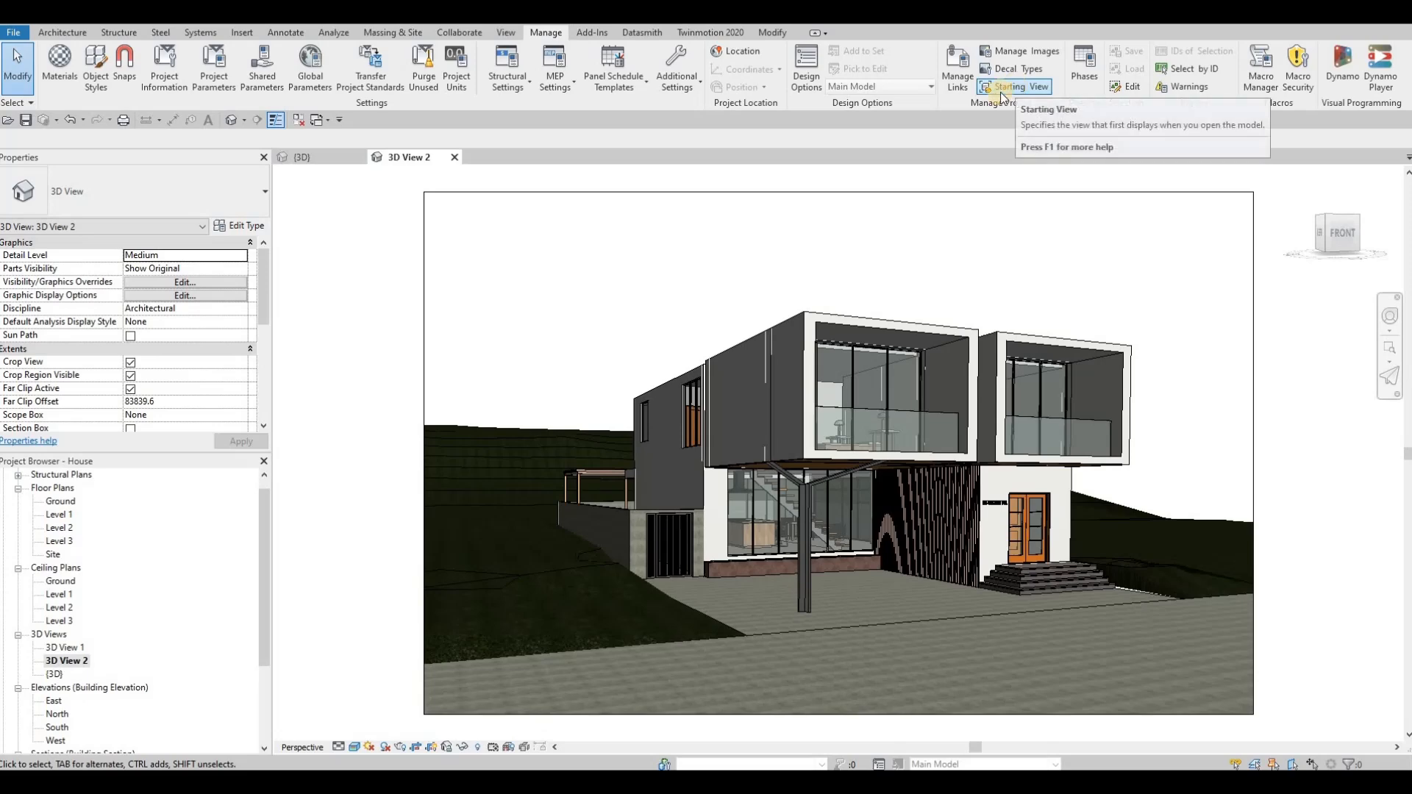
# Step: Set the project's starting view to 3D View: 3D View 2
pyautogui.click(1017, 88)
pyautogui.click(643, 420)
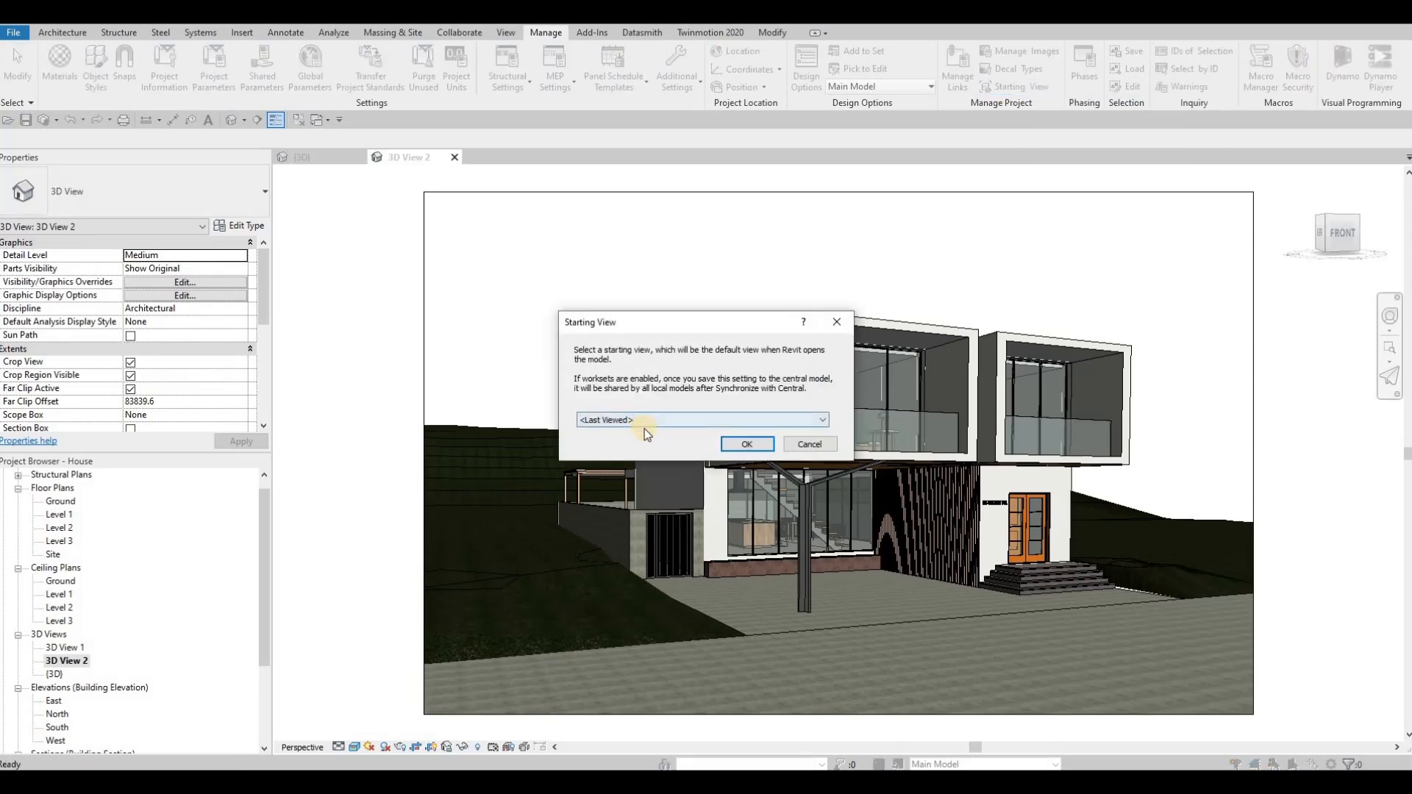
pyautogui.click(641, 442)
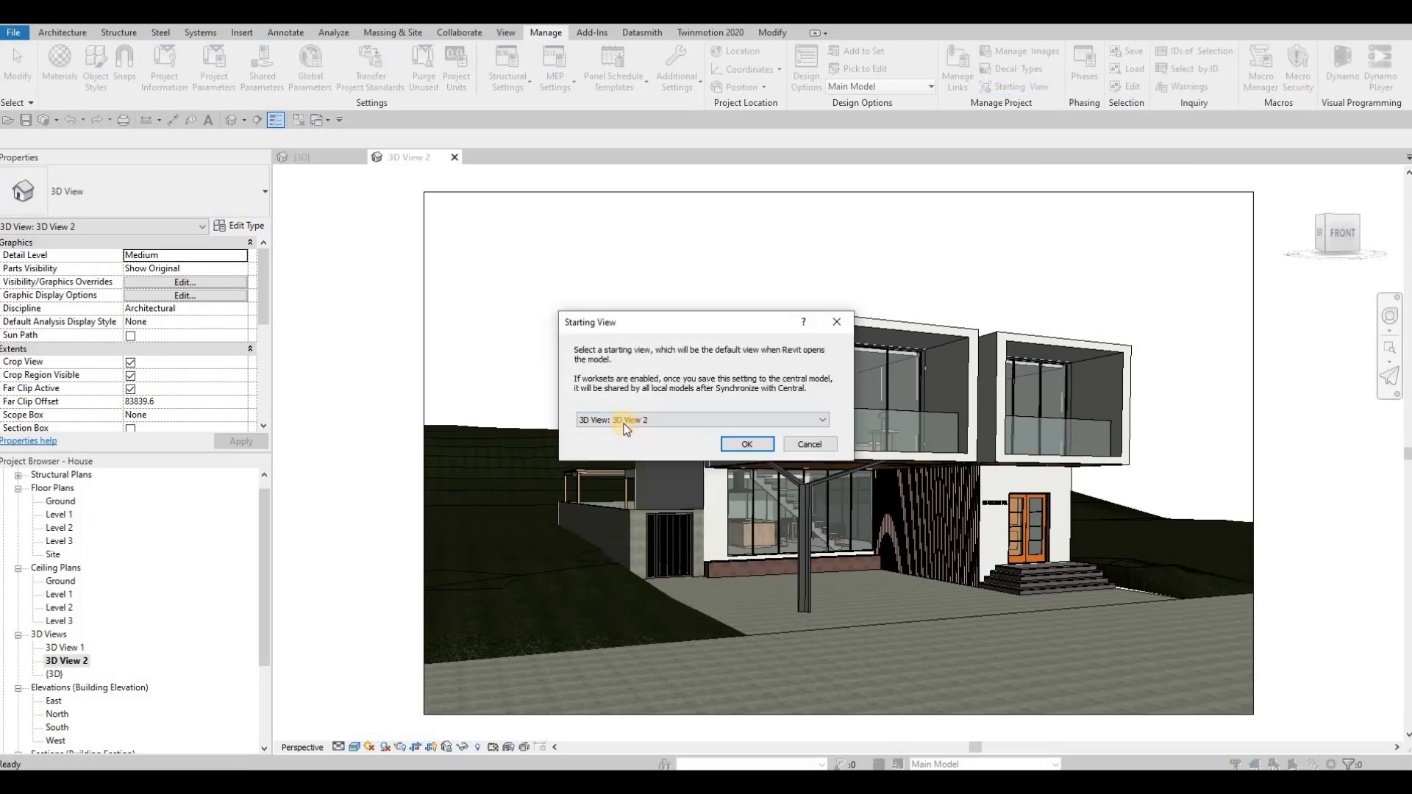
pyautogui.click(747, 445)
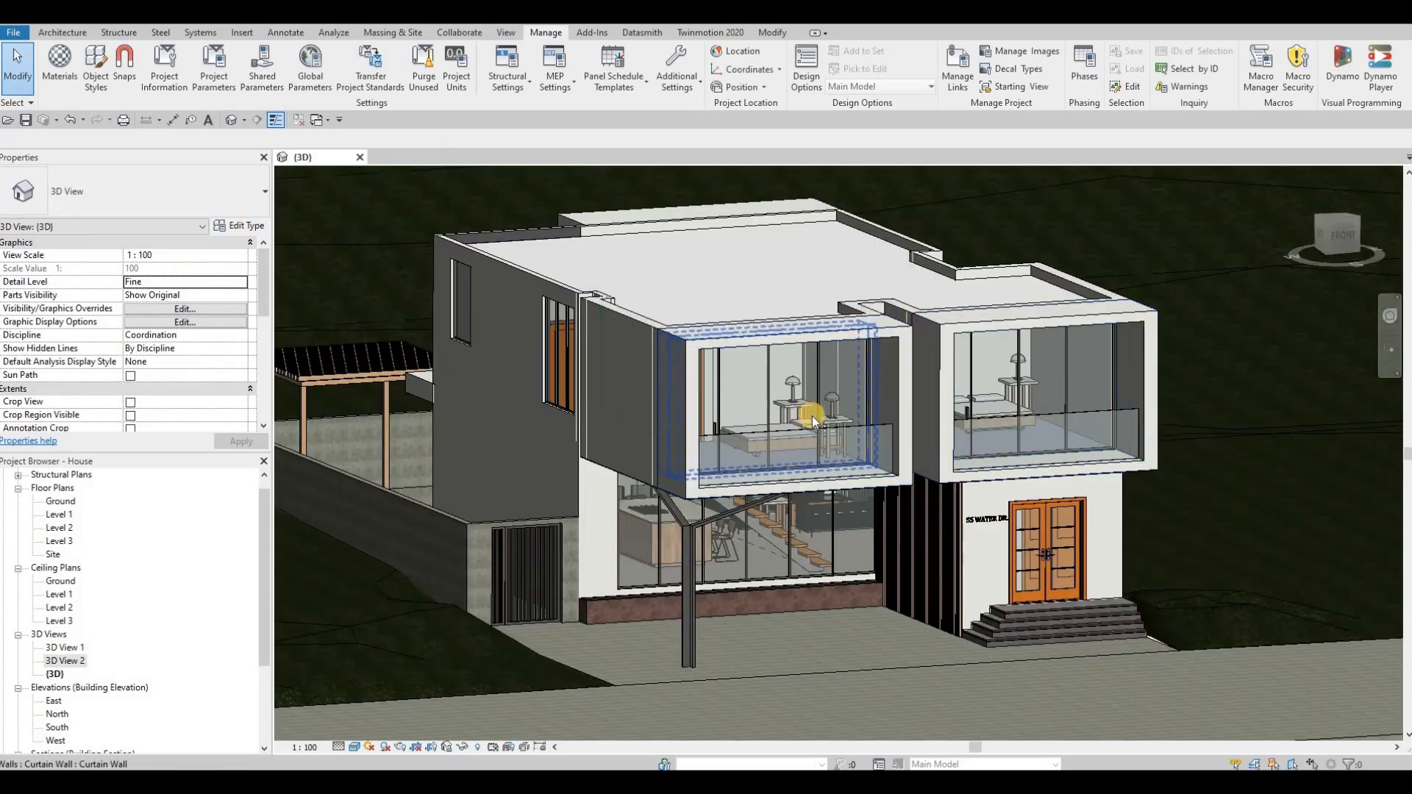
pyautogui.keyDown('shift'); pyautogui.moveTo(812, 416); pyautogui.dragTo(800, 578, button='middle'); pyautogui.keyUp('shift')
pyautogui.scroll(-3, 846, 505)
pyautogui.scroll(2, 800, 578)
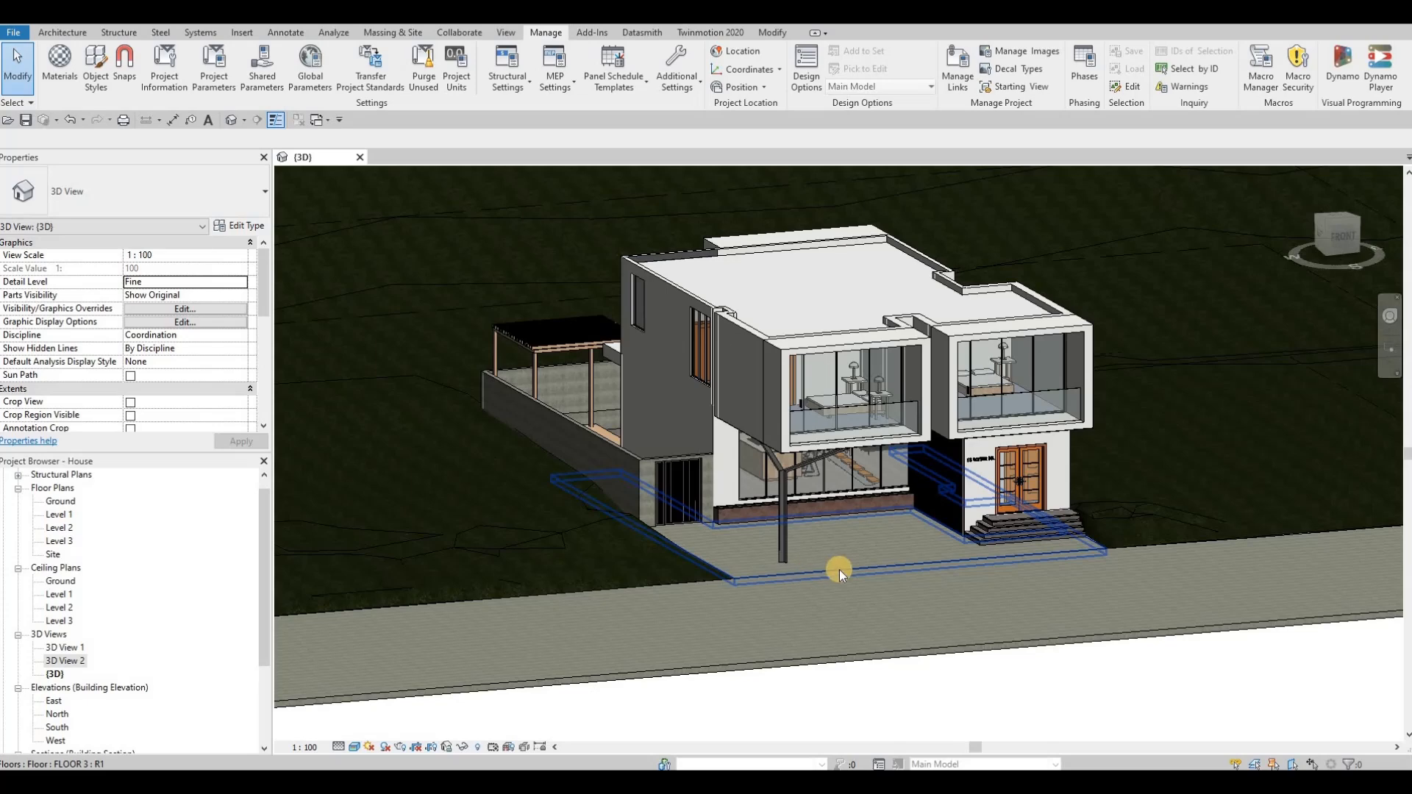
pyautogui.press('F1')
pyautogui.press('F1')
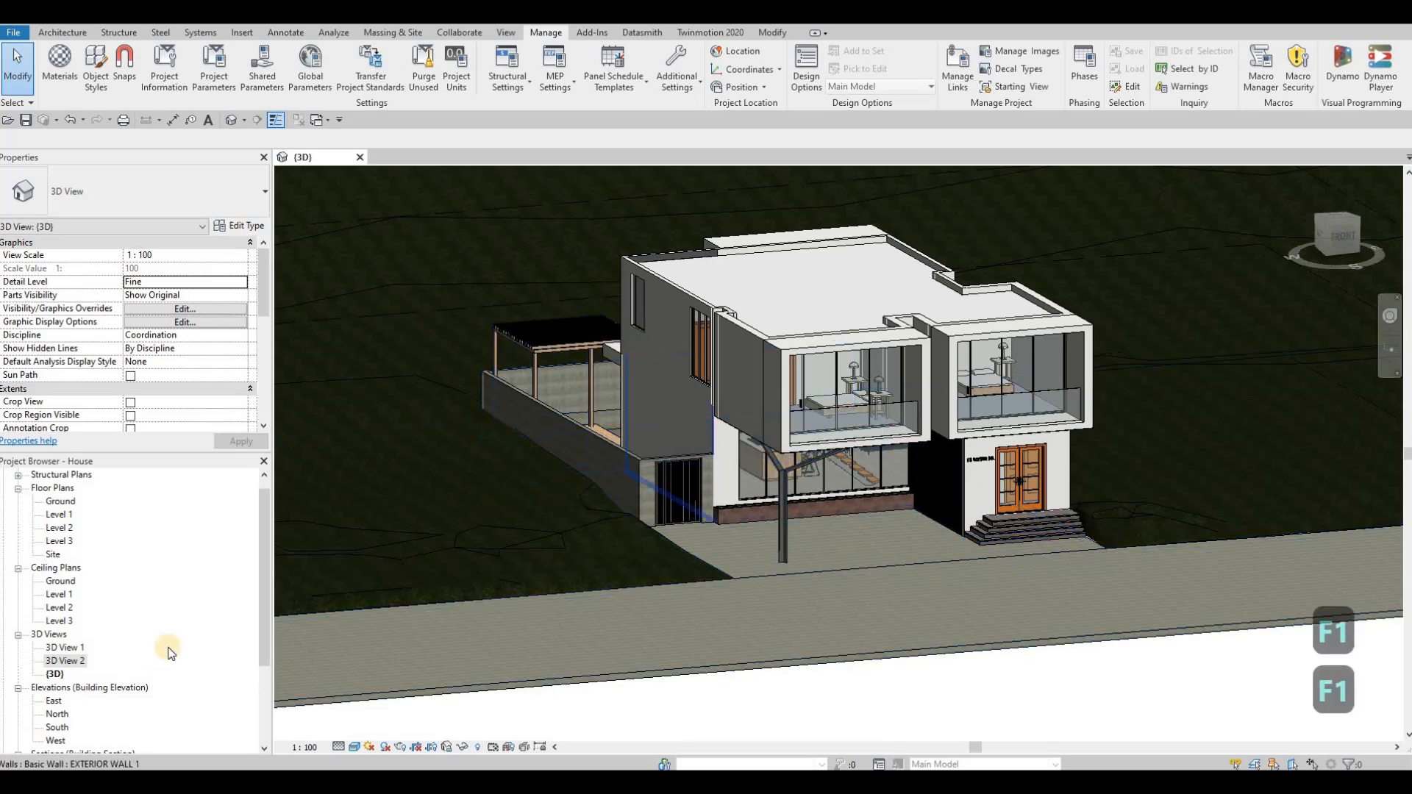
# Step: Open the Ground floor plan and create an in-place model in the Generic Models category, keeping the default name
pyautogui.doubleClick(86, 501)
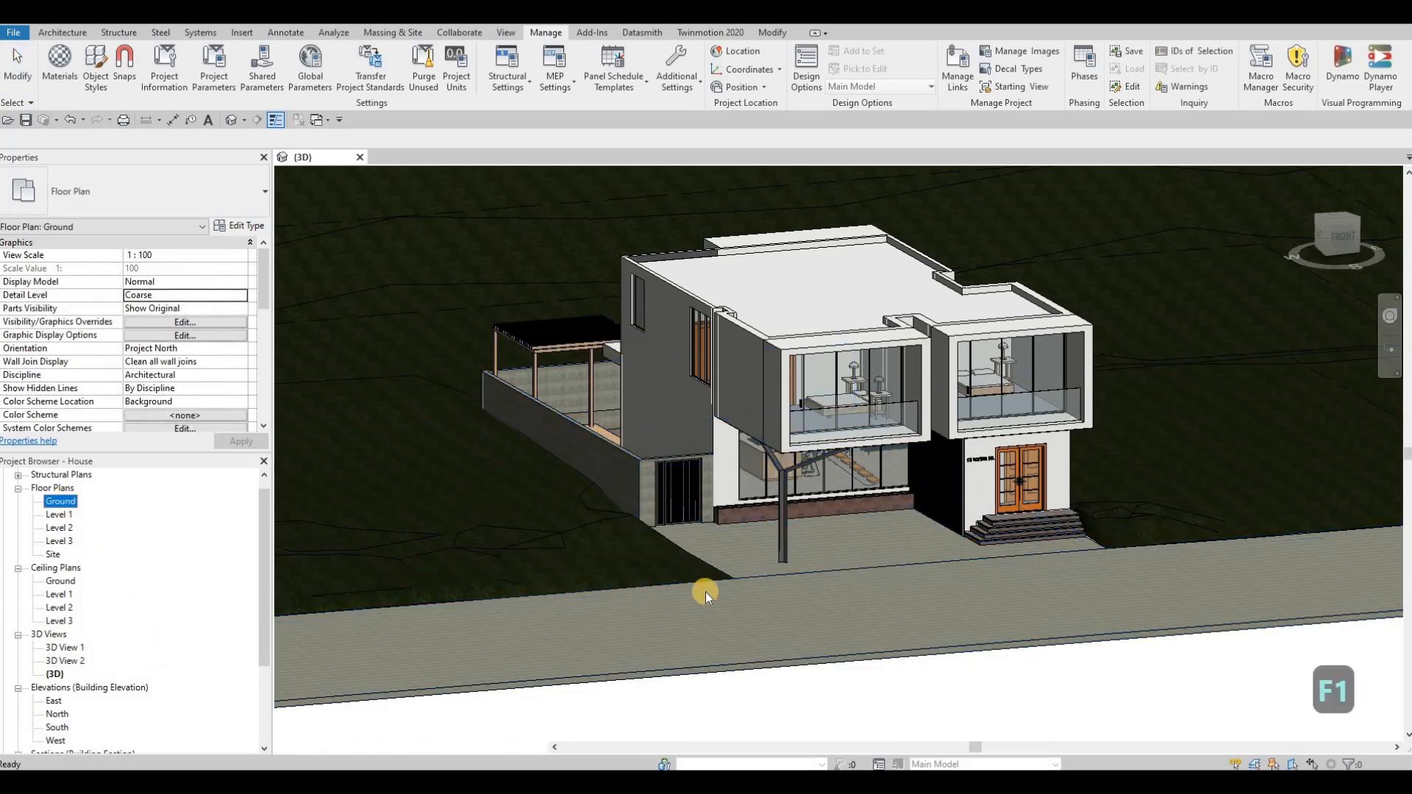
pyautogui.scroll(3, 777, 513)
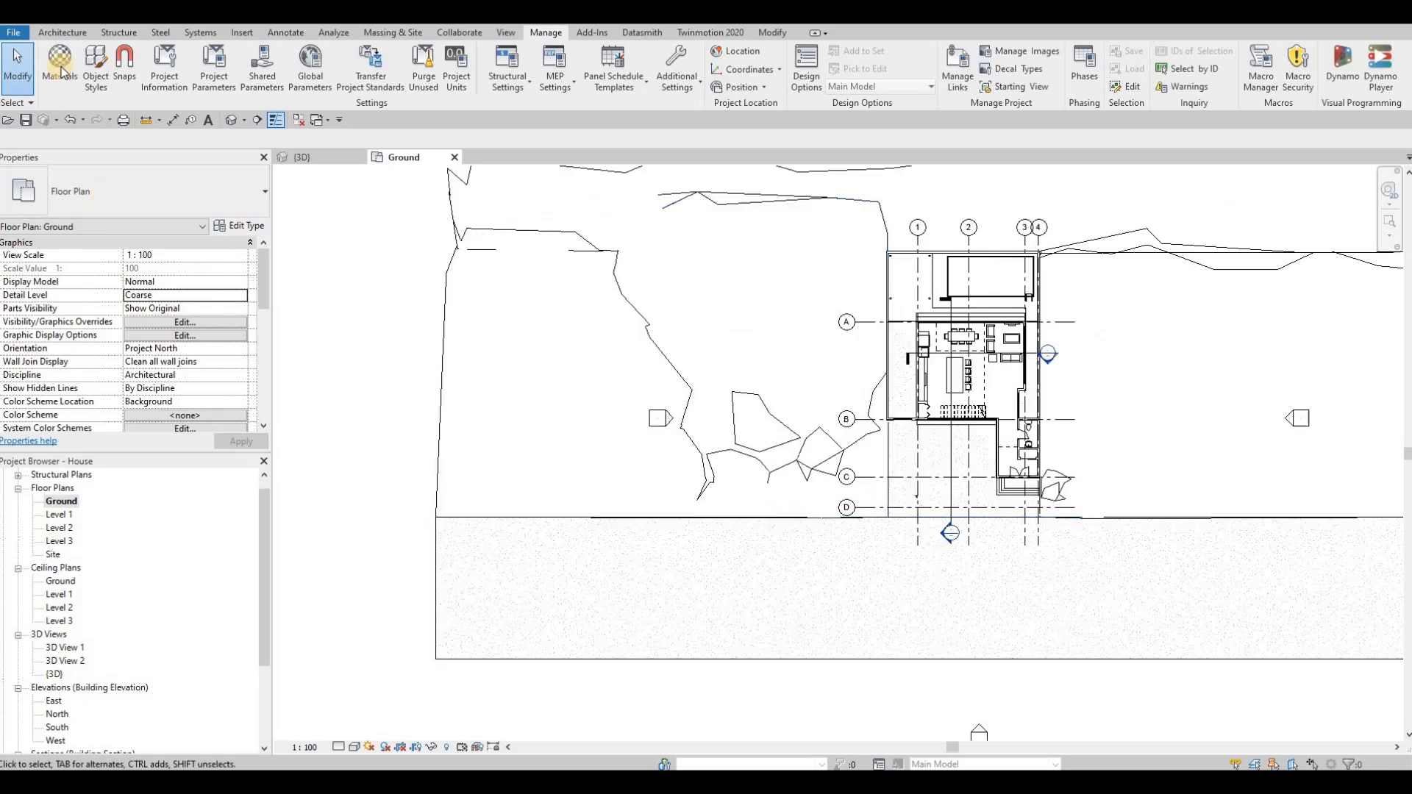
pyautogui.click(63, 32)
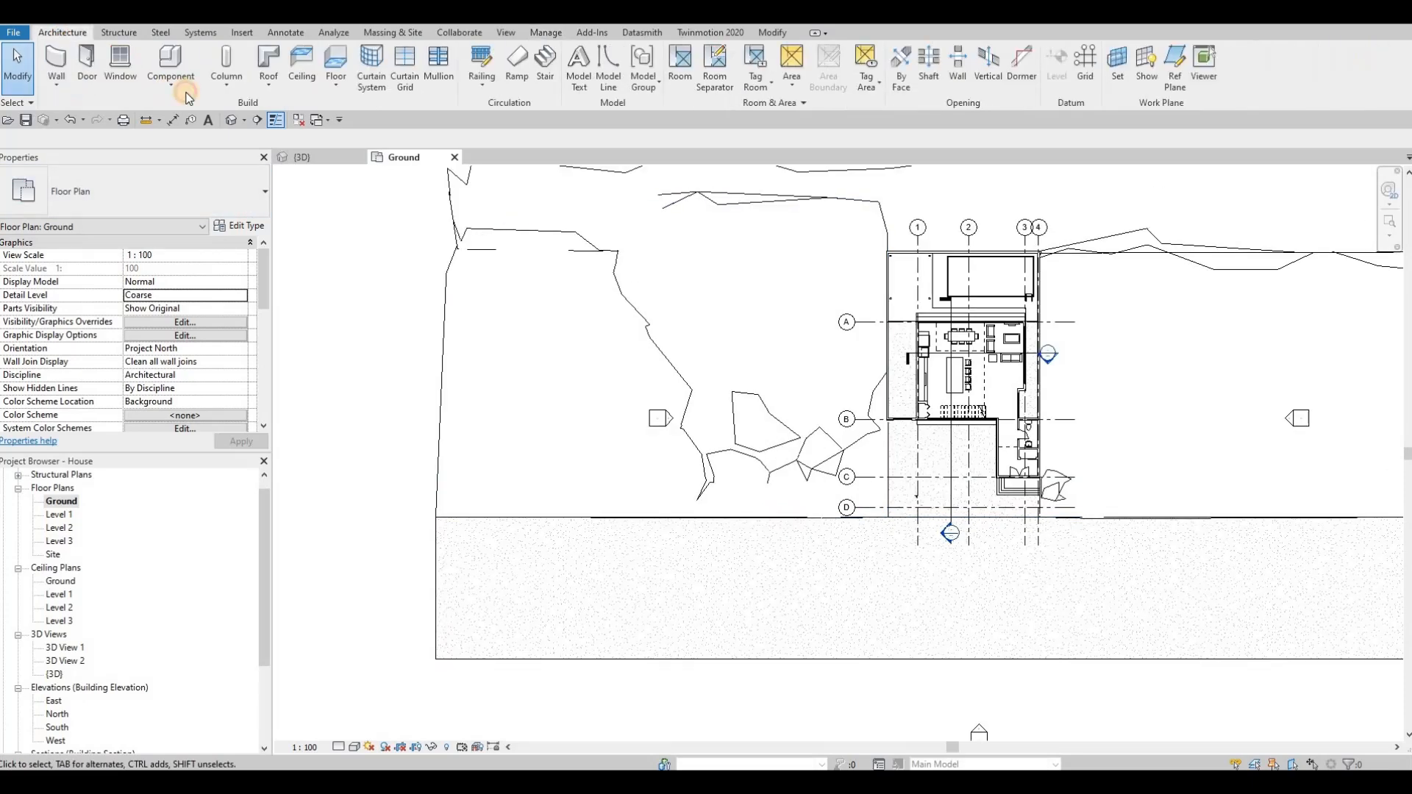
pyautogui.click(203, 146)
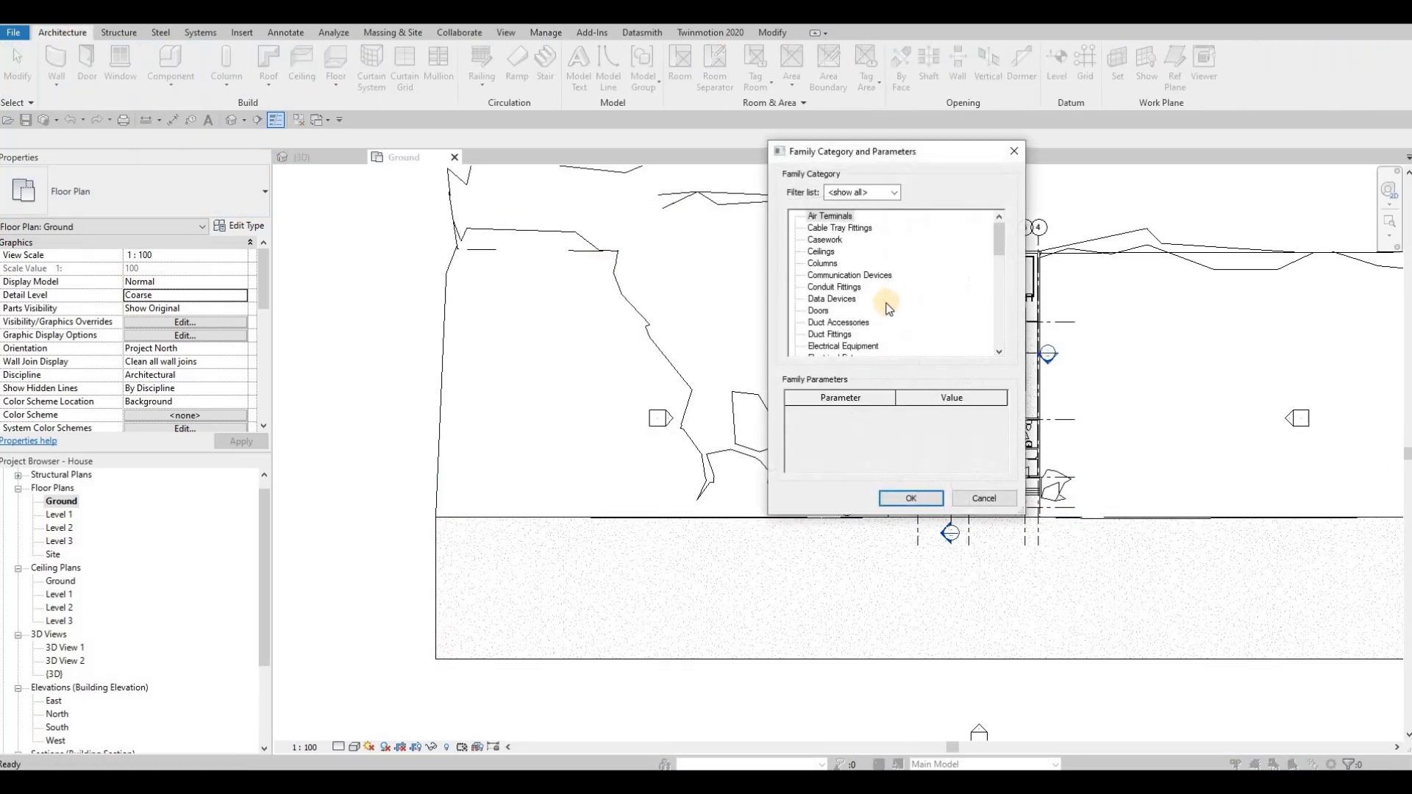
pyautogui.scroll(-3, 853, 327)
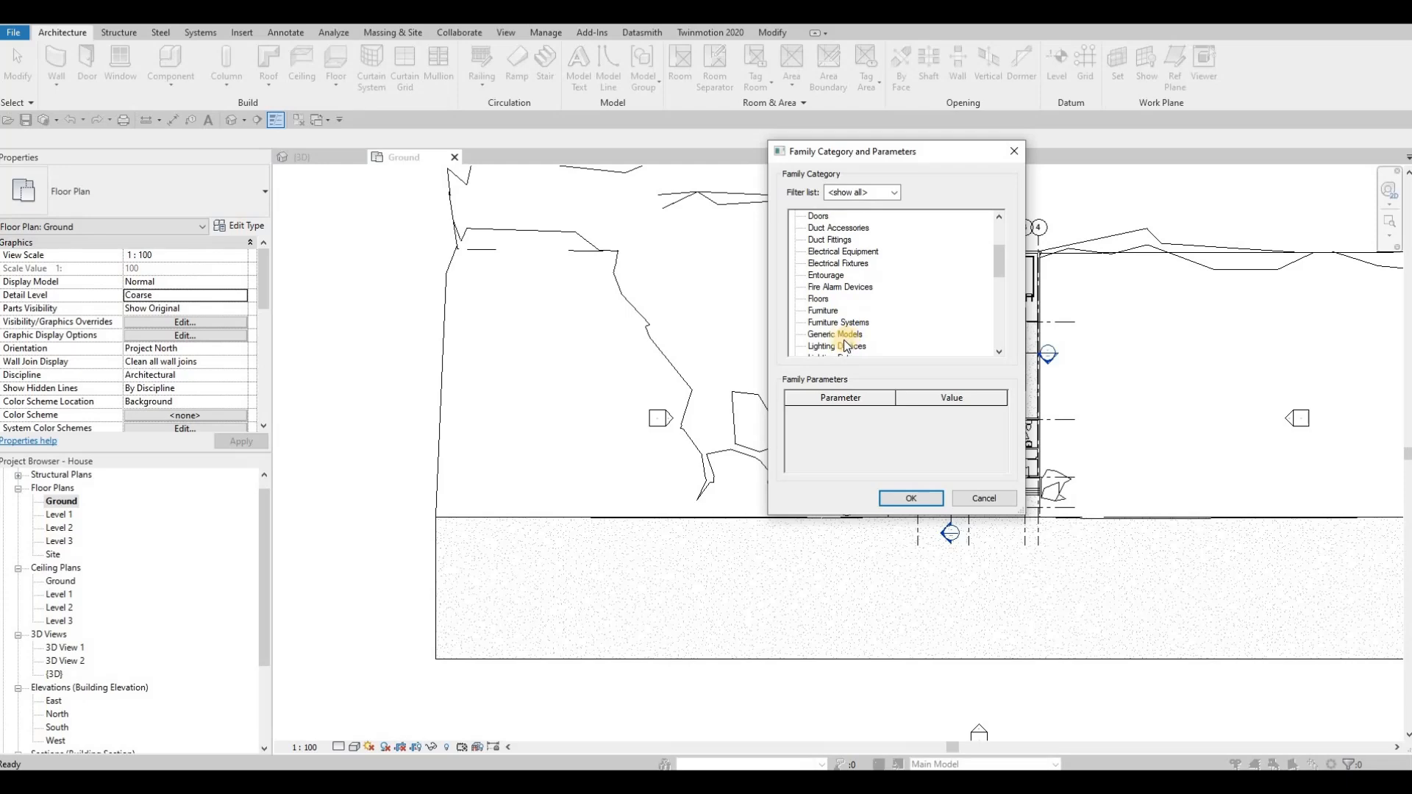
pyautogui.click(924, 506)
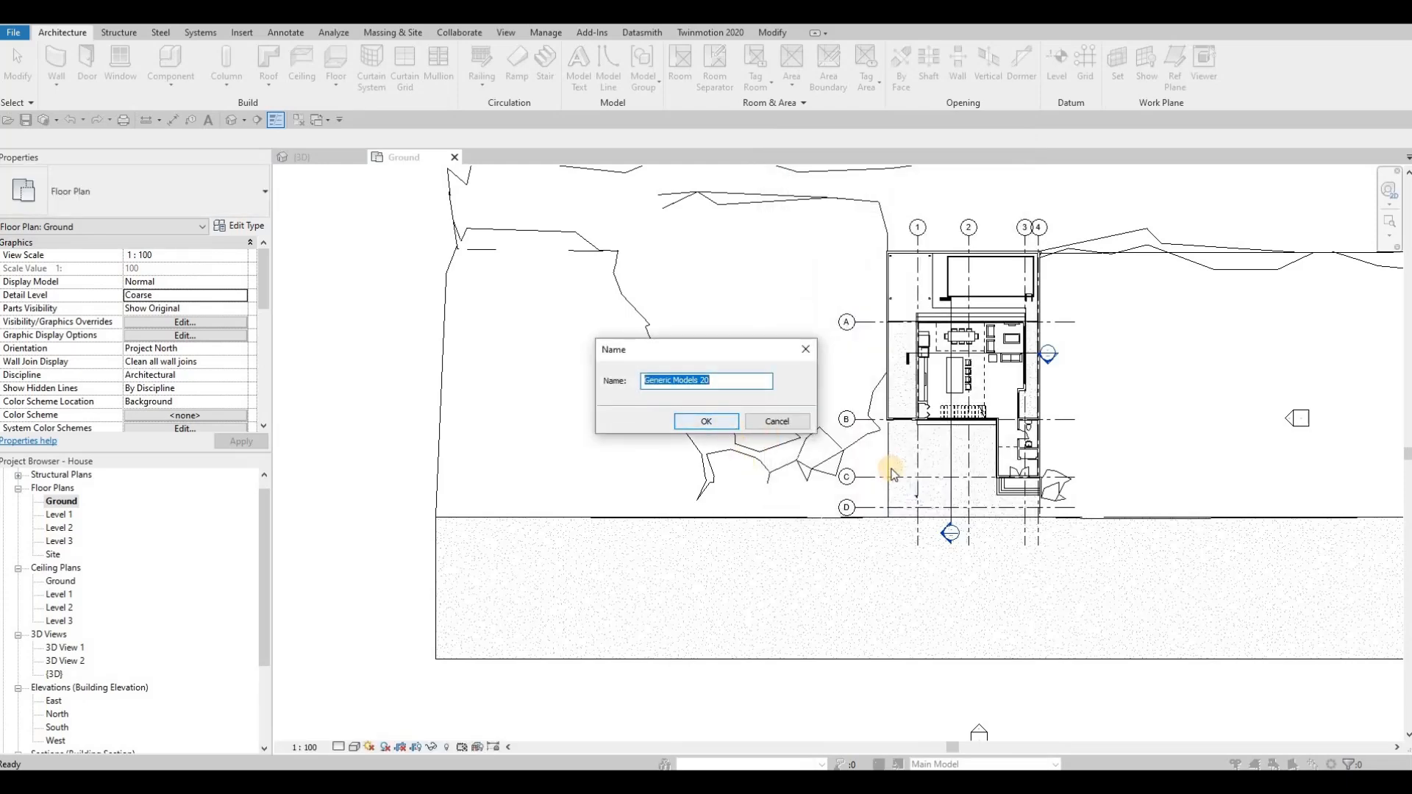
pyautogui.click(706, 421)
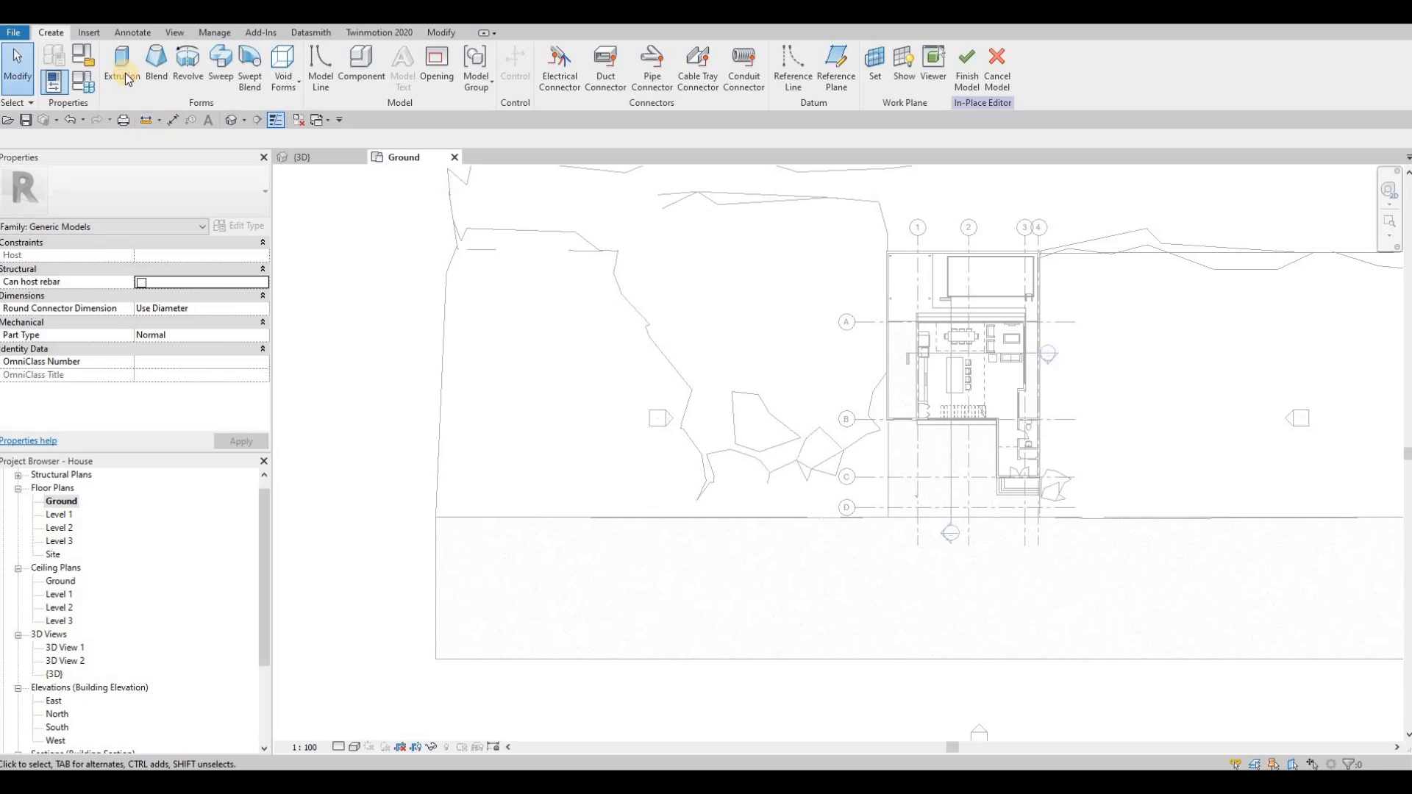
# Step: Start an Extrusion with an extrusion end of 150 and assign the Concrete, C90/105 material
pyautogui.click(124, 77)
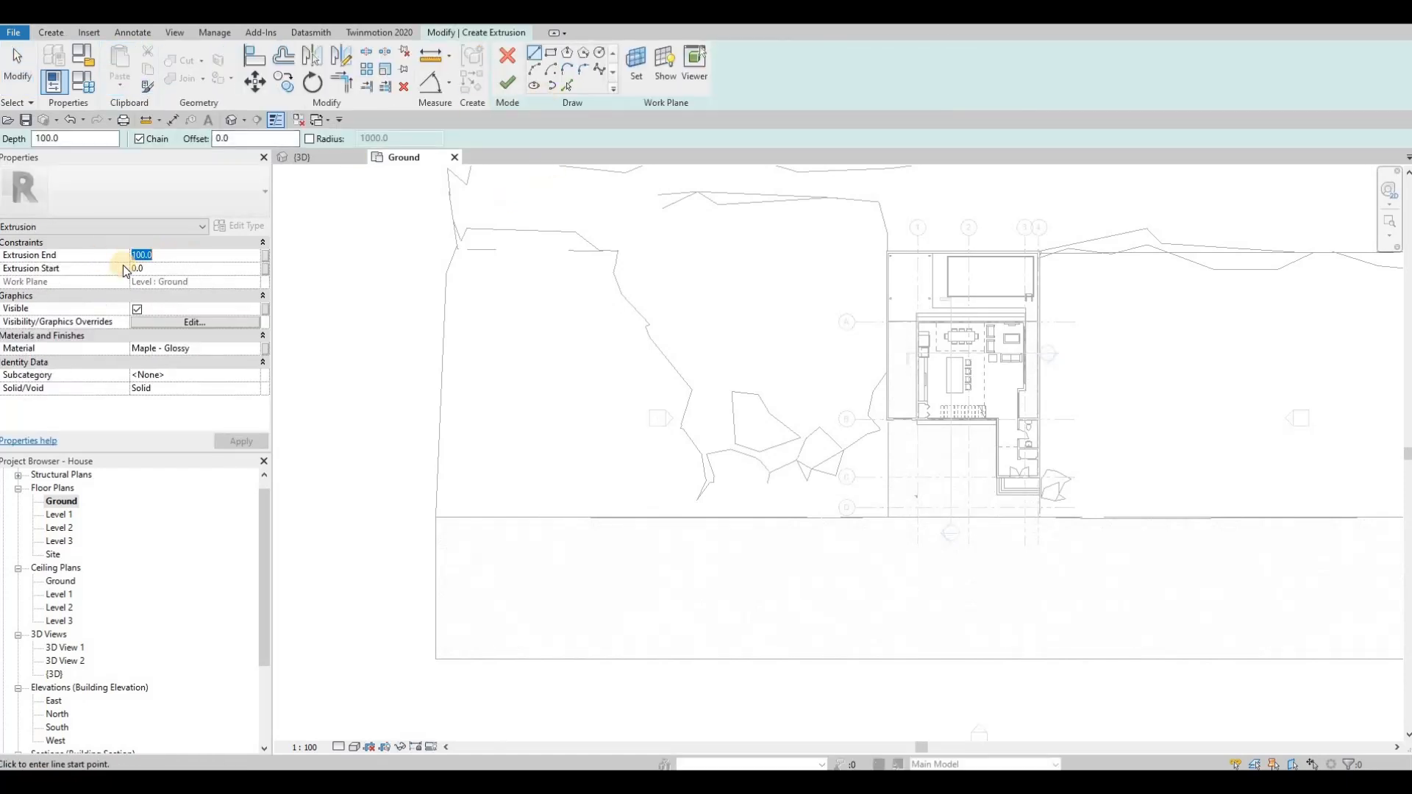
pyautogui.write('150')
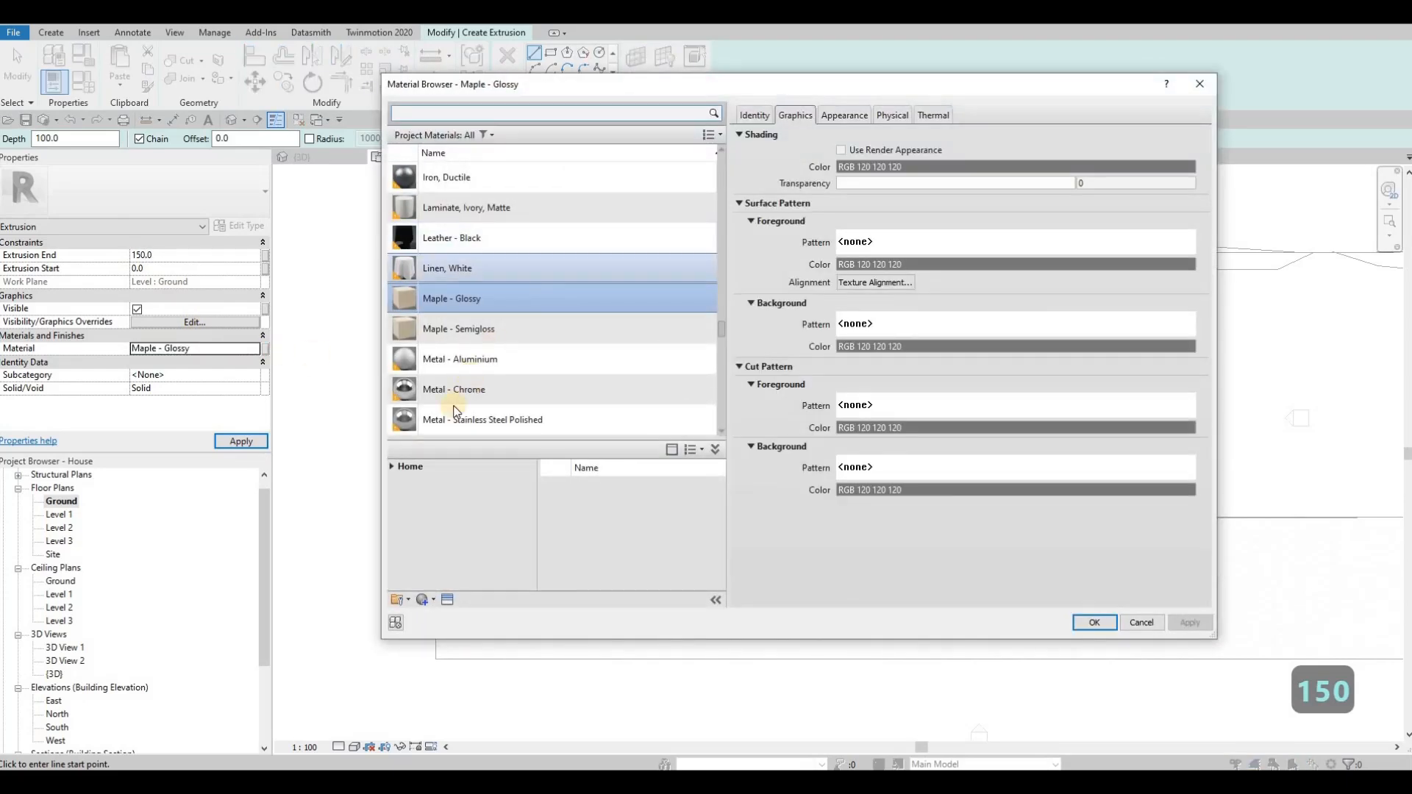
pyautogui.click(390, 466)
pyautogui.click(397, 496)
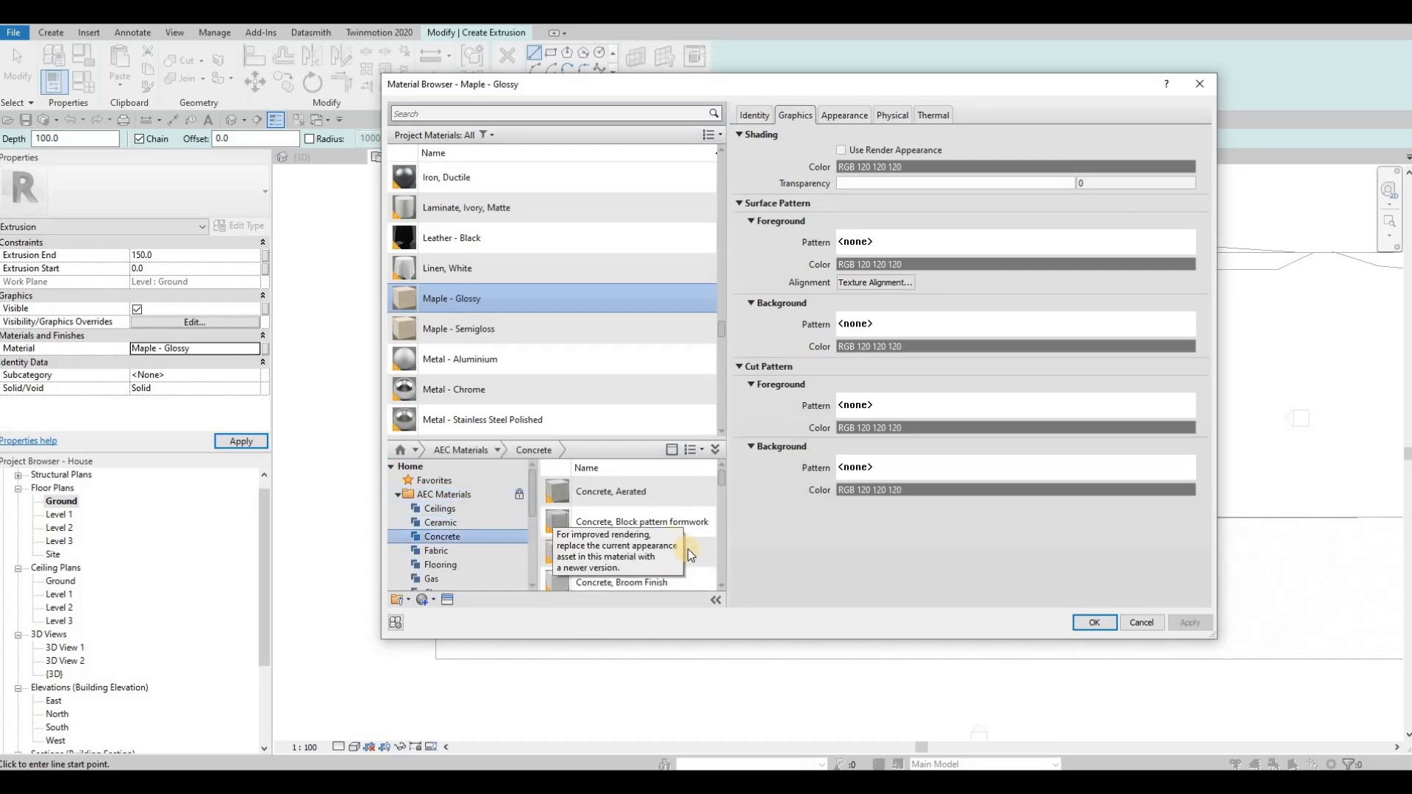
pyautogui.click(1094, 623)
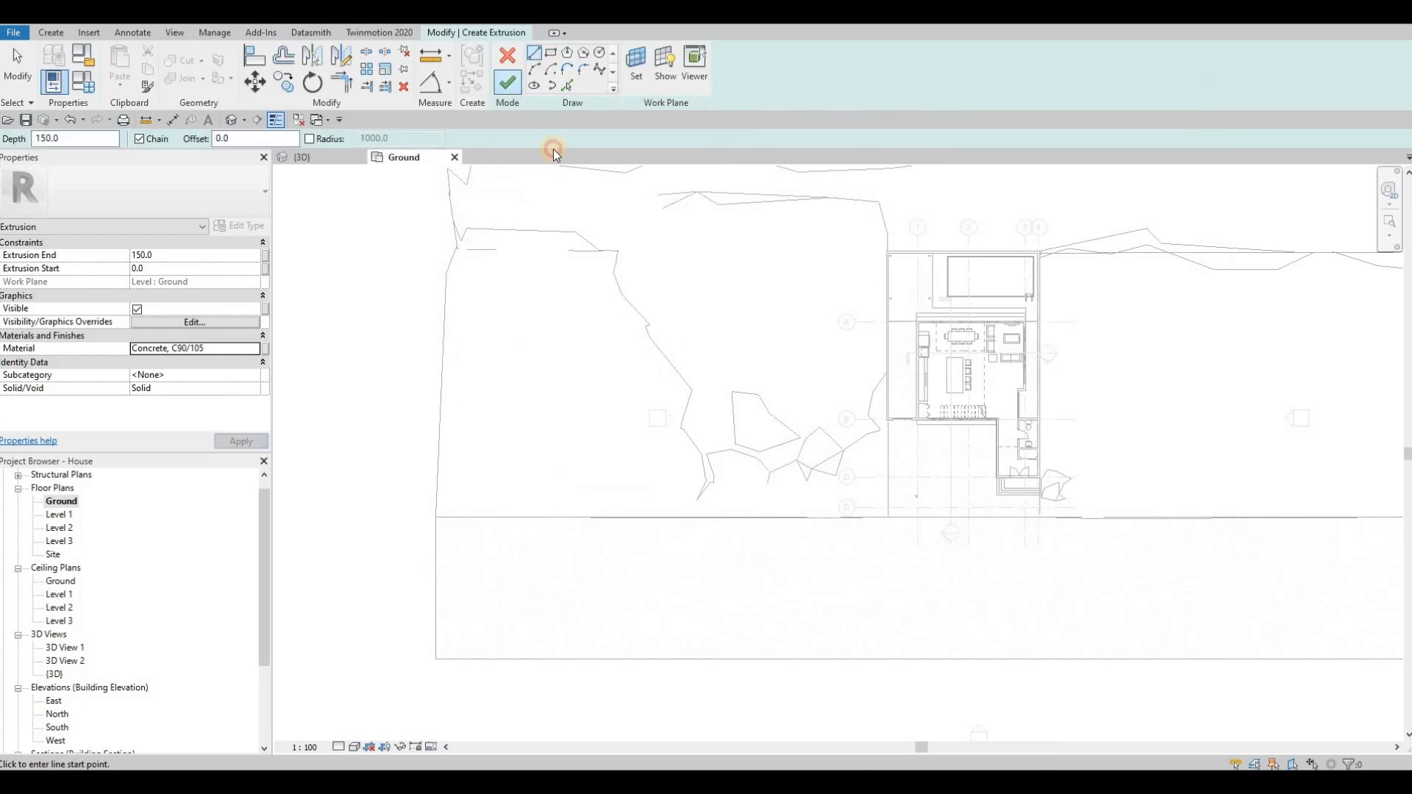
# Step: Sketch a rectangle about 36000 mm long along the road's house-side edge, from the road's corner to the driveway edge
pyautogui.click(437, 518)
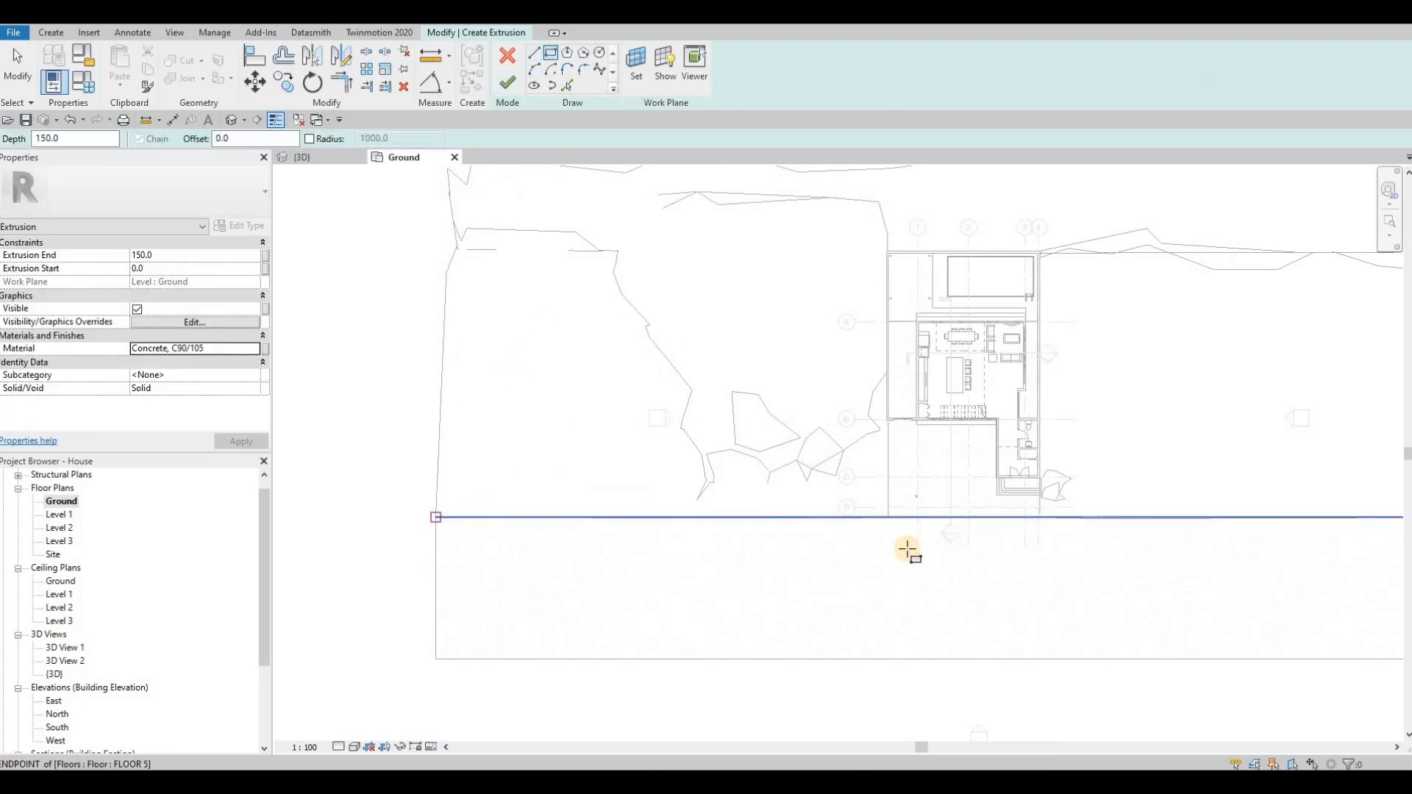
pyautogui.scroll(2, 892, 537)
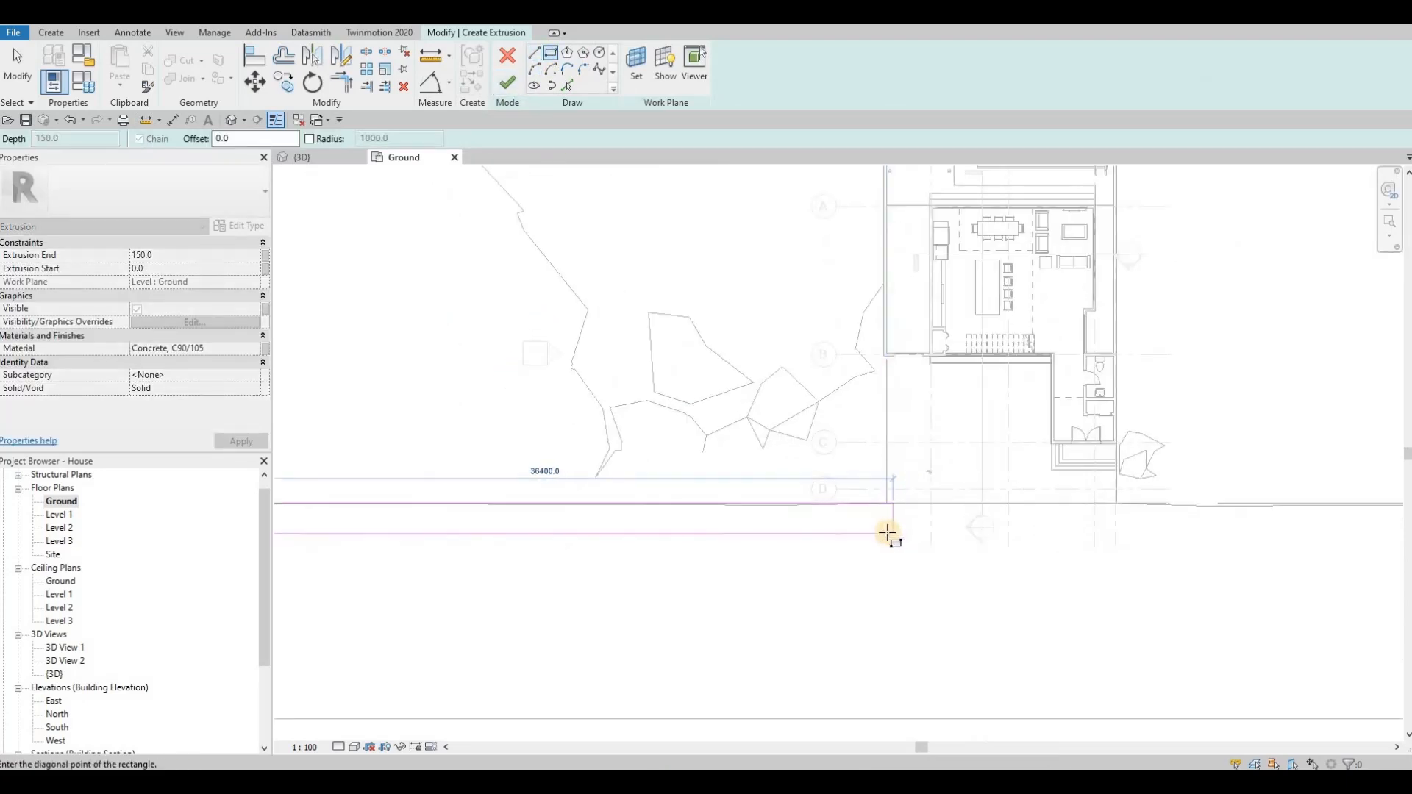
pyautogui.scroll(-2, 566, 493)
pyautogui.press('Escape')
pyautogui.press('Escape')
# Step: Set the width of the sketched sidewalk rectangle to 2000 mm
pyautogui.moveTo(465, 500)
pyautogui.mouseDown(button='middle')
pyautogui.moveTo(678, 483)
pyautogui.moveTo(726, 464)
pyautogui.mouseUp(button='middle')
pyautogui.click(741, 485)
pyautogui.scroll(2, 1072, 476)
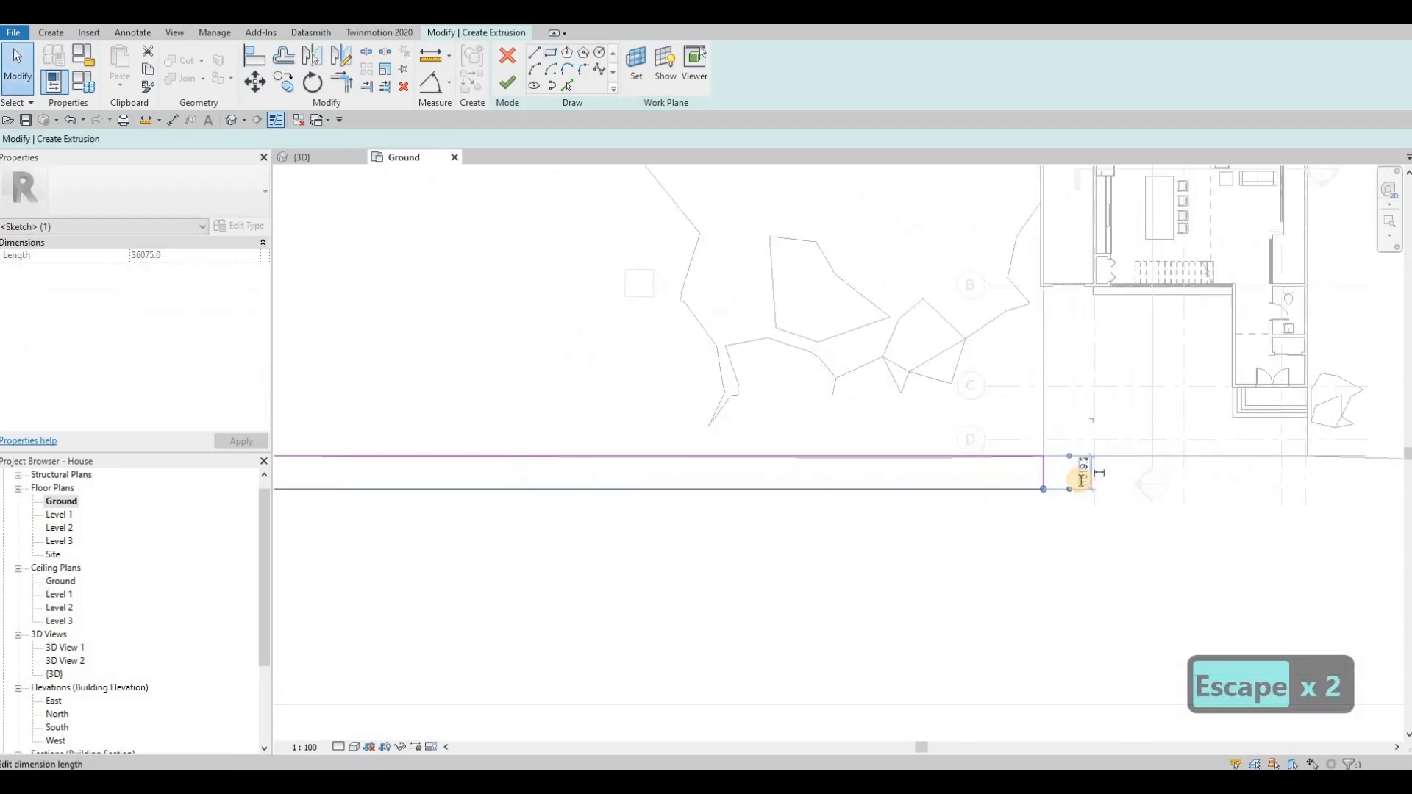
pyautogui.write('2000')
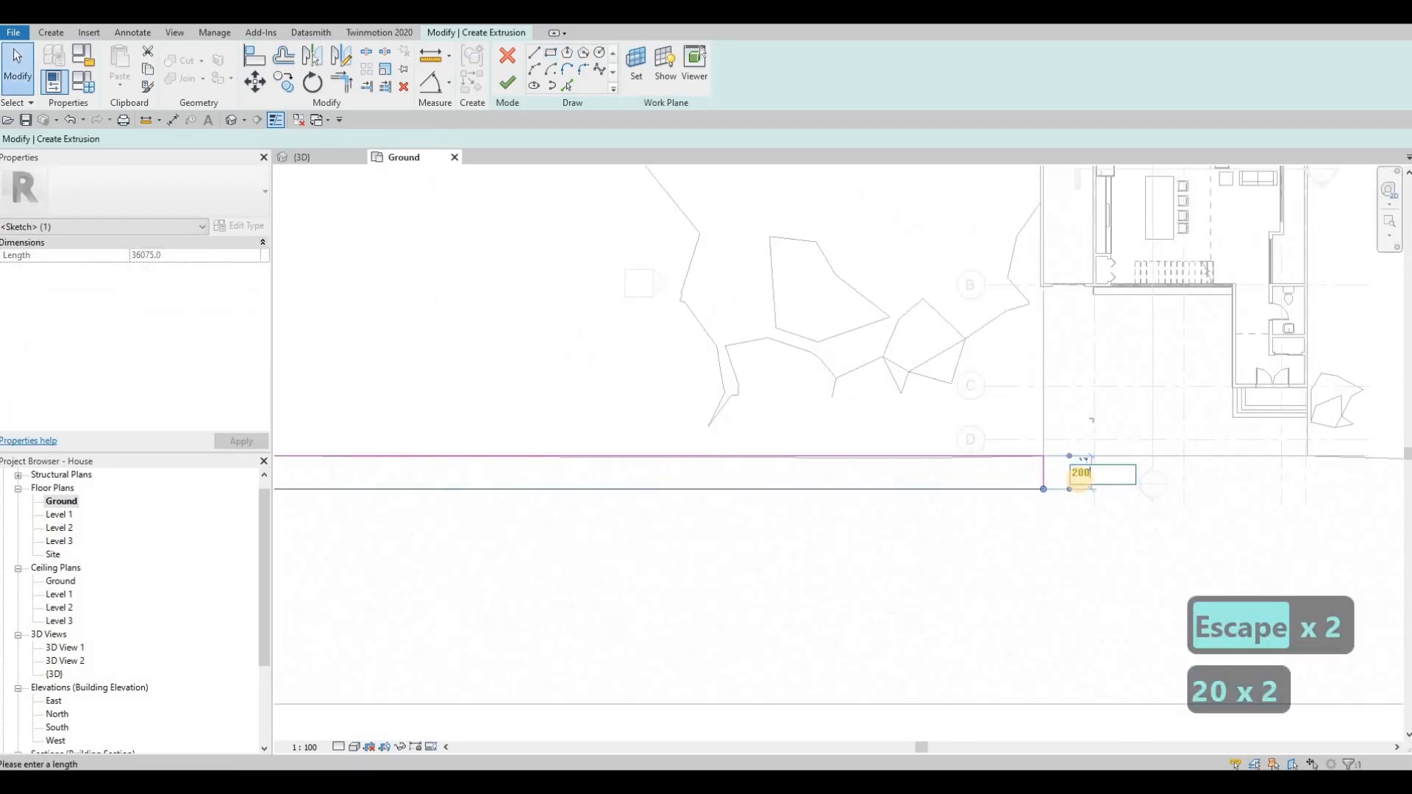
pyautogui.press('Return')
pyautogui.press('Escape')
pyautogui.press('Escape')
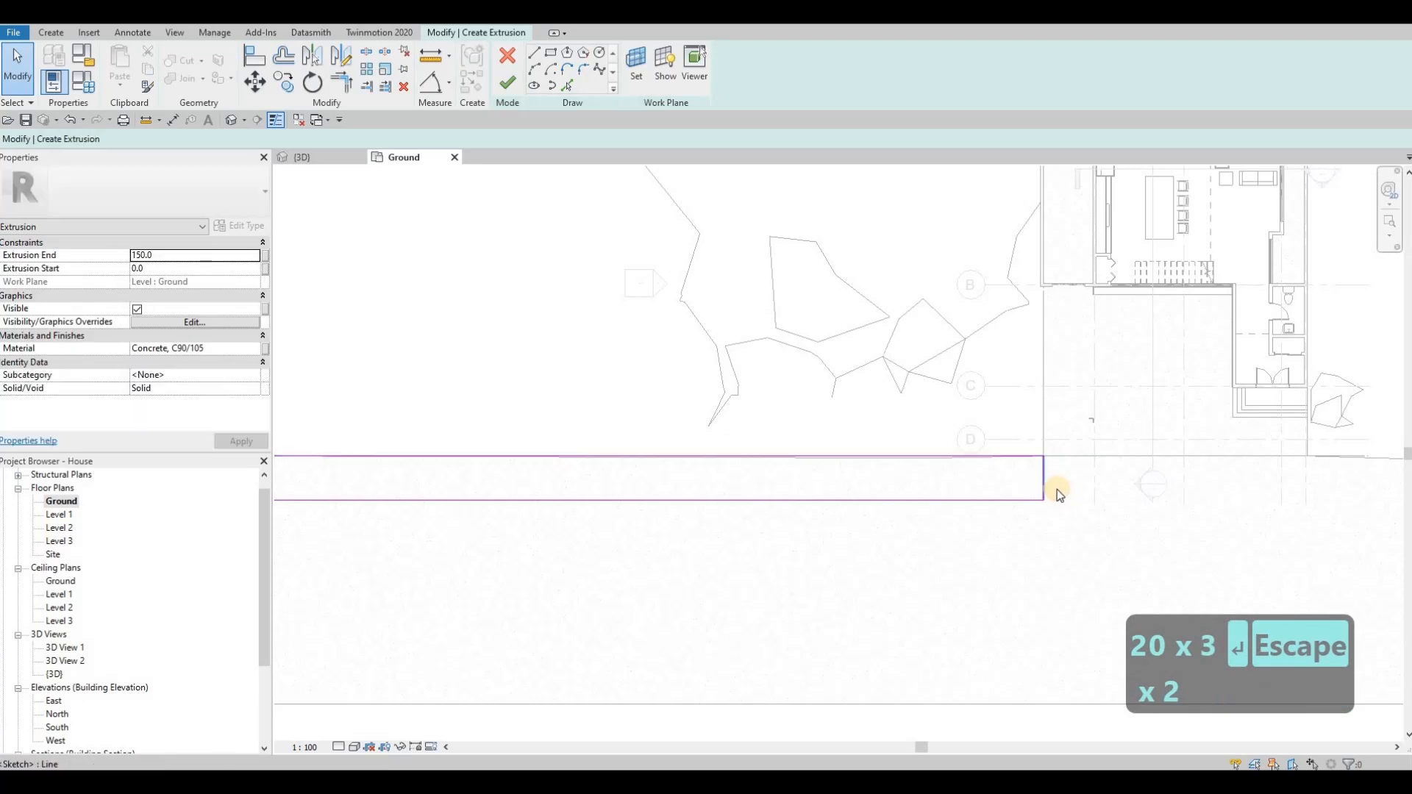
# Step: Round the rectangle's road-side corner next to the driveway with a fillet arc
pyautogui.scroll(-2, 1057, 489)
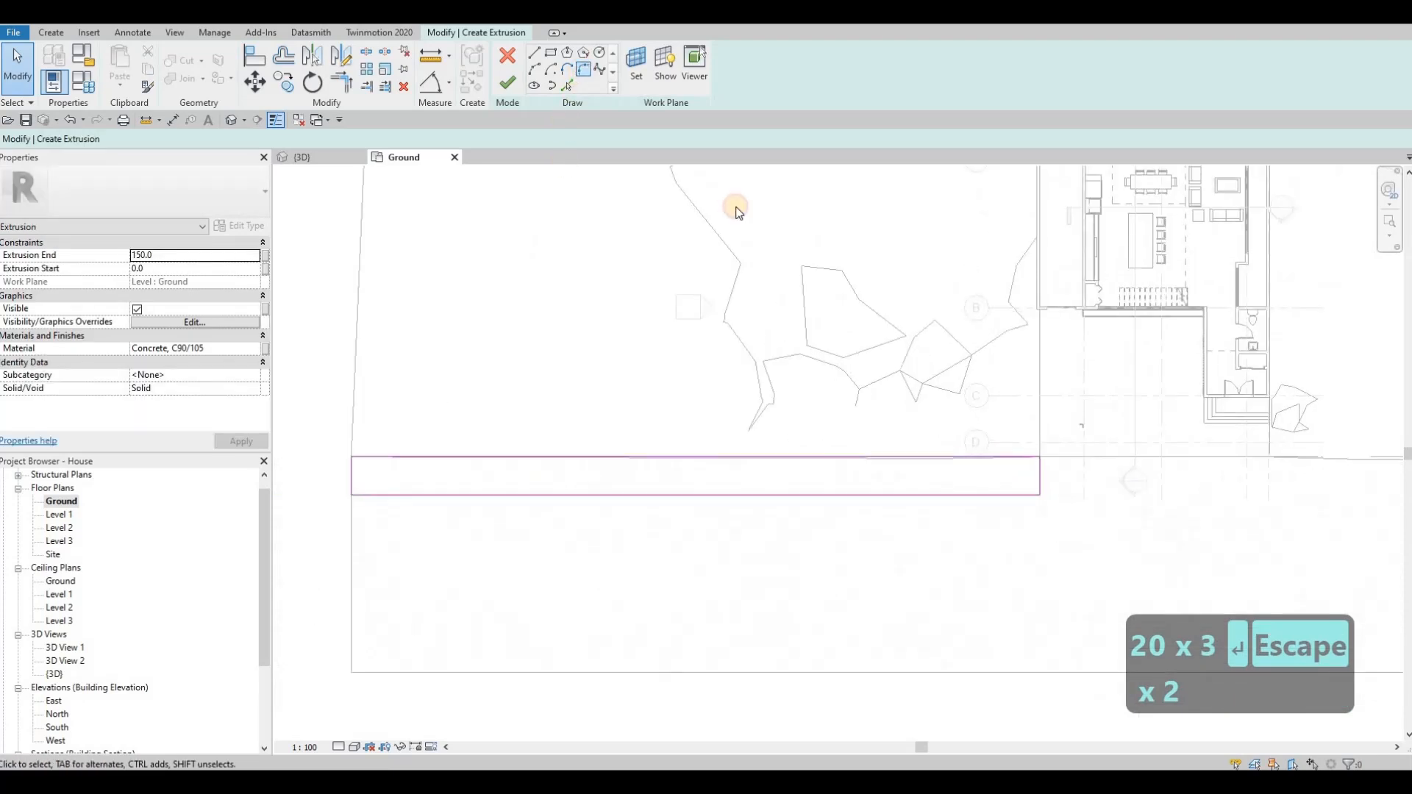
pyautogui.scroll(2, 1049, 480)
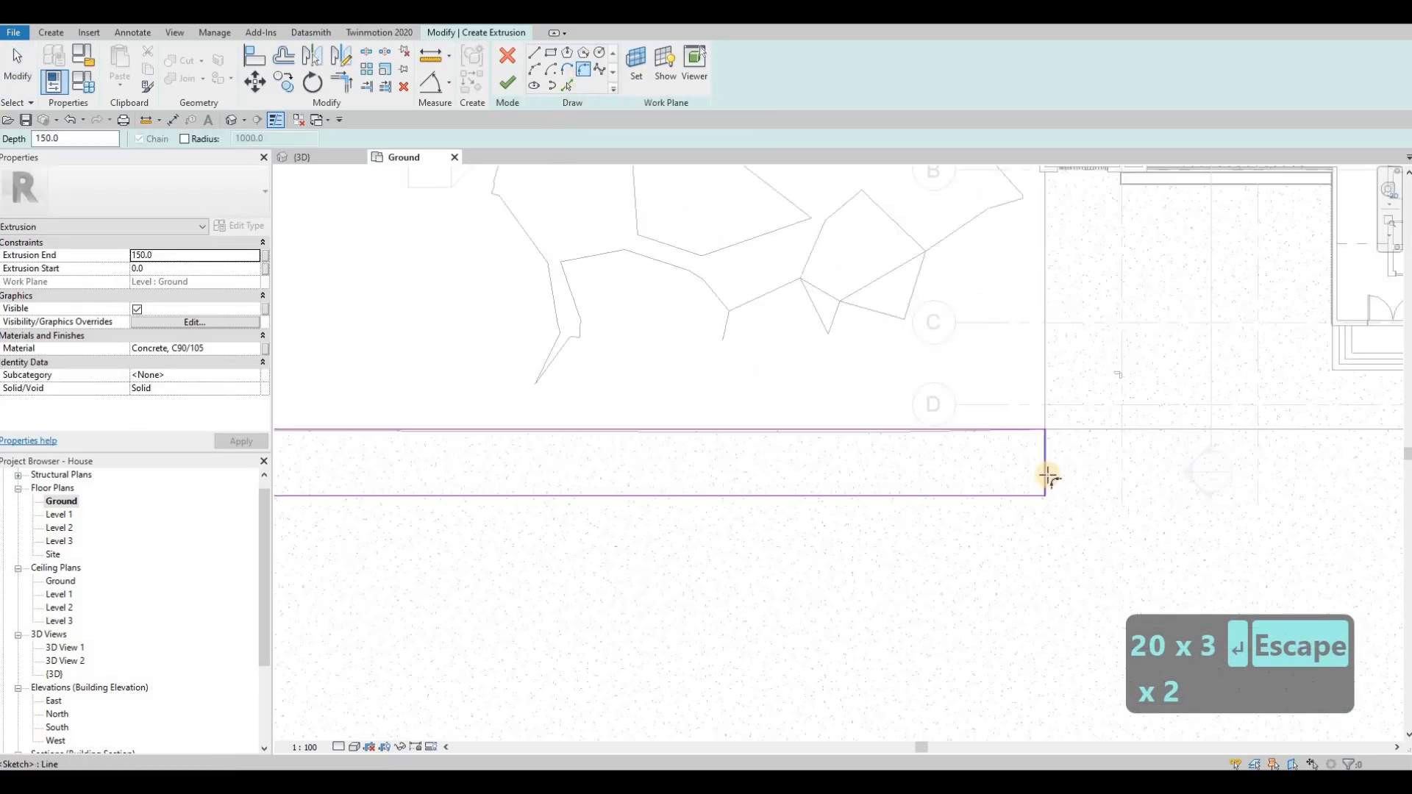
pyautogui.click(1044, 475)
pyautogui.click(1025, 492)
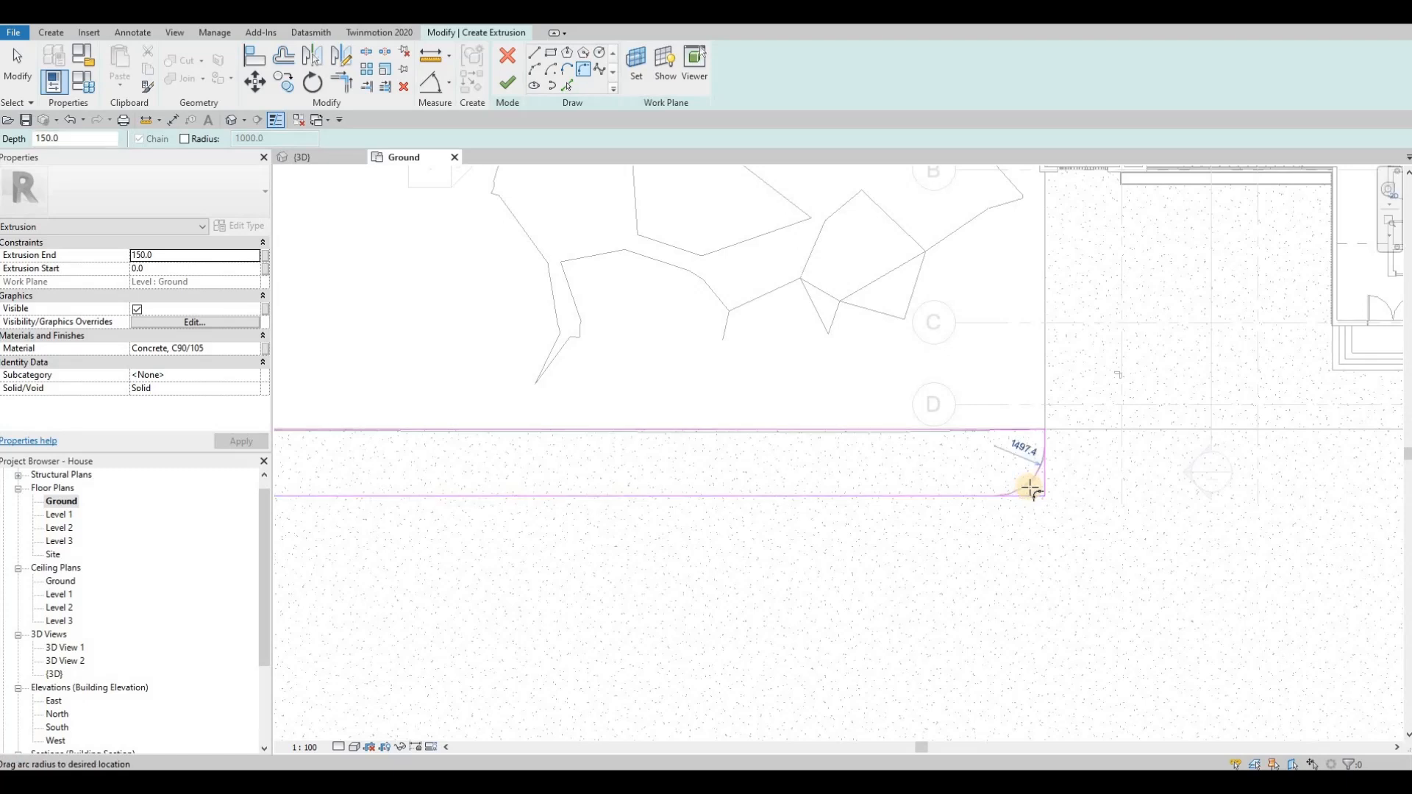
pyautogui.click(981, 469)
pyautogui.press('Escape')
pyautogui.scroll(-4, 914, 482)
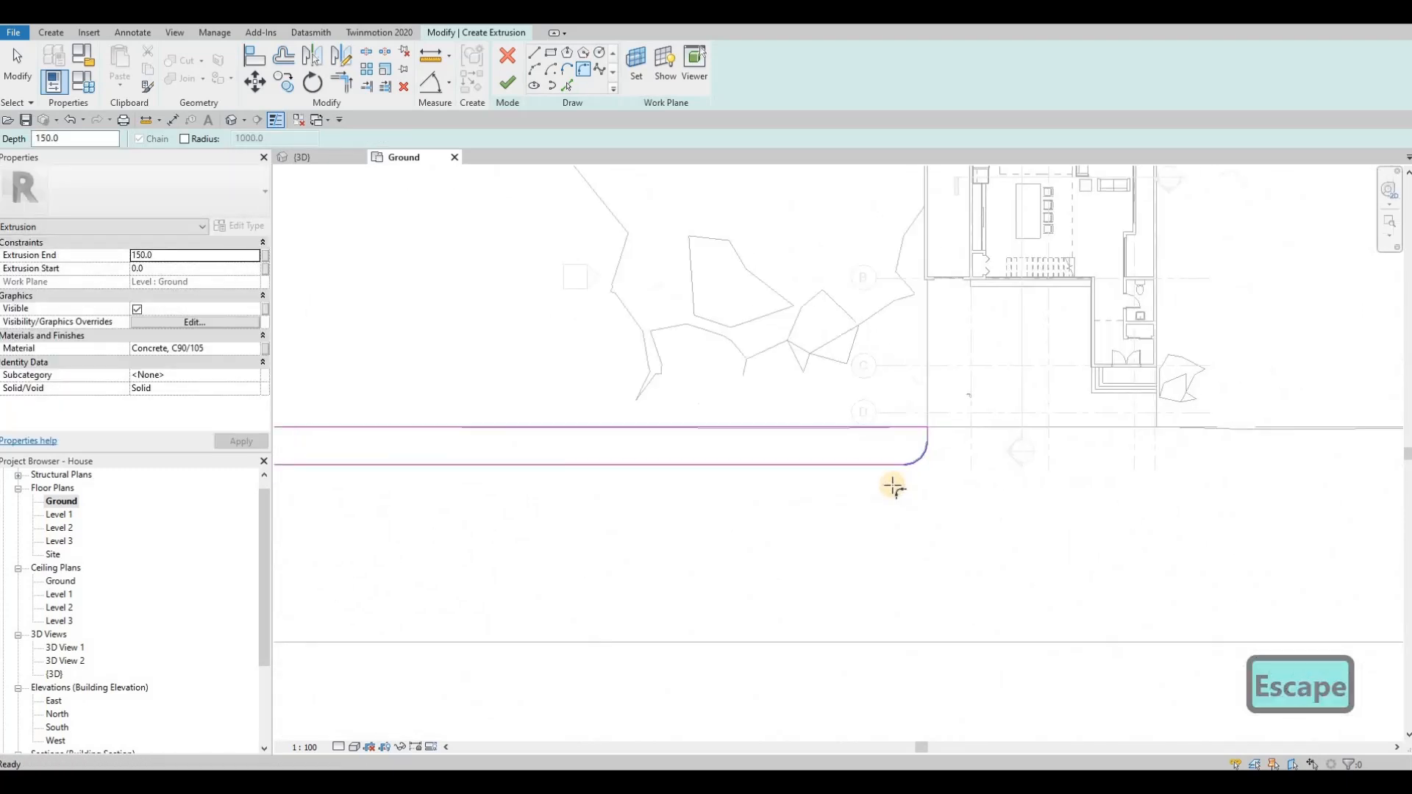
# Step: Finish the sidewalk extrusion and check its shape from several sides in the {3D} view
pyautogui.moveTo(899, 472)
pyautogui.mouseDown(button='middle')
pyautogui.moveTo(853, 407)
pyautogui.moveTo(898, 404)
pyautogui.moveTo(885, 390)
pyautogui.moveTo(898, 410)
pyautogui.mouseUp(button='middle')
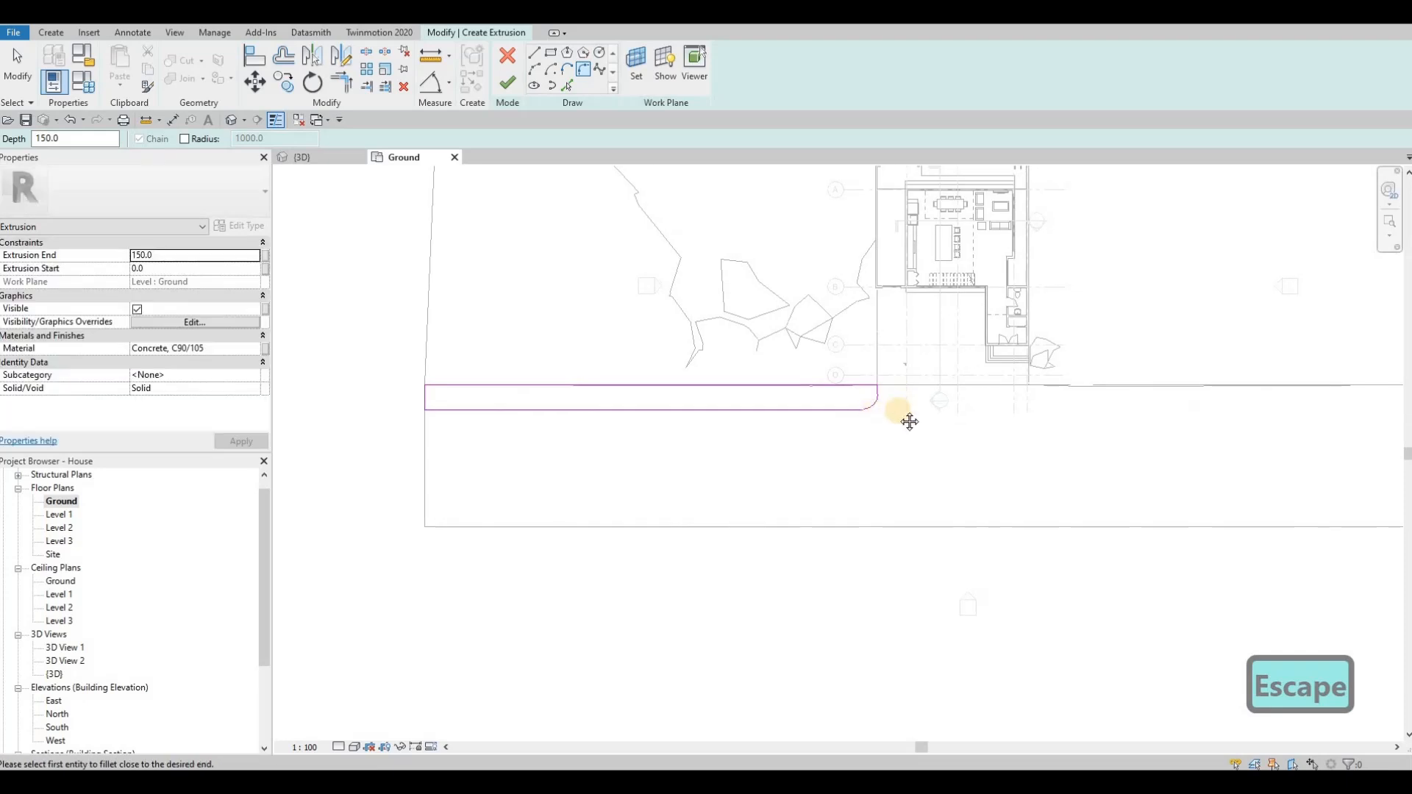
pyautogui.scroll(2, 899, 397)
pyautogui.scroll(-1, 684, 363)
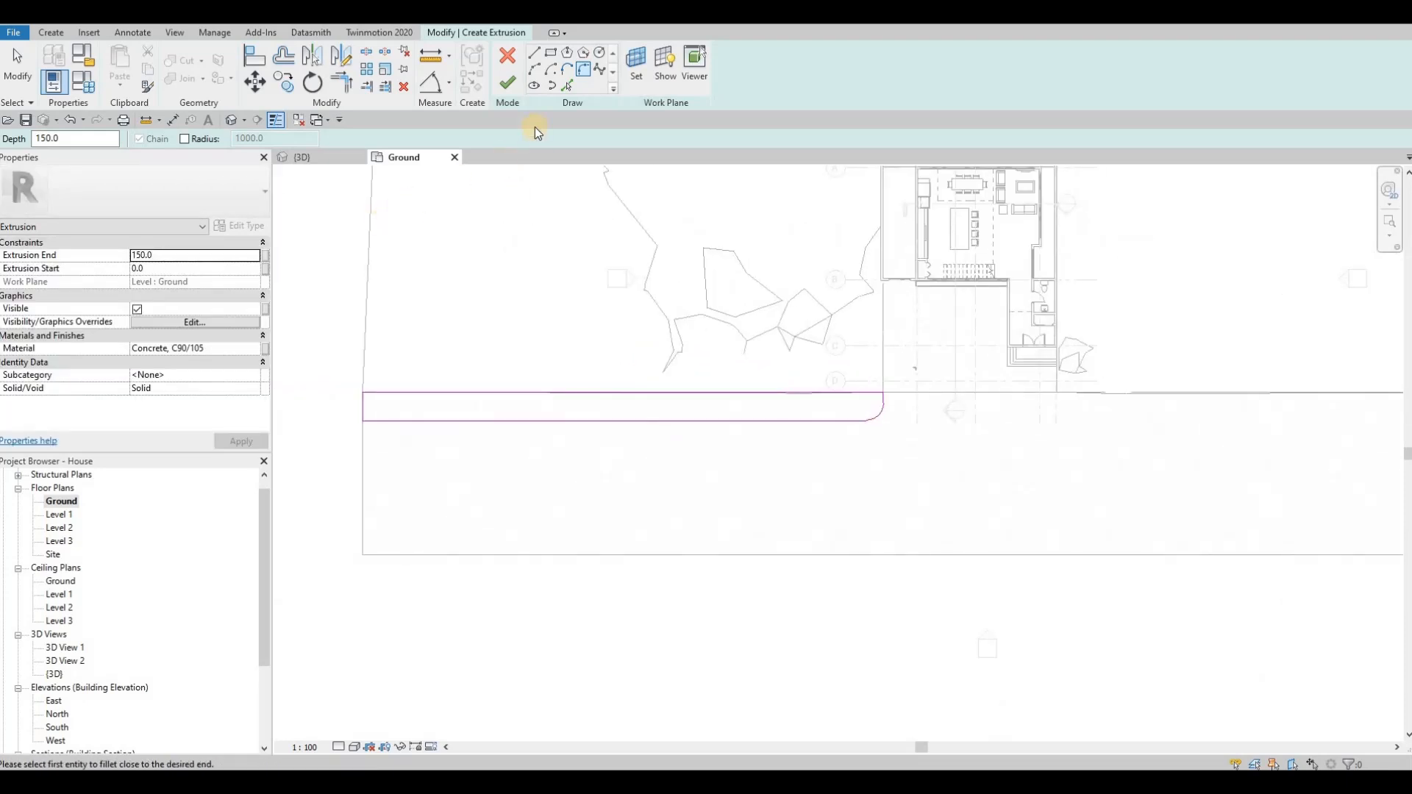
pyautogui.click(511, 84)
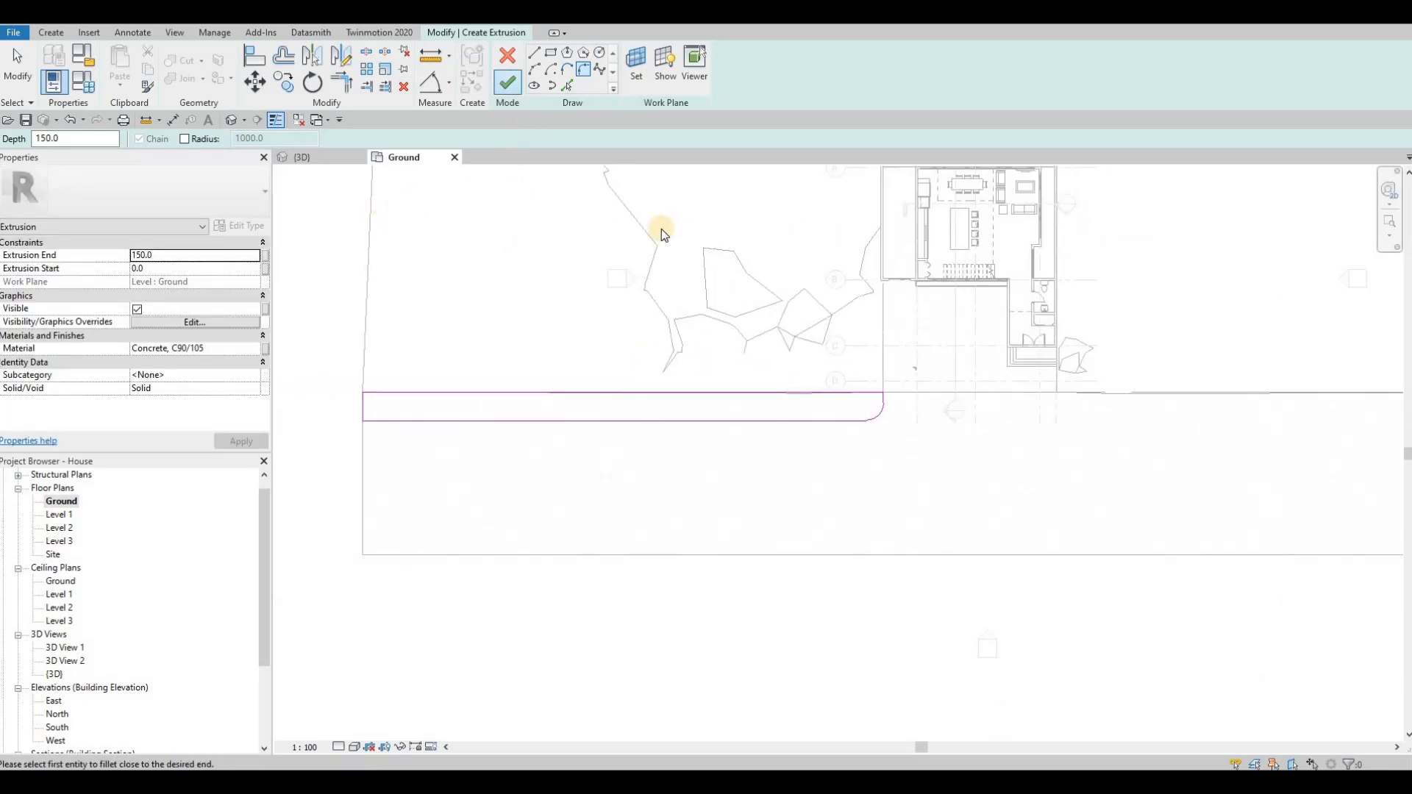
pyautogui.click(311, 154)
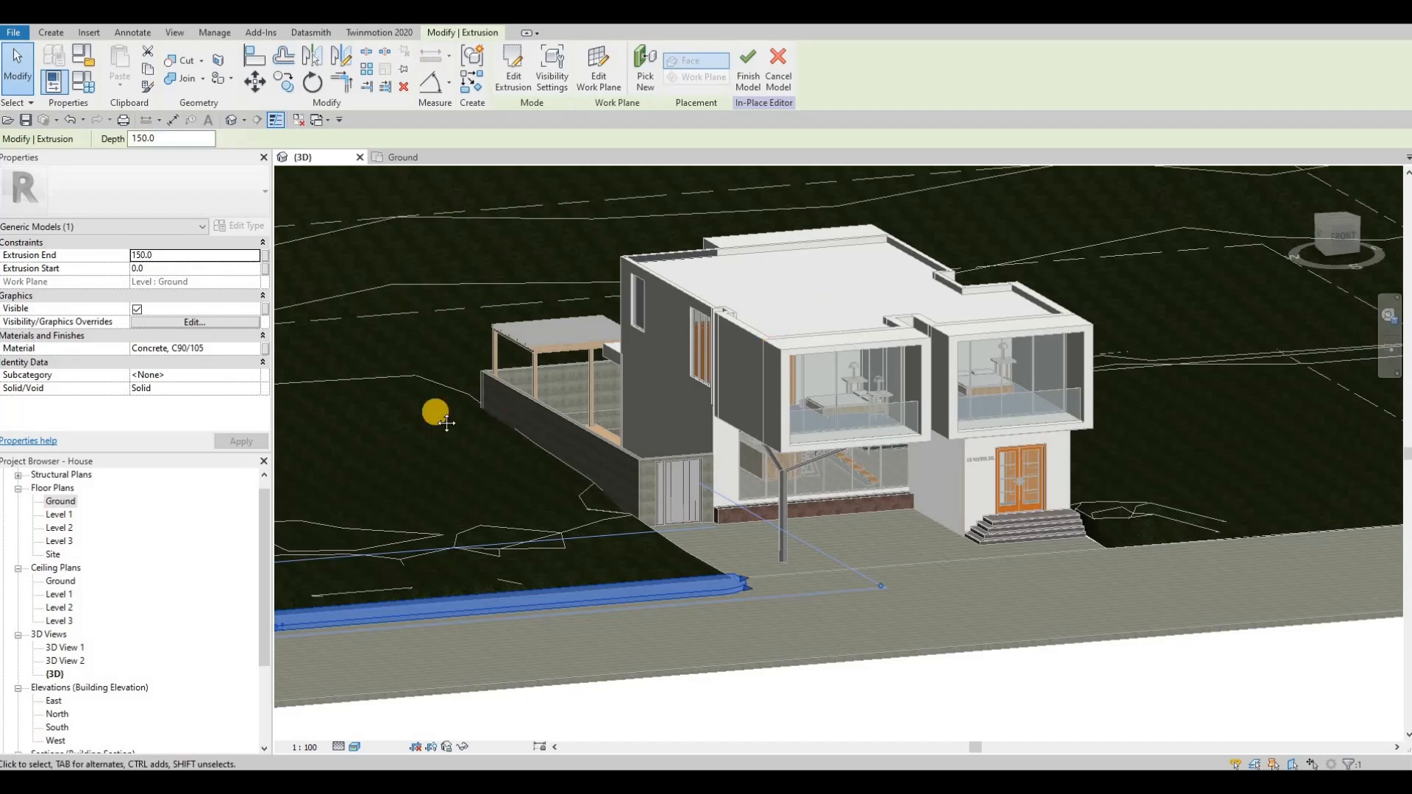
pyautogui.keyDown('shift'); pyautogui.moveTo(442, 417); pyautogui.dragTo(780, 445, button='middle'); pyautogui.keyUp('shift')
pyautogui.press('Escape')
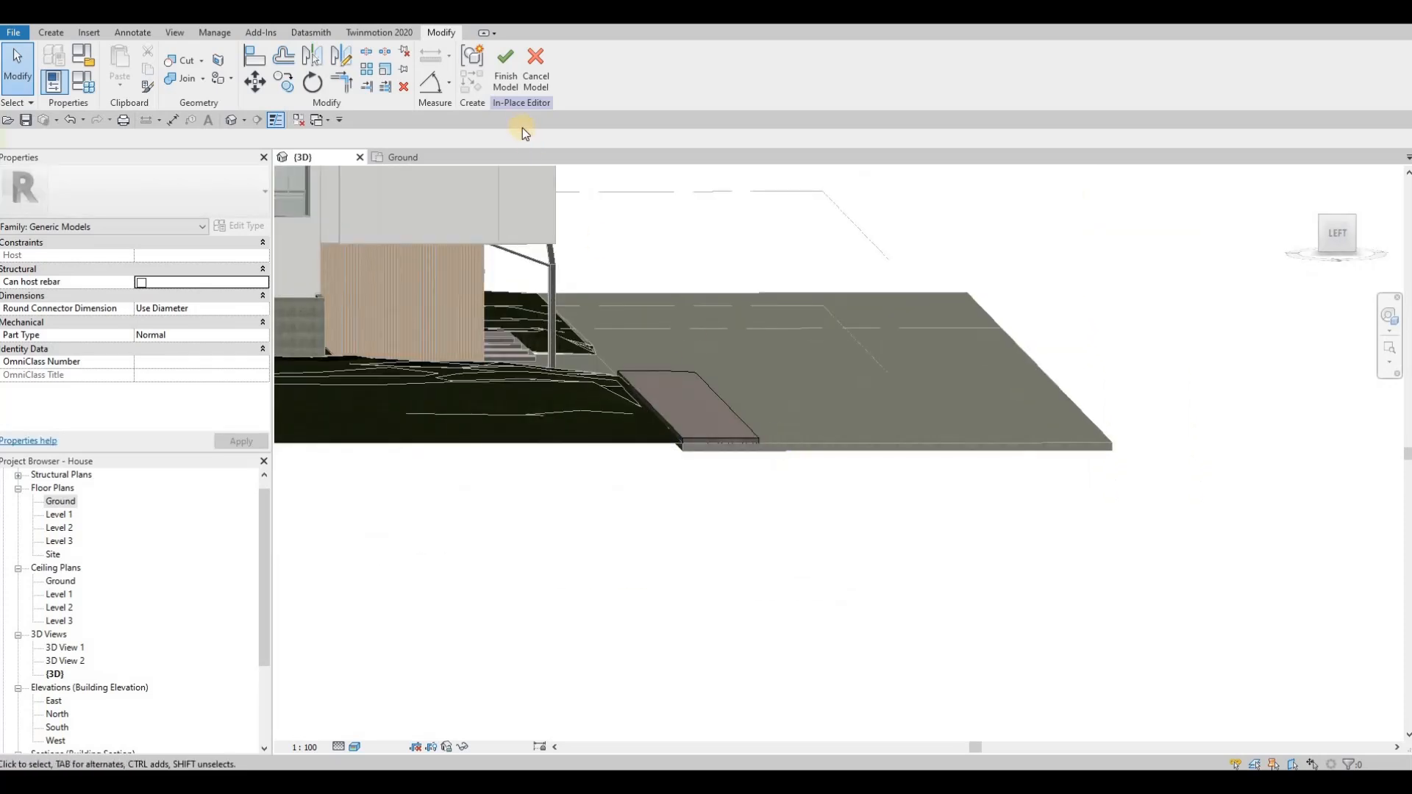
pyautogui.press('Escape')
pyautogui.keyDown('shift'); pyautogui.moveTo(787, 417); pyautogui.dragTo(252, 323, button='middle'); pyautogui.keyUp('shift')
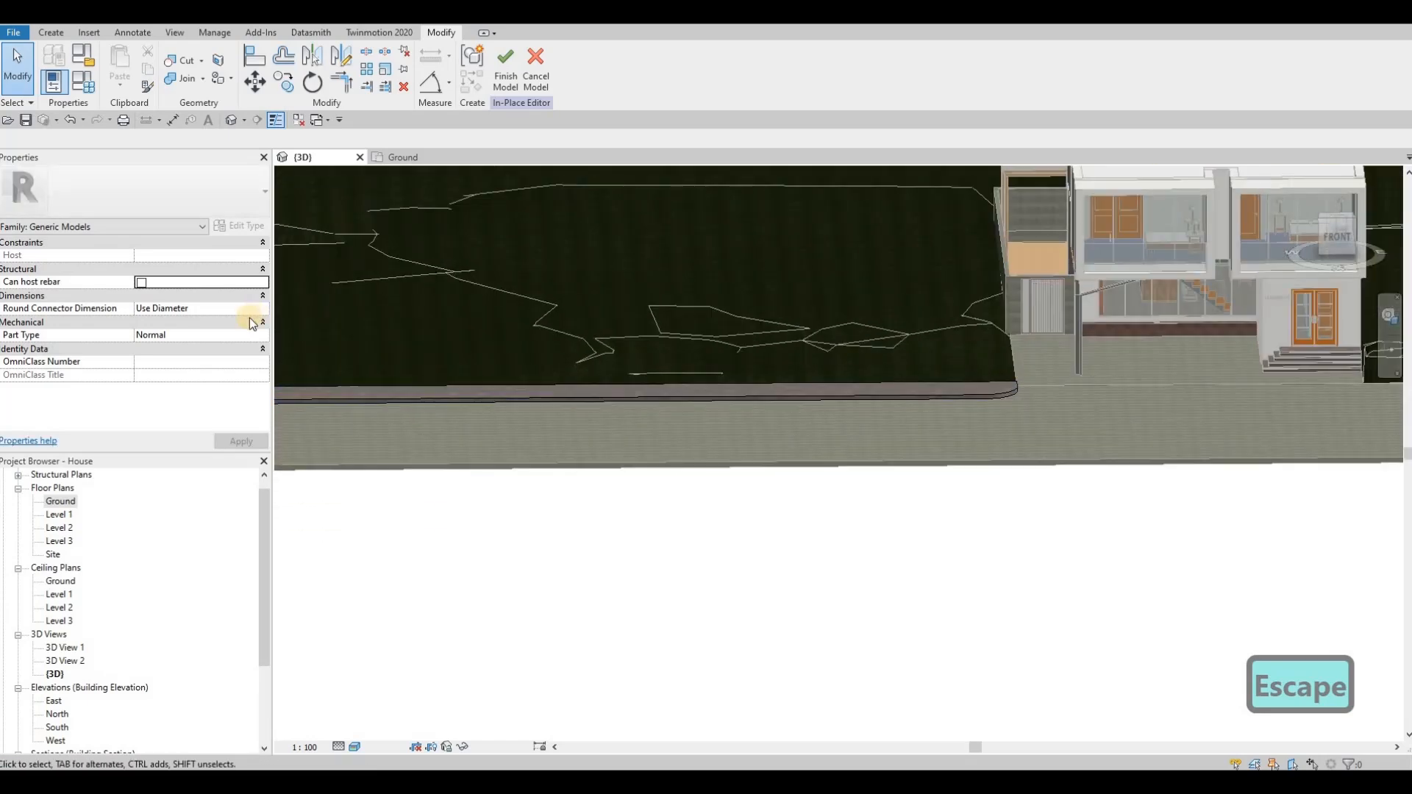
# Step: Start a sweep and pick the sidewalk's upper road-side edge, including the rounded corner by the driveway, as its path
pyautogui.click(50, 32)
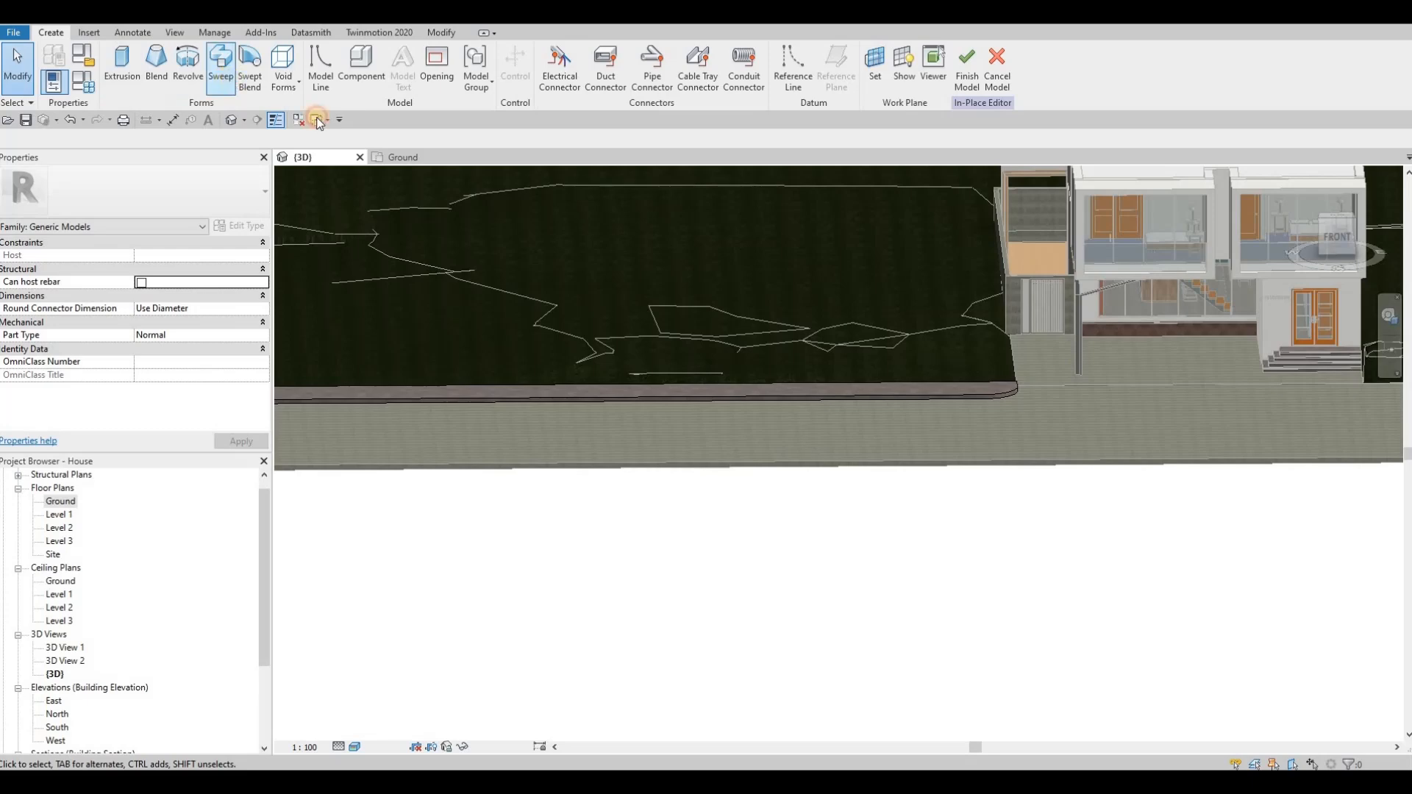
pyautogui.click(220, 66)
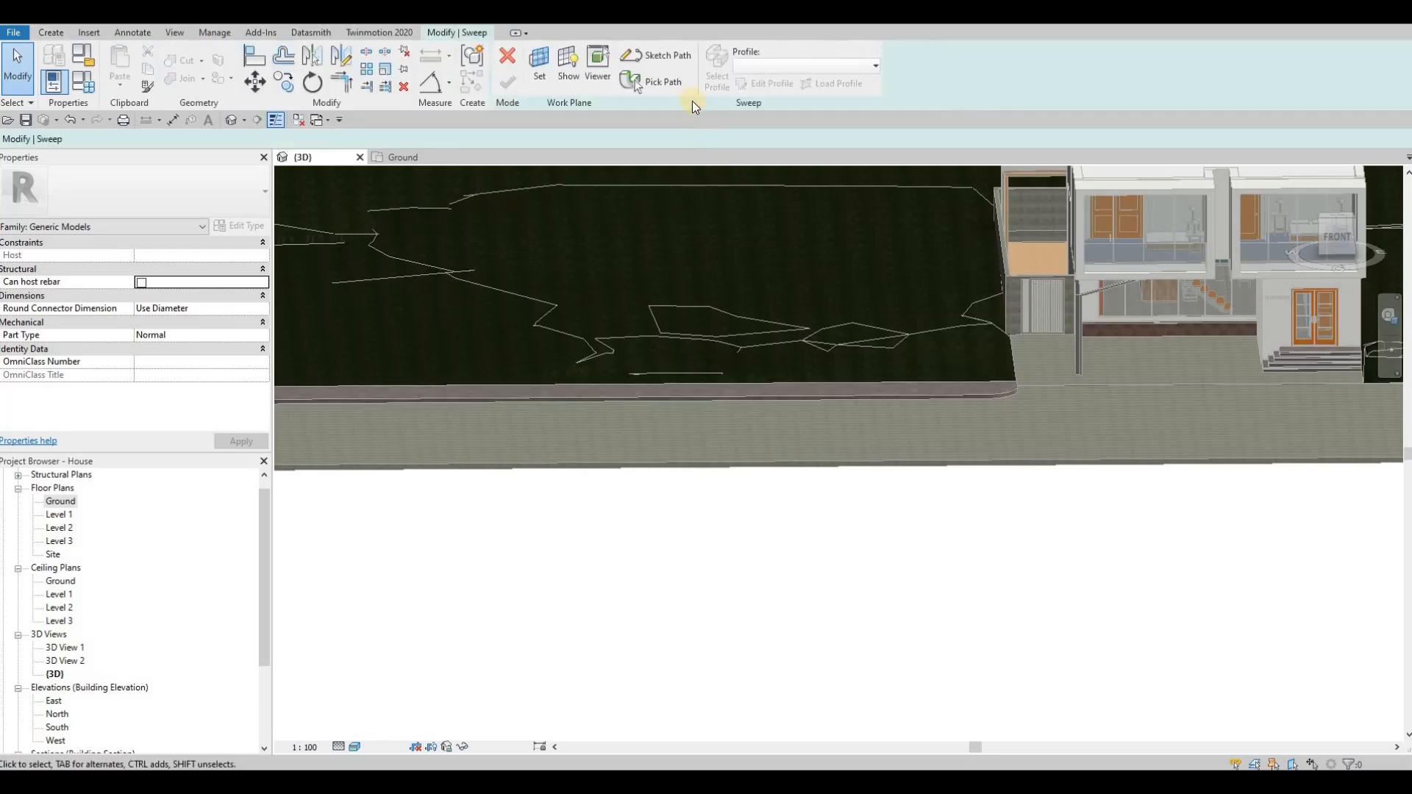
pyautogui.click(636, 82)
pyautogui.scroll(4, 1022, 390)
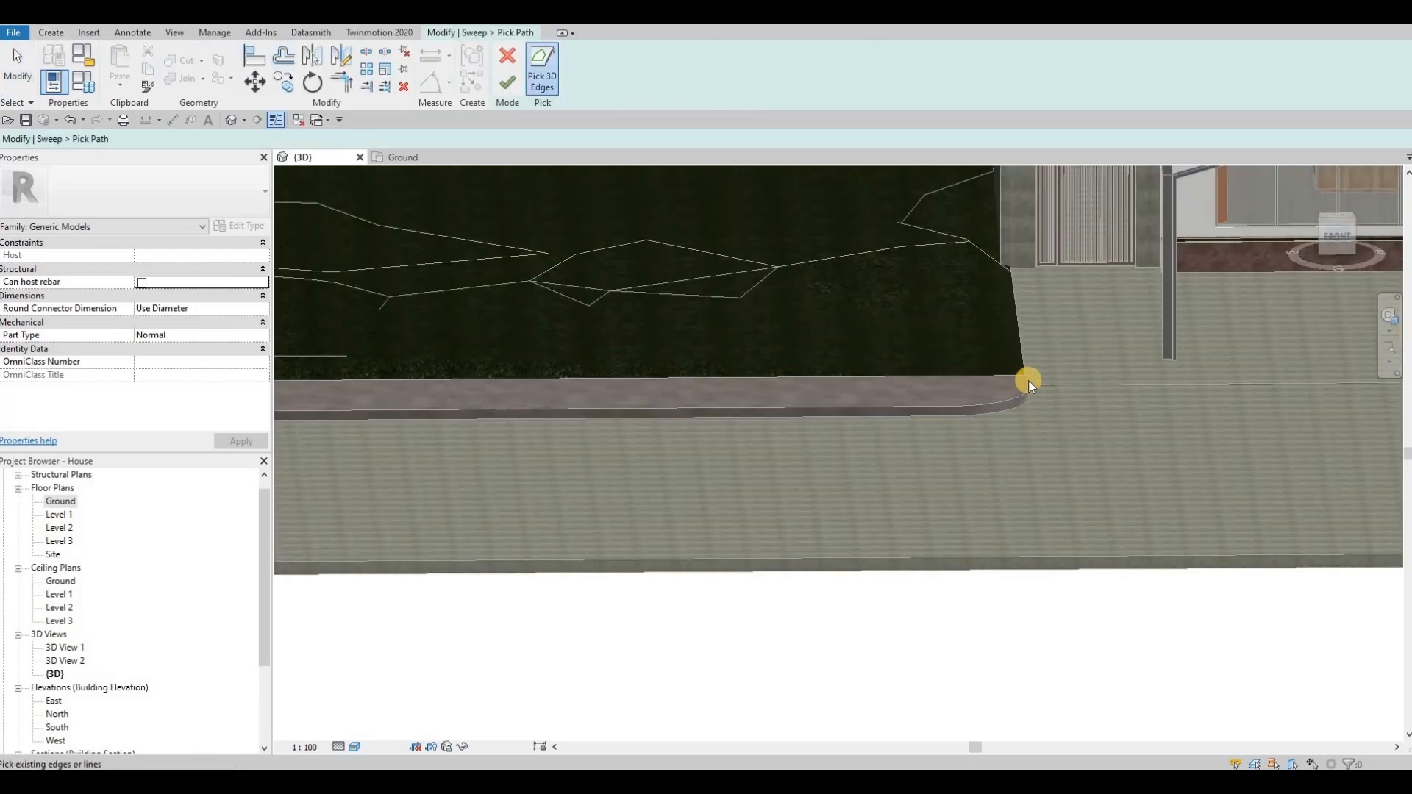
pyautogui.click(1028, 384)
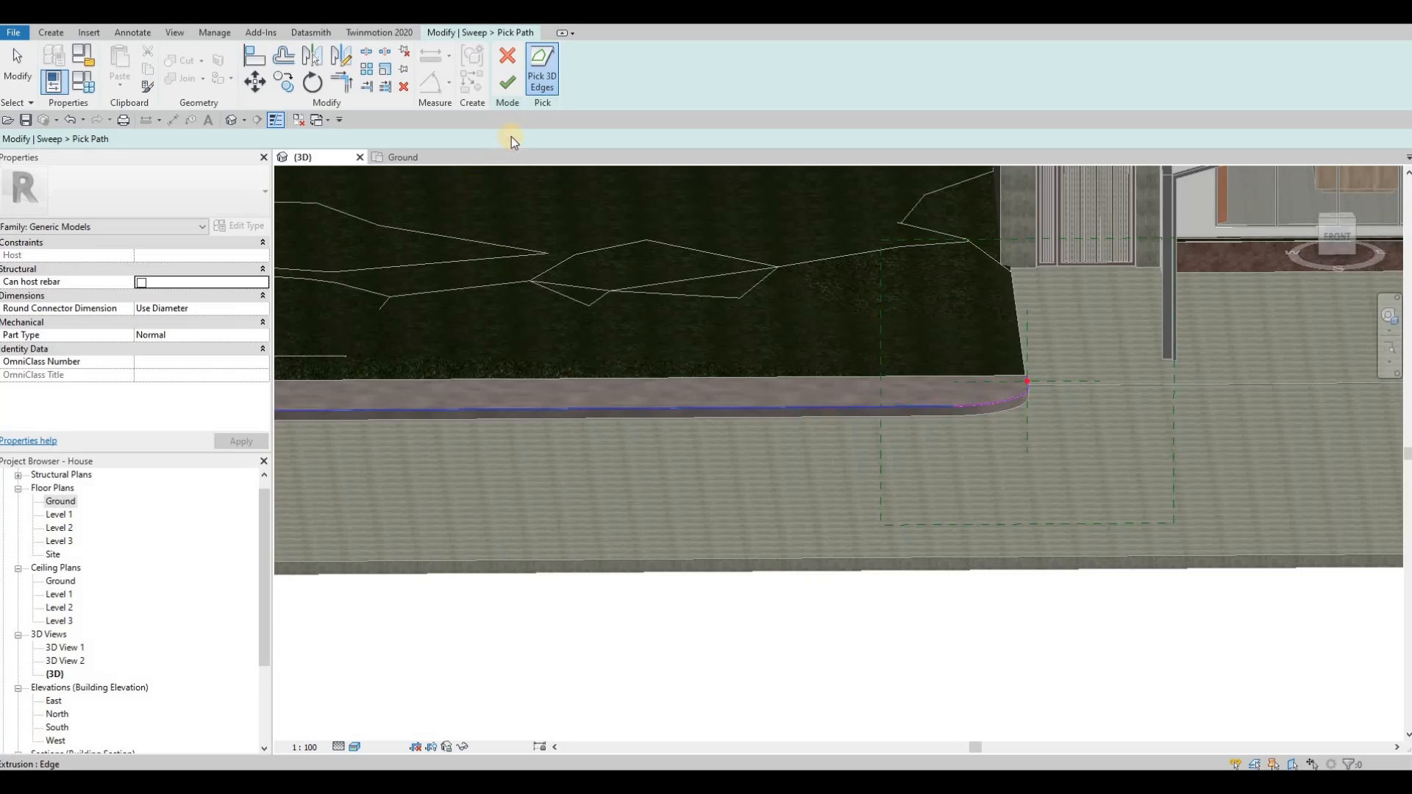
pyautogui.click(507, 83)
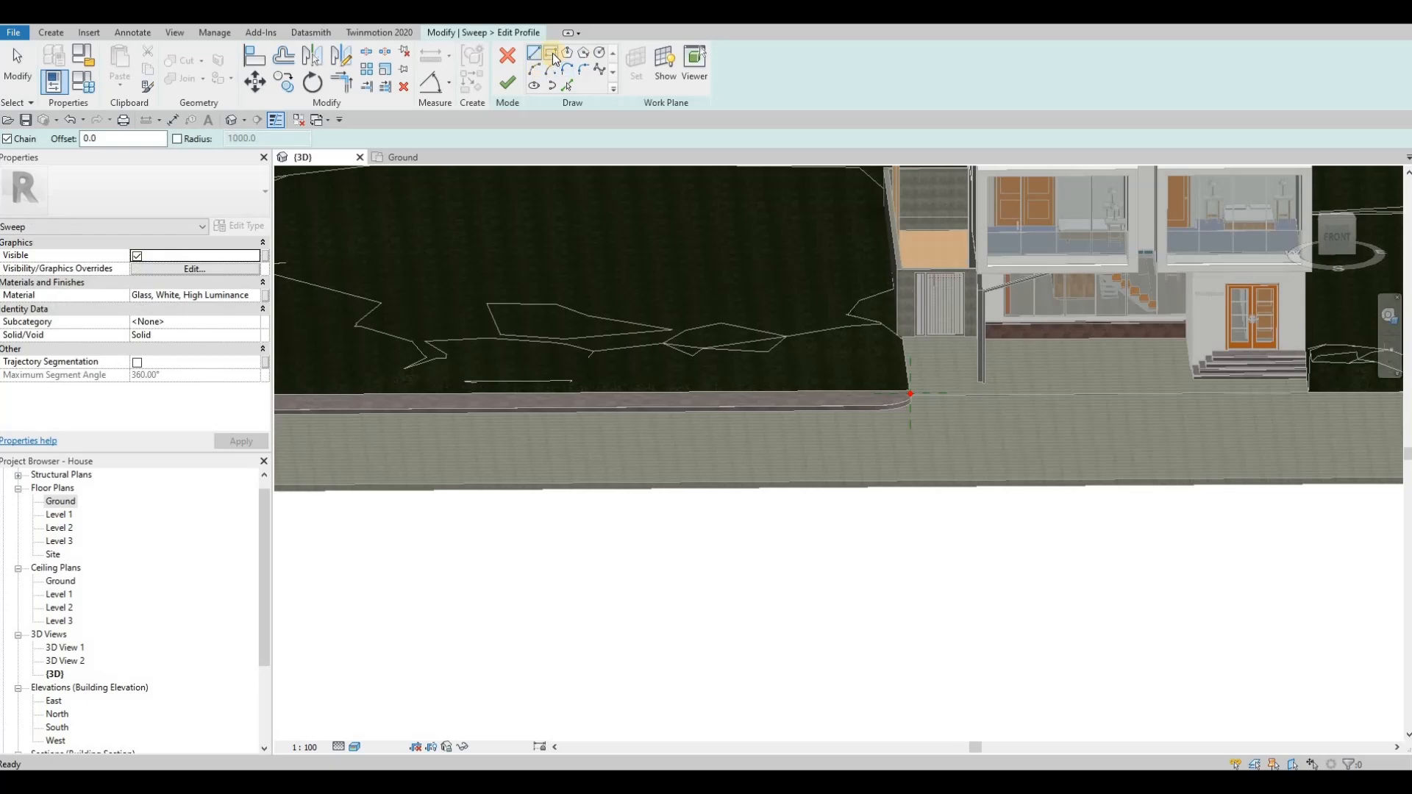
# Step: Sketch a rectangular sweep profile about 80 mm wide at the driveway end of the path and set its height to 150 mm
pyautogui.scroll(5, 846, 361)
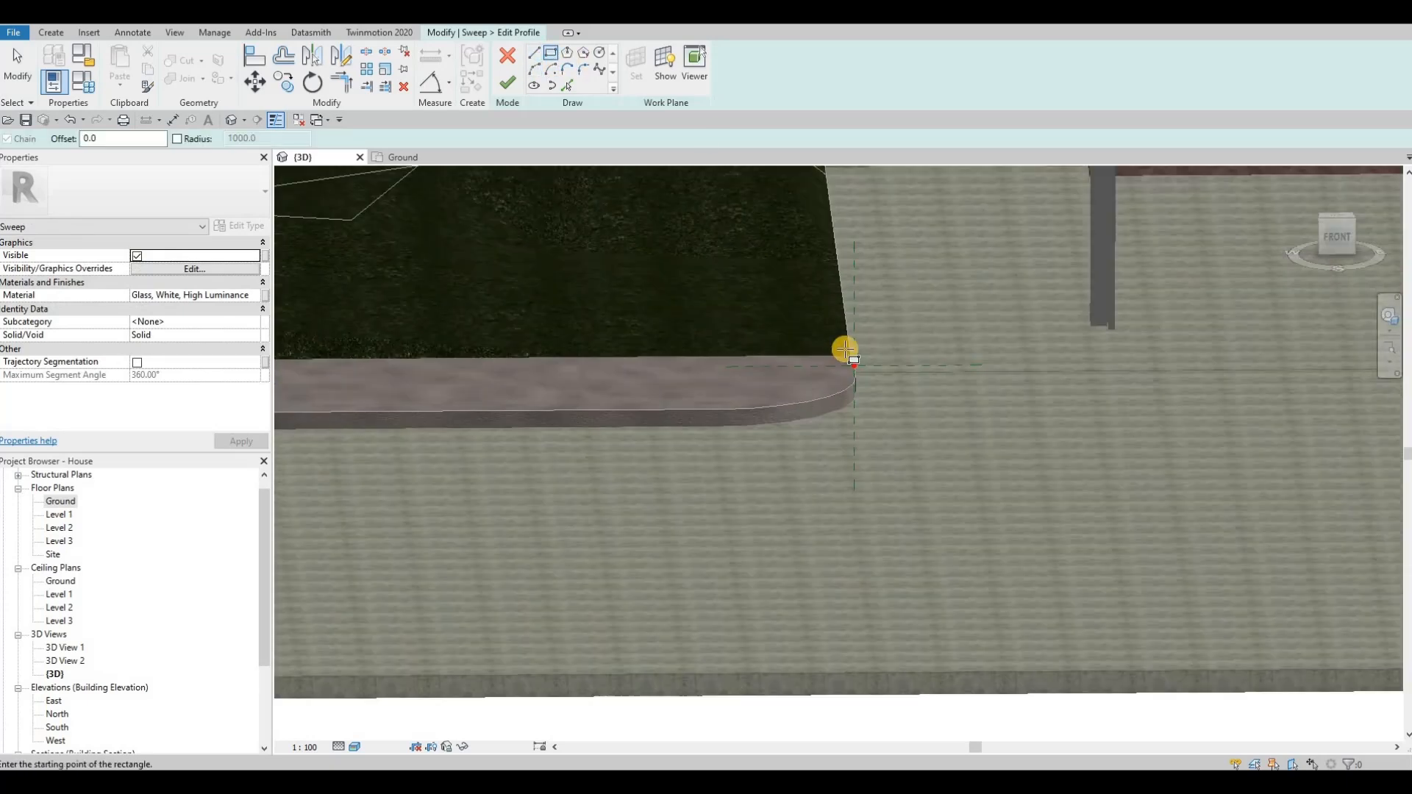
pyautogui.click(845, 355)
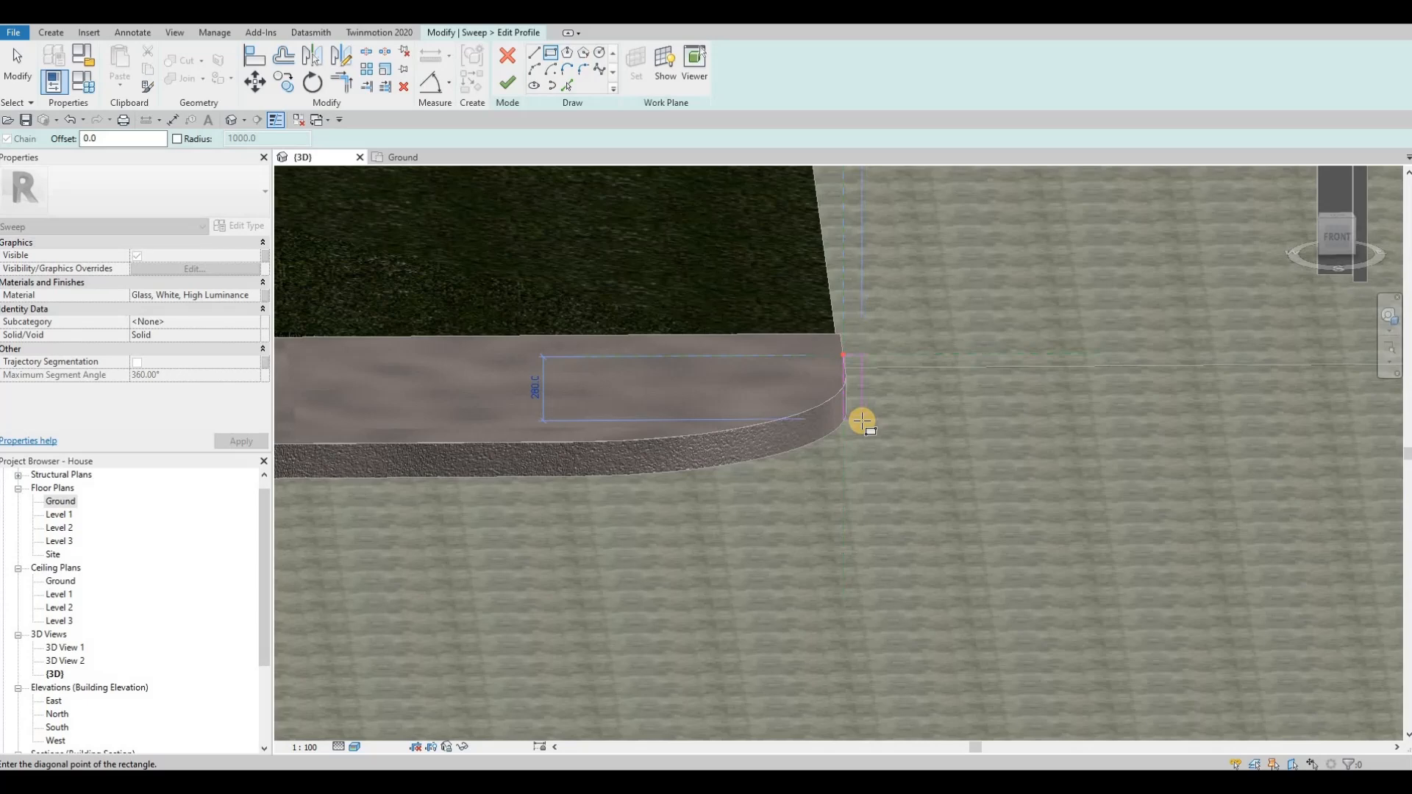
pyautogui.press('Escape')
pyautogui.press('Escape')
pyautogui.press('Escape')
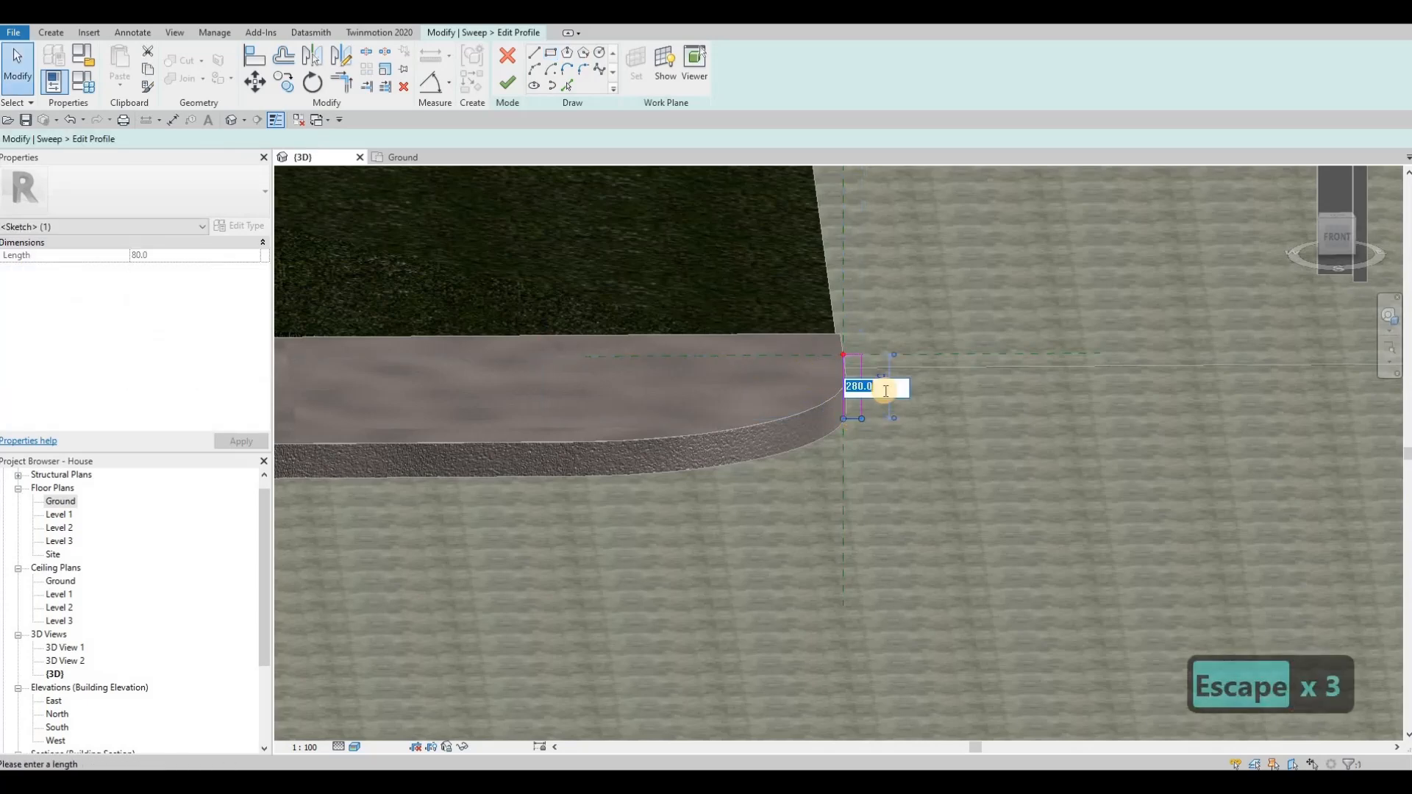
pyautogui.write('150')
pyautogui.press('Return')
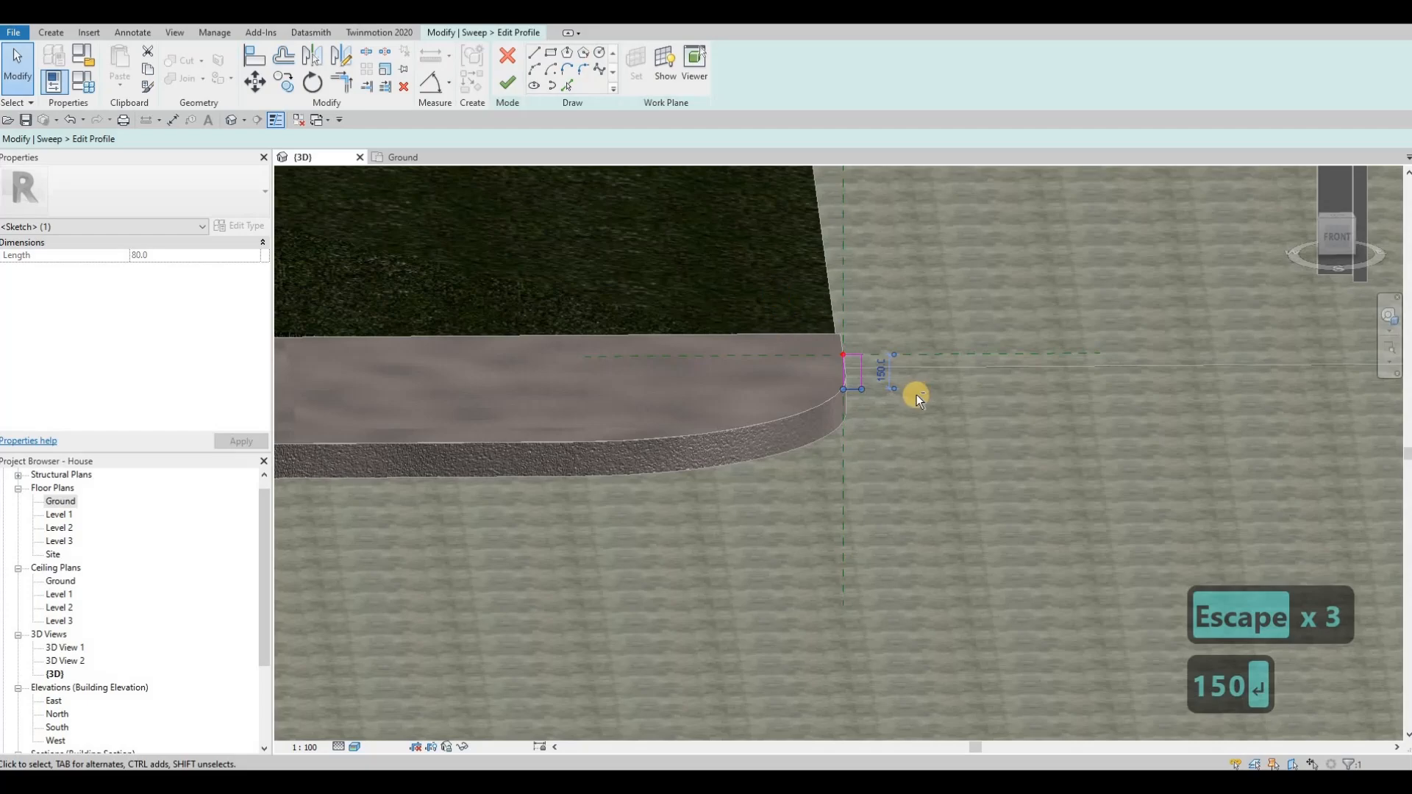
# Step: Round the upper outer corner of the sweep profile with a fillet arc
pyautogui.keyDown('shift'); pyautogui.moveTo(842, 420); pyautogui.dragTo(563, 66, button='middle'); pyautogui.keyUp('shift')
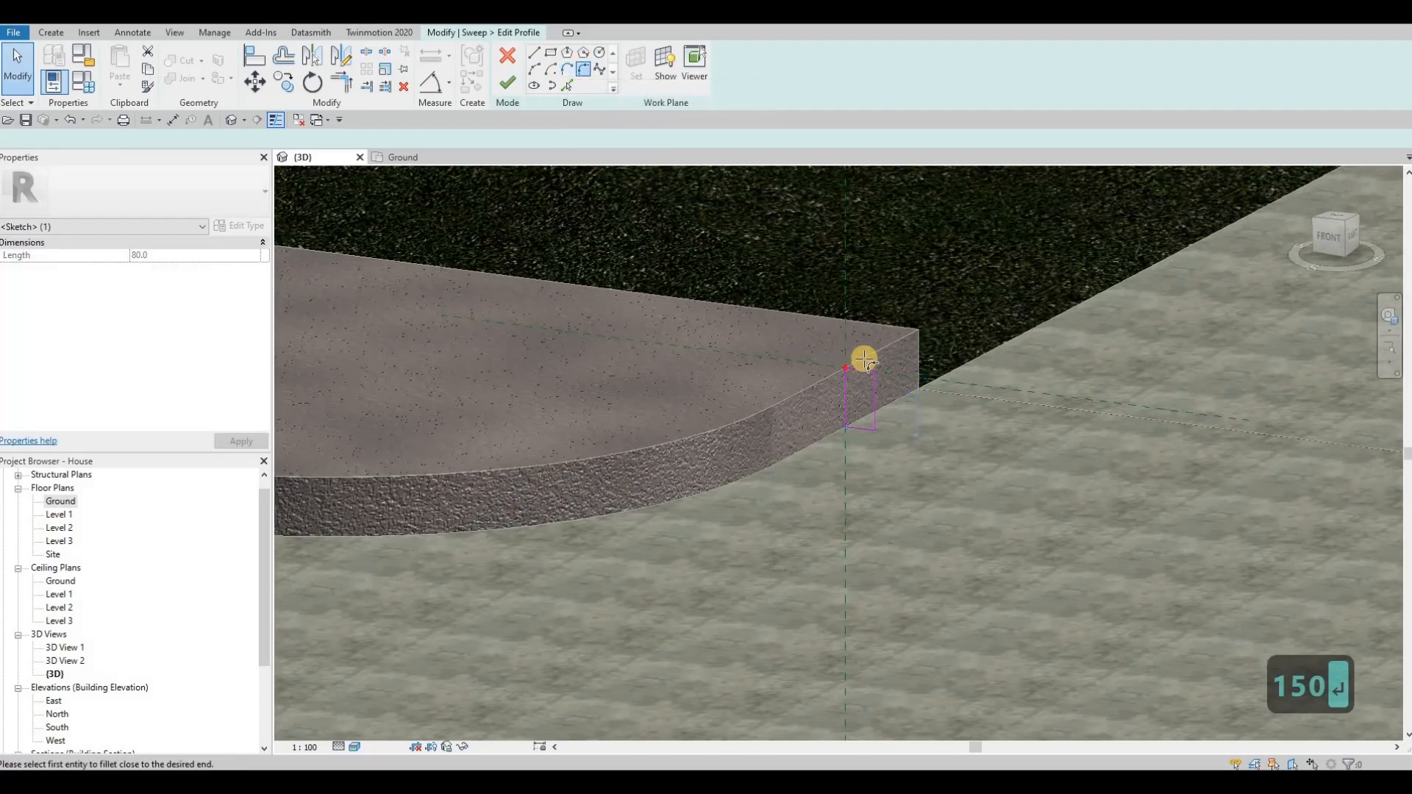
pyautogui.scroll(2, 867, 383)
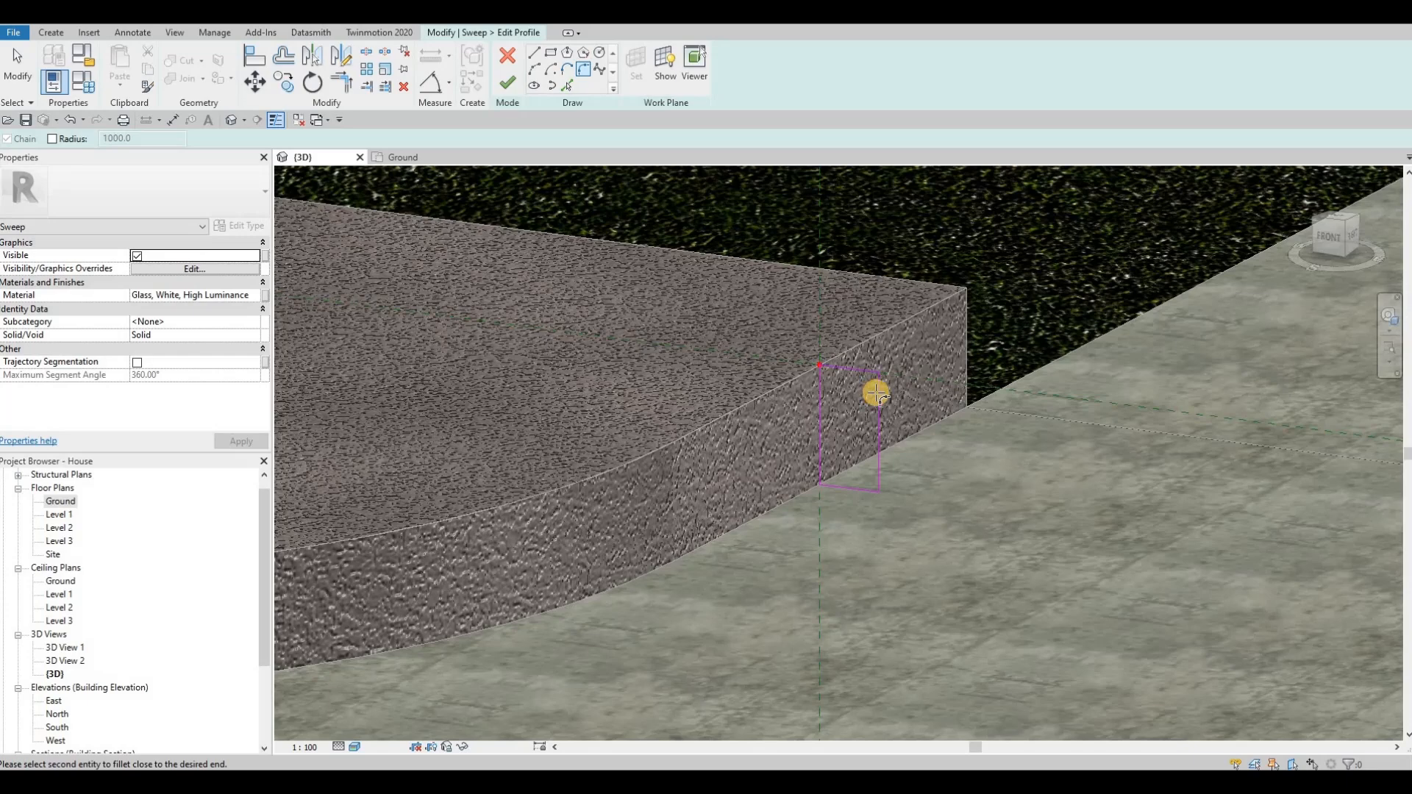
pyautogui.click(874, 387)
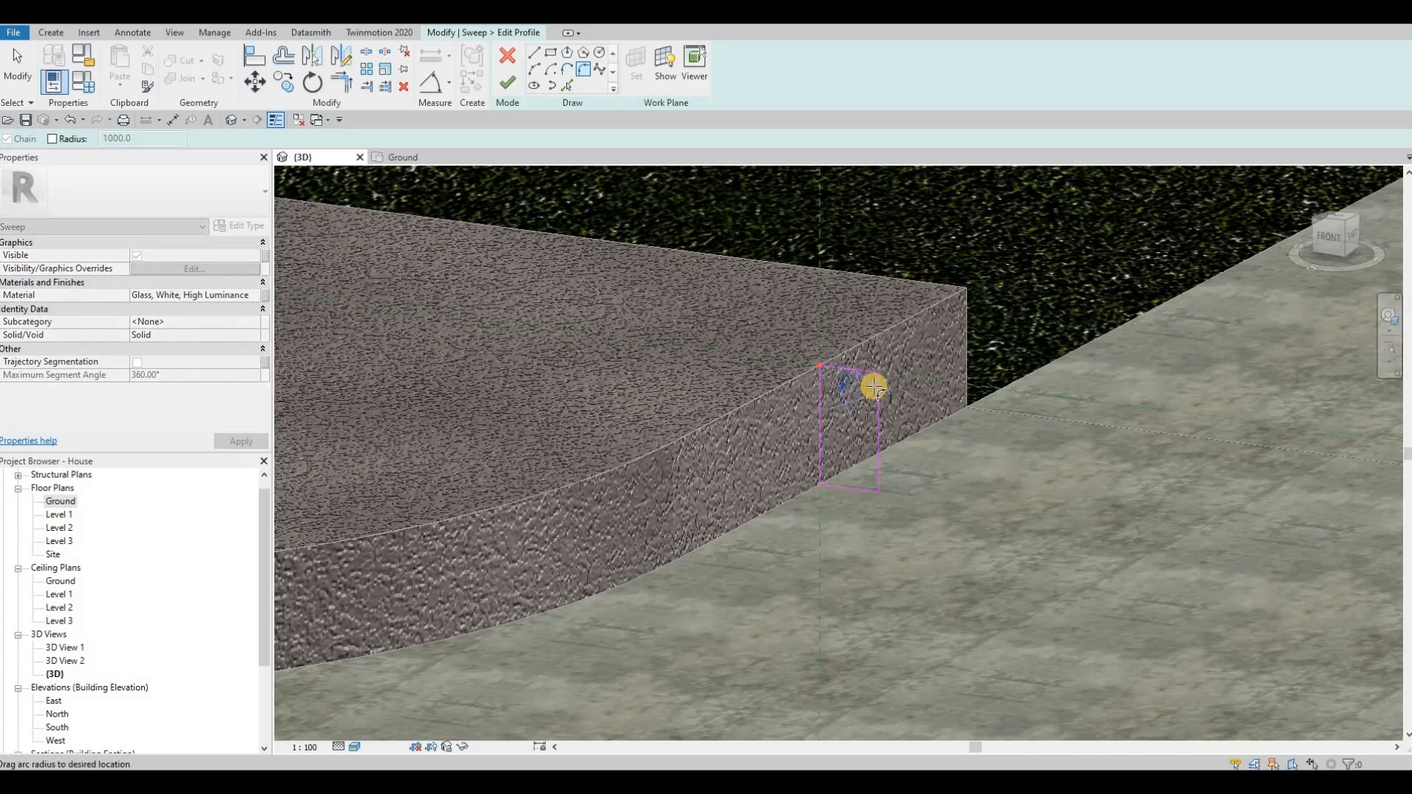
pyautogui.click(817, 389)
pyautogui.press('Escape')
pyautogui.press('Escape')
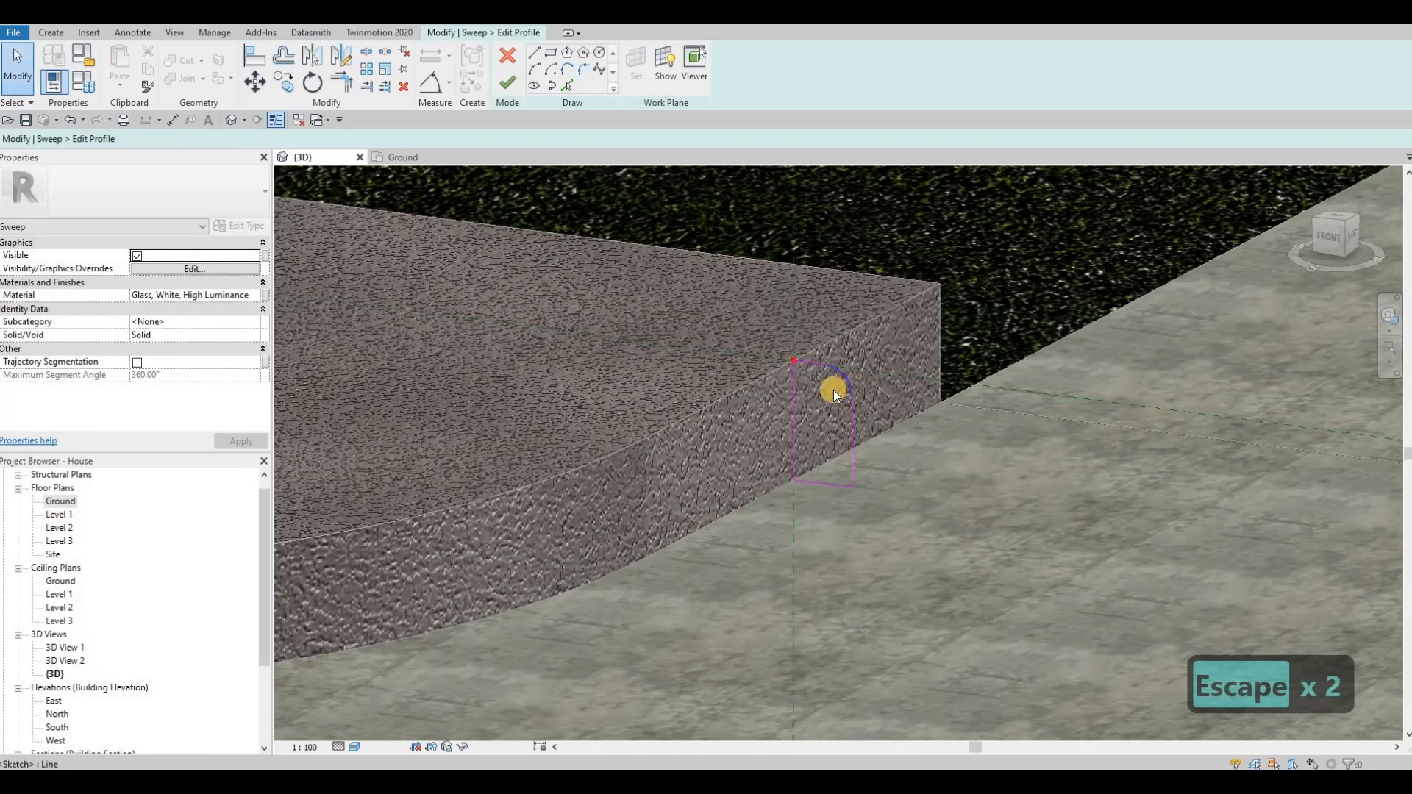
pyautogui.click(822, 381)
pyautogui.press('Escape')
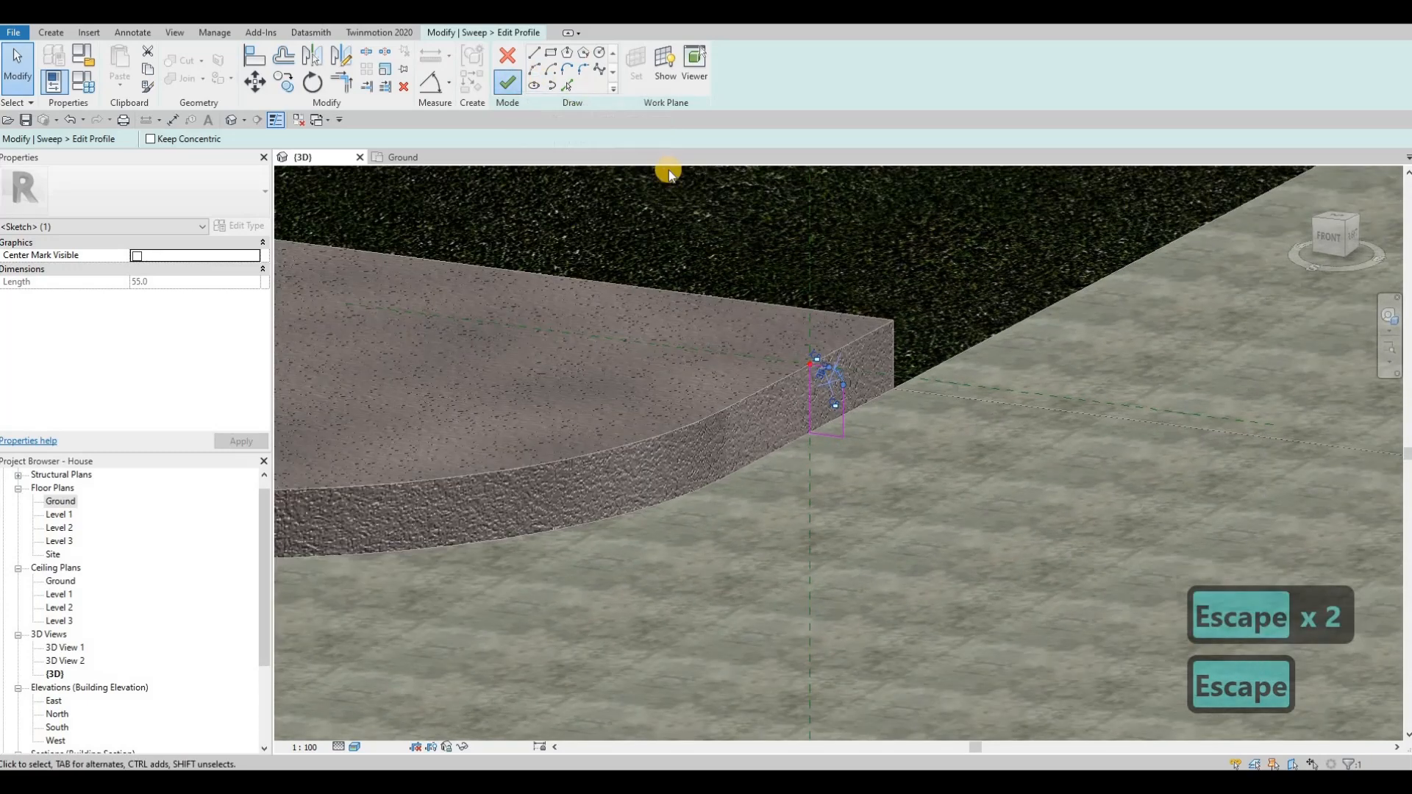
# Step: Finish the sweep and view it along the sidewalk's road-side edge
pyautogui.click(514, 81)
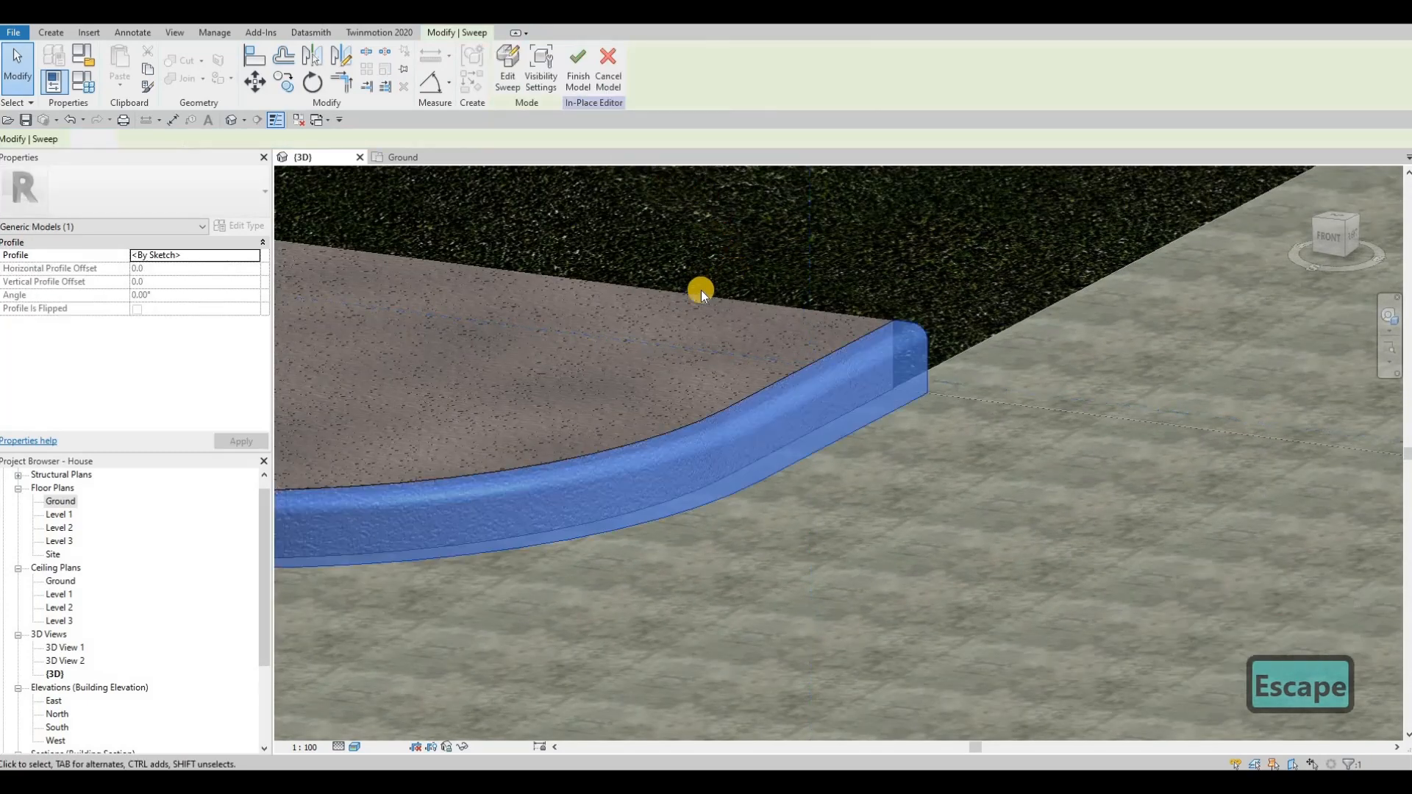
pyautogui.scroll(-7, 680, 294)
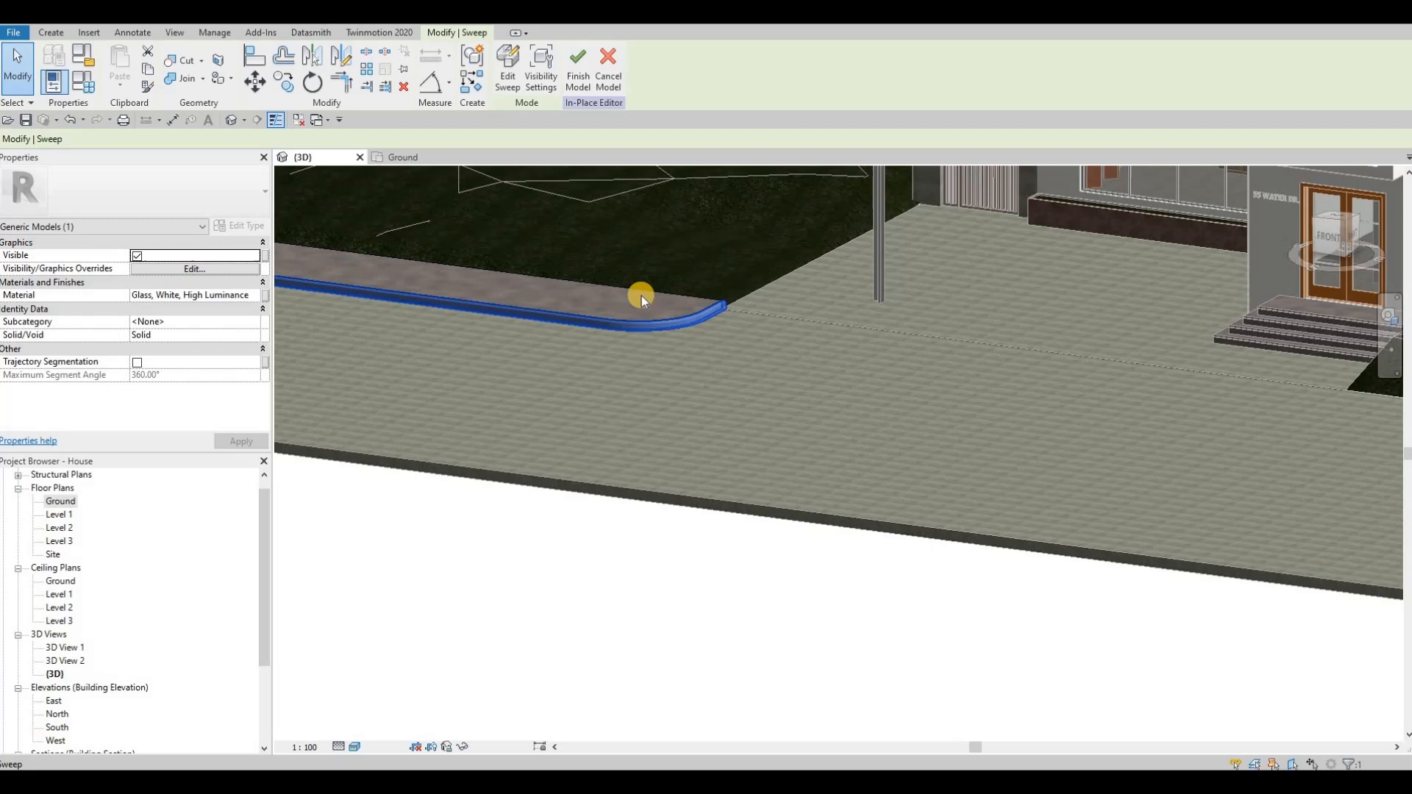
pyautogui.keyDown('shift'); pyautogui.moveTo(641, 301); pyautogui.dragTo(593, 328, button='middle'); pyautogui.keyUp('shift')
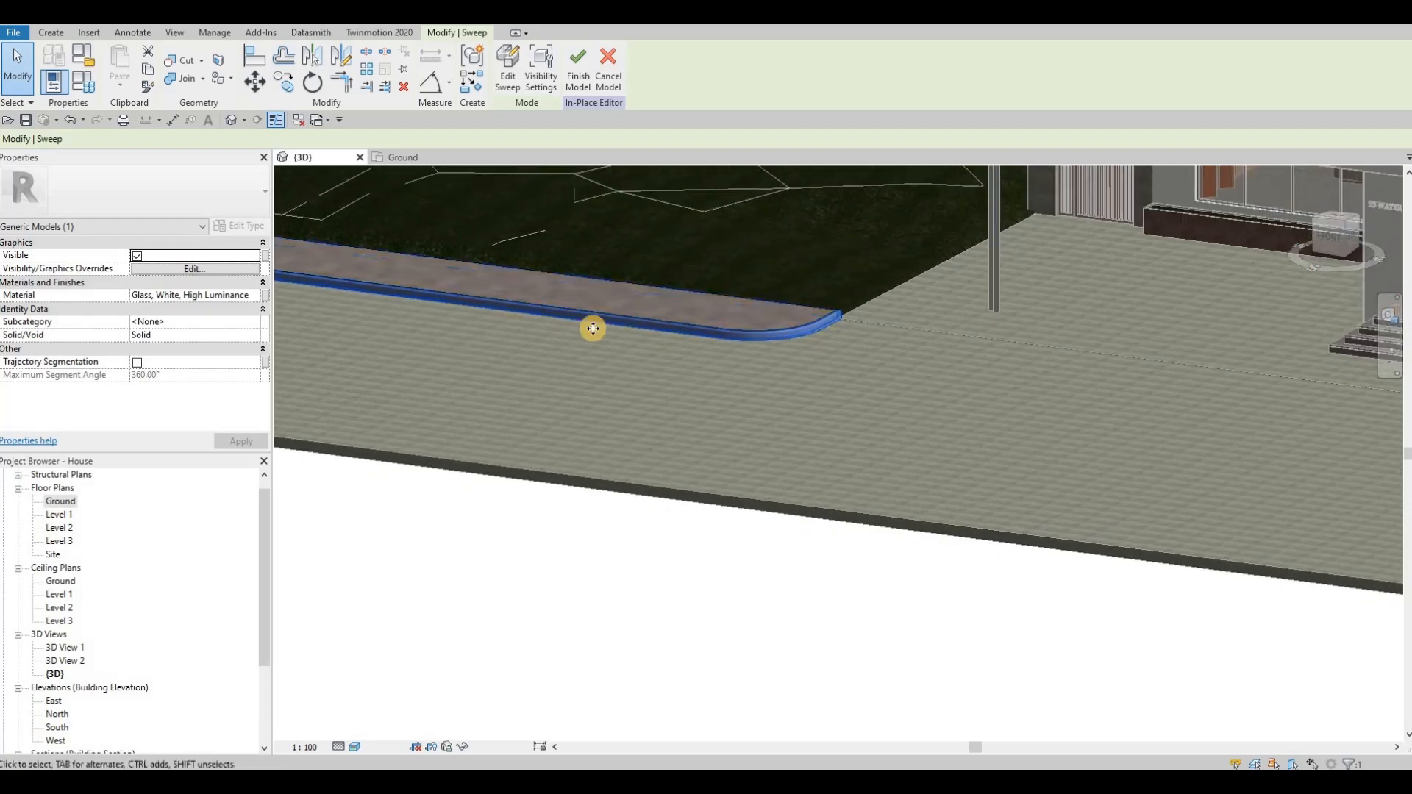
# Step: In the Ground floor plan, mirror the sidewalk and its sweep about a vertical axis through the driveway, deleting the copied elements in error
pyautogui.click(58, 503)
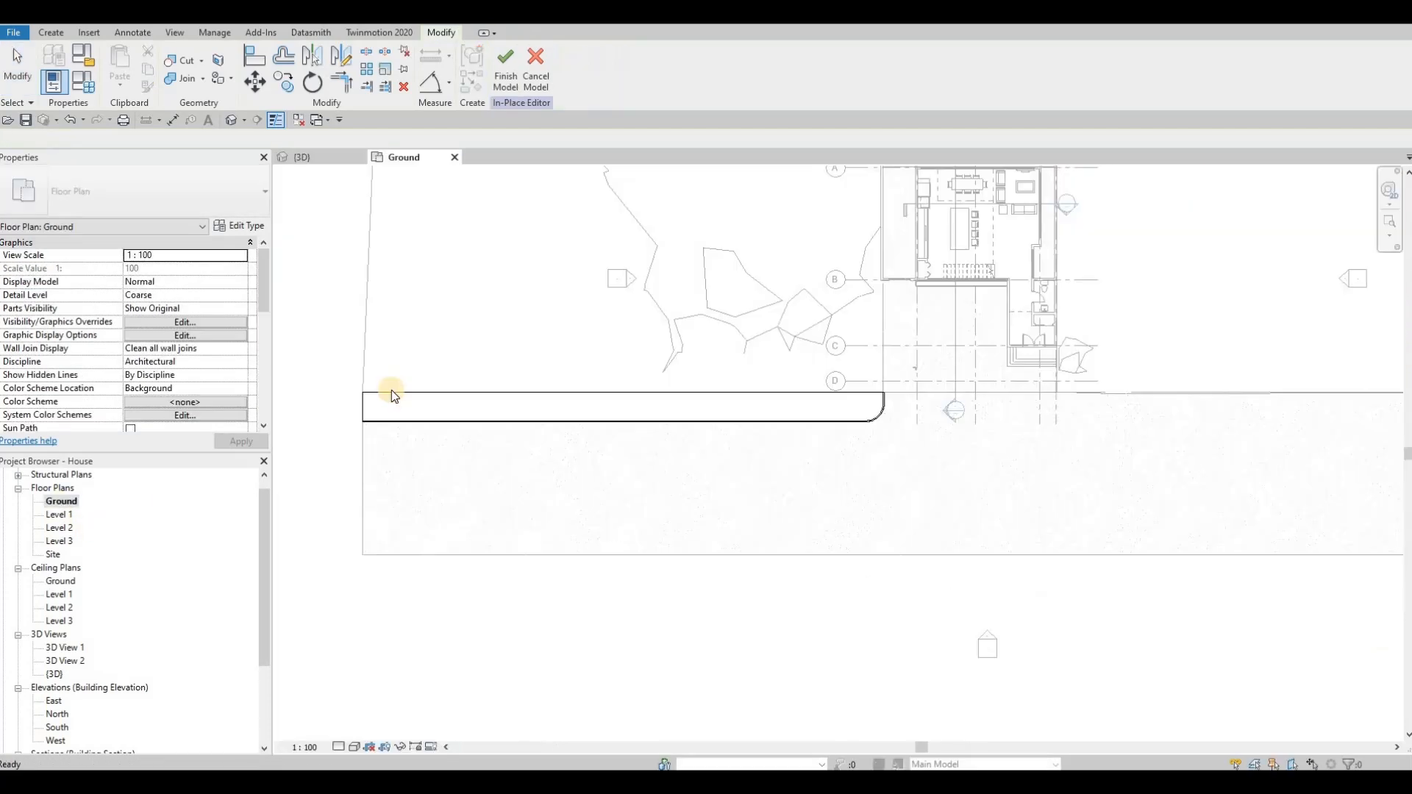
pyautogui.press('Escape')
pyautogui.moveTo(917, 496); pyautogui.dragTo(346, 367)
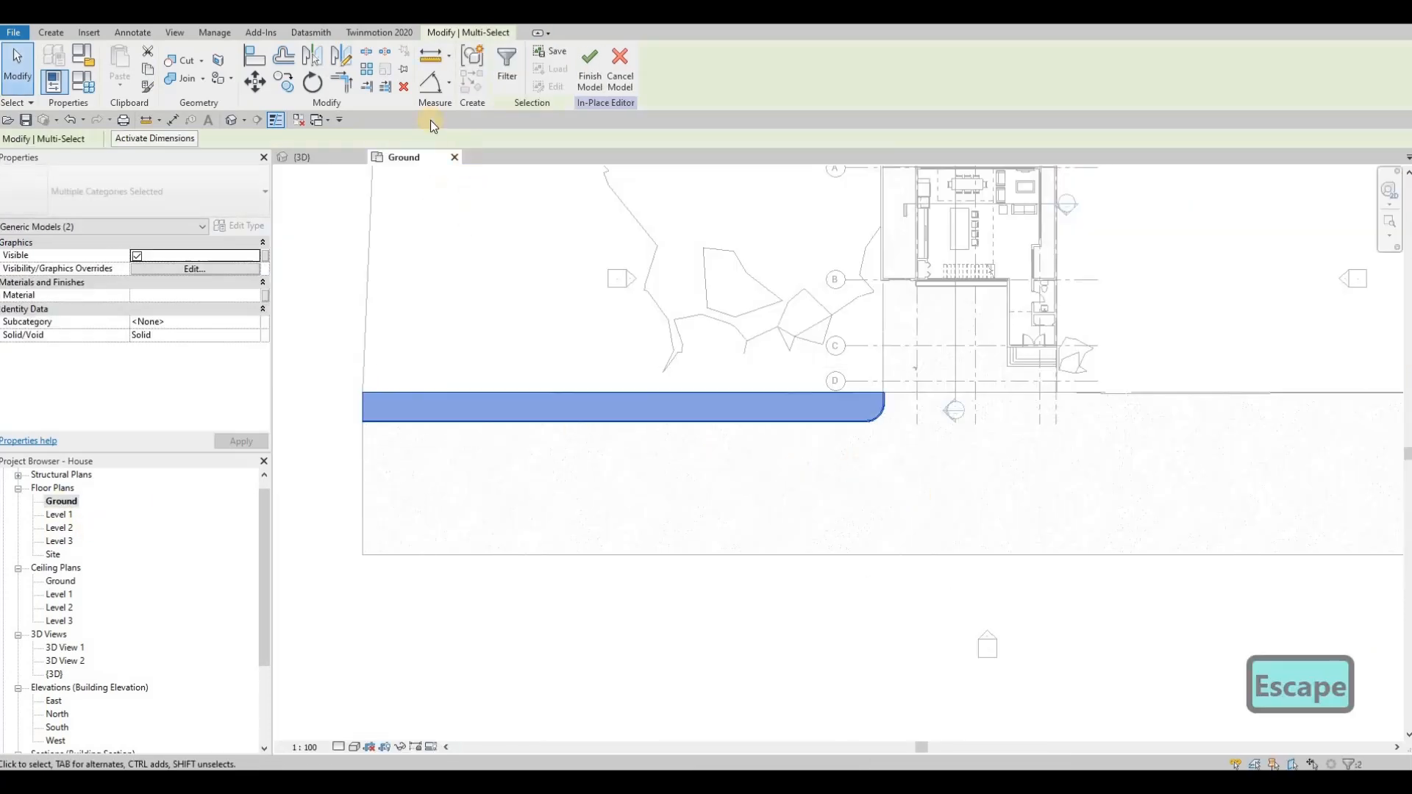
pyautogui.click(976, 391)
pyautogui.click(977, 421)
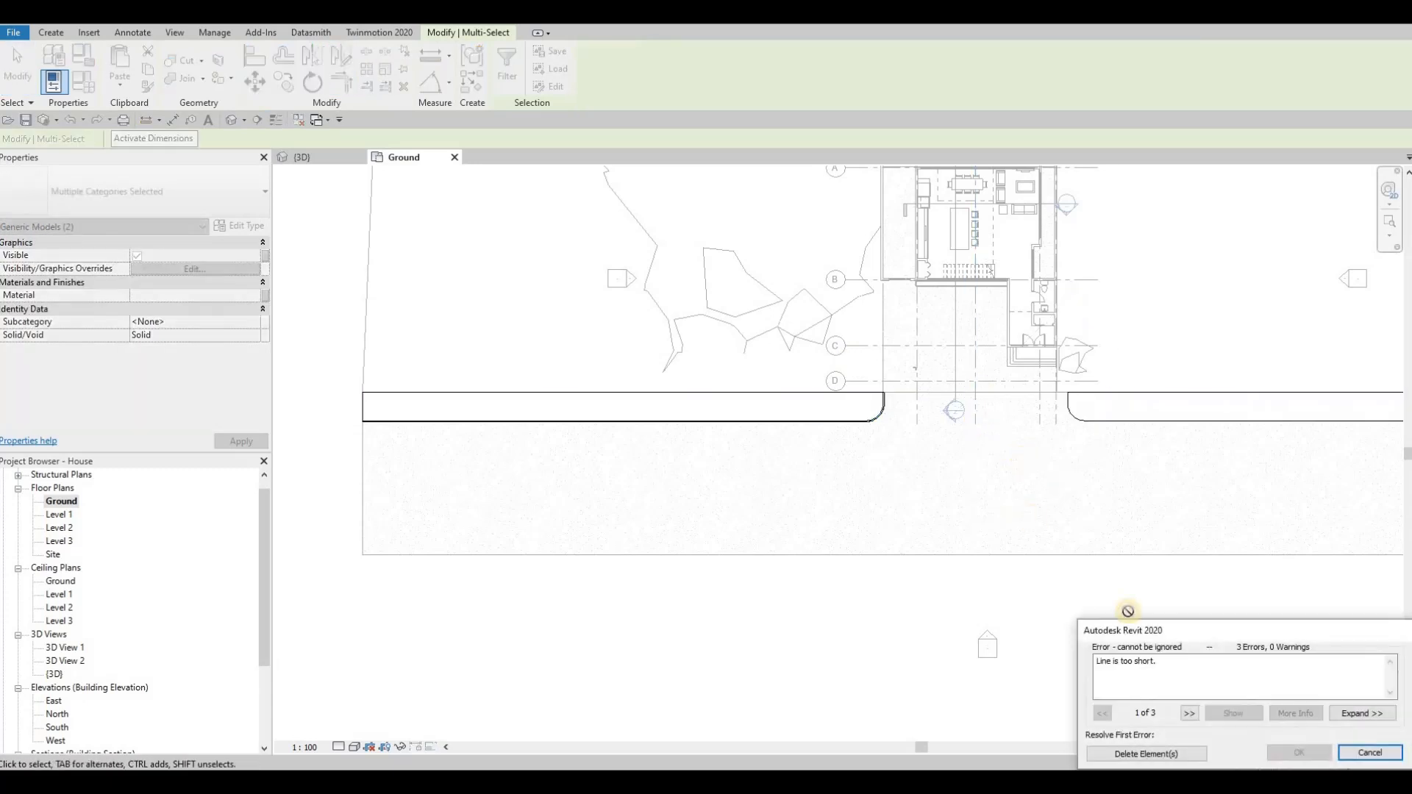
pyautogui.moveTo(1061, 522); pyautogui.dragTo(953, 465, button='middle')
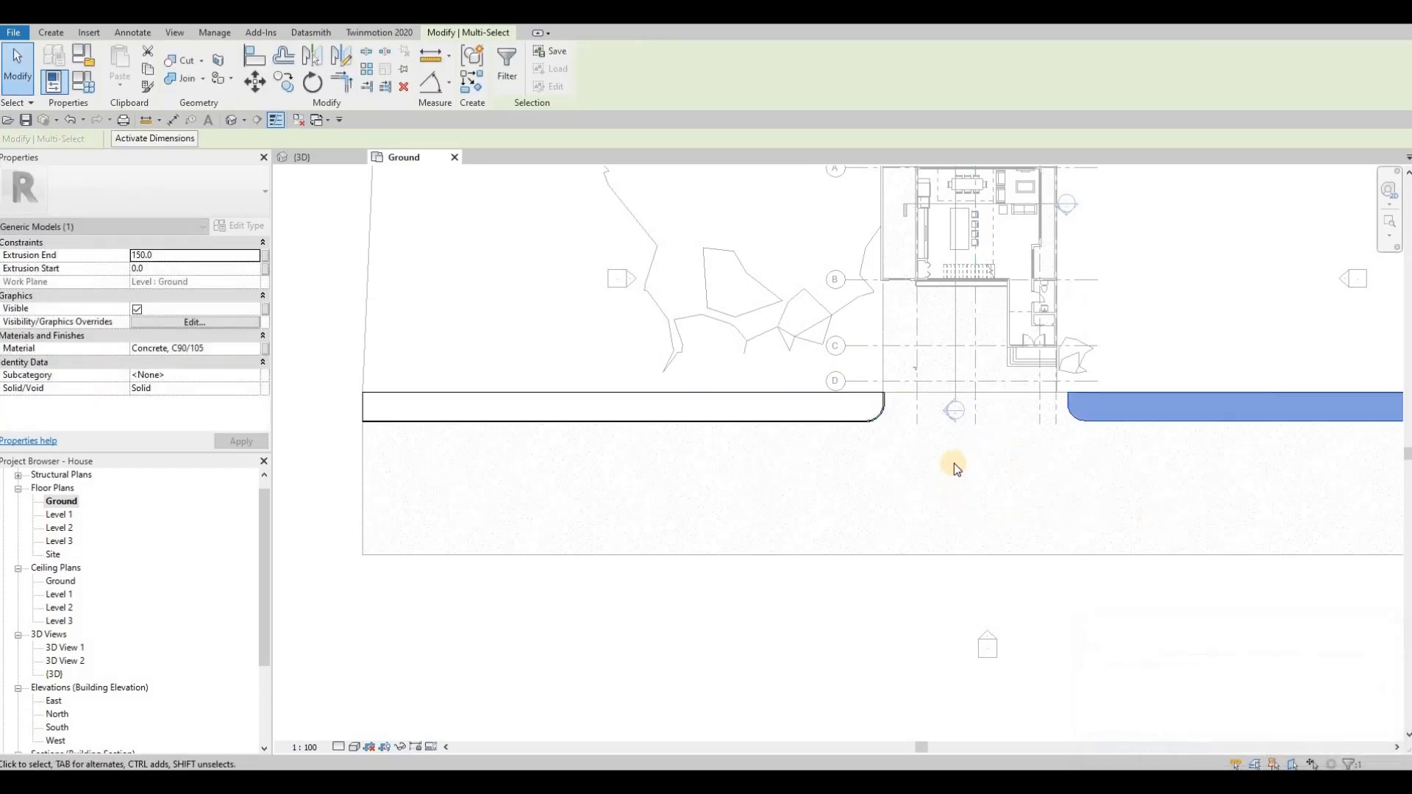
# Step: Nudge the mirrored sidewalk sideways until its rounded end lines up with the driveway's far edge
pyautogui.press('Left')
pyautogui.press('Left')
pyautogui.press('Left')
pyautogui.press('Left')
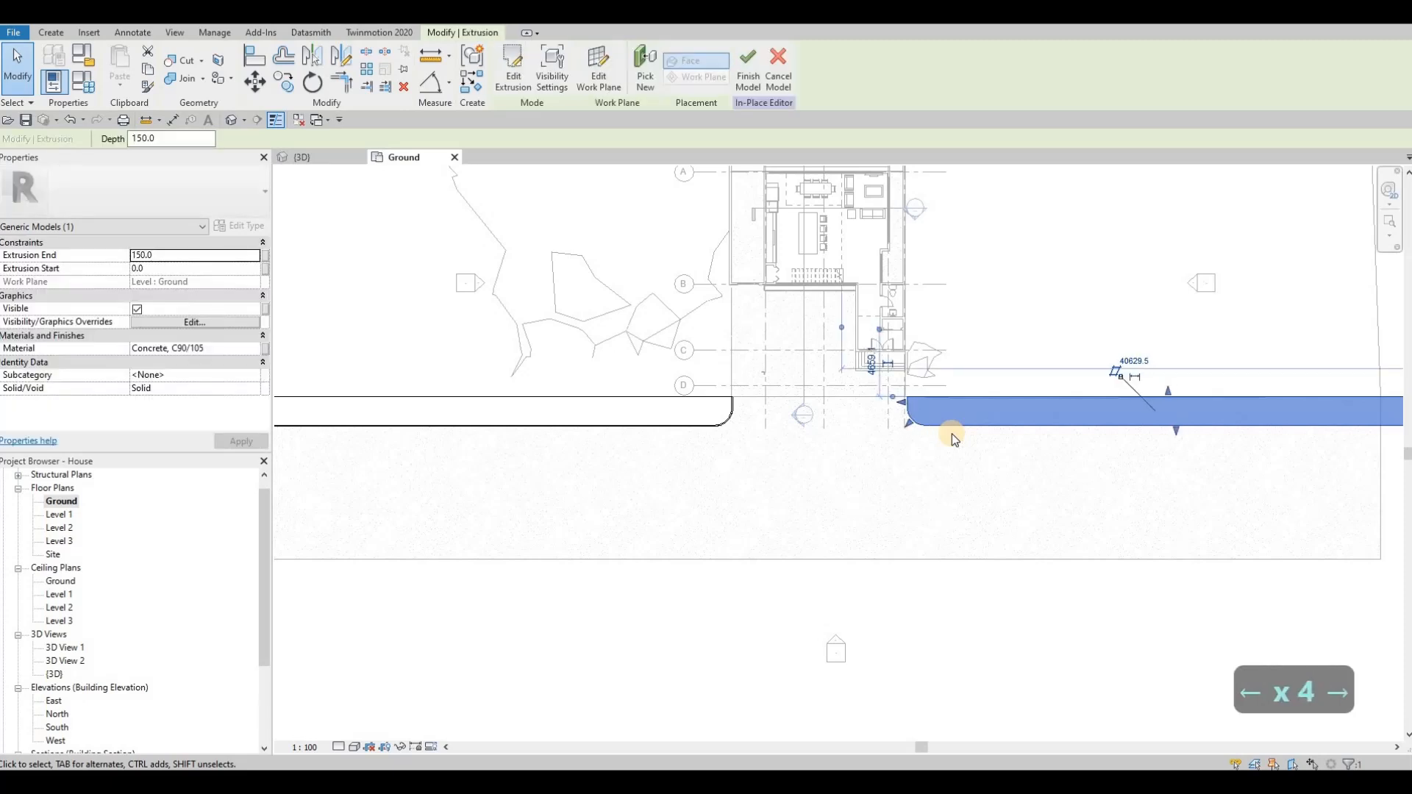
pyautogui.press('Left')
pyautogui.press('Right')
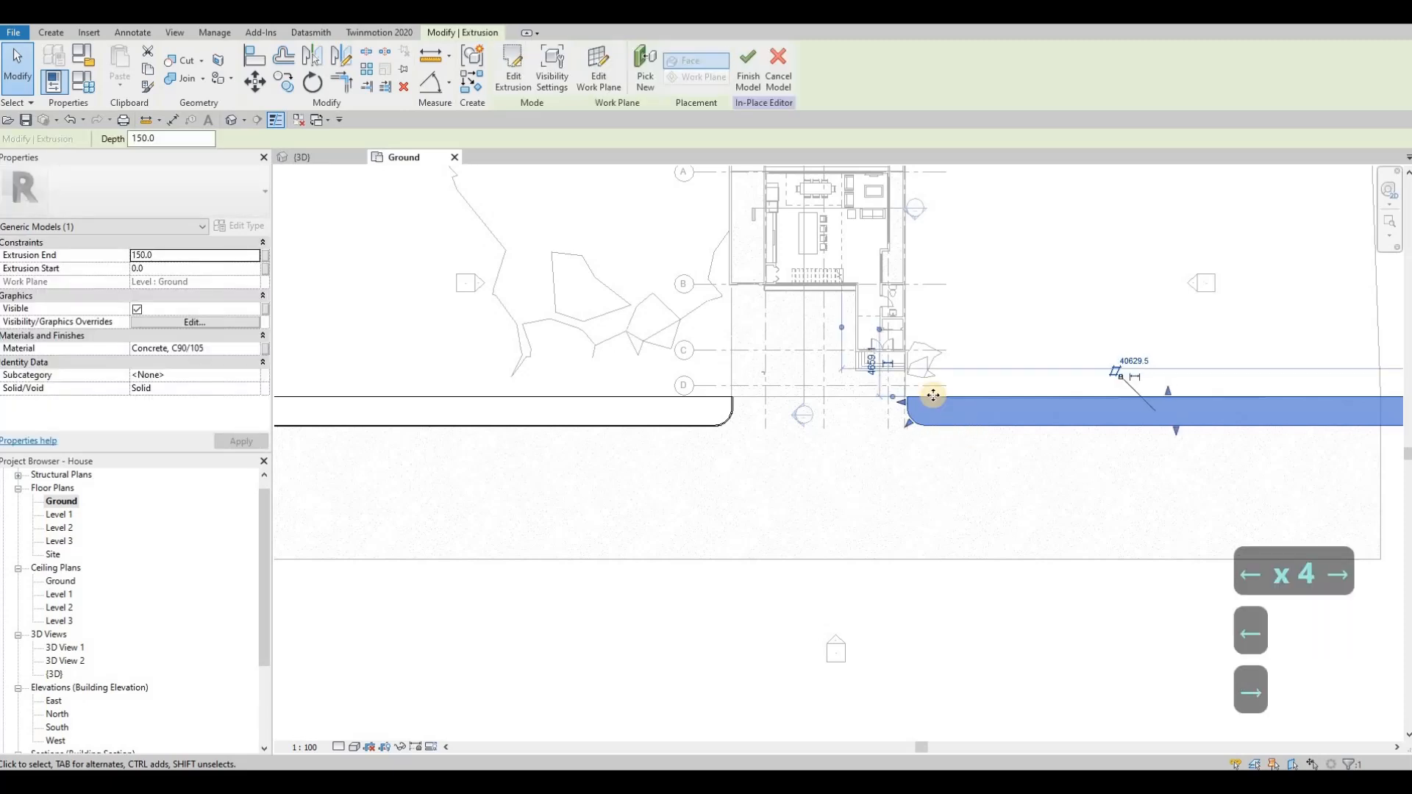
pyautogui.scroll(4, 939, 403)
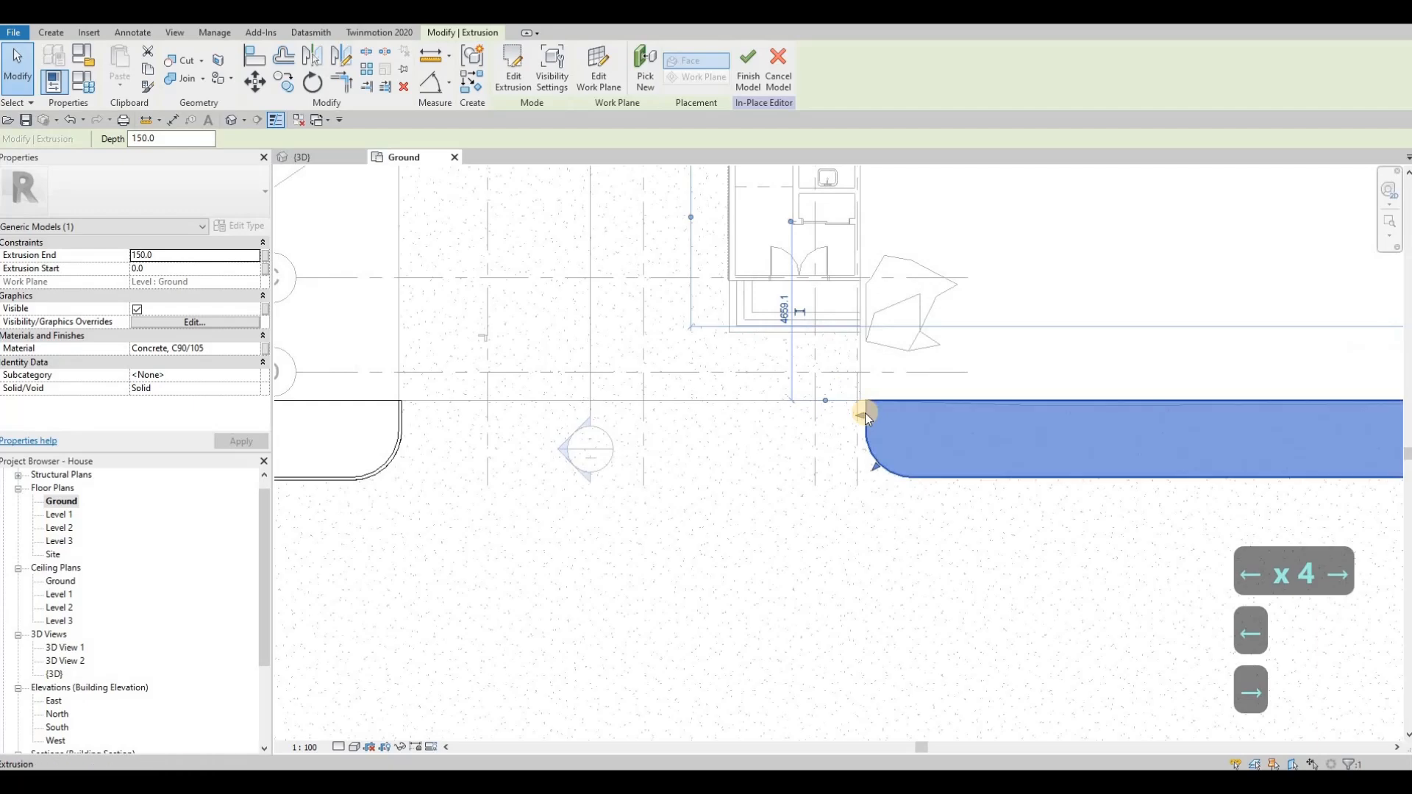
pyautogui.press('Left')
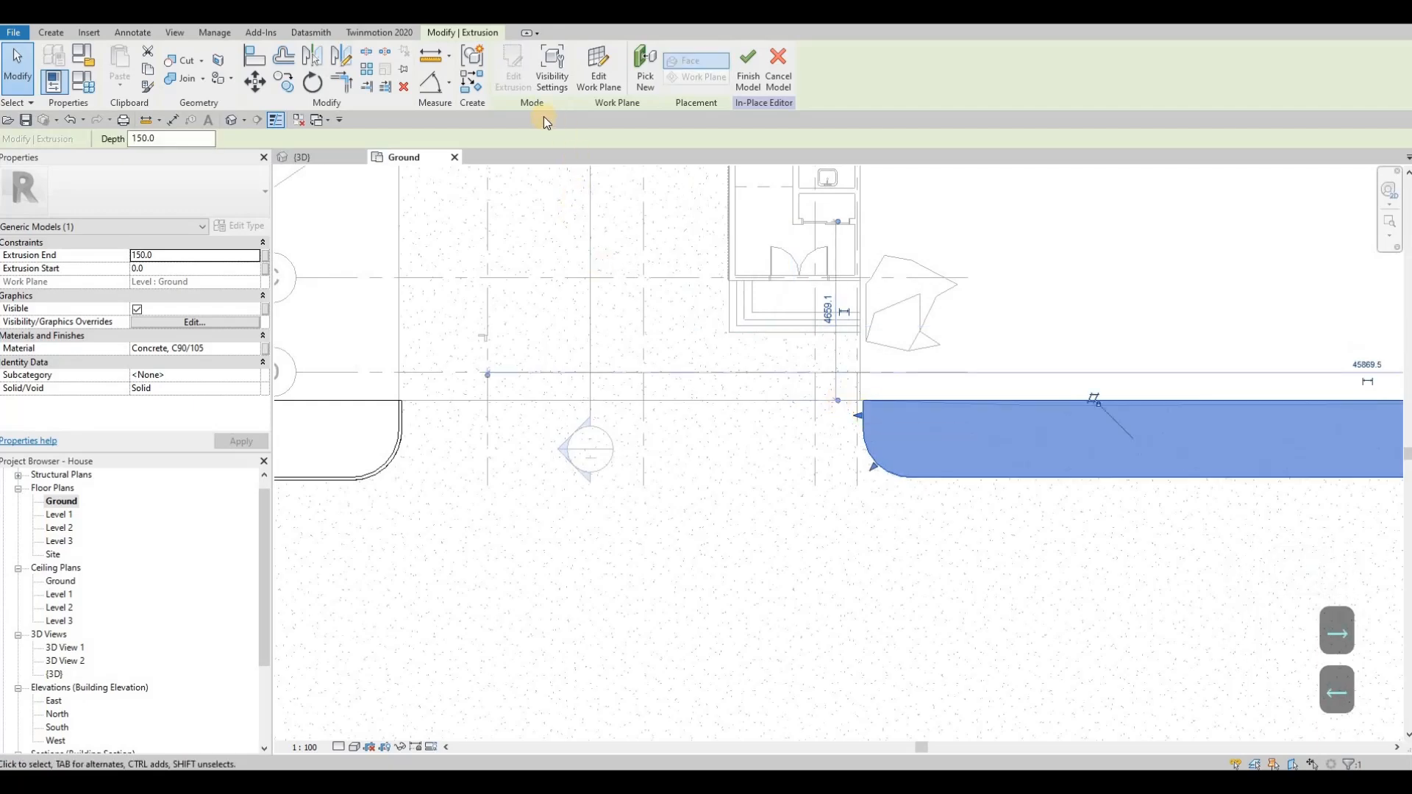
# Step: In the {3D} view, set the material of the original sidewalk's edge sweep to Concrete, Lightweight, 4 ksi
pyautogui.click(311, 158)
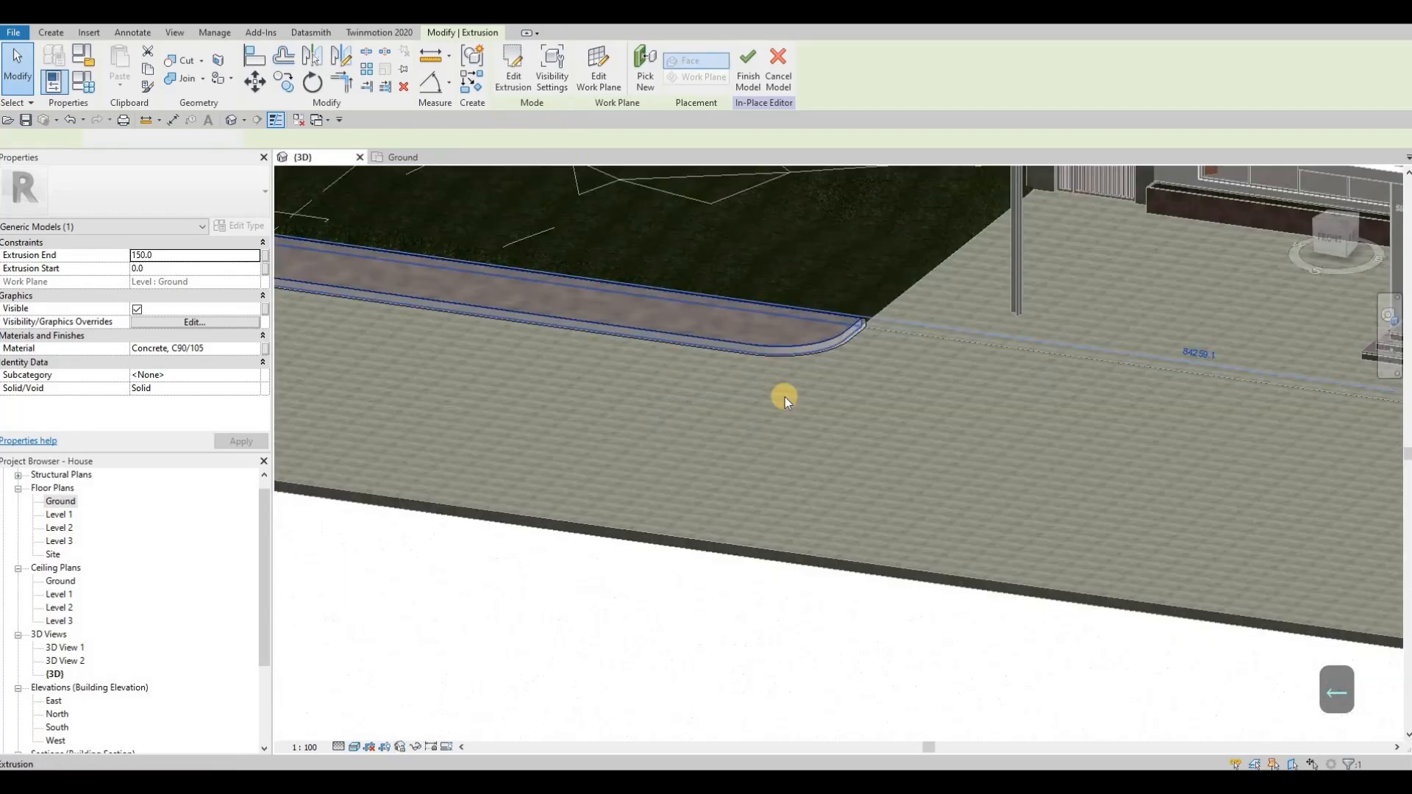
pyautogui.moveTo(1280, 441); pyautogui.dragTo(691, 156, button='middle')
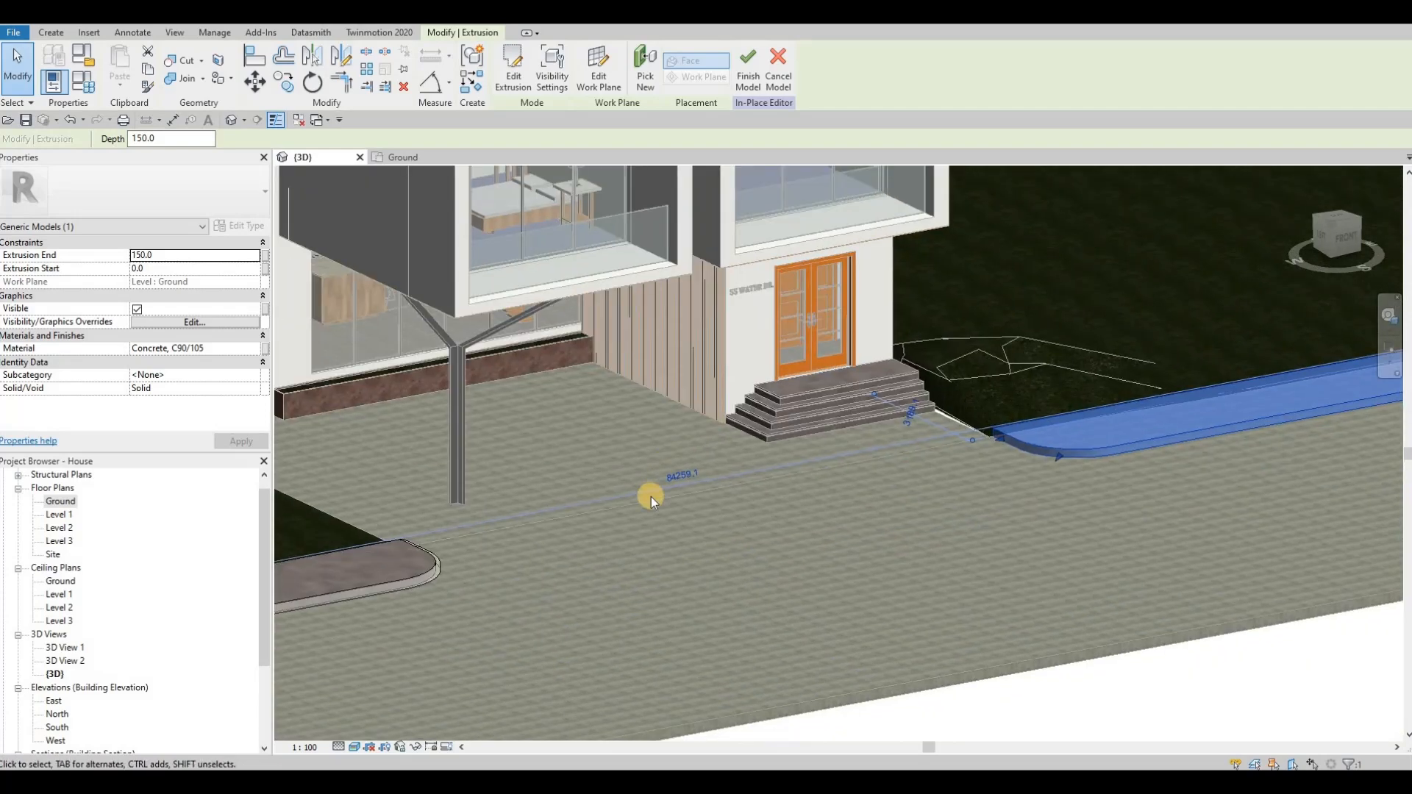
pyautogui.moveTo(649, 492); pyautogui.dragTo(857, 406, button='middle')
pyautogui.press('Escape')
pyautogui.press('Escape')
pyautogui.click(641, 488)
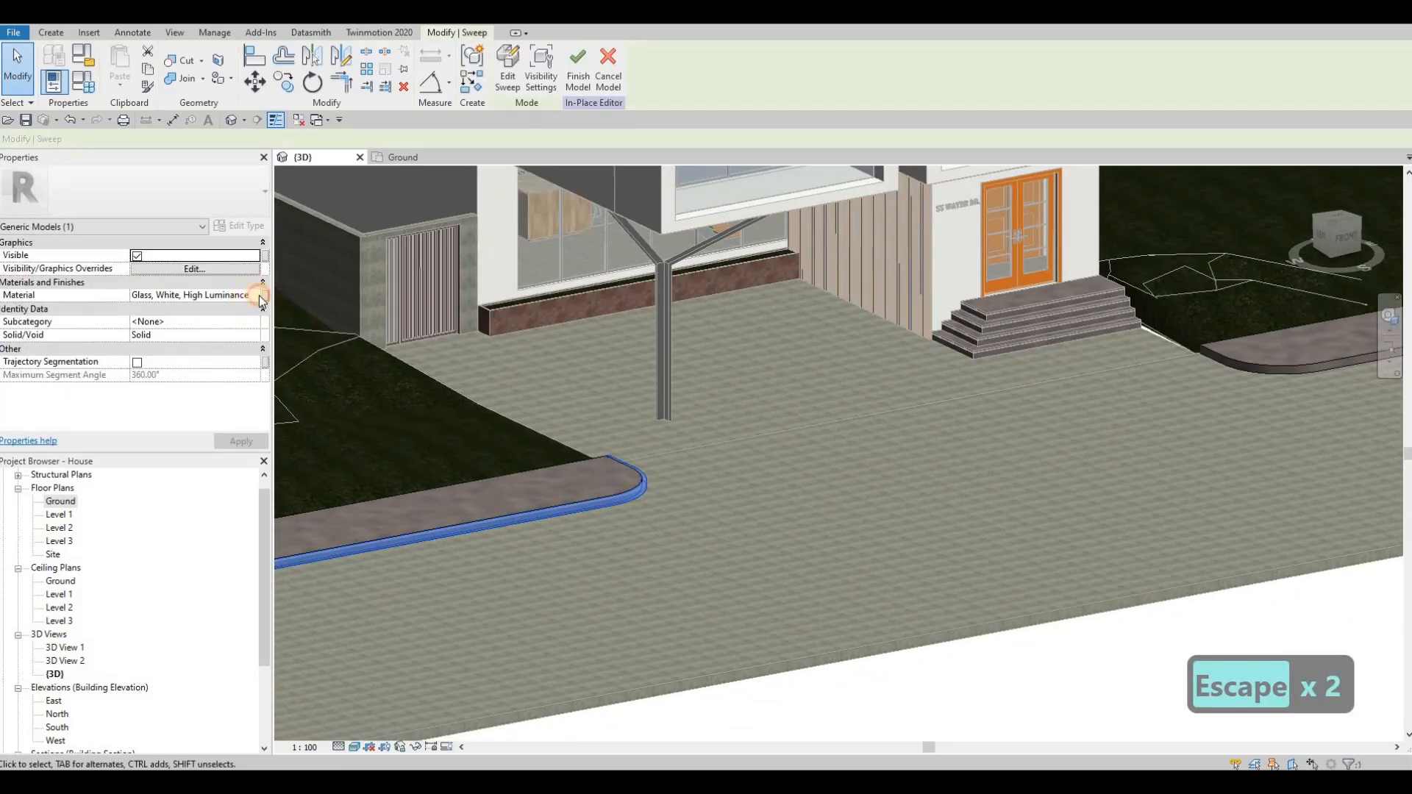
pyautogui.click(260, 296)
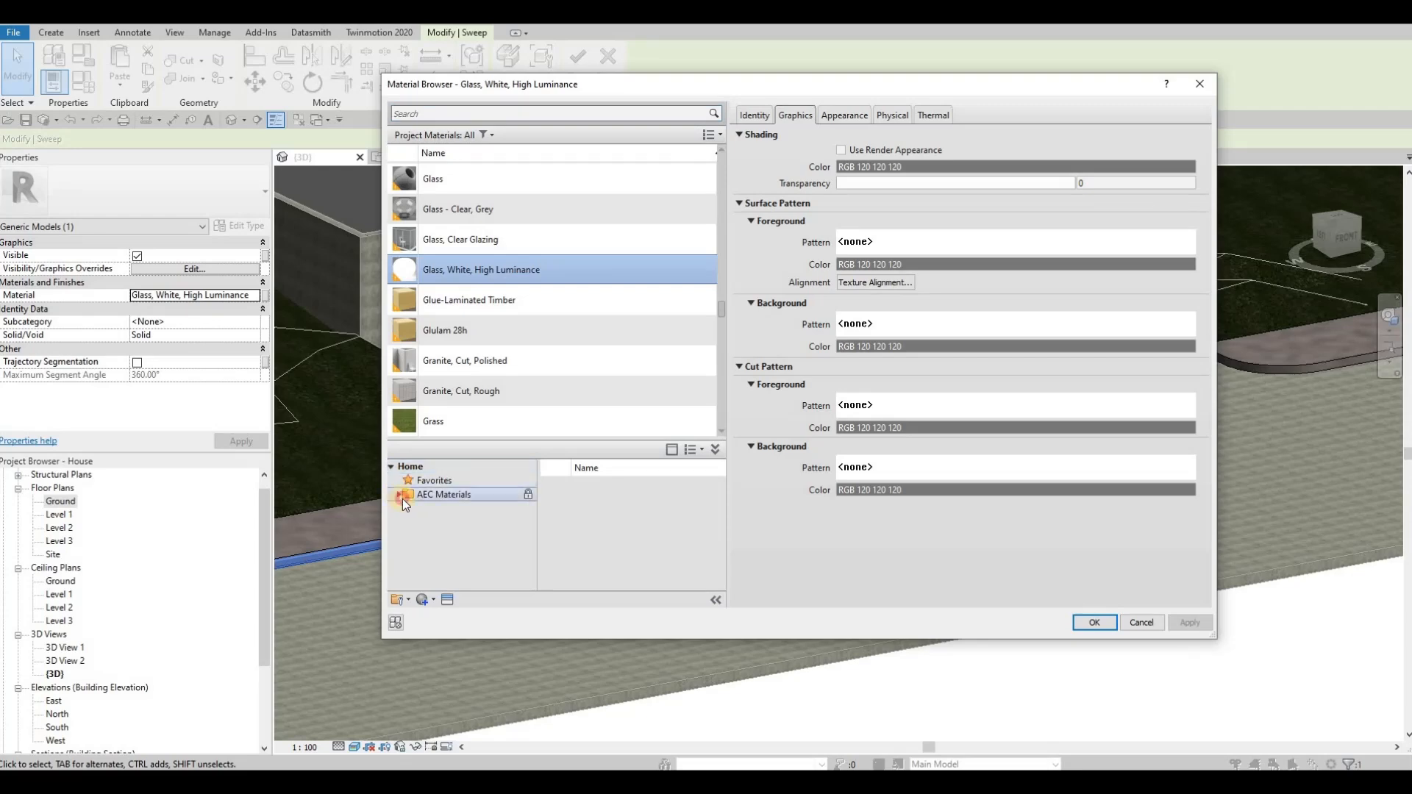
pyautogui.click(442, 536)
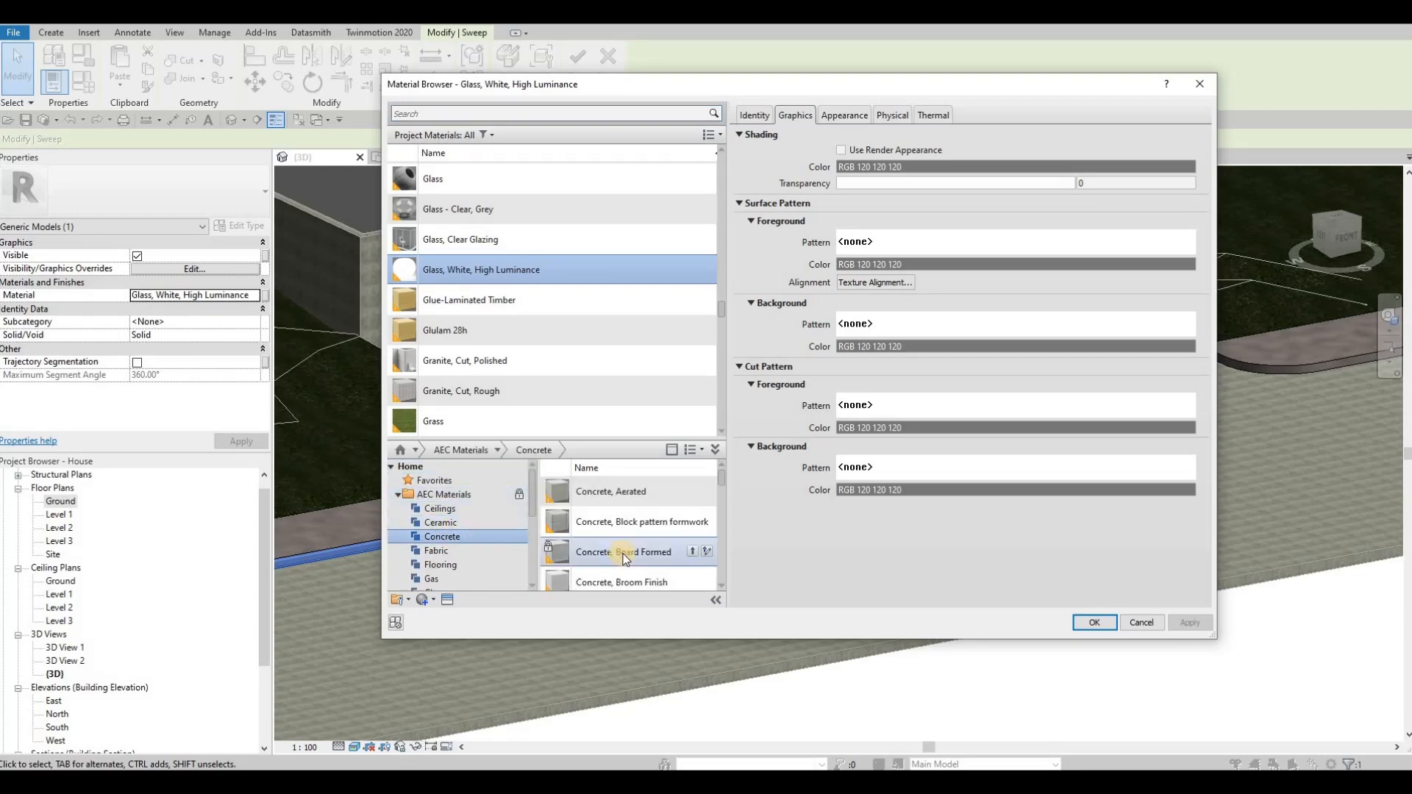
pyautogui.scroll(-5, 641, 567)
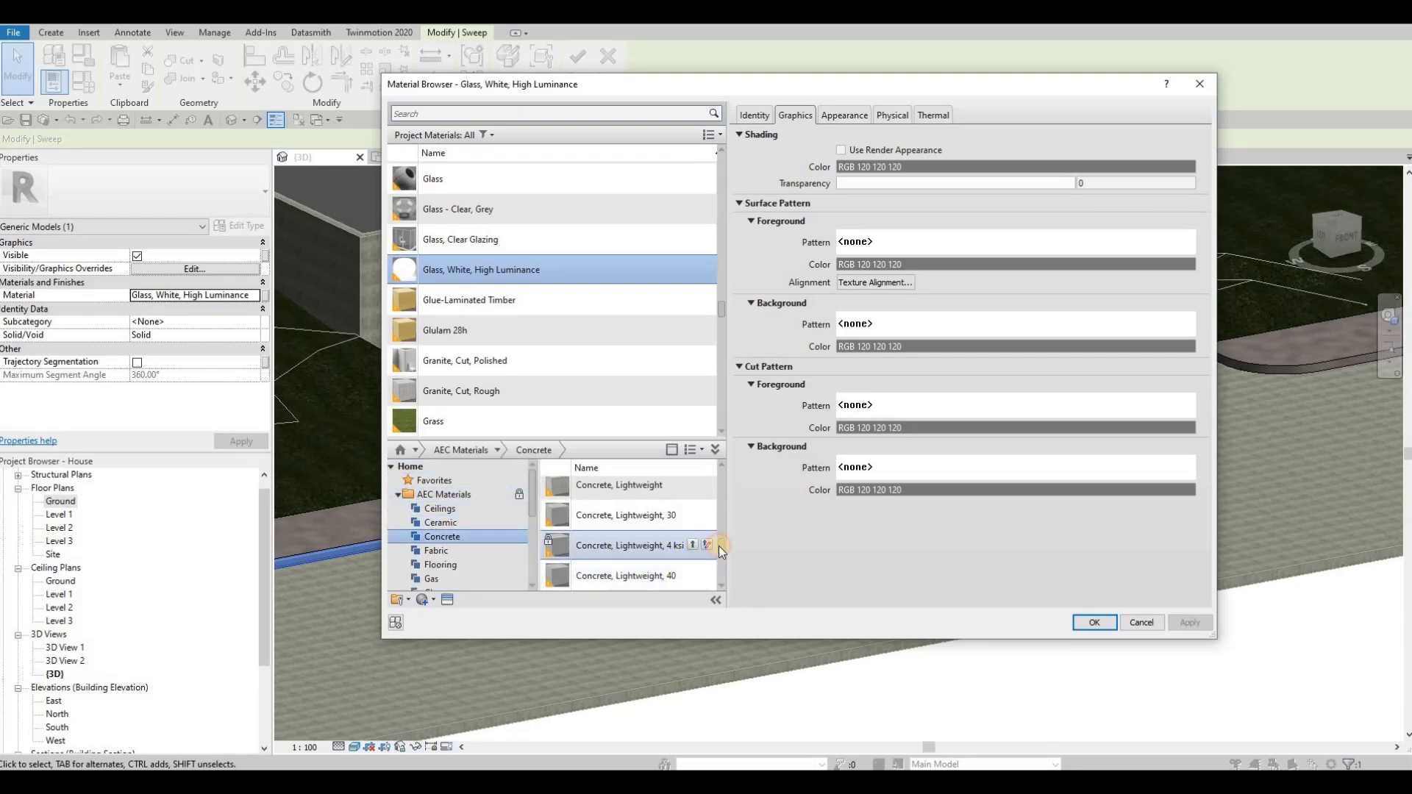
pyautogui.click(1094, 622)
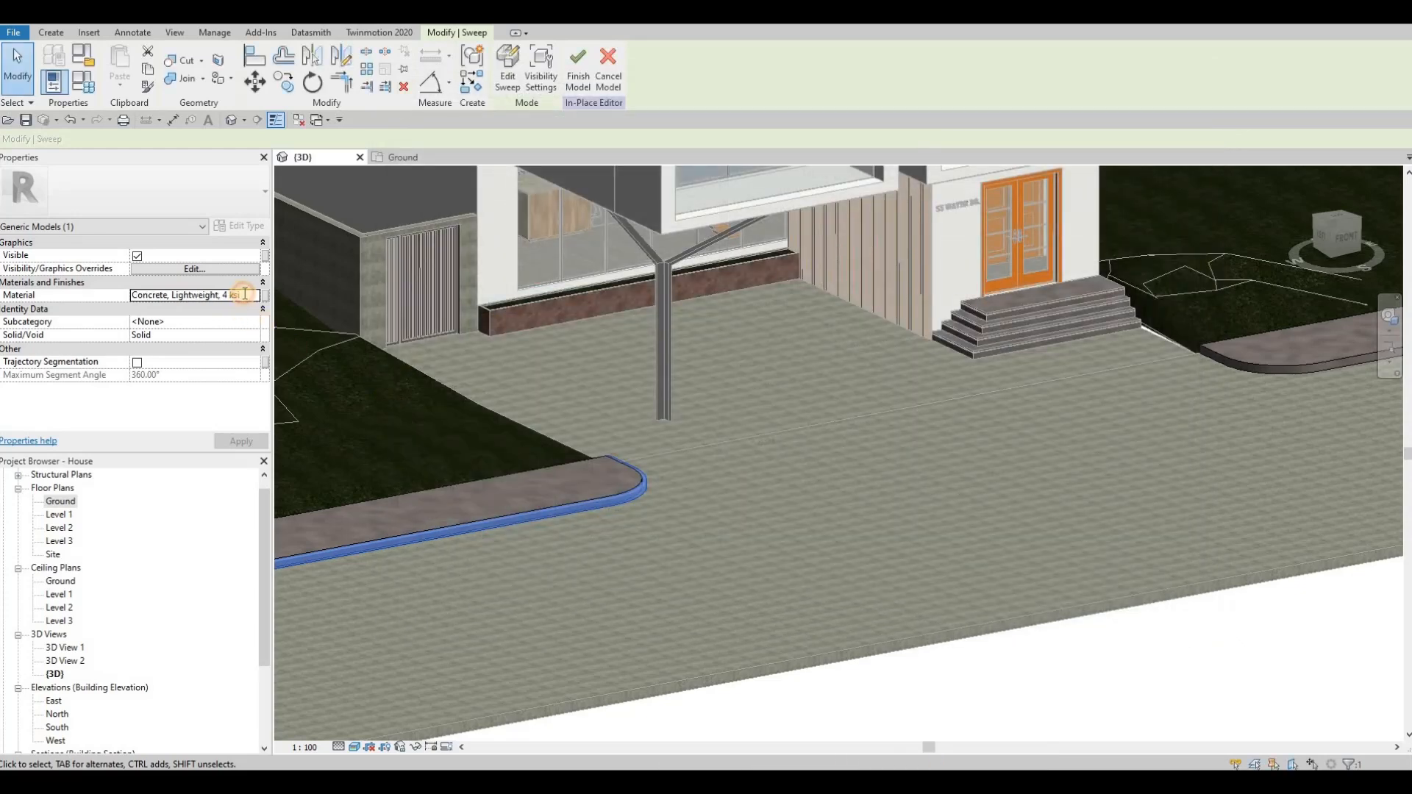
# Step: Copy the sweep's material name and clear the selection
pyautogui.hotkey('ctrl', 'a')
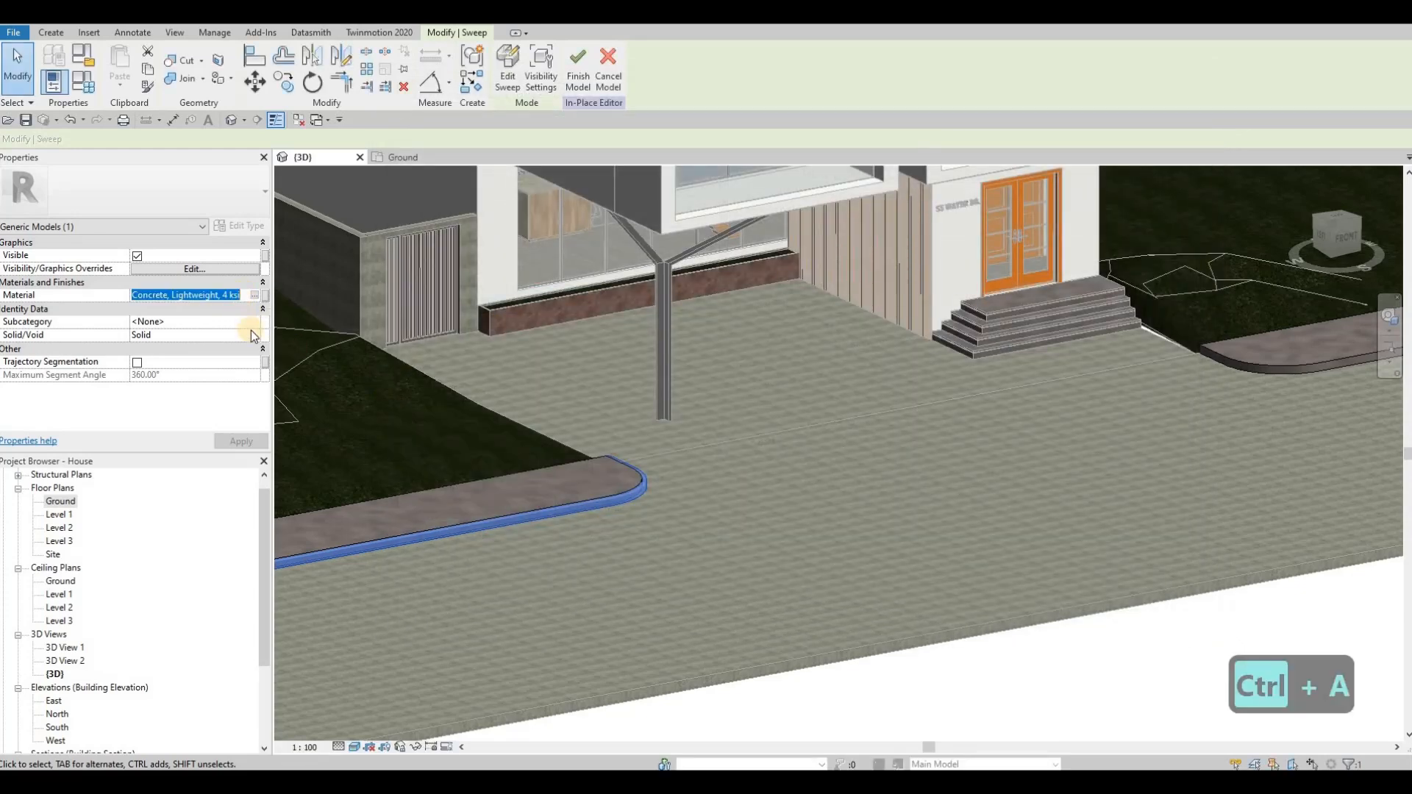
pyautogui.hotkey('ctrl', 'c')
pyautogui.click(908, 364)
pyautogui.press('Escape')
# Step: Start a sweep and pick the curved road-side top edge of the sidewalk beside the entrance steps as its path
pyautogui.moveTo(1032, 368); pyautogui.dragTo(654, 385, button='middle')
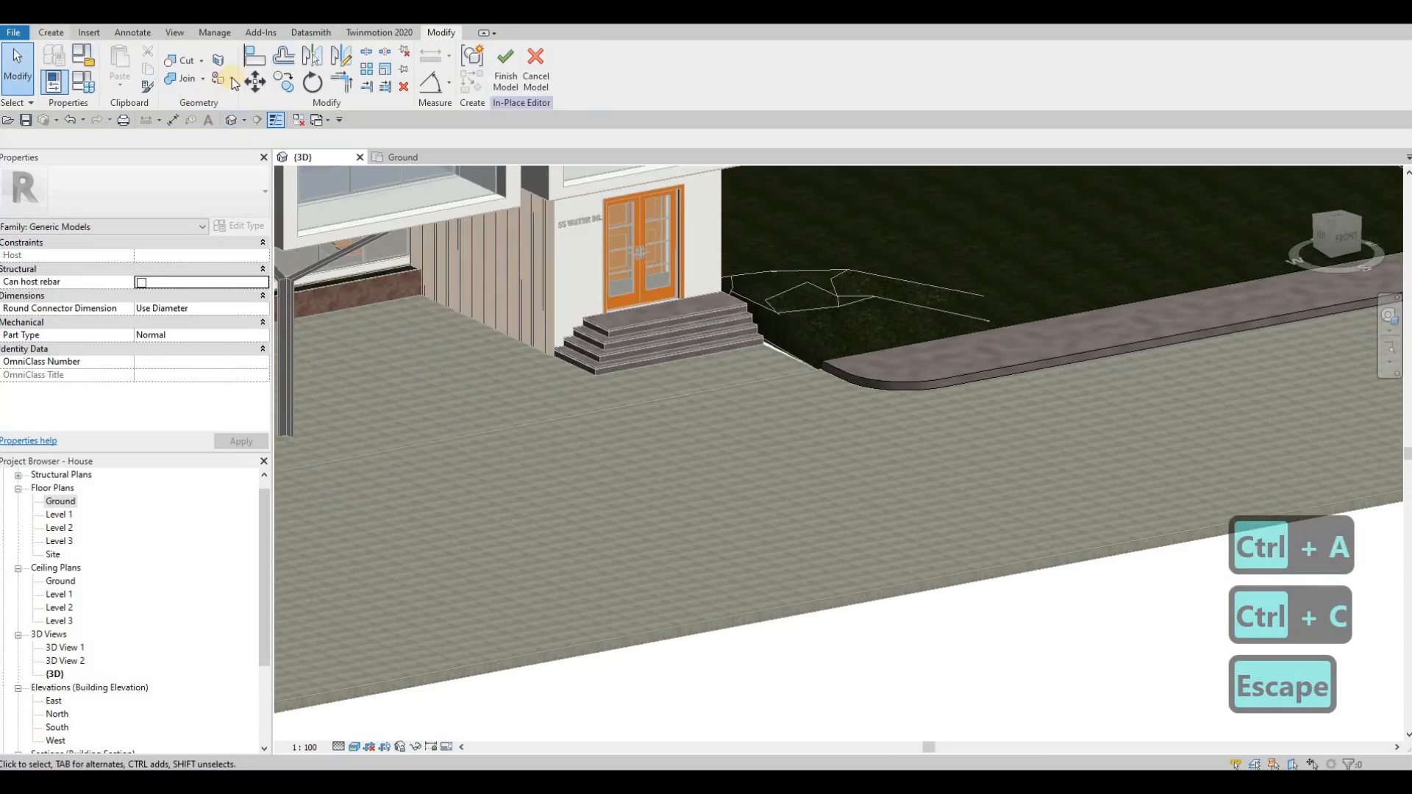
pyautogui.click(233, 72)
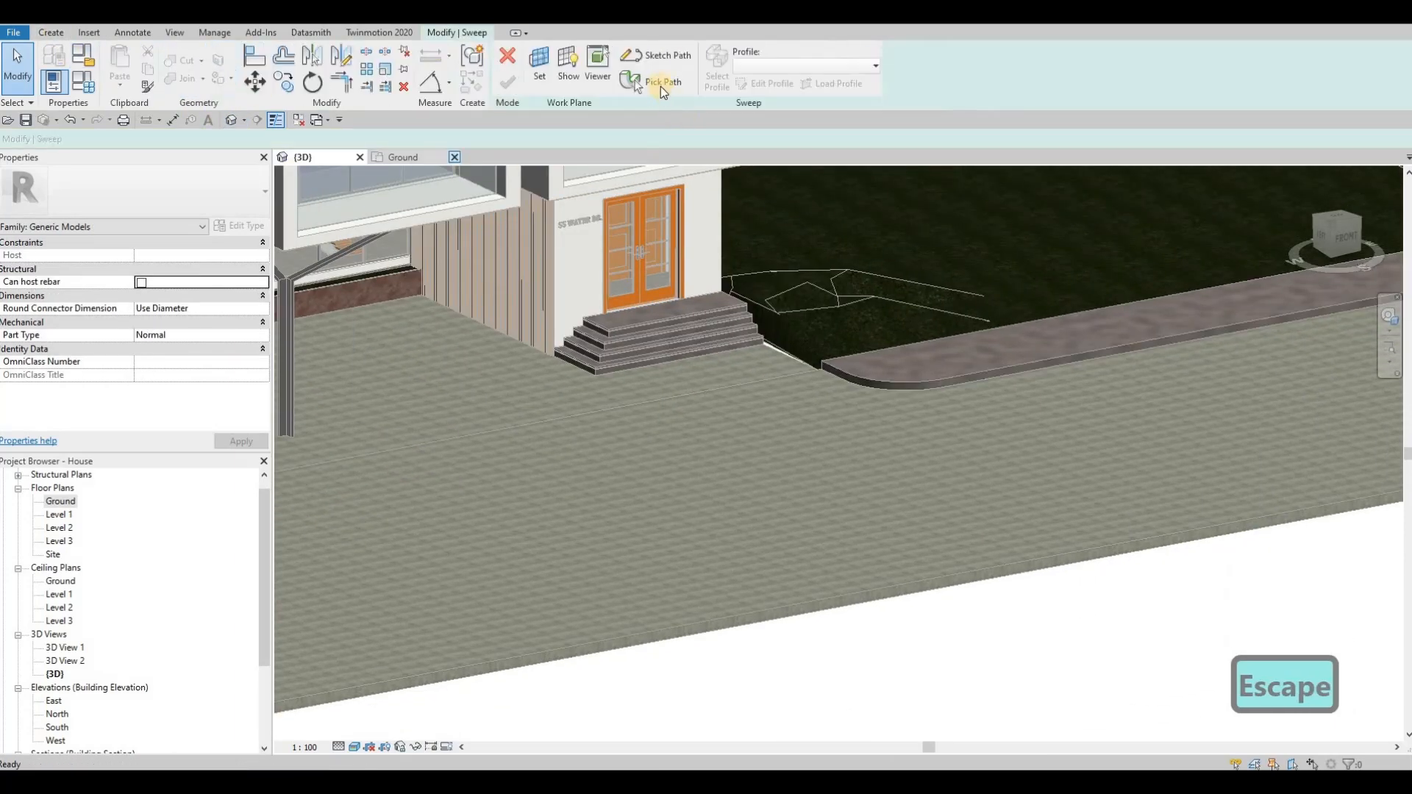
pyautogui.click(660, 84)
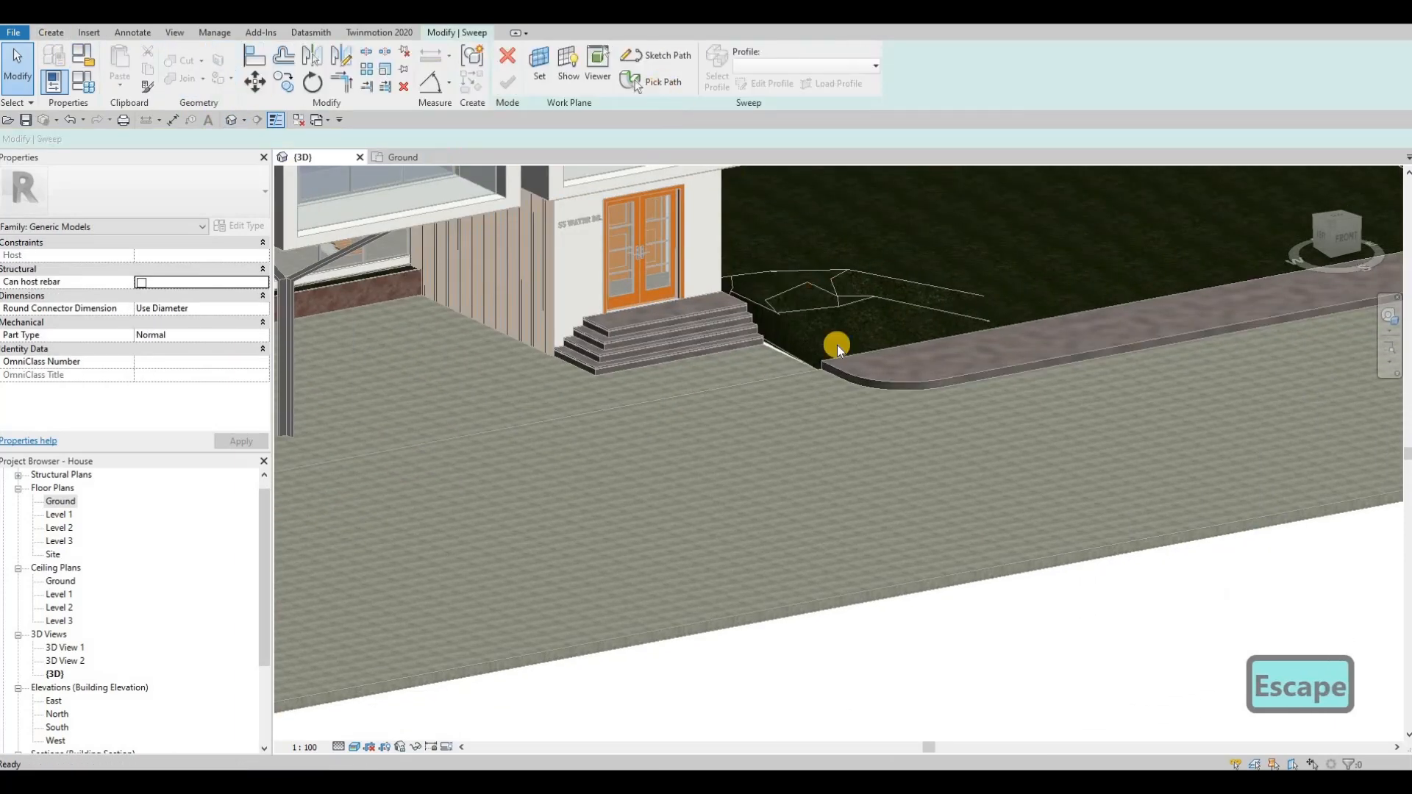
pyautogui.click(871, 377)
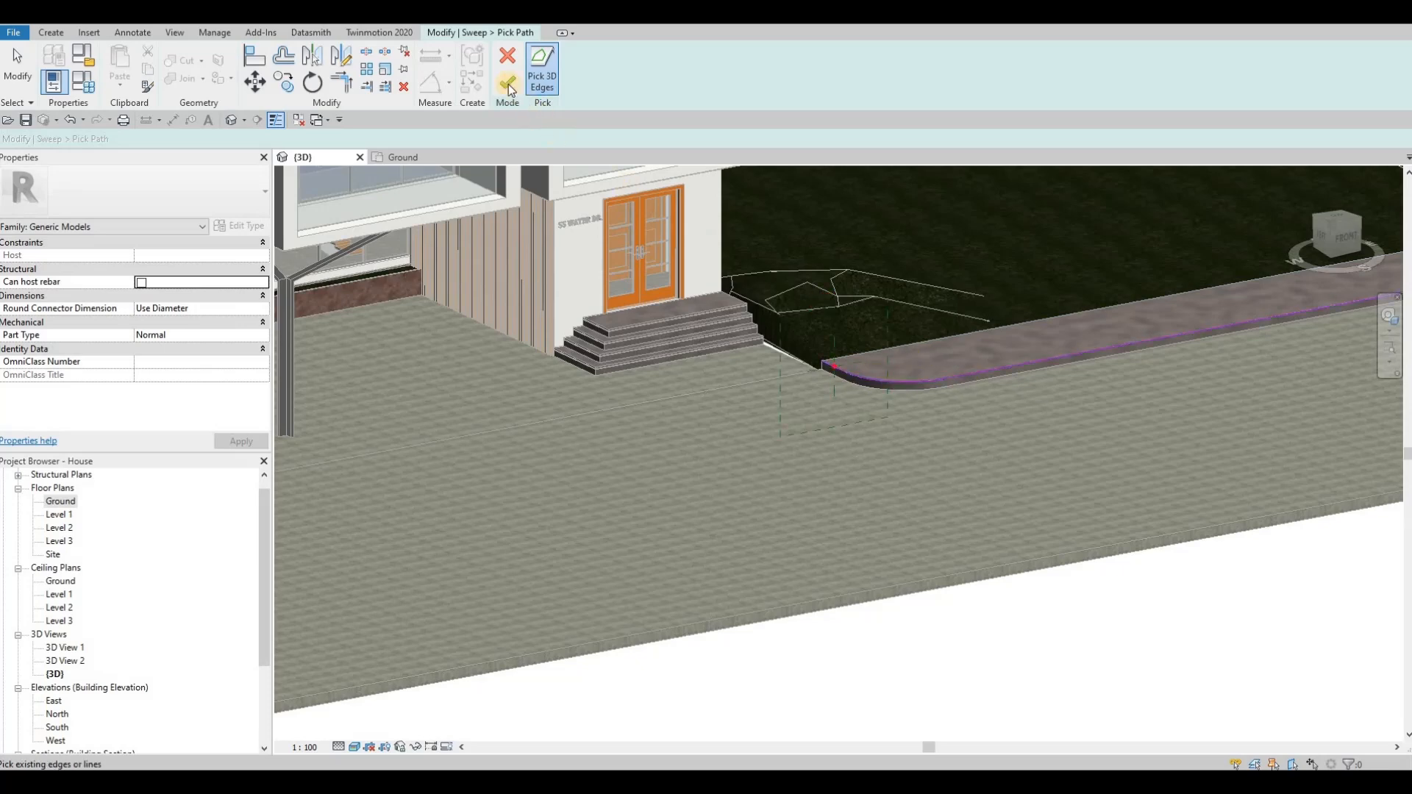
# Step: Sketch a narrow rectangular sweep profile about 150 mm high against the sidewalk's side face, from its top edge down to the paving
pyautogui.click(768, 84)
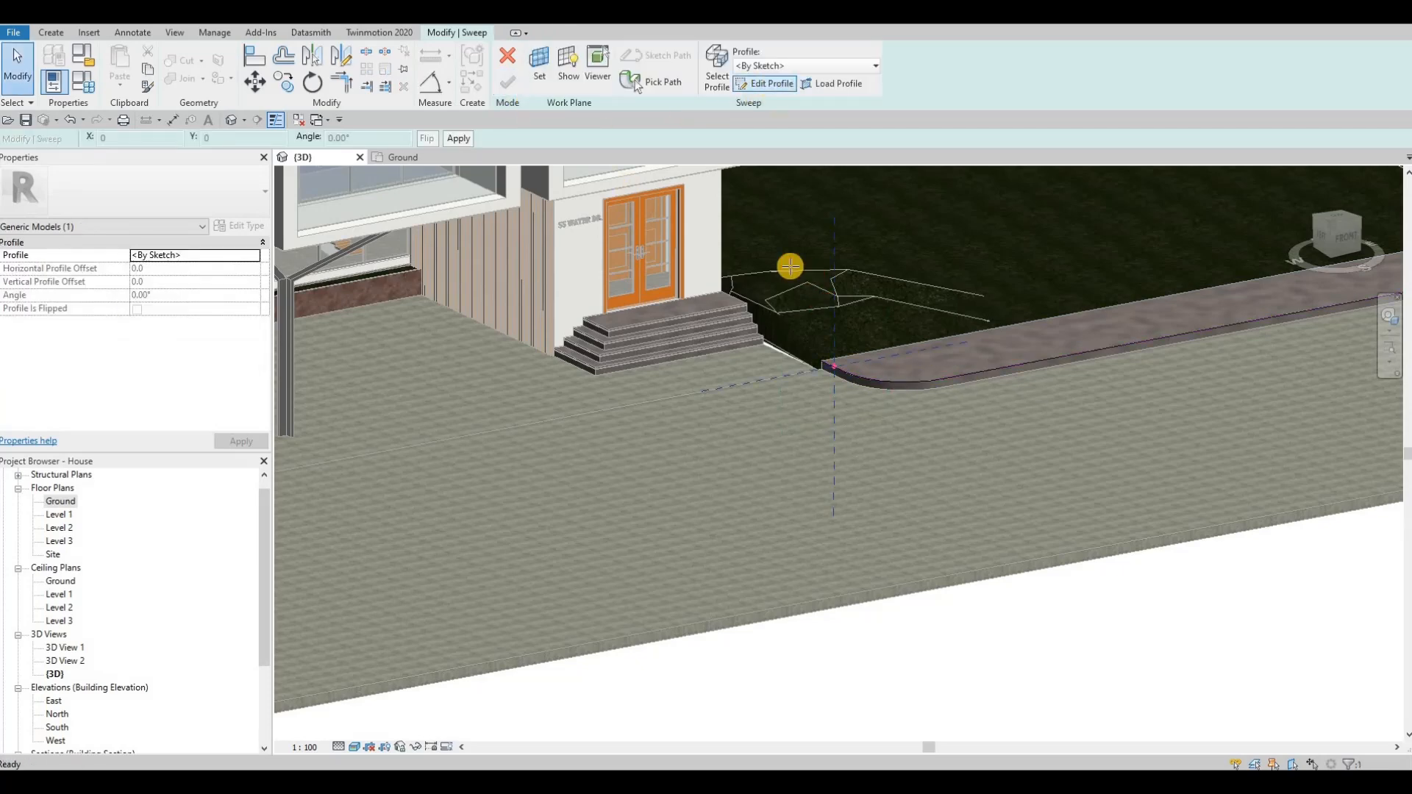
pyautogui.scroll(2, 825, 361)
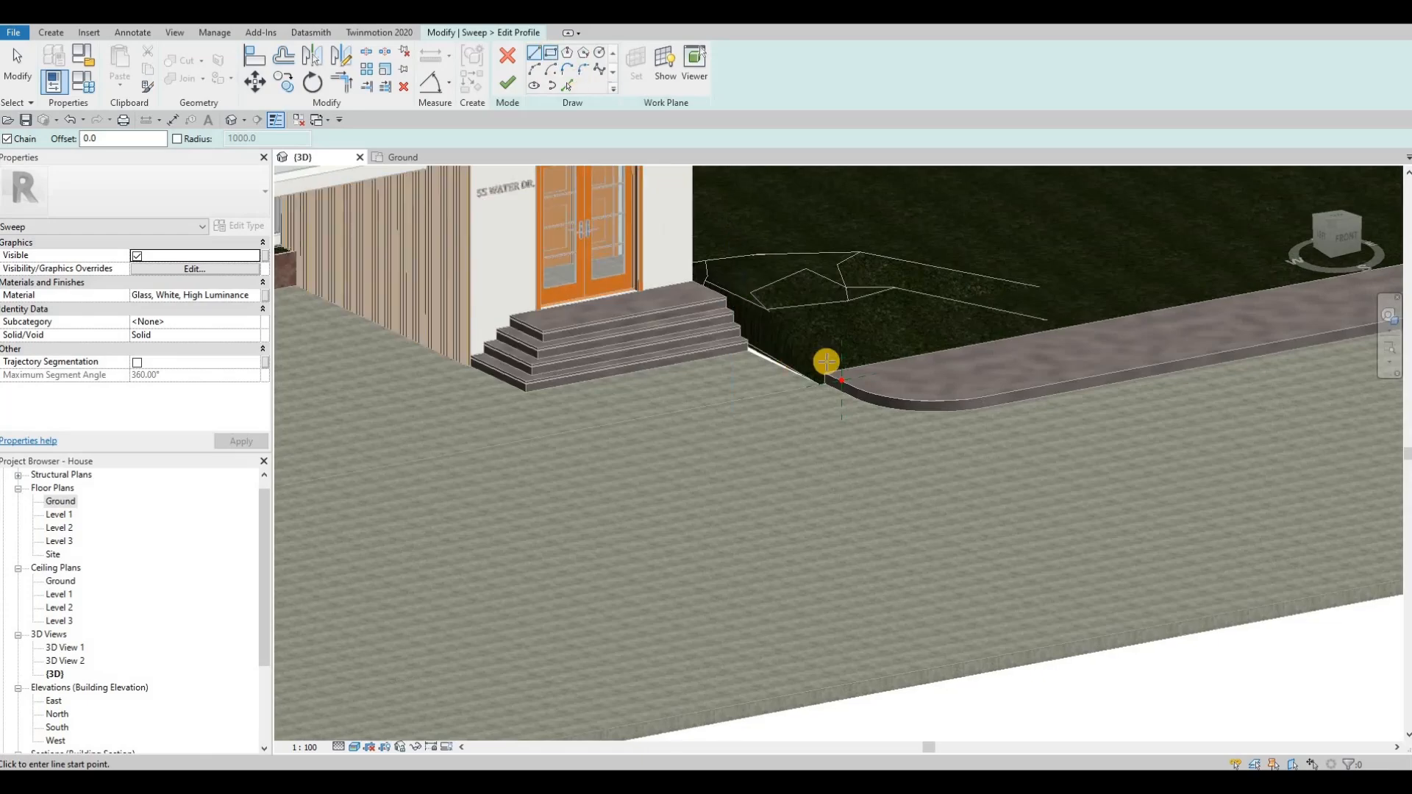
pyautogui.scroll(3, 857, 405)
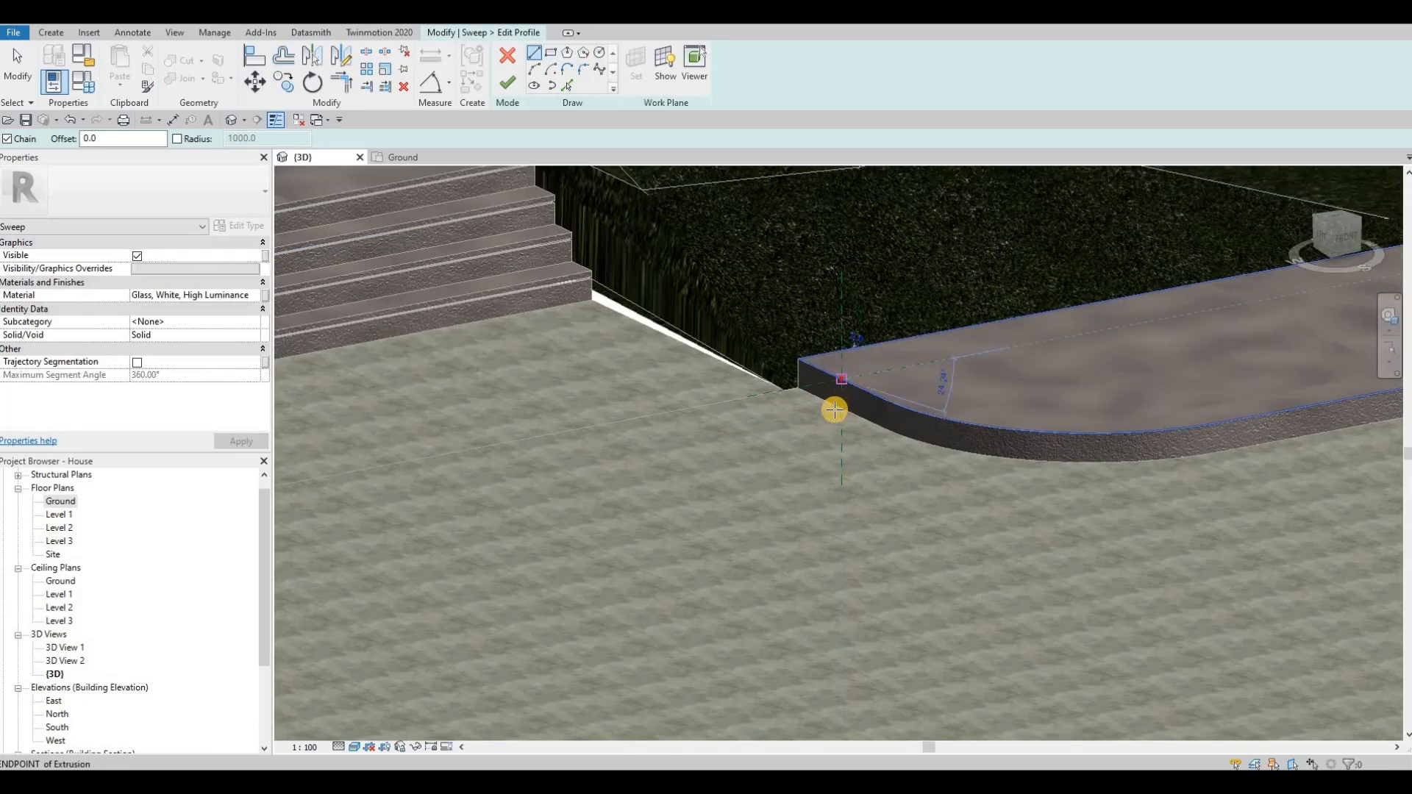
pyautogui.click(835, 410)
pyautogui.press('Escape')
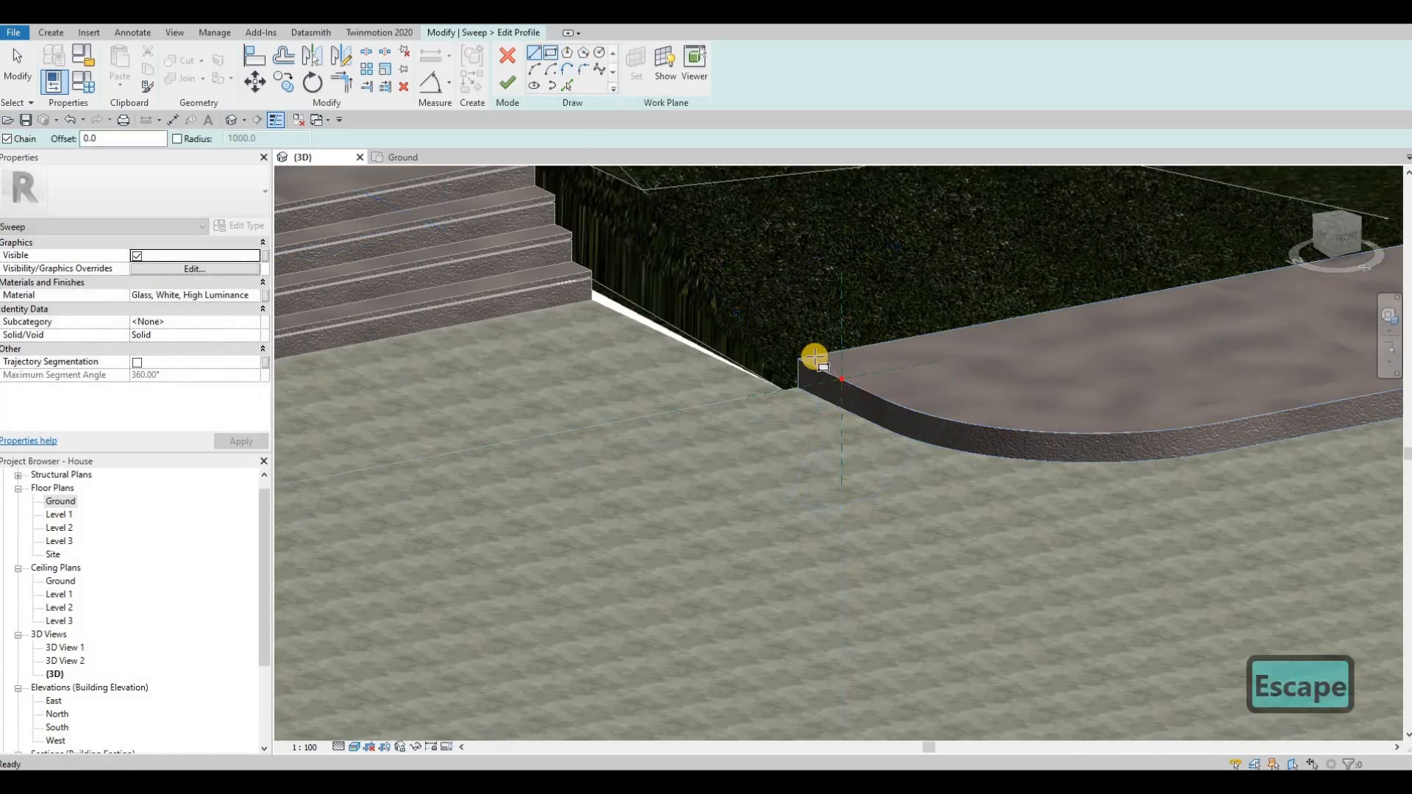
pyautogui.click(834, 407)
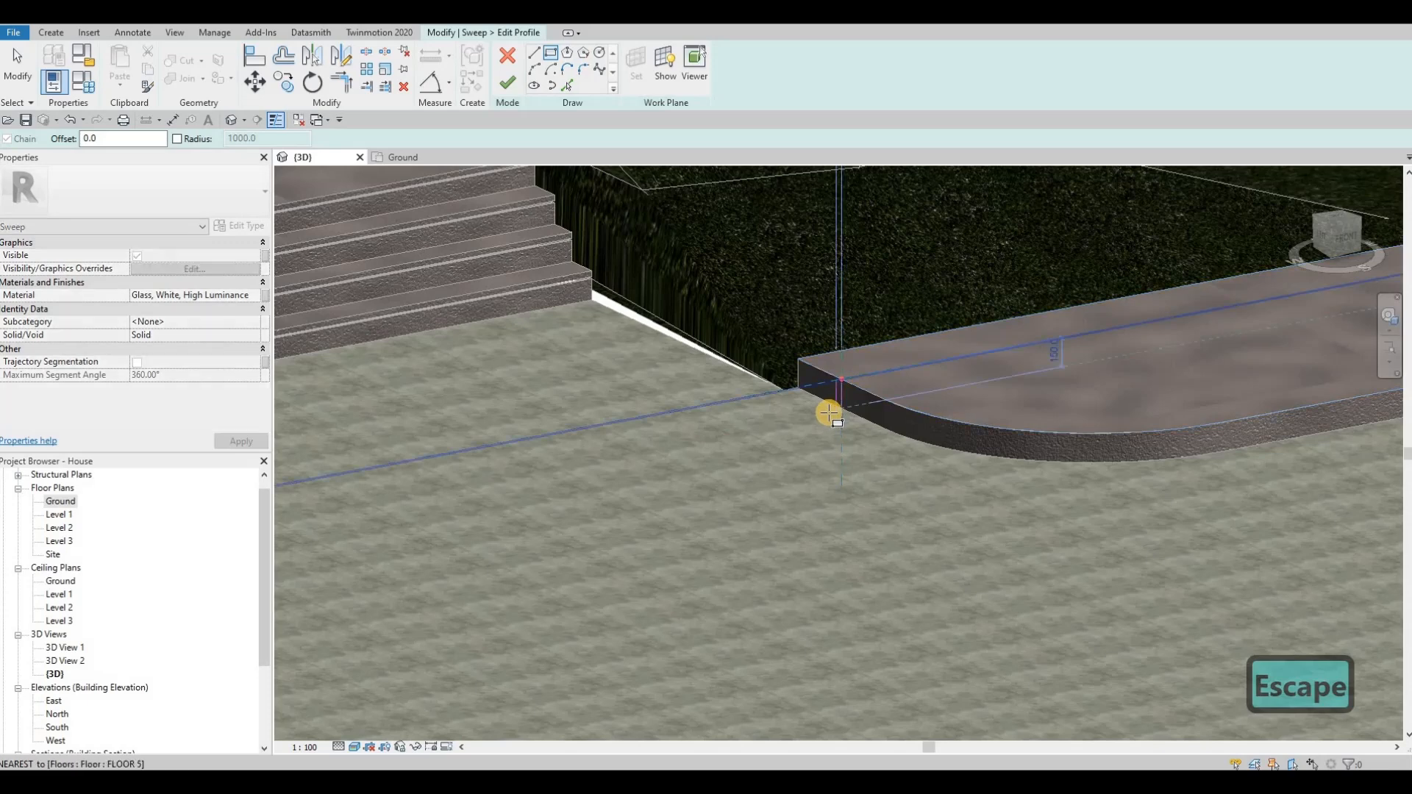
pyautogui.press('Escape')
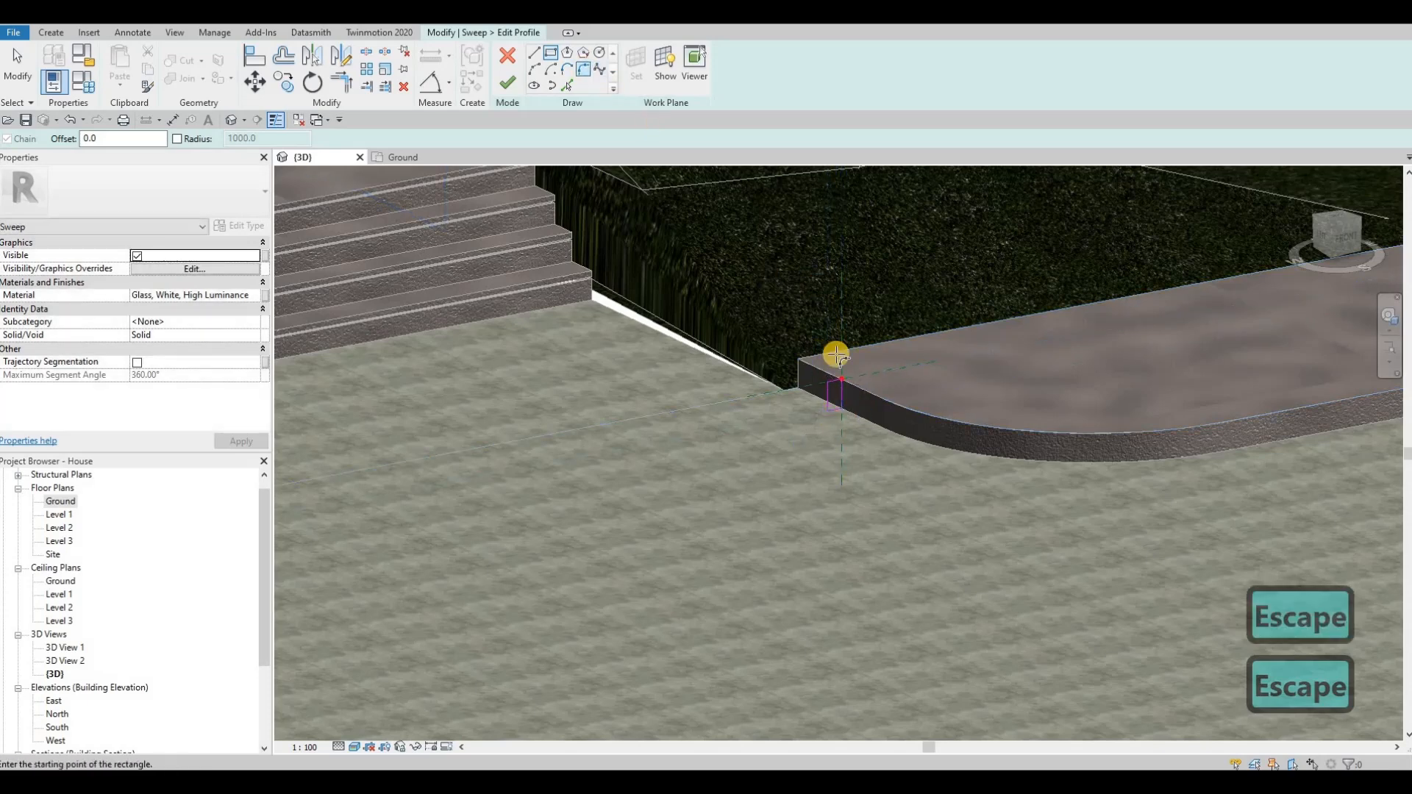
# Step: Round the profile's upper outer corner with a 35 mm fillet arc and finish the sweep
pyautogui.scroll(3, 823, 418)
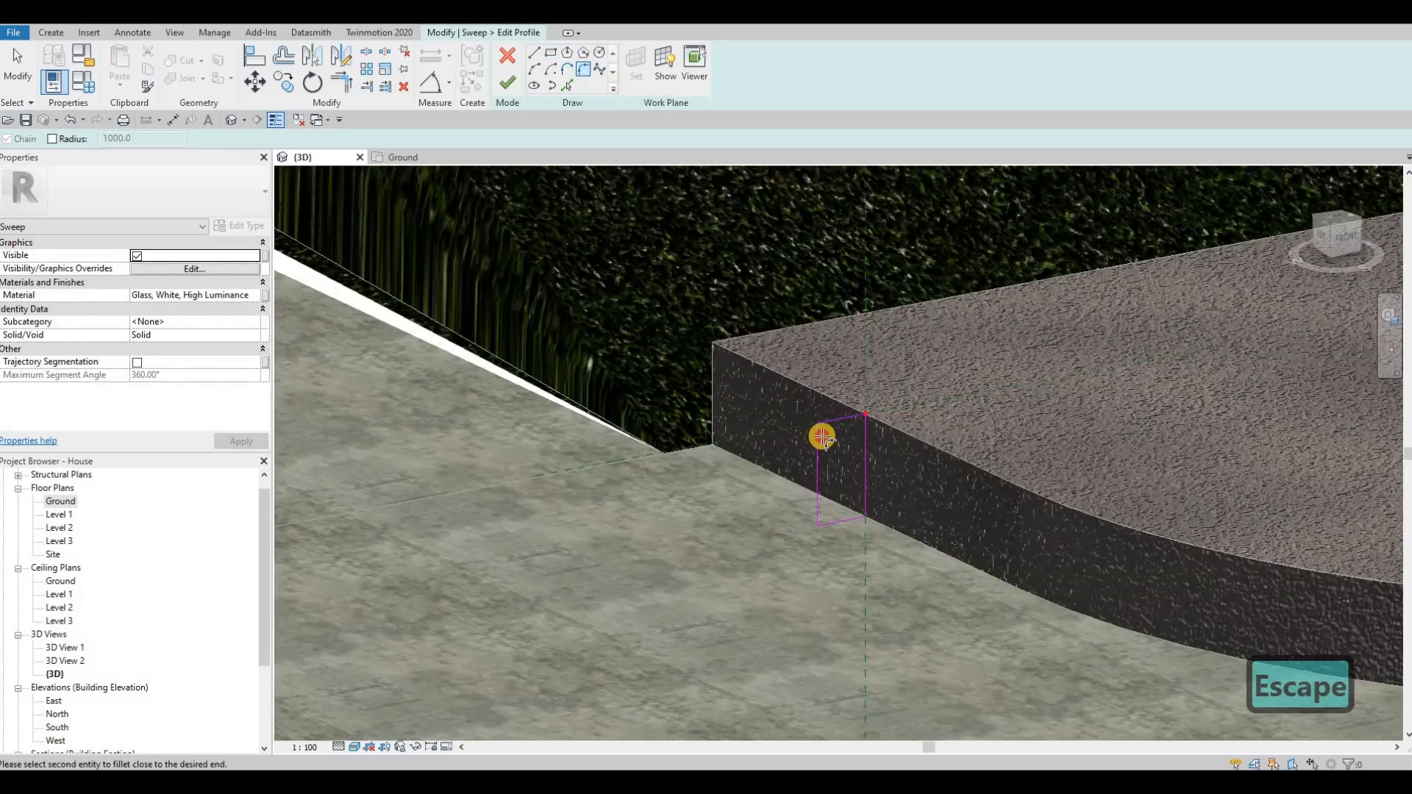
pyautogui.click(823, 438)
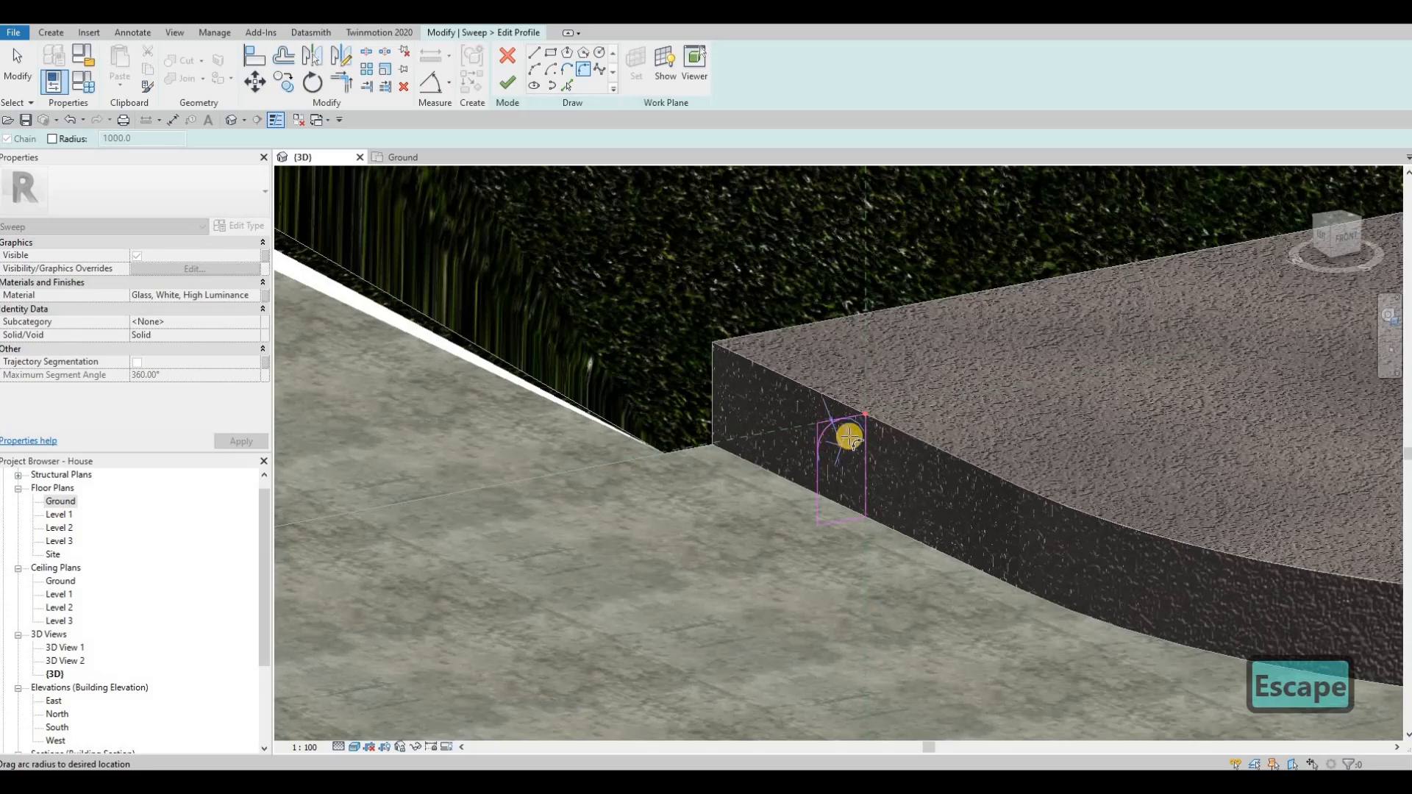
pyautogui.click(849, 439)
pyautogui.scroll(3, 838, 432)
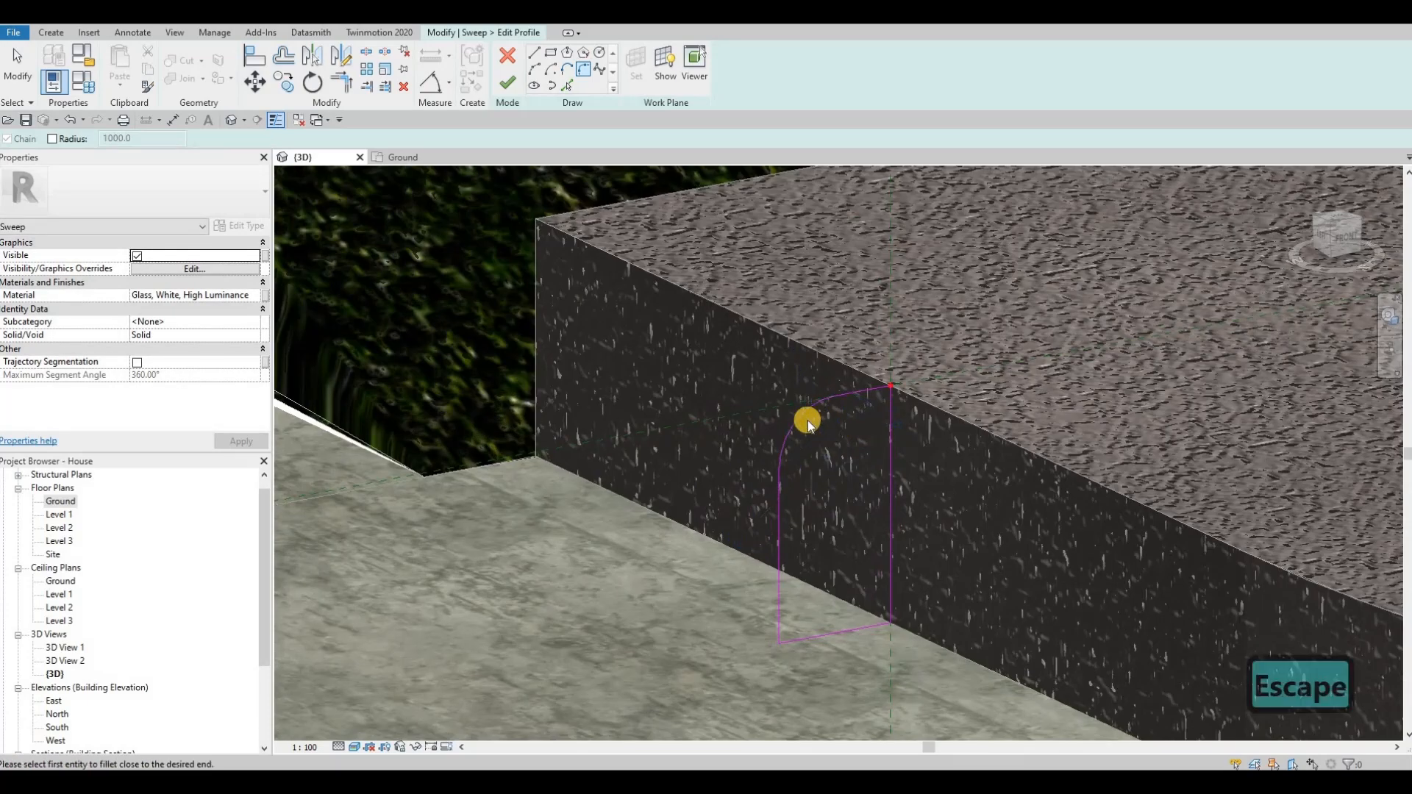
pyautogui.press('Escape')
pyautogui.click(831, 428)
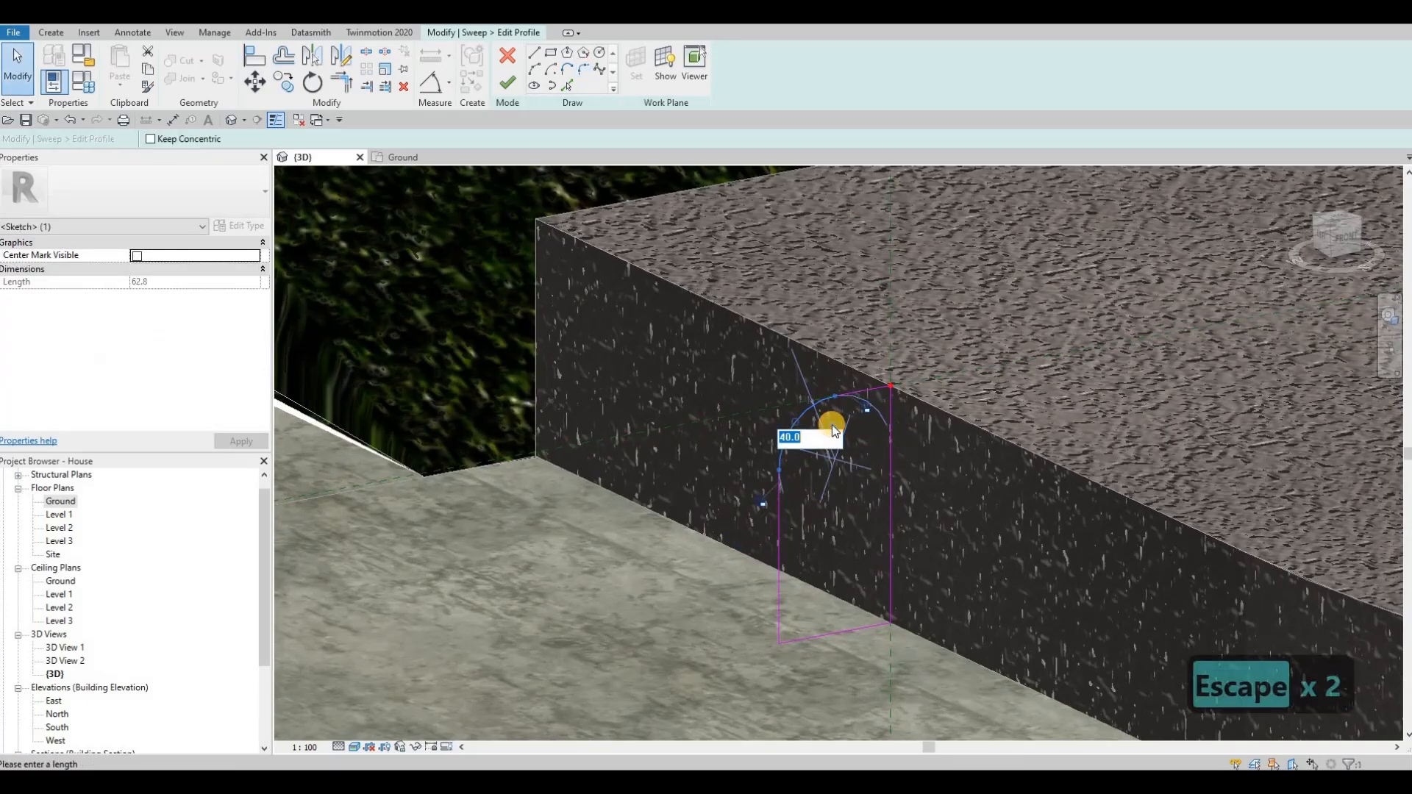
pyautogui.write('35')
pyautogui.press('Return')
pyautogui.press('Escape')
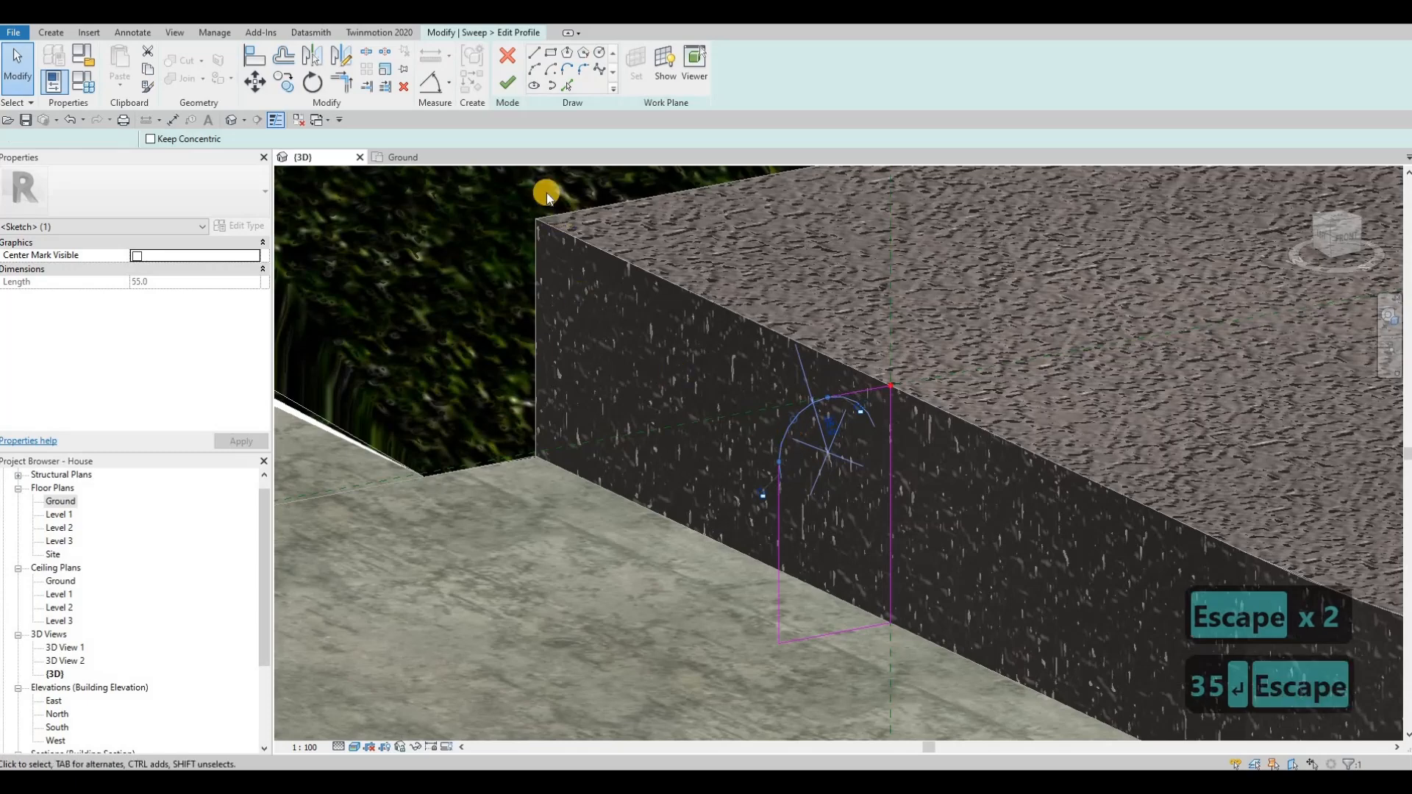
pyautogui.scroll(-5, 545, 193)
pyautogui.click(507, 82)
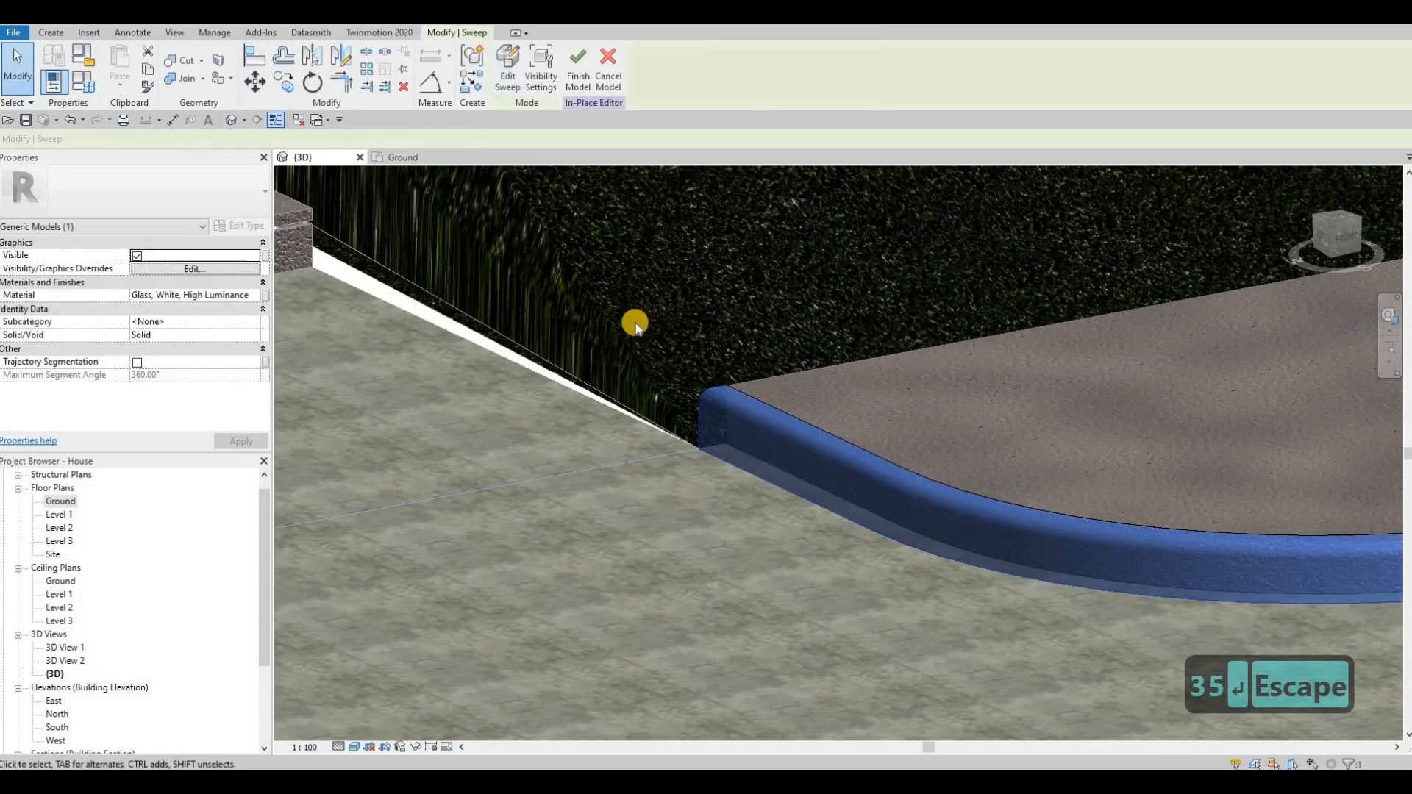
# Step: Replace the new sweep's material with the copied Concrete, Lightweight, 4 ksi and clear the selection
pyautogui.click(247, 300)
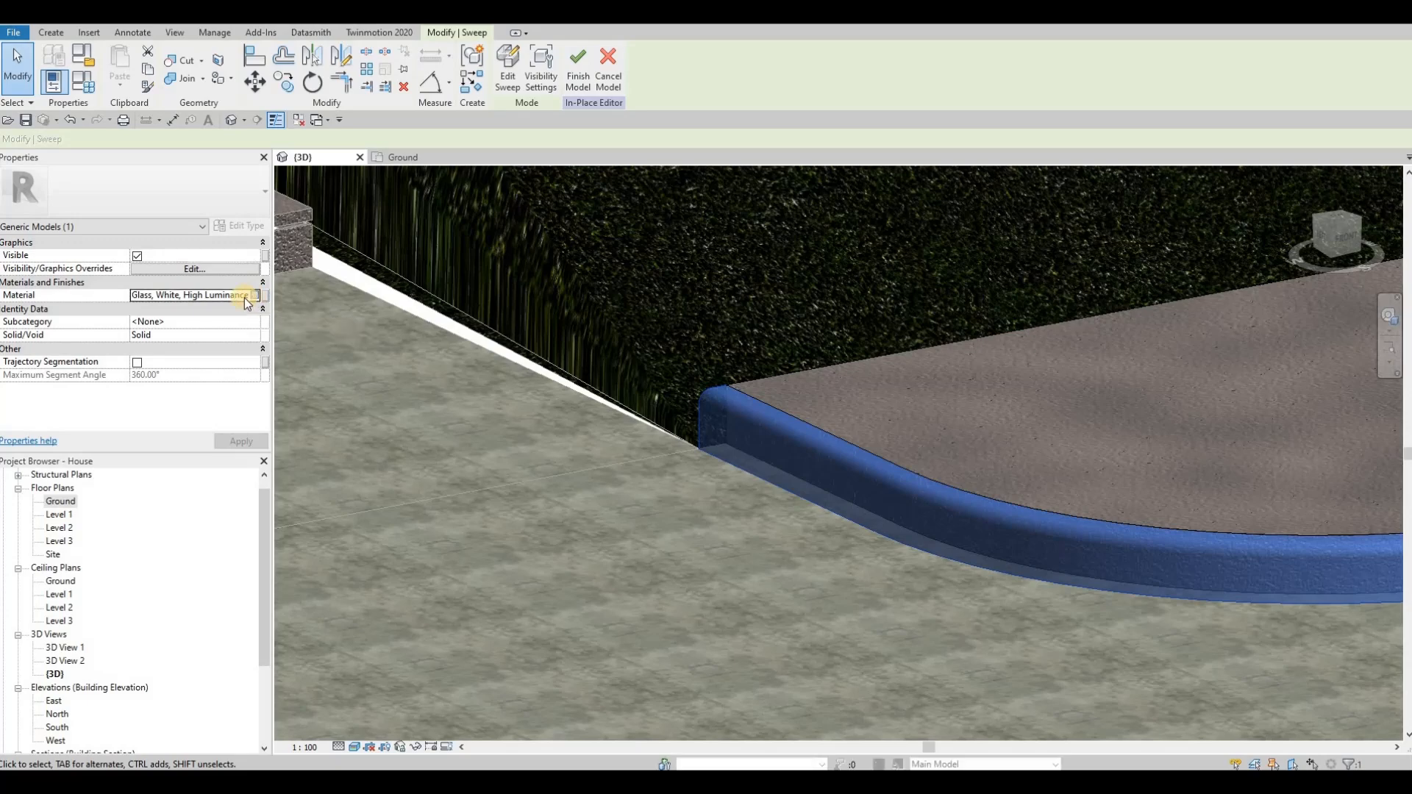
pyautogui.click(247, 298)
pyautogui.press('Escape')
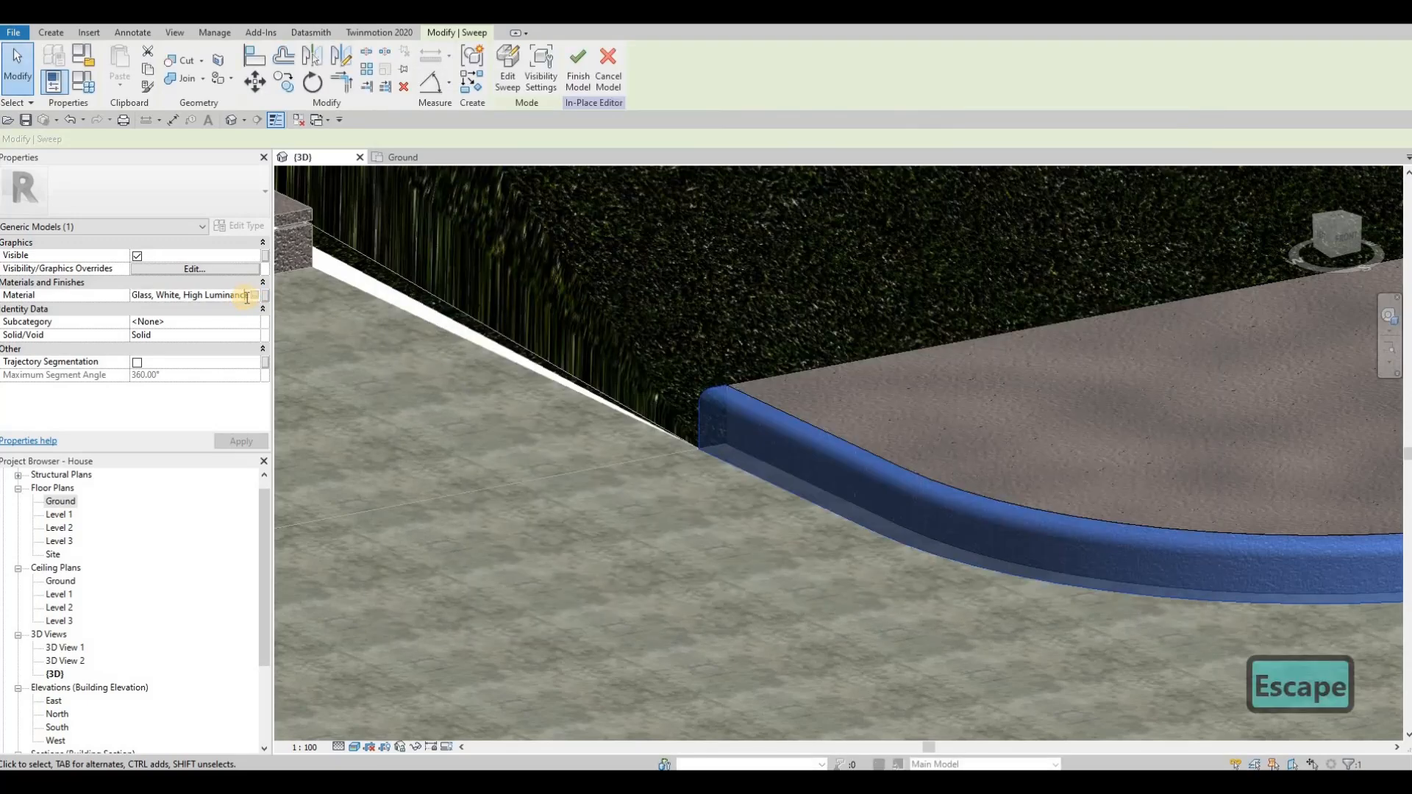
pyautogui.hotkey('ctrl', 'a')
pyautogui.write('Concrete, Lightweight, 4 ksi')
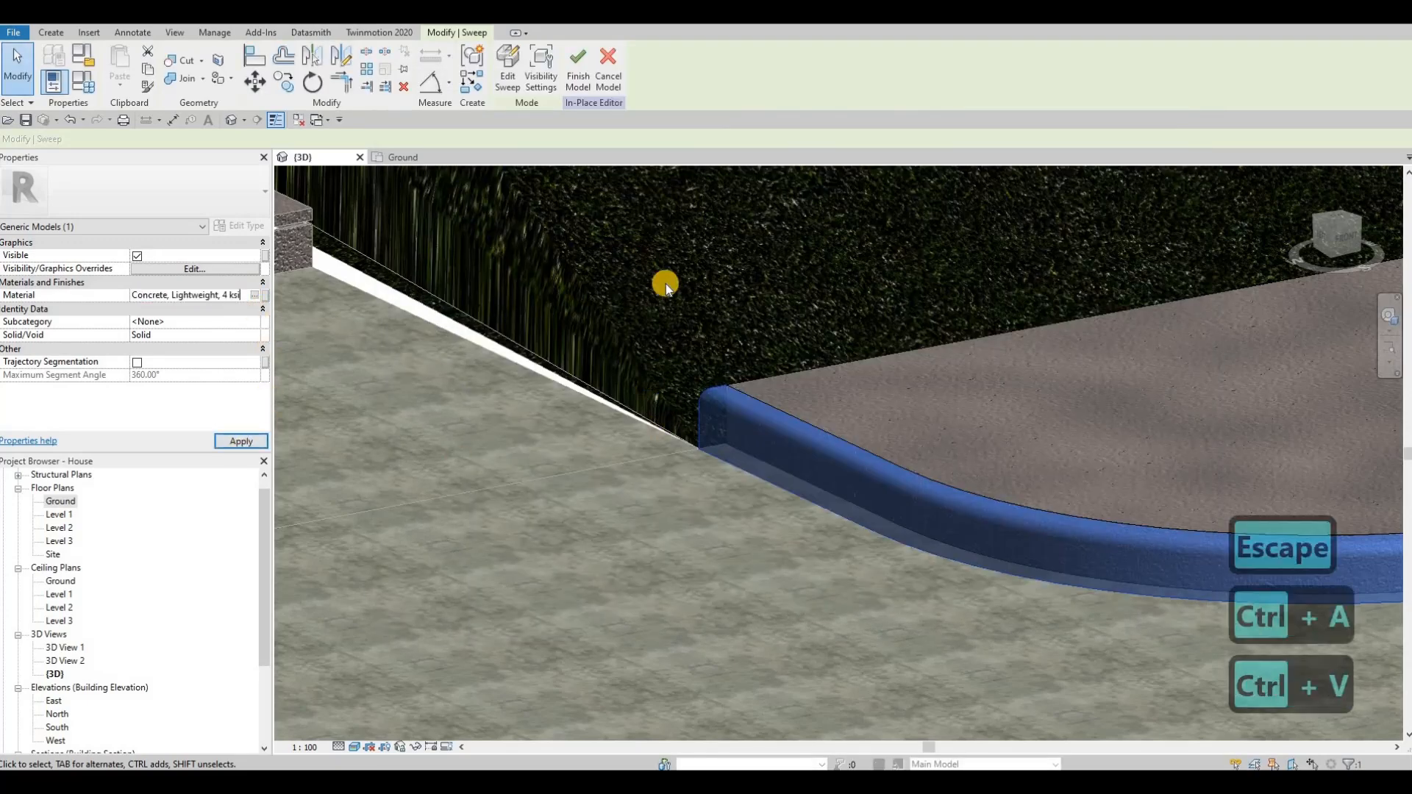
pyautogui.scroll(-3, 672, 421)
pyautogui.press('Escape')
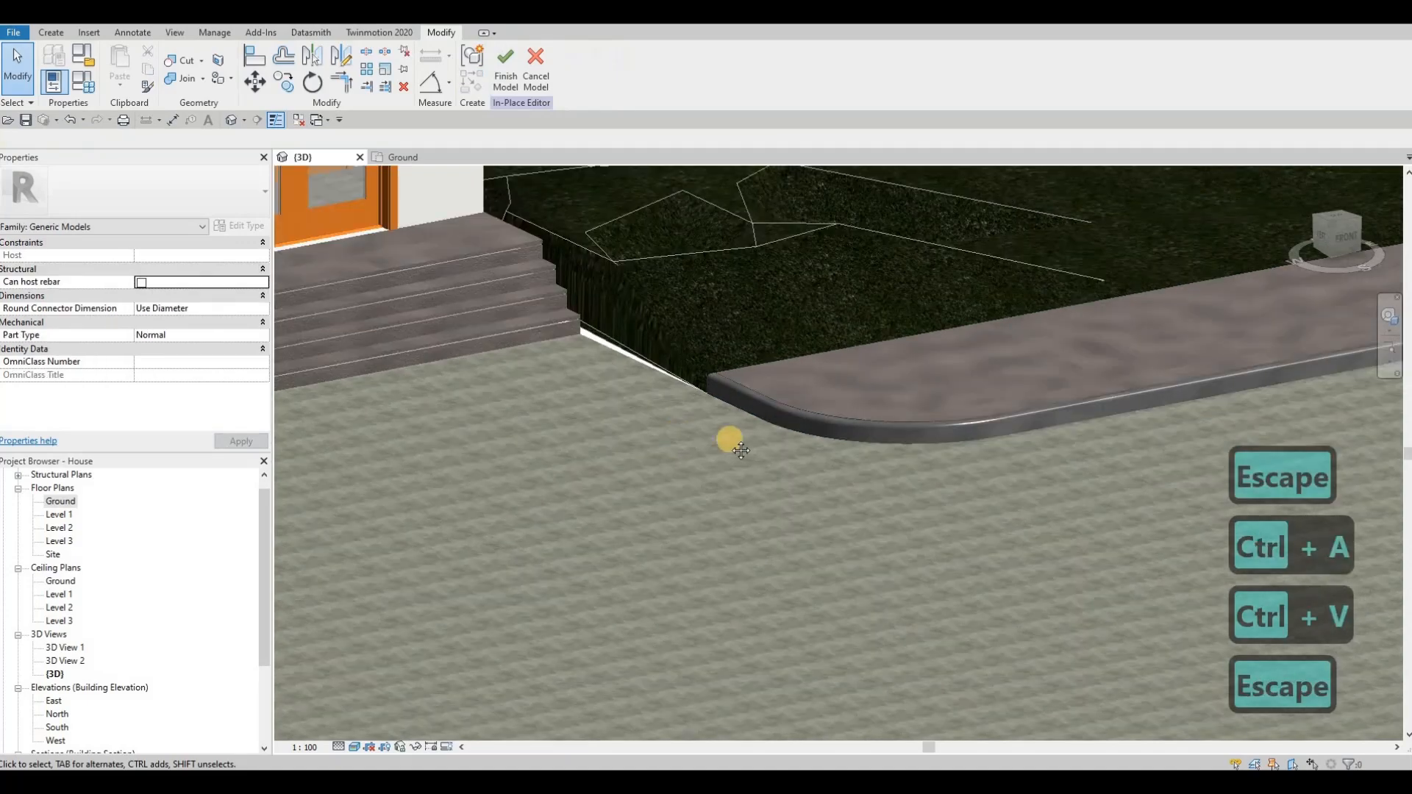
# Step: Inspect the new sweep around the sidewalk's rounded end and finish the in-place model
pyautogui.scroll(-3, 740, 450)
pyautogui.keyDown('shift'); pyautogui.moveTo(765, 451); pyautogui.dragTo(928, 311, button='middle'); pyautogui.keyUp('shift')
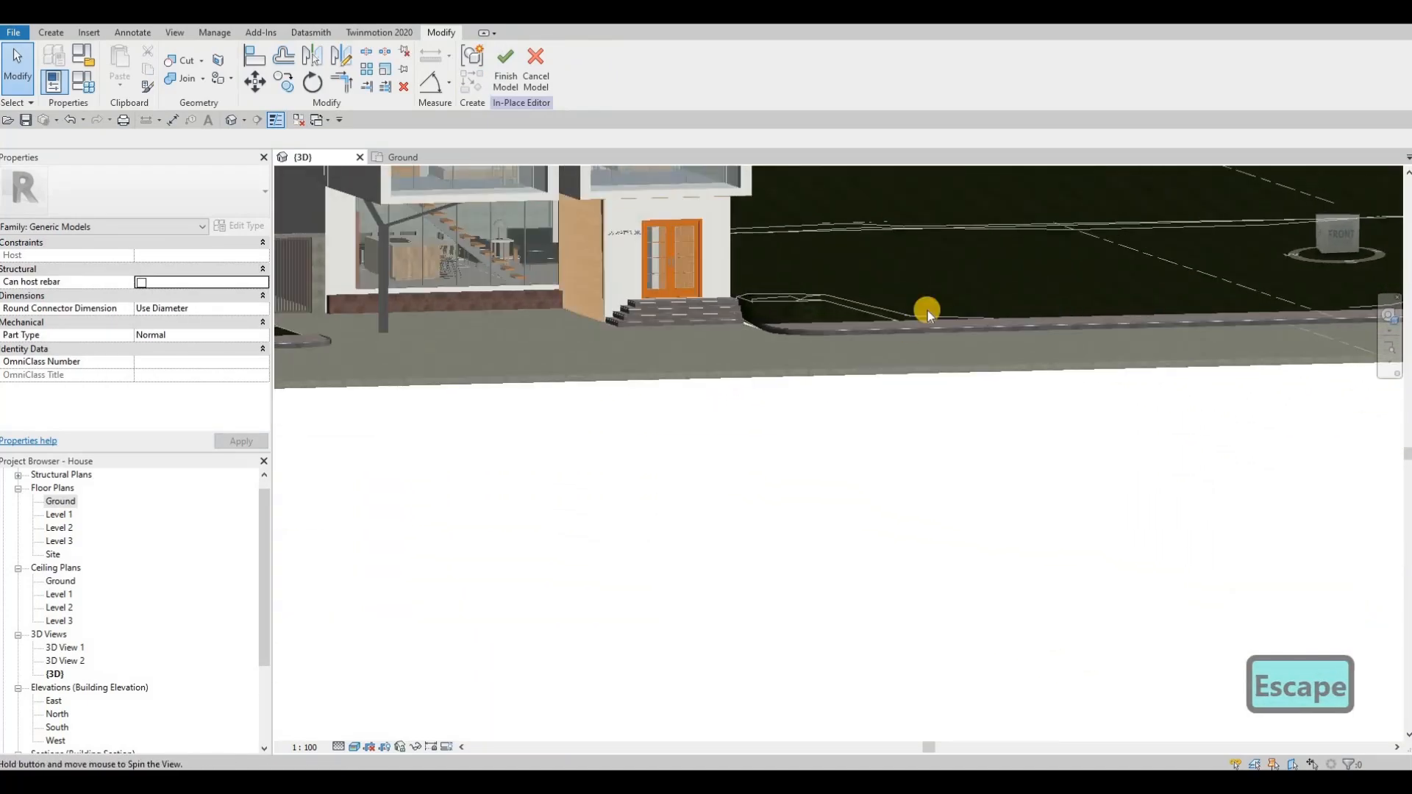
pyautogui.scroll(6, 810, 400)
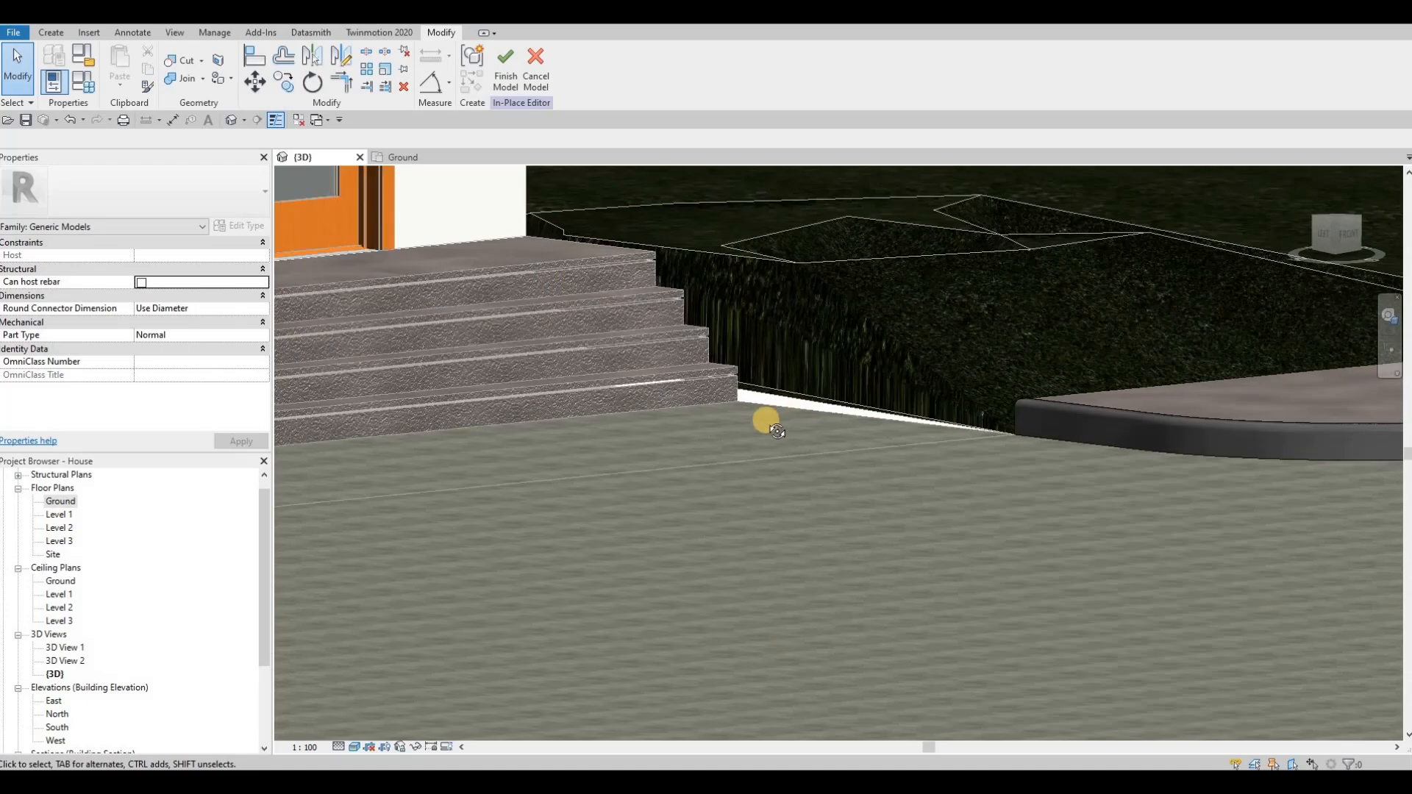
pyautogui.keyDown('shift'); pyautogui.moveTo(777, 431); pyautogui.dragTo(659, 480, button='middle'); pyautogui.keyUp('shift')
pyautogui.moveTo(494, 176); pyautogui.dragTo(506, 327, button='middle')
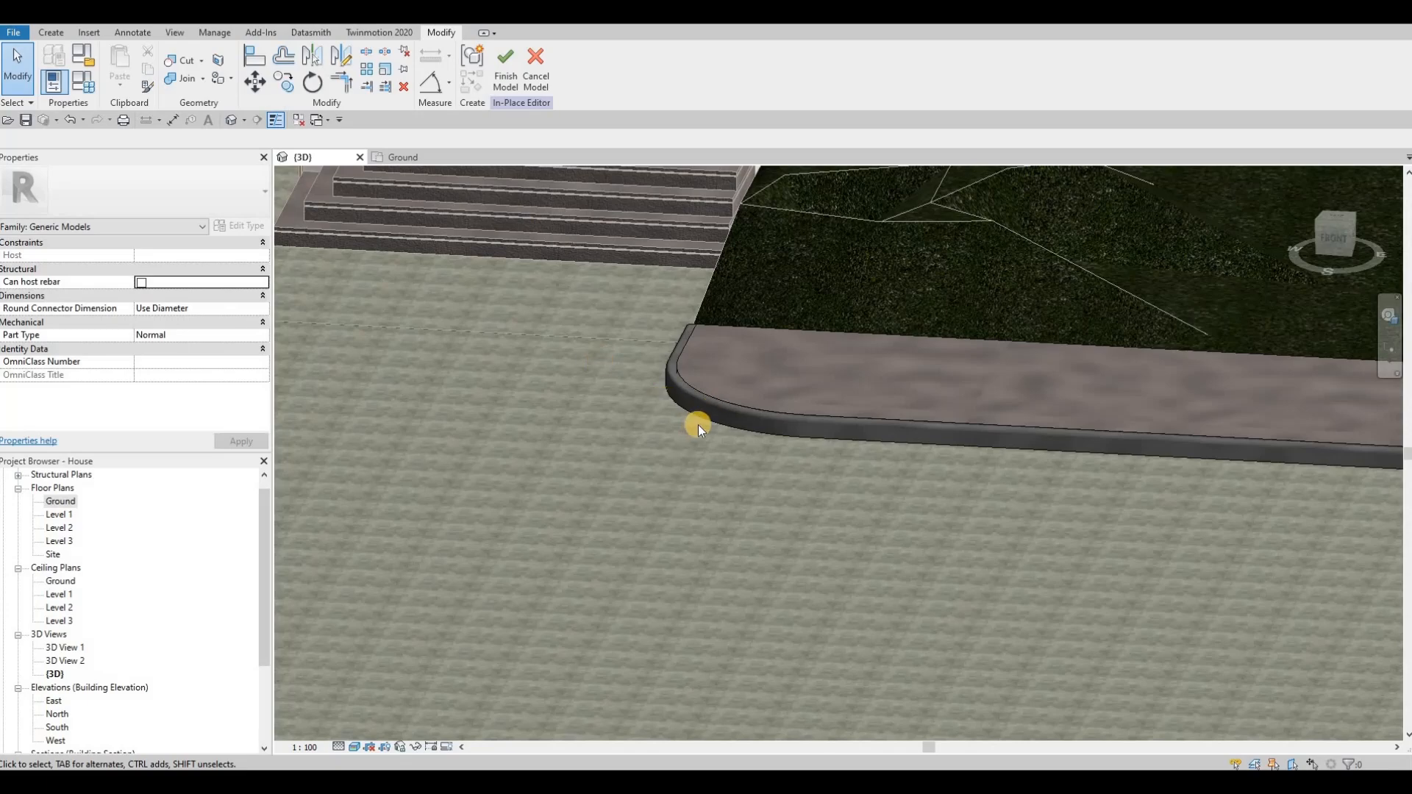
pyautogui.scroll(-5, 782, 466)
pyautogui.moveTo(698, 425); pyautogui.dragTo(517, 118, button='middle')
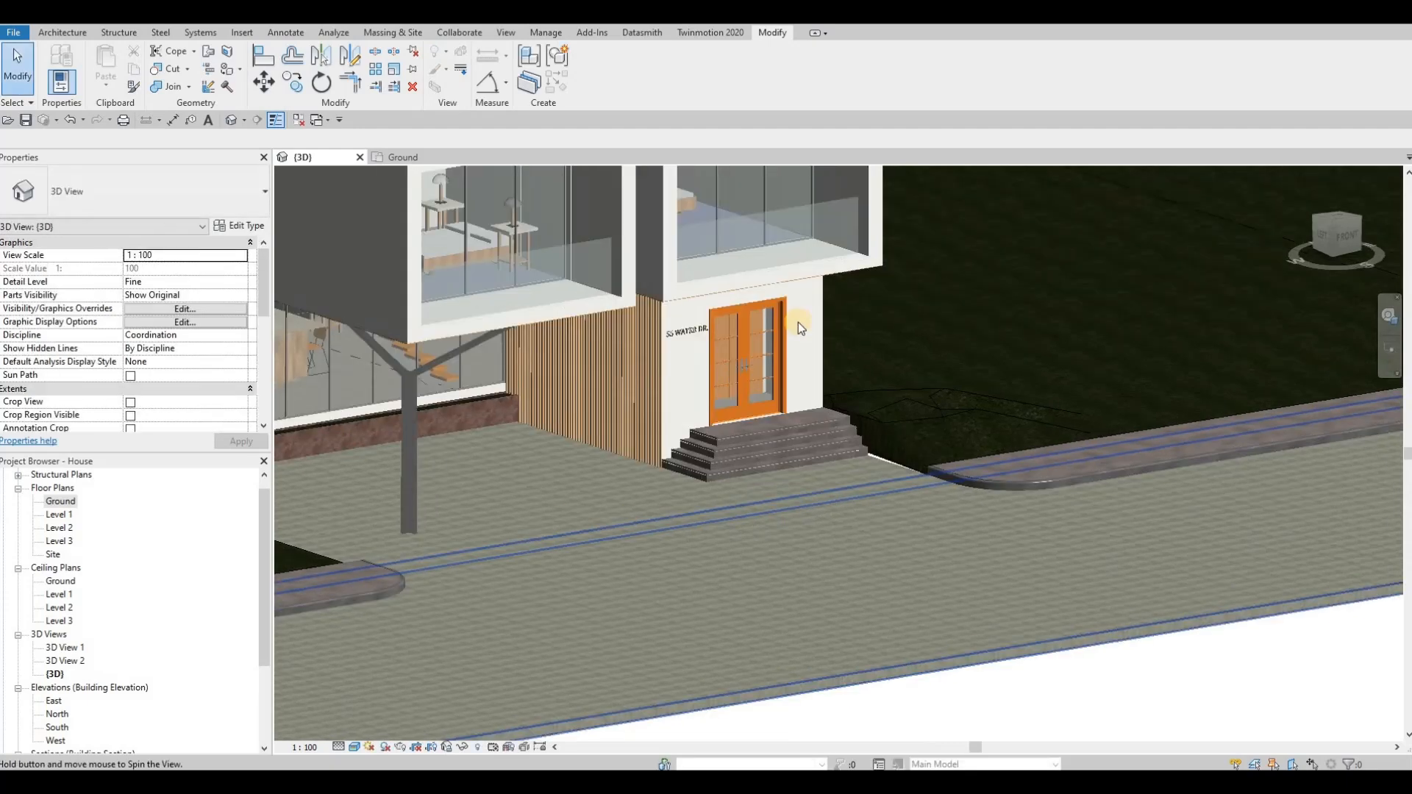
# Step: Start editing the surface of the grass topography and open the Ground floor plan at the corner beside the entrance steps
pyautogui.keyDown('shift'); pyautogui.moveTo(797, 322); pyautogui.dragTo(581, 223, button='middle'); pyautogui.keyUp('shift')
pyautogui.click(603, 71)
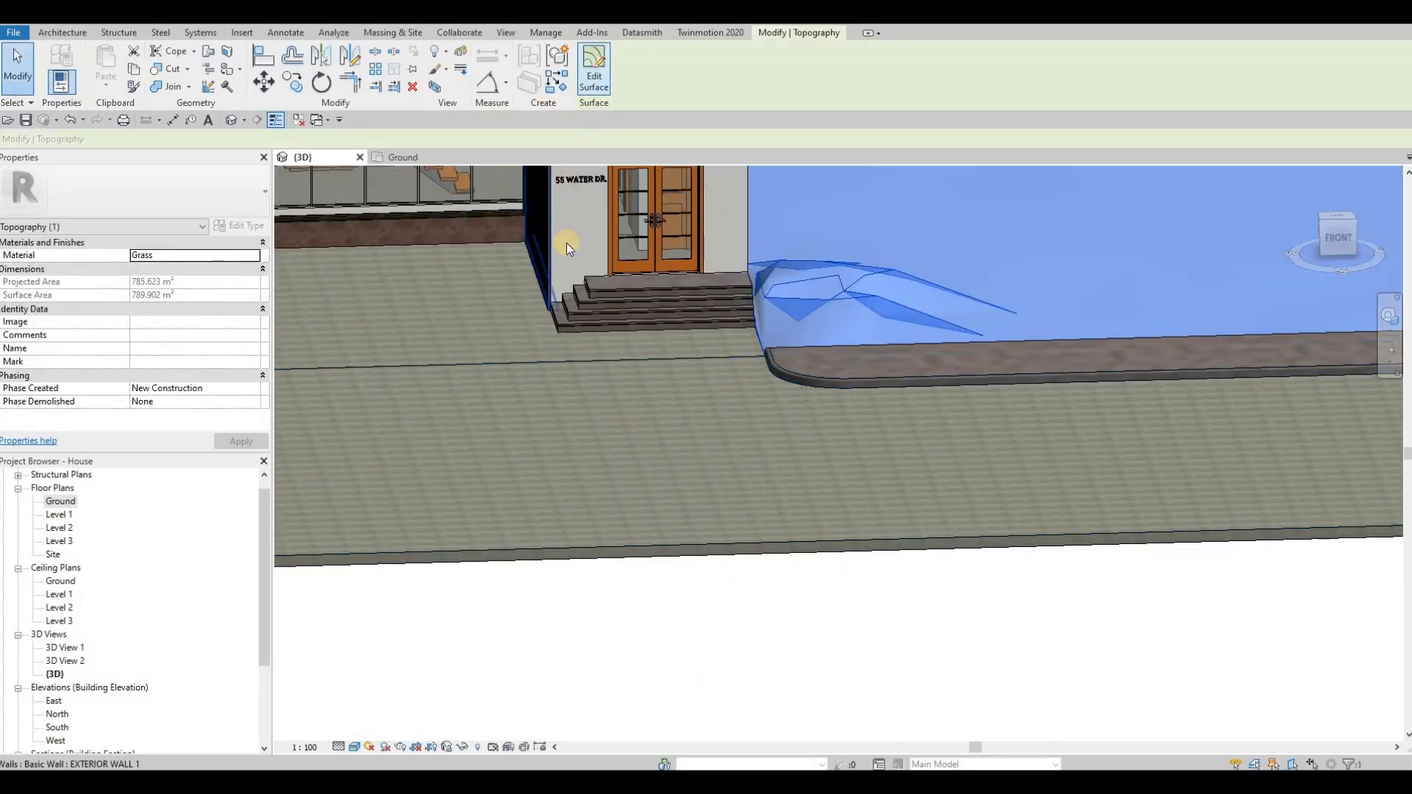
pyautogui.doubleClick(78, 497)
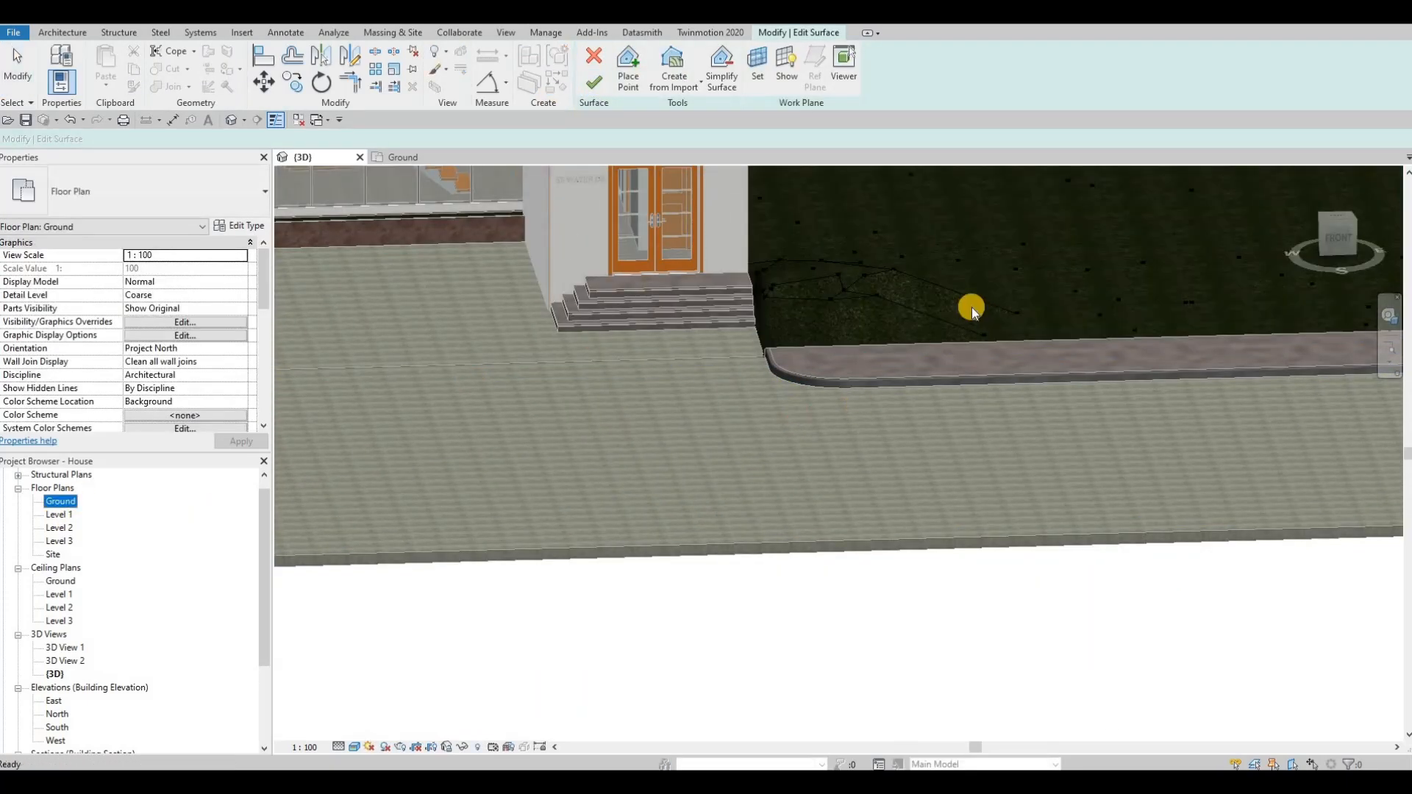
pyautogui.scroll(4, 801, 381)
pyautogui.scroll(2, 782, 425)
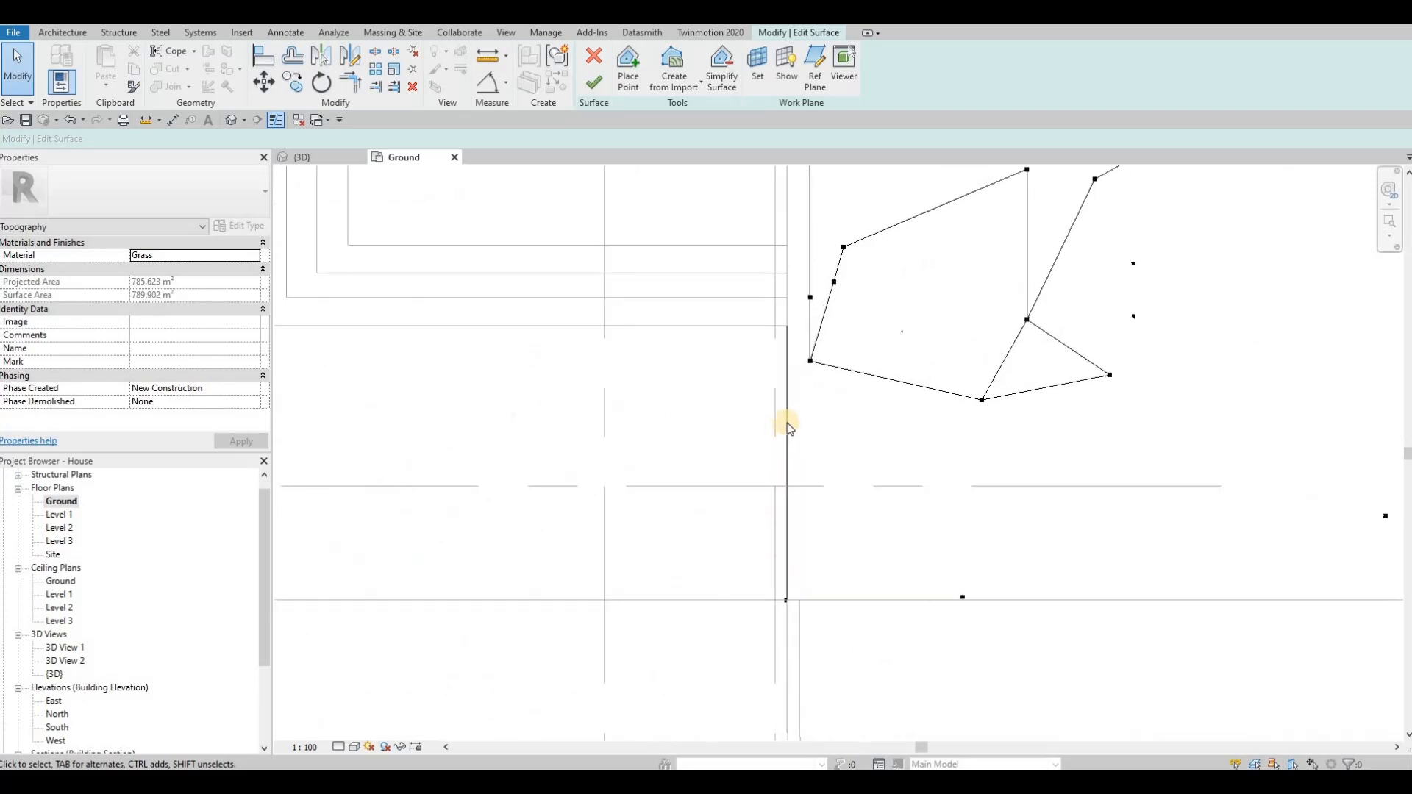
pyautogui.scroll(1, 785, 406)
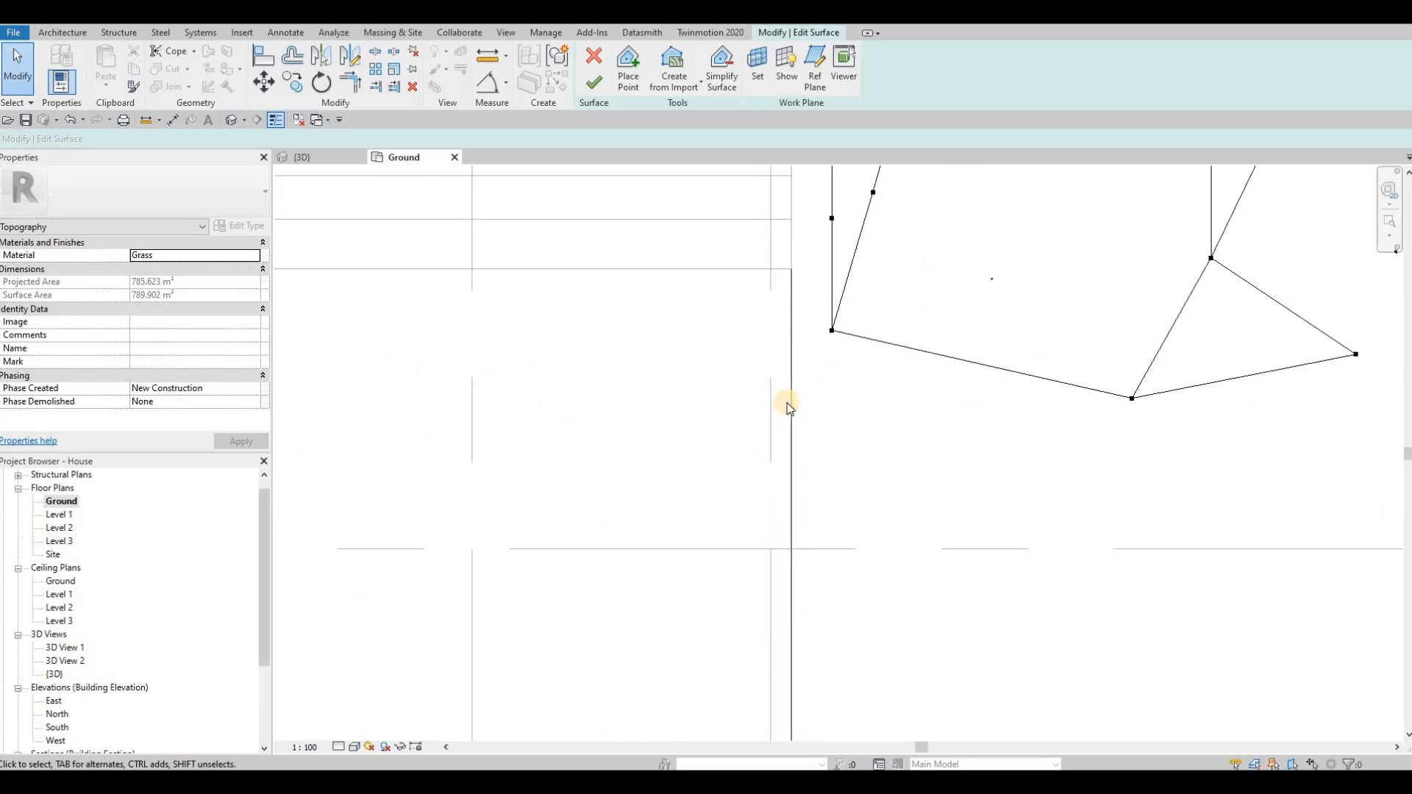
pyautogui.scroll(-2, 785, 406)
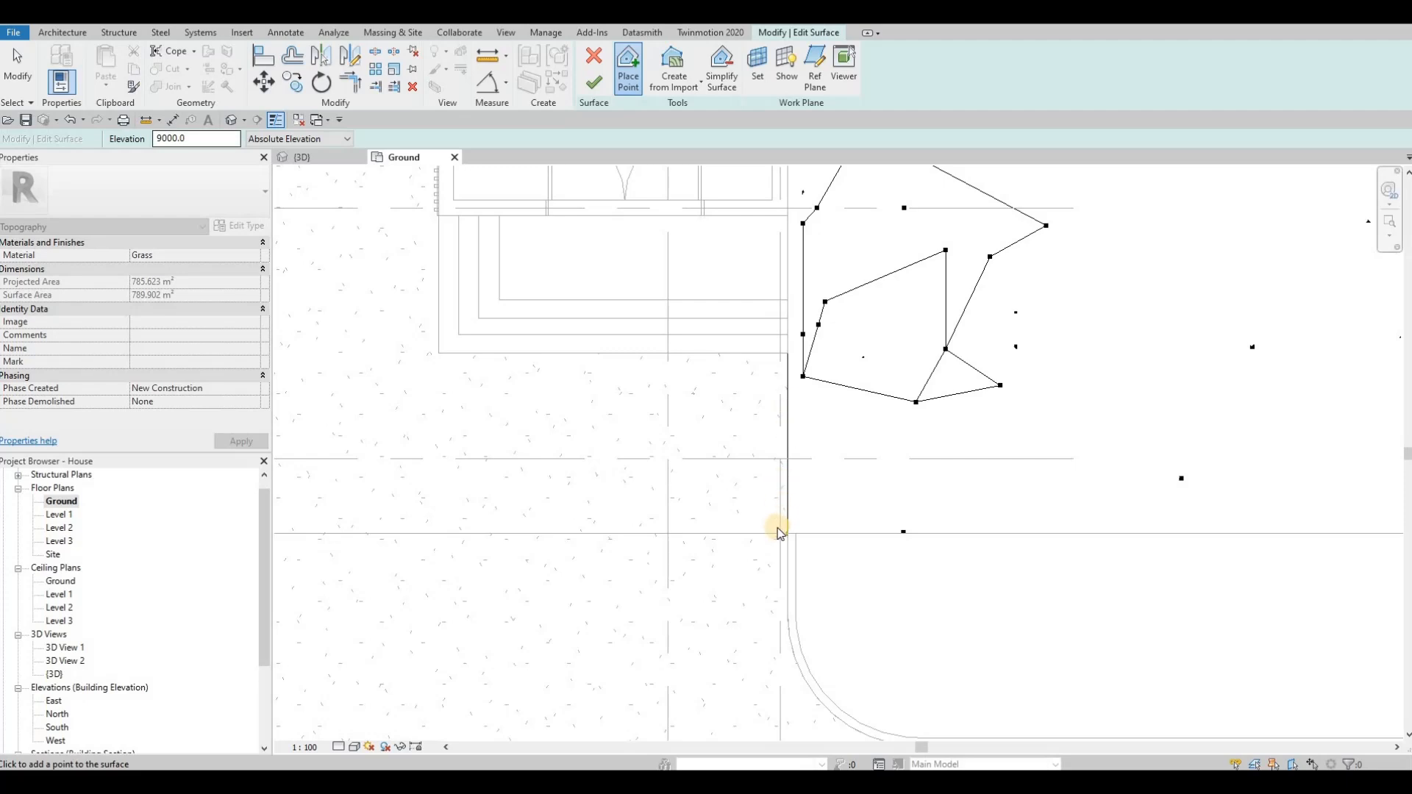
# Step: Check the elevation of the topography's boundary point where the driveway edge meets the sidewalk
pyautogui.press('Escape')
pyautogui.press('Escape')
pyautogui.click(786, 533)
pyautogui.scroll(3, 784, 534)
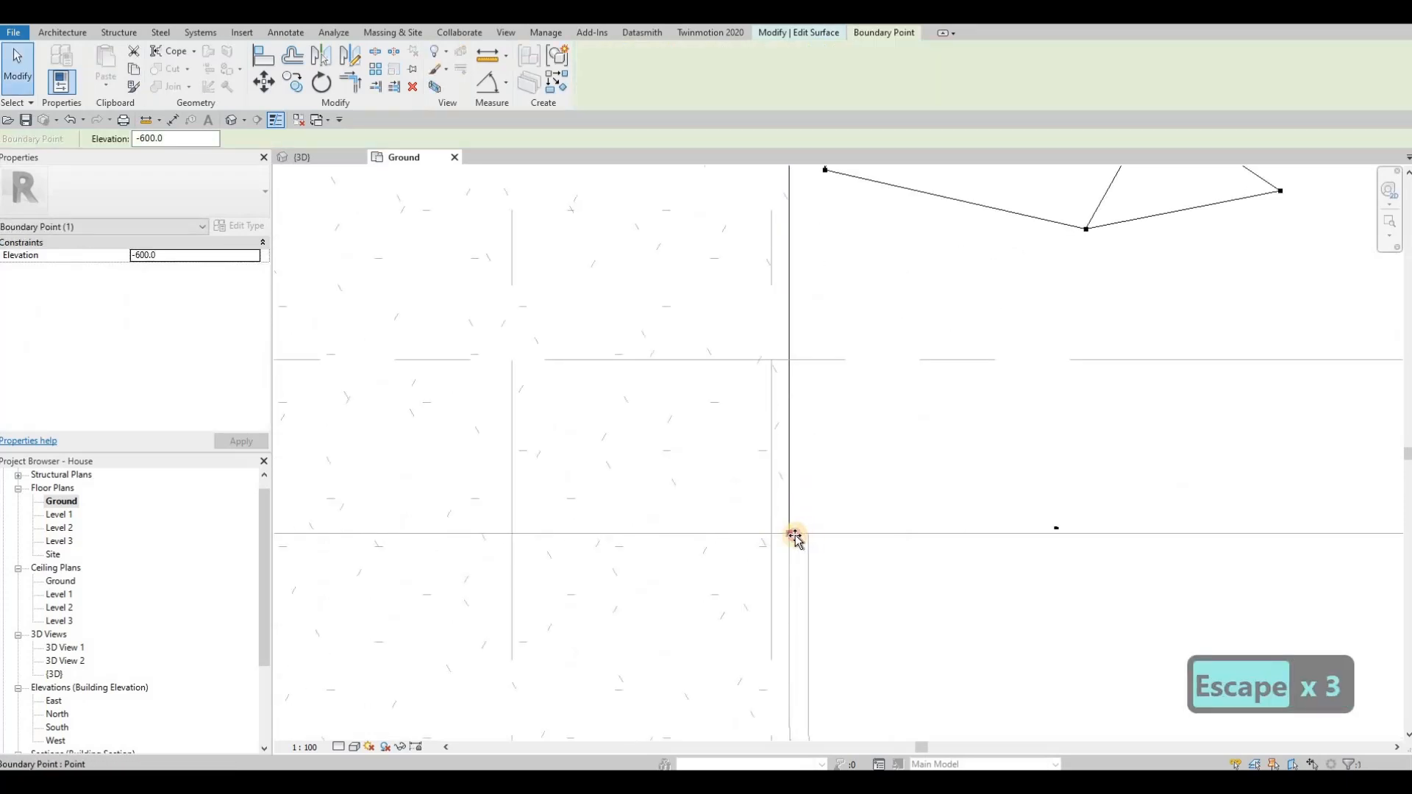
pyautogui.scroll(-2, 773, 445)
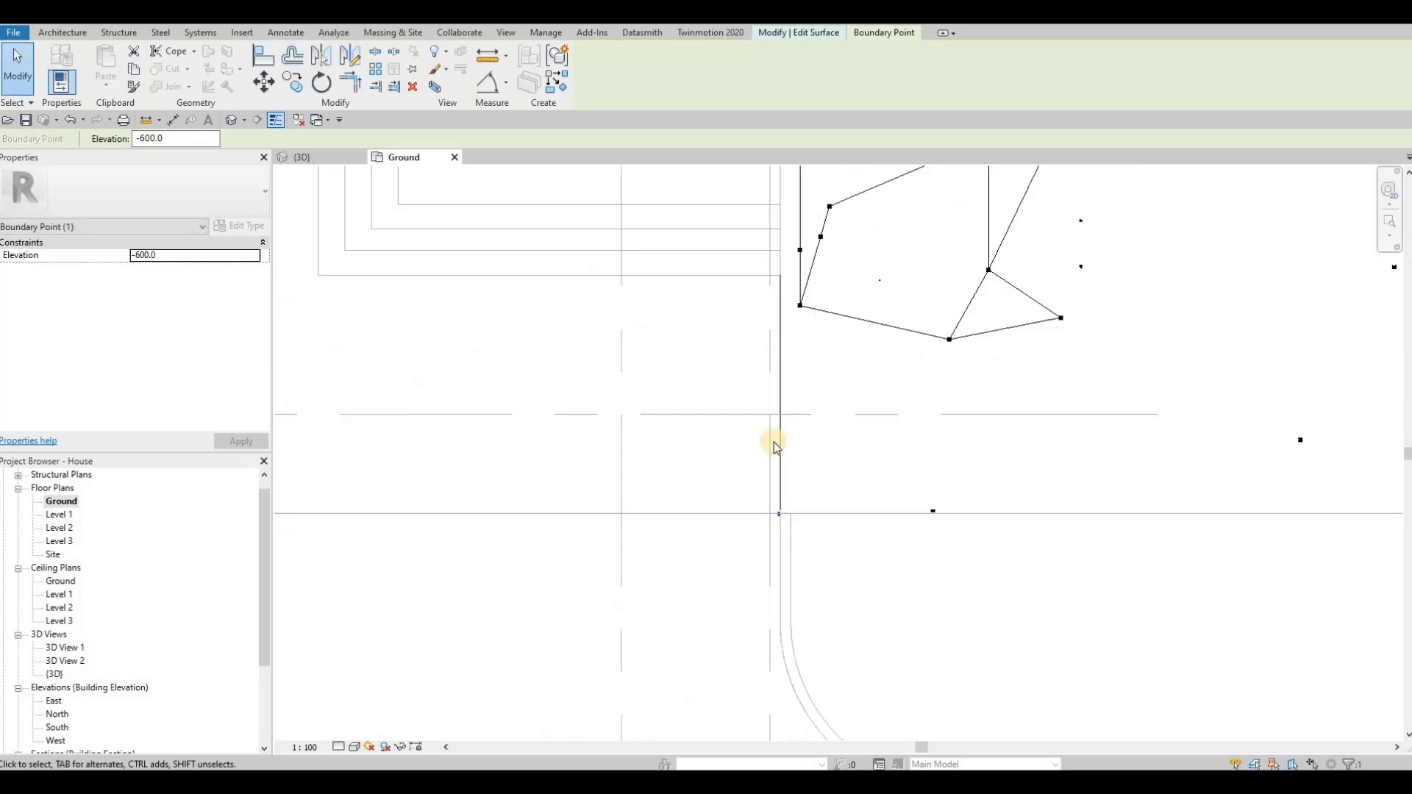
pyautogui.press('Escape')
pyautogui.press('Escape')
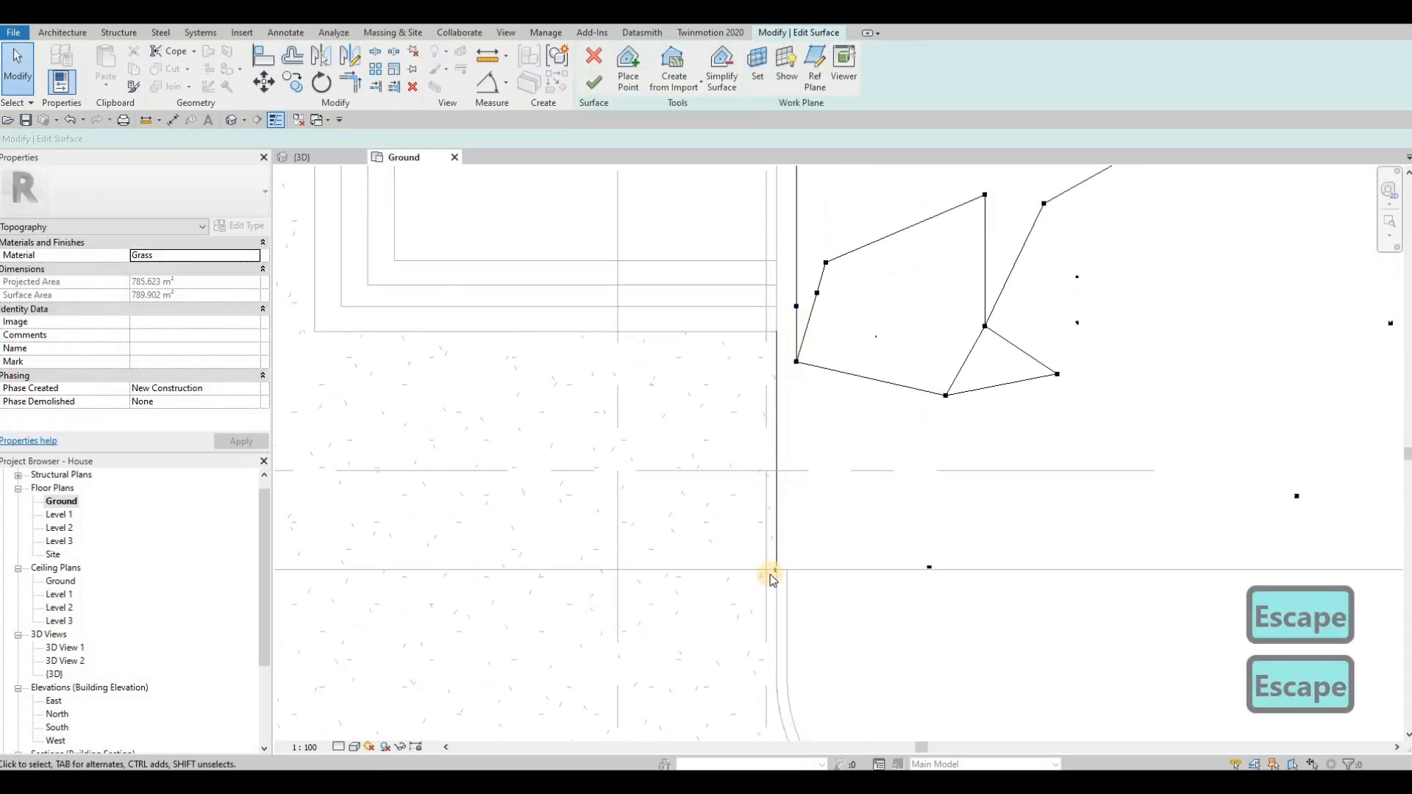
pyautogui.click(445, 357)
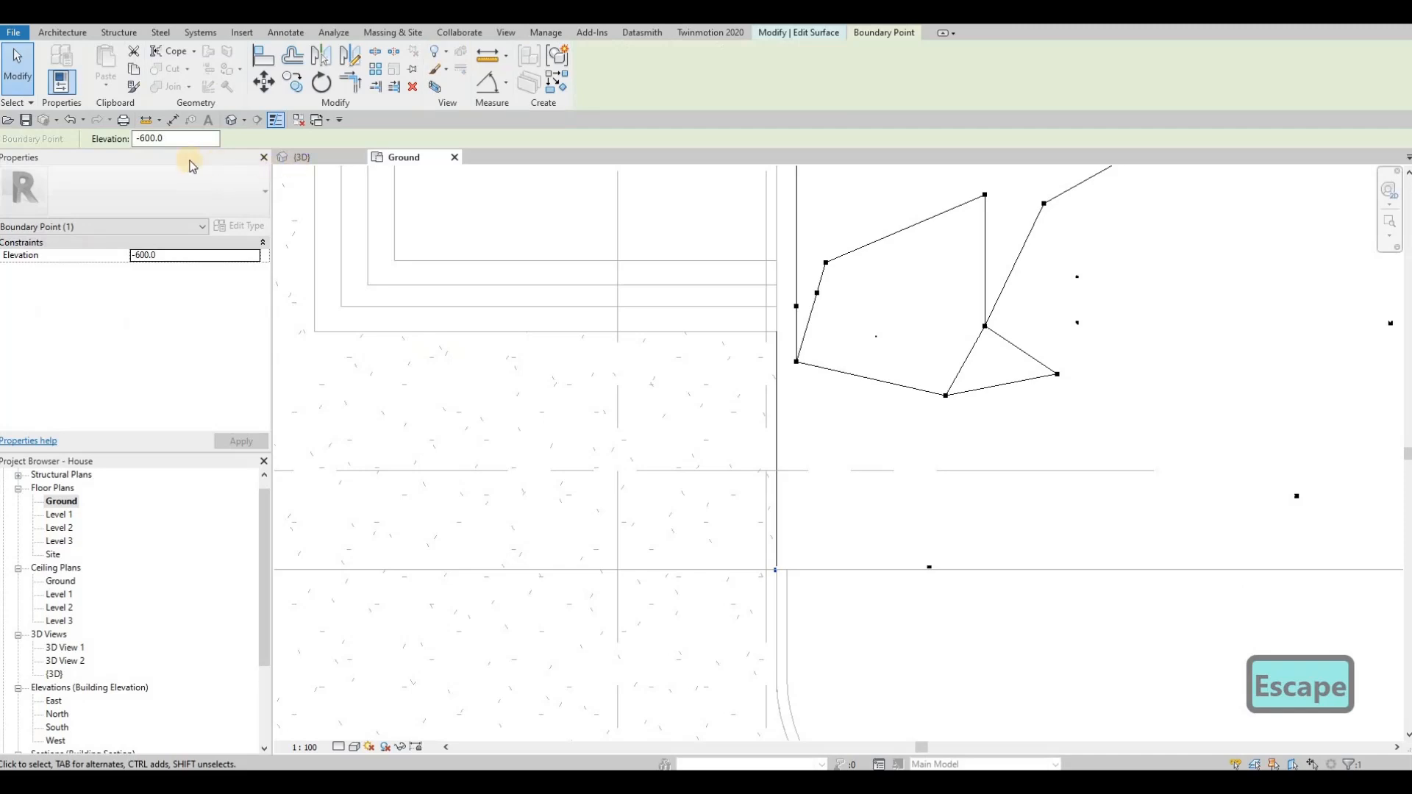
pyautogui.press('Escape')
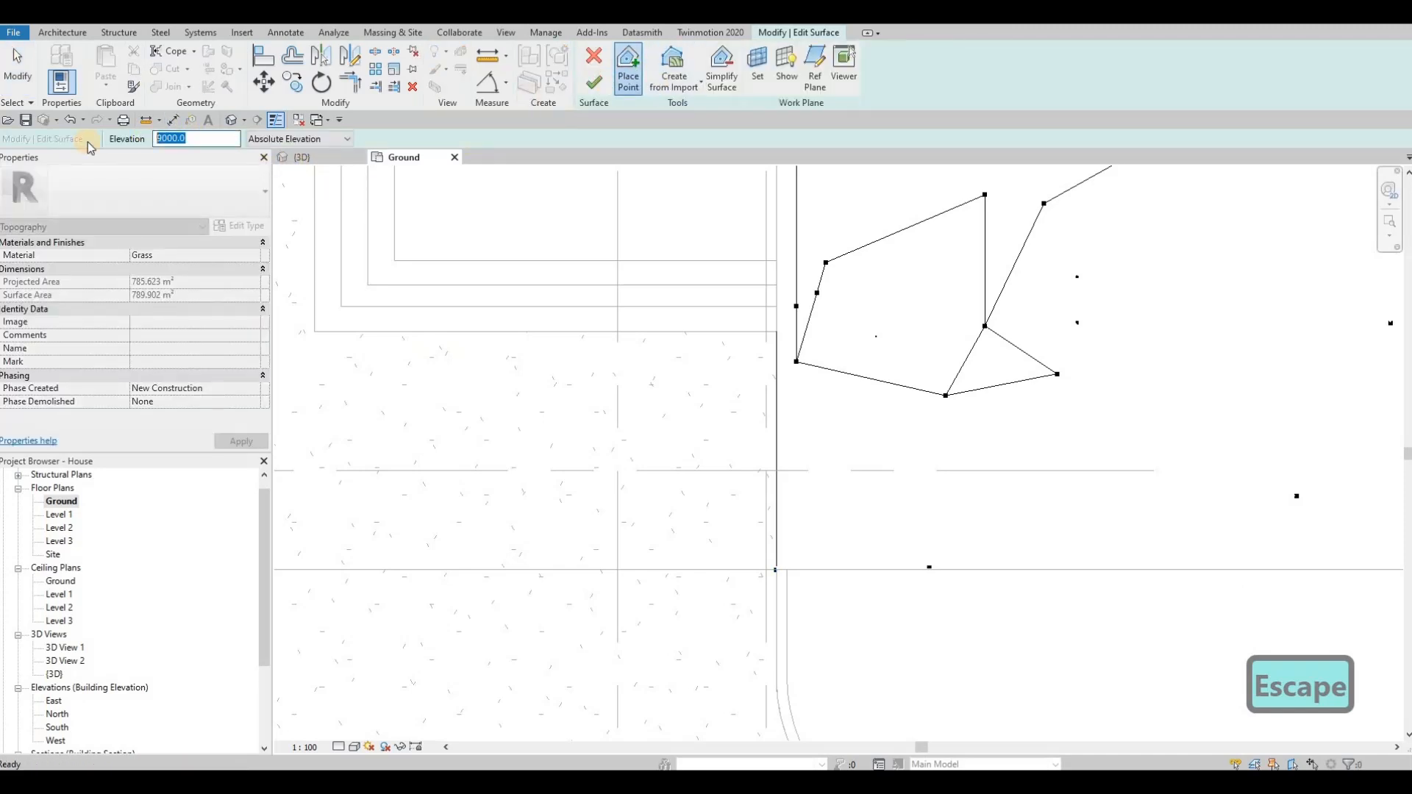
# Step: Place two topography points at absolute elevation -600 along the driveway edge, one midway and one near the sidewalk corner
pyautogui.write('600')
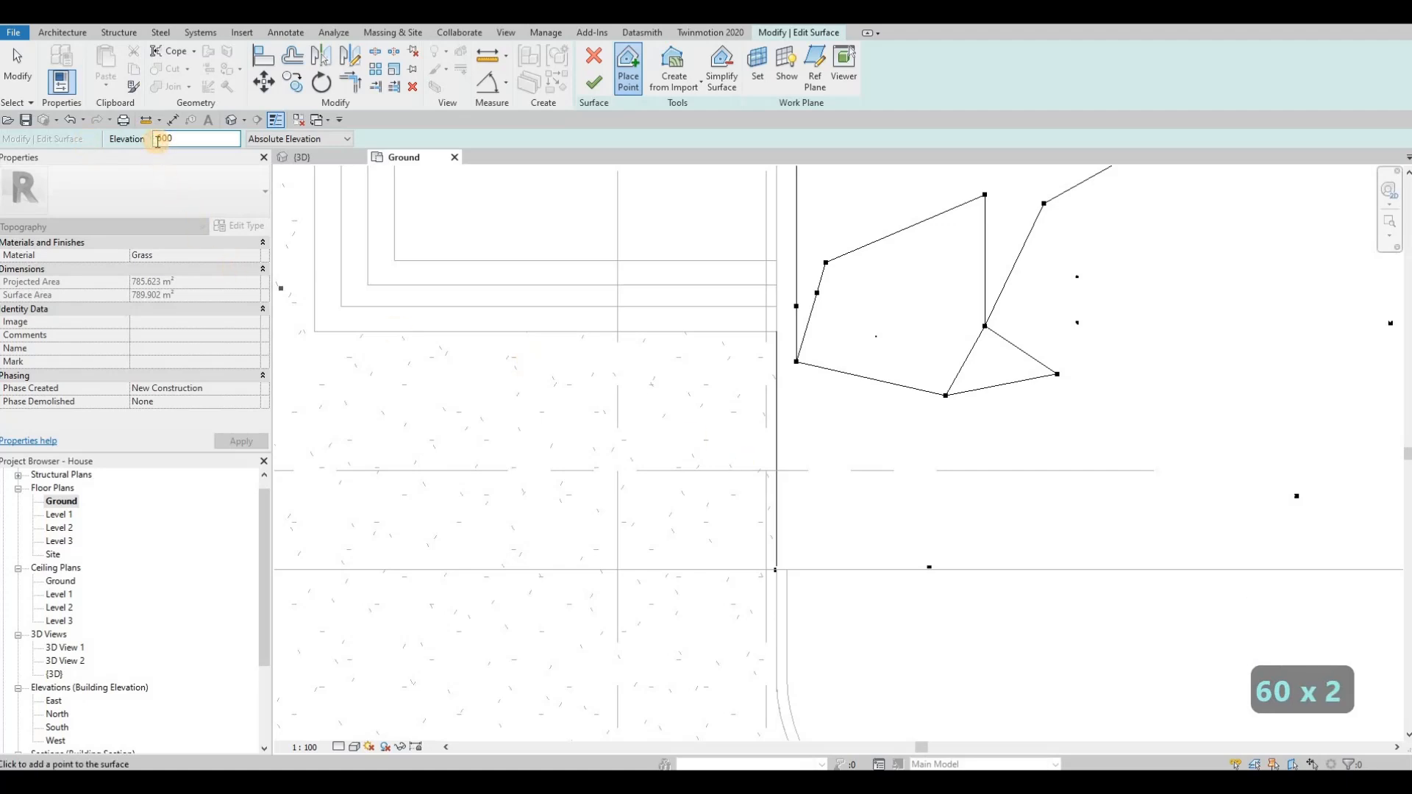
pyautogui.write('-')
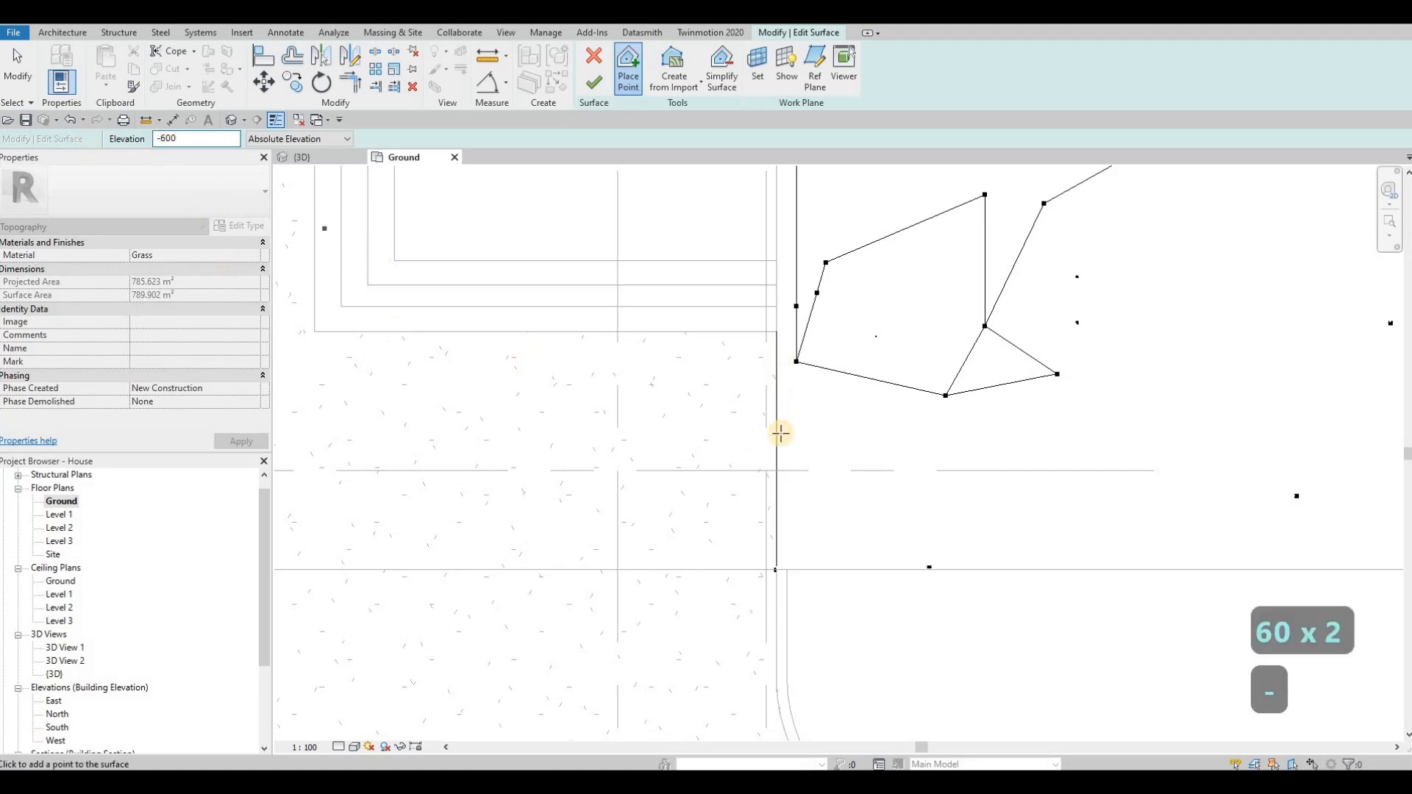
pyautogui.scroll(1, 771, 478)
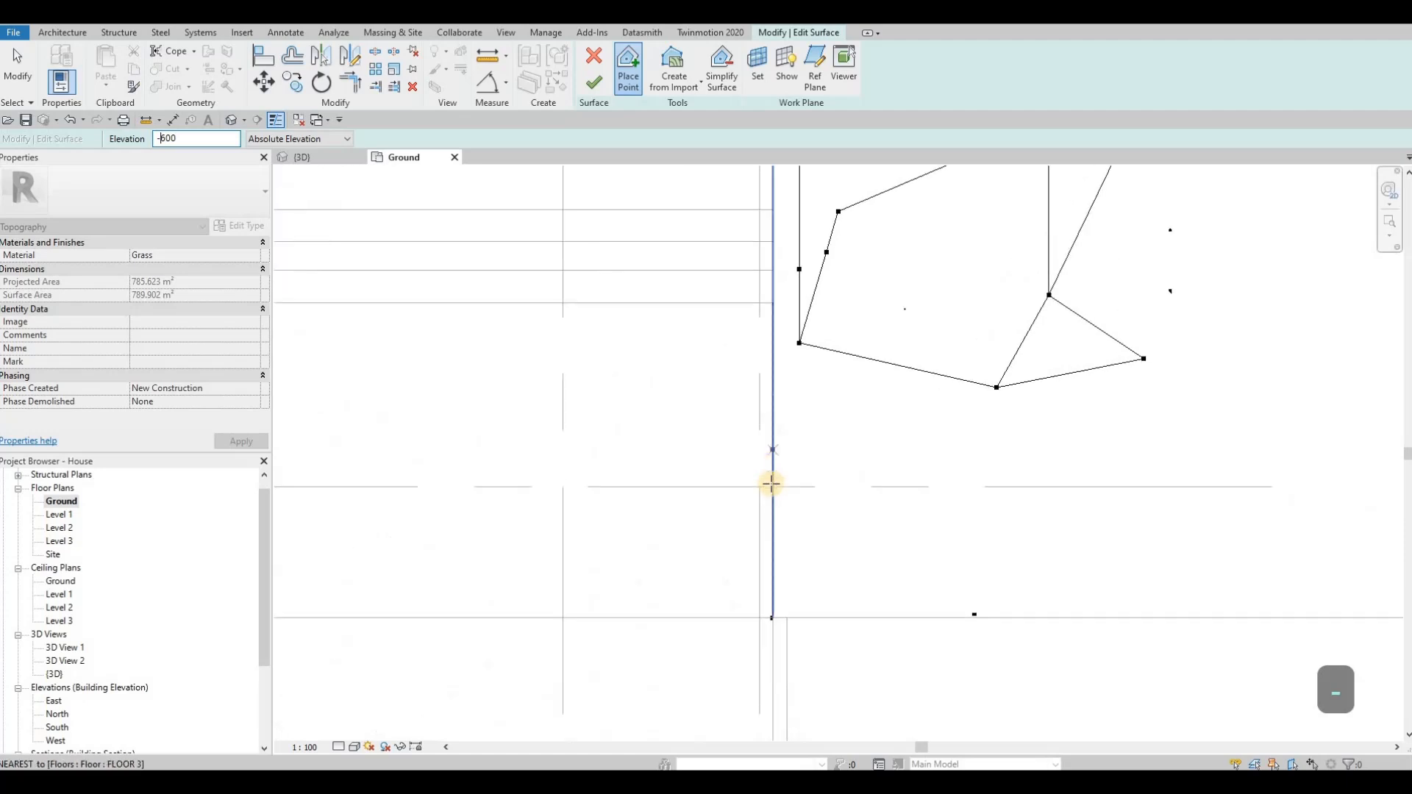
pyautogui.scroll(2, 771, 478)
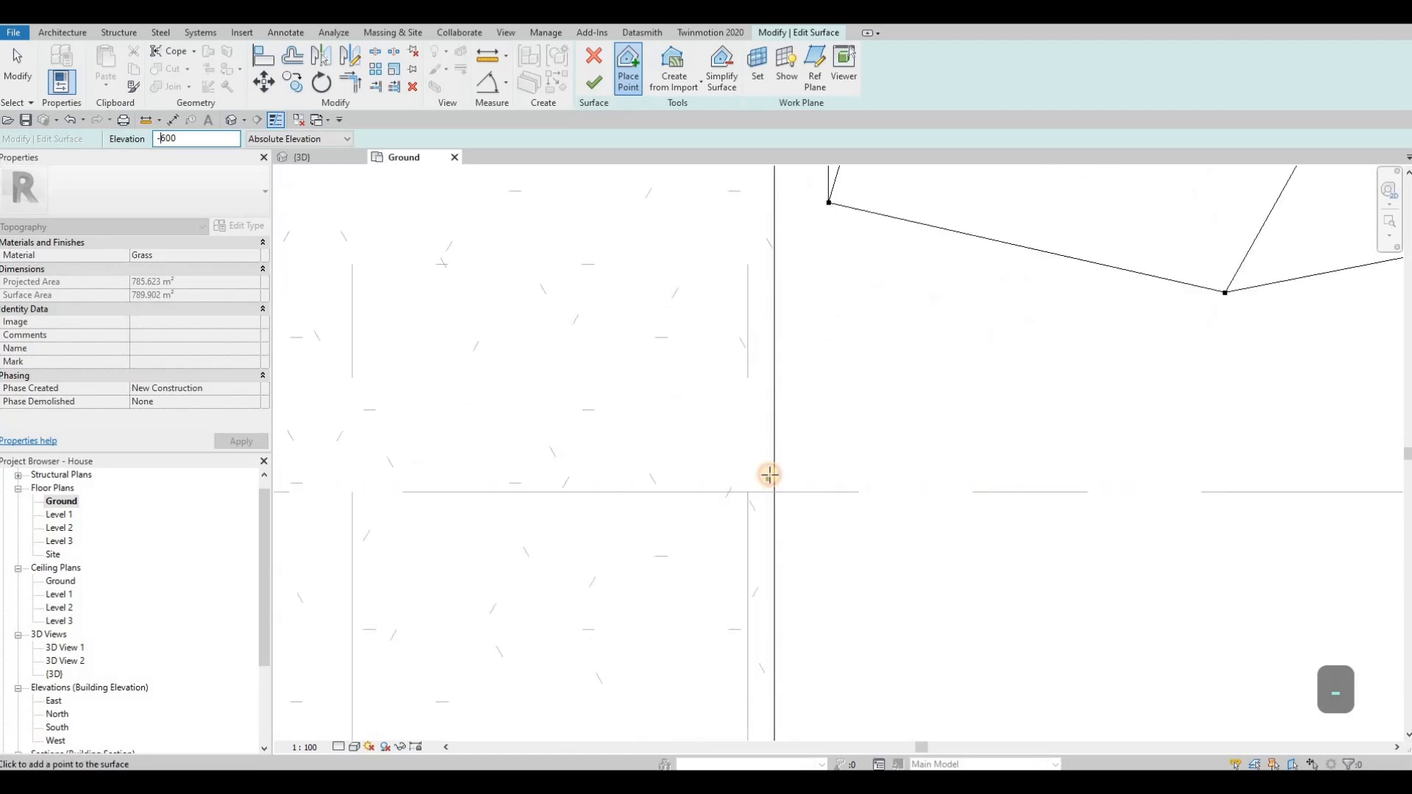
pyautogui.click(769, 478)
pyautogui.moveTo(760, 368); pyautogui.dragTo(748, 512, button='middle')
pyautogui.scroll(-1, 748, 512)
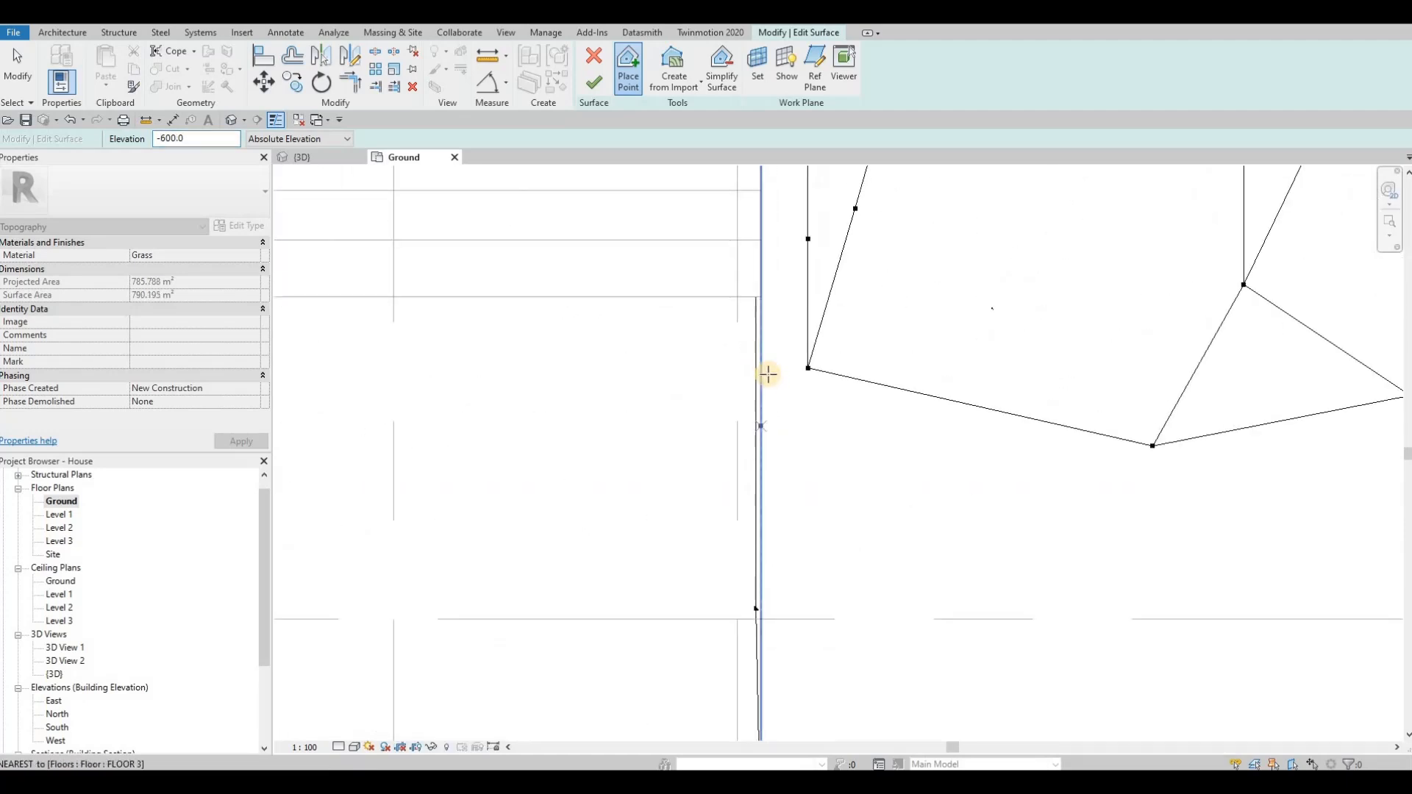
pyautogui.scroll(-3, 759, 567)
pyautogui.scroll(2, 754, 585)
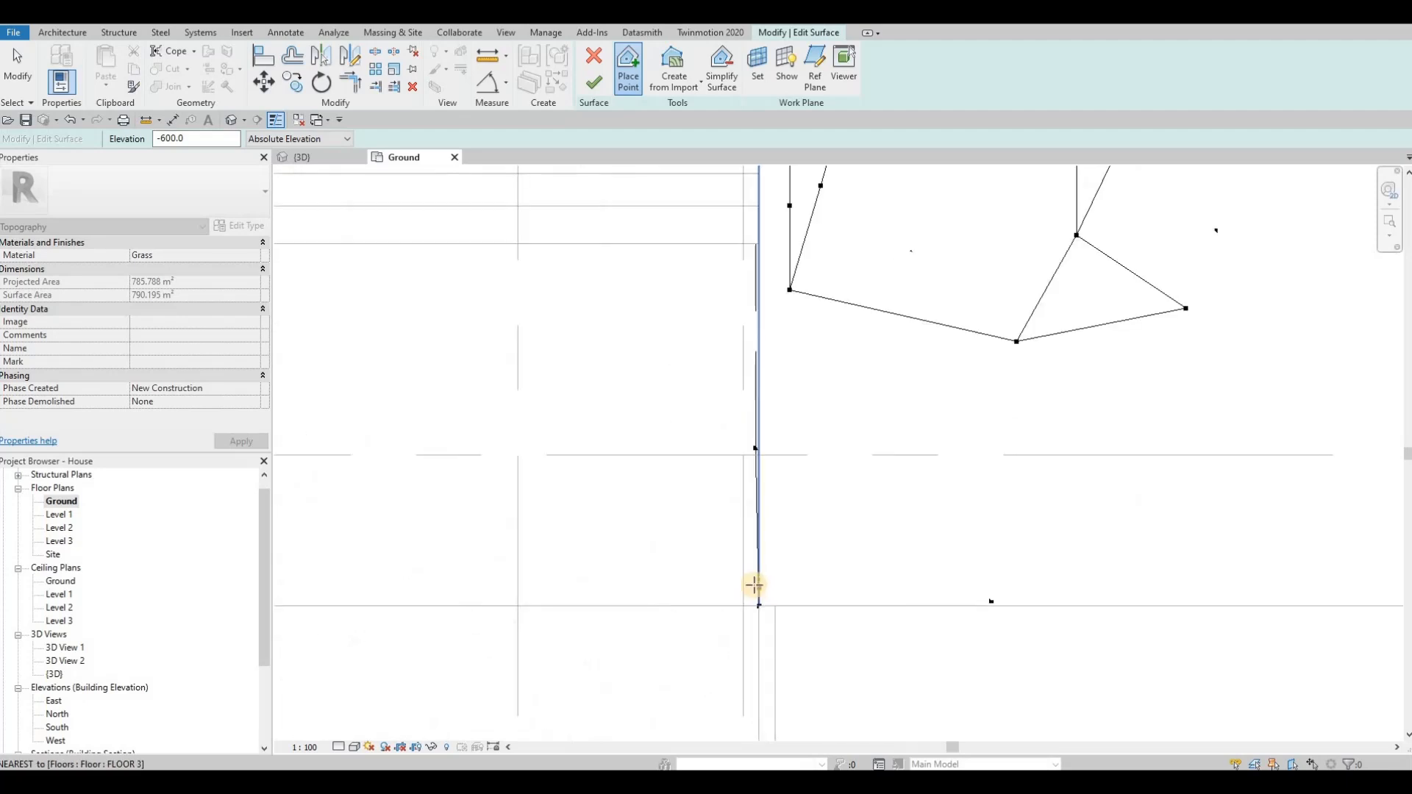
pyautogui.scroll(2, 754, 585)
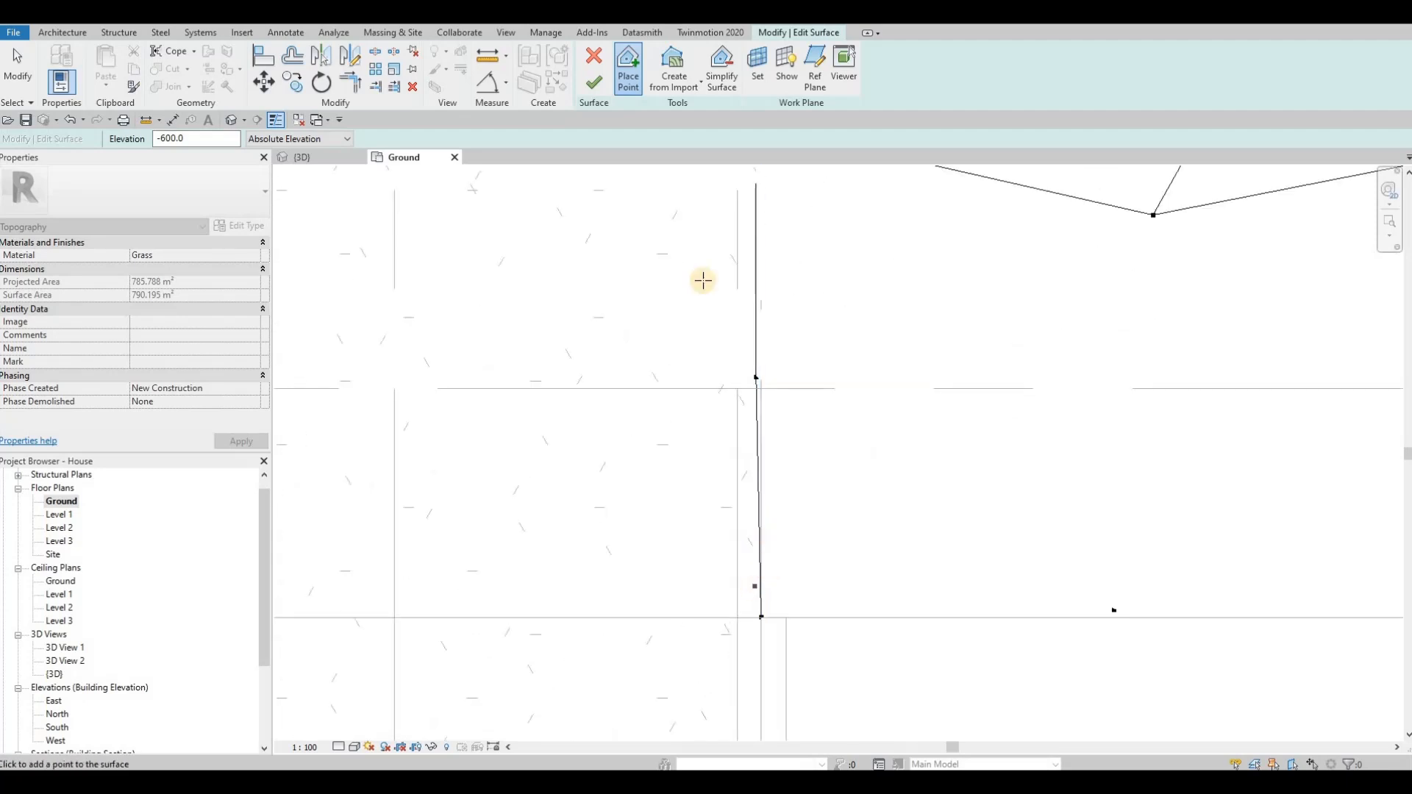
# Step: Finish the topography surface edit and review the whole house and grass in the {3D} view
pyautogui.click(306, 157)
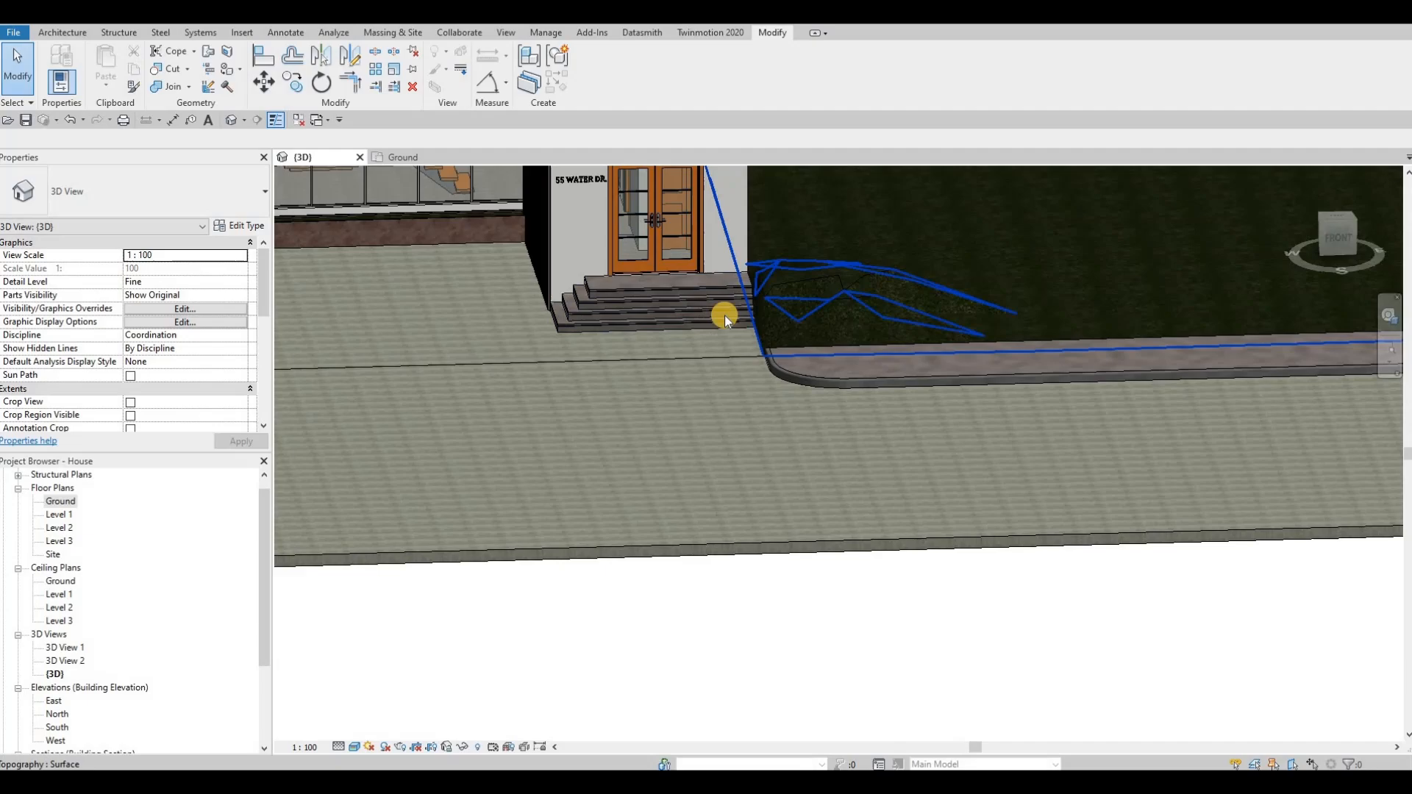
pyautogui.keyDown('shift'); pyautogui.moveTo(722, 313); pyautogui.dragTo(845, 428, button='middle'); pyautogui.keyUp('shift')
pyautogui.scroll(-2, 861, 426)
pyautogui.press('Escape')
pyautogui.press('Escape')
pyautogui.scroll(-2, 759, 429)
pyautogui.scroll(-3, 846, 426)
pyautogui.keyDown('shift'); pyautogui.moveTo(939, 553); pyautogui.dragTo(800, 471, button='middle'); pyautogui.keyUp('shift')
pyautogui.scroll(-3, 884, 479)
pyautogui.scroll(3, 800, 471)
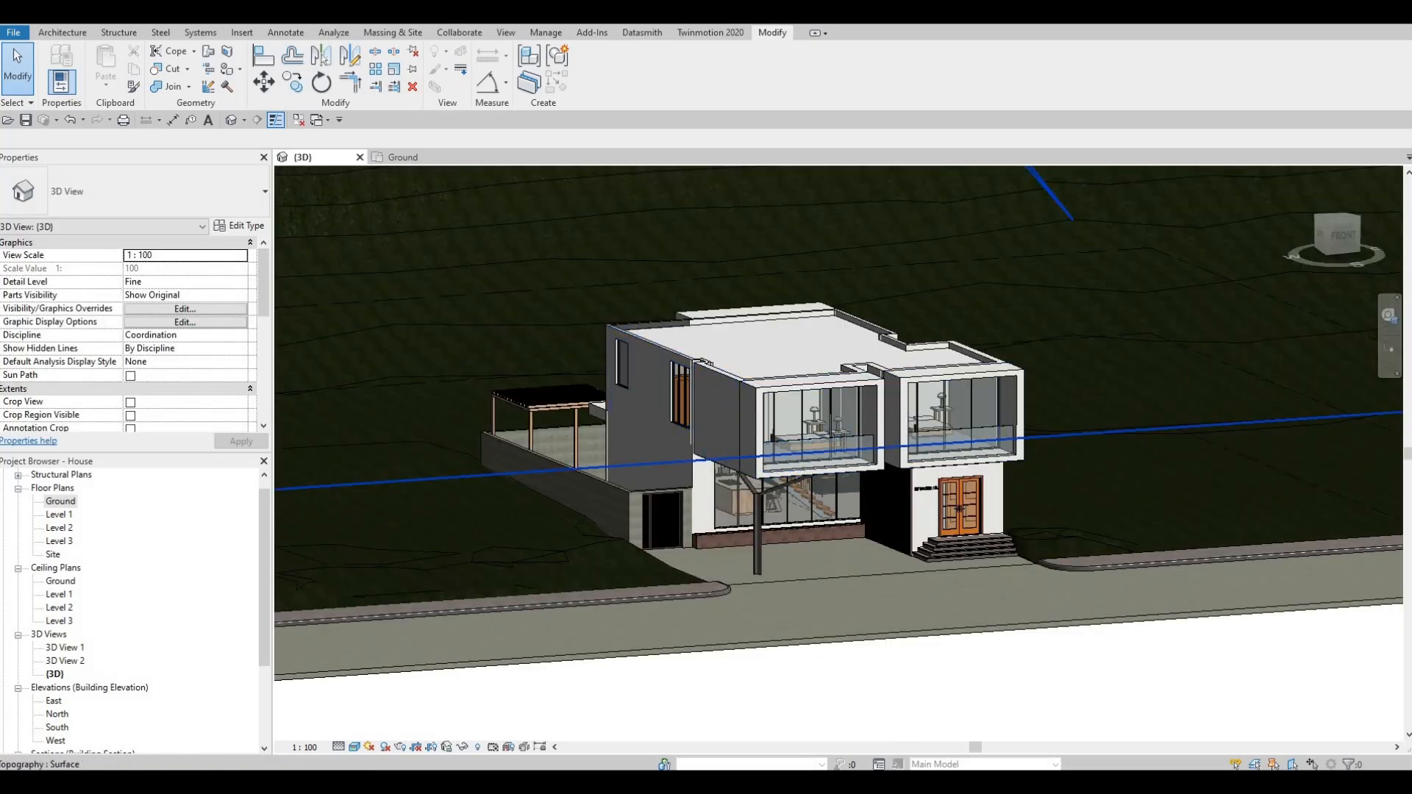
# Step: Load the pot light face base square family from the Downloads folder into the project
pyautogui.moveTo(1411, 154); pyautogui.dragTo(1411, 213)
pyautogui.moveTo(966, 194); pyautogui.dragTo(980, 156)
pyautogui.click(667, 352)
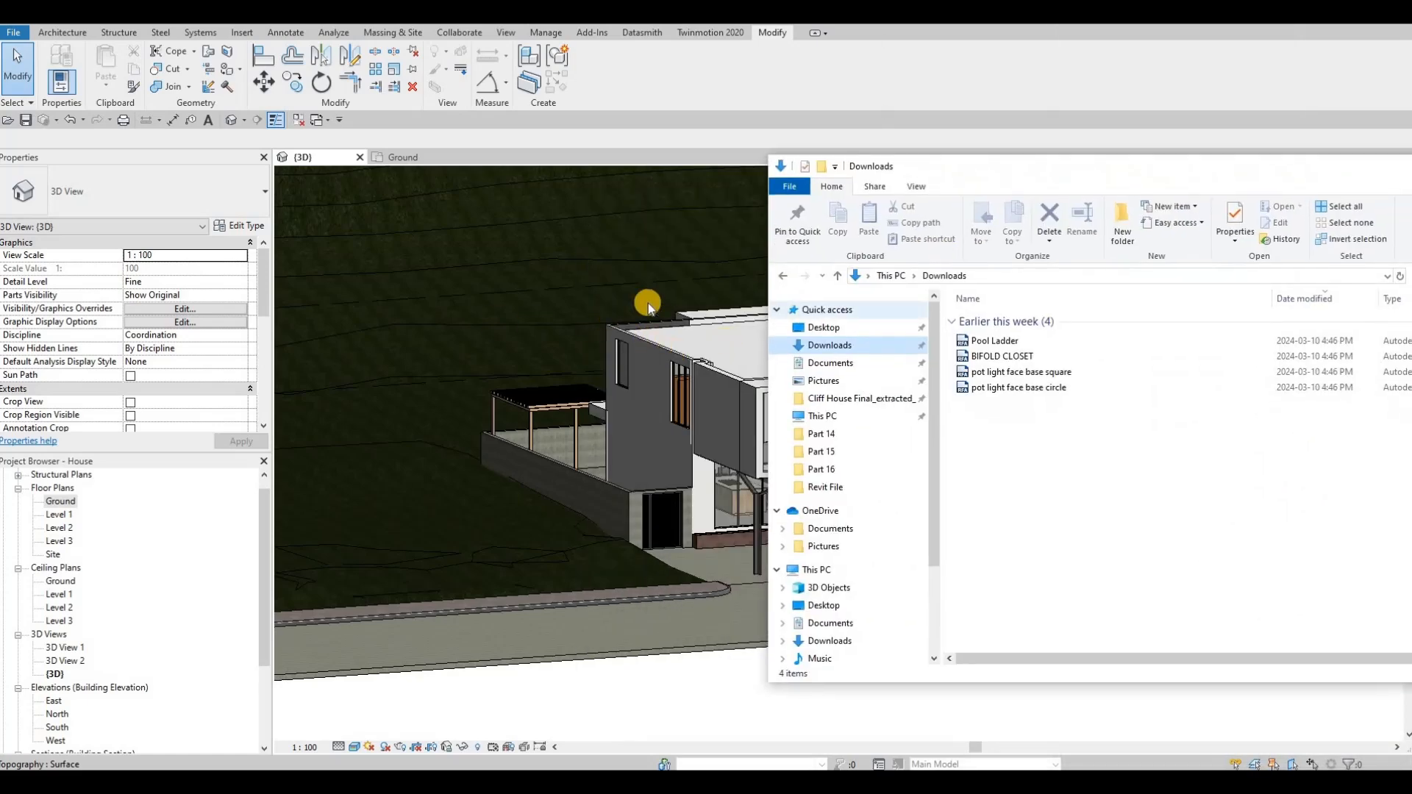
pyautogui.keyDown('shift'); pyautogui.moveTo(485, 371); pyautogui.dragTo(598, 443, button='middle'); pyautogui.keyUp('shift')
pyautogui.scroll(6, 599, 444)
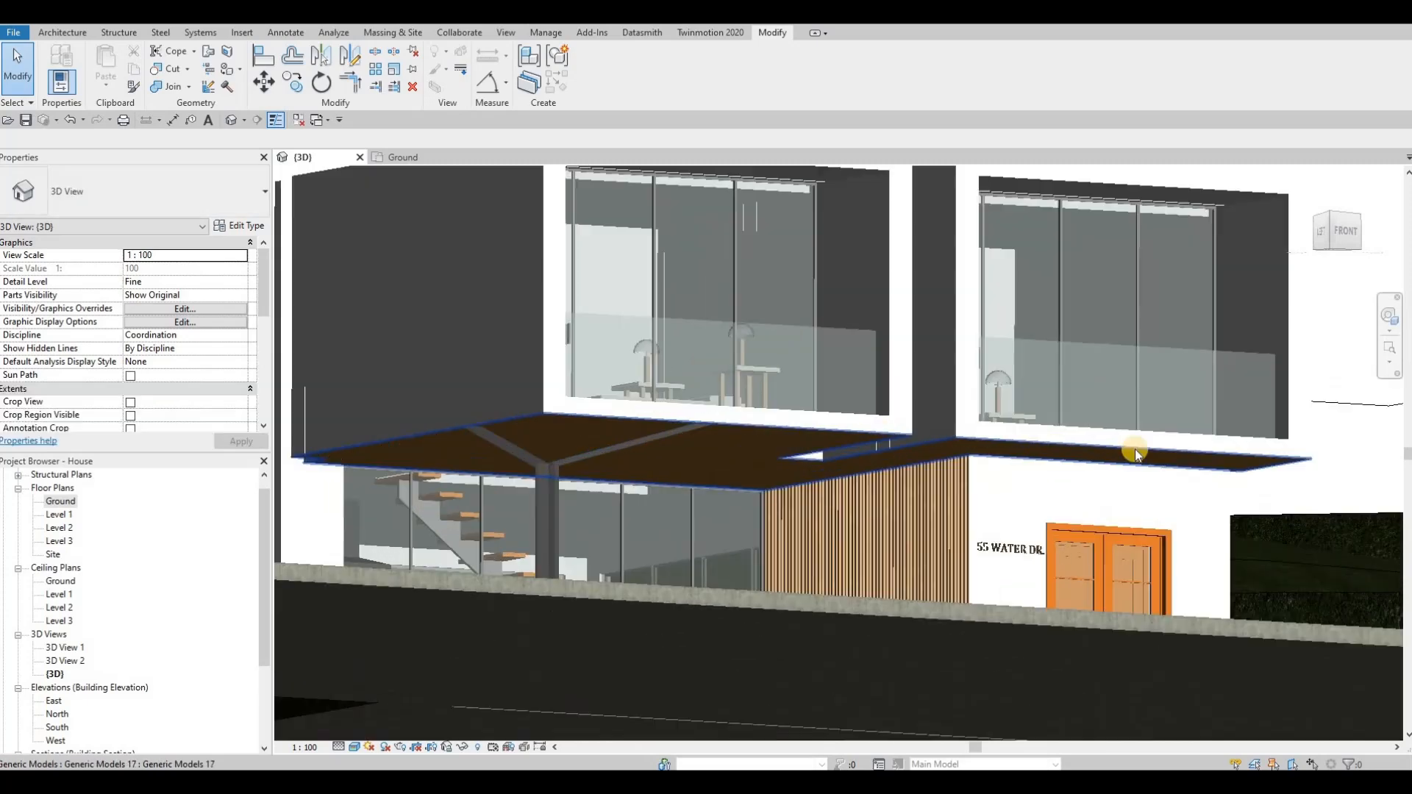
pyautogui.hotkey('alt', 'Tab')
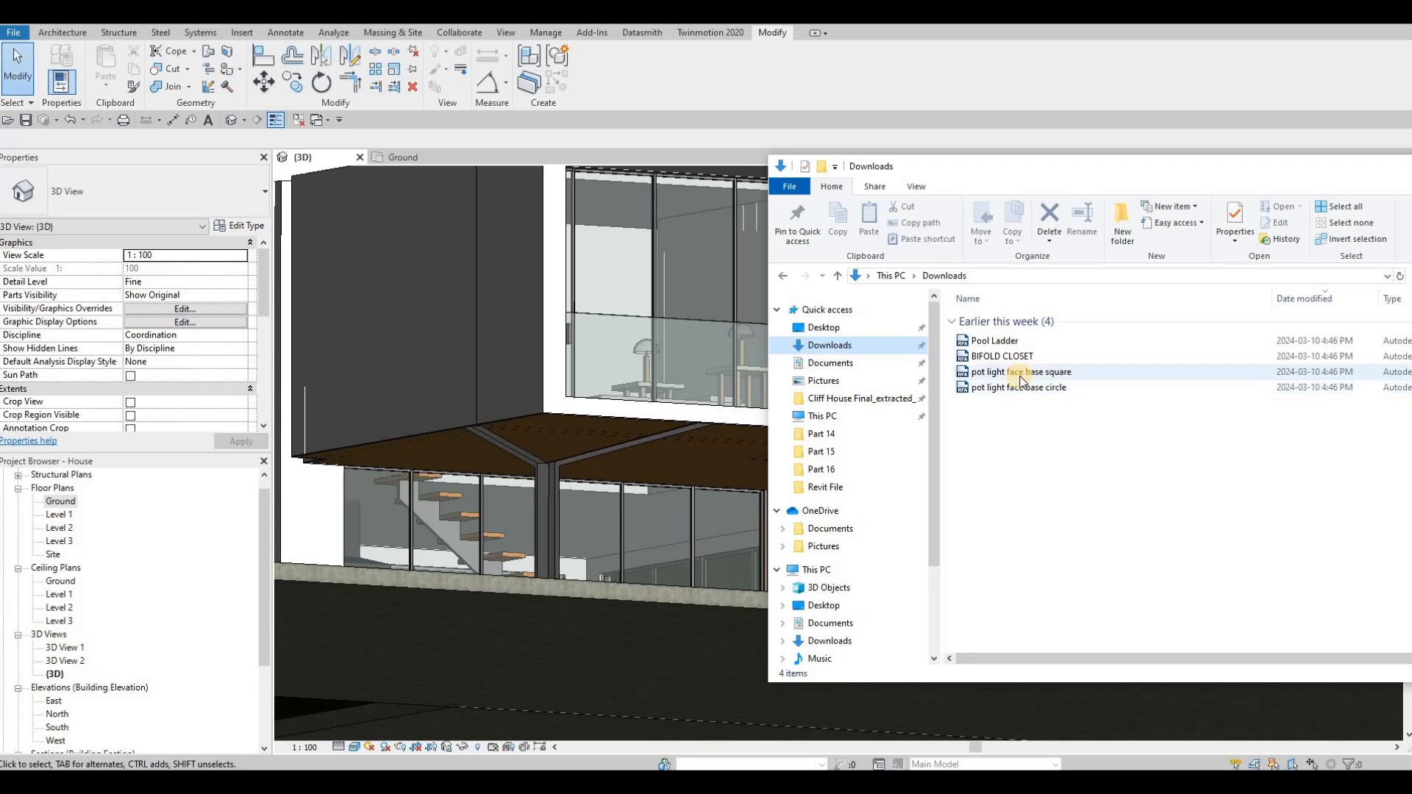
pyautogui.moveTo(963, 371); pyautogui.dragTo(723, 462)
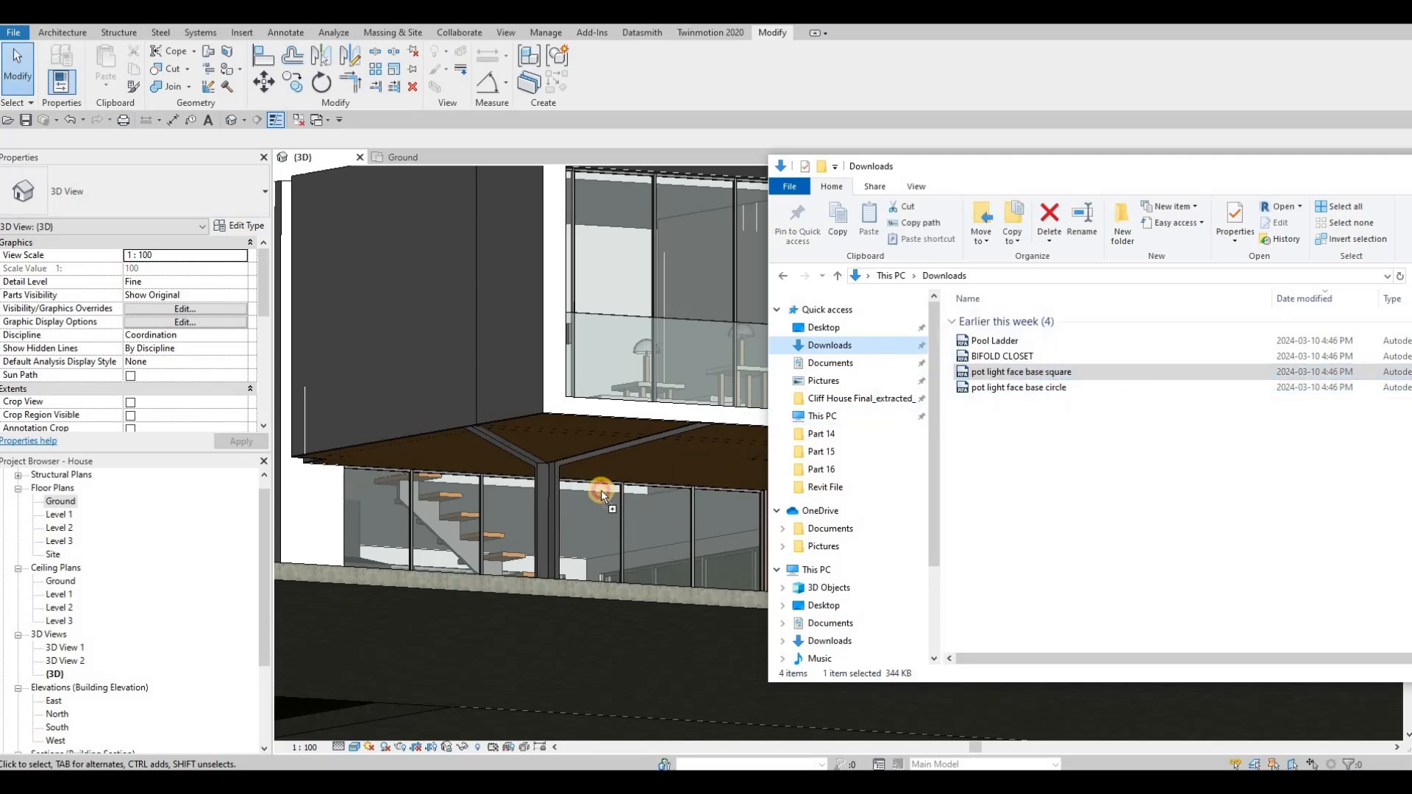
# Step: Place a square pot light on the brown front soffit near the angled column and one on the adjacent front balcony's ceiling
pyautogui.scroll(3, 561, 433)
pyautogui.scroll(1, 563, 416)
pyautogui.click(557, 429)
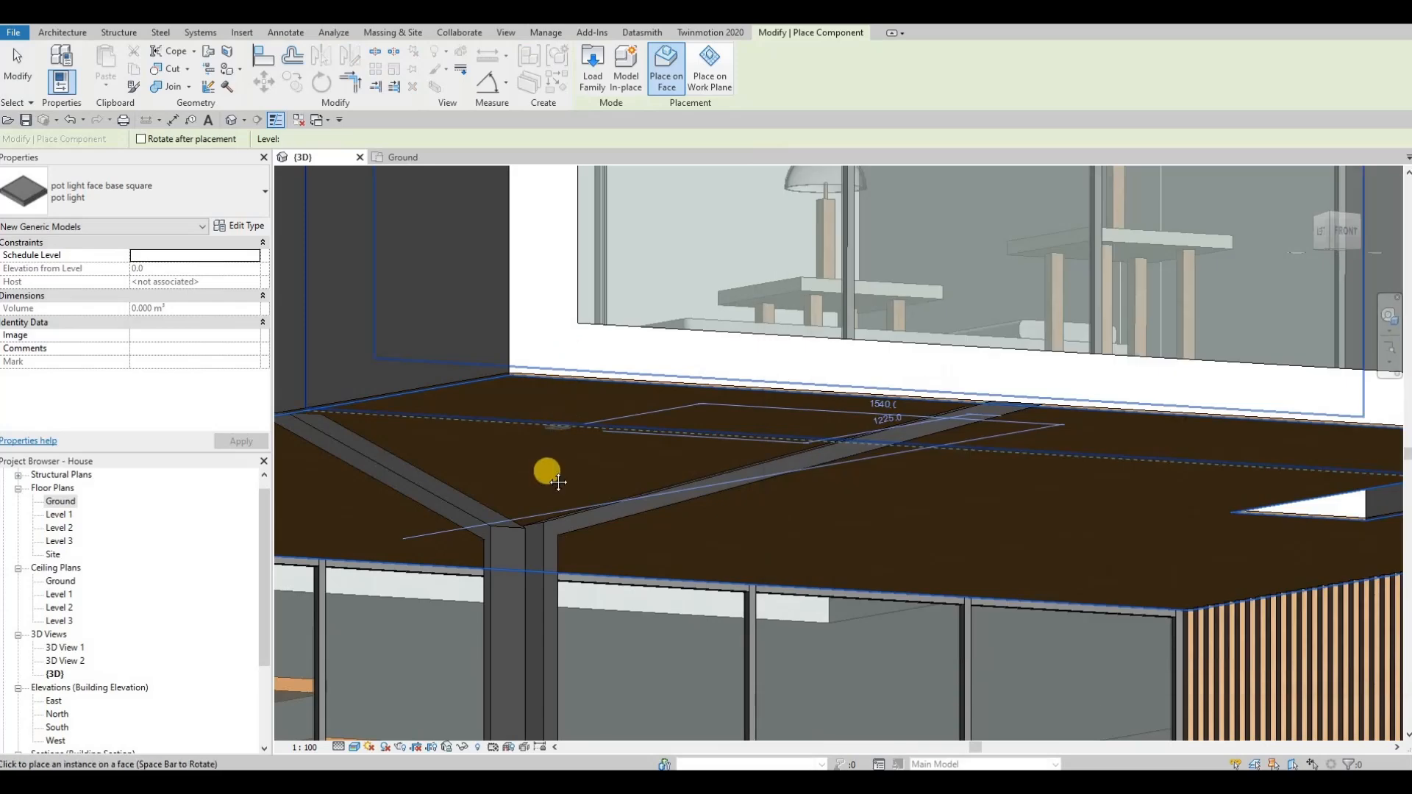
pyautogui.moveTo(596, 321); pyautogui.dragTo(577, 438, button='middle')
pyautogui.scroll(-1, 589, 518)
pyautogui.scroll(-3, 590, 518)
pyautogui.moveTo(624, 191); pyautogui.dragTo(616, 368, button='middle')
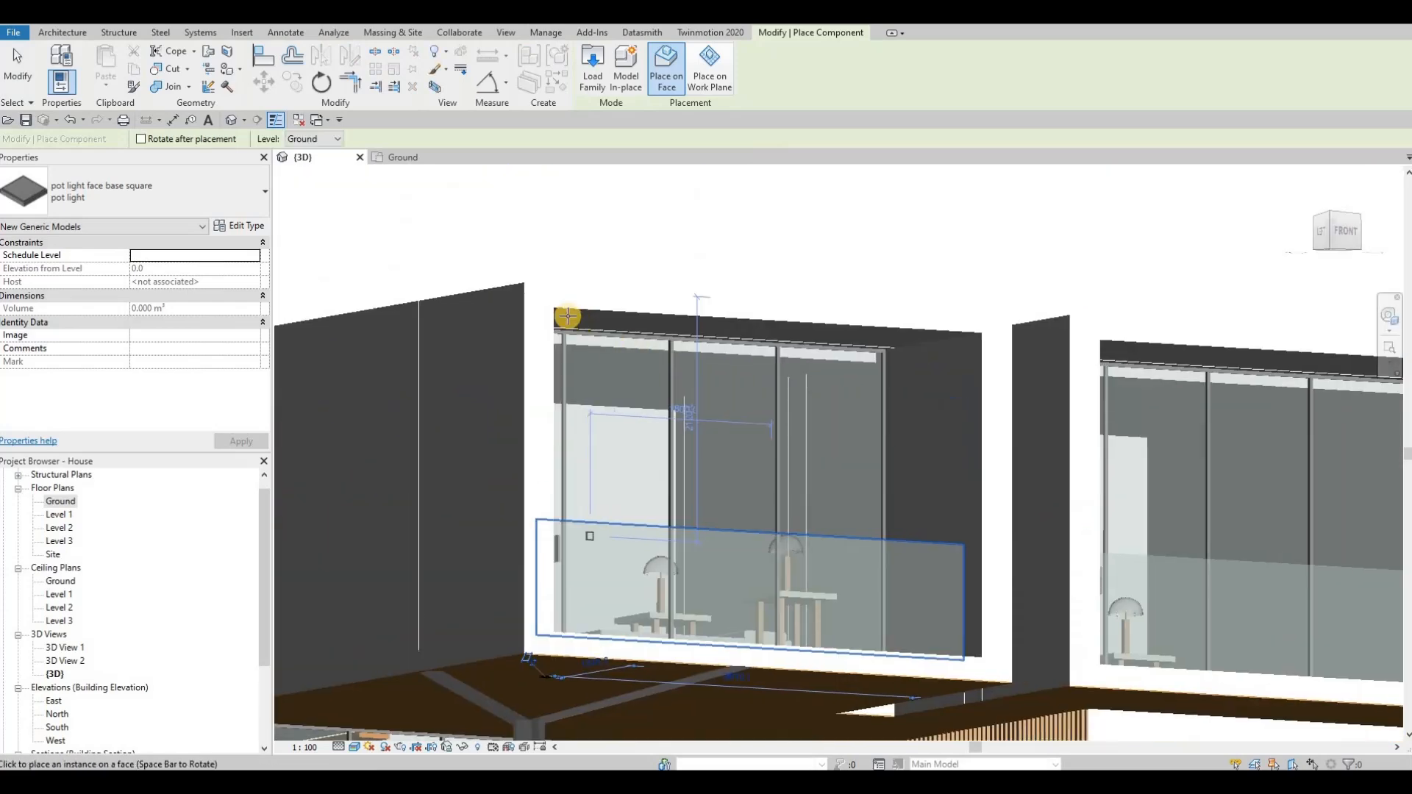
pyautogui.scroll(5, 566, 321)
pyautogui.click(562, 334)
# Step: Place a square pot light on the ceiling of the second front balcony, above the entrance
pyautogui.scroll(-4, 930, 378)
pyautogui.moveTo(993, 394); pyautogui.dragTo(801, 372, button='middle')
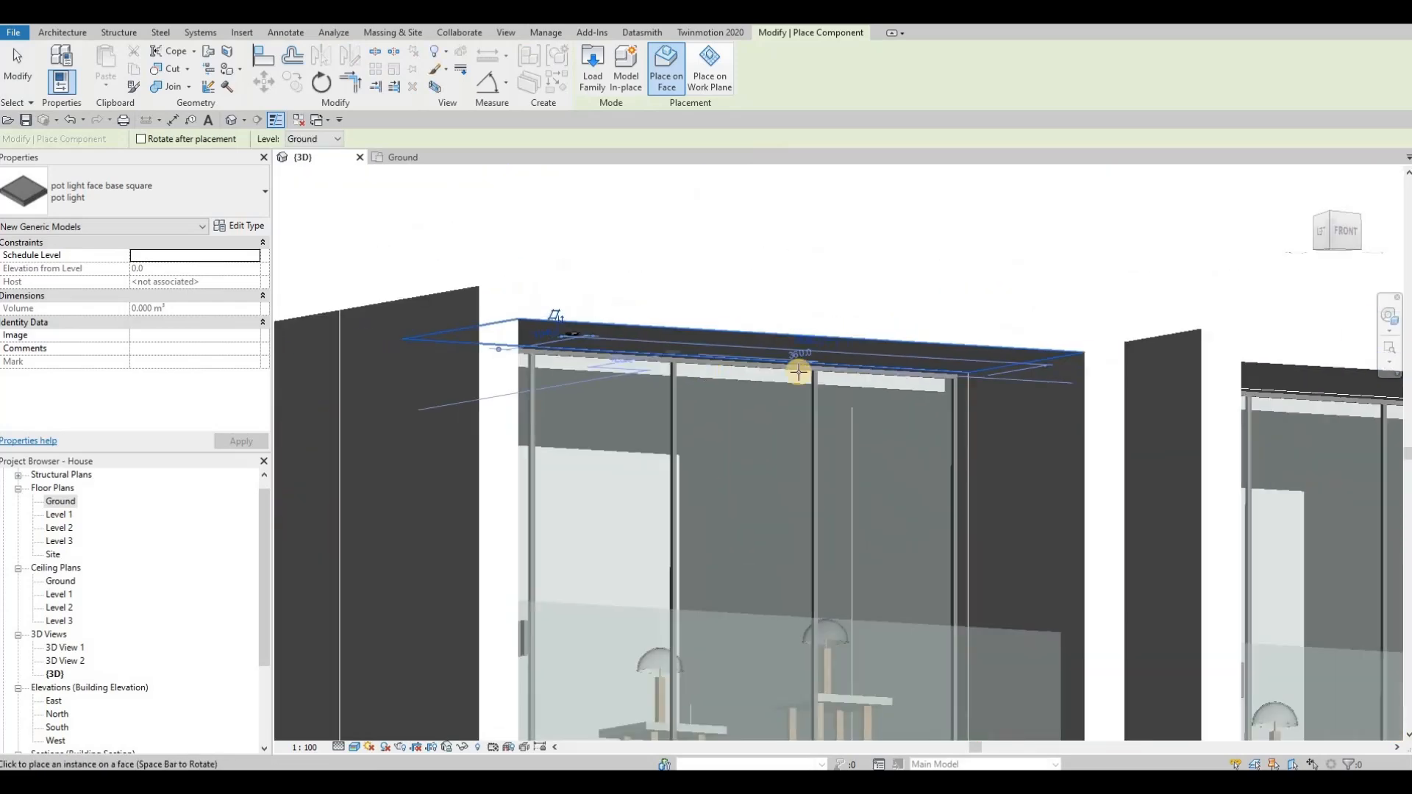
pyautogui.scroll(-2, 805, 371)
pyautogui.moveTo(947, 367); pyautogui.dragTo(670, 356, button='middle')
pyautogui.scroll(1, 862, 358)
pyautogui.scroll(4, 843, 359)
pyautogui.click(866, 360)
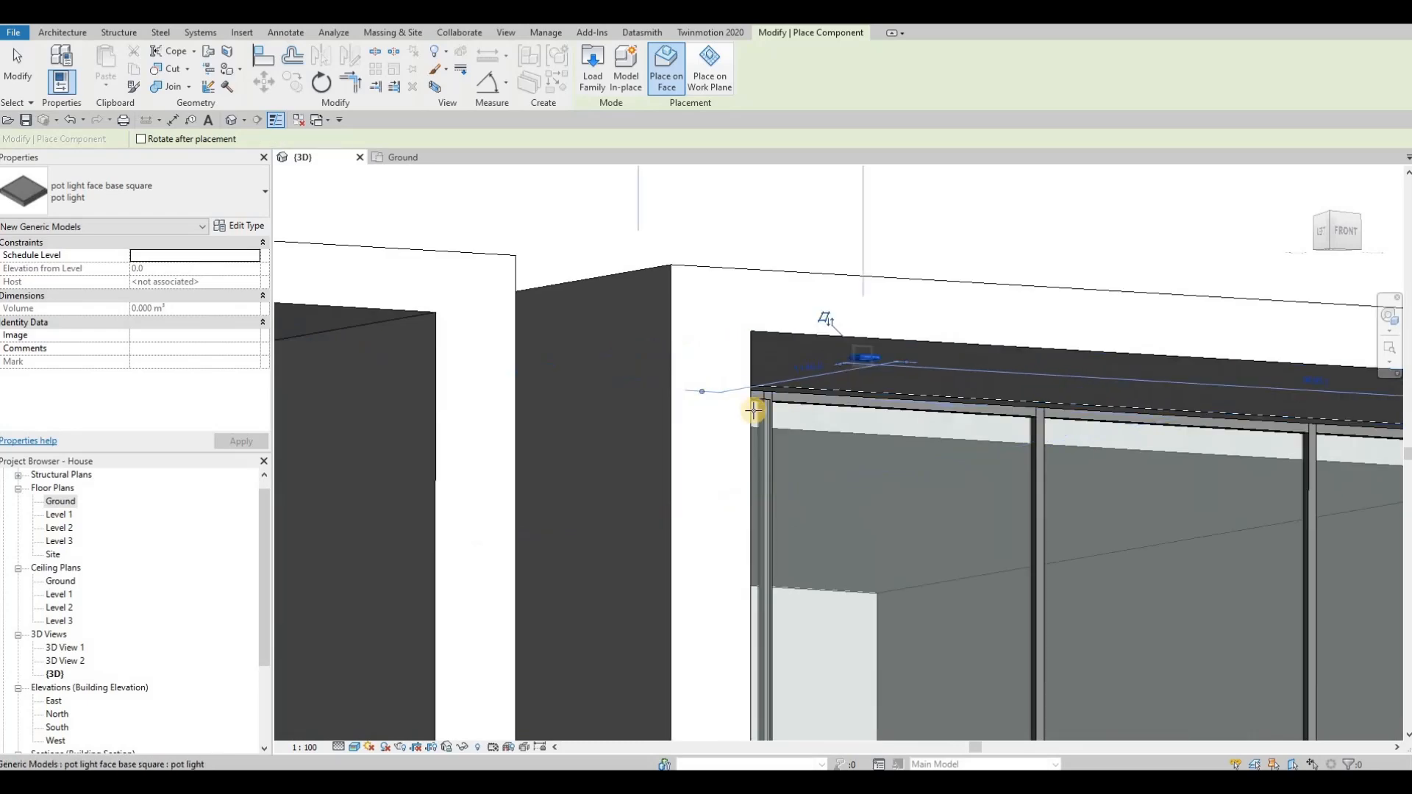
# Step: Place a square pot light on the underside of the low overhang at the rear of the house
pyautogui.scroll(-6, 627, 454)
pyautogui.keyDown('shift'); pyautogui.moveTo(628, 481); pyautogui.dragTo(875, 599, button='middle'); pyautogui.keyUp('shift')
pyautogui.keyDown('shift'); pyautogui.moveTo(723, 437); pyautogui.dragTo(857, 508, button='middle'); pyautogui.keyUp('shift')
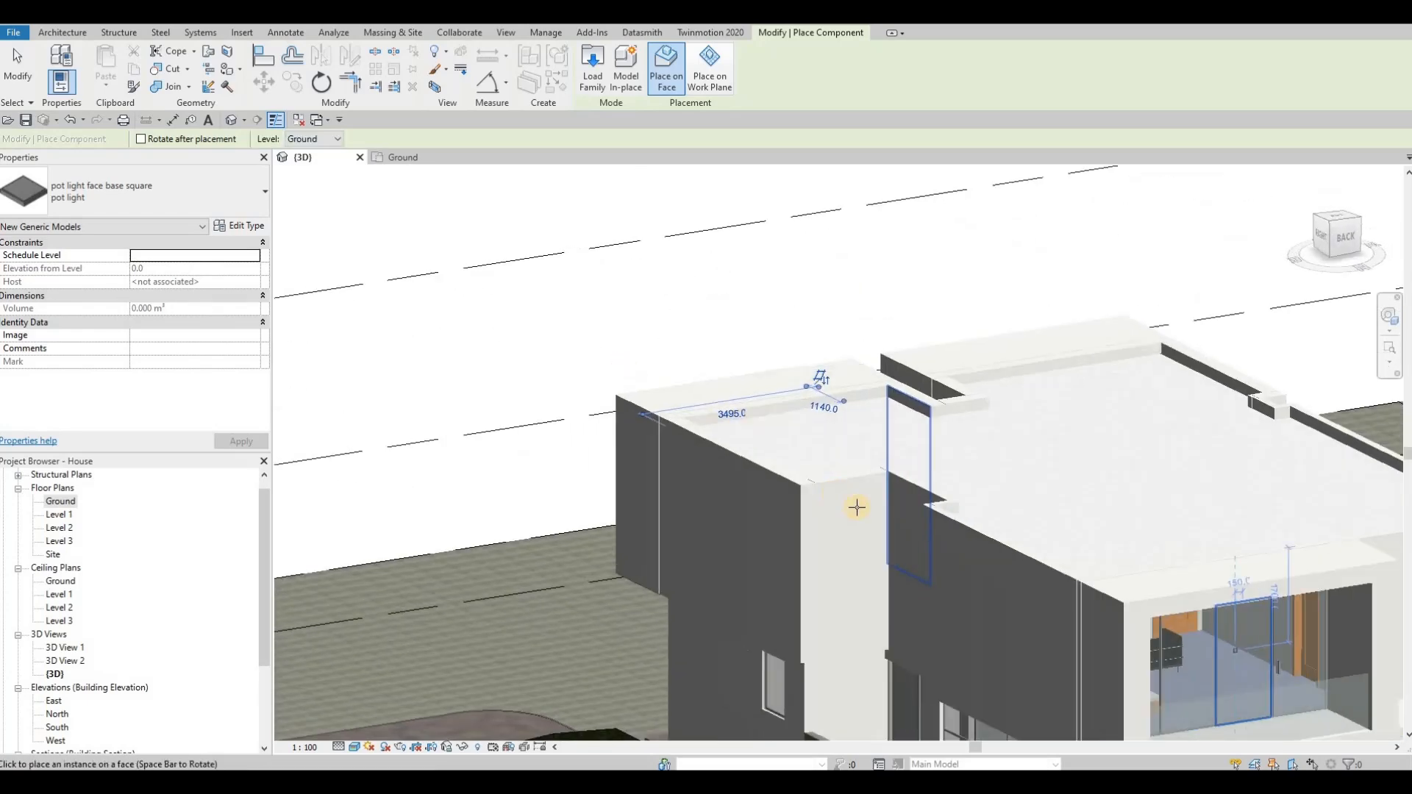
pyautogui.moveTo(1205, 706); pyautogui.dragTo(1006, 493, button='middle')
pyautogui.scroll(1, 936, 545)
pyautogui.keyDown('shift'); pyautogui.moveTo(1007, 444); pyautogui.dragTo(1073, 251, button='middle'); pyautogui.keyUp('shift')
pyautogui.scroll(2, 1066, 243)
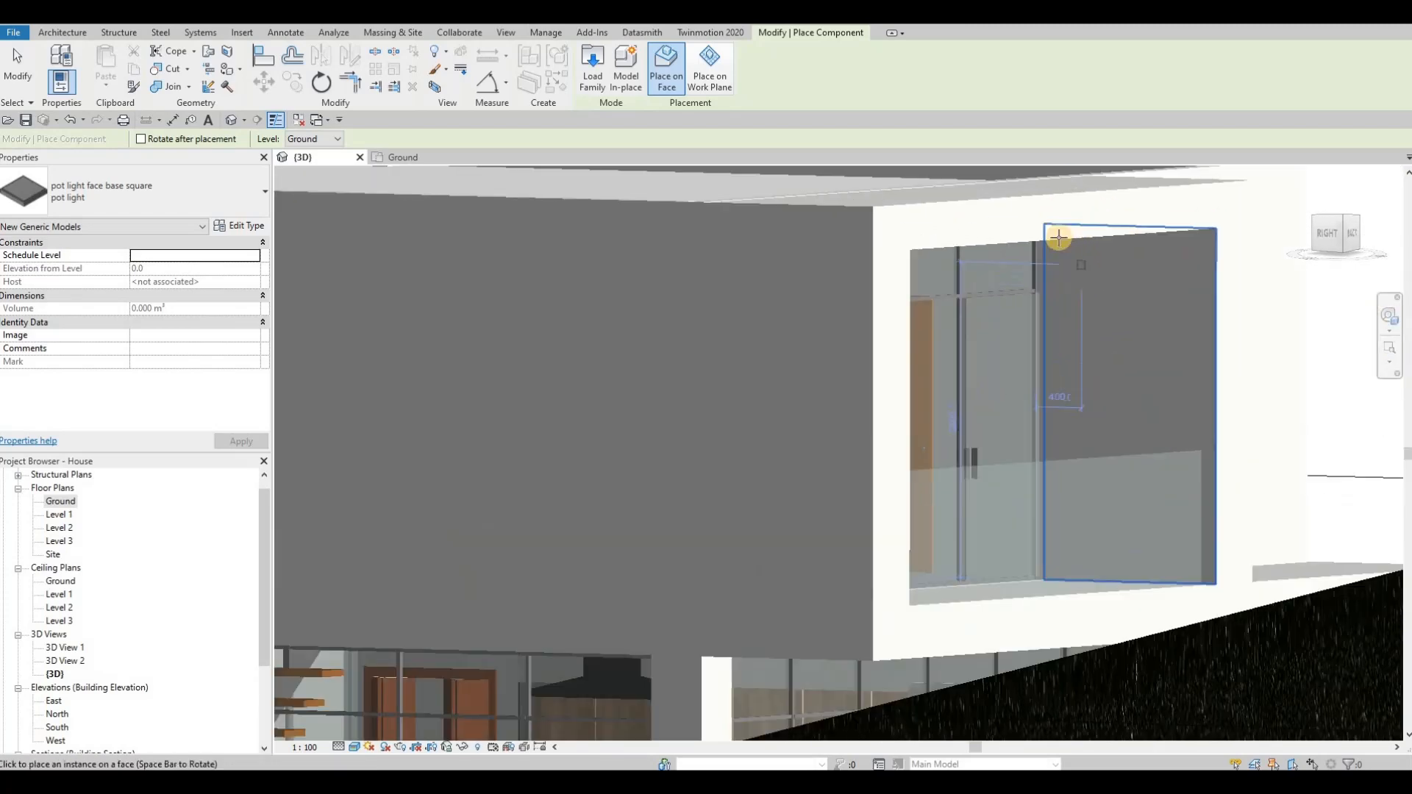
pyautogui.scroll(-2, 1024, 235)
pyautogui.scroll(4, 1024, 230)
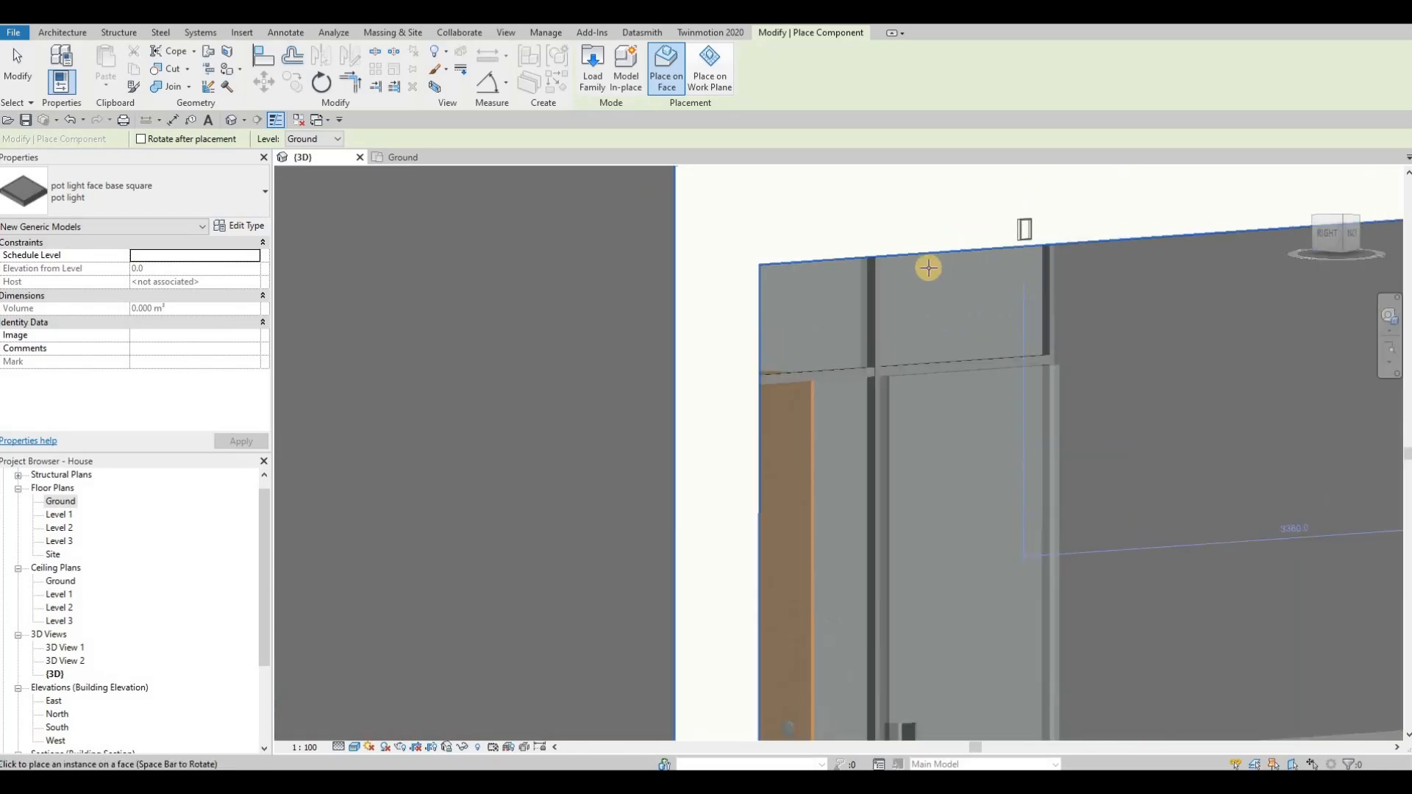
pyautogui.keyDown('shift'); pyautogui.moveTo(921, 342); pyautogui.dragTo(1103, 422, button='middle'); pyautogui.keyUp('shift')
pyautogui.scroll(2, 1177, 545)
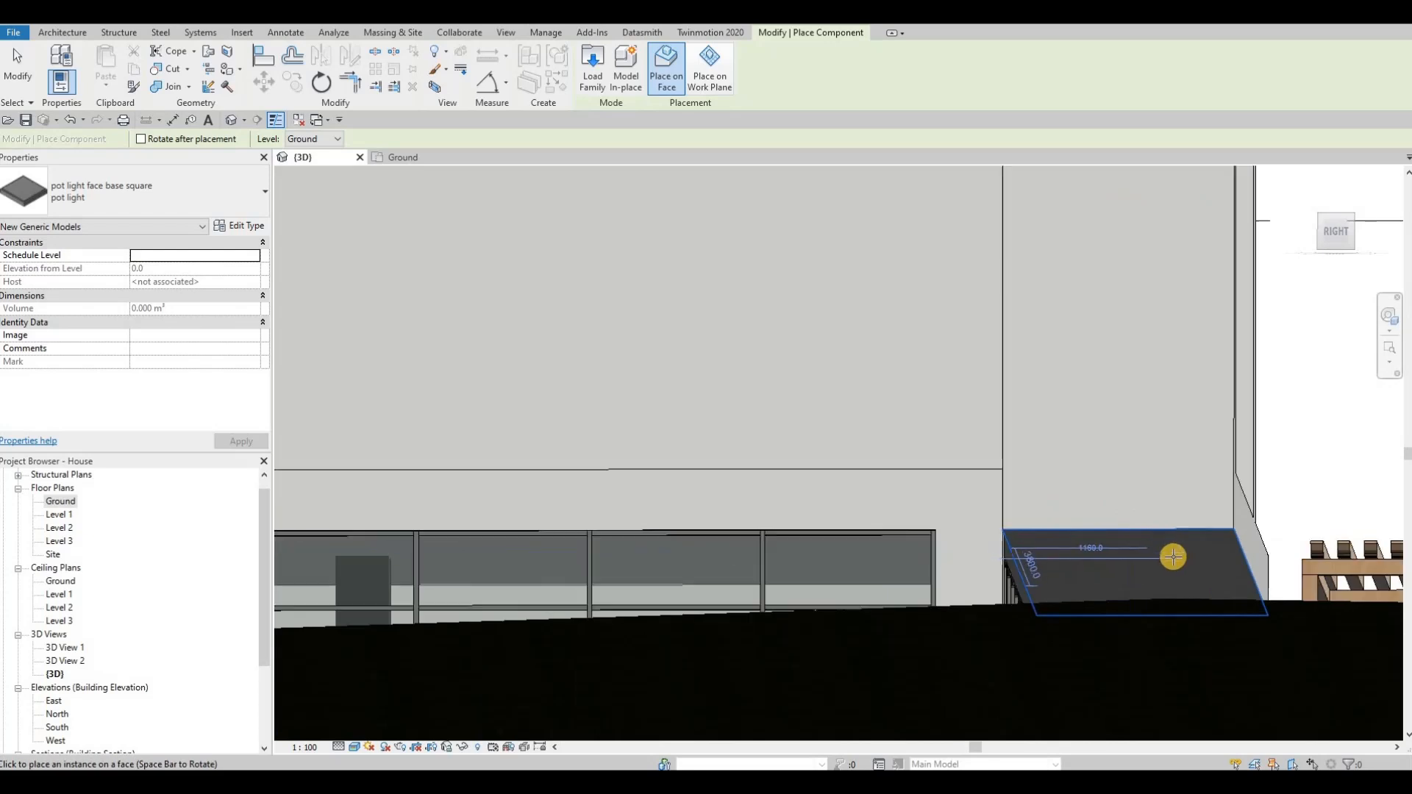
# Step: Place a square pot light on the ceiling of the upper rear balcony
pyautogui.moveTo(1183, 435); pyautogui.dragTo(1071, 491, button='middle')
pyautogui.keyDown('shift'); pyautogui.moveTo(1106, 397); pyautogui.dragTo(1090, 460, button='middle'); pyautogui.keyUp('shift')
pyautogui.moveTo(1094, 221); pyautogui.dragTo(1108, 293, button='middle')
pyautogui.scroll(1, 1056, 359)
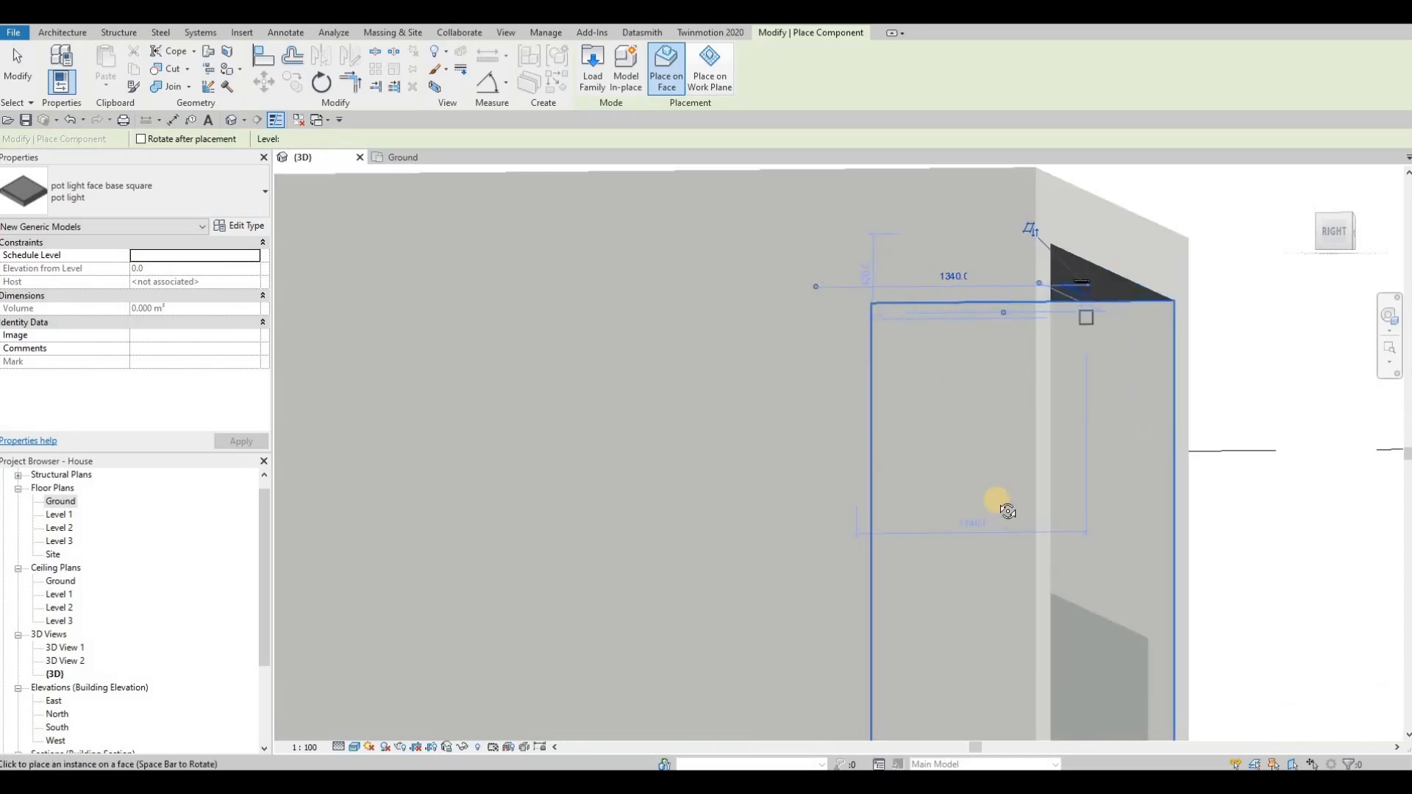
# Step: Examine the front soffit and balcony ceilings for pot light placement and end the component placement
pyautogui.scroll(-3, 992, 492)
pyautogui.keyDown('shift'); pyautogui.moveTo(958, 466); pyautogui.dragTo(906, 505, button='middle'); pyautogui.keyUp('shift')
pyautogui.scroll(-2, 978, 482)
pyautogui.keyDown('shift'); pyautogui.moveTo(983, 482); pyautogui.dragTo(1044, 422, button='middle'); pyautogui.keyUp('shift')
pyautogui.scroll(5, 1096, 412)
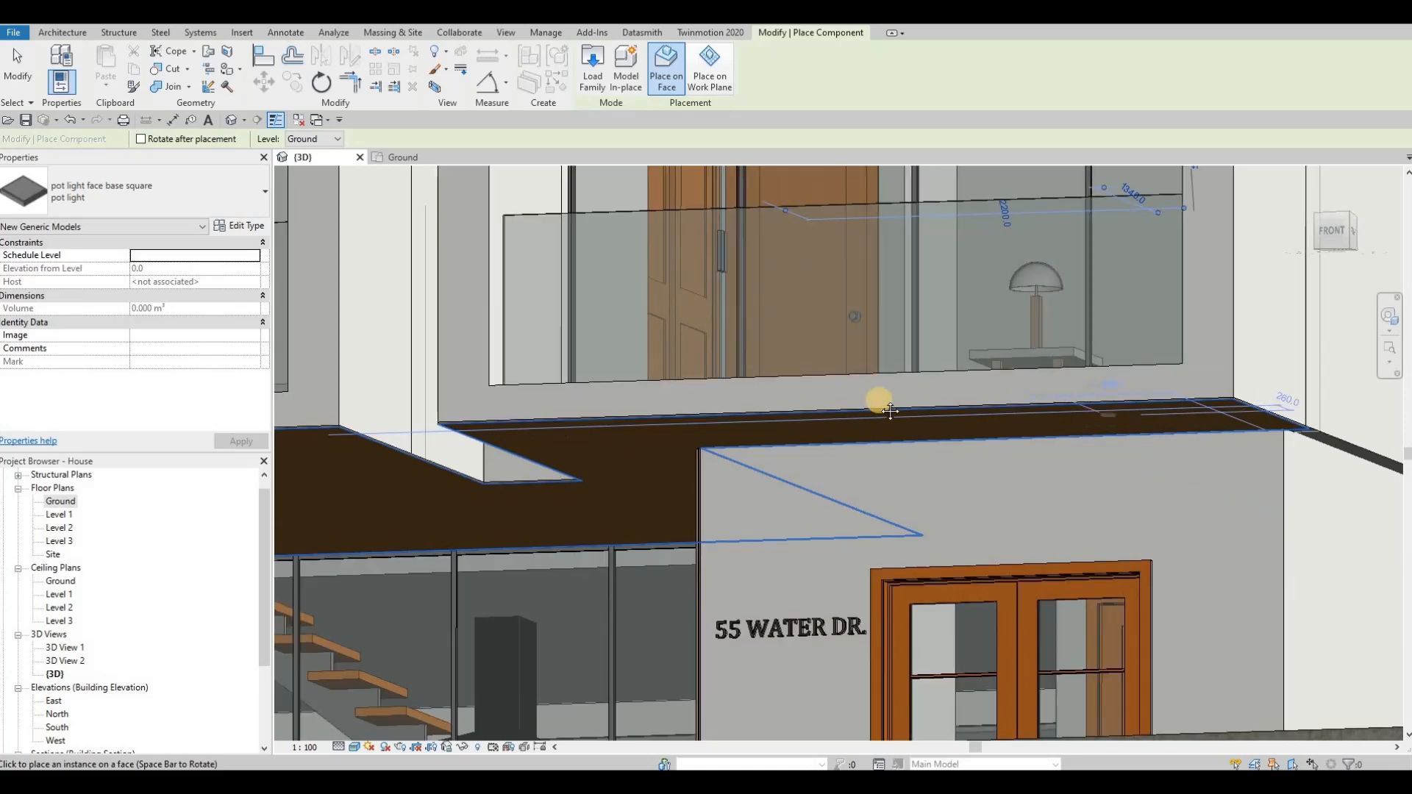
pyautogui.moveTo(474, 450); pyautogui.dragTo(774, 403, button='middle')
pyautogui.scroll(-1, 506, 426)
pyautogui.moveTo(506, 426); pyautogui.dragTo(773, 402, button='middle')
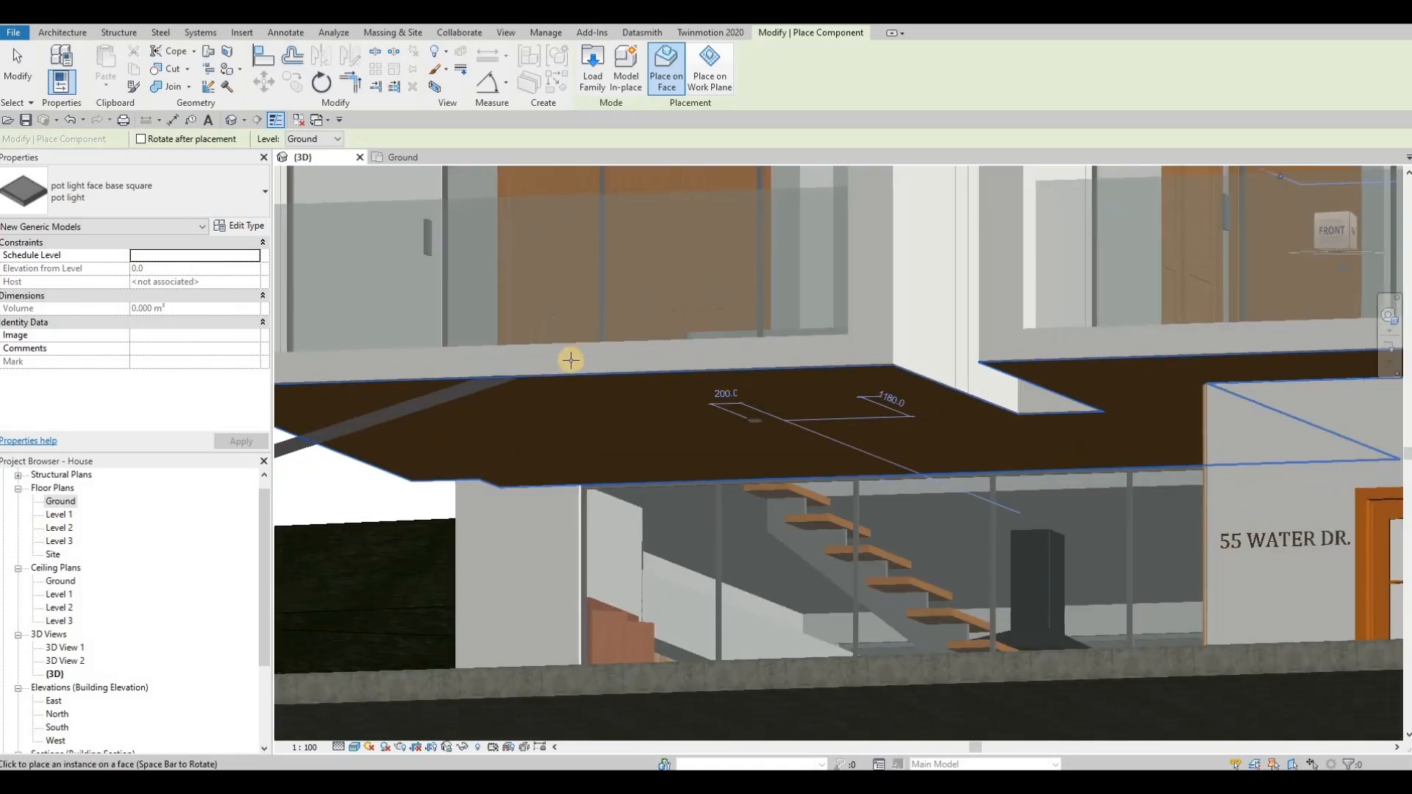
pyautogui.keyDown('shift'); pyautogui.moveTo(567, 356); pyautogui.dragTo(704, 395, button='middle'); pyautogui.keyUp('shift')
pyautogui.keyDown('shift'); pyautogui.moveTo(895, 355); pyautogui.dragTo(879, 362, button='middle'); pyautogui.keyUp('shift')
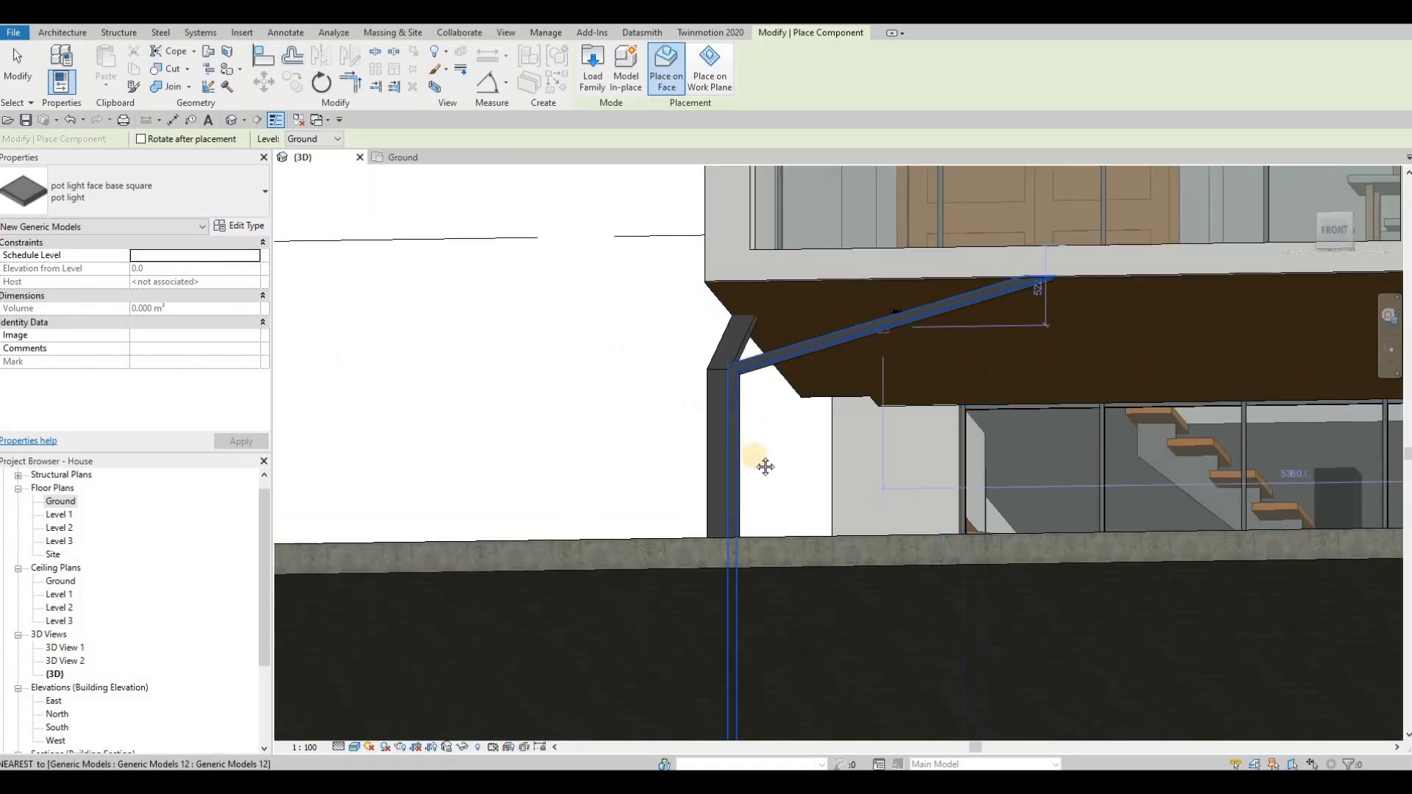
pyautogui.scroll(-3, 838, 438)
pyautogui.moveTo(838, 438); pyautogui.dragTo(635, 530, button='middle')
pyautogui.press('Escape')
pyautogui.press('Escape')
pyautogui.press('Escape')
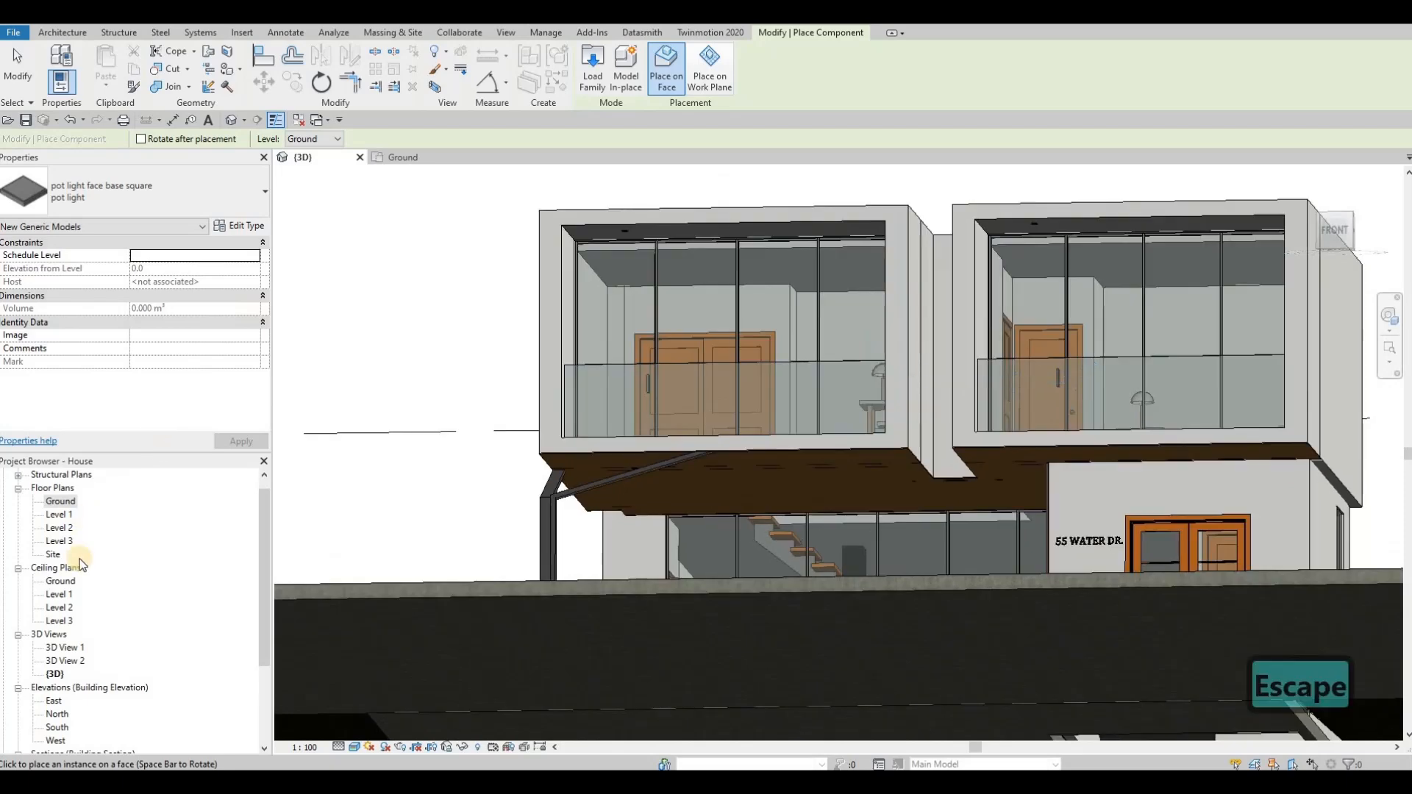
# Step: In the Level 1 ceiling plan, move the pot light toward the rear overhang's corner, about 3960 mm and 820 mm from the gridlines
pyautogui.doubleClick(64, 595)
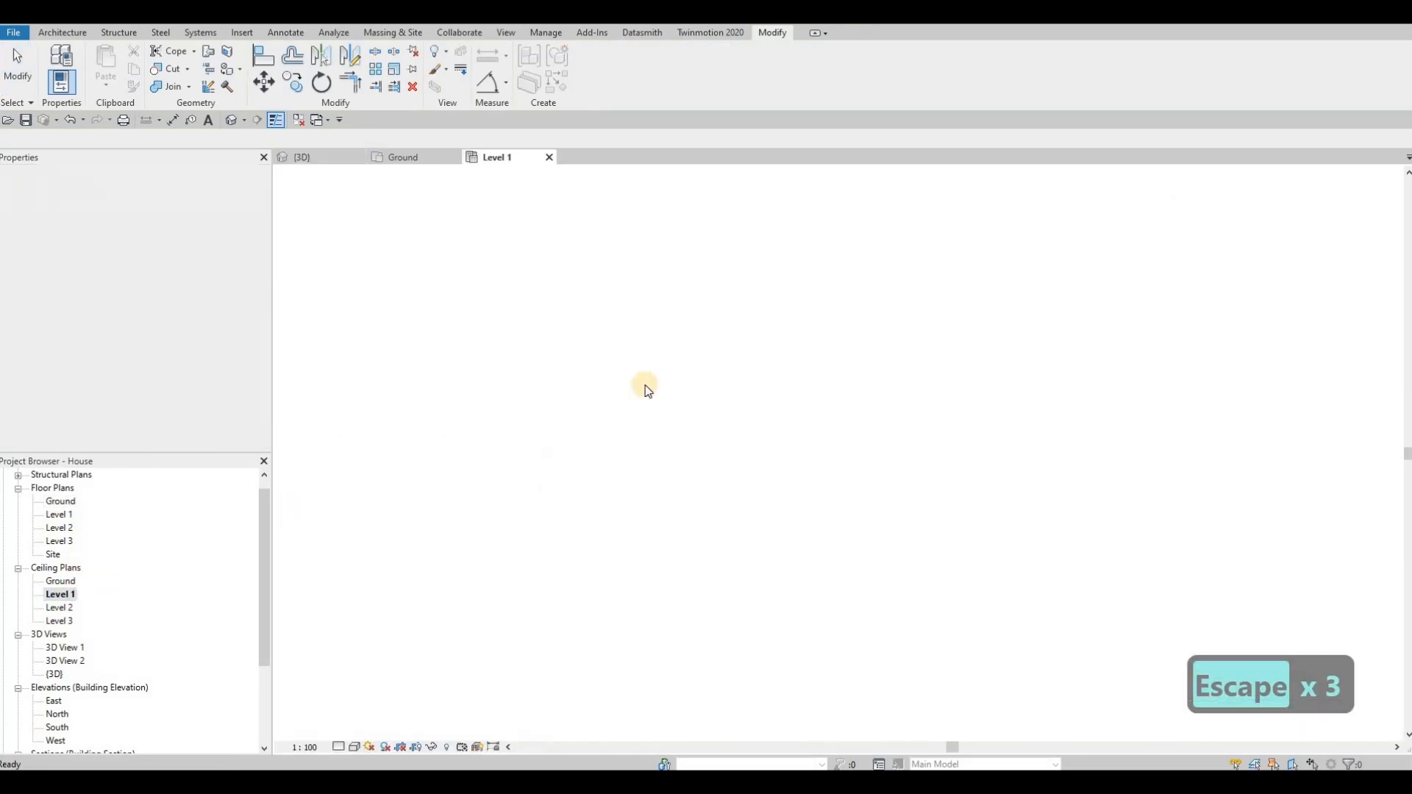
pyautogui.scroll(5, 821, 519)
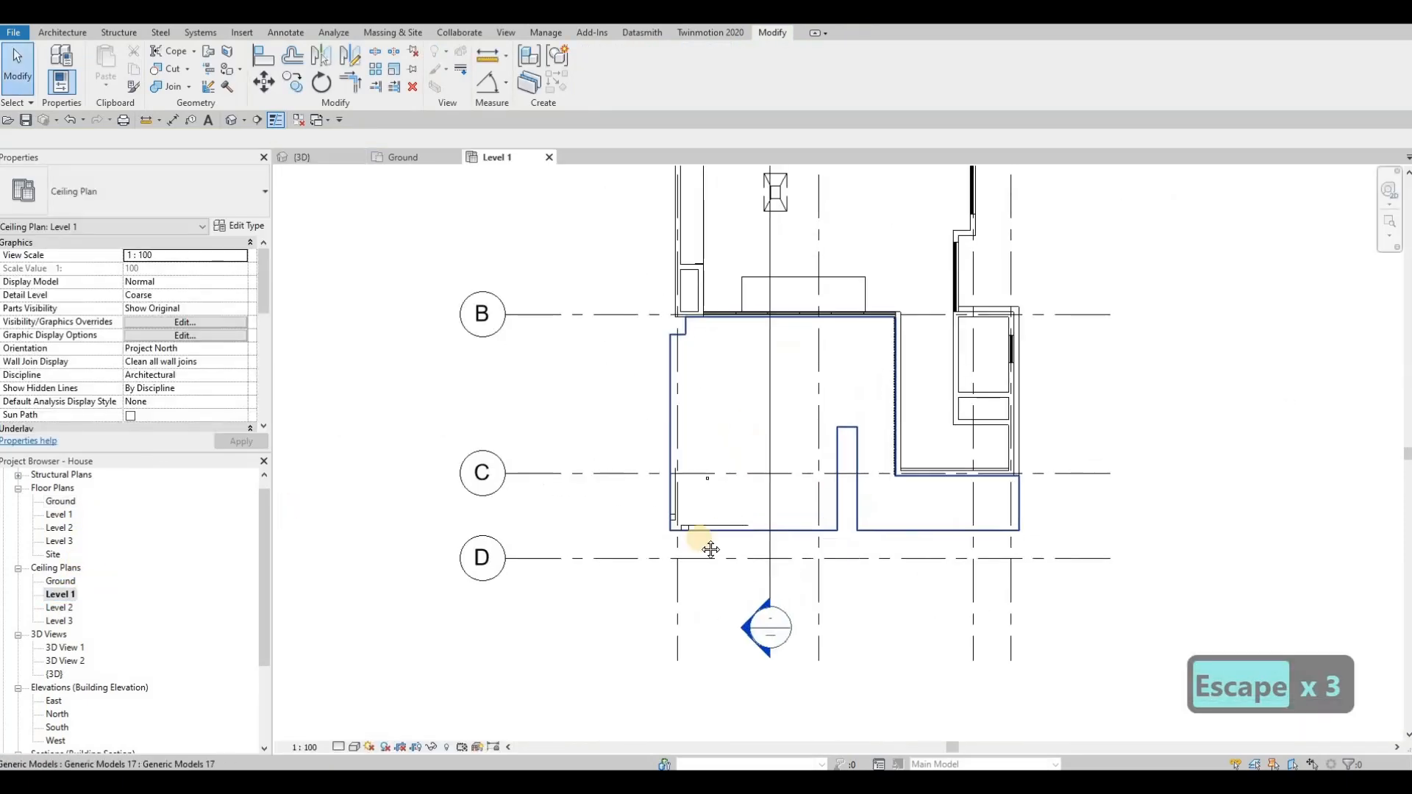
pyautogui.scroll(-3, 703, 411)
pyautogui.scroll(5, 802, 298)
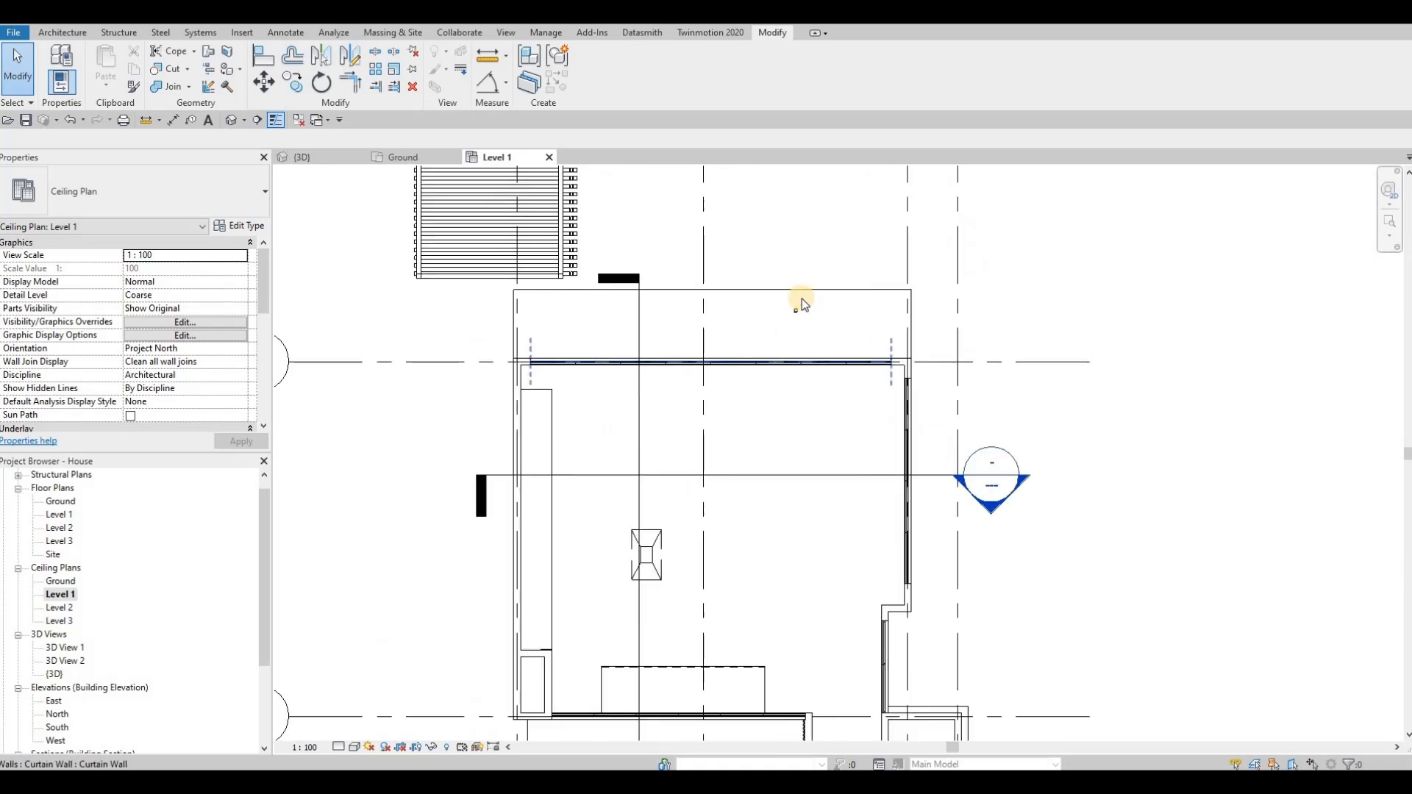
pyautogui.scroll(3, 794, 317)
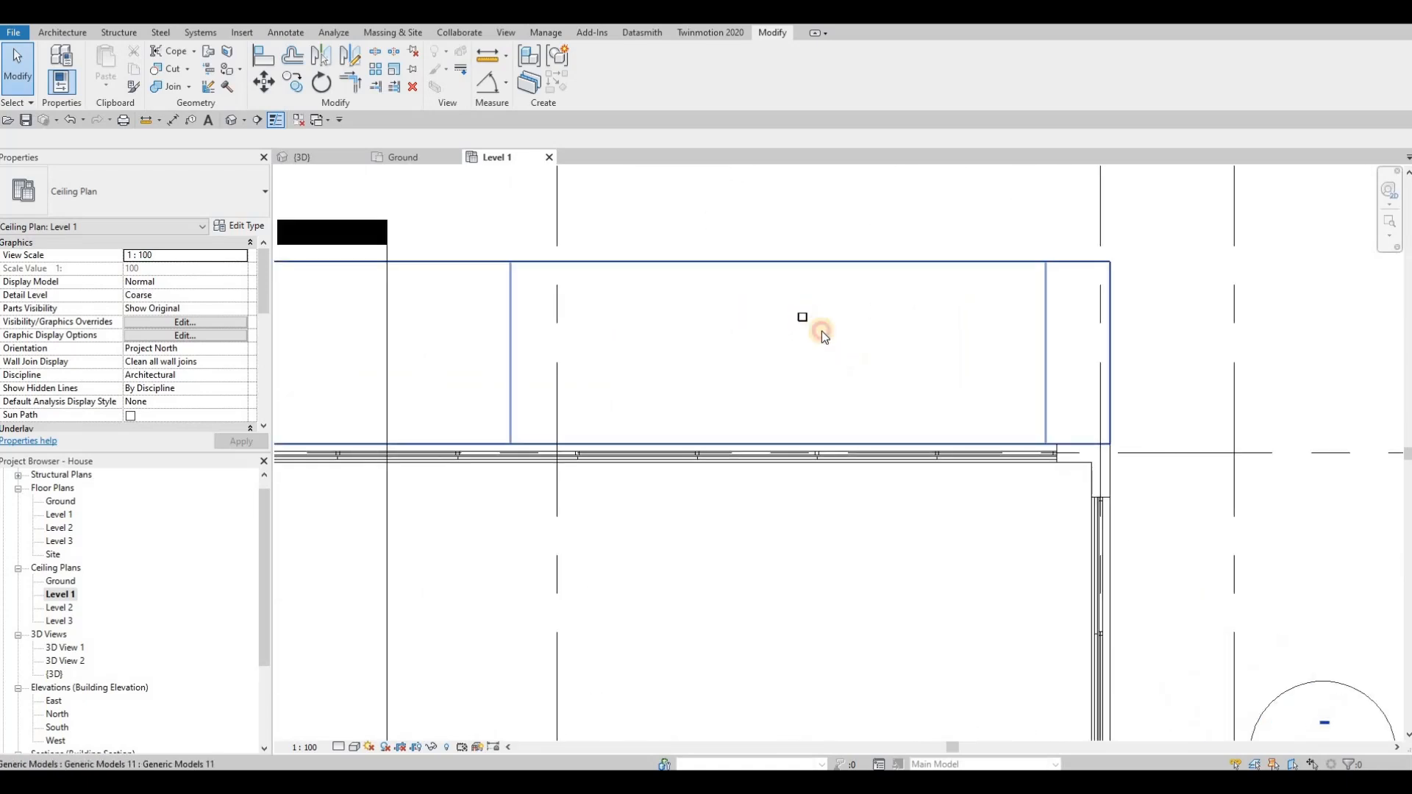
pyautogui.click(808, 318)
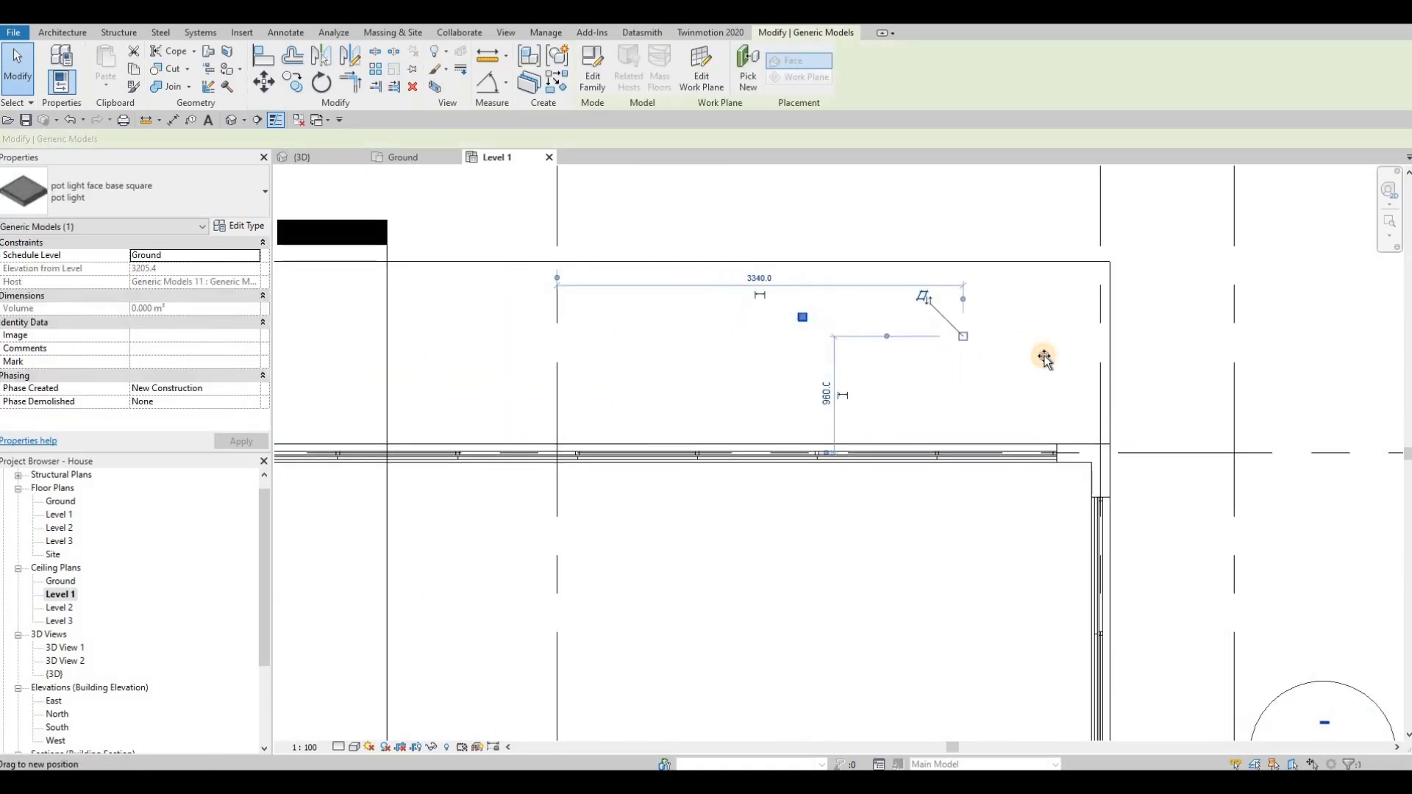
pyautogui.moveTo(1044, 358); pyautogui.dragTo(1045, 357)
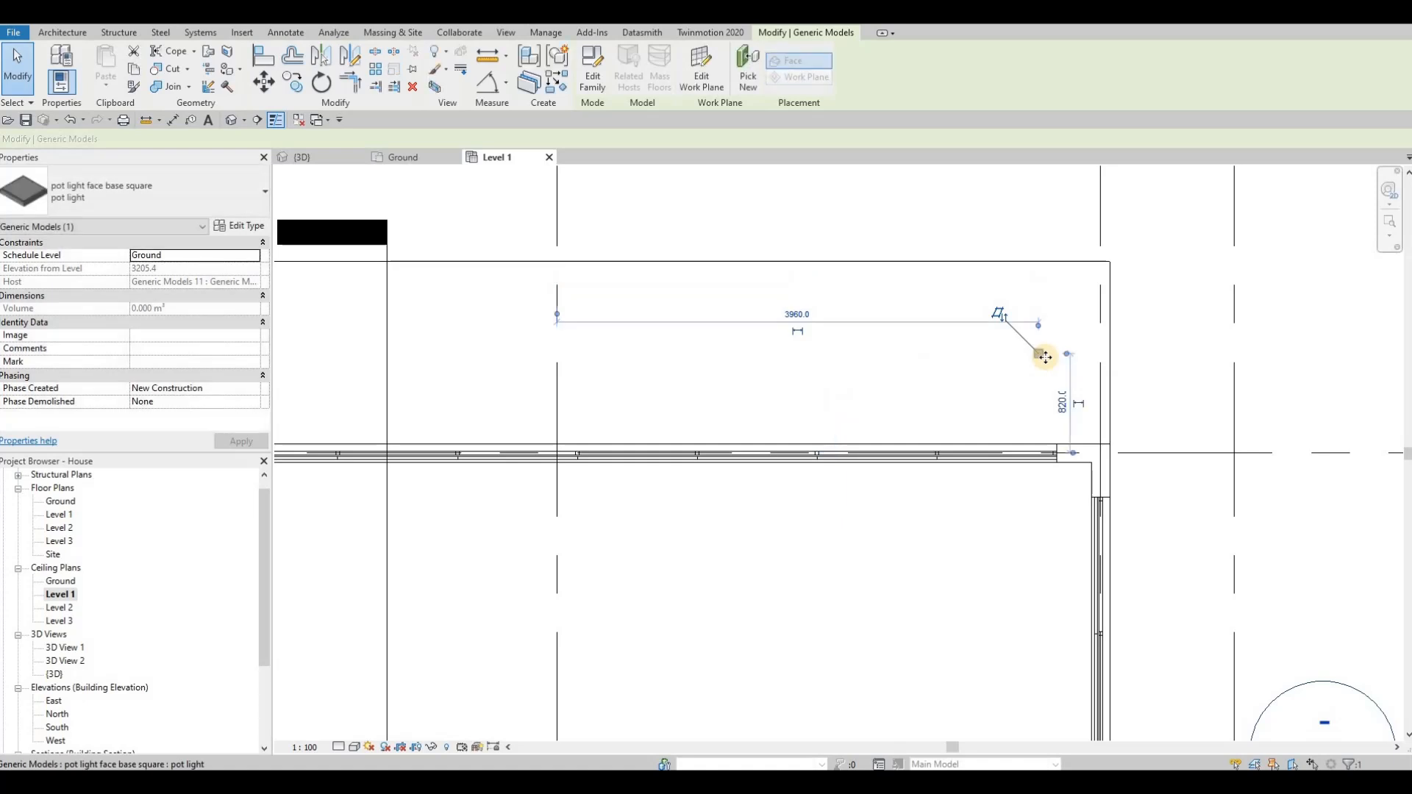
# Step: Copy the pot light 1000 mm horizontally along the rear overhang, away from its corner
pyautogui.press('c')
pyautogui.press('o')
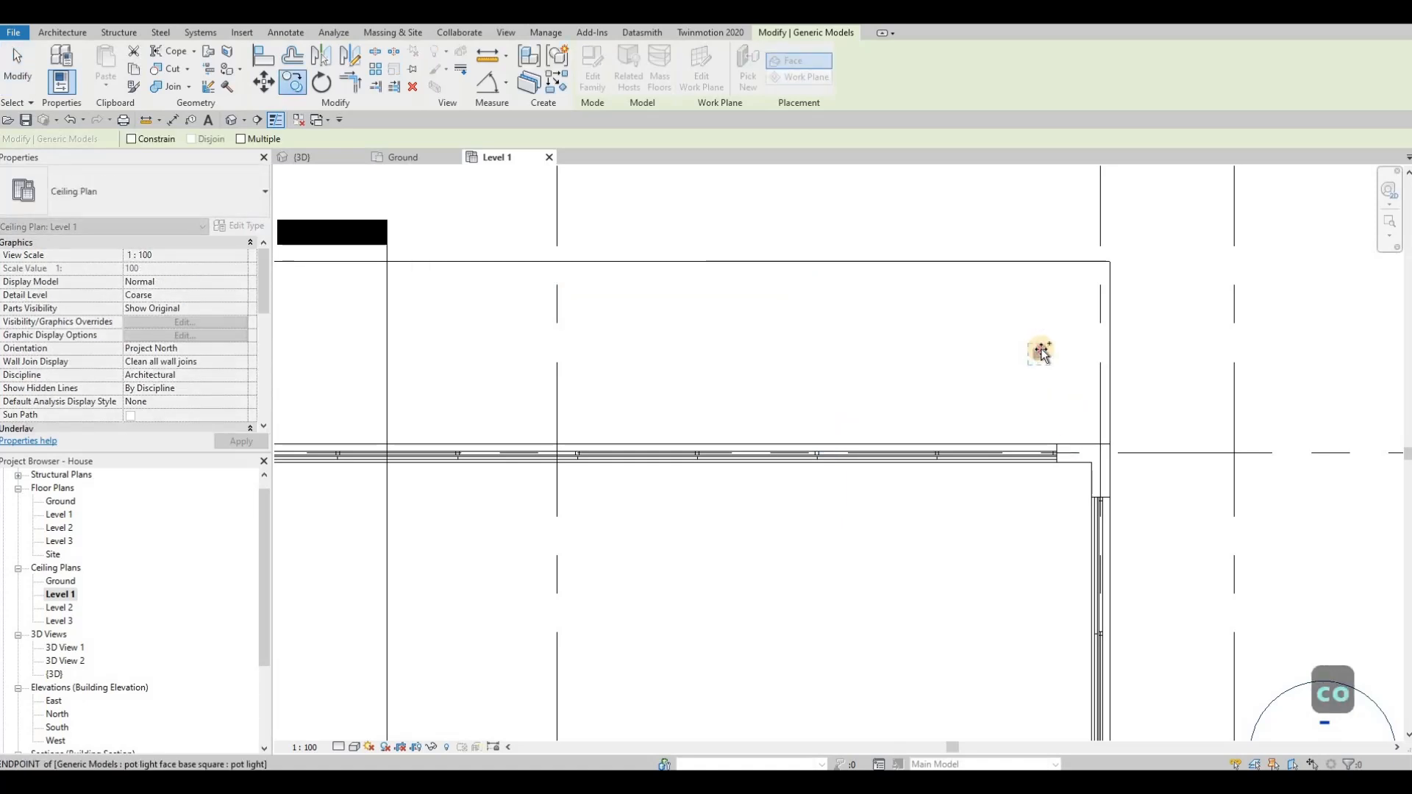
pyautogui.scroll(2, 1040, 352)
pyautogui.scroll(-2, 838, 342)
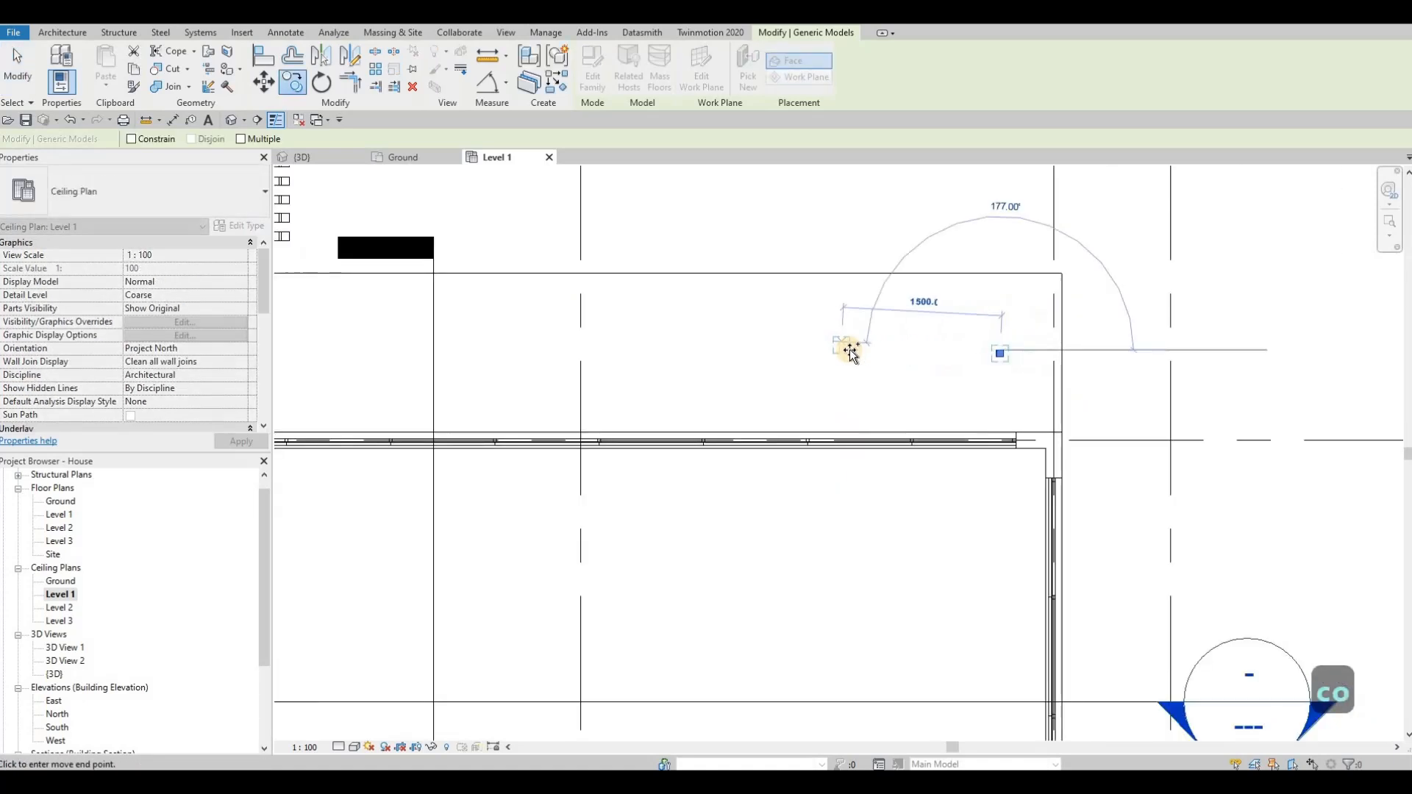
pyautogui.write('000')
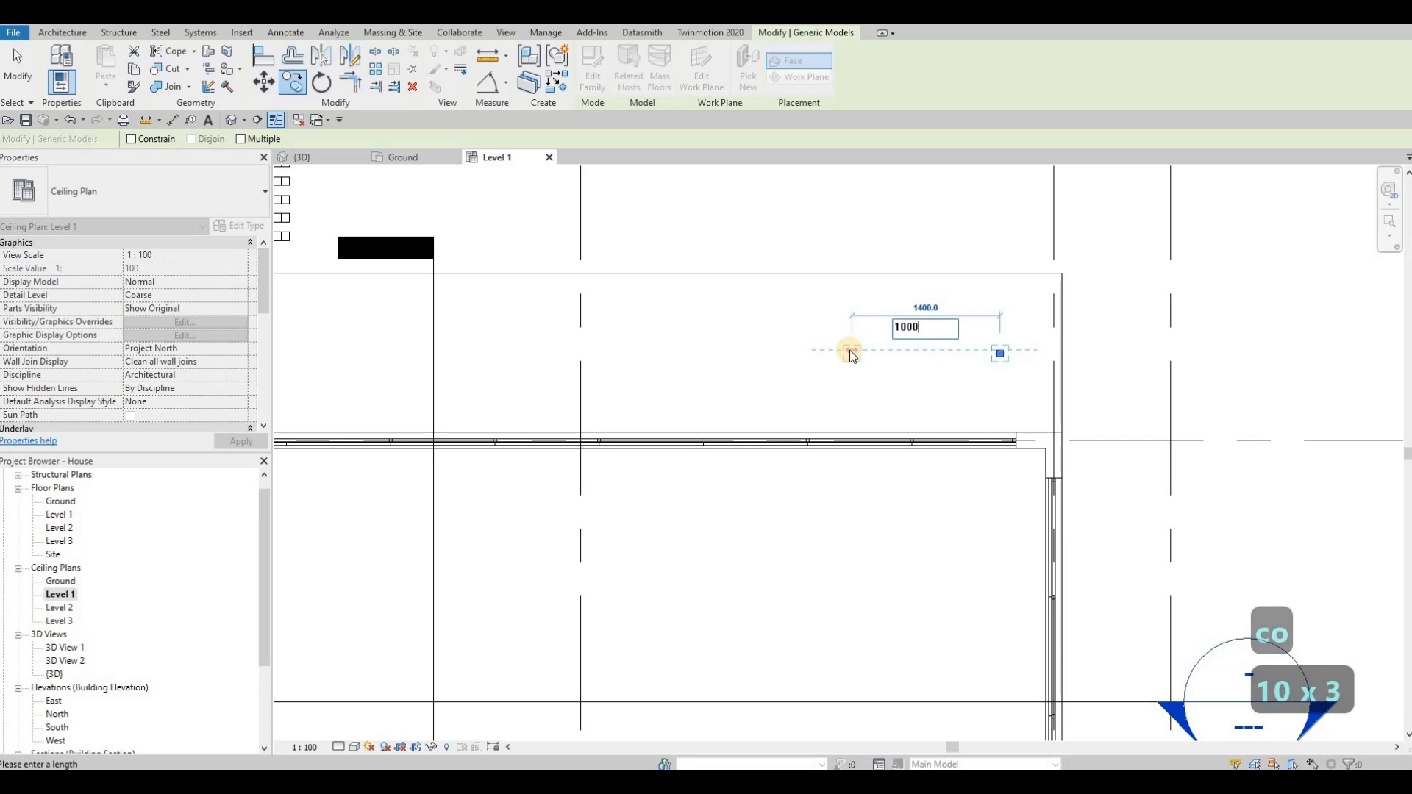
pyautogui.press('Return')
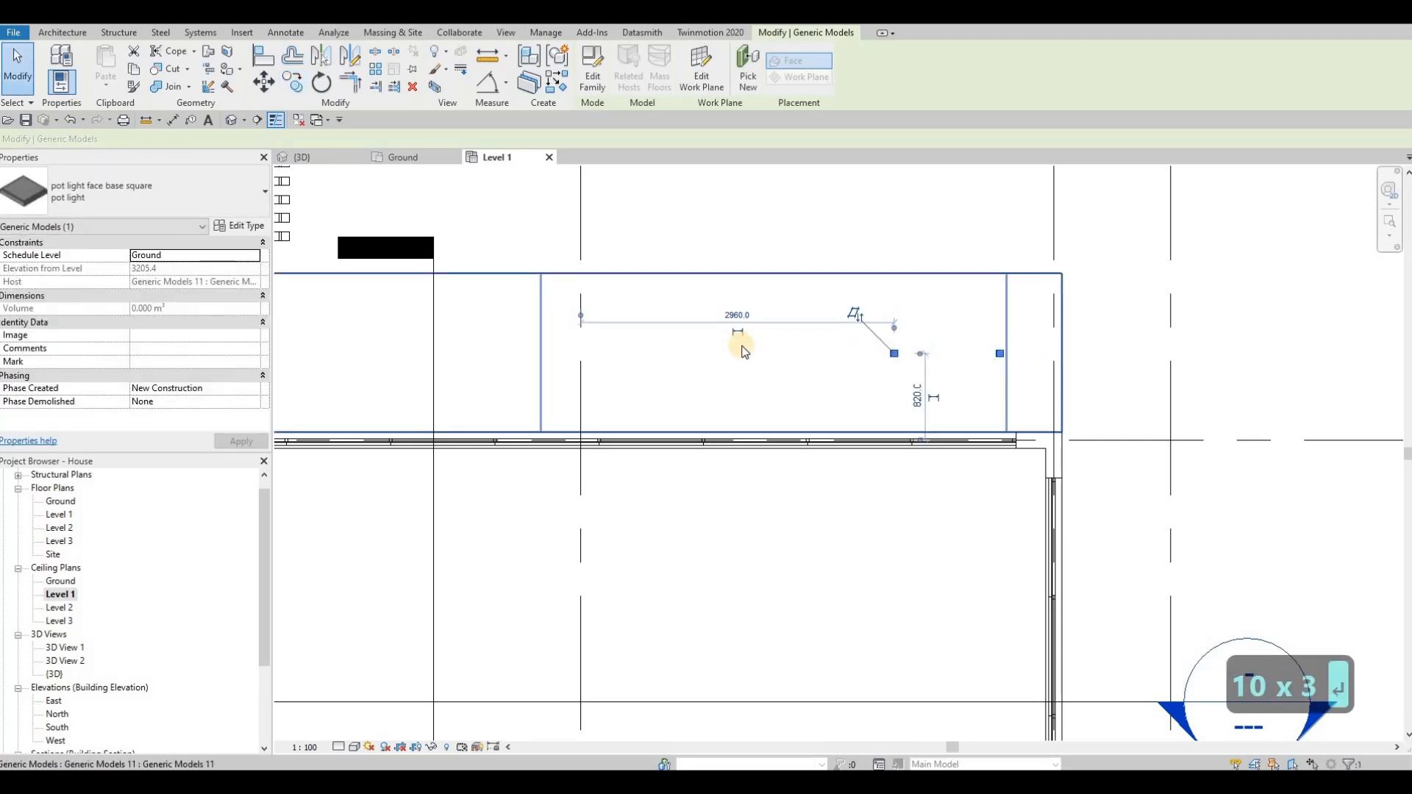
# Step: Use multiple copying to add seven more pot lights along the rear overhang at 1000 mm spacing
pyautogui.press('c')
pyautogui.click(895, 358)
pyautogui.scroll(3, 897, 345)
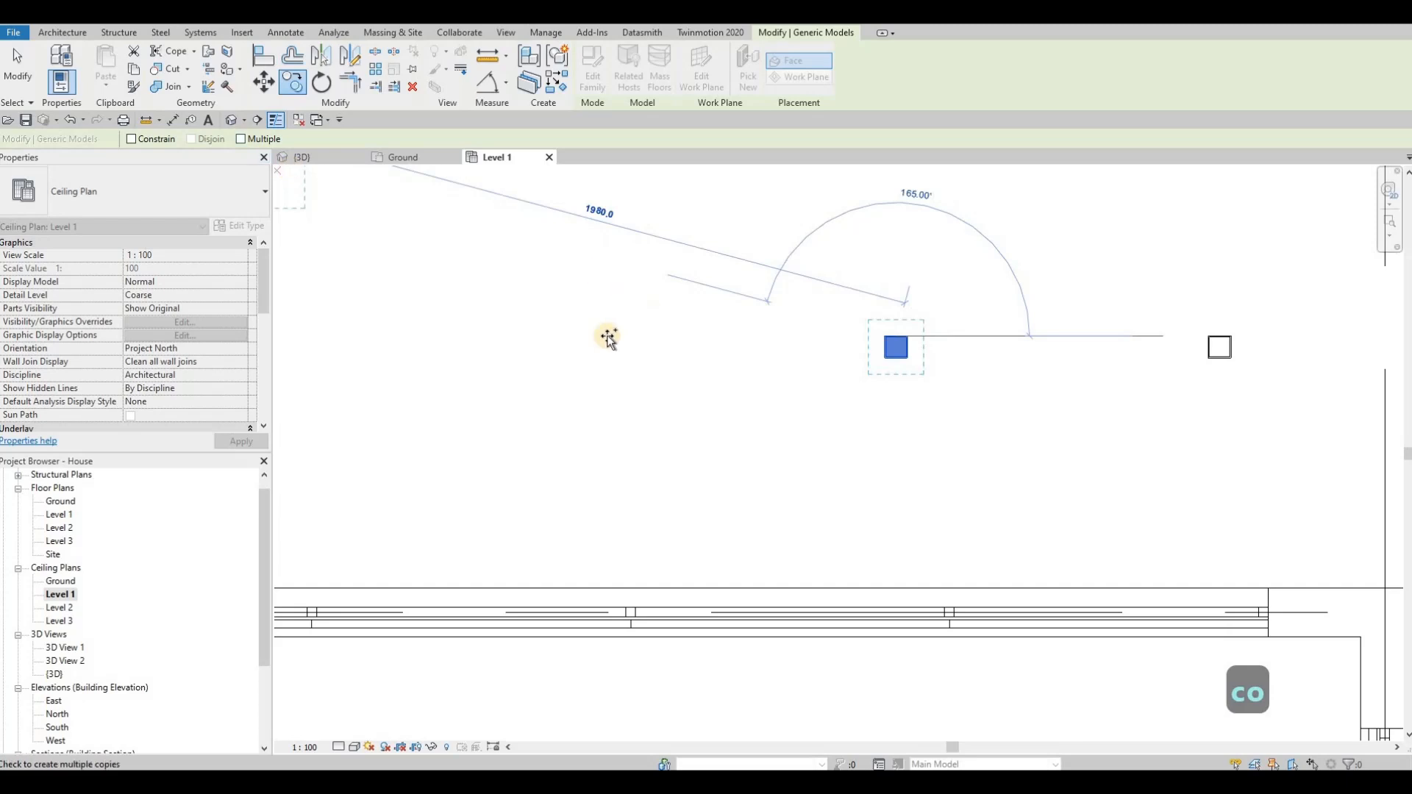
pyautogui.scroll(-4, 673, 344)
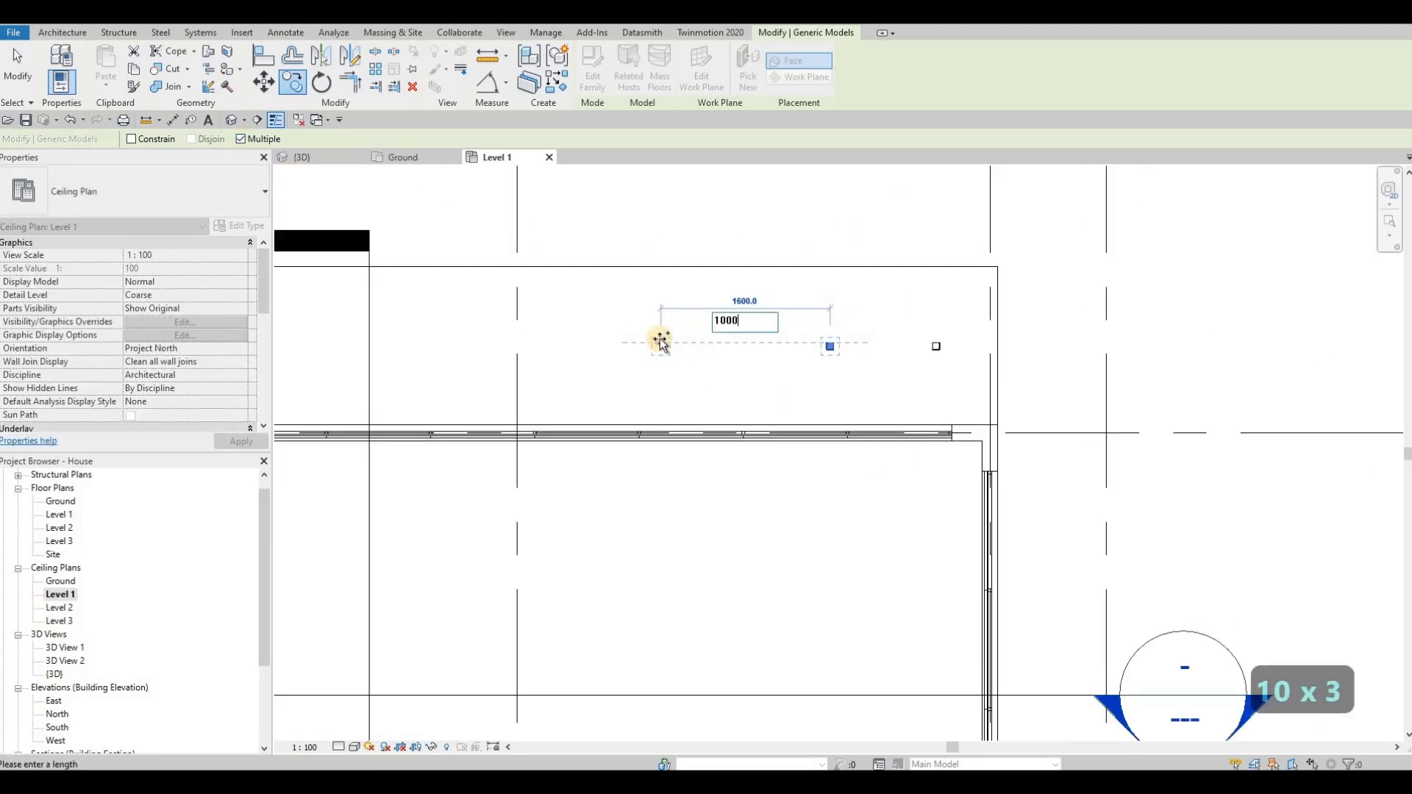
pyautogui.press('Return')
pyautogui.scroll(-3, 671, 341)
pyautogui.moveTo(588, 352); pyautogui.dragTo(795, 361, button='middle')
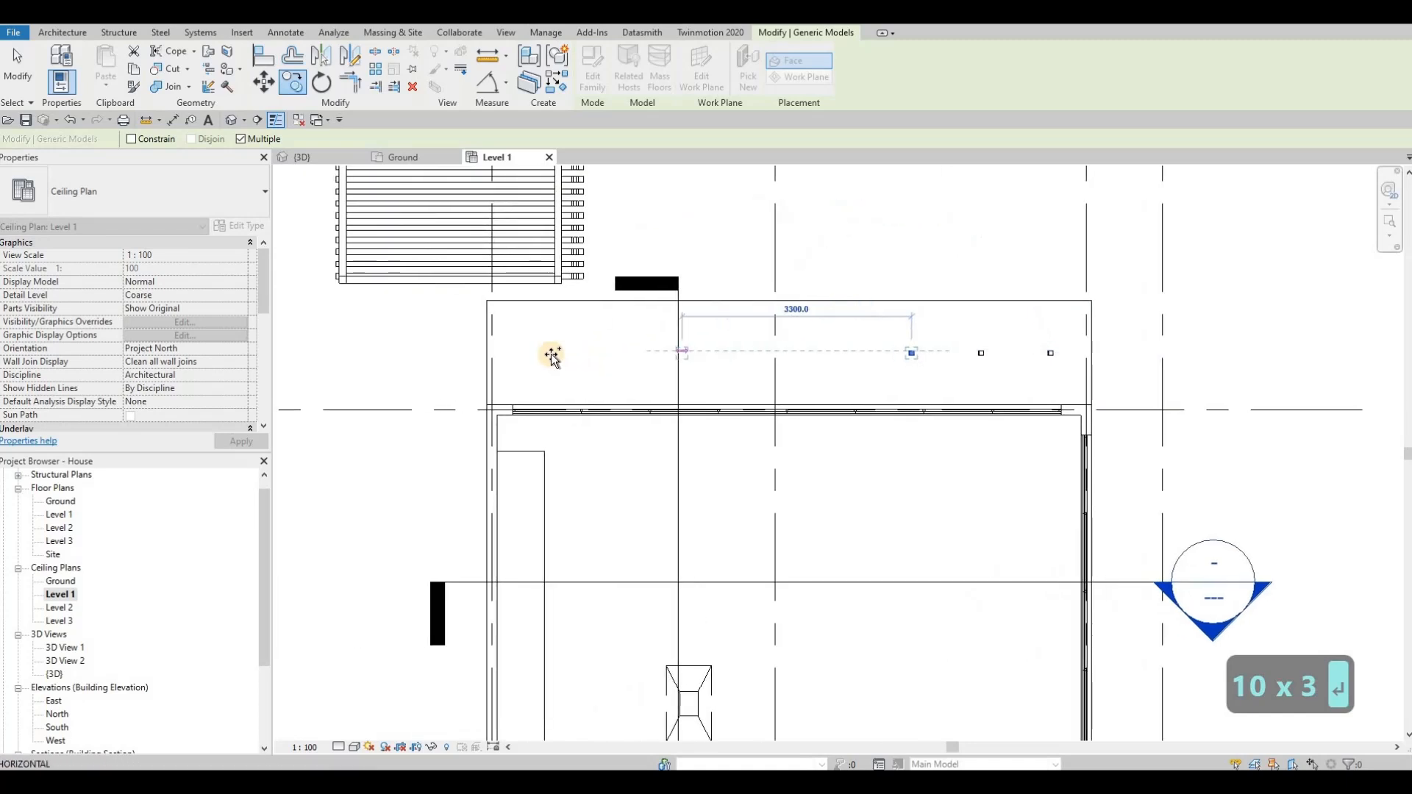
pyautogui.write('1000')
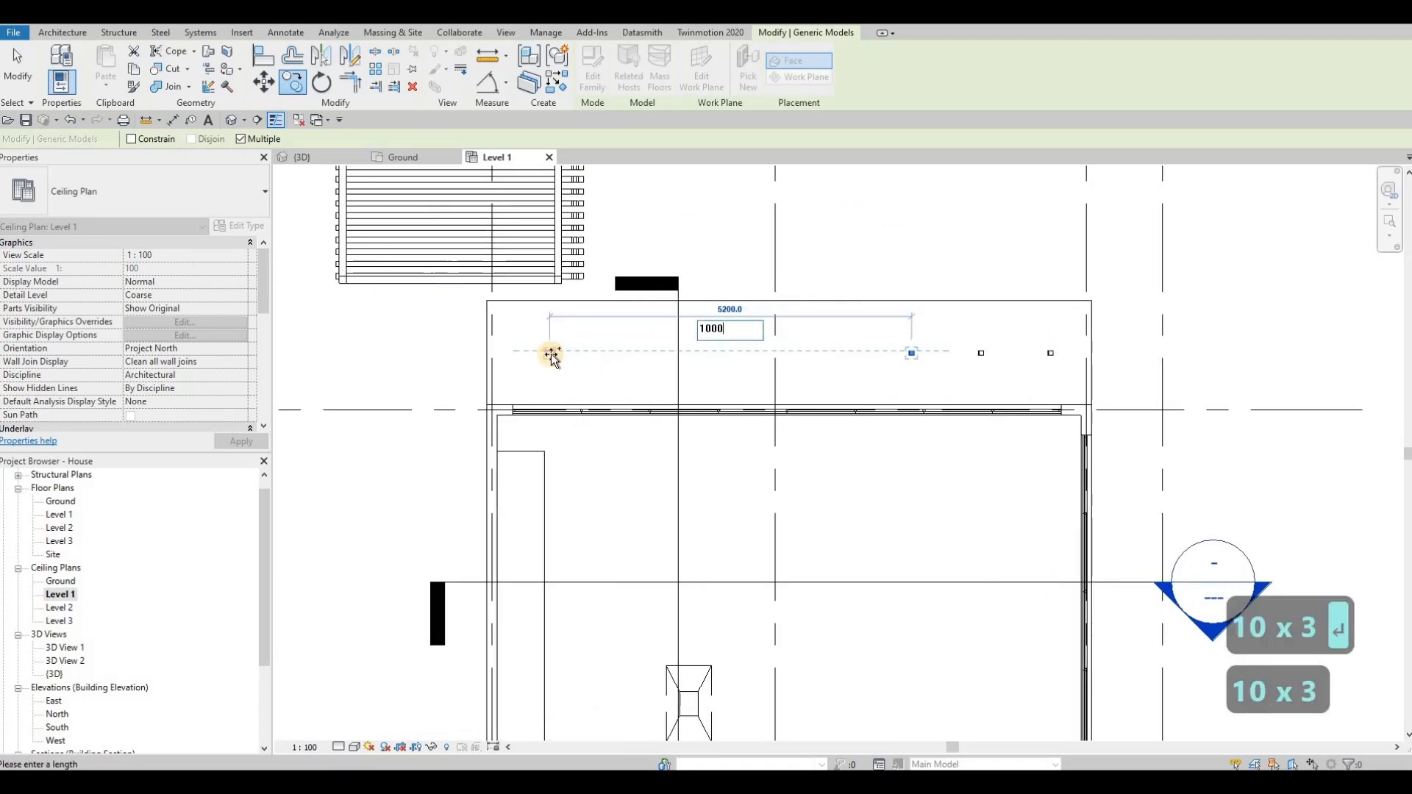
pyautogui.press('Return')
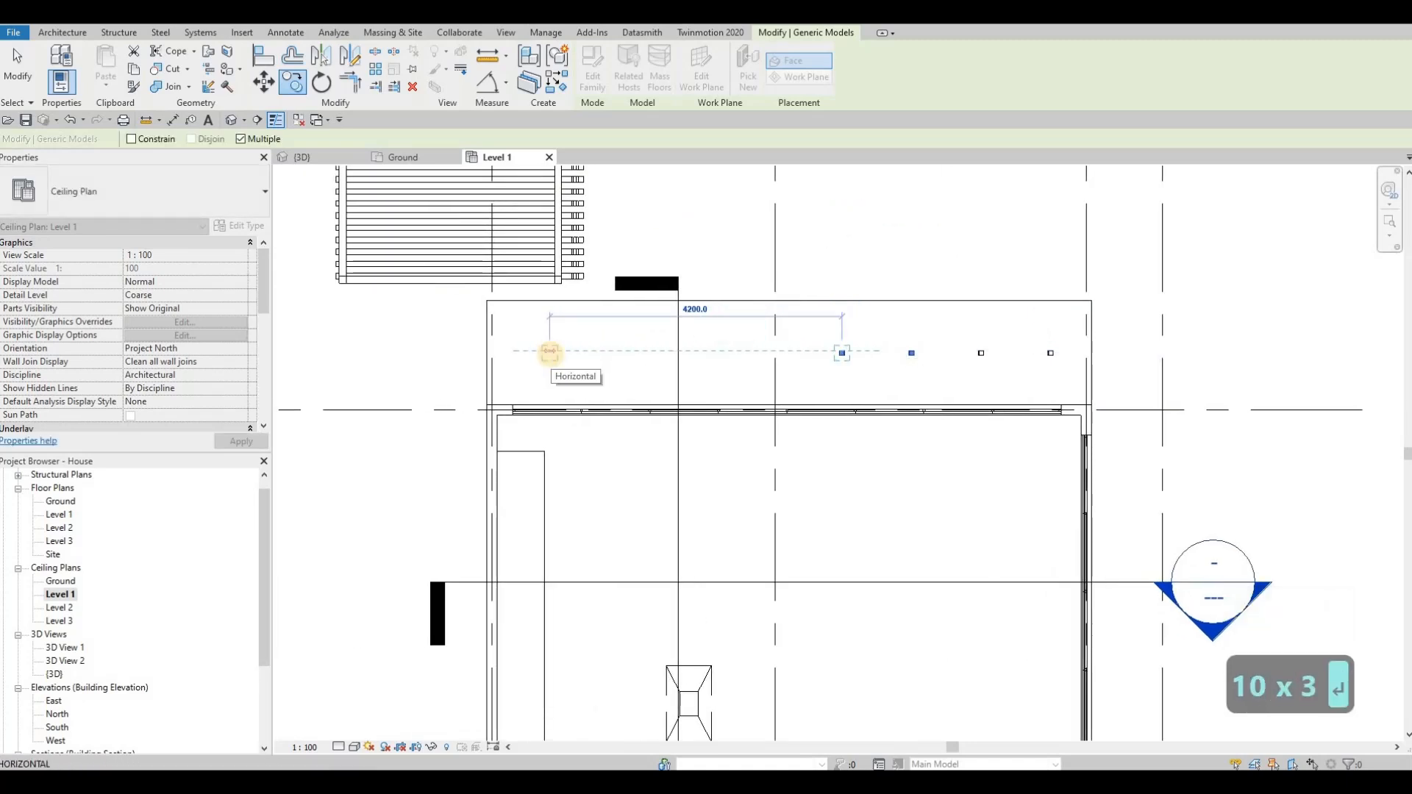
pyautogui.write('1000')
pyautogui.press('Return')
pyautogui.write('10')
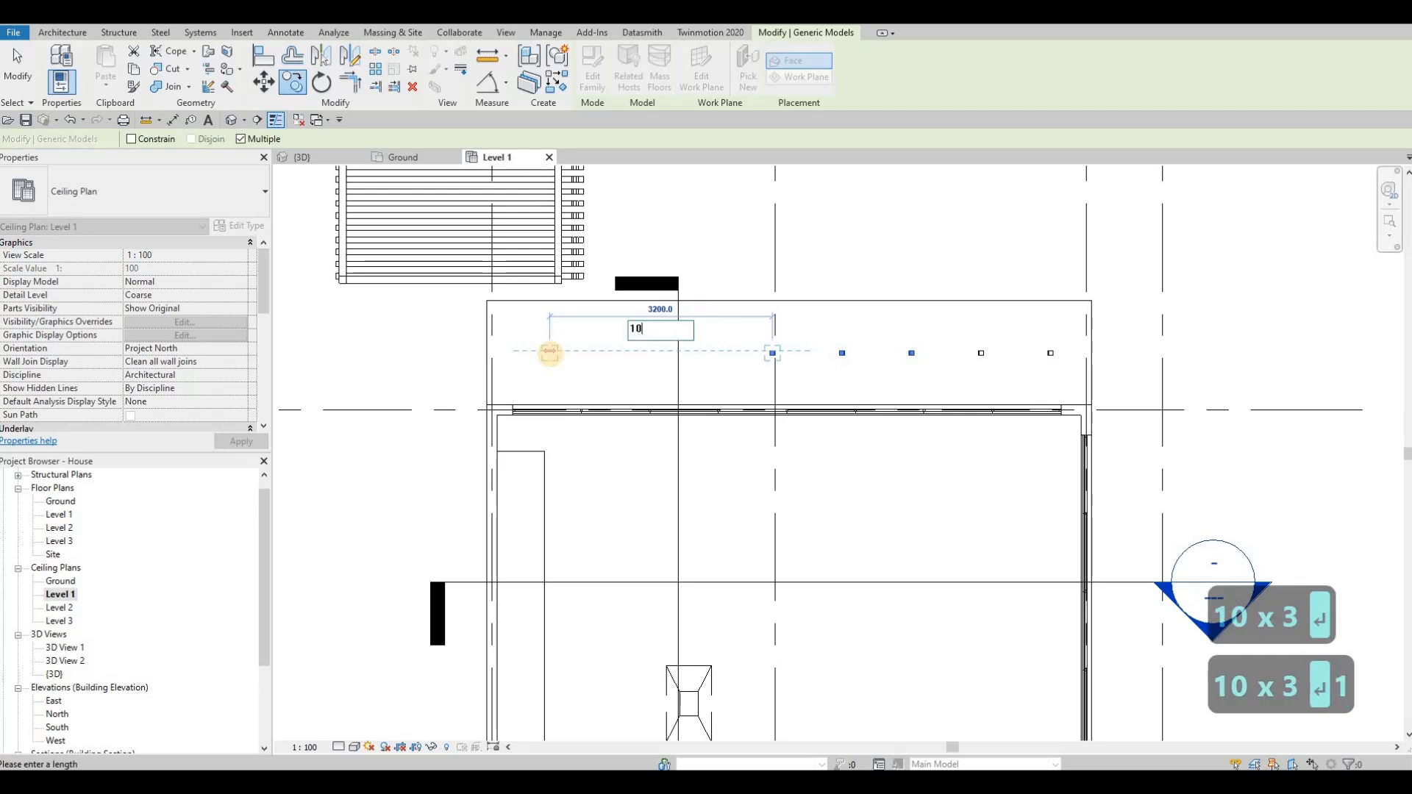
pyautogui.write('00')
pyautogui.press('Return')
pyautogui.write('1000')
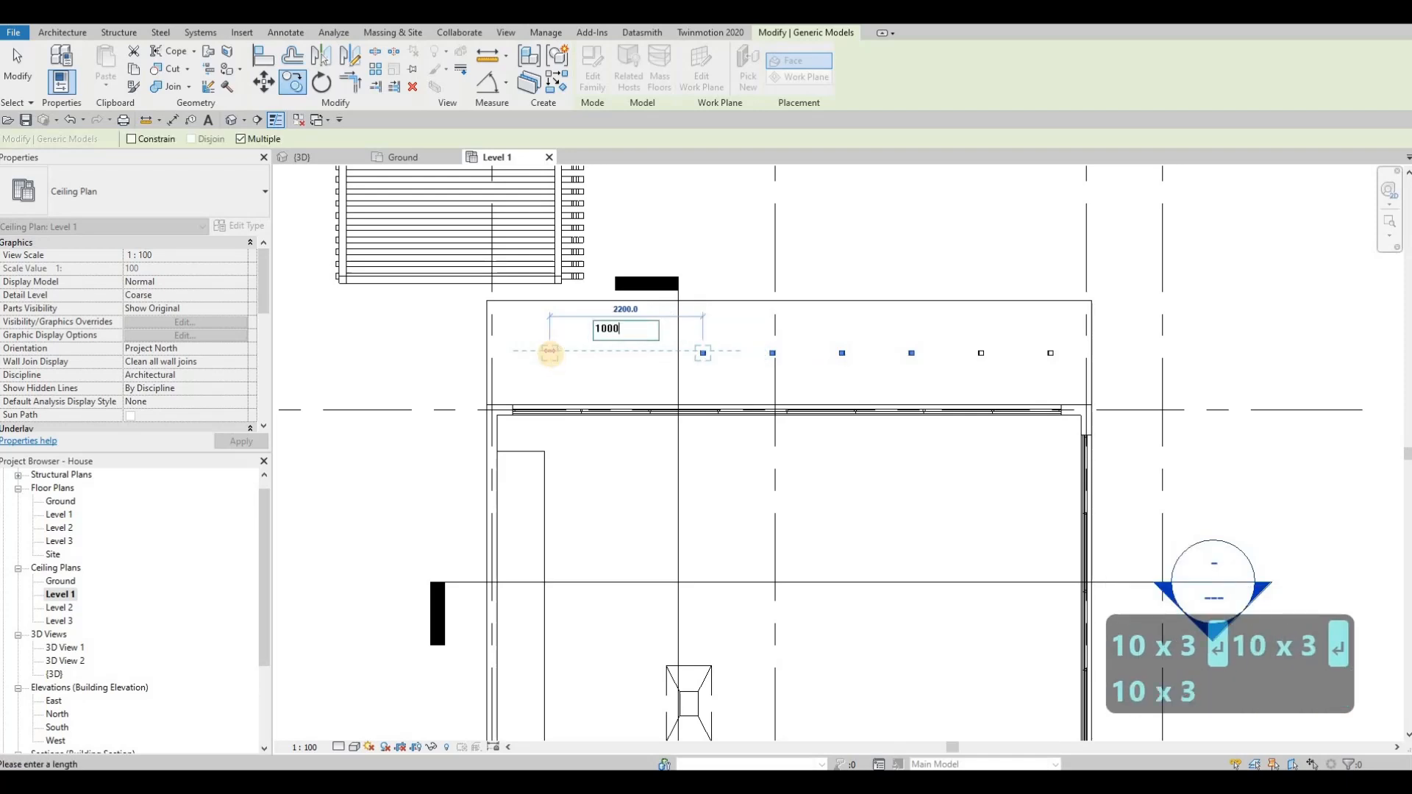
pyautogui.press('Return')
pyautogui.write('1000')
pyautogui.press('Return')
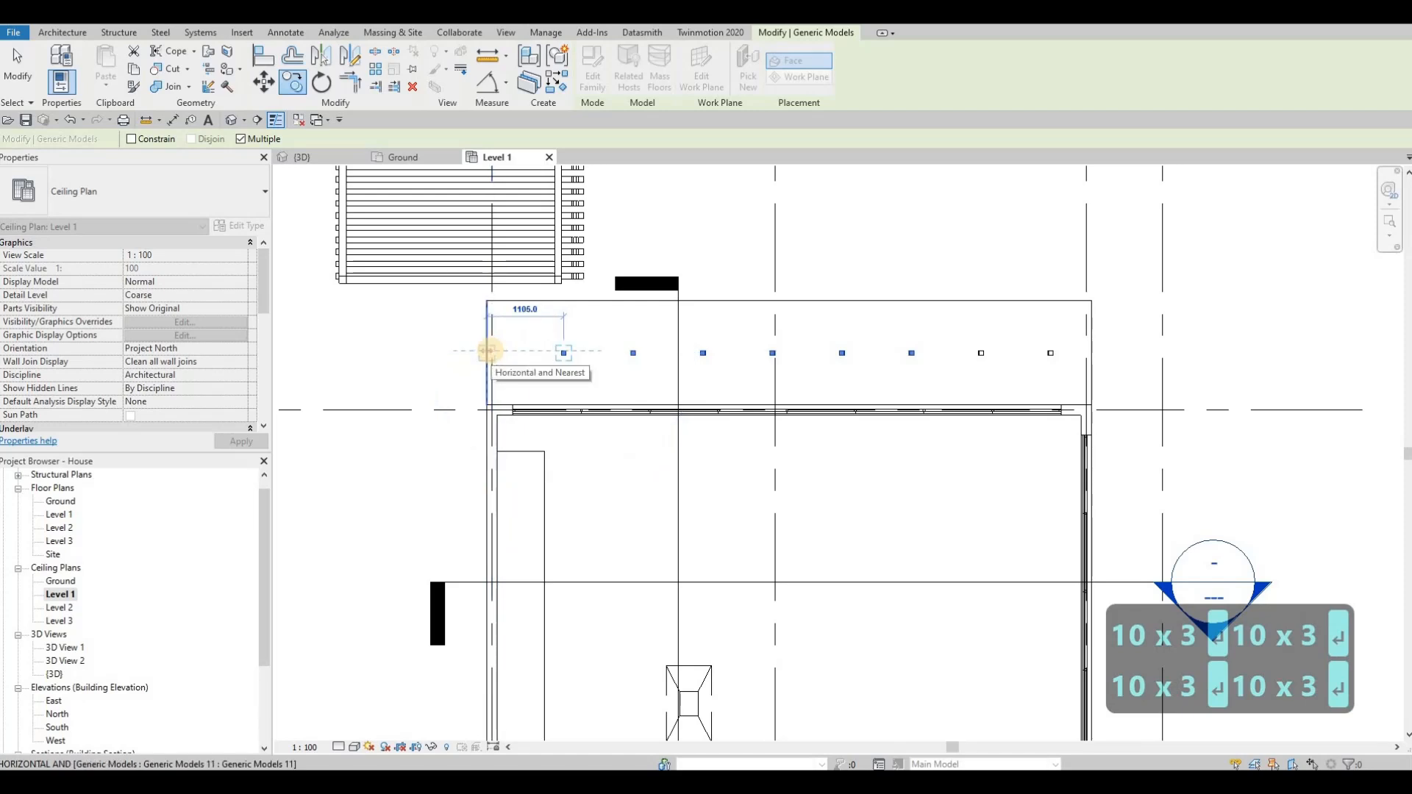
pyautogui.write('1000')
pyautogui.press('Return')
pyautogui.press('Escape')
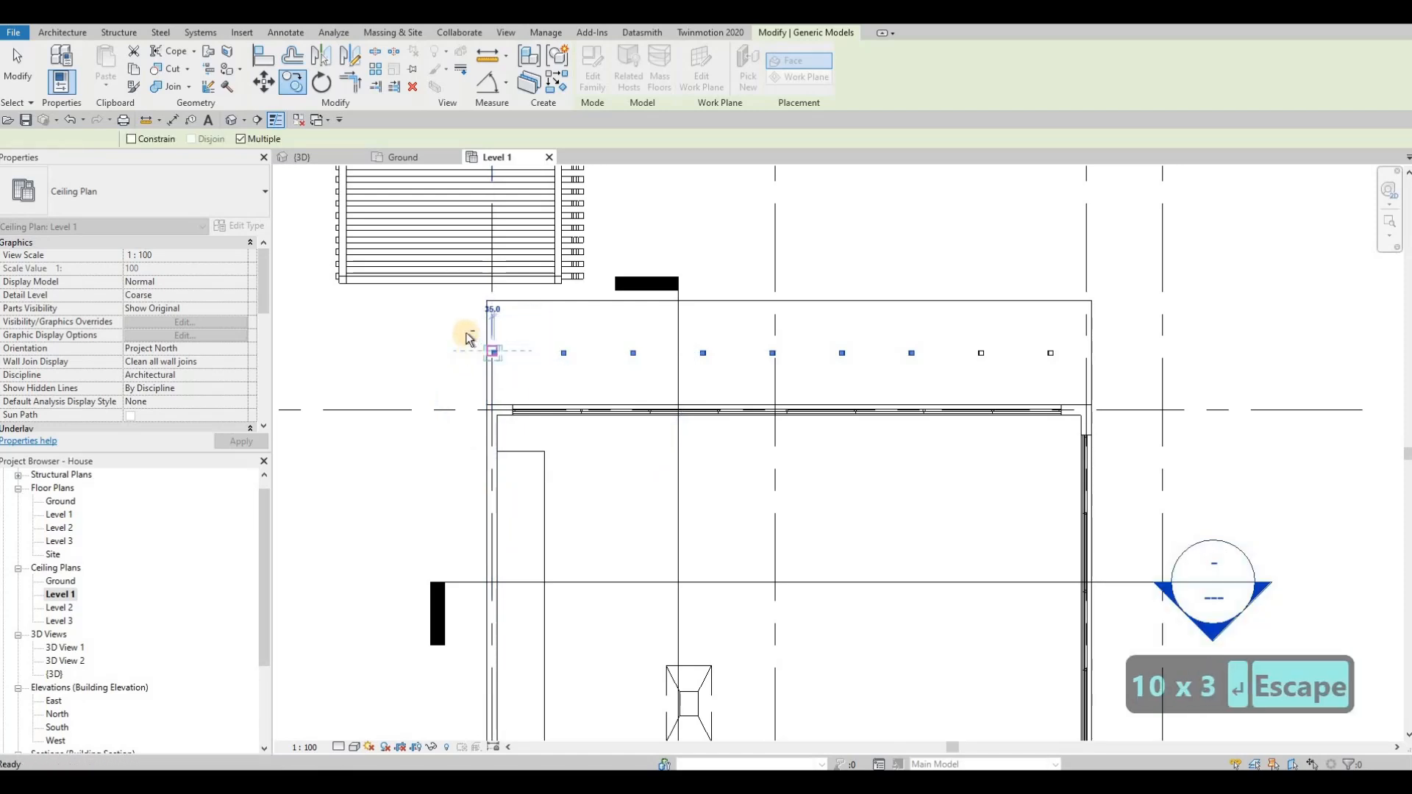
pyautogui.press('Escape')
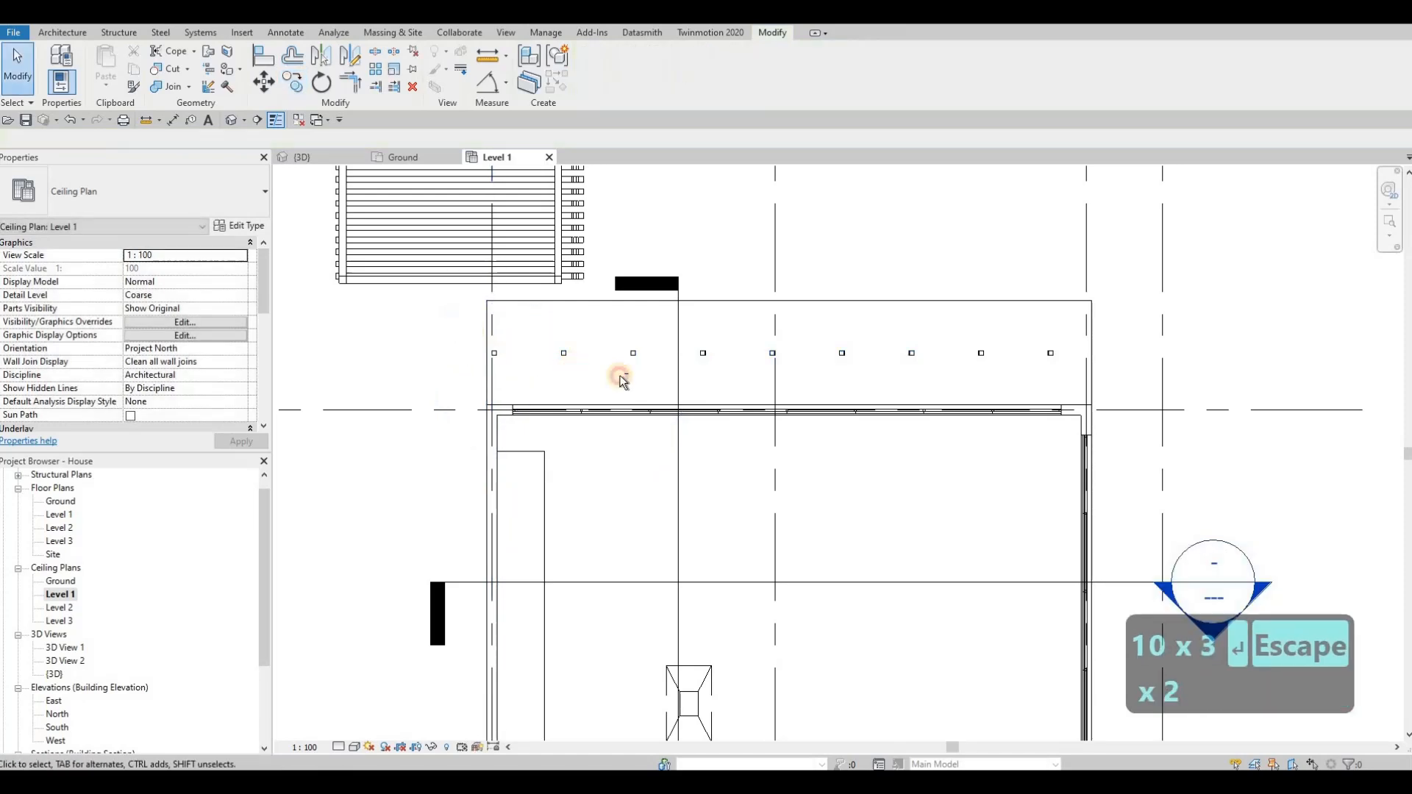
# Step: Select the whole row of rear overhang pot lights and nudge it slightly right to centre it
pyautogui.click(1082, 386)
pyautogui.press('Right')
pyautogui.press('Right')
pyautogui.press('Right')
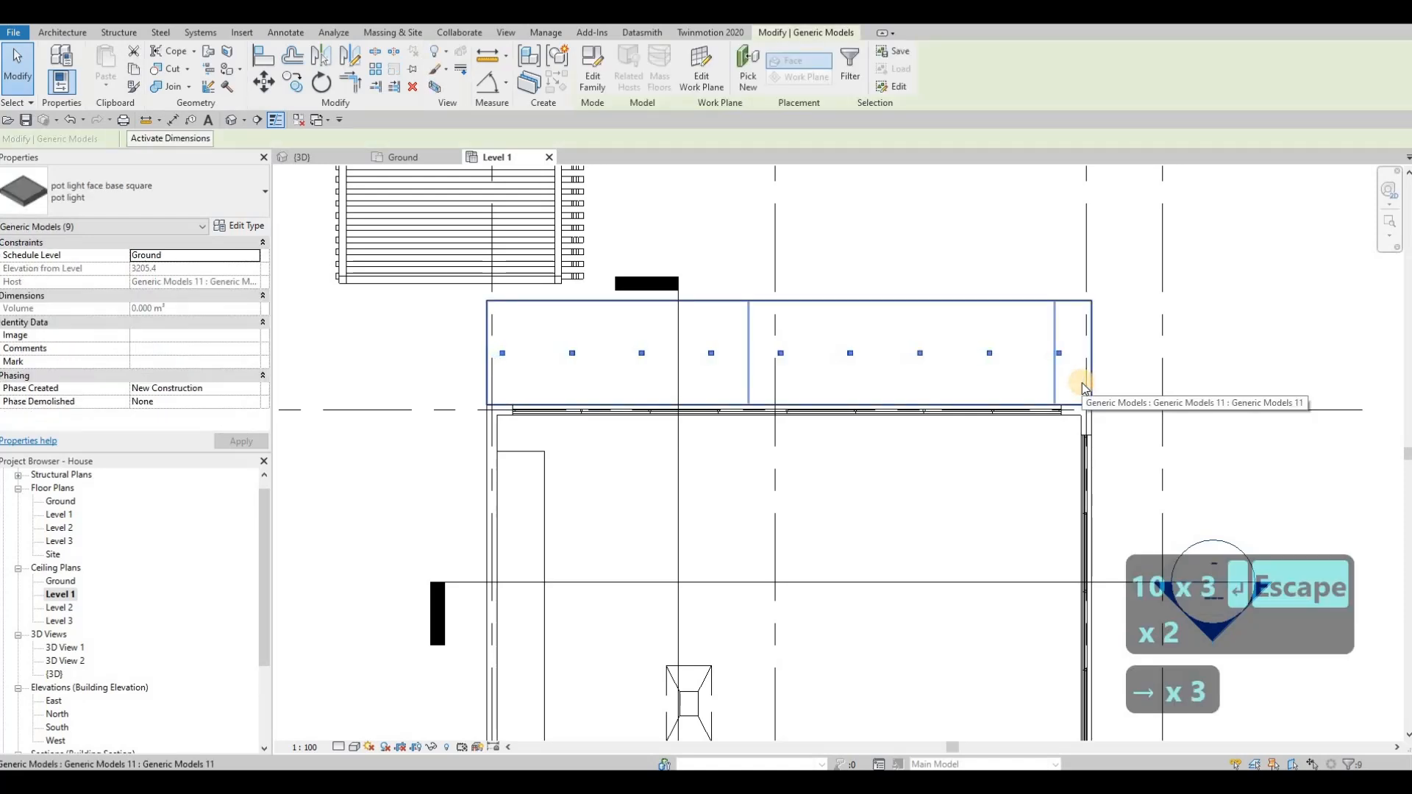
pyautogui.press('Left')
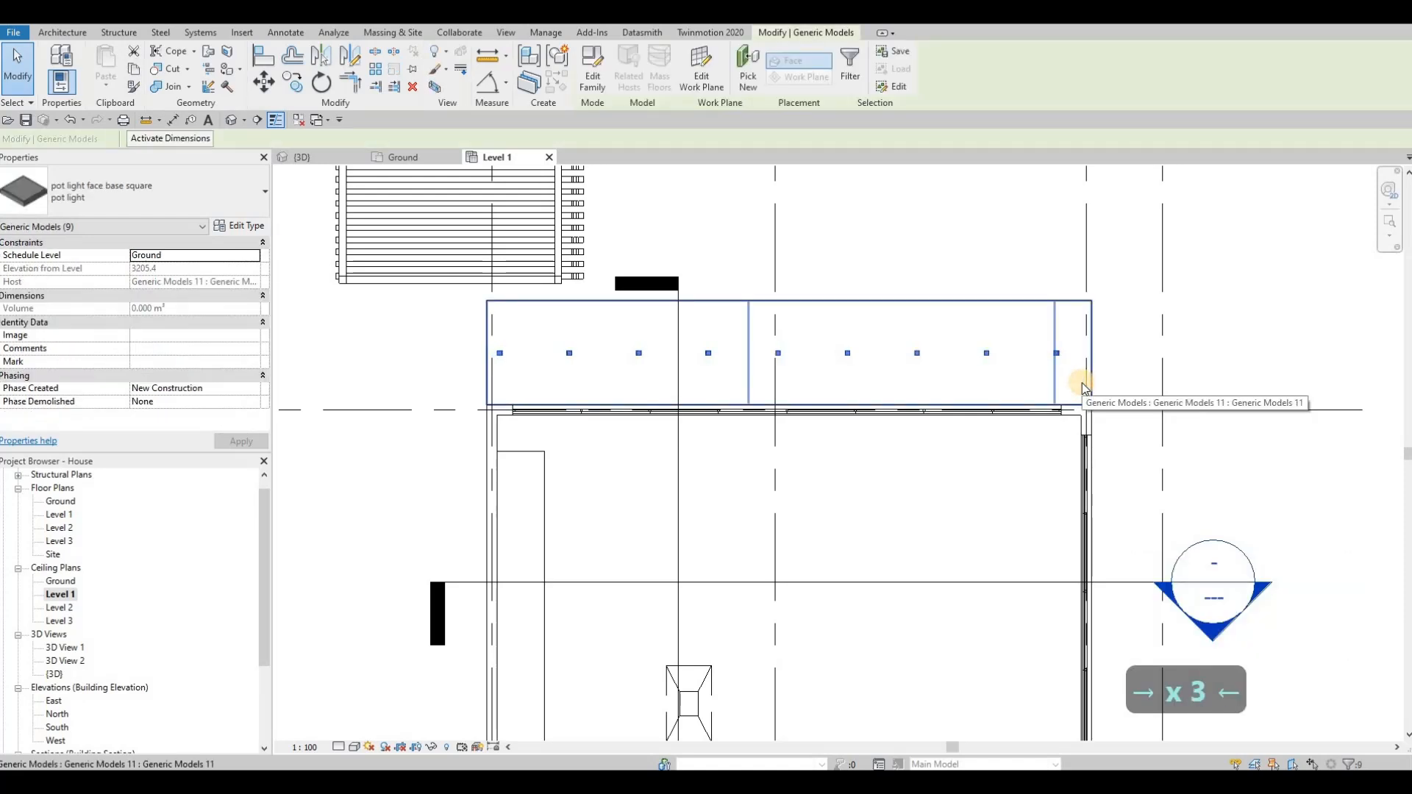
pyautogui.press('Escape')
pyautogui.press('Escape')
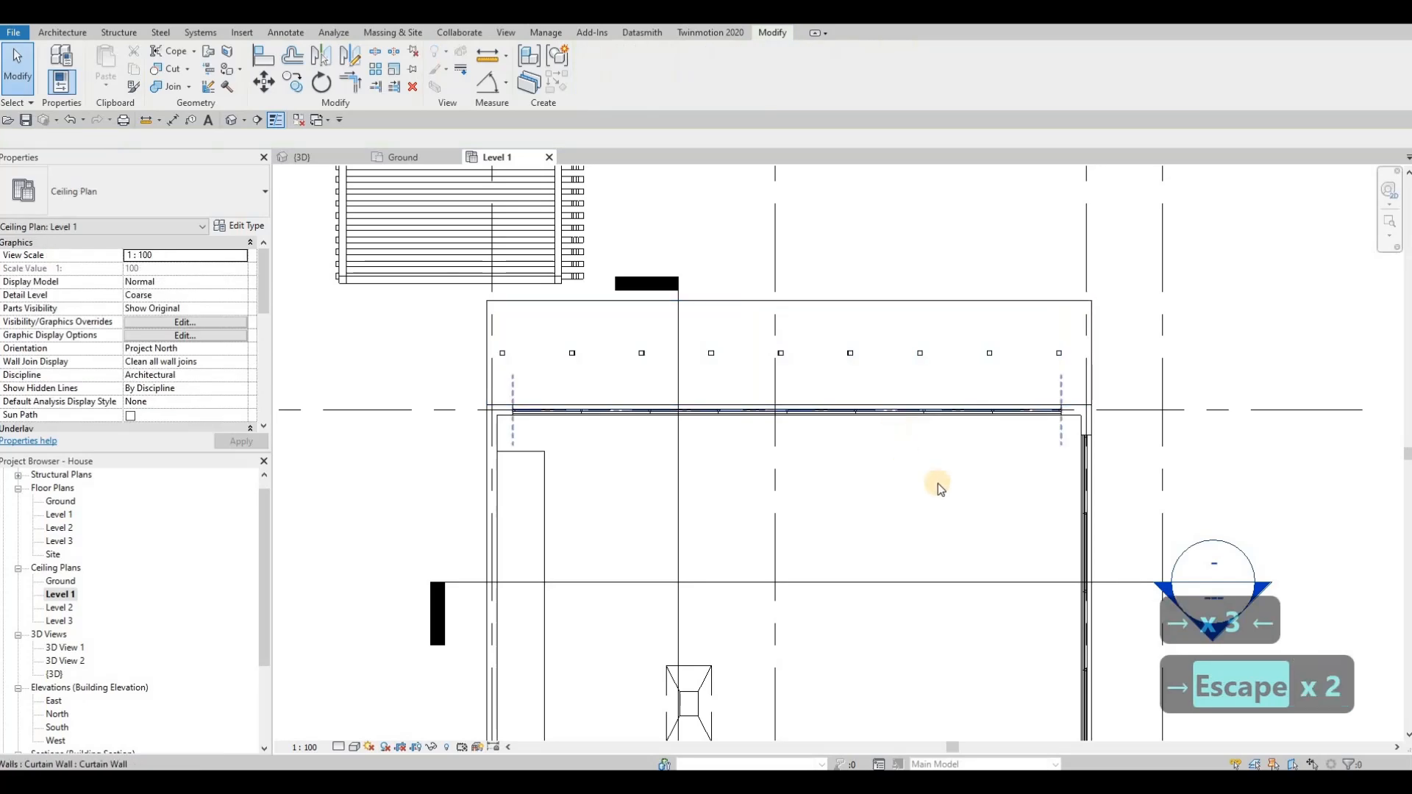
# Step: Locate the pot light on the front soffit near gridline C
pyautogui.scroll(-5, 814, 399)
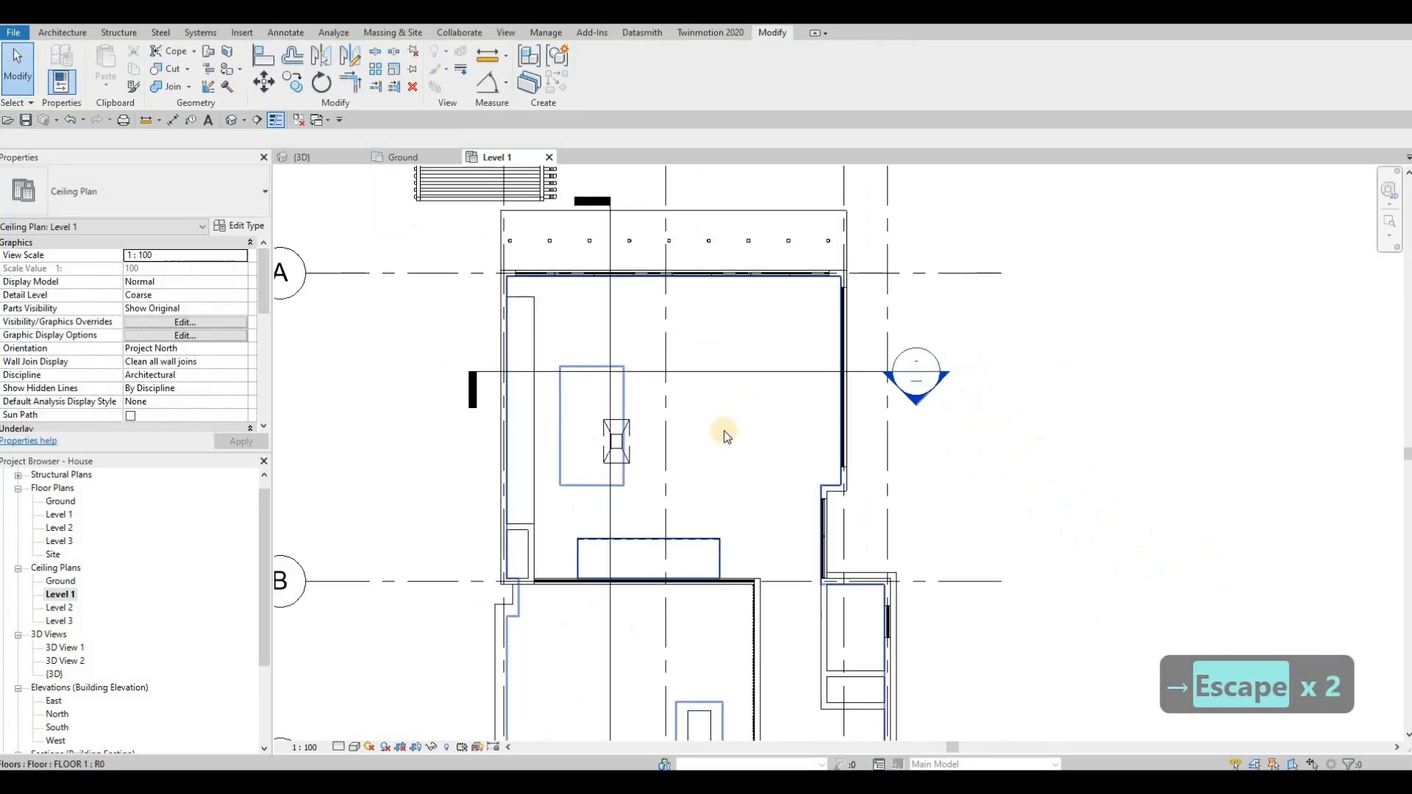
pyautogui.scroll(-1, 697, 353)
pyautogui.moveTo(663, 368); pyautogui.dragTo(646, 403, button='middle')
pyautogui.moveTo(589, 581); pyautogui.dragTo(580, 439, button='middle')
pyautogui.moveTo(543, 596); pyautogui.dragTo(628, 579, button='middle')
pyautogui.scroll(3, 561, 513)
pyautogui.scroll(1, 637, 574)
pyautogui.press('Escape')
pyautogui.scroll(3, 628, 578)
pyautogui.press('Escape')
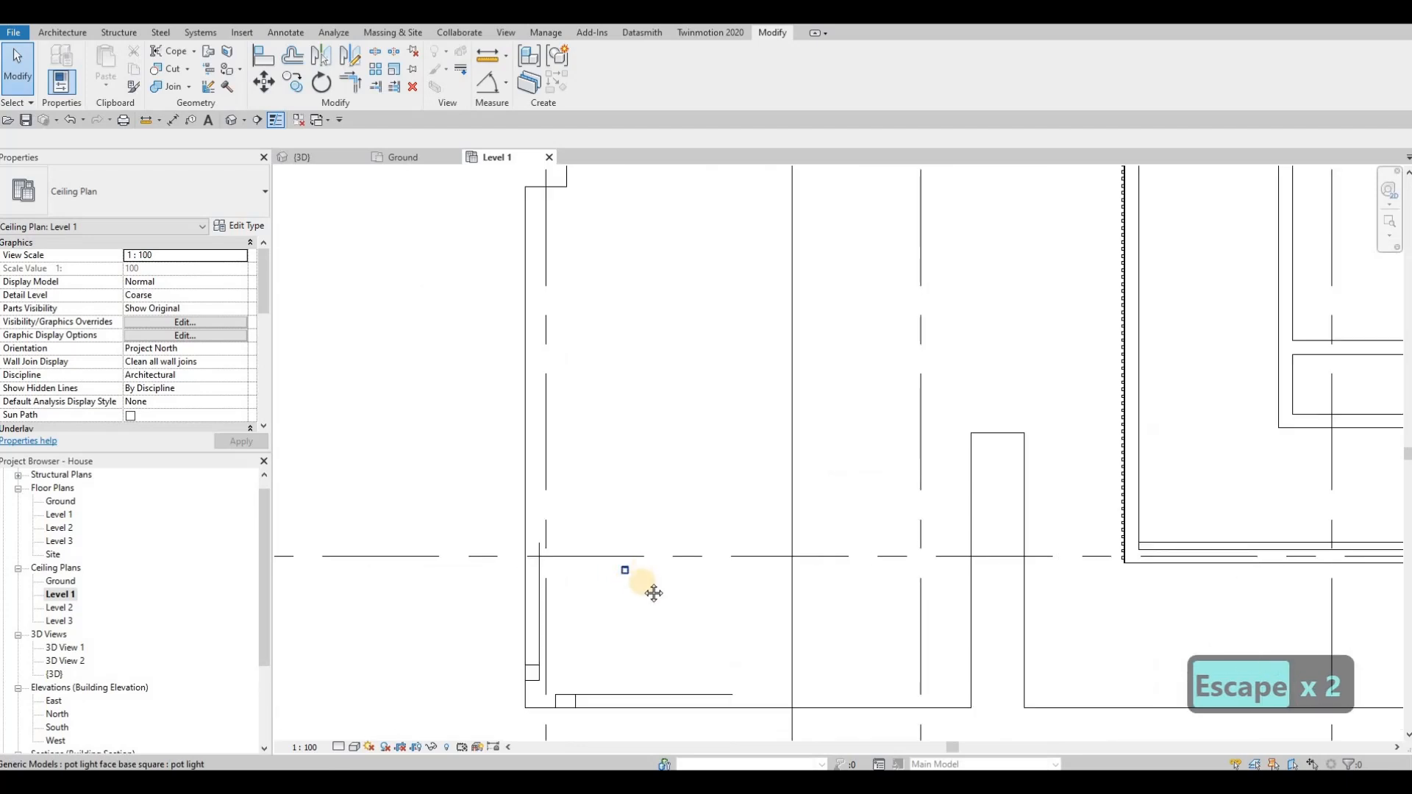
pyautogui.scroll(-3, 638, 581)
pyautogui.scroll(-1, 638, 584)
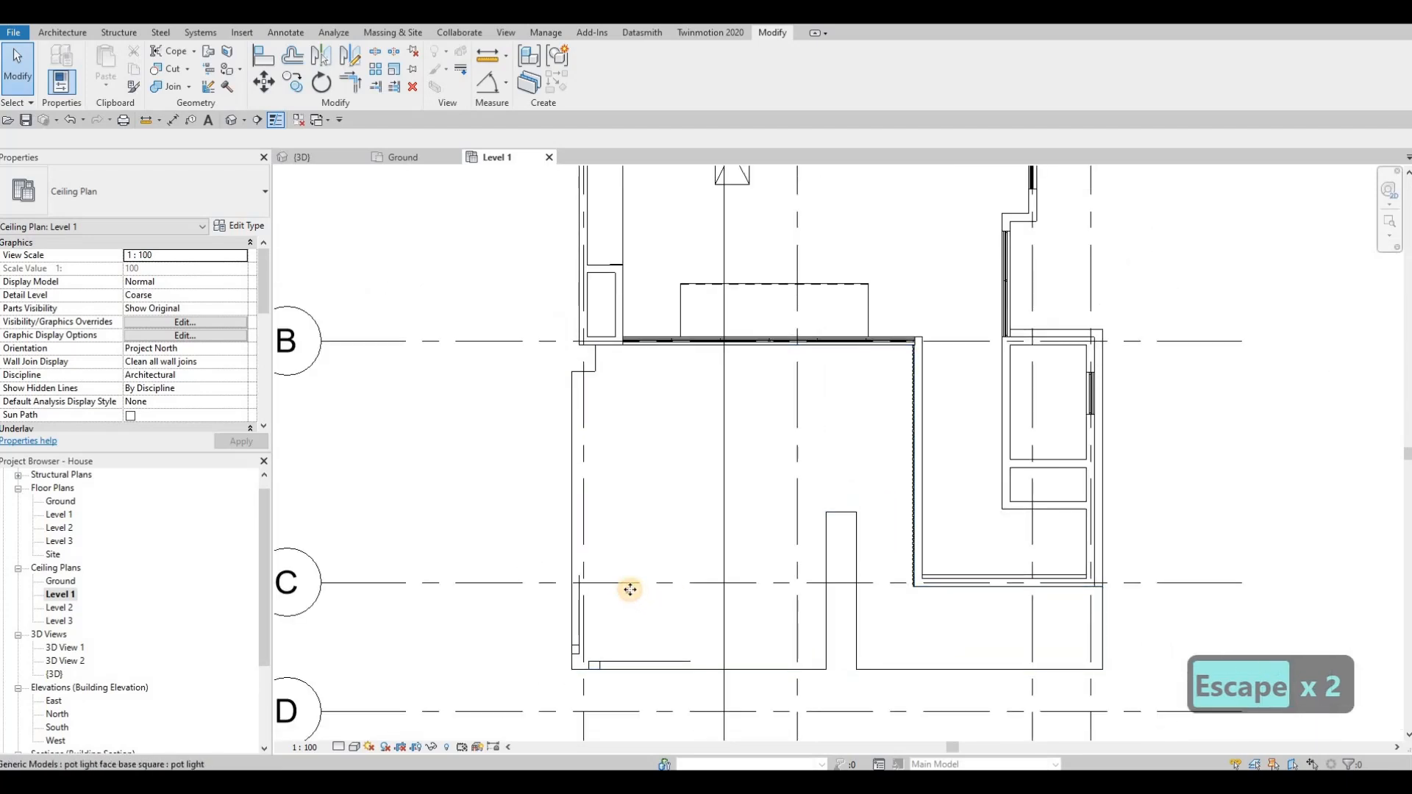
# Step: Move the front soffit's pot light to the inner corner near gridline B, about 3645 mm from gridline C
pyautogui.click(630, 592)
pyautogui.scroll(2, 630, 592)
pyautogui.moveTo(628, 592); pyautogui.dragTo(622, 244)
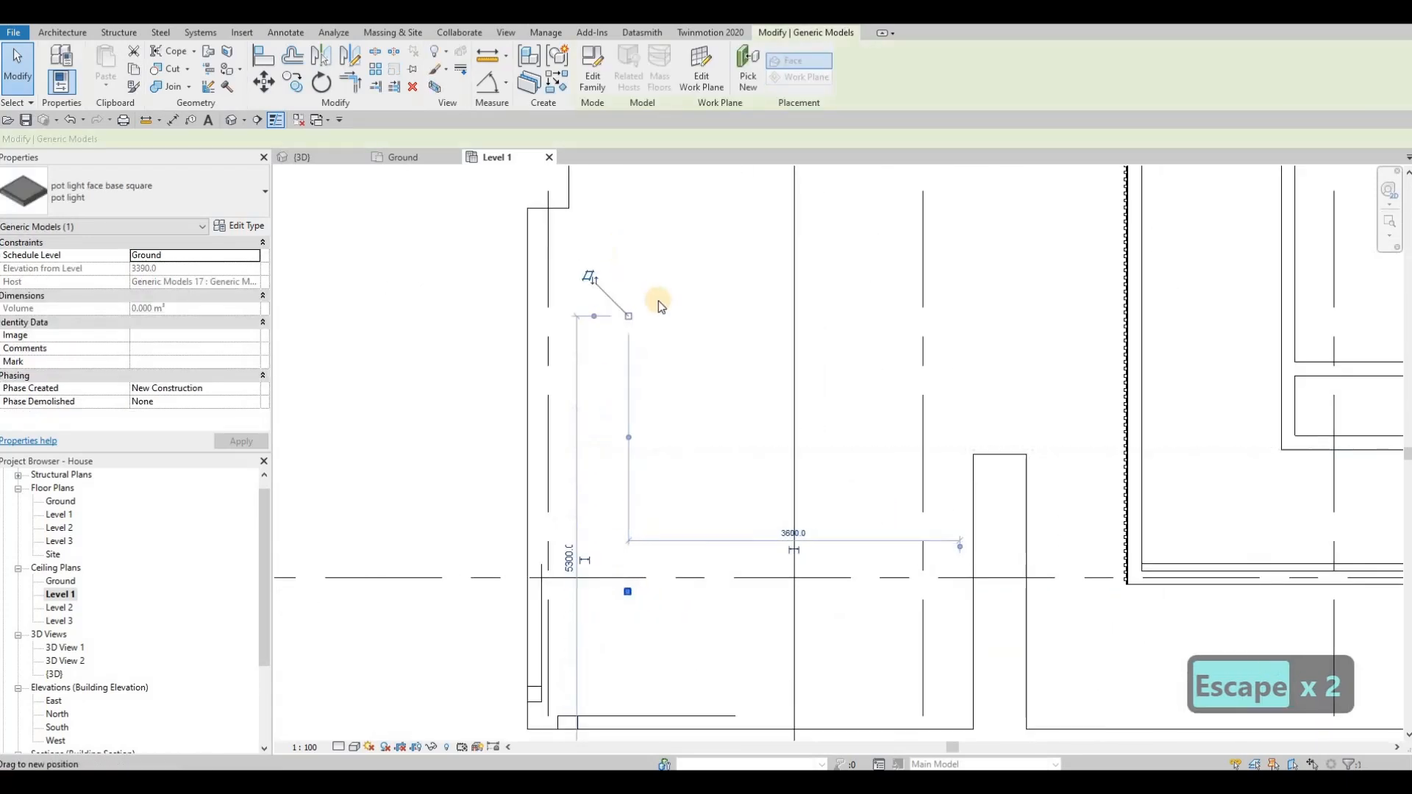
pyautogui.moveTo(659, 305); pyautogui.dragTo(636, 410, button='middle')
pyautogui.scroll(-1, 644, 374)
pyautogui.scroll(-2, 635, 369)
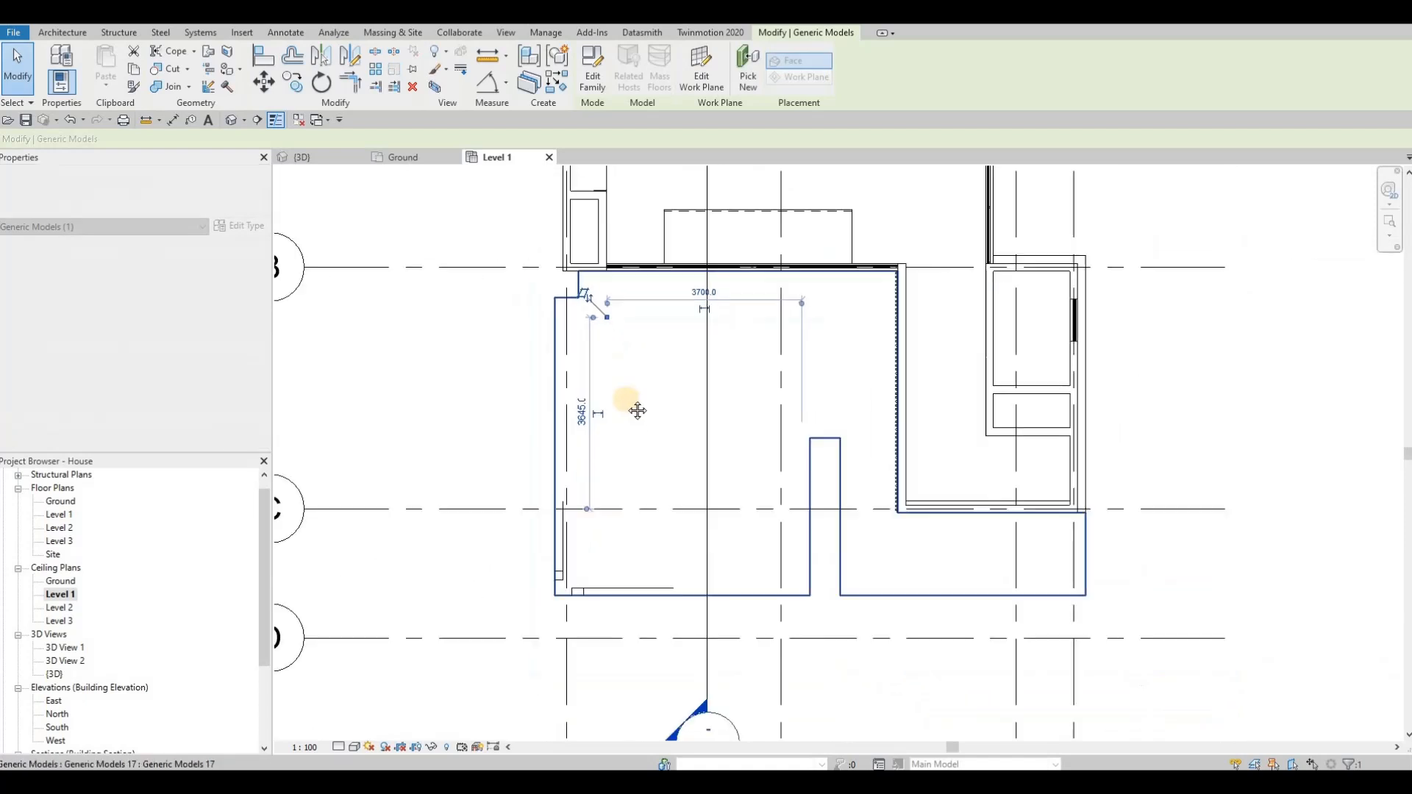
pyautogui.moveTo(608, 313); pyautogui.dragTo(599, 278, button='middle')
pyautogui.scroll(3, 600, 280)
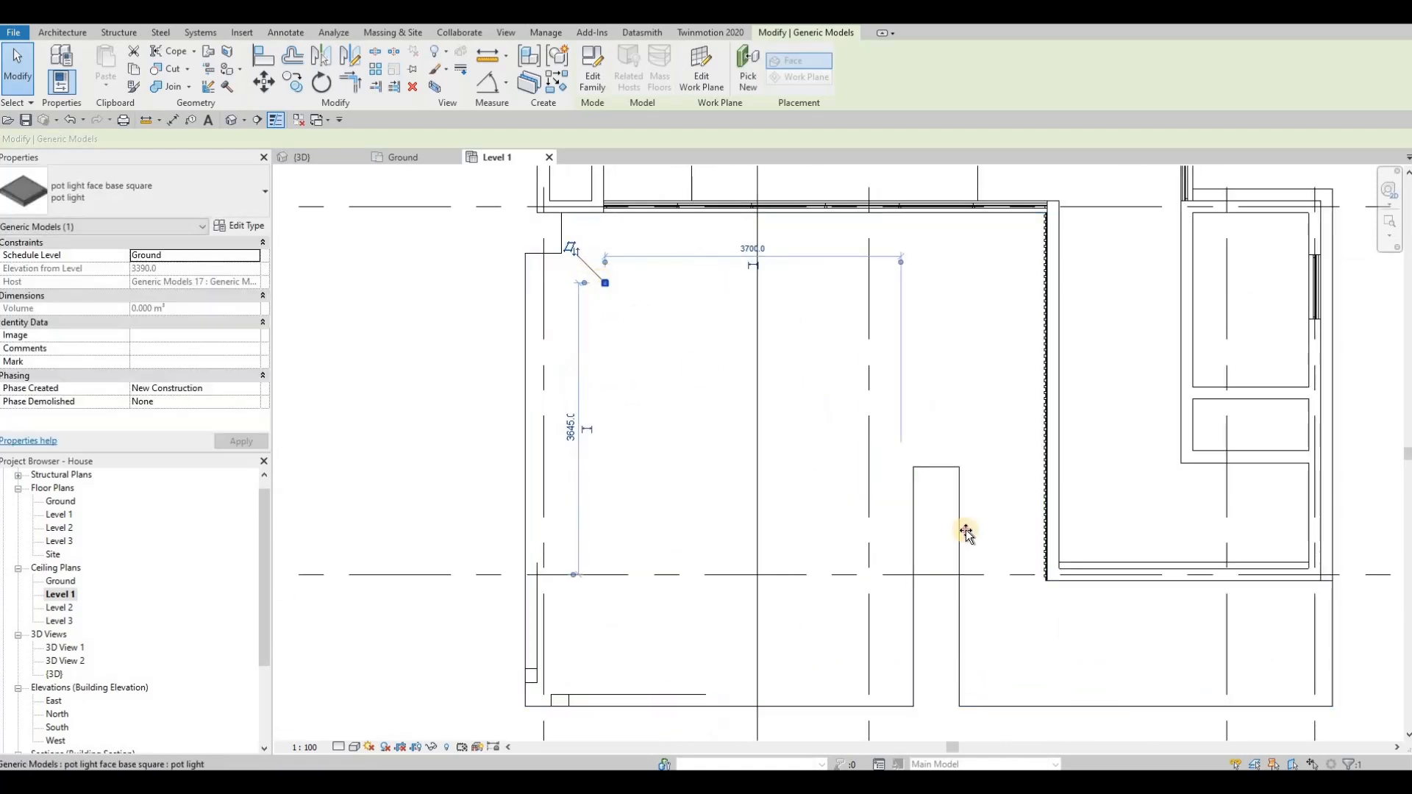
# Step: Move the pot light to the front soffit's far right end, about 170 mm from the nearest vertical gridline
pyautogui.moveTo(1200, 627); pyautogui.dragTo(1132, 603)
pyautogui.moveTo(1132, 603); pyautogui.dragTo(959, 538, button='middle')
pyautogui.scroll(1, 995, 545)
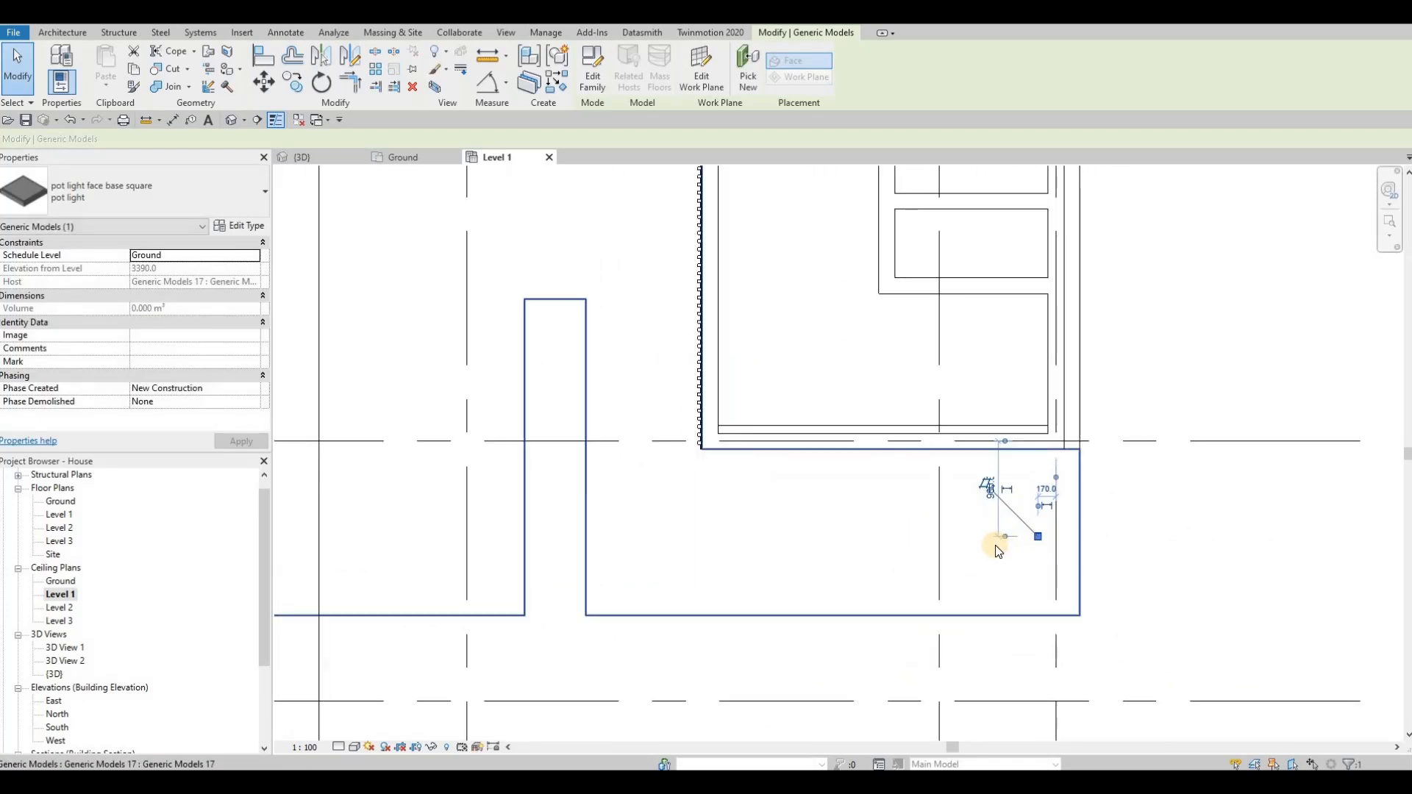
# Step: Copy the pot light twice to the left along the front soffit at 1000 mm spacing
pyautogui.press('c')
pyautogui.press('o')
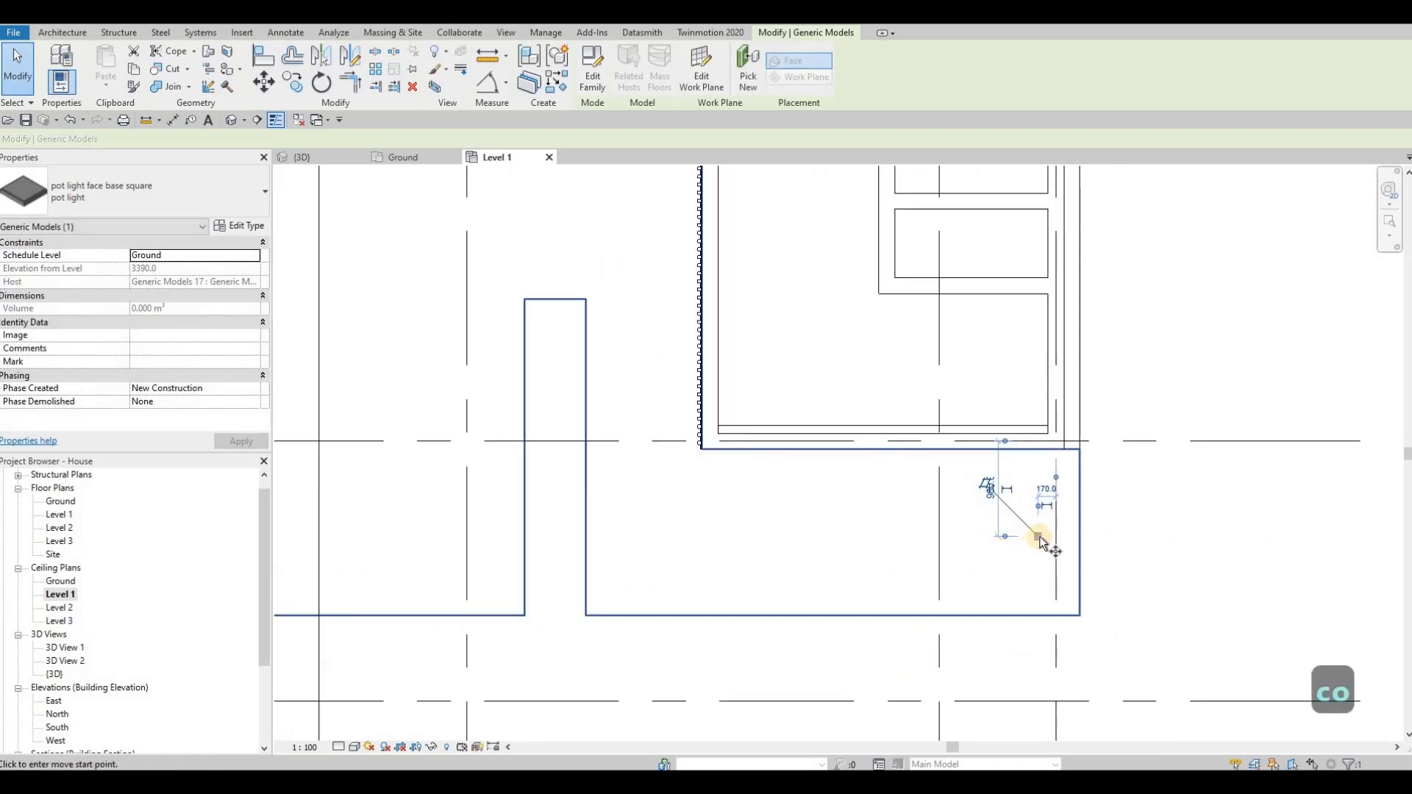
pyautogui.scroll(1, 1030, 549)
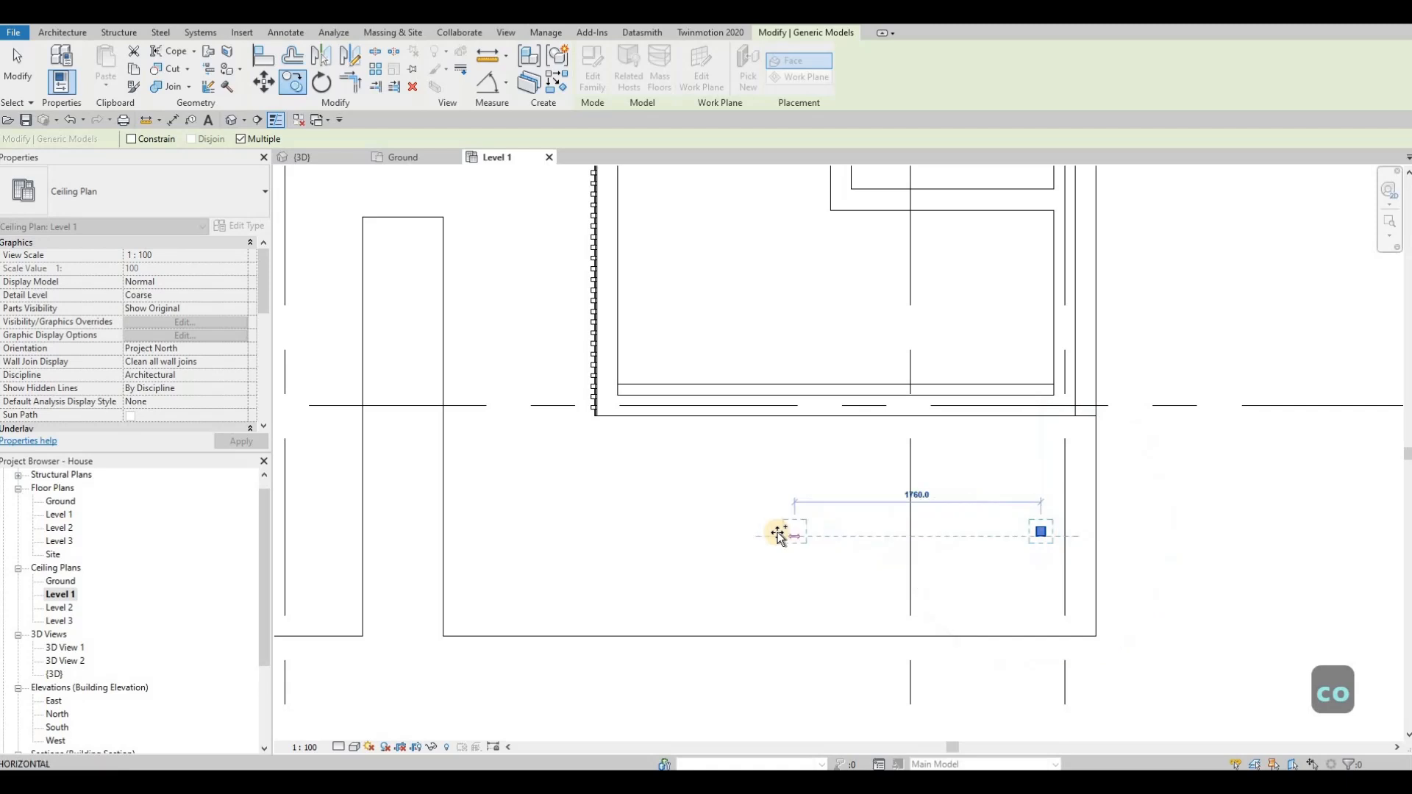
pyautogui.write('880')
pyautogui.press('Return')
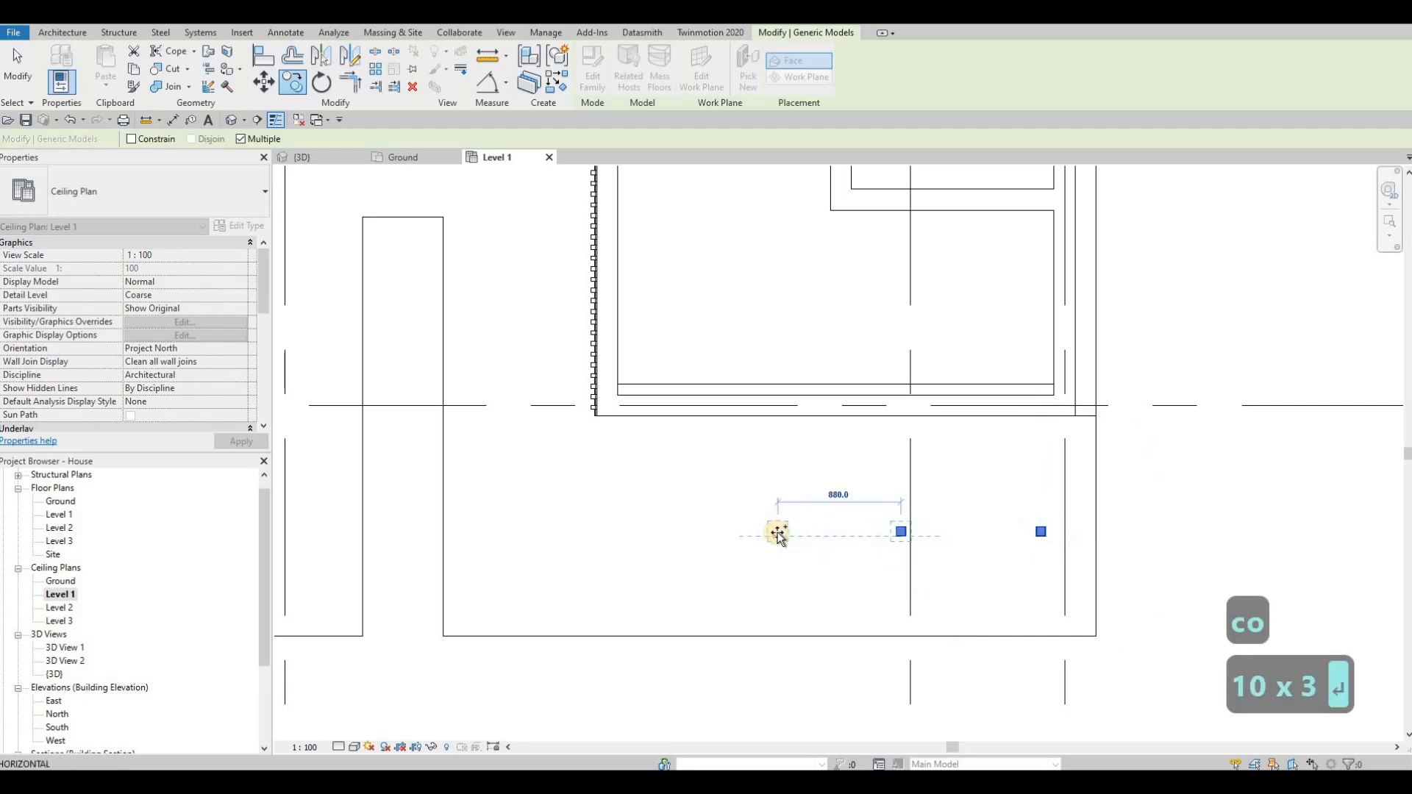
pyautogui.write('10')
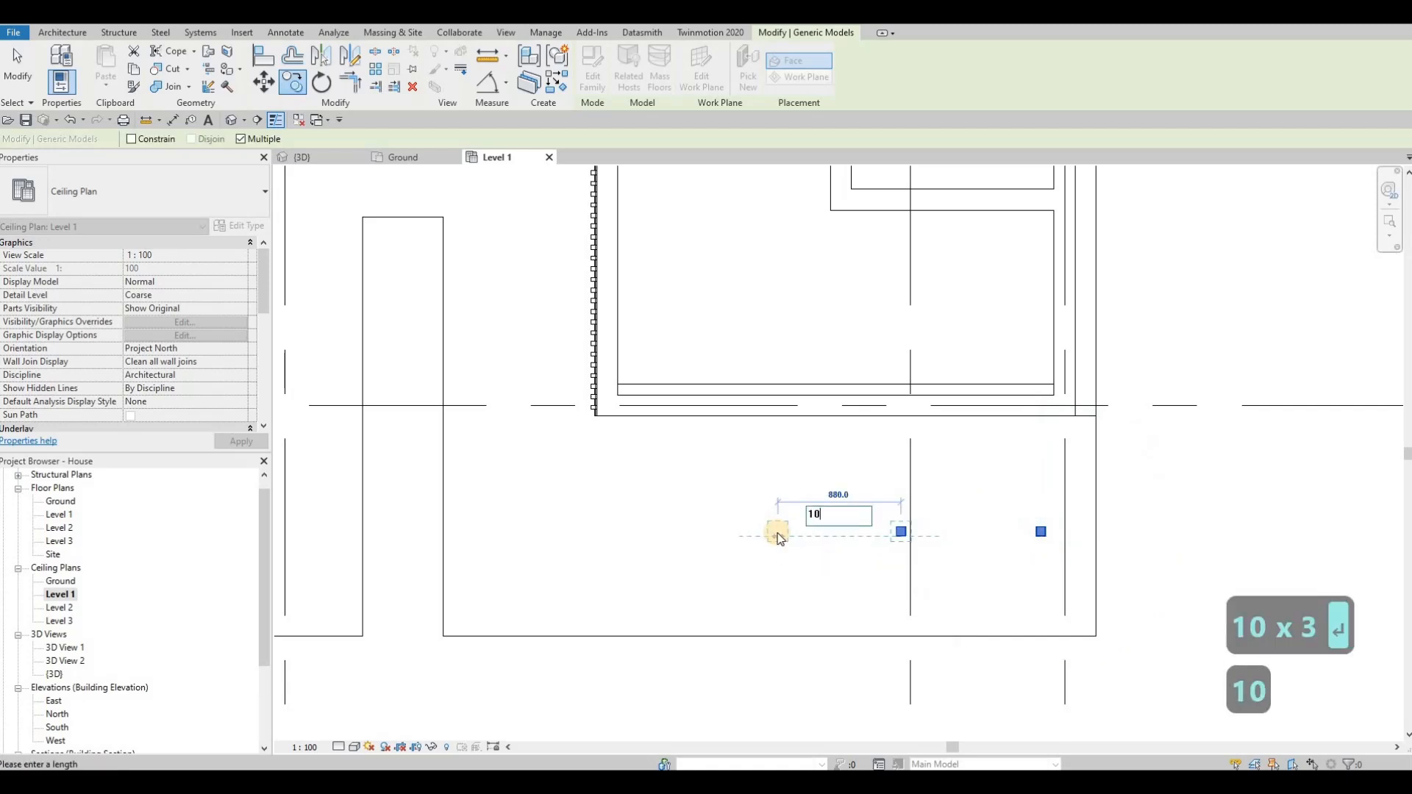
pyautogui.write('00')
pyautogui.press('Return')
pyautogui.write('.')
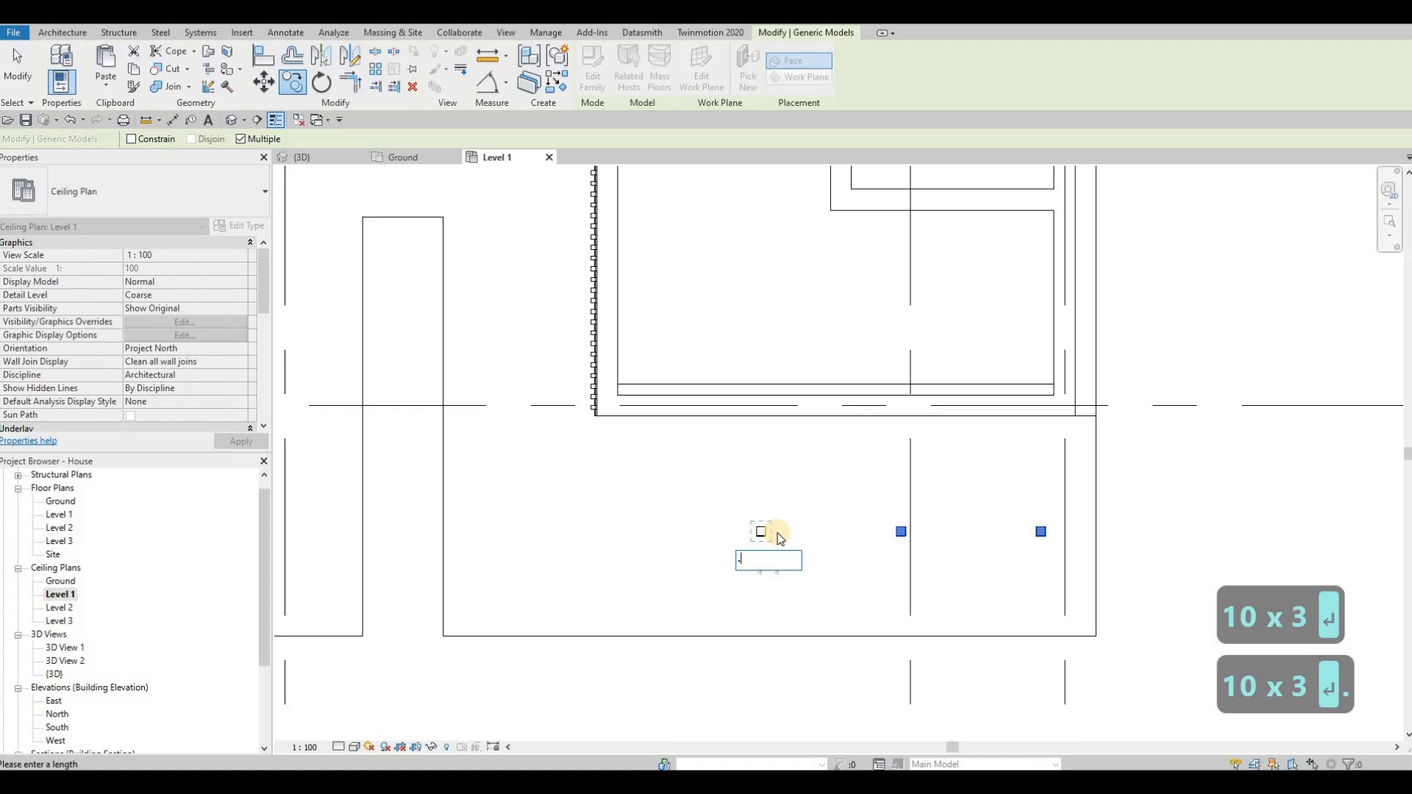
pyautogui.press('BackSpace')
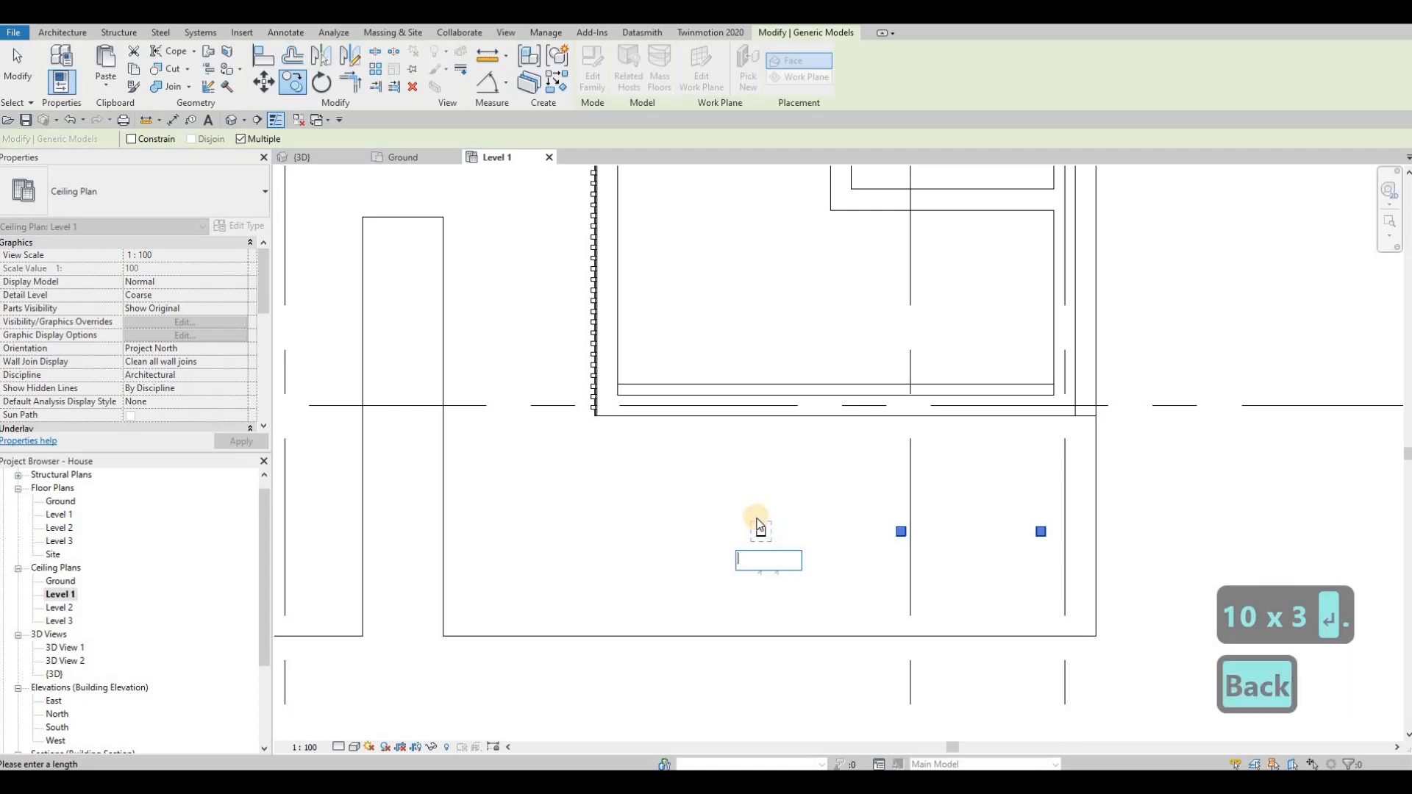
pyautogui.press('Escape')
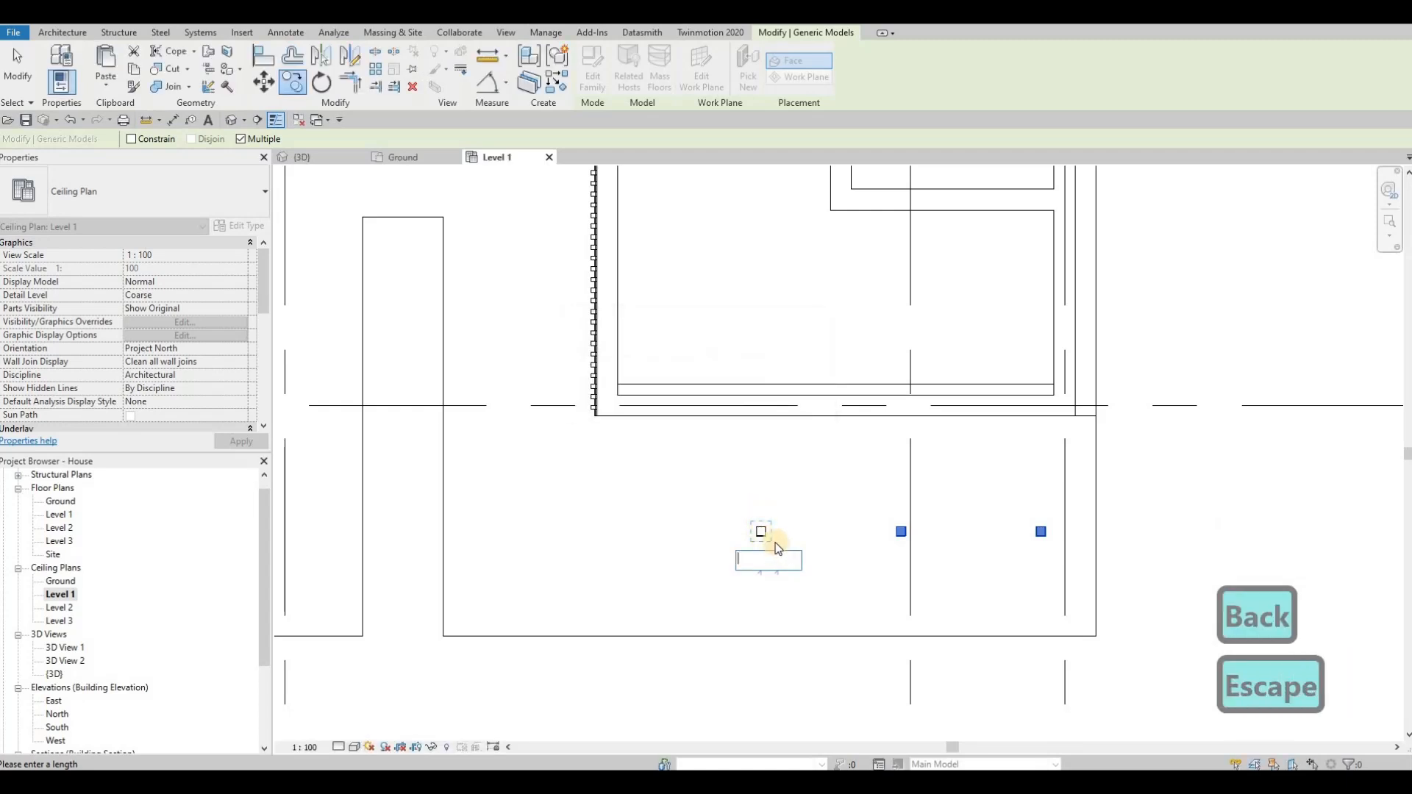
pyautogui.press('BackSpace')
pyautogui.press('BackSpace')
pyautogui.press('Escape')
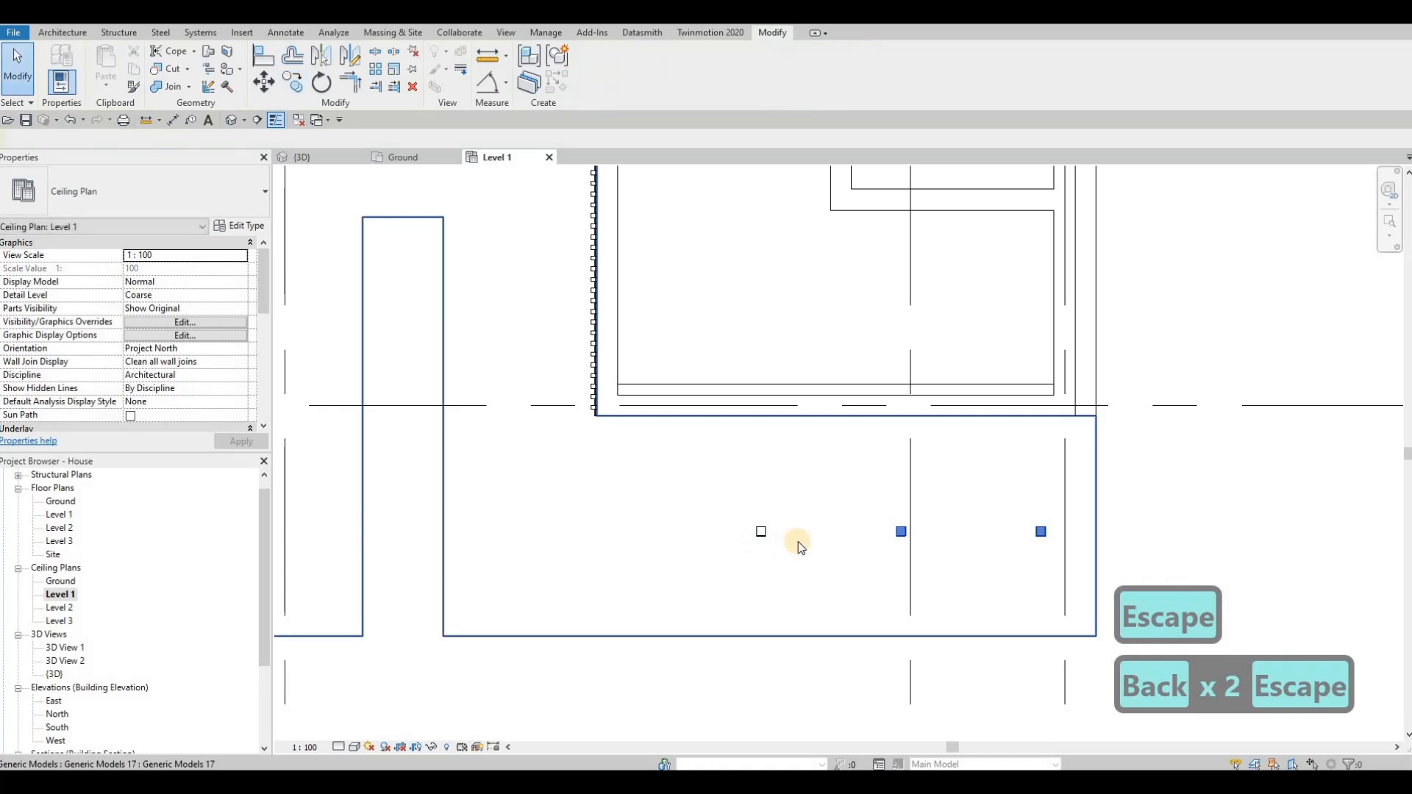
pyautogui.press('Escape')
pyautogui.press('Escape')
# Step: Copy the leftmost pot light of the front soffit row two more times to the left at 1000 mm spacing
pyautogui.scroll(-1, 805, 564)
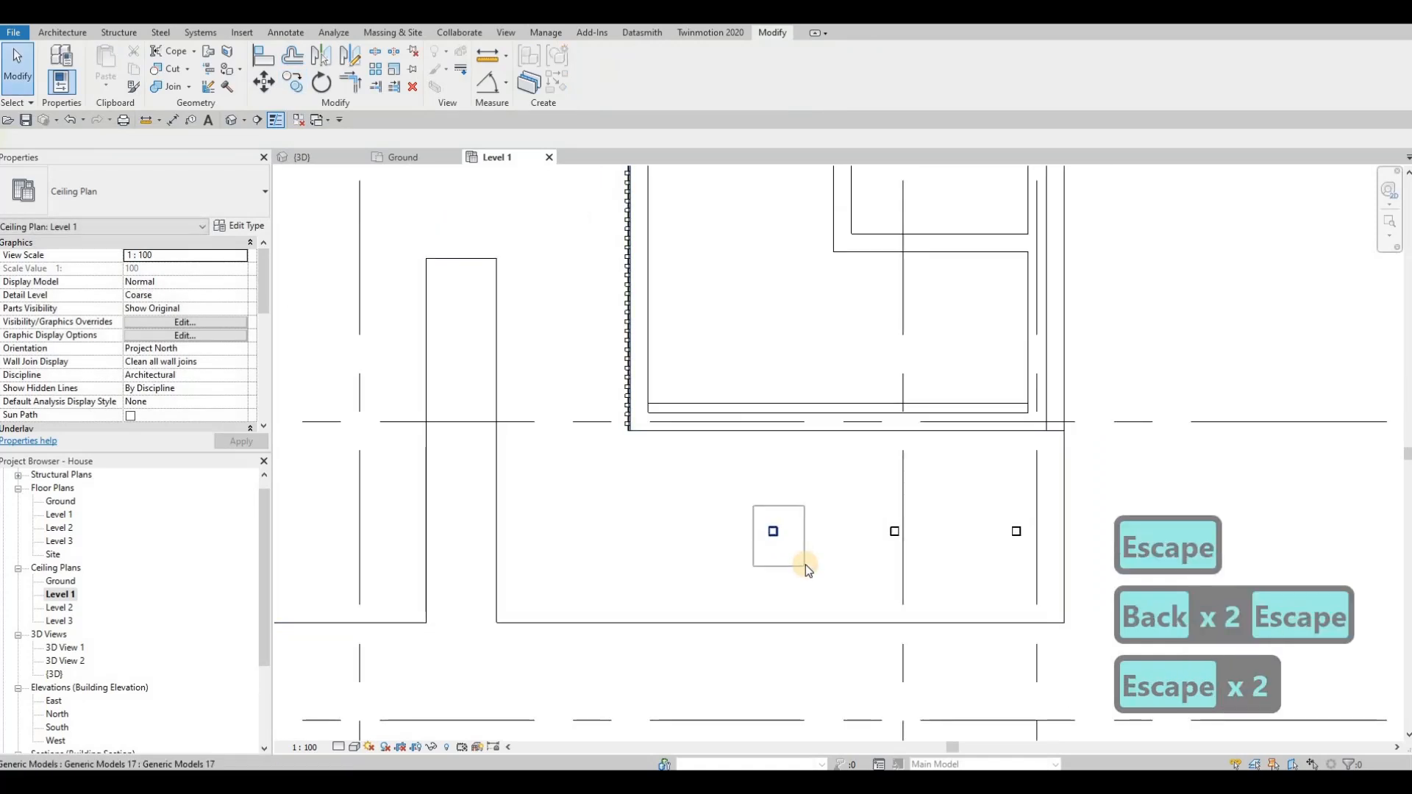
pyautogui.click(805, 563)
pyautogui.press('c')
pyautogui.press('o')
pyautogui.scroll(3, 765, 525)
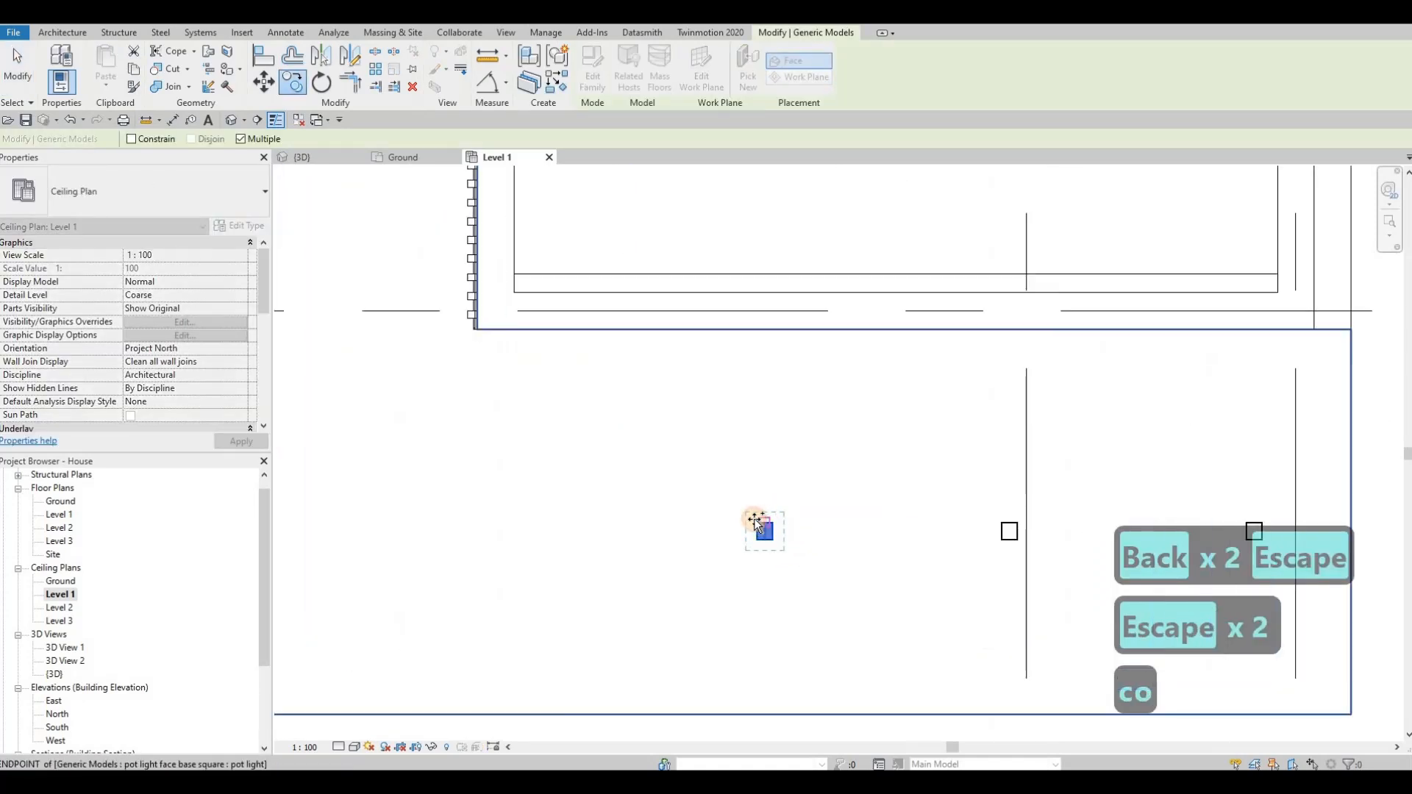
pyautogui.click(756, 524)
pyautogui.scroll(-2, 618, 520)
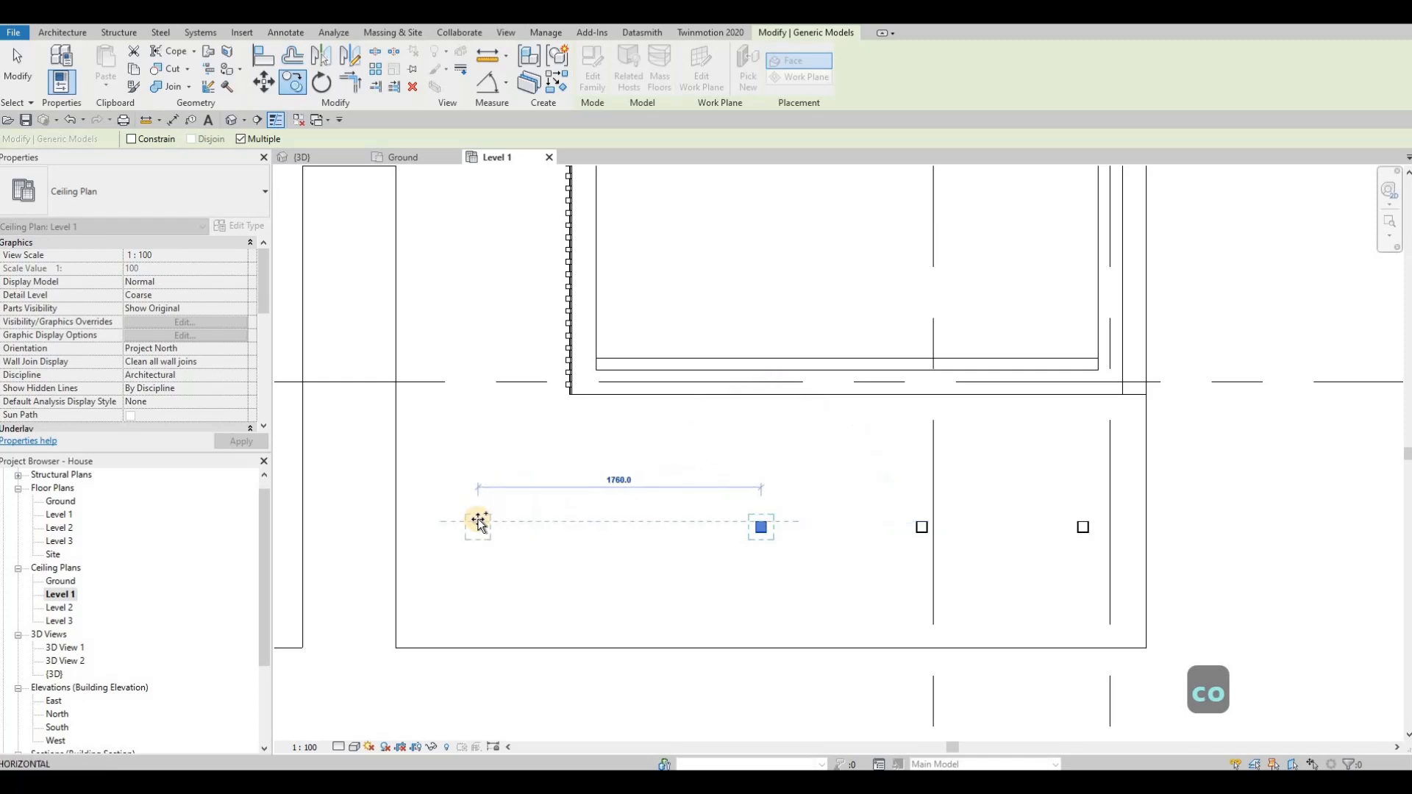
pyautogui.write('1000')
pyautogui.press('Return')
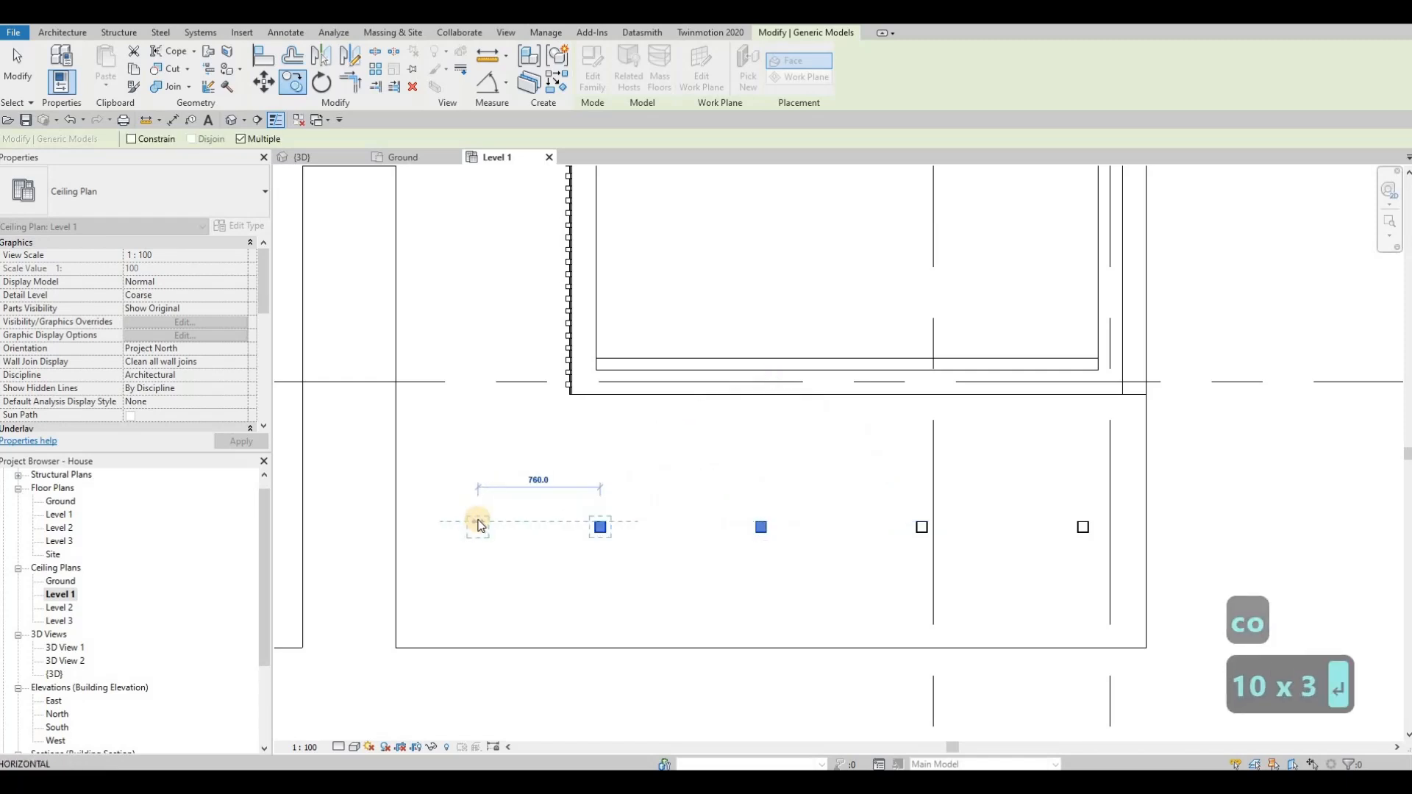
pyautogui.write('1000')
pyautogui.press('Return')
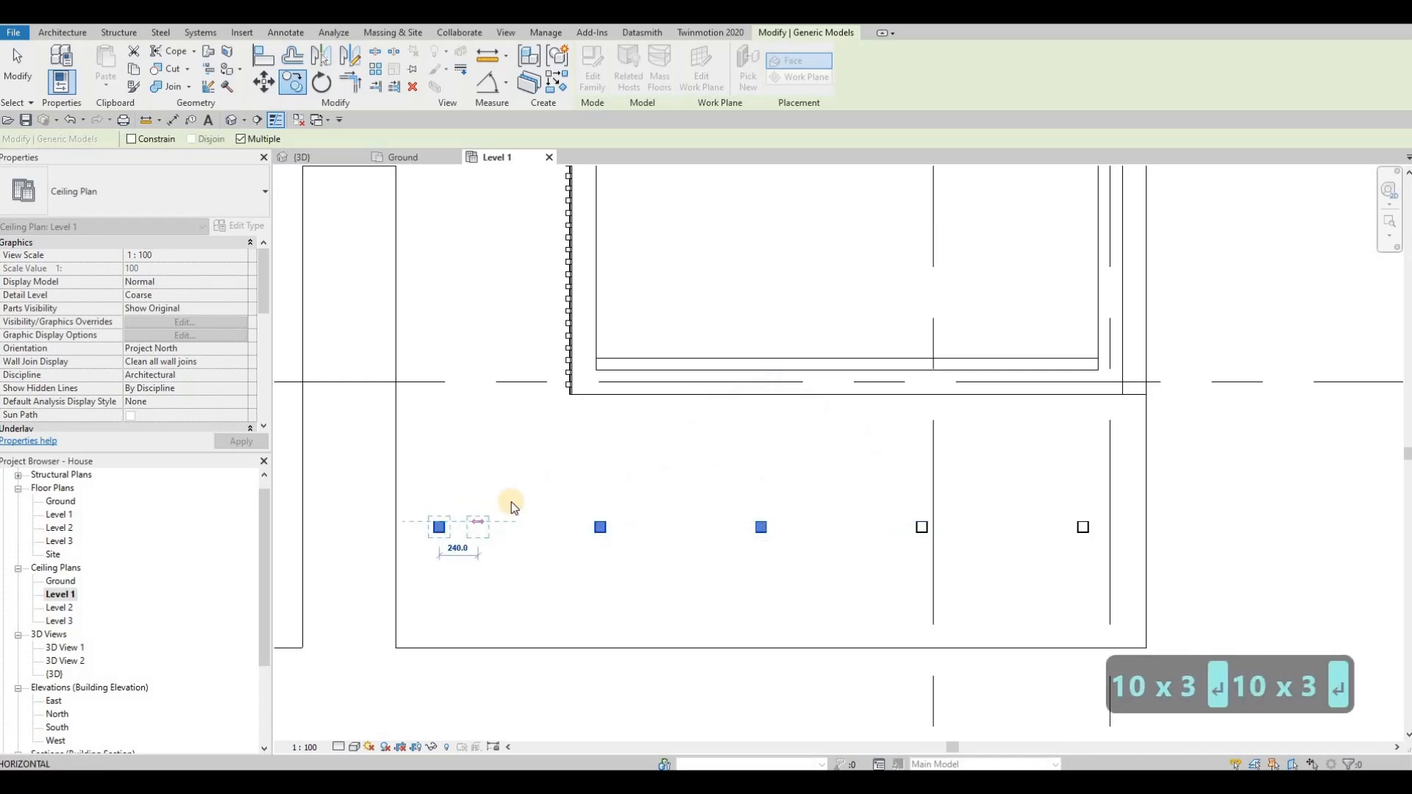
pyautogui.press('Escape')
pyautogui.press('Escape')
pyautogui.press('Escape')
# Step: Select the row of five pot lights on the front soffit and nudge it two increments to the right
pyautogui.moveTo(368, 463); pyautogui.dragTo(1132, 567)
pyautogui.press('Right')
pyautogui.press('Right')
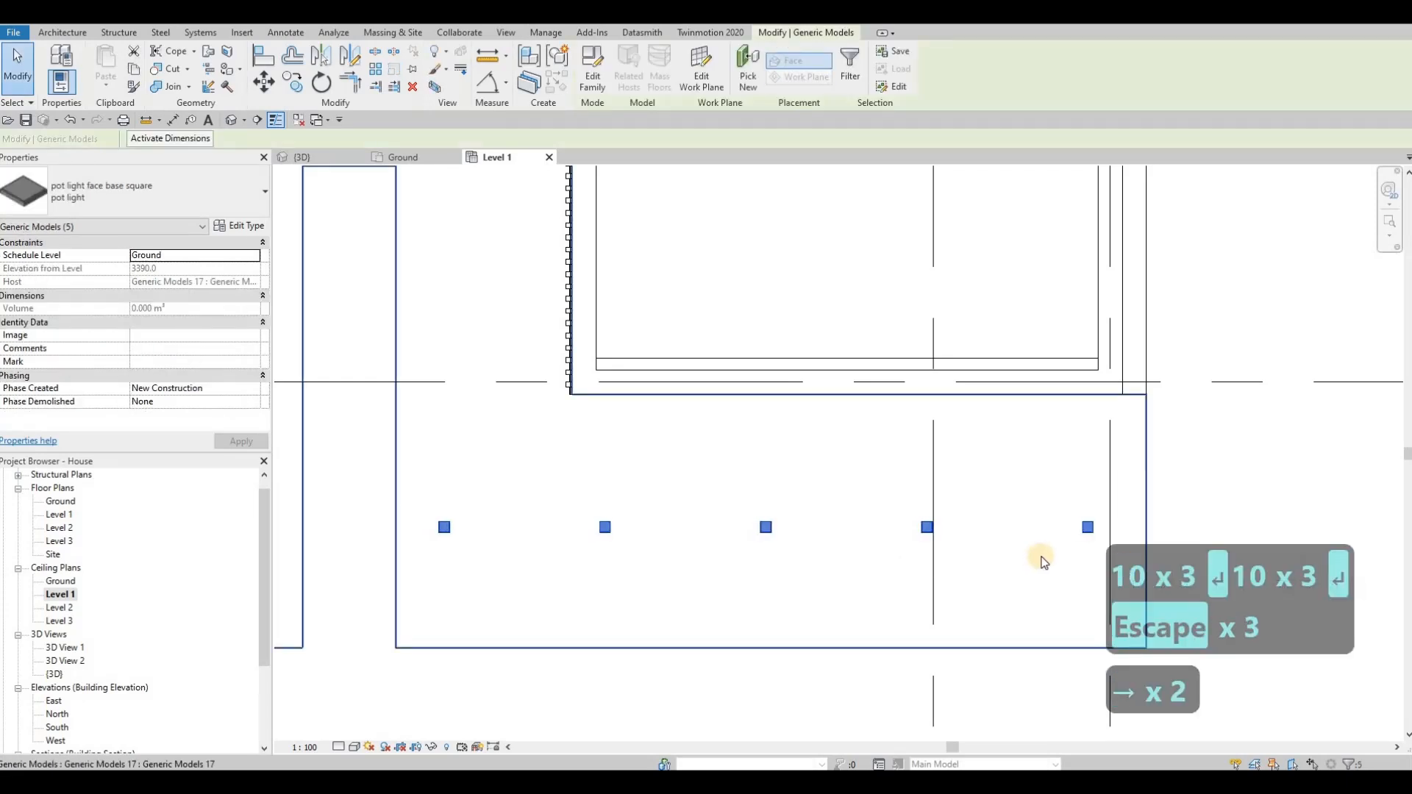
# Step: Copy the row of five pot lights about 5234 mm to the left, onto the soffit beyond the slot, and adjust its position slightly
pyautogui.scroll(-5, 818, 563)
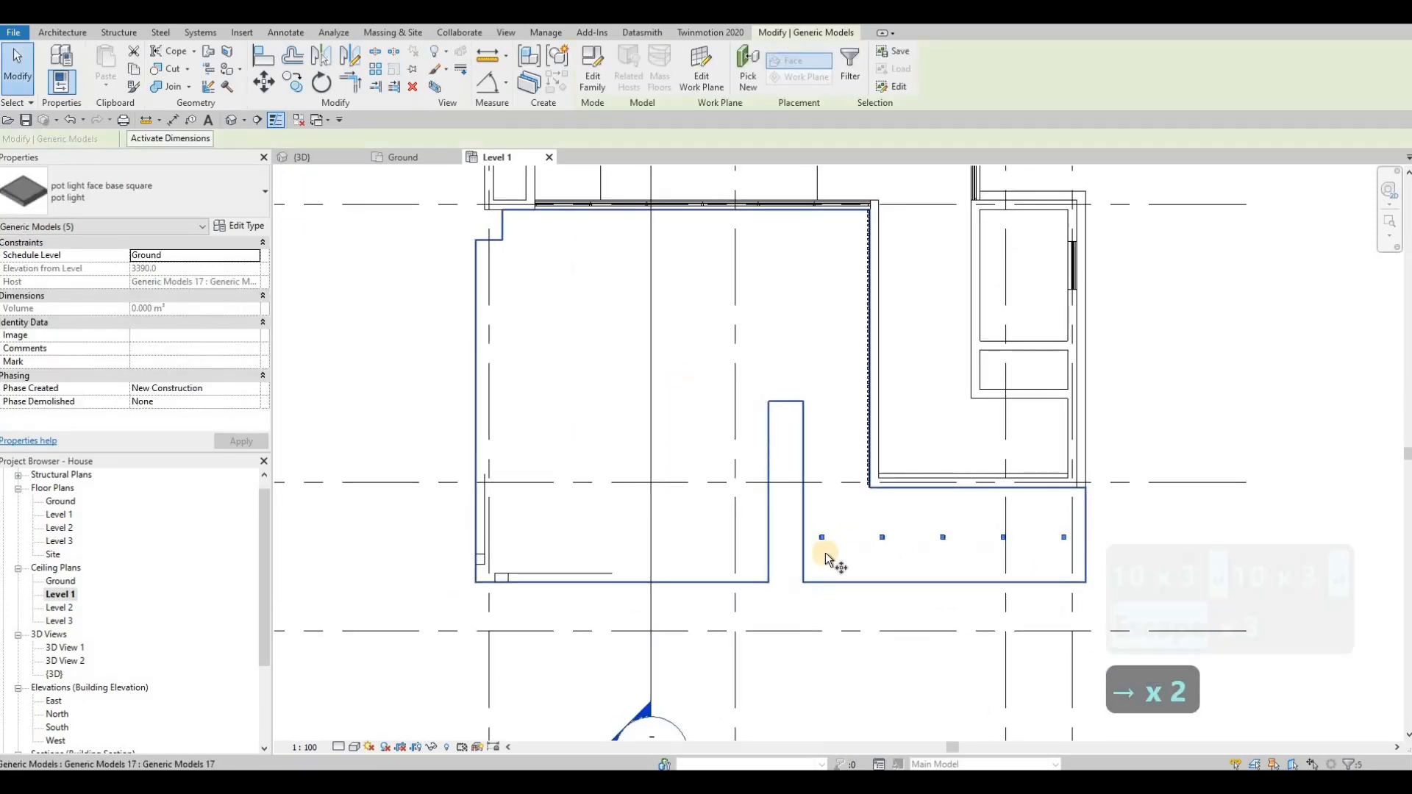
pyautogui.press('c')
pyautogui.press('o')
pyautogui.click(822, 538)
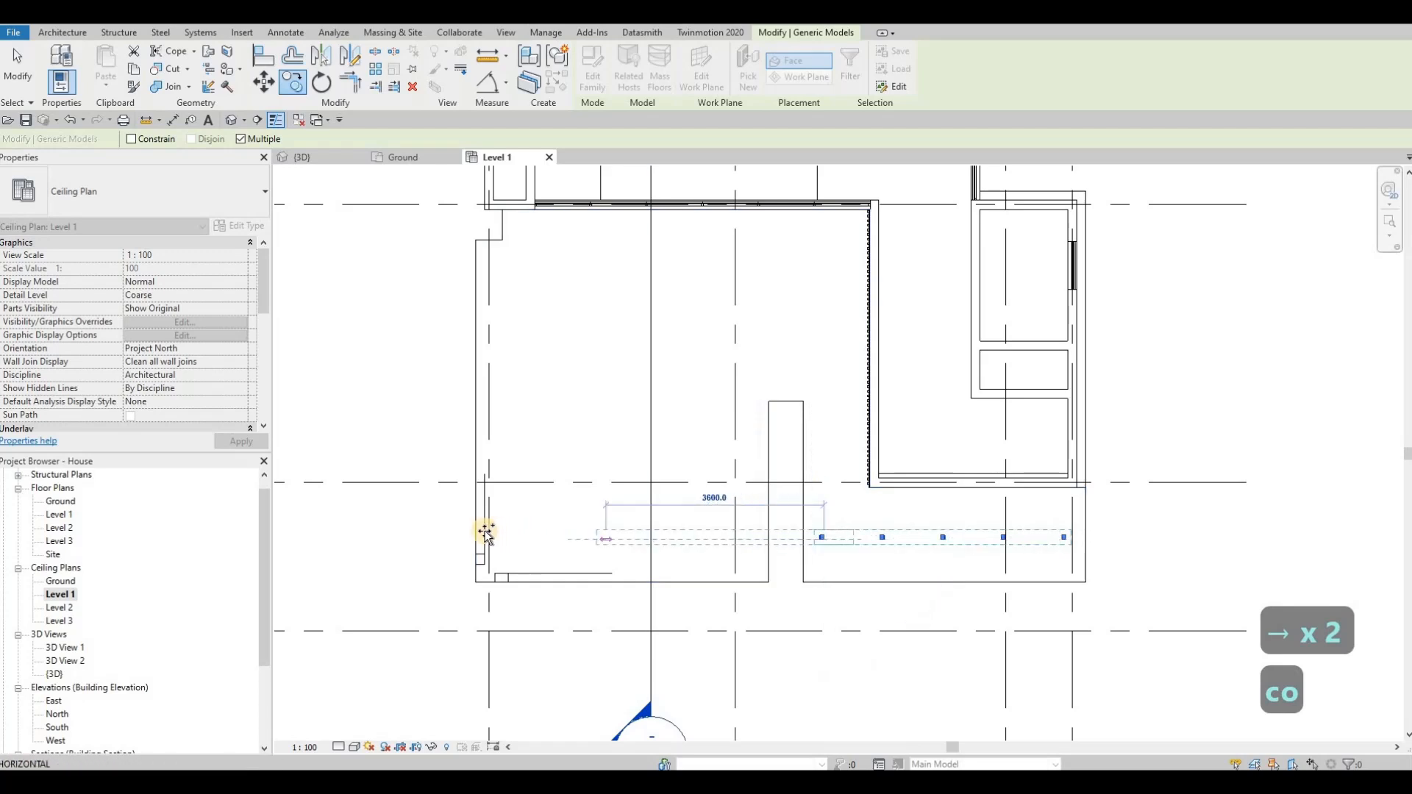
pyautogui.click(508, 536)
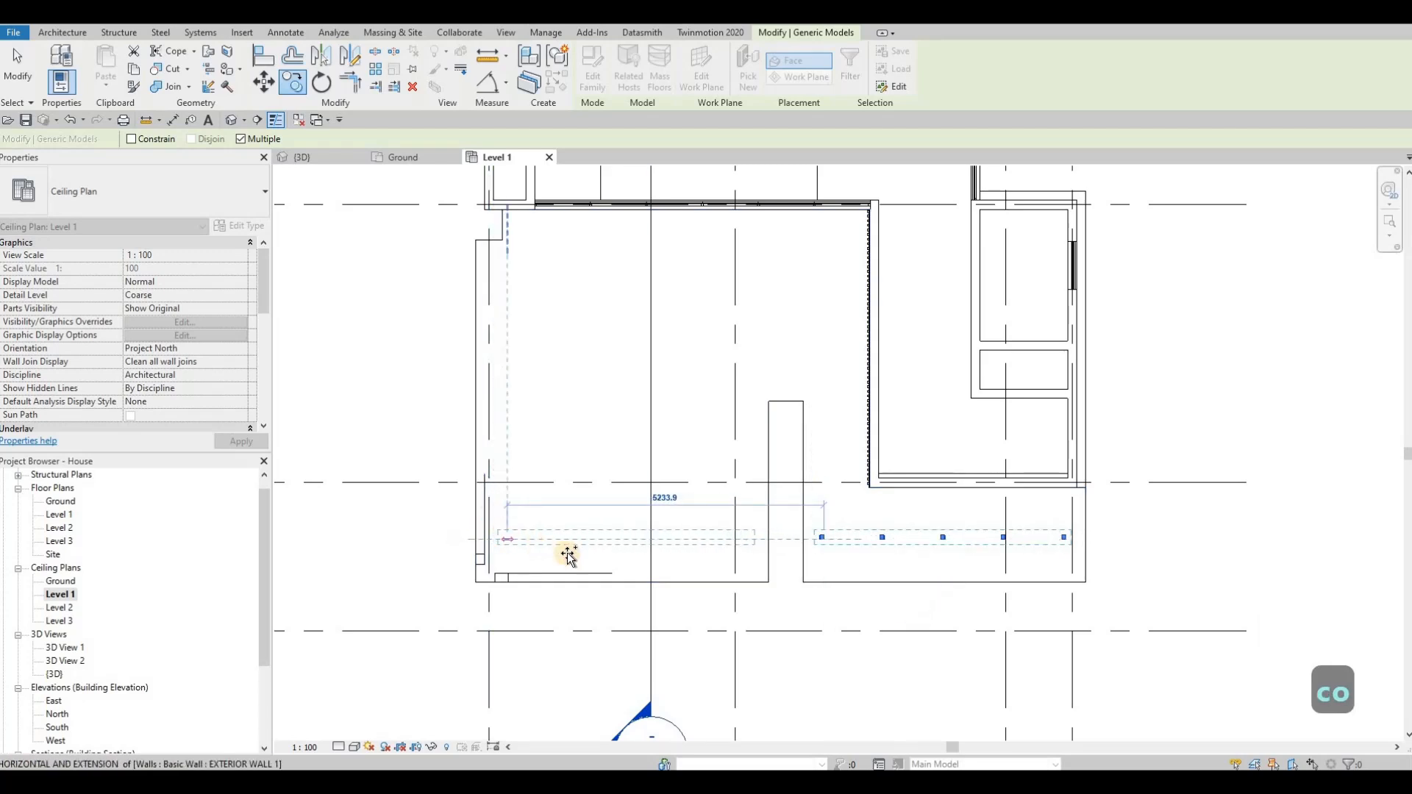
pyautogui.press('Escape')
pyautogui.press('Escape')
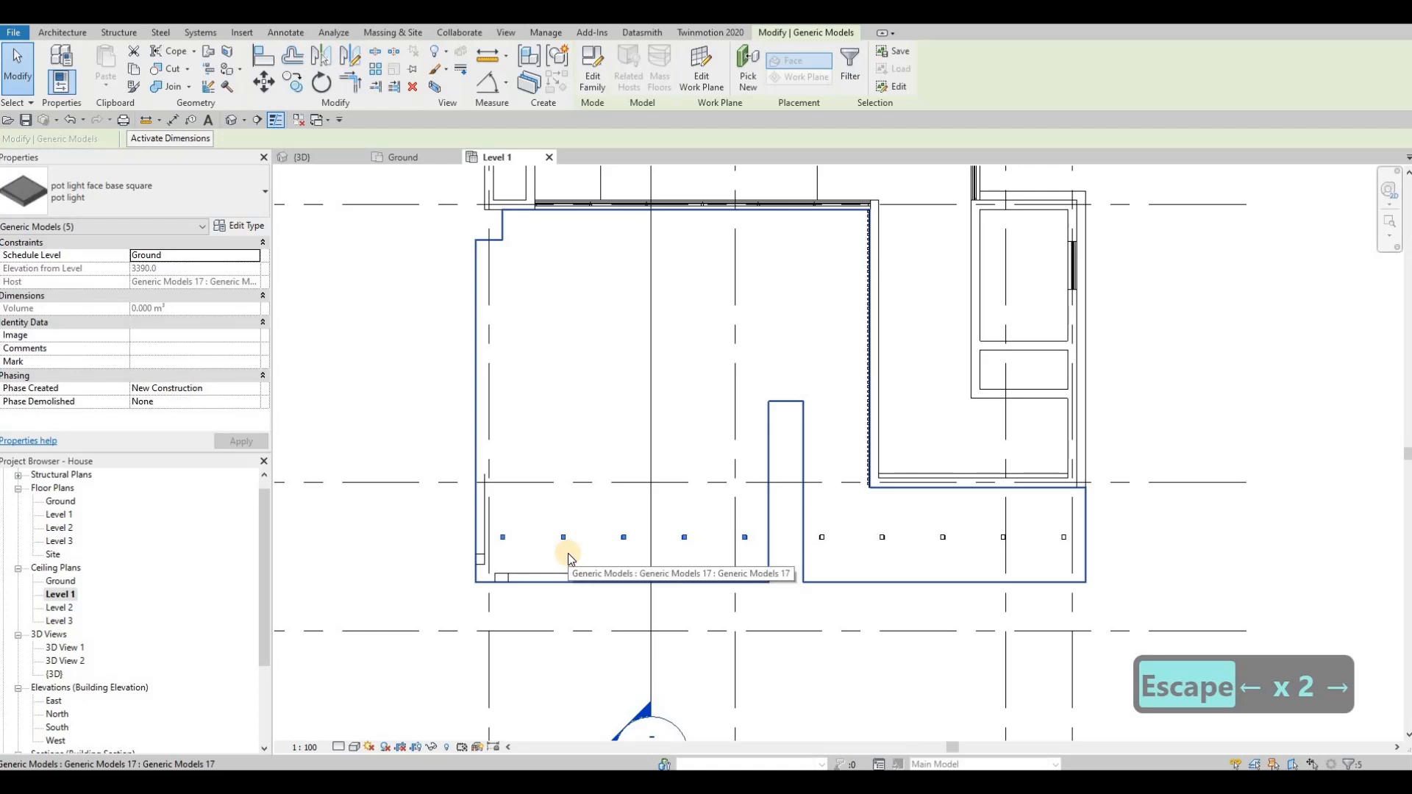
# Step: Copy the left row of five pot lights upward twice at 2000 mm spacing toward the rear wall
pyautogui.press('c')
pyautogui.press('o')
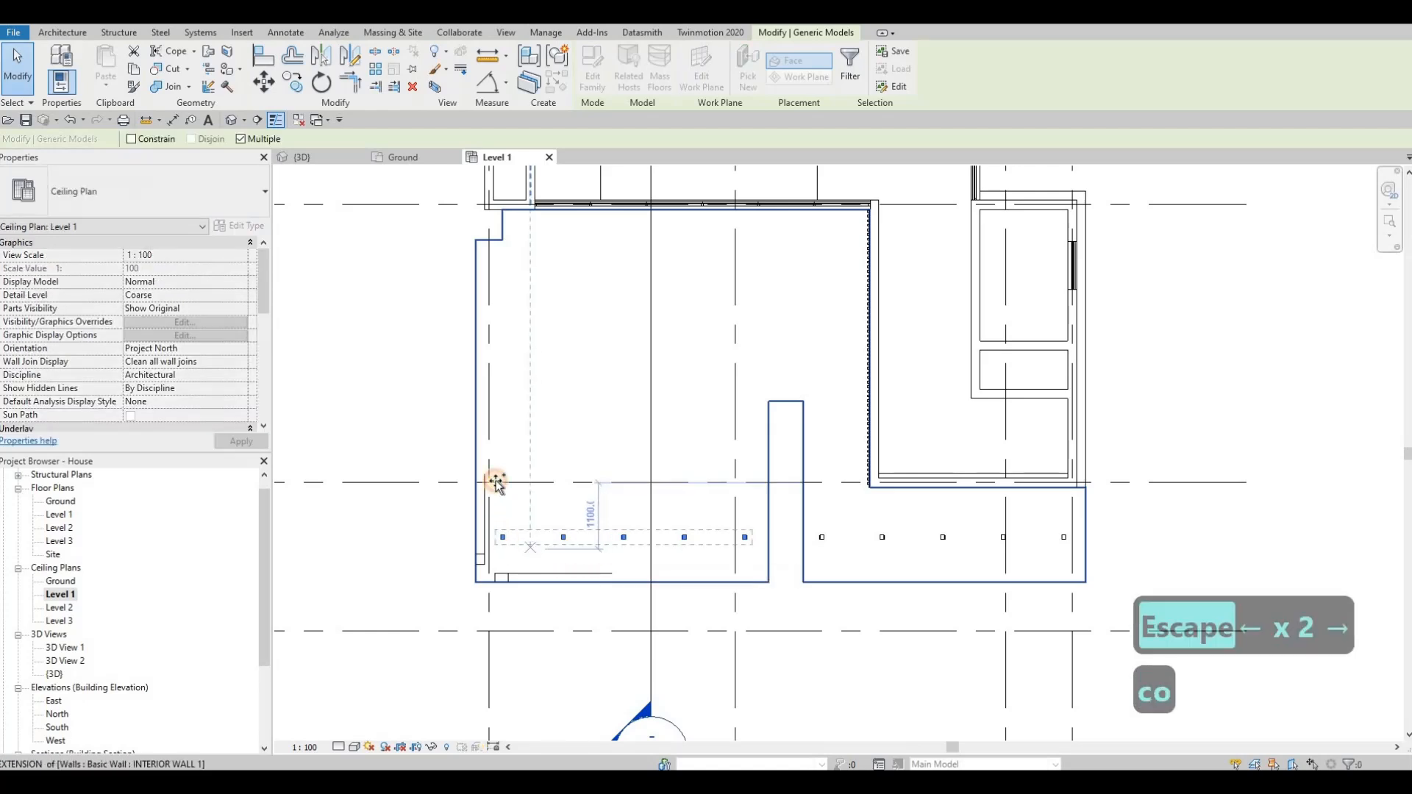
pyautogui.click(539, 536)
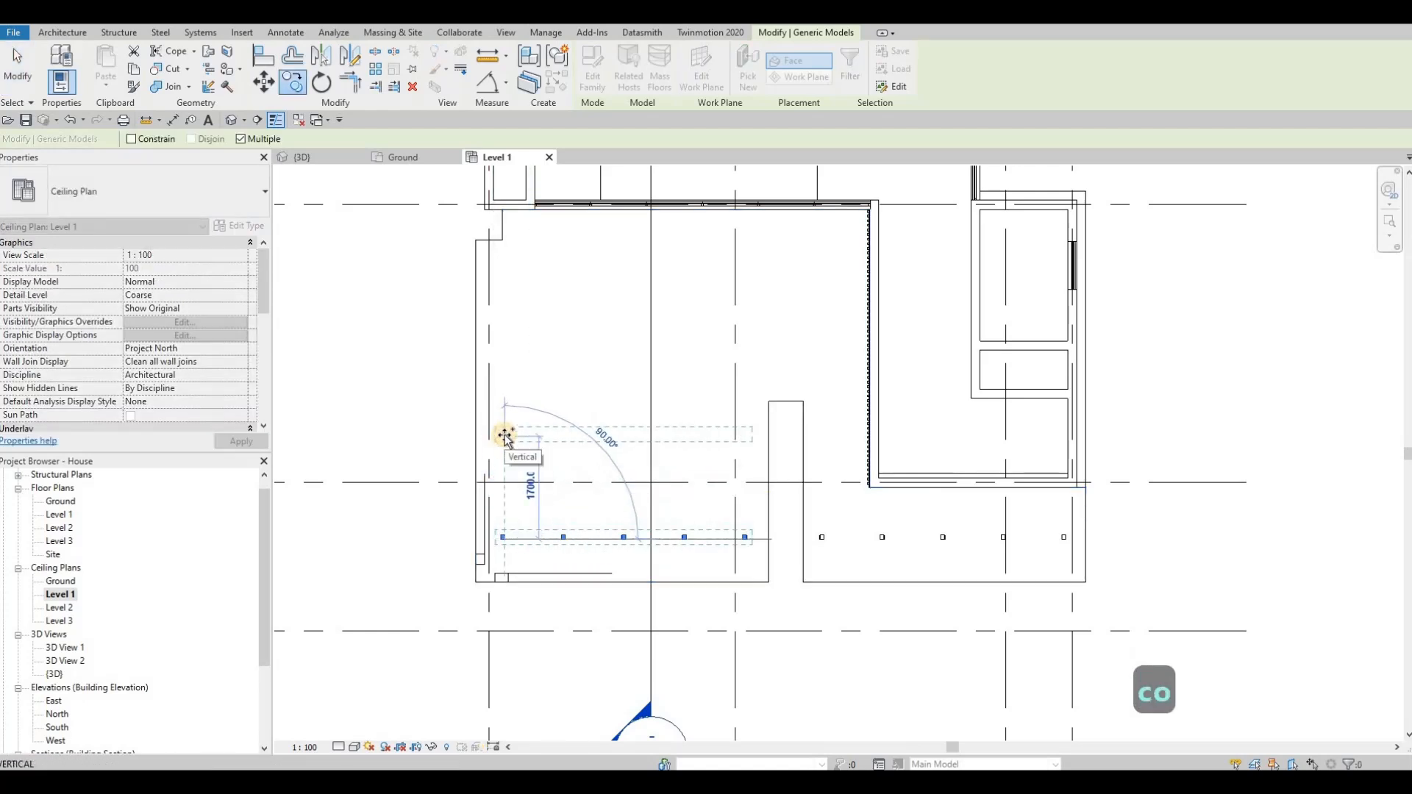
pyautogui.write('2000')
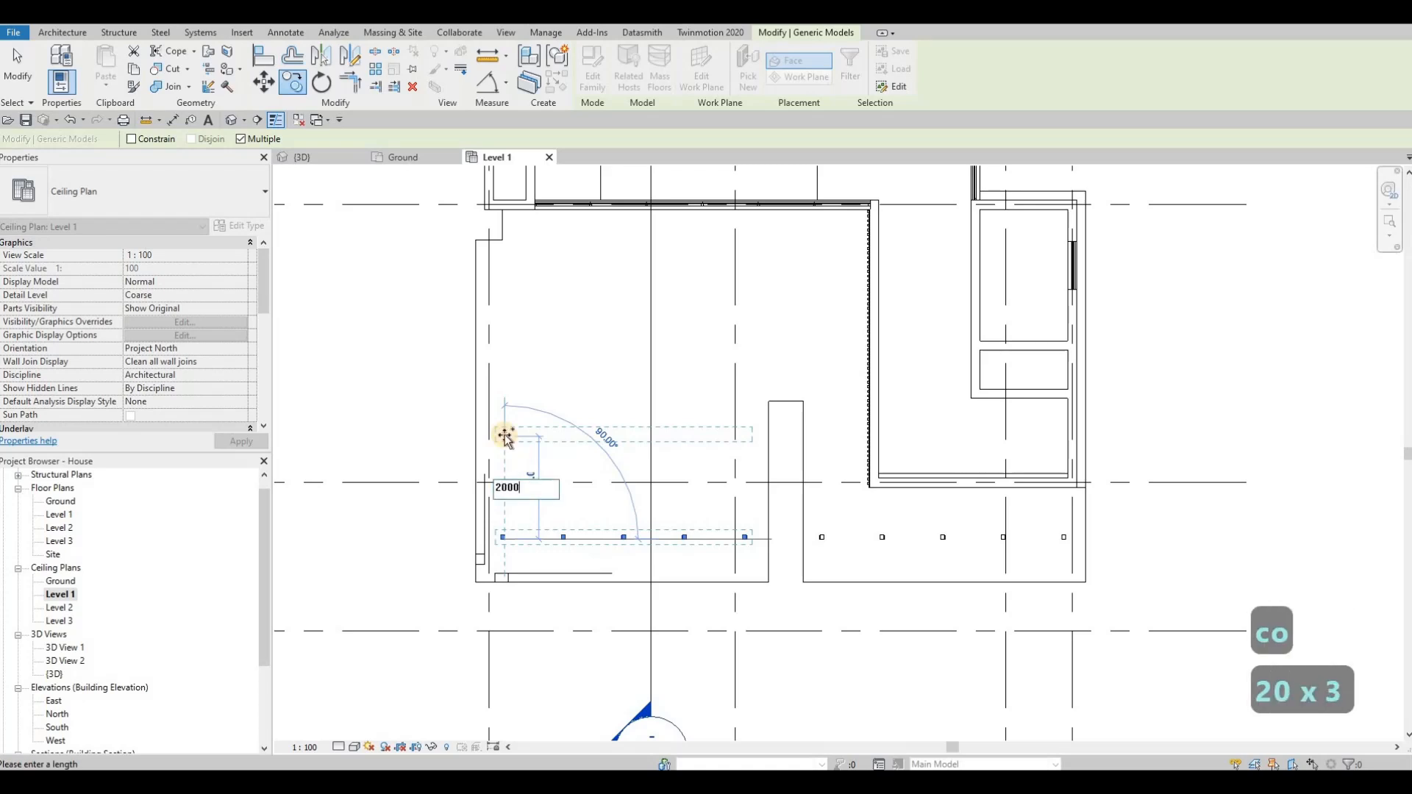
pyautogui.press('Return')
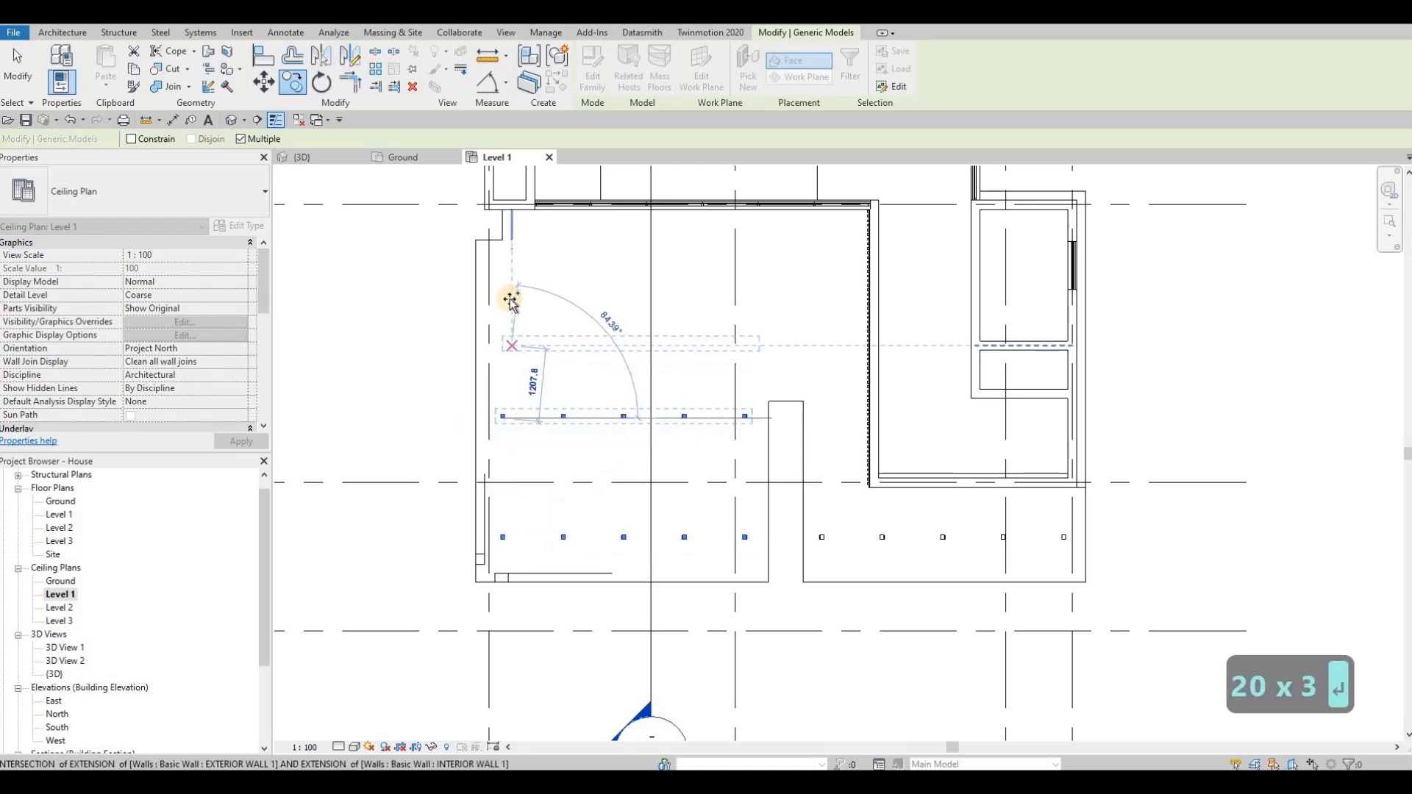
pyautogui.write('200')
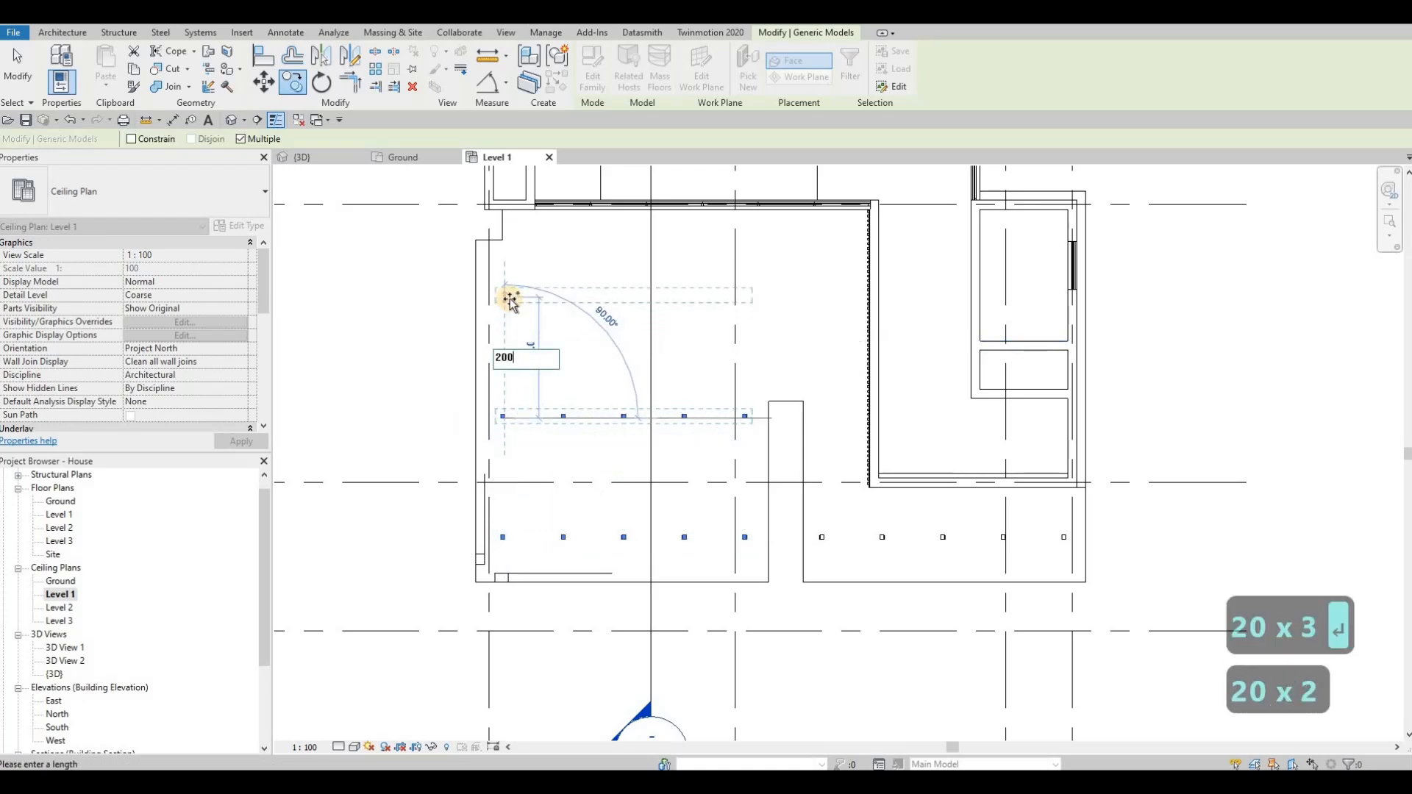
pyautogui.write('0')
pyautogui.press('Return')
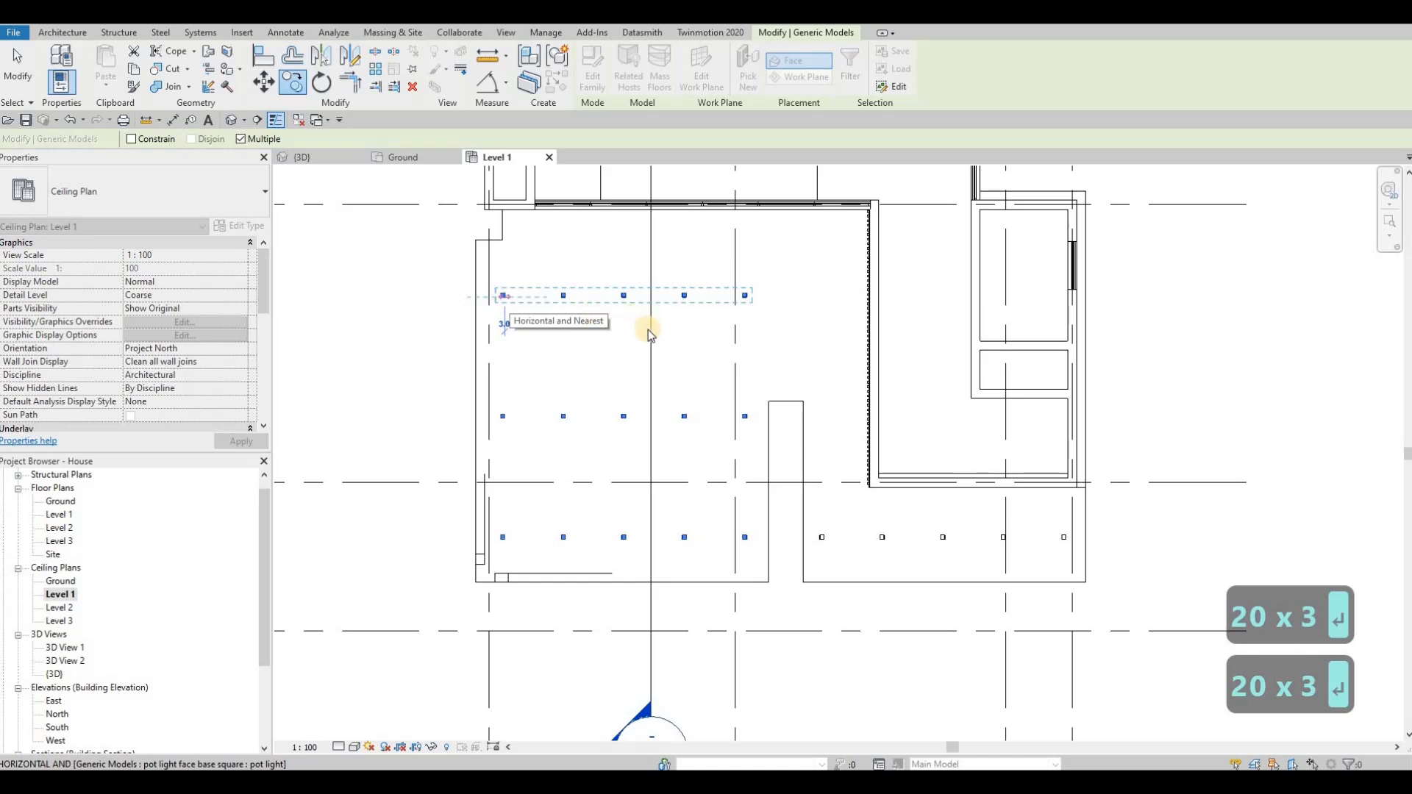
pyautogui.press('Escape')
pyautogui.scroll(3, 595, 404)
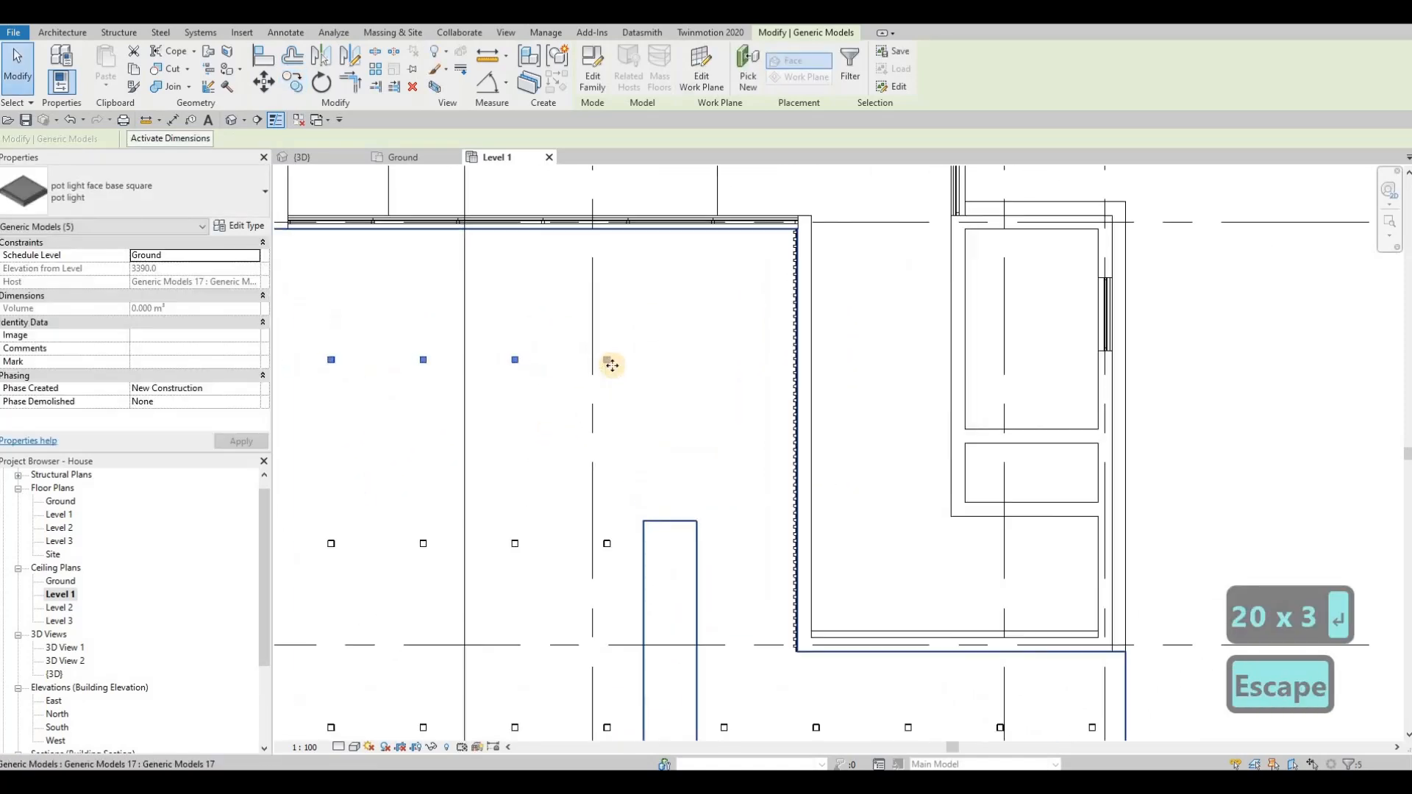
pyautogui.press('Escape')
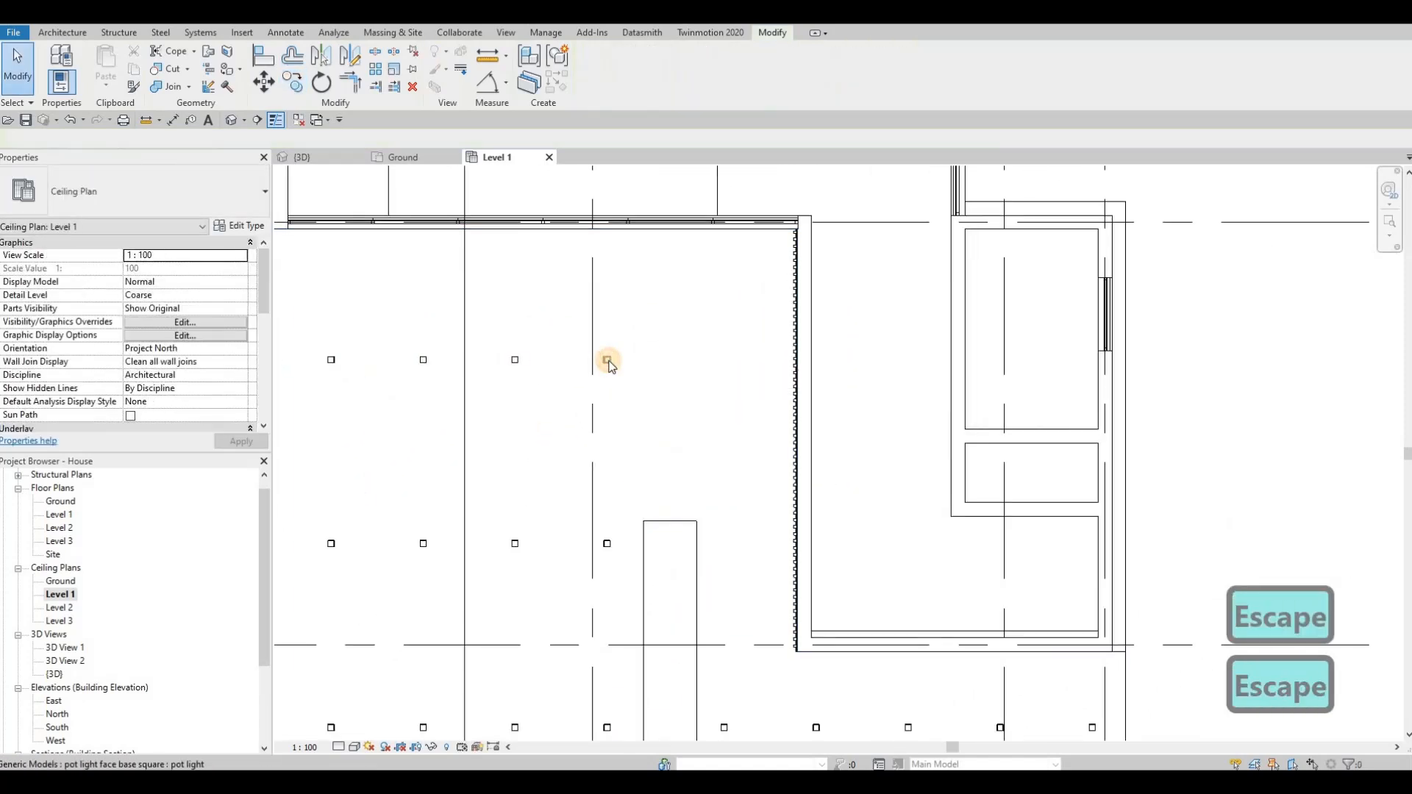
# Step: Copy the rightmost pot light of the uppermost row 1000 mm to the right
pyautogui.click(608, 360)
pyautogui.press('c')
pyautogui.press('o')
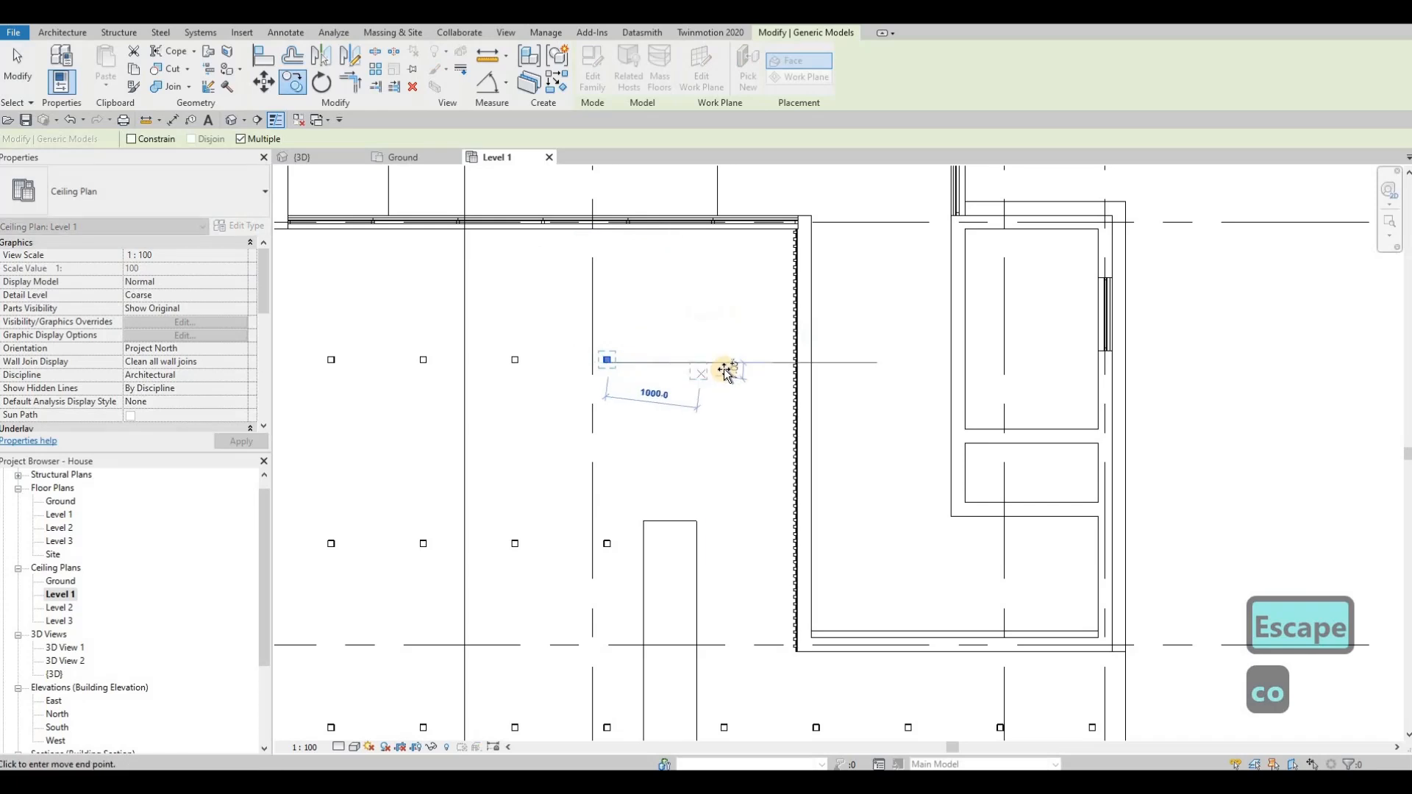
pyautogui.write('1')
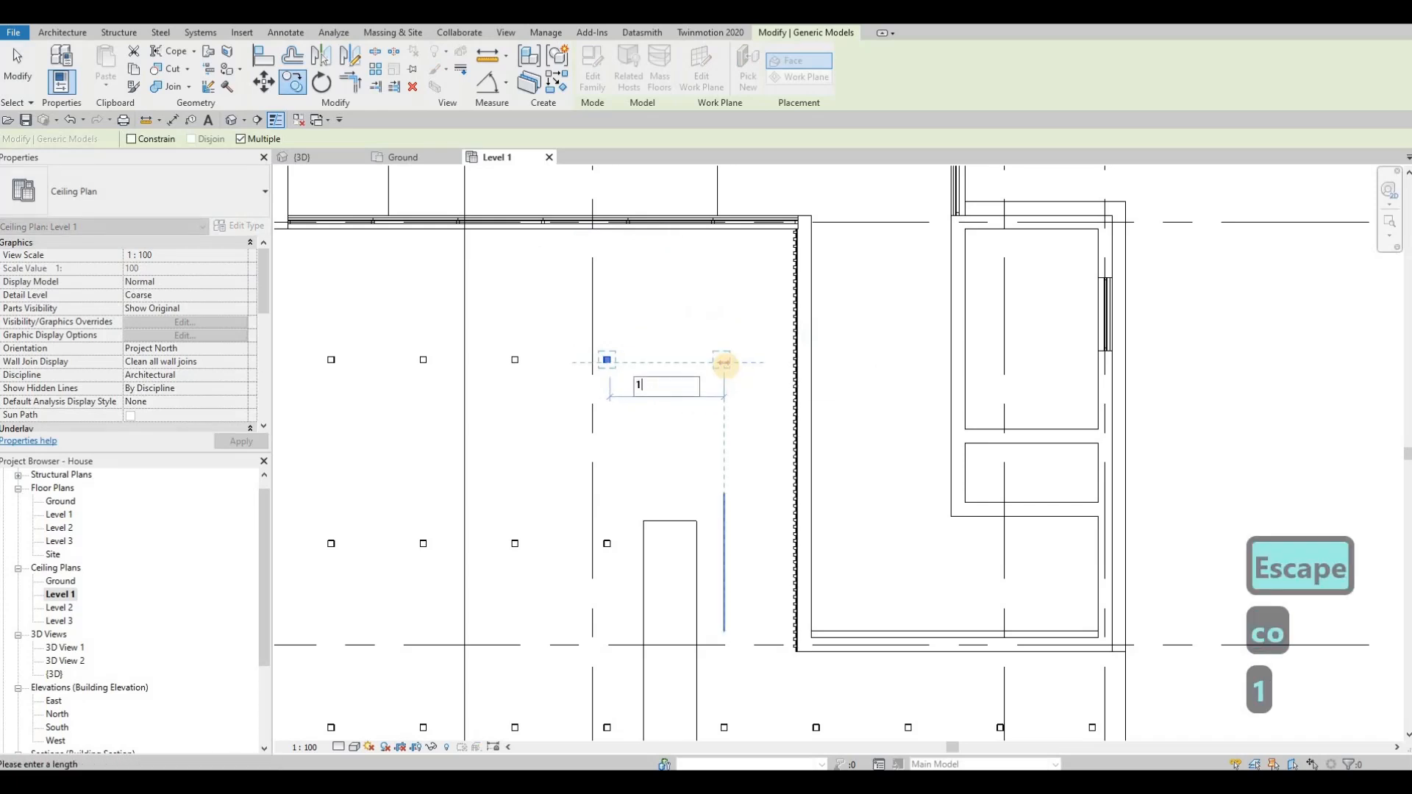
pyautogui.write('000')
pyautogui.press('Return')
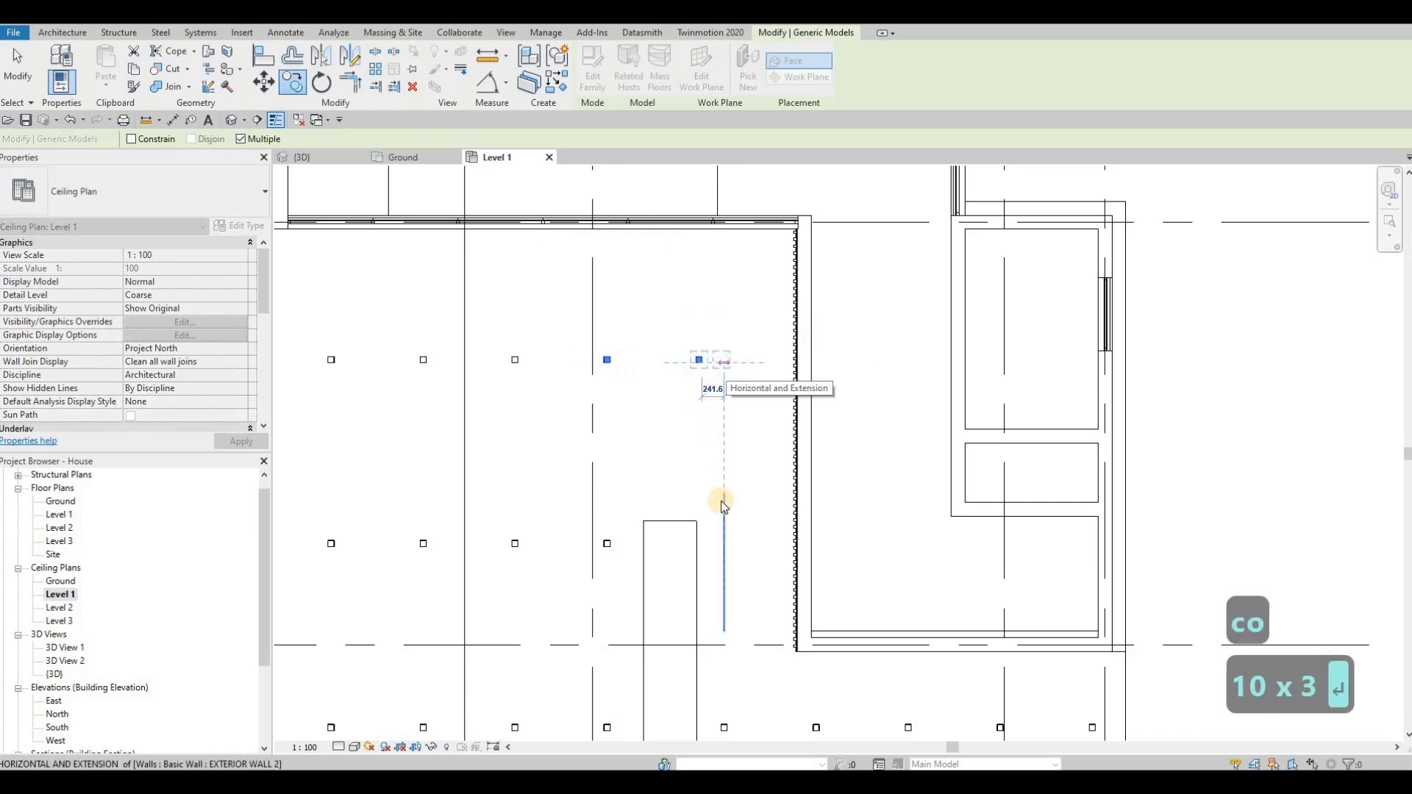
pyautogui.scroll(-3, 722, 514)
pyautogui.press('Escape')
pyautogui.press('Escape')
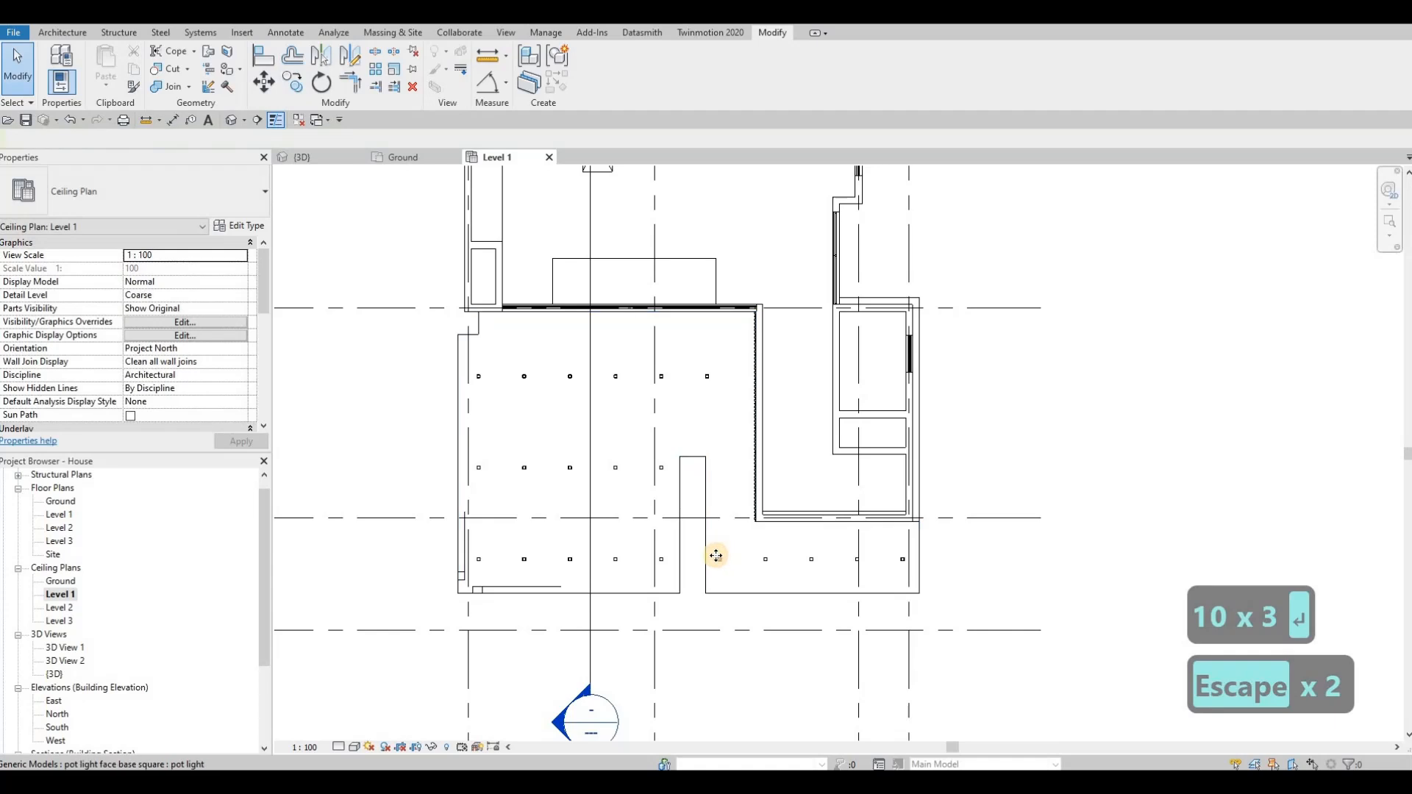
# Step: Copy the pot light just right of the slot upward twice at 2000 mm spacing to extend both upper rows
pyautogui.click(716, 556)
pyautogui.press('c')
pyautogui.press('o')
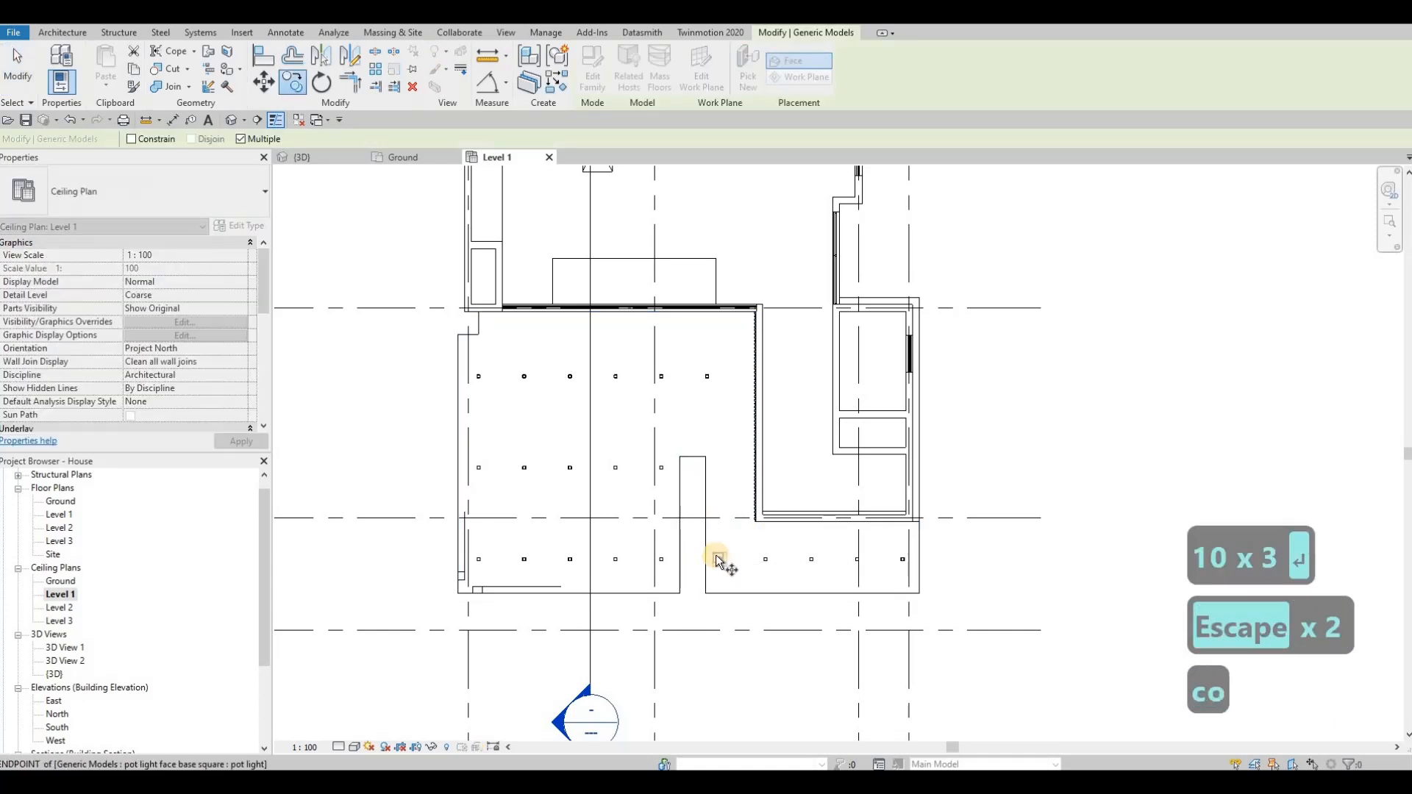
pyautogui.click(720, 558)
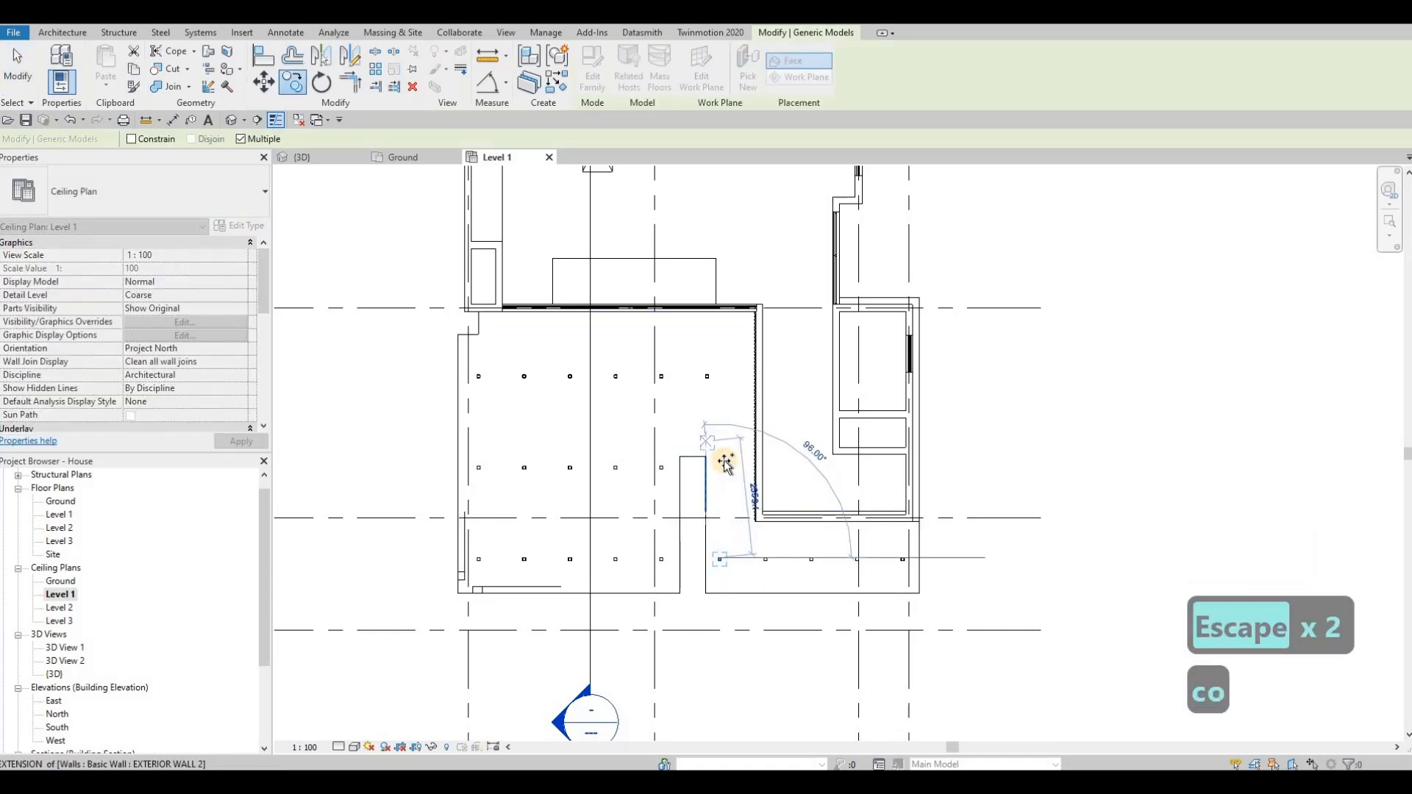
pyautogui.write('2000')
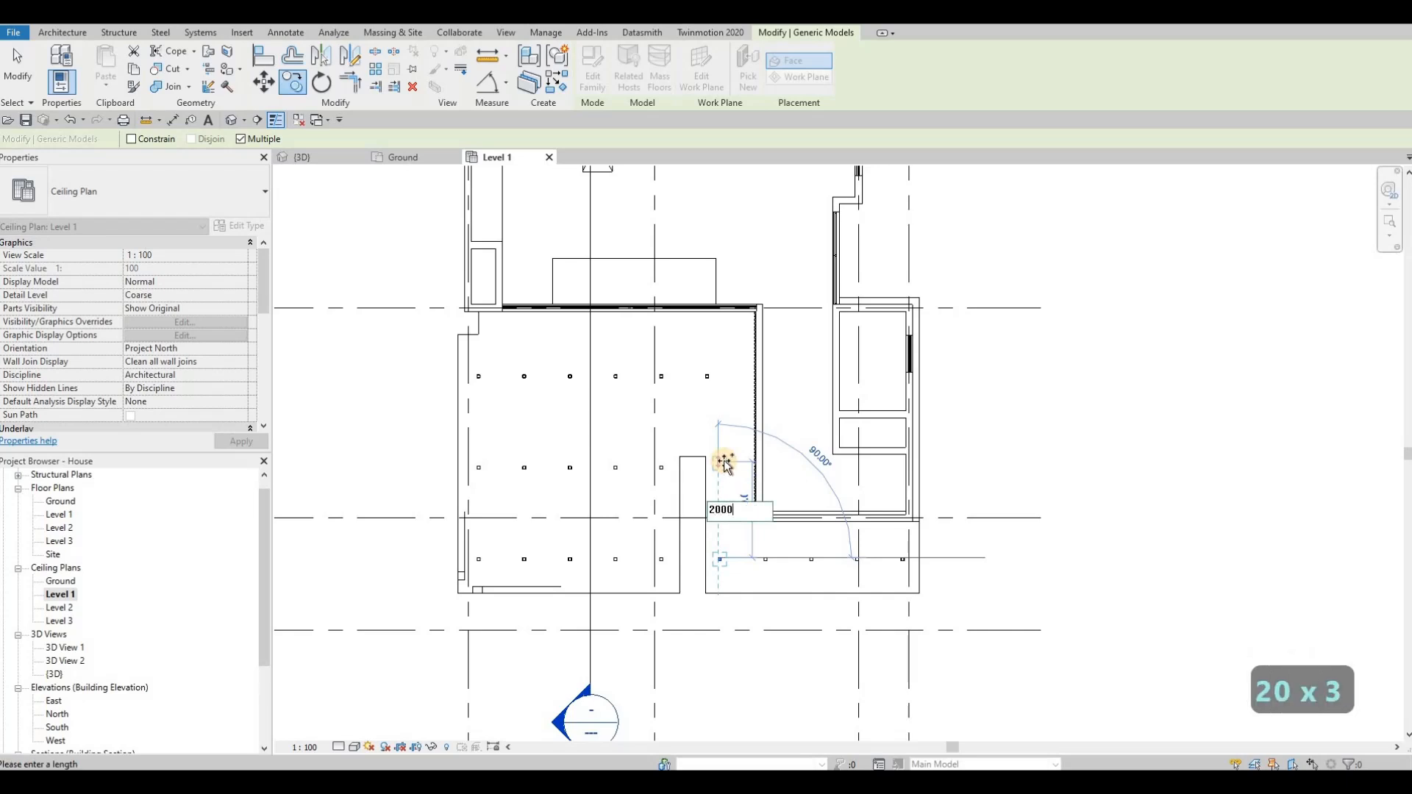
pyautogui.press('Return')
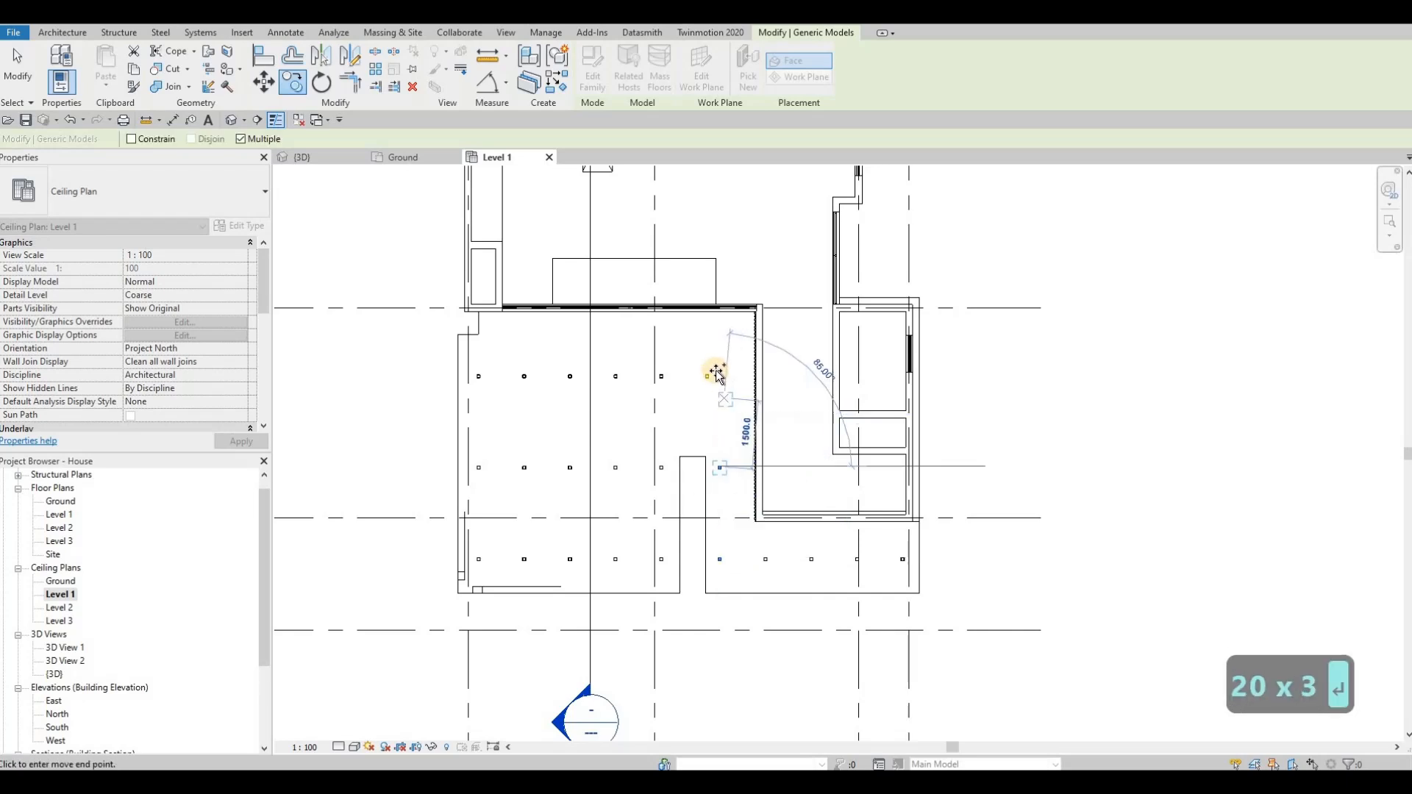
pyautogui.scroll(1, 717, 373)
pyautogui.write('2000')
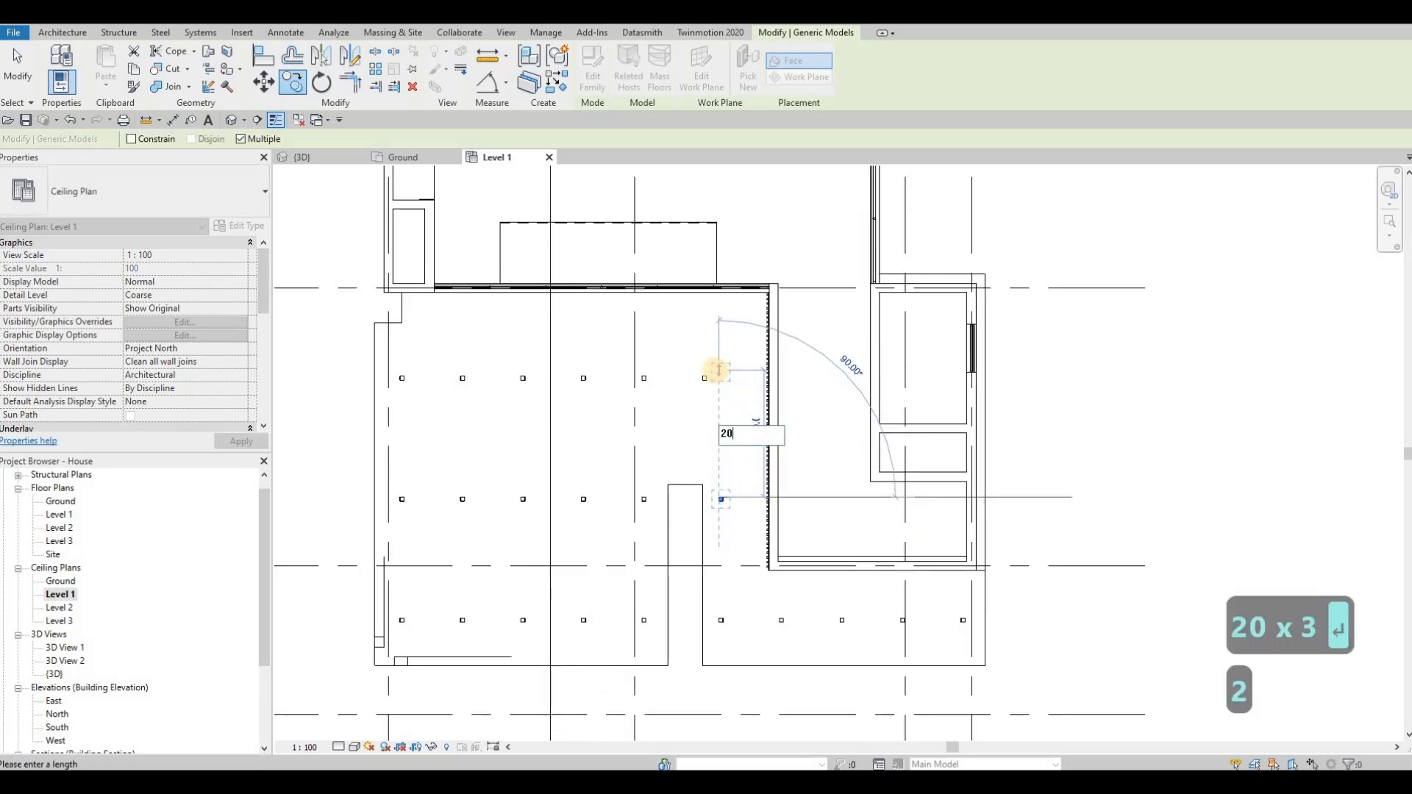
pyautogui.press('Return')
pyautogui.press('Escape')
pyautogui.press('Escape')
pyautogui.press('Escape')
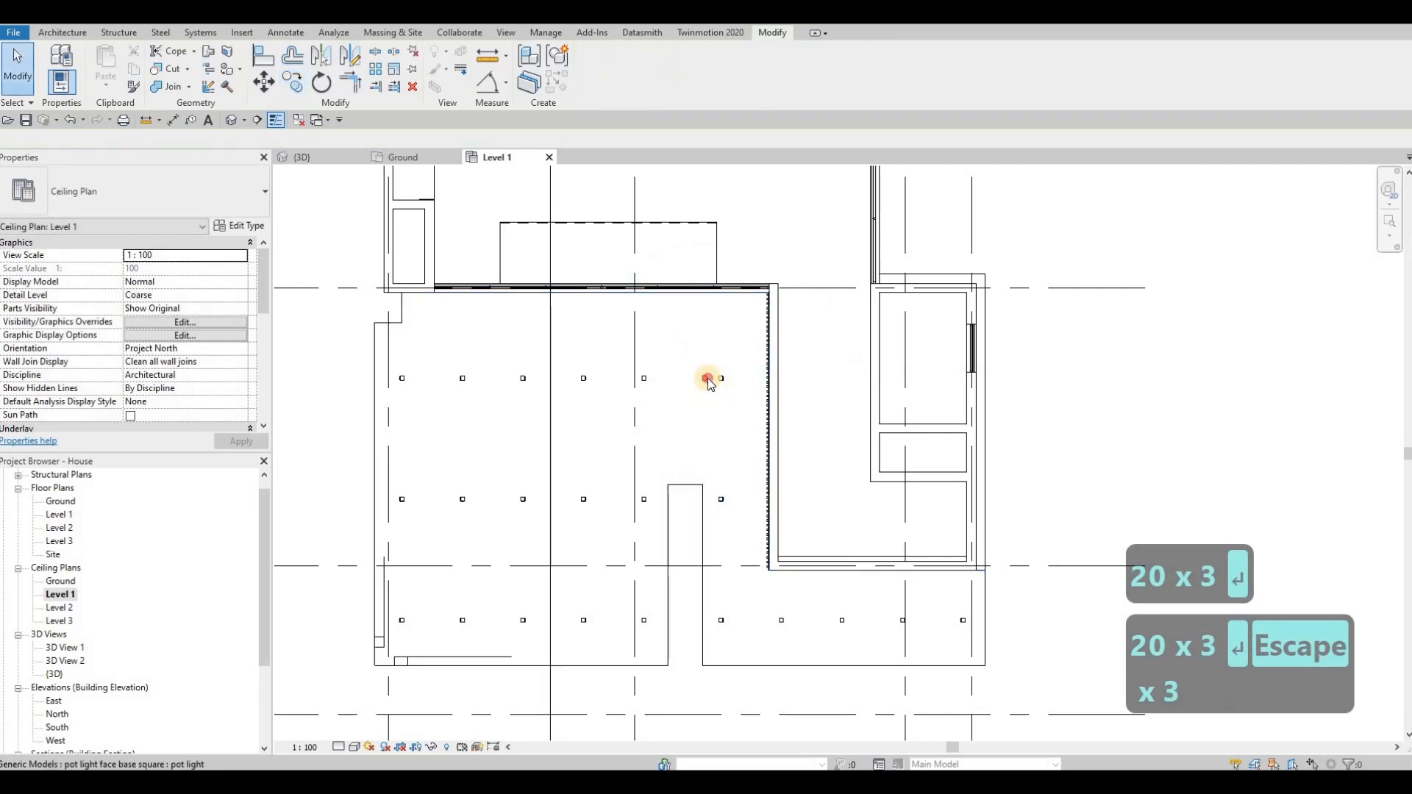
# Step: Delete the surplus pot light crowding the right end of the uppermost row
pyautogui.click(708, 378)
pyautogui.press('Delete')
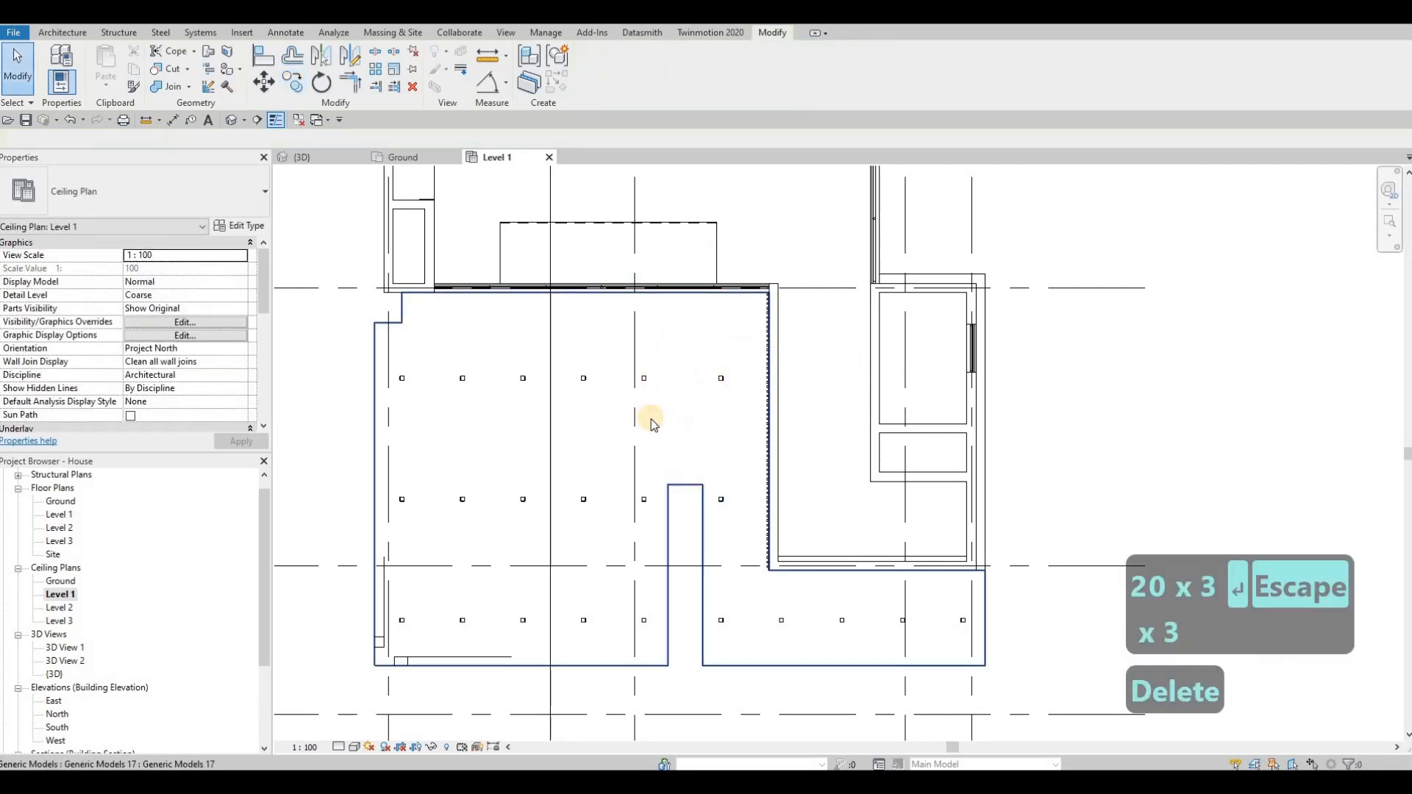
pyautogui.scroll(-1, 647, 415)
pyautogui.press('Escape')
pyautogui.press('Escape')
pyautogui.moveTo(511, 396); pyautogui.dragTo(514, 451, button='middle')
pyautogui.scroll(-1, 514, 450)
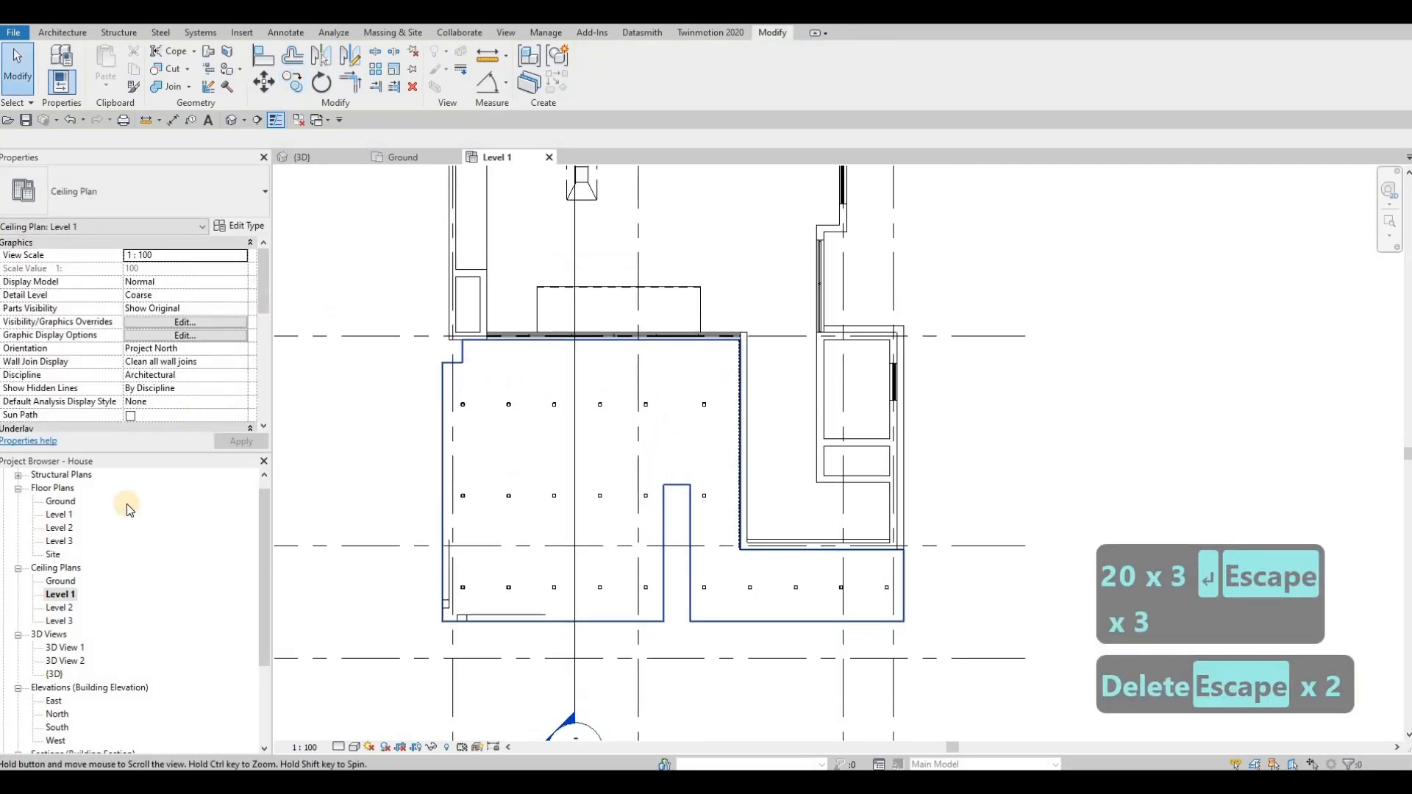
# Step: Open the Level 2 ceiling plan and move the left balcony's pot light nearer the door corner, about 4000 mm from the opposite side wall's centre
pyautogui.doubleClick(60, 608)
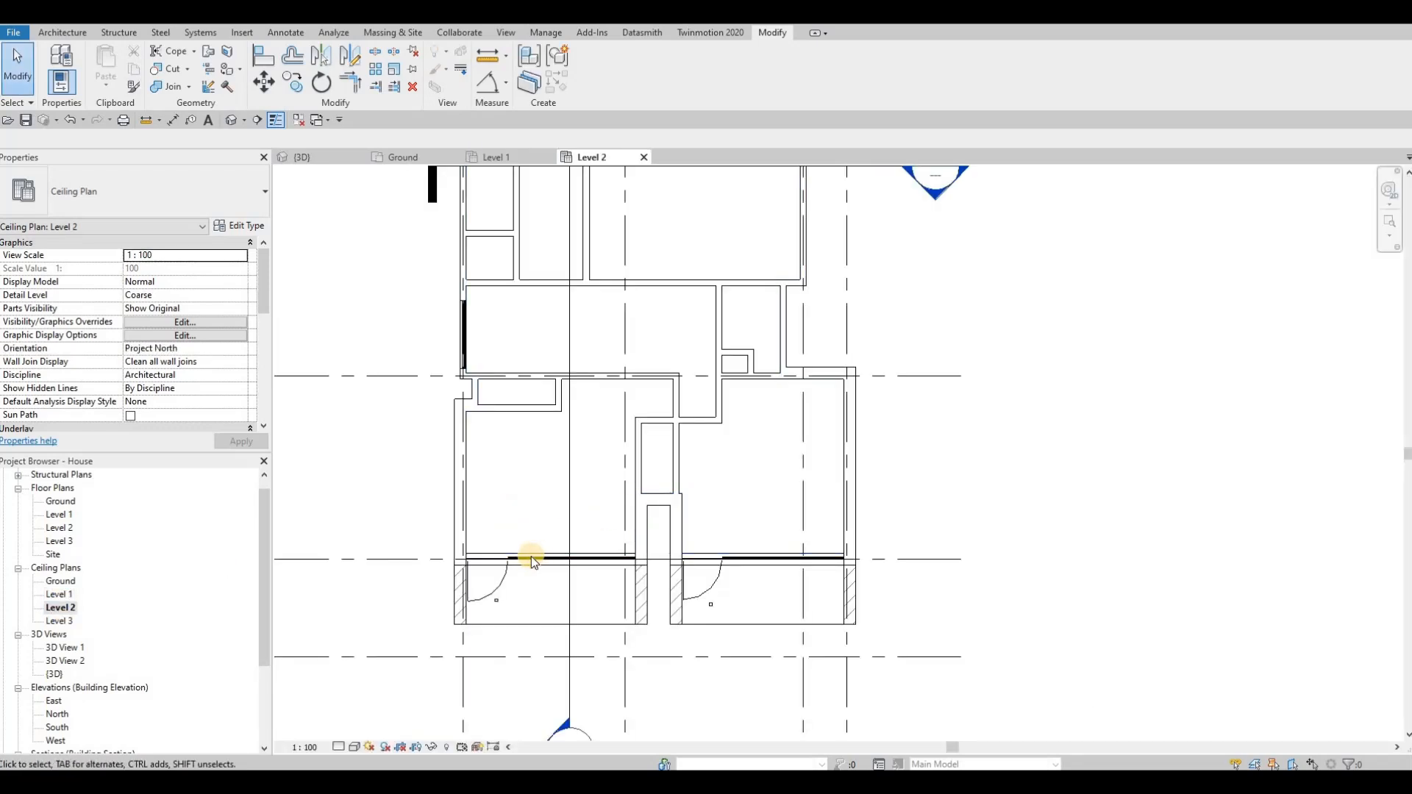
pyautogui.scroll(5, 505, 590)
pyautogui.press('Escape')
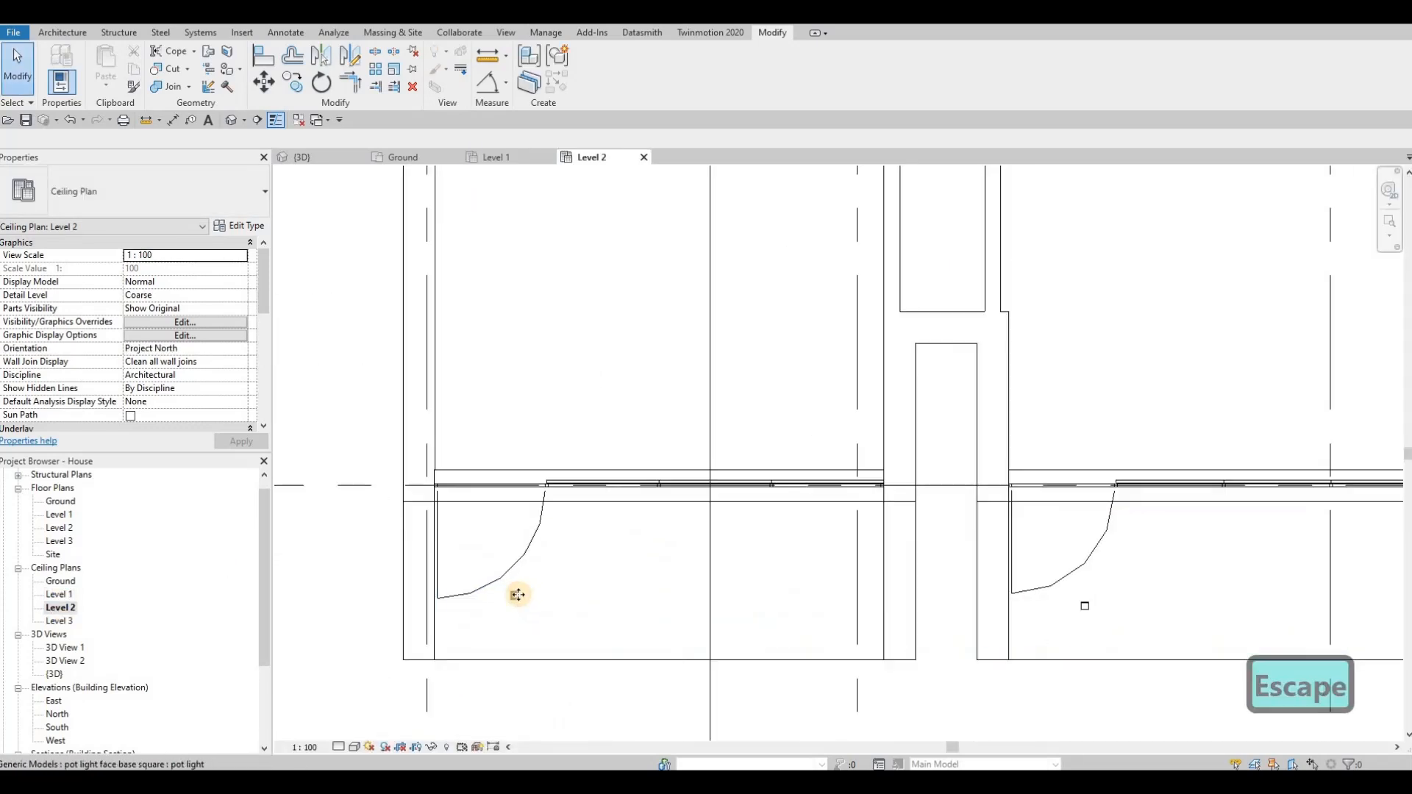
pyautogui.click(486, 588)
pyautogui.moveTo(481, 575); pyautogui.dragTo(483, 581)
# Step: Copy the left balcony's pot light three times to the right at 1000 mm spacing
pyautogui.press('c')
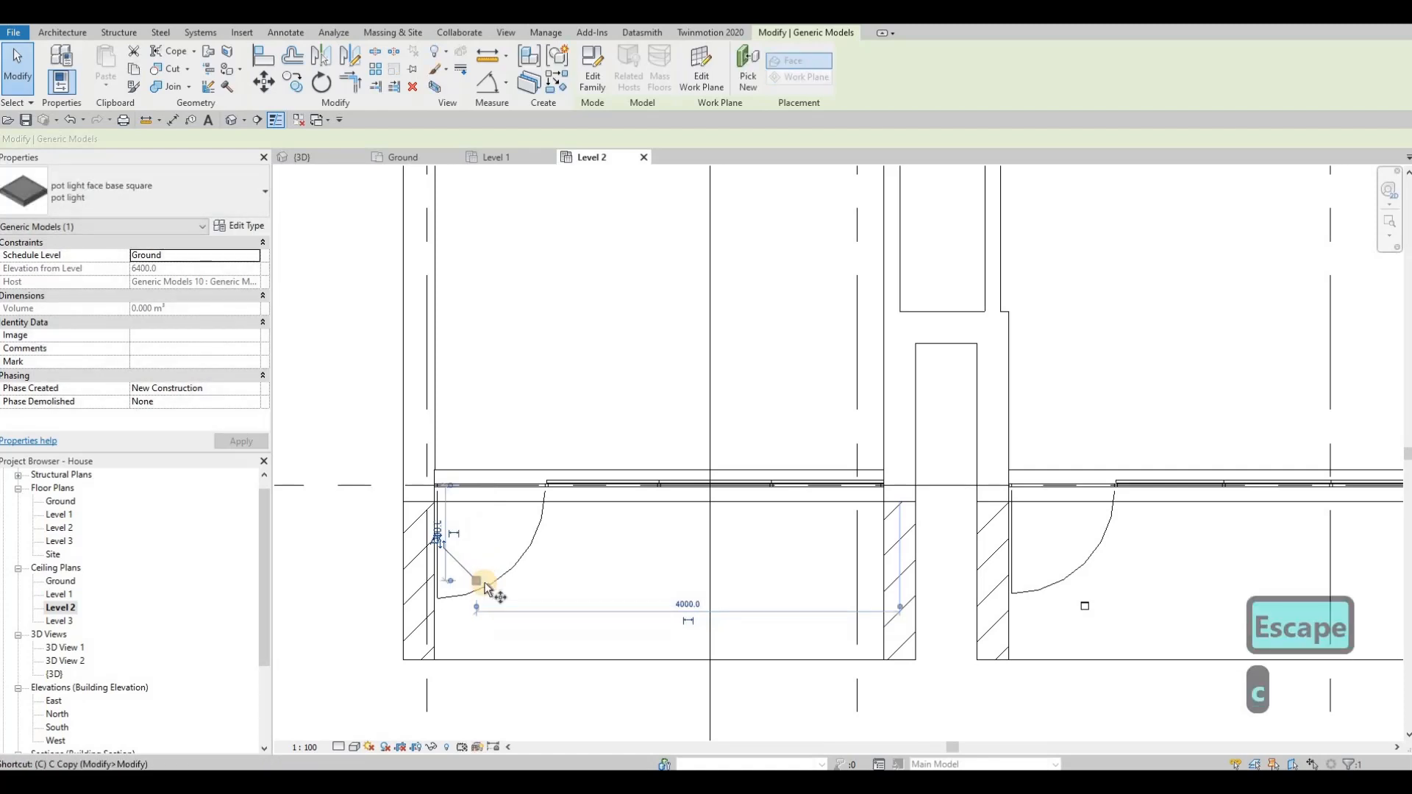
pyautogui.press('o')
pyautogui.click(631, 585)
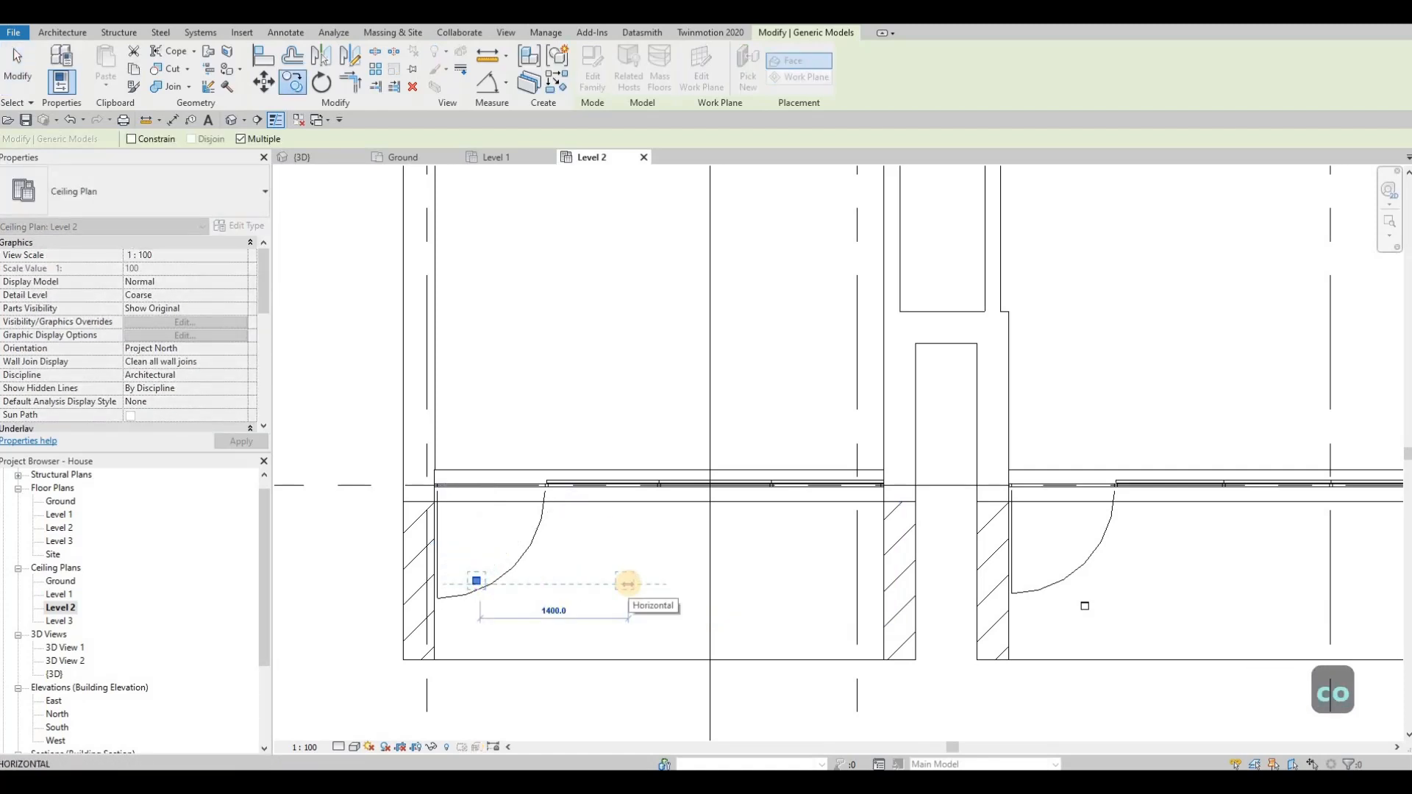
pyautogui.write('1000')
pyautogui.press('Return')
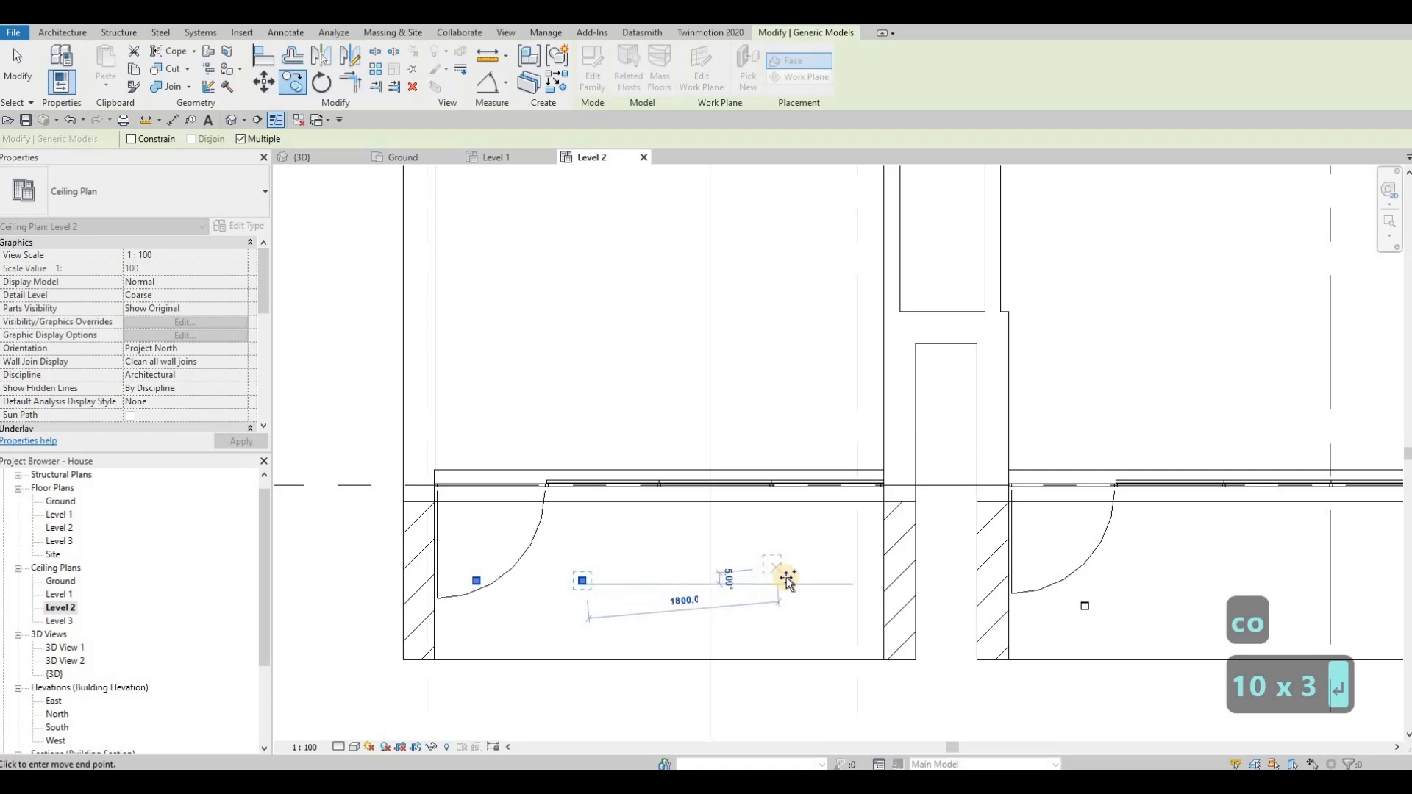
pyautogui.write('1000')
pyautogui.press('Return')
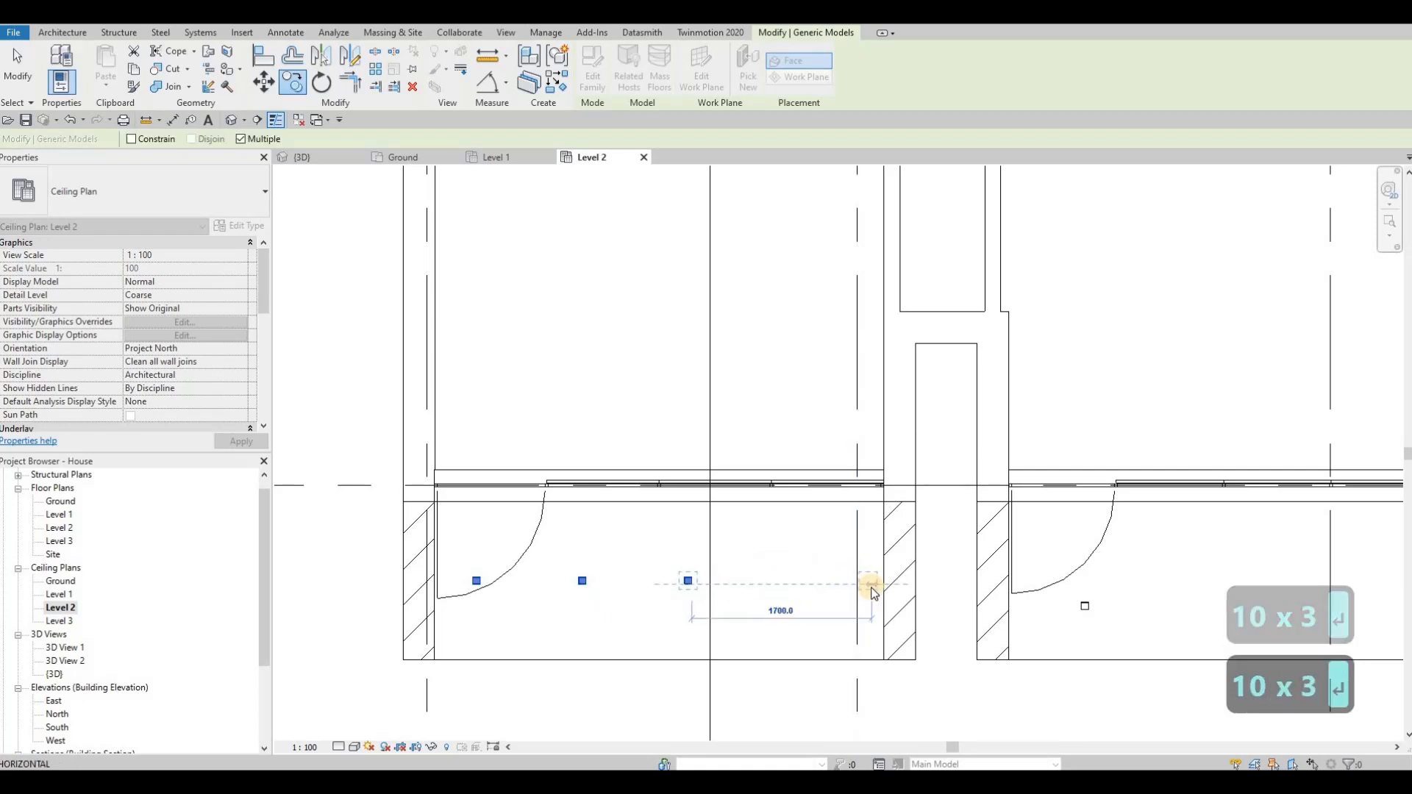
pyautogui.write('1000')
pyautogui.press('Return')
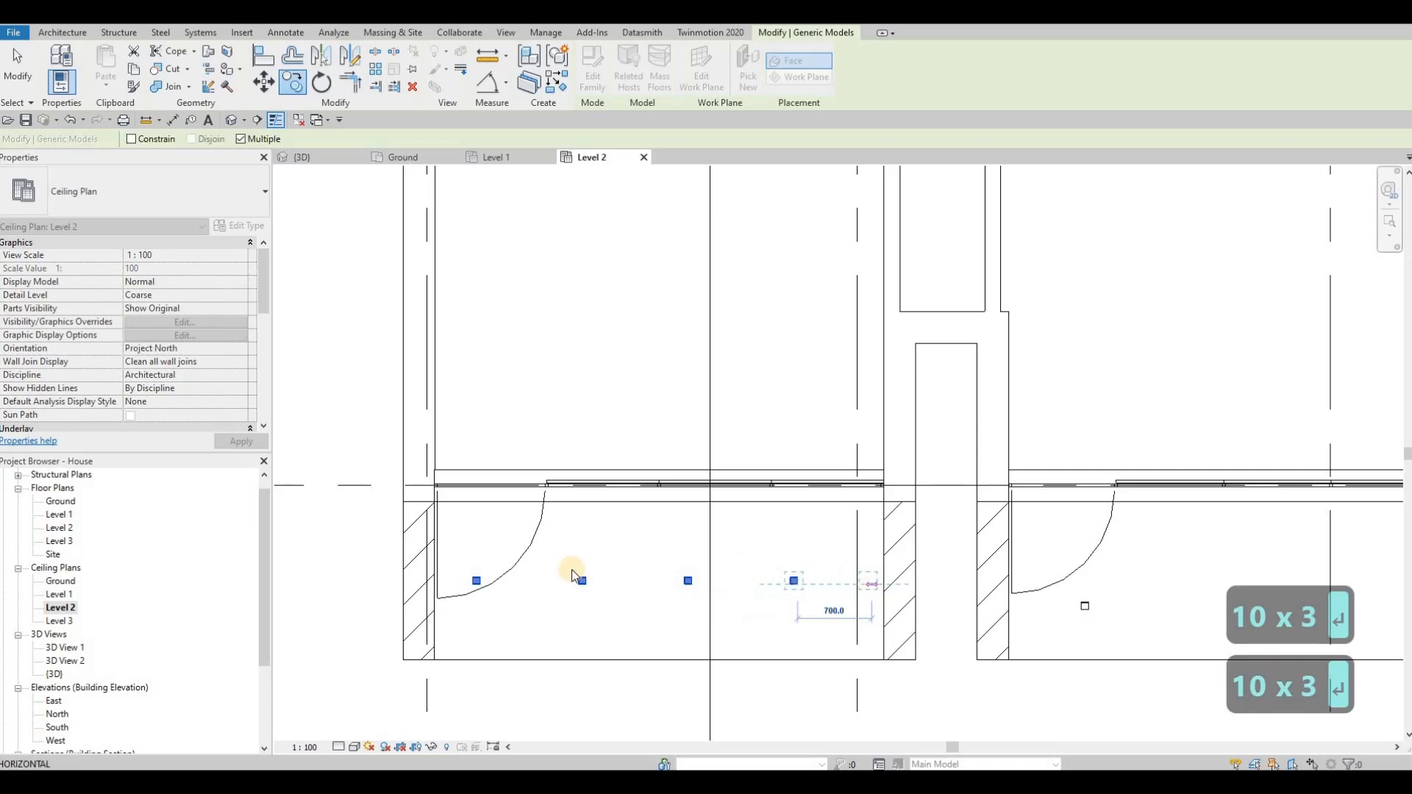
pyautogui.press('Escape')
pyautogui.press('Escape')
pyautogui.press('Escape')
# Step: Nudge the left balcony's whole row of four pot lights five increments to the right to centre it between the side walls
pyautogui.moveTo(454, 550); pyautogui.dragTo(808, 626)
pyautogui.press('Right')
pyautogui.press('Right')
pyautogui.press('Right')
pyautogui.press('Right')
pyautogui.press('Right')
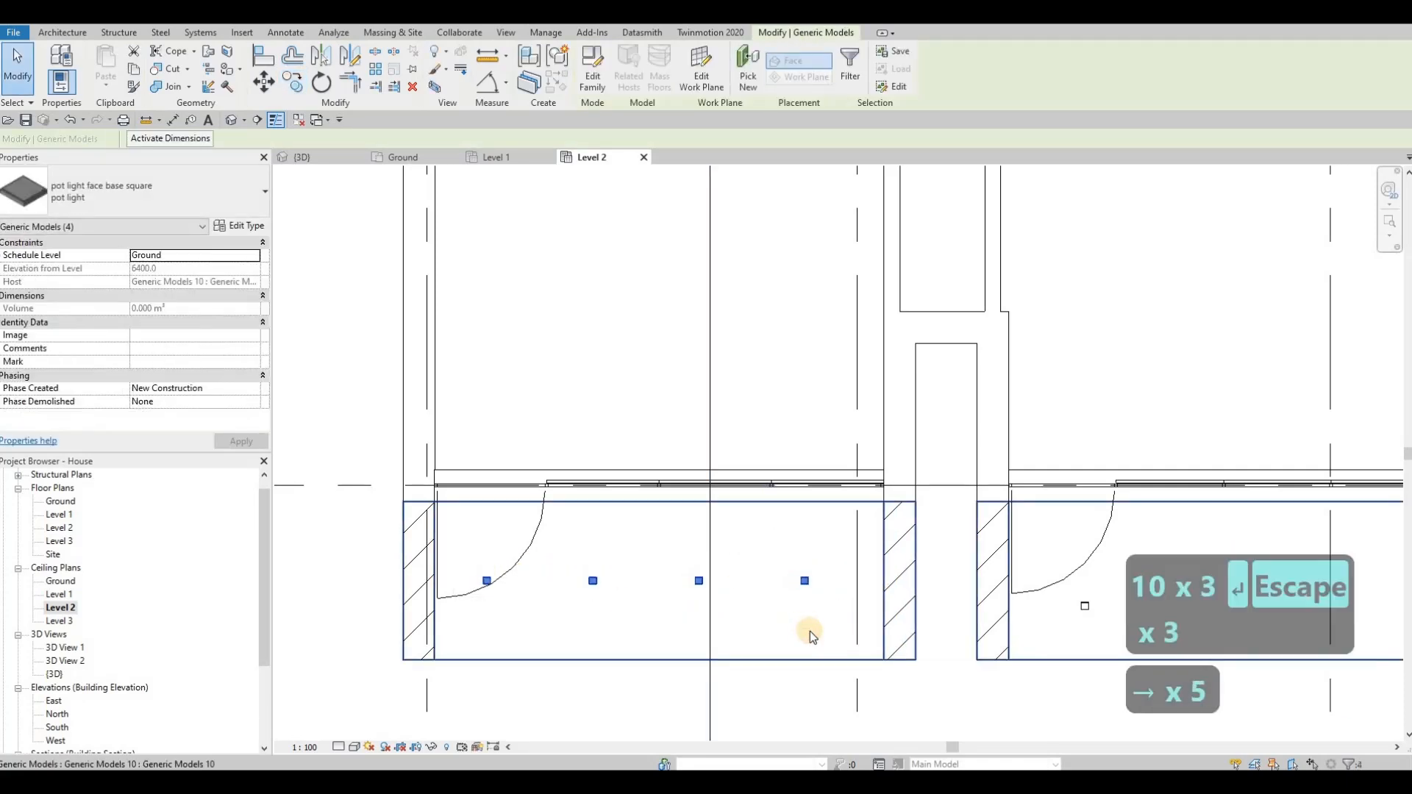
pyautogui.press('Escape')
# Step: Try to replace the right balcony's single pot light with a copy of the left balcony's four-light row
pyautogui.click(948, 589)
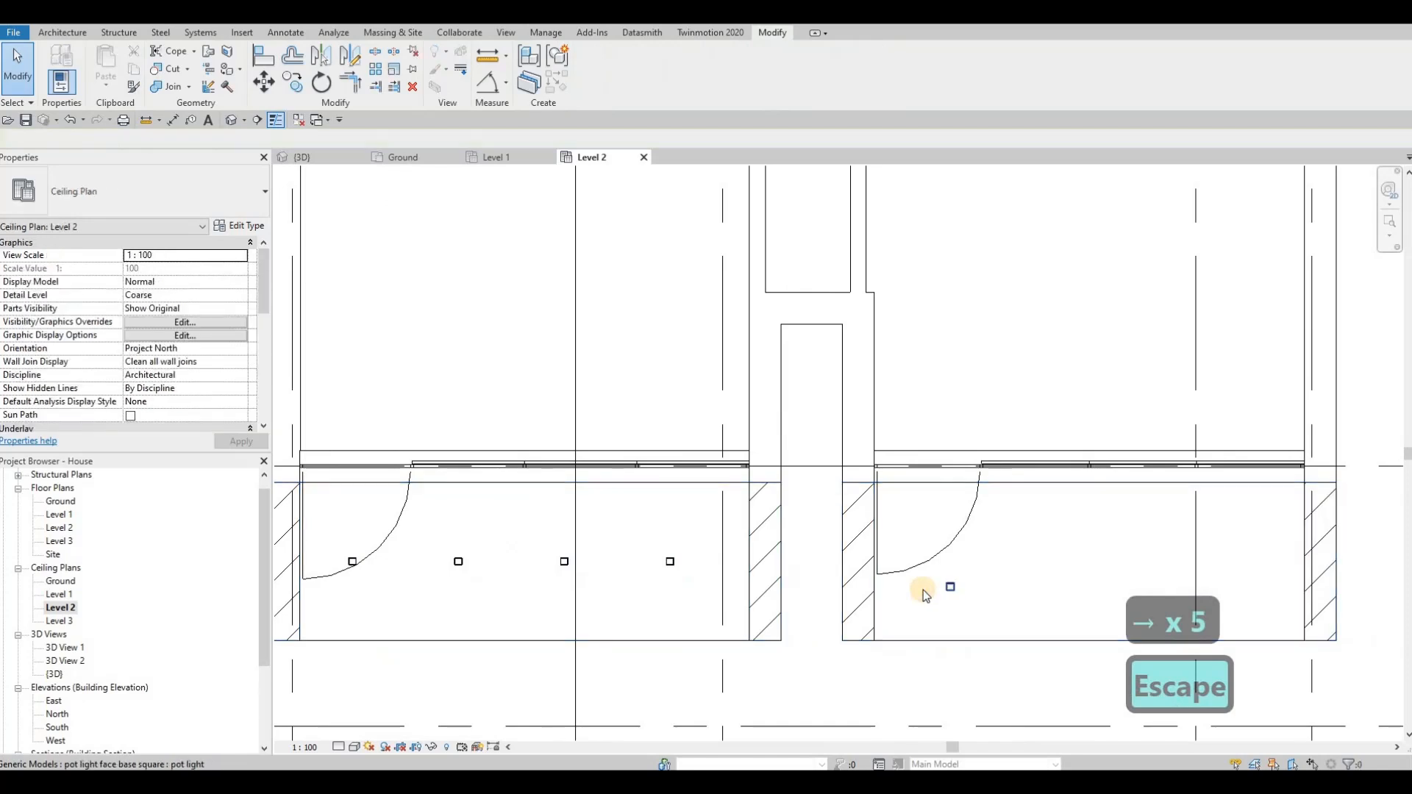
pyautogui.press('Delete')
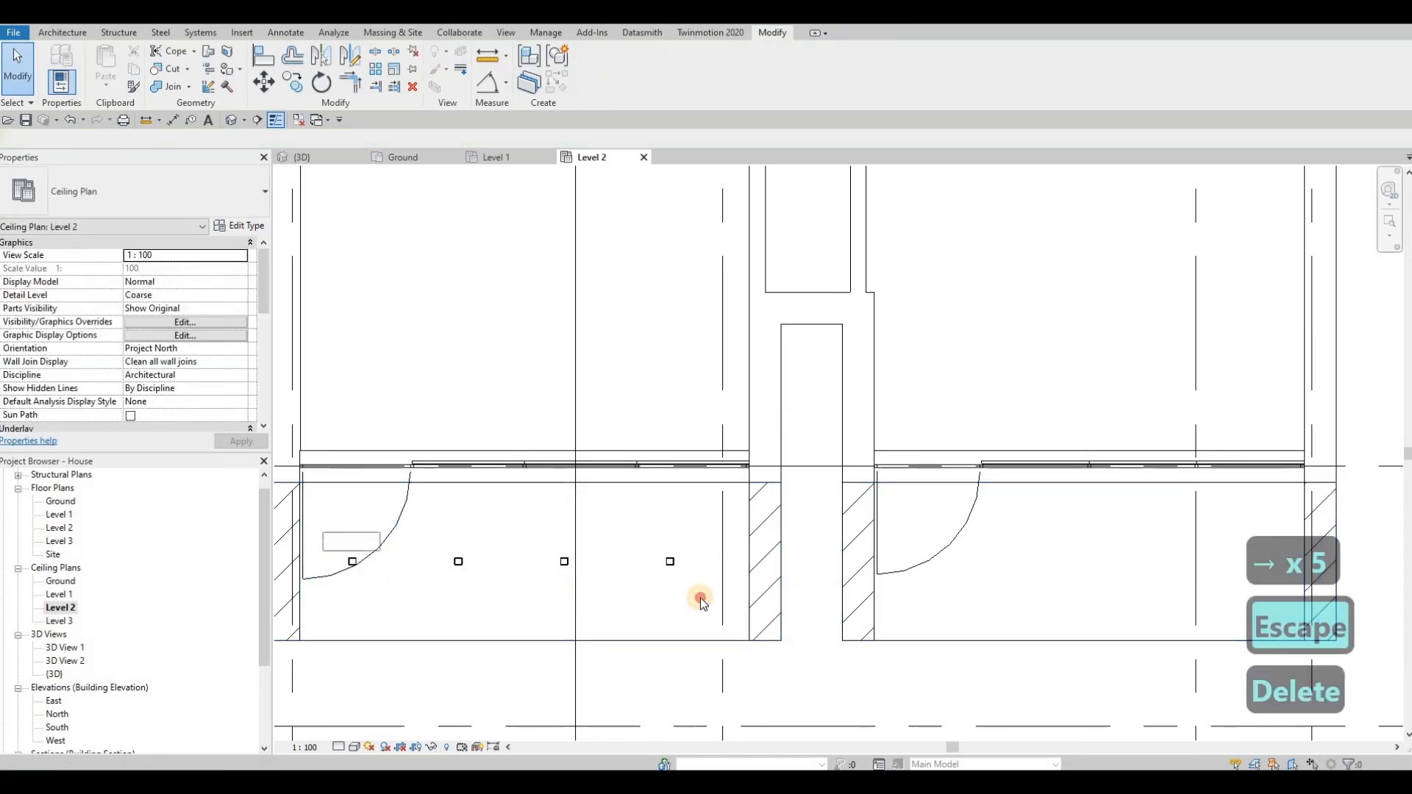
pyautogui.moveTo(321, 533); pyautogui.dragTo(682, 598)
pyautogui.press('c')
pyautogui.press('o')
pyautogui.click(353, 562)
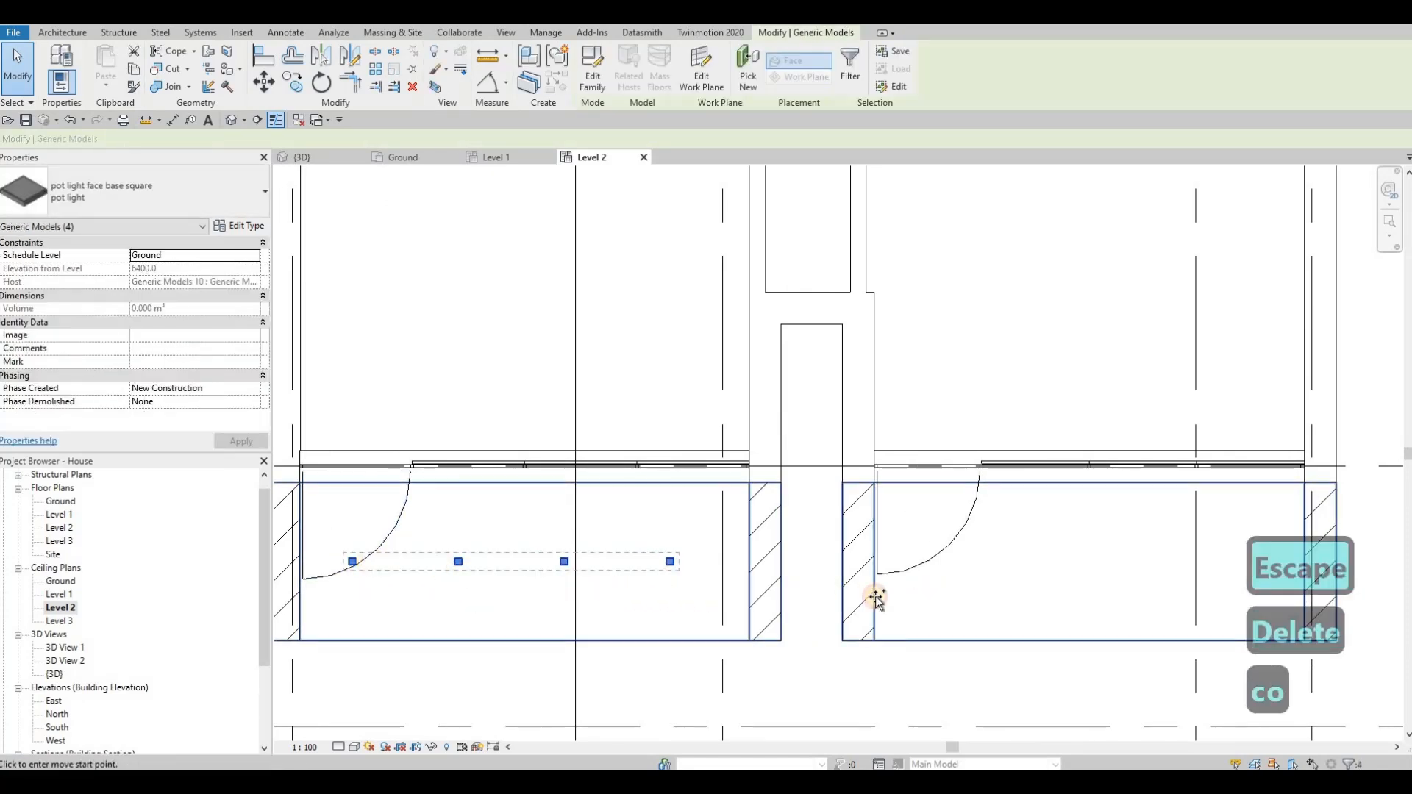
pyautogui.click(934, 583)
pyautogui.hotkey('ctrl', 'z')
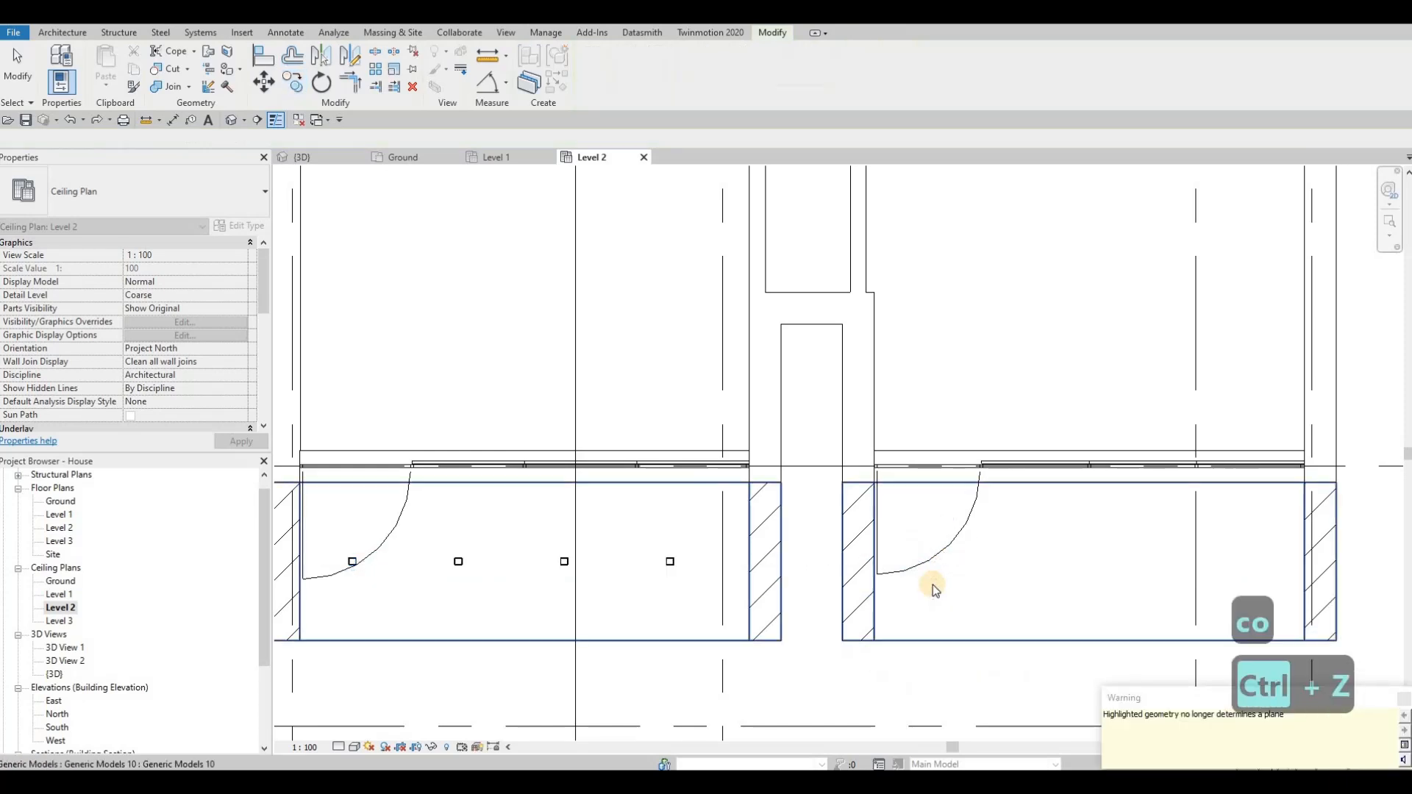
pyautogui.hotkey('ctrl', 'z')
pyautogui.press('Escape')
pyautogui.press('Escape')
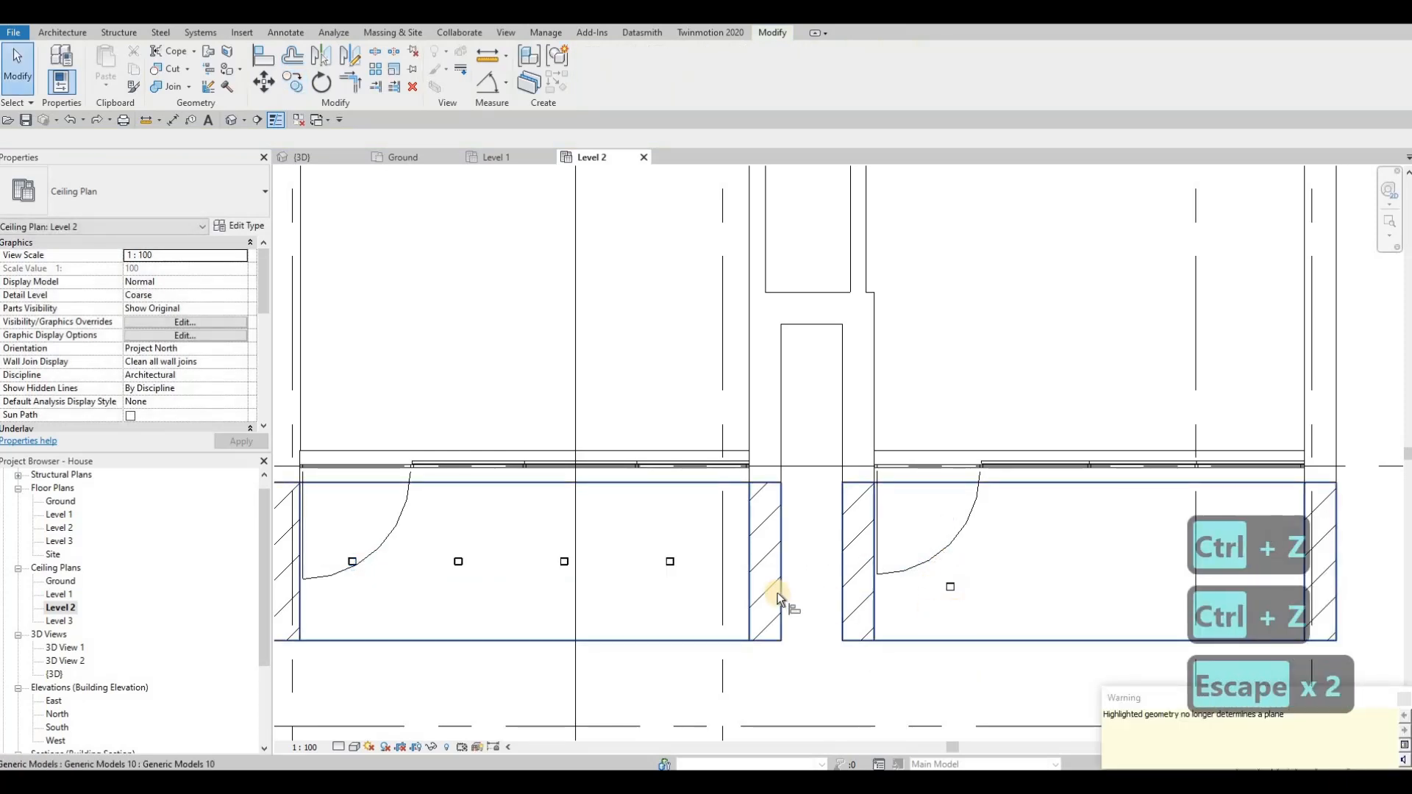
# Step: Align the right balcony's pot light with the horizontal centreline of the left balcony's row
pyautogui.press('a')
pyautogui.press('l')
pyautogui.click(671, 561)
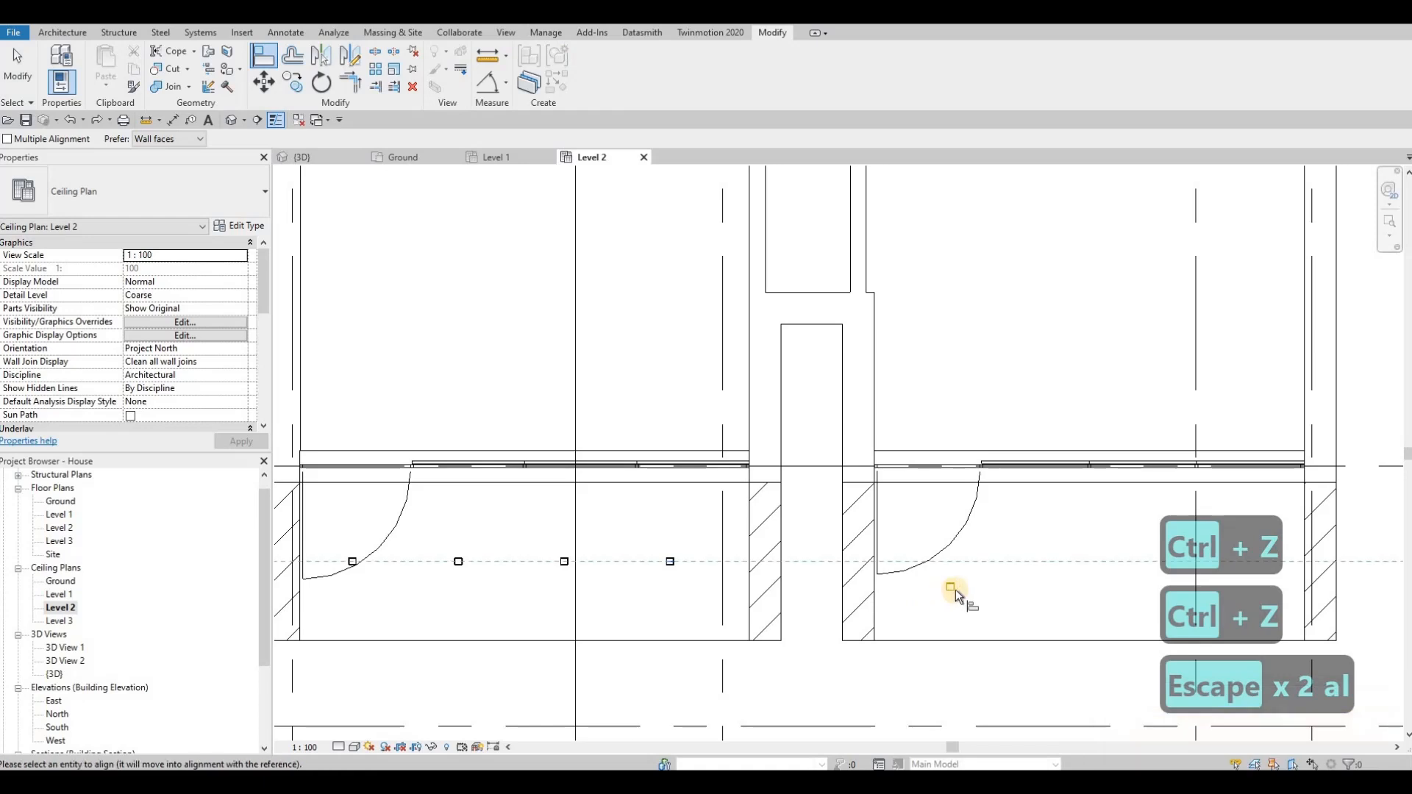
pyautogui.click(952, 588)
pyautogui.press('Escape')
pyautogui.press('Escape')
pyautogui.press('Escape')
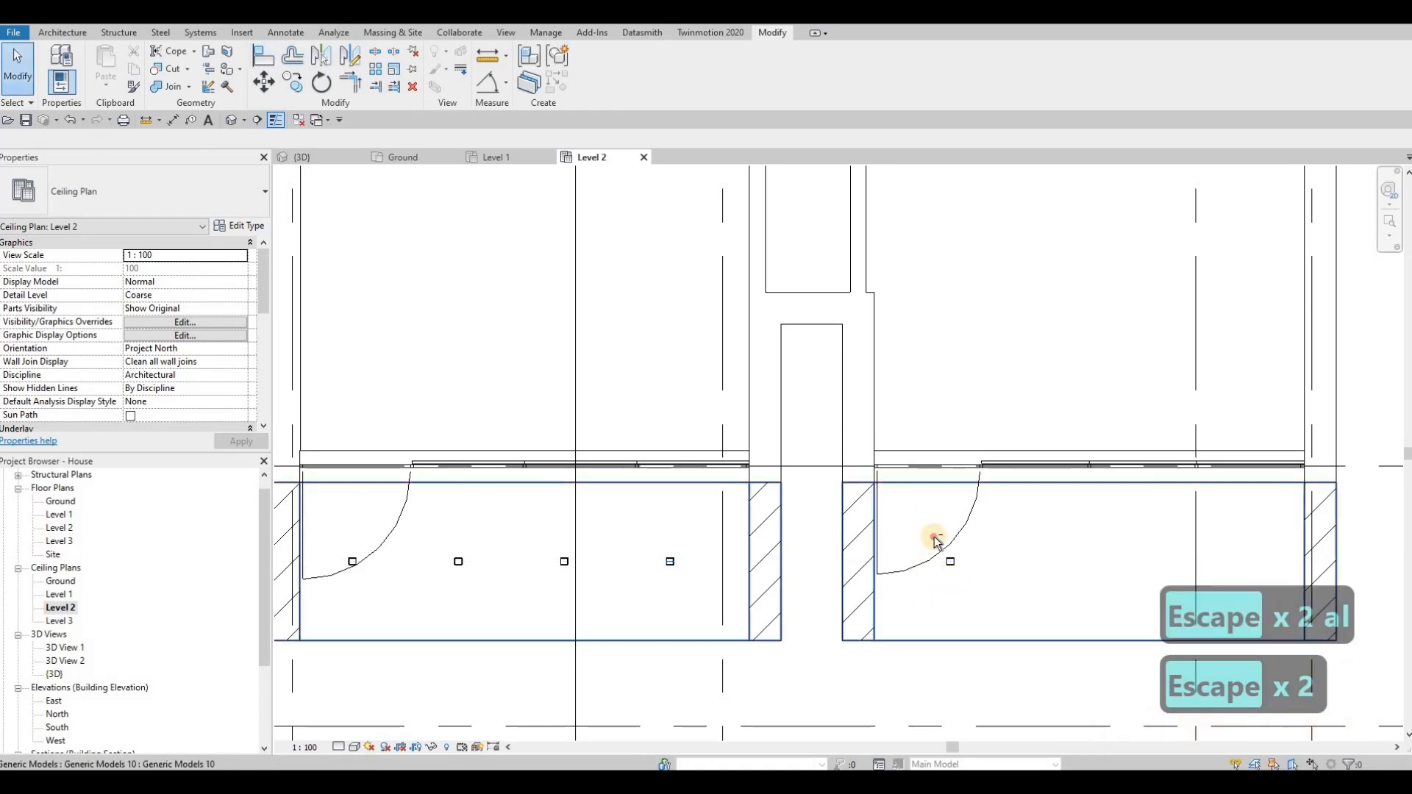
# Step: Nudge the right balcony's pot light left towards the door, to 3655 mm from the opposite side wall's centre
pyautogui.click(983, 584)
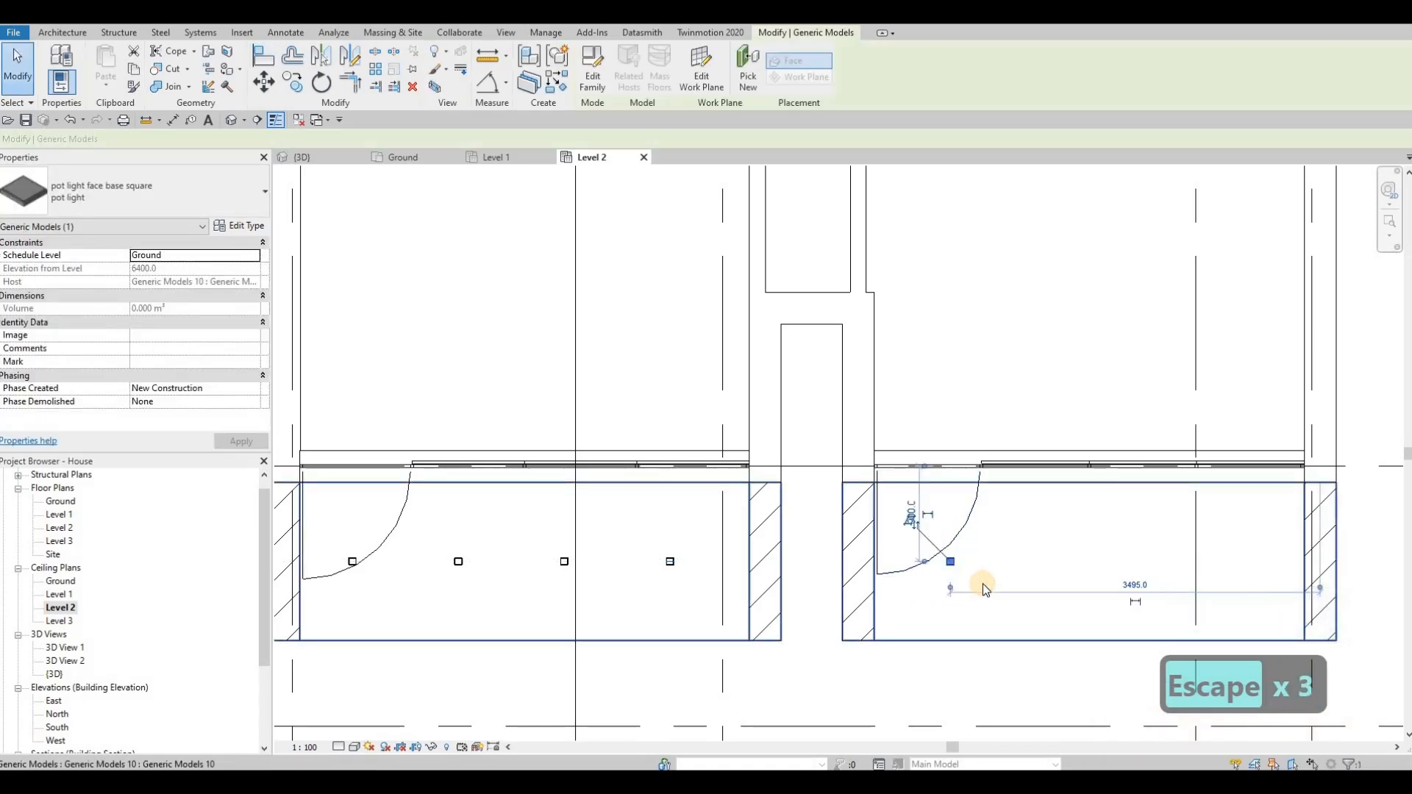
pyautogui.press('Left')
pyautogui.press('Left')
pyautogui.press('Left')
pyautogui.press('Left')
pyautogui.press('Left')
pyautogui.press('Left')
pyautogui.press('Left')
pyautogui.press('Left')
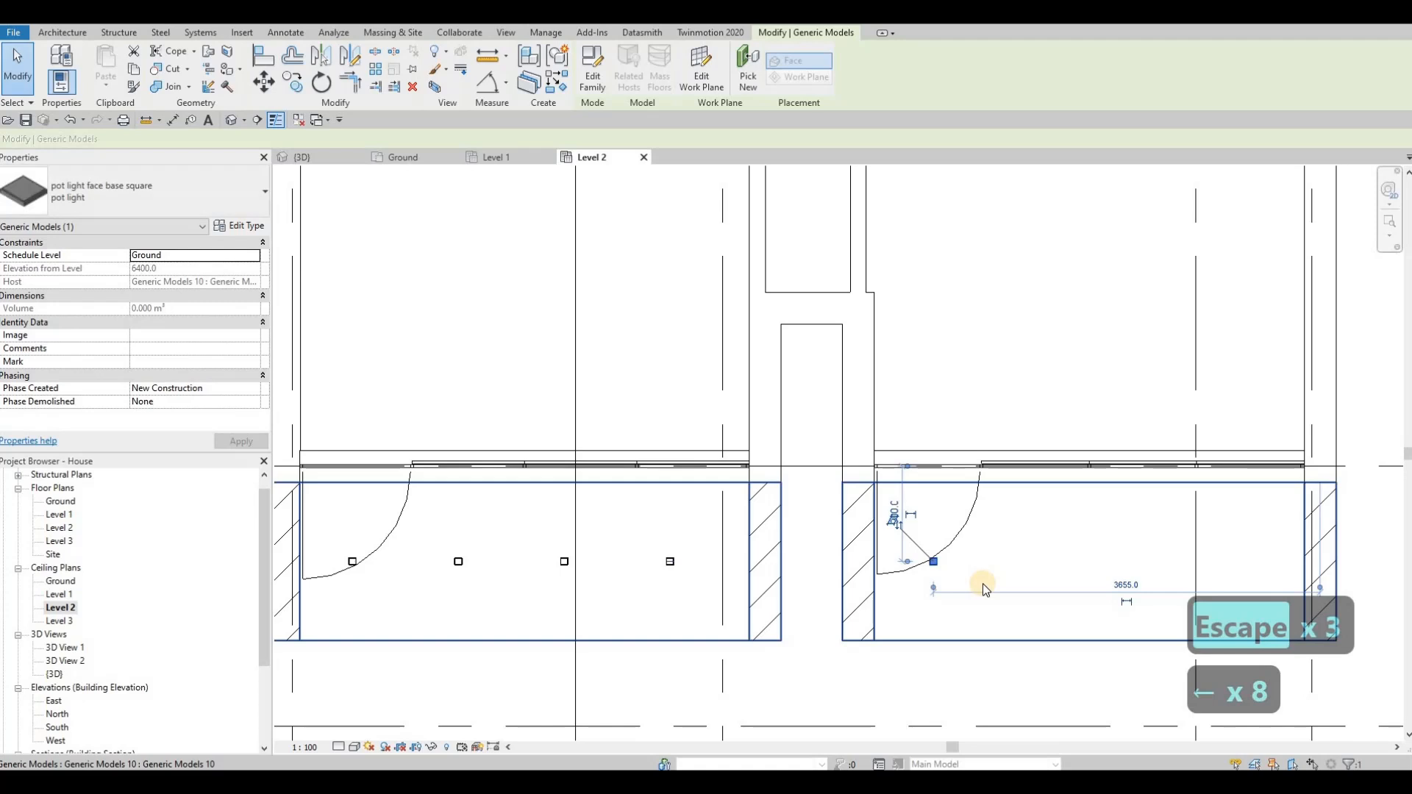
pyautogui.press('Escape')
pyautogui.press('Escape')
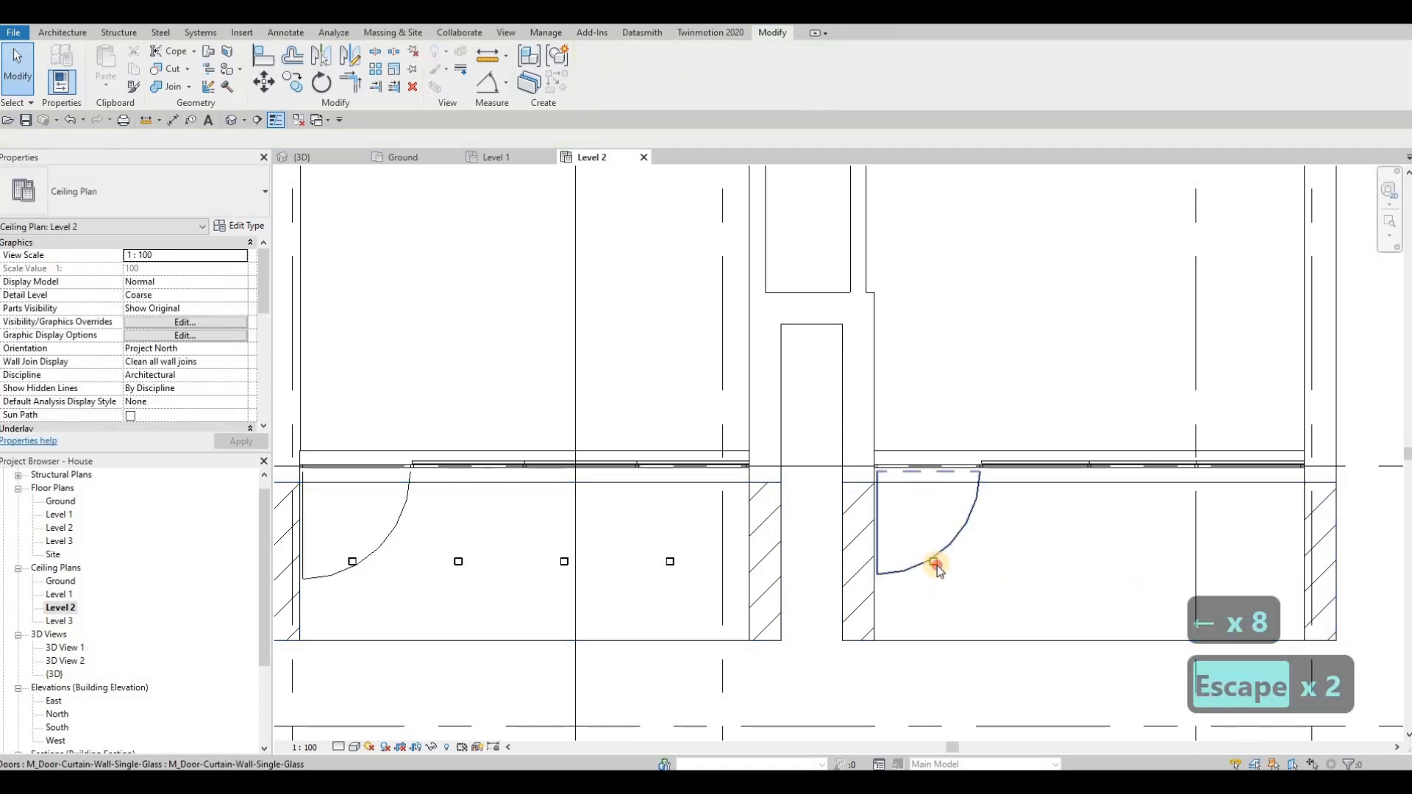
# Step: Copy the right balcony's pot light three times to the right at 1000 mm spacing
pyautogui.click(935, 566)
pyautogui.press('c')
pyautogui.press('o')
pyautogui.click(933, 563)
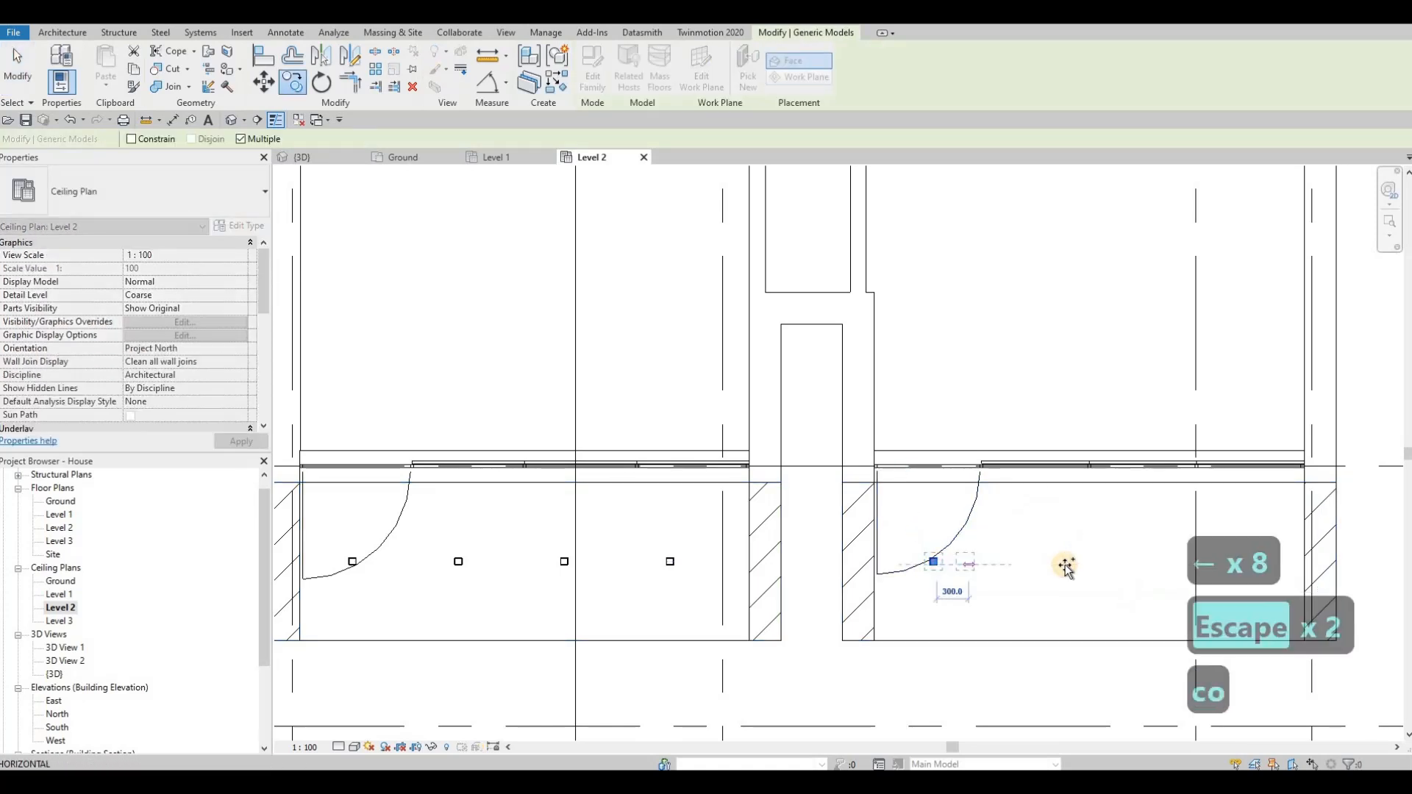
pyautogui.moveTo(890, 555); pyautogui.dragTo(880, 545, button='middle')
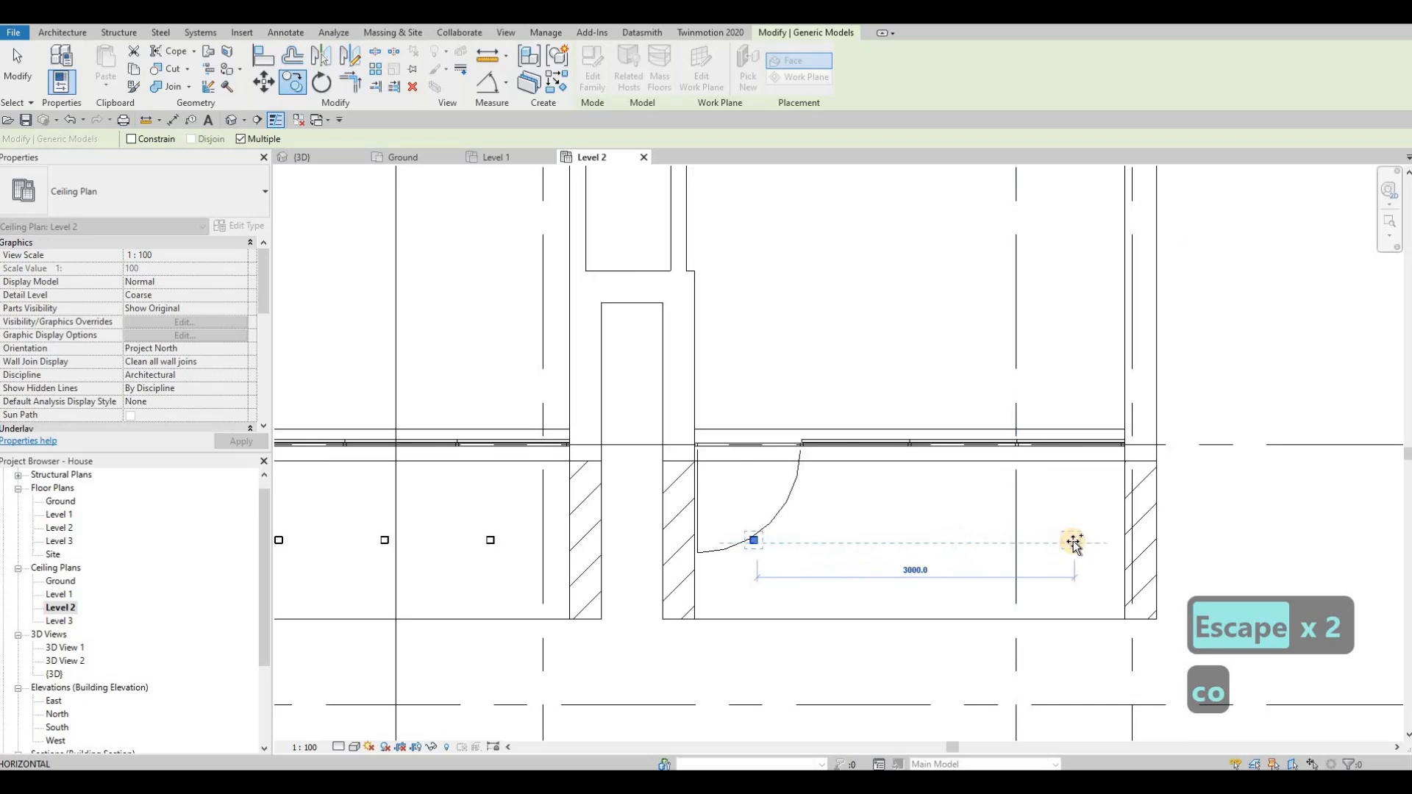
pyautogui.write('1000')
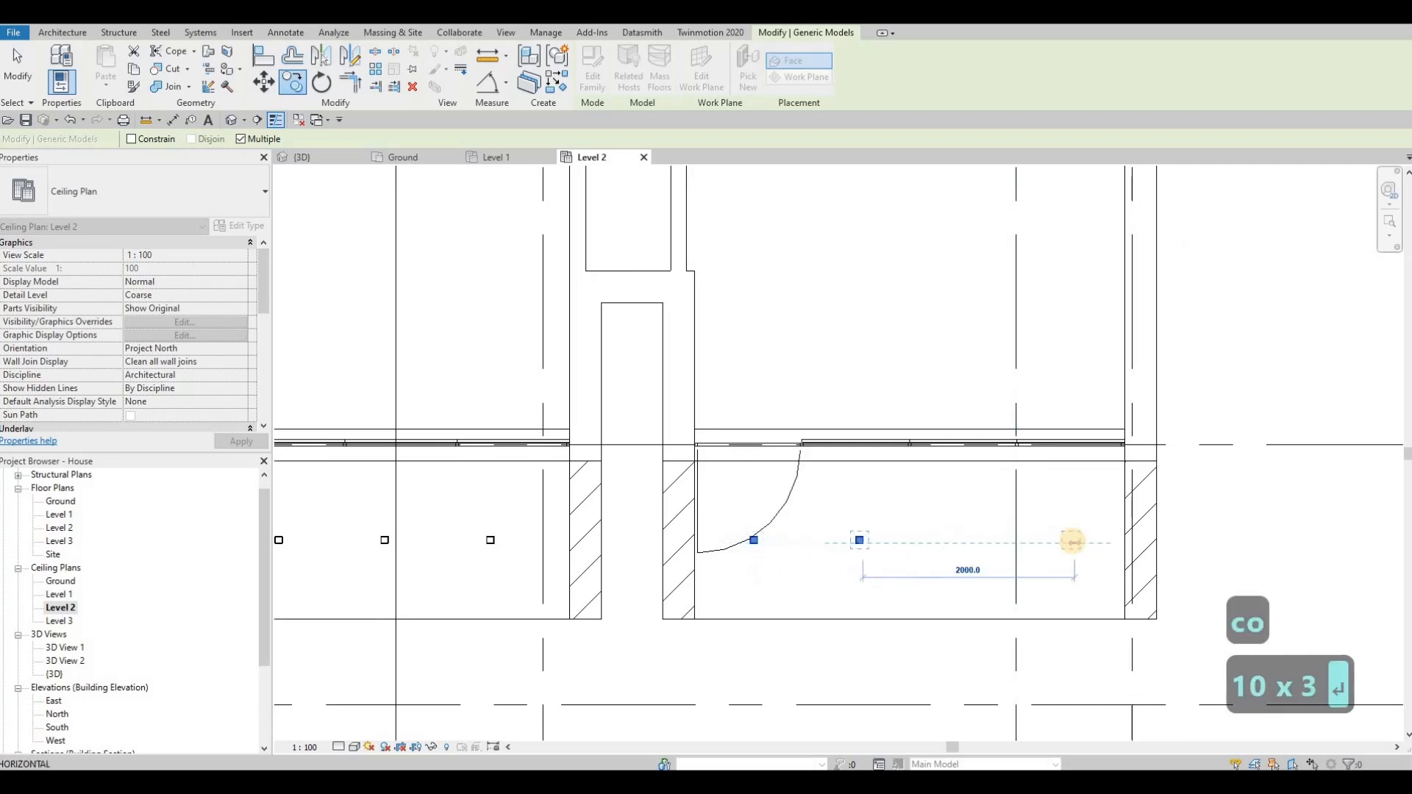
pyautogui.press('Return')
pyautogui.write('1000')
pyautogui.press('Return')
pyautogui.write('100')
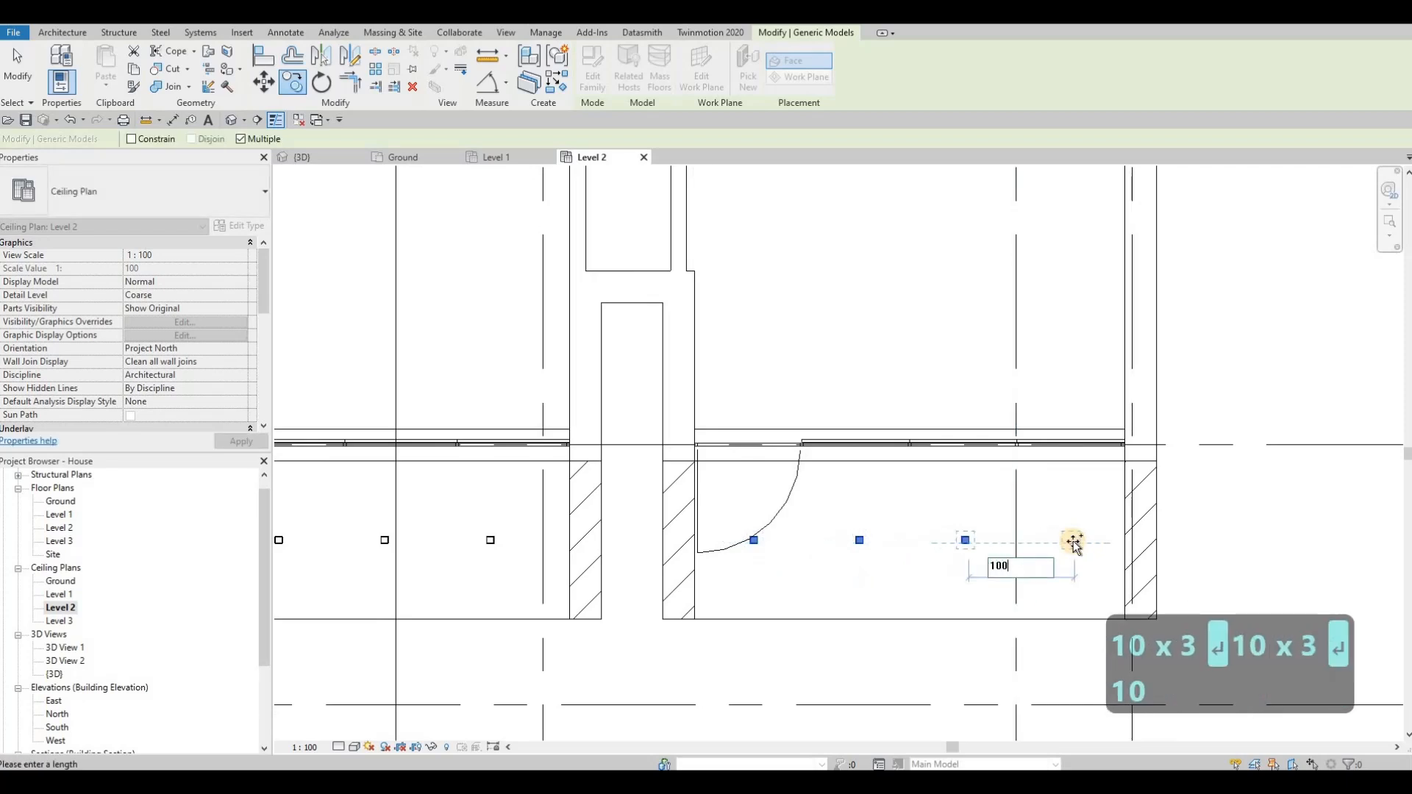
pyautogui.press('Return')
pyautogui.press('Escape')
pyautogui.press('Escape')
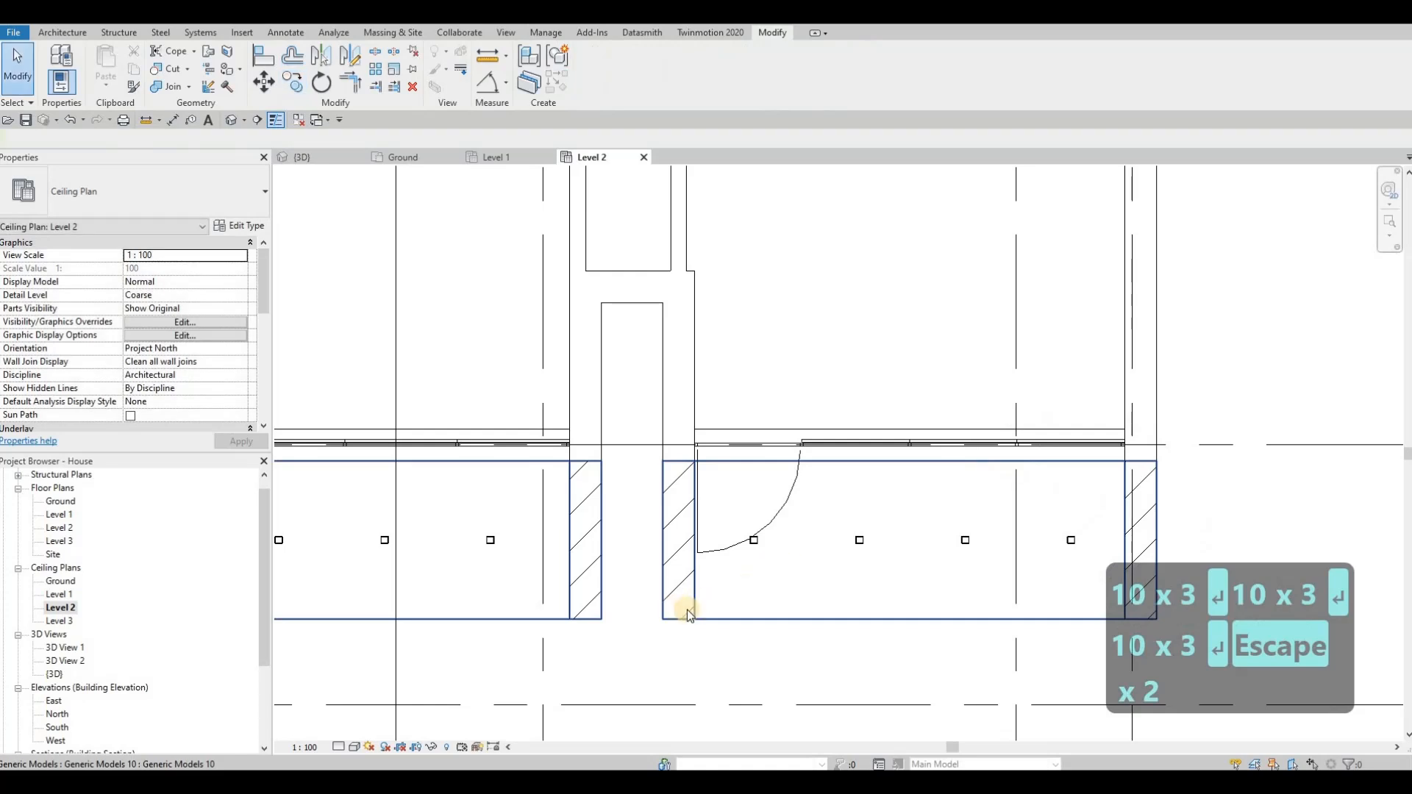
# Step: Move the rear balcony's pot light near the left side wall, at offsets of about 1065 mm horizontally and 780 mm from the glazed wall
pyautogui.scroll(-2, 706, 612)
pyautogui.moveTo(789, 580); pyautogui.dragTo(841, 615, button='middle')
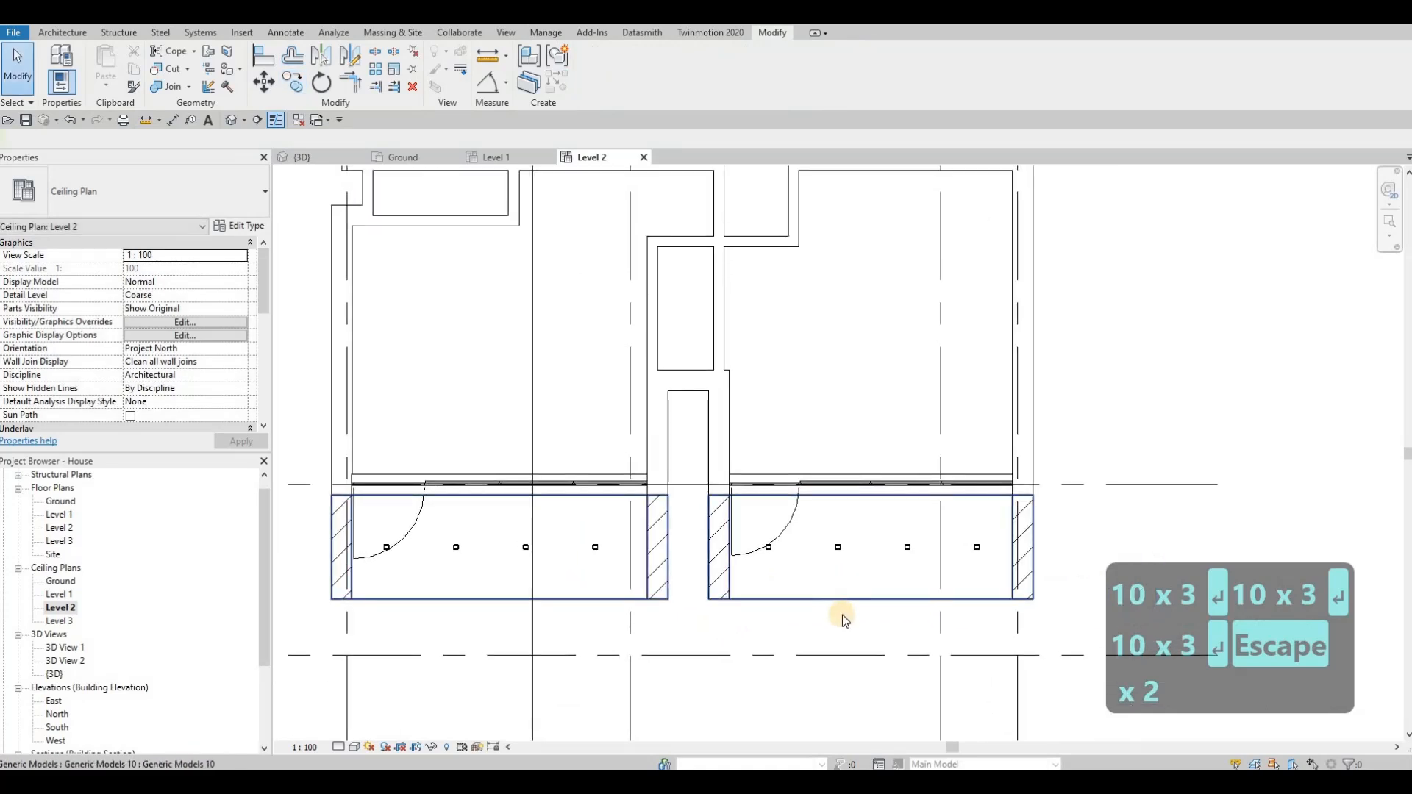
pyautogui.press('Escape')
pyautogui.press('Escape')
pyautogui.scroll(-4, 819, 568)
pyautogui.scroll(-1, 758, 319)
pyautogui.moveTo(757, 320); pyautogui.dragTo(761, 533, button='middle')
pyautogui.moveTo(728, 341); pyautogui.dragTo(712, 401, button='middle')
pyautogui.scroll(4, 728, 321)
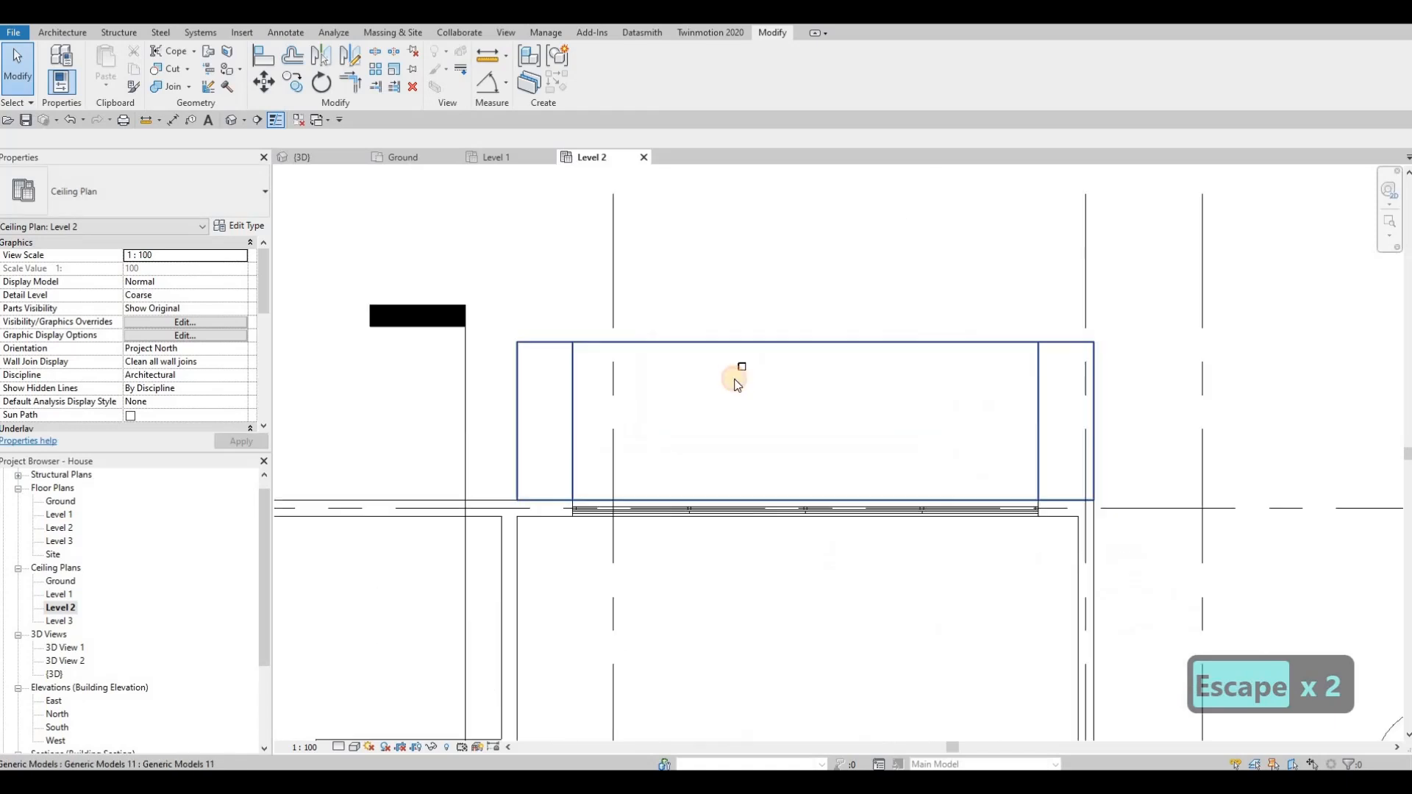
pyautogui.click(743, 372)
pyautogui.scroll(2, 742, 372)
pyautogui.moveTo(748, 359); pyautogui.dragTo(546, 457)
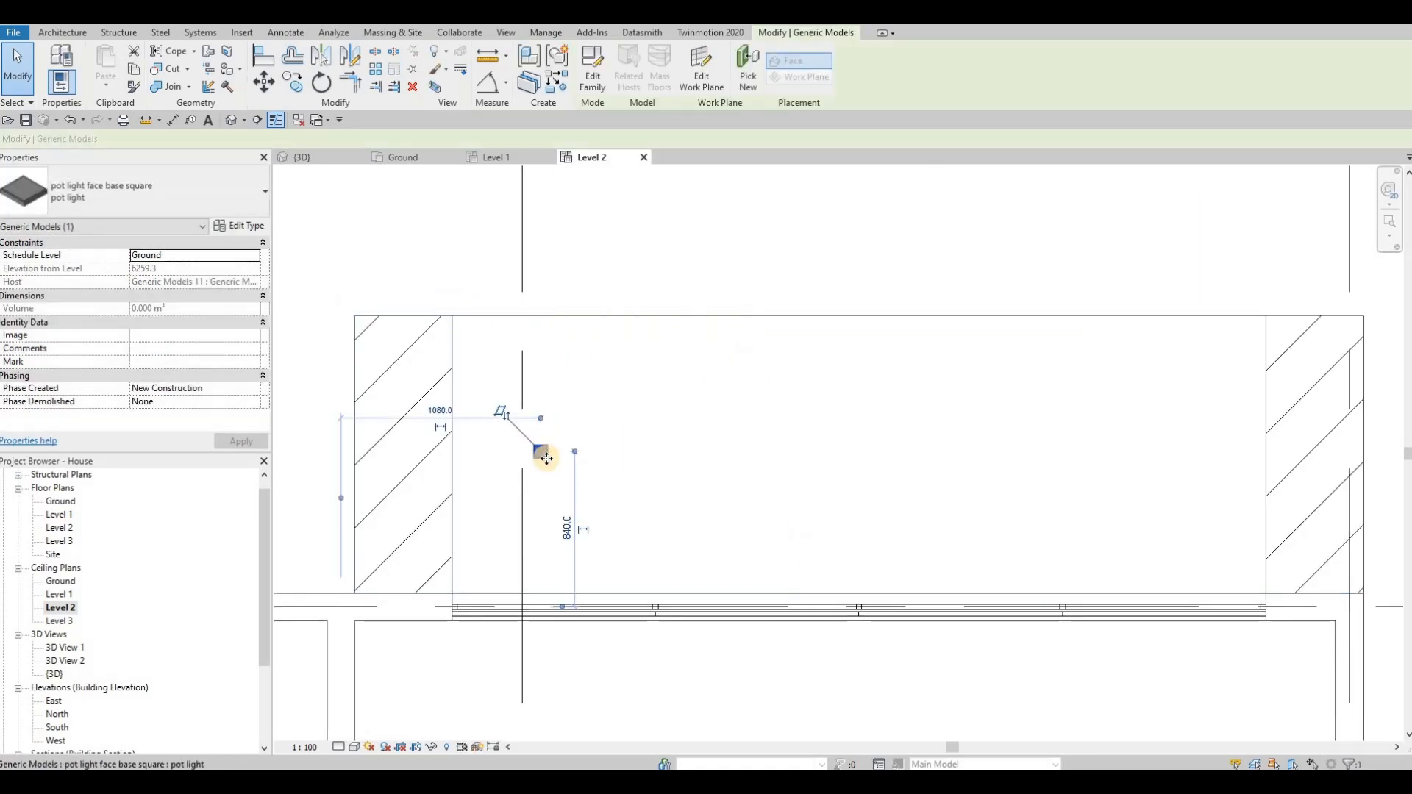
pyautogui.press('Down')
pyautogui.press('Down')
pyautogui.press('Down')
pyautogui.press('Down')
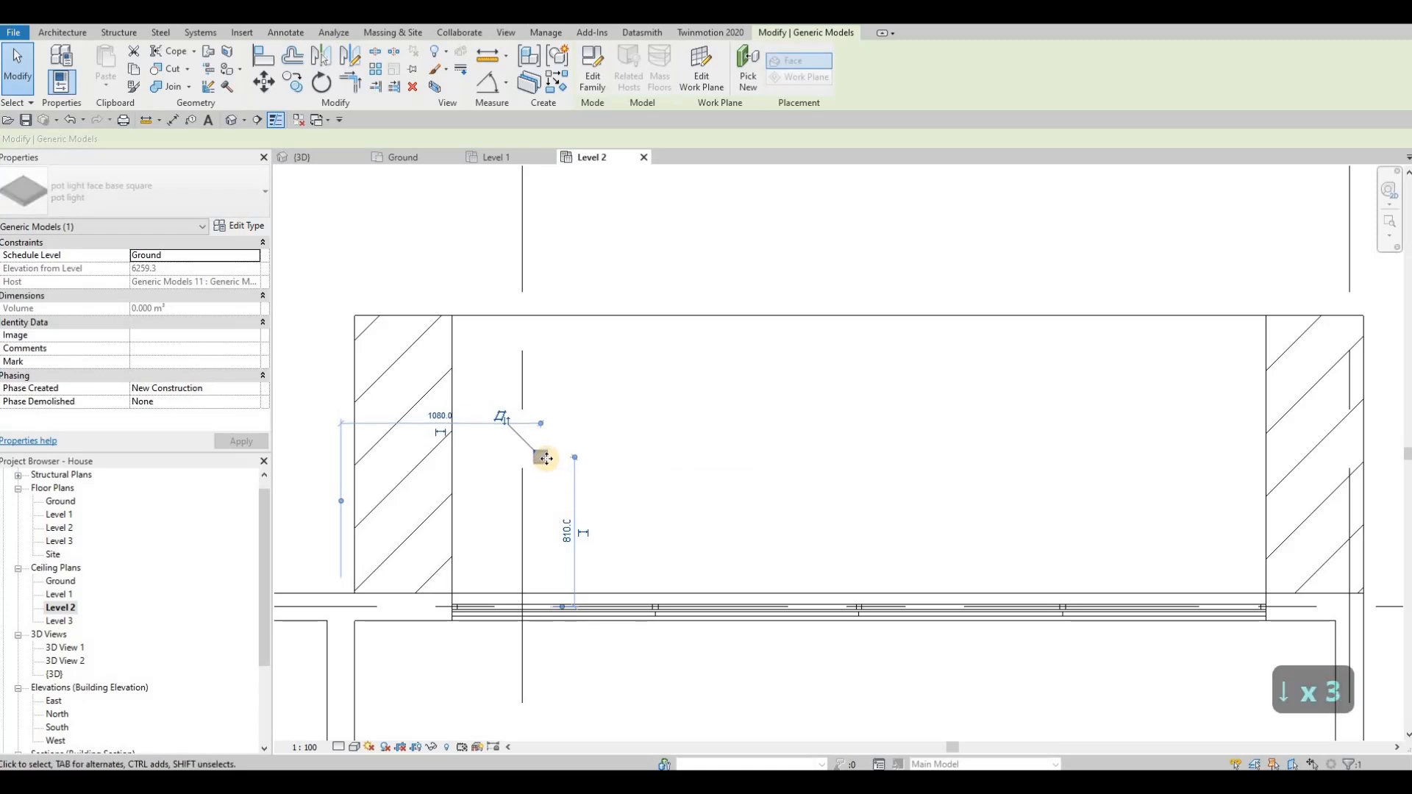
pyautogui.press('Left')
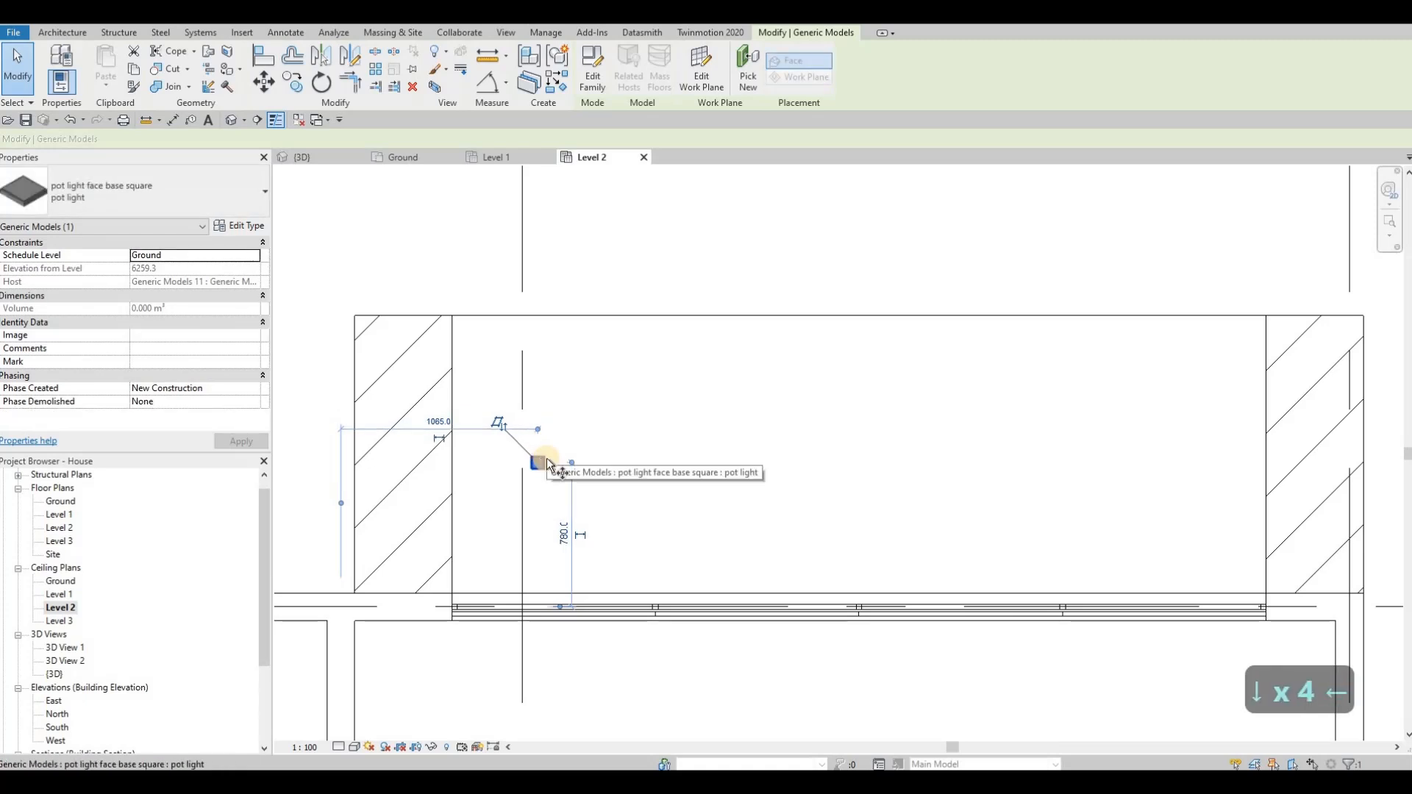
# Step: Copy the rear balcony's pot light three times to the right at 1000 mm spacing
pyautogui.press('c')
pyautogui.press('o')
pyautogui.click(543, 463)
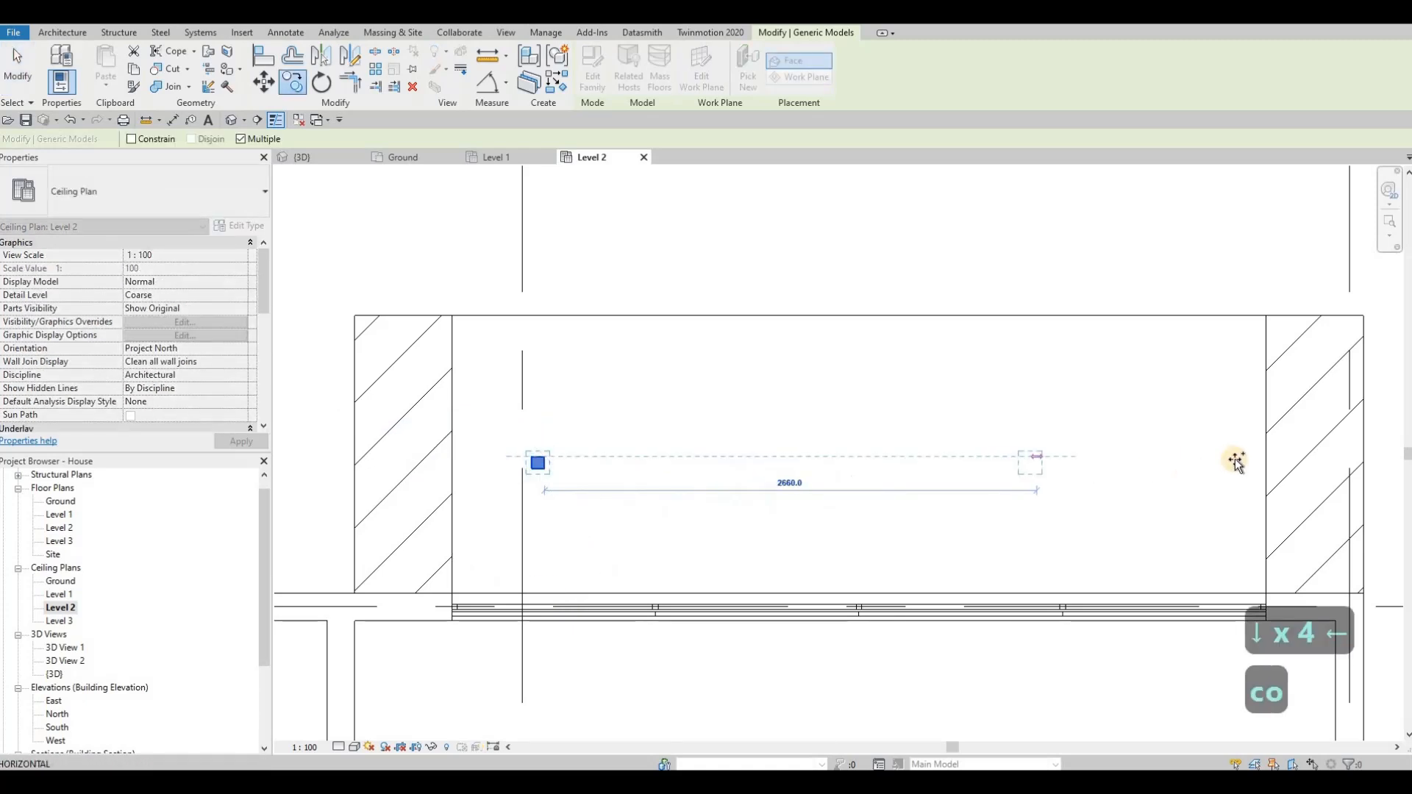
pyautogui.write('1000')
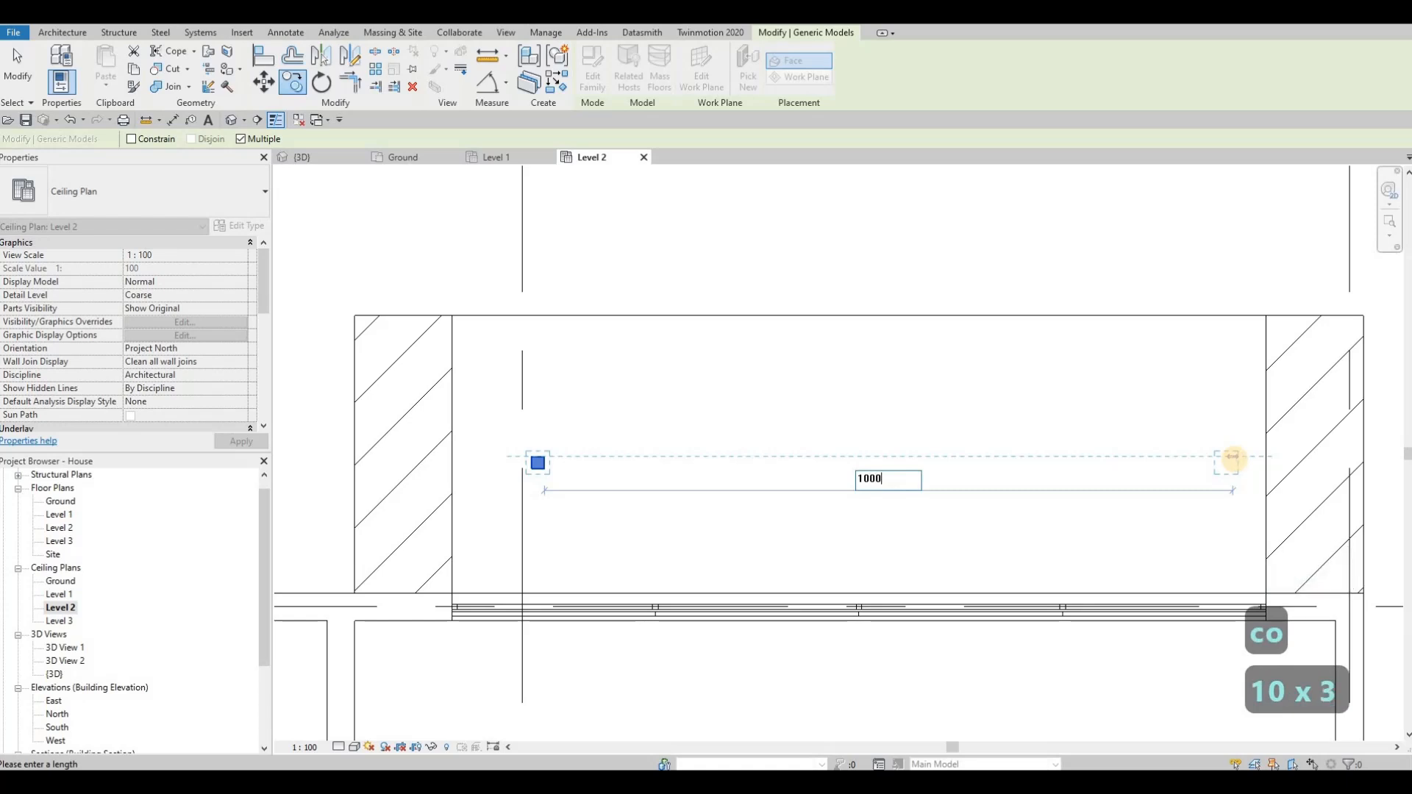
pyautogui.press('Return')
pyautogui.write('1000')
pyautogui.press('Return')
pyautogui.write('10')
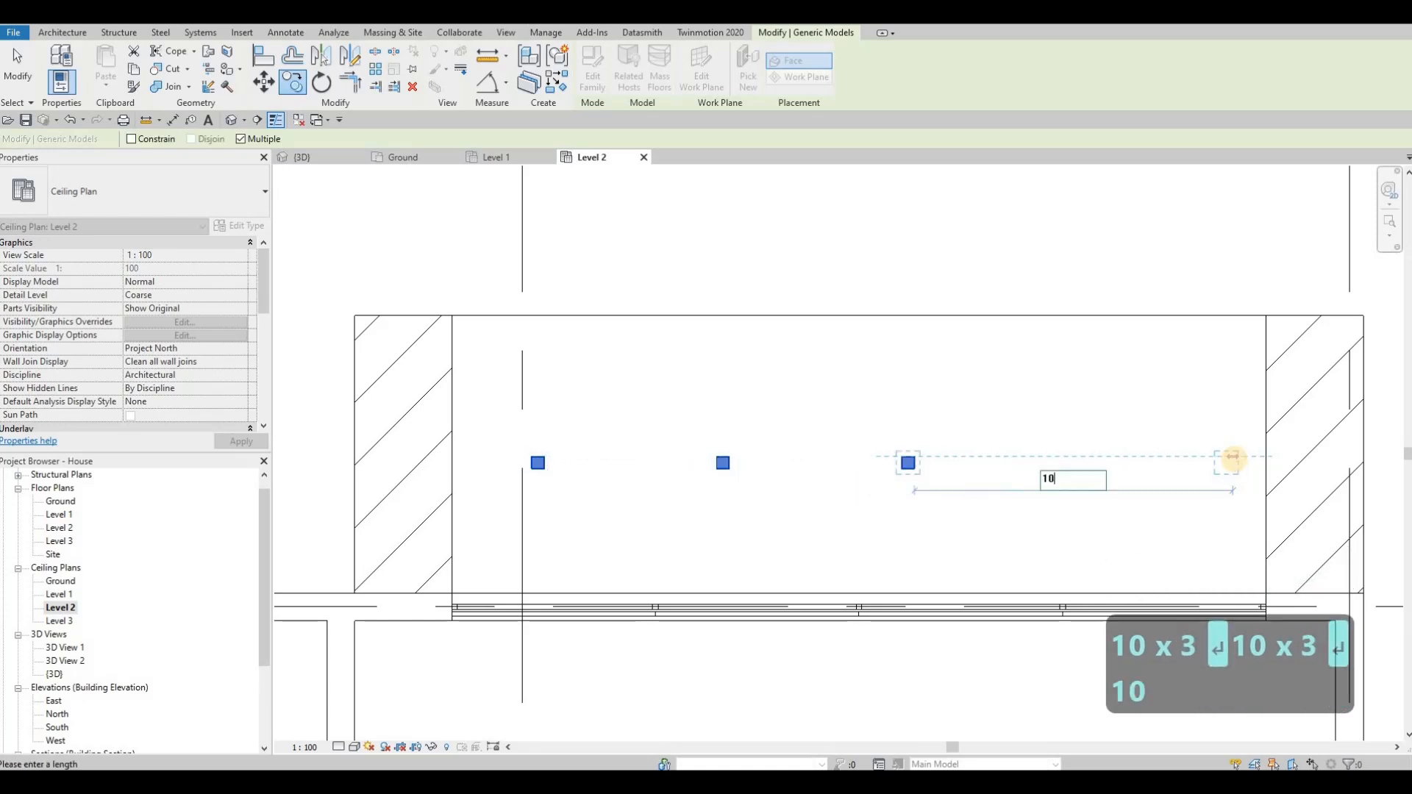
pyautogui.press('Return')
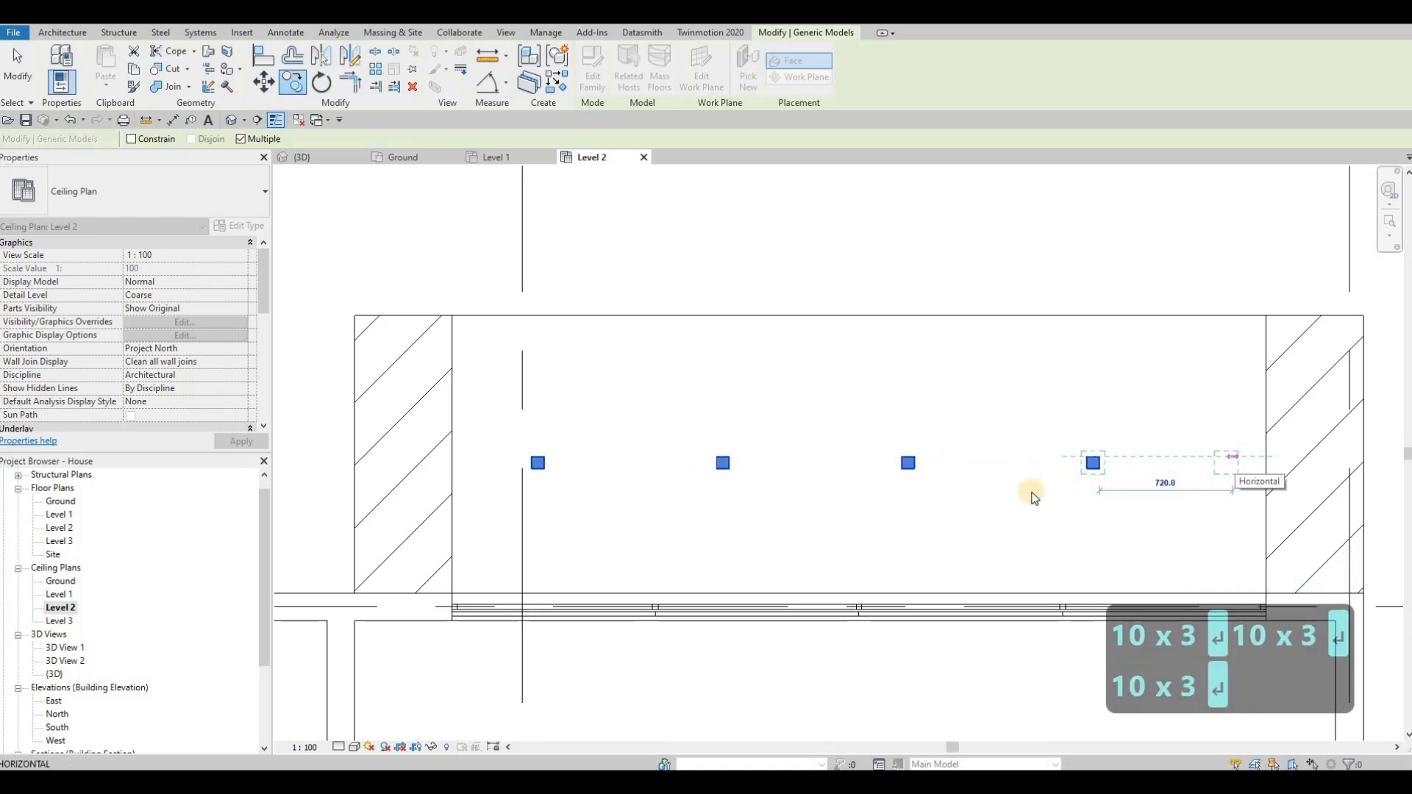
pyautogui.press('Escape')
pyautogui.scroll(-2, 993, 507)
pyautogui.press('Escape')
pyautogui.press('Escape')
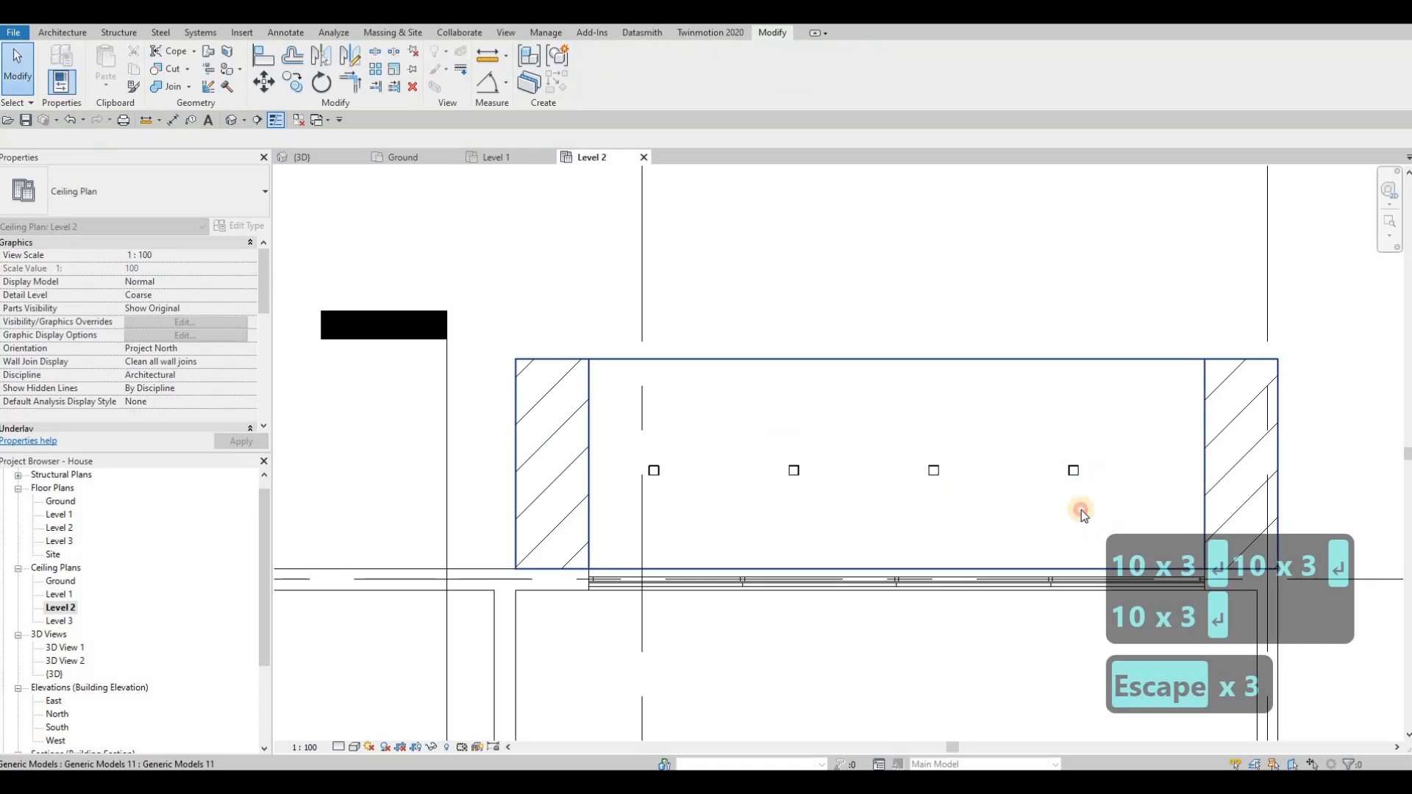
# Step: Shift the rear balcony's row of four pot lights to the right to centre it between the side walls
pyautogui.moveTo(1081, 510); pyautogui.dragTo(1100, 514)
pyautogui.press('Right')
pyautogui.press('Right')
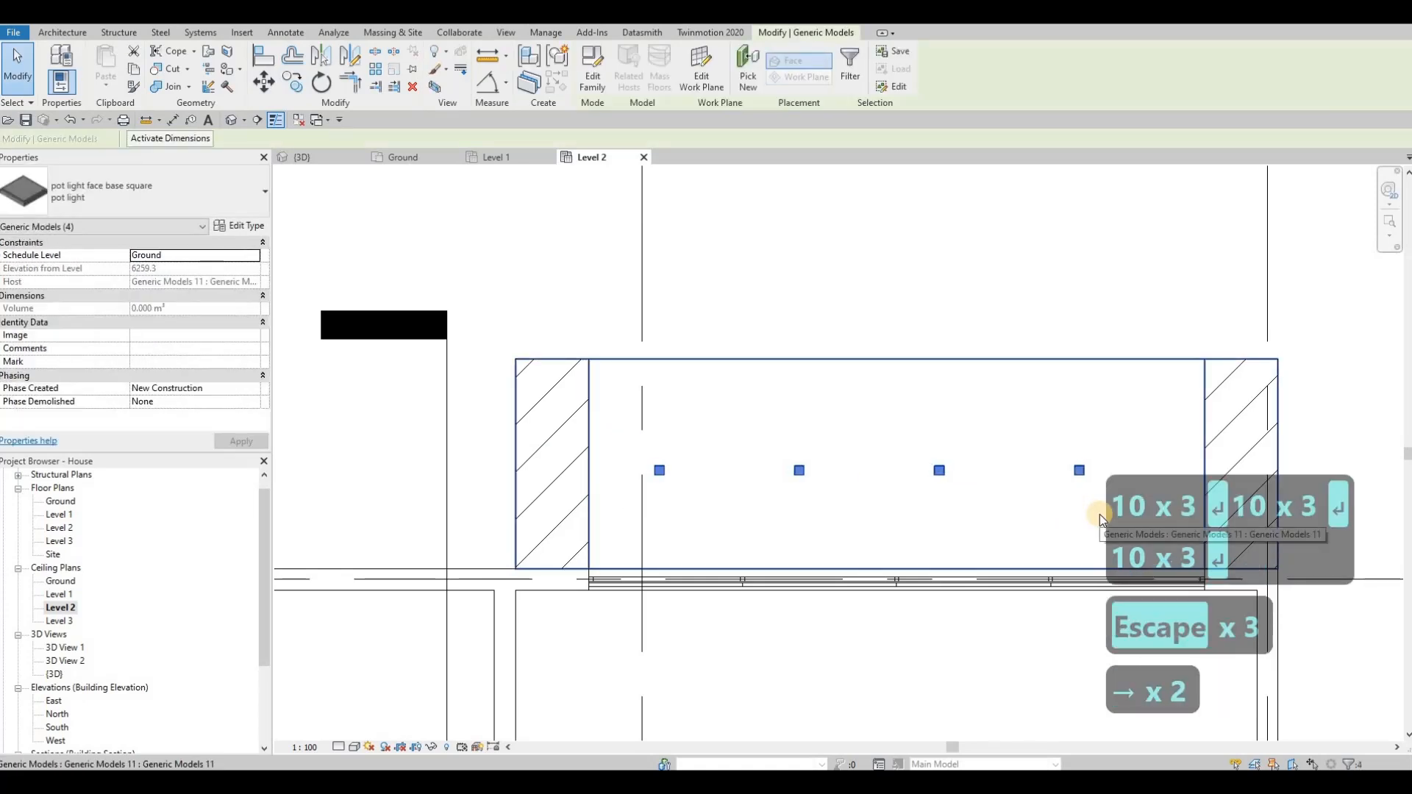
pyautogui.press('Right')
pyautogui.press('Right')
pyautogui.press('Right')
pyautogui.press('Right')
pyautogui.press('Right')
pyautogui.press('Right')
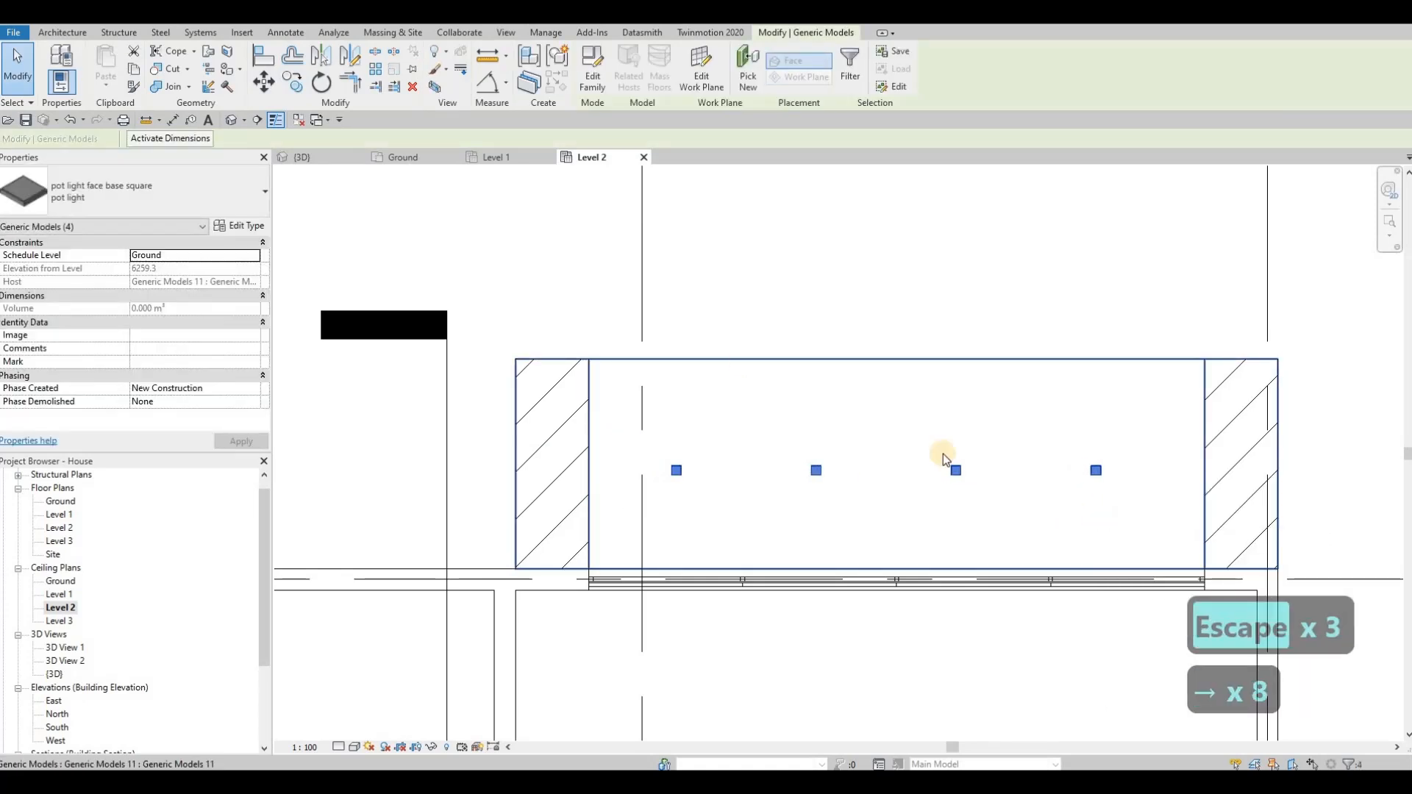
pyautogui.press('Right')
pyautogui.press('Escape')
pyautogui.press('Escape')
# Step: Switch to the 3D view and inspect the front facade and its Level 2 balconies from several angles
pyautogui.click(324, 157)
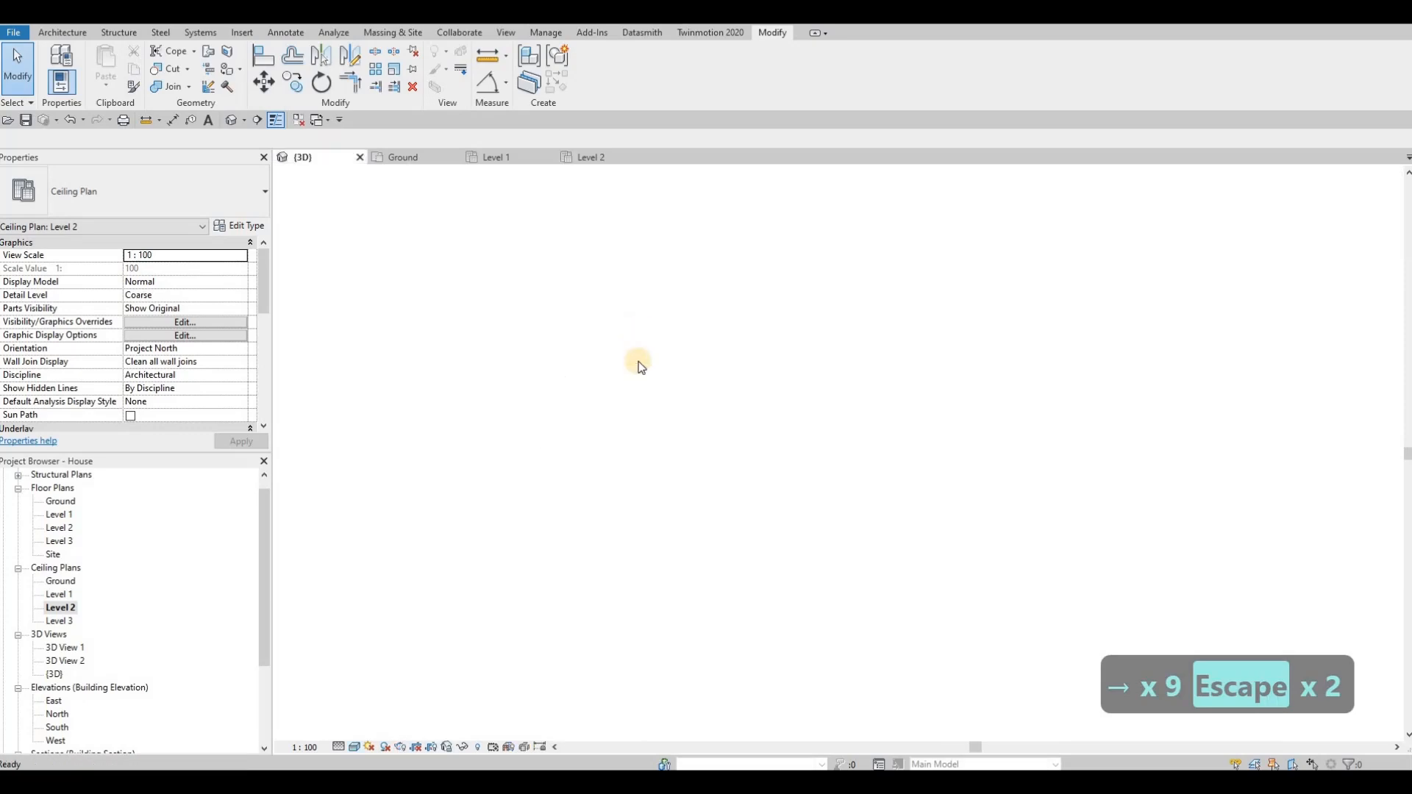
pyautogui.scroll(-2, 680, 406)
pyautogui.keyDown('shift'); pyautogui.moveTo(769, 417); pyautogui.dragTo(795, 441, button='middle'); pyautogui.keyUp('shift')
pyautogui.scroll(1, 910, 445)
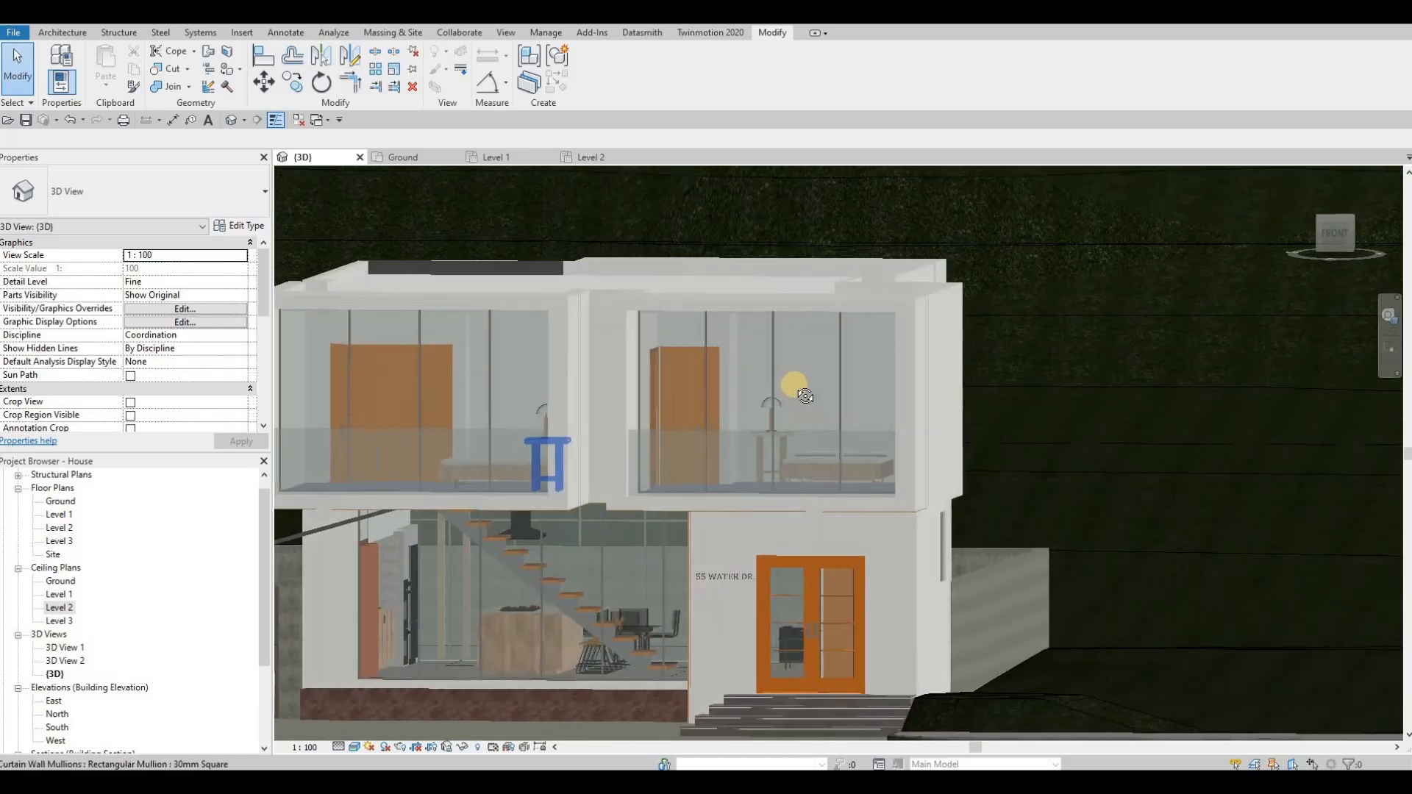
pyautogui.keyDown('shift'); pyautogui.moveTo(794, 390); pyautogui.dragTo(746, 458, button='middle'); pyautogui.keyUp('shift')
pyautogui.moveTo(571, 317)
pyautogui.keyDown('shift'); pyautogui.mouseDown(button='middle')
pyautogui.moveTo(544, 449)
pyautogui.moveTo(617, 461)
pyautogui.moveTo(519, 434)
pyautogui.moveTo(558, 469)
pyautogui.moveTo(615, 504)
pyautogui.moveTo(675, 476)
pyautogui.moveTo(671, 550)
pyautogui.moveTo(785, 470)
pyautogui.moveTo(786, 489)
pyautogui.moveTo(668, 429)
pyautogui.moveTo(701, 544)
pyautogui.moveTo(658, 582)
pyautogui.moveTo(706, 531)
pyautogui.moveTo(842, 525)
pyautogui.moveTo(819, 482)
pyautogui.moveTo(978, 509)
pyautogui.mouseUp(button='middle'); pyautogui.keyUp('shift')
pyautogui.scroll(-1, 618, 461)
pyautogui.click(222, 69)
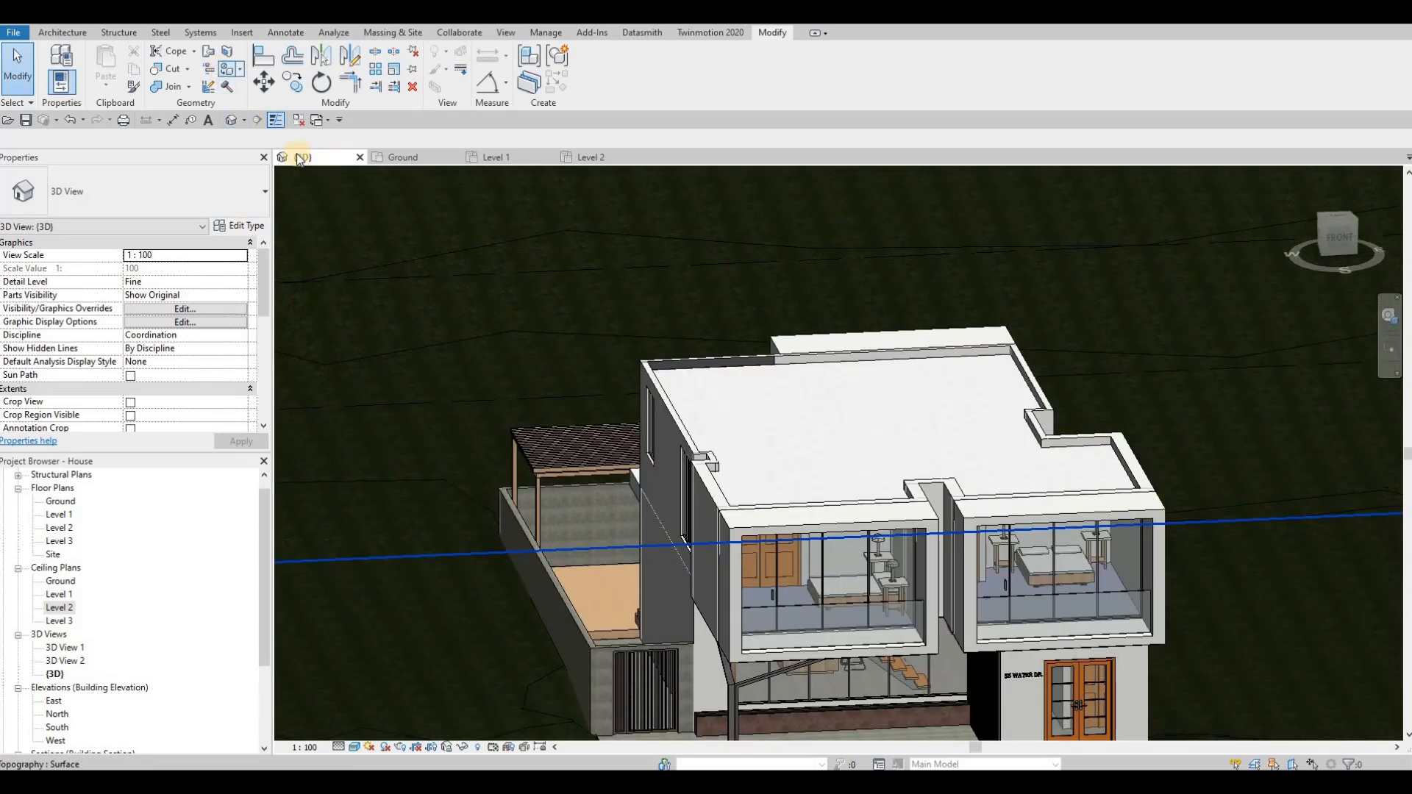
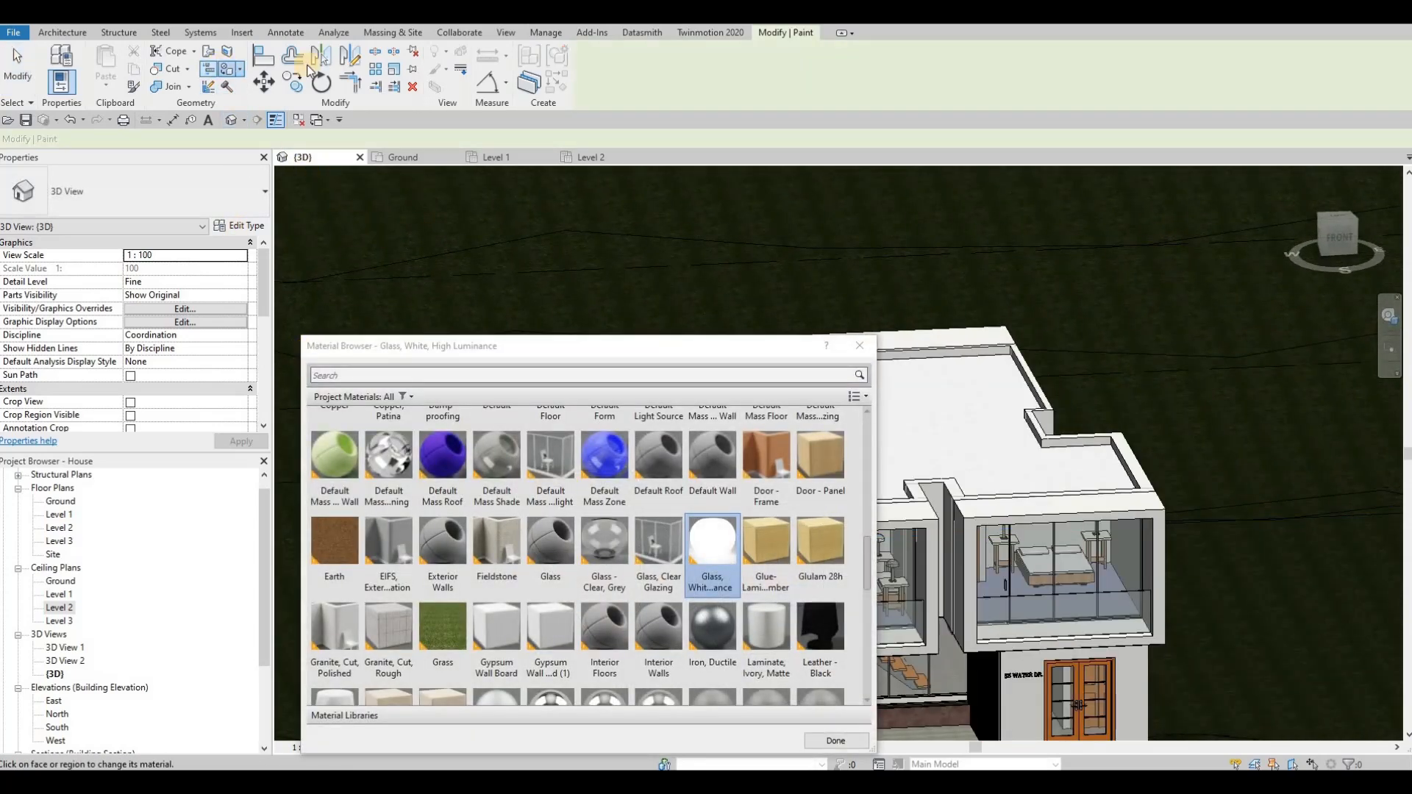
# Step: Search for the asphalt material and paint the main roof's top surface with Asphalt Shingle
pyautogui.click(363, 378)
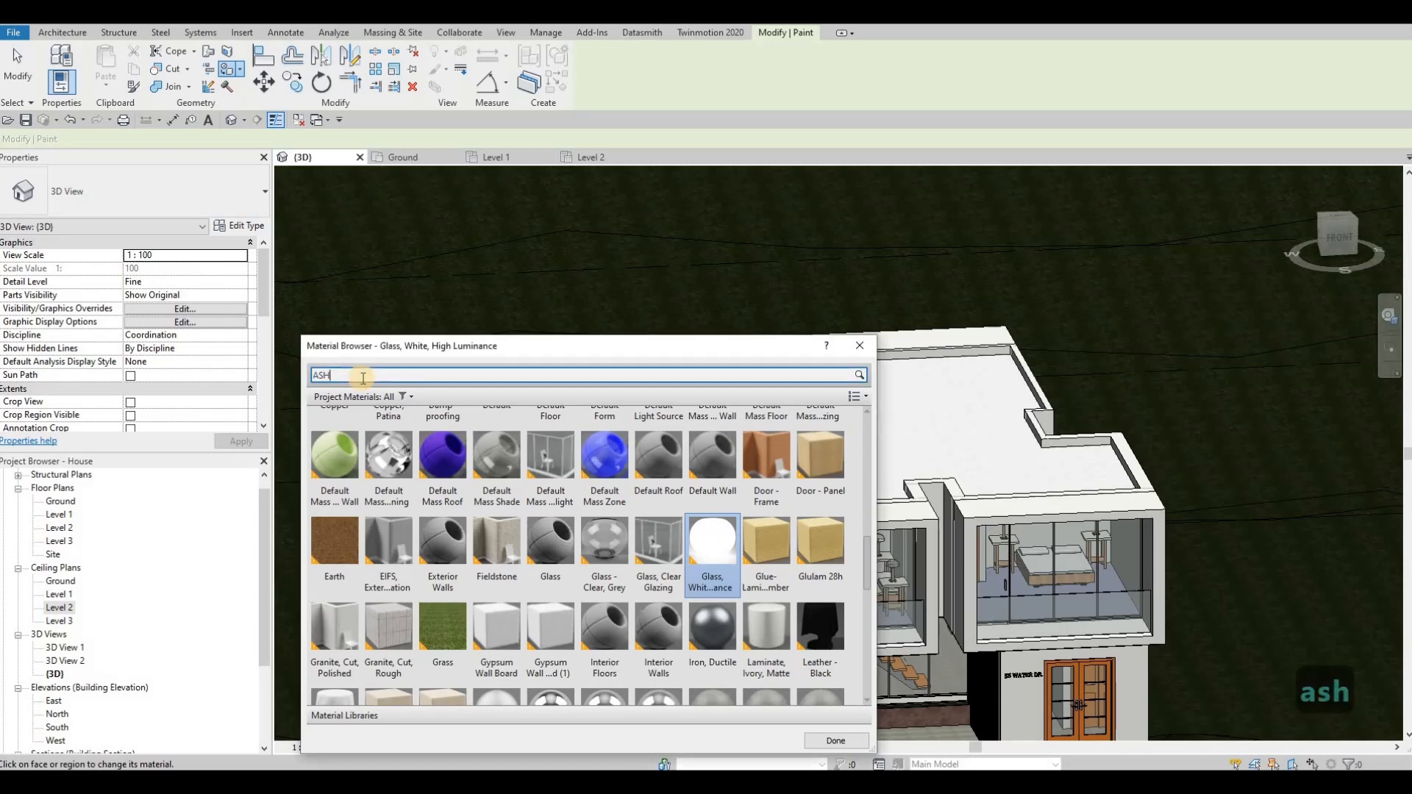
pyautogui.press('BackSpace')
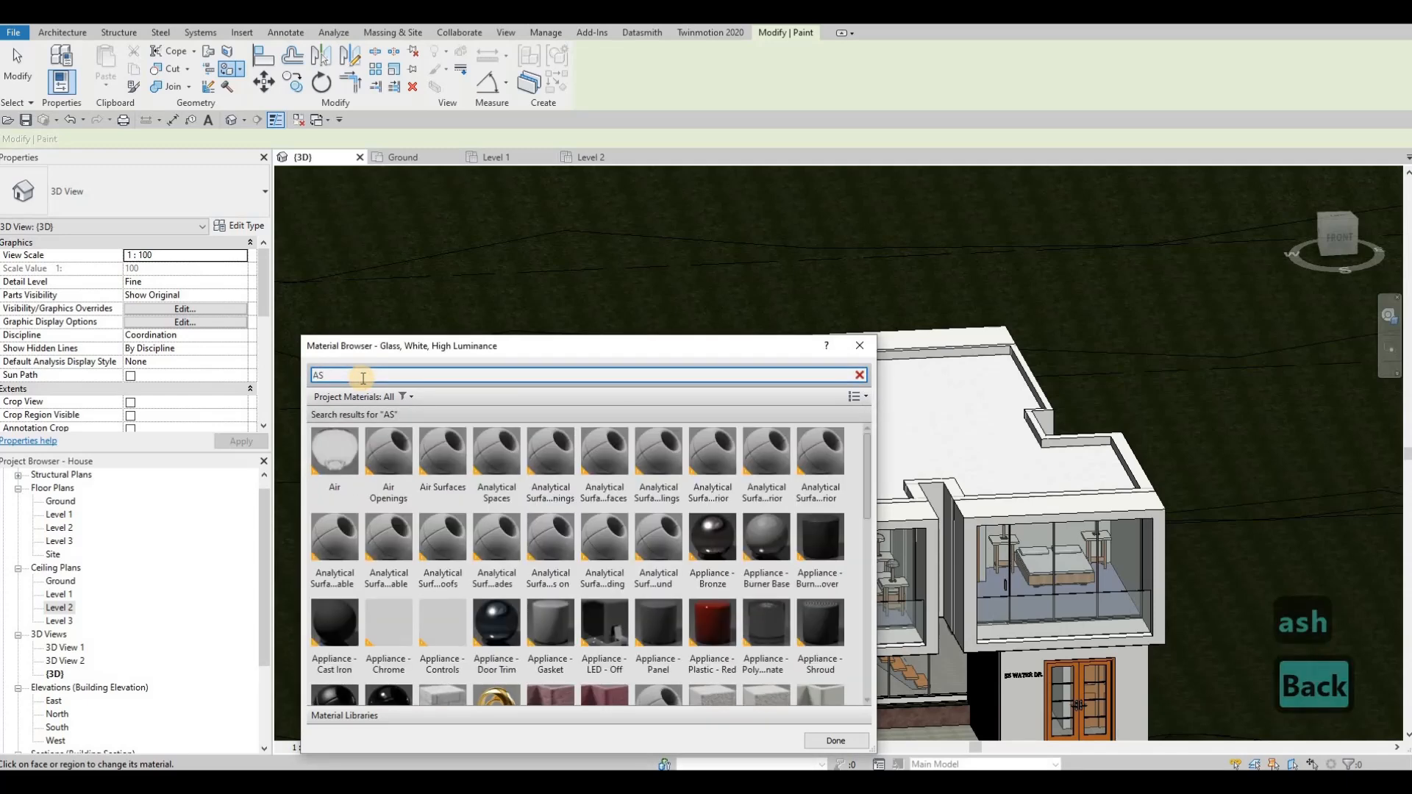
pyautogui.write('PH')
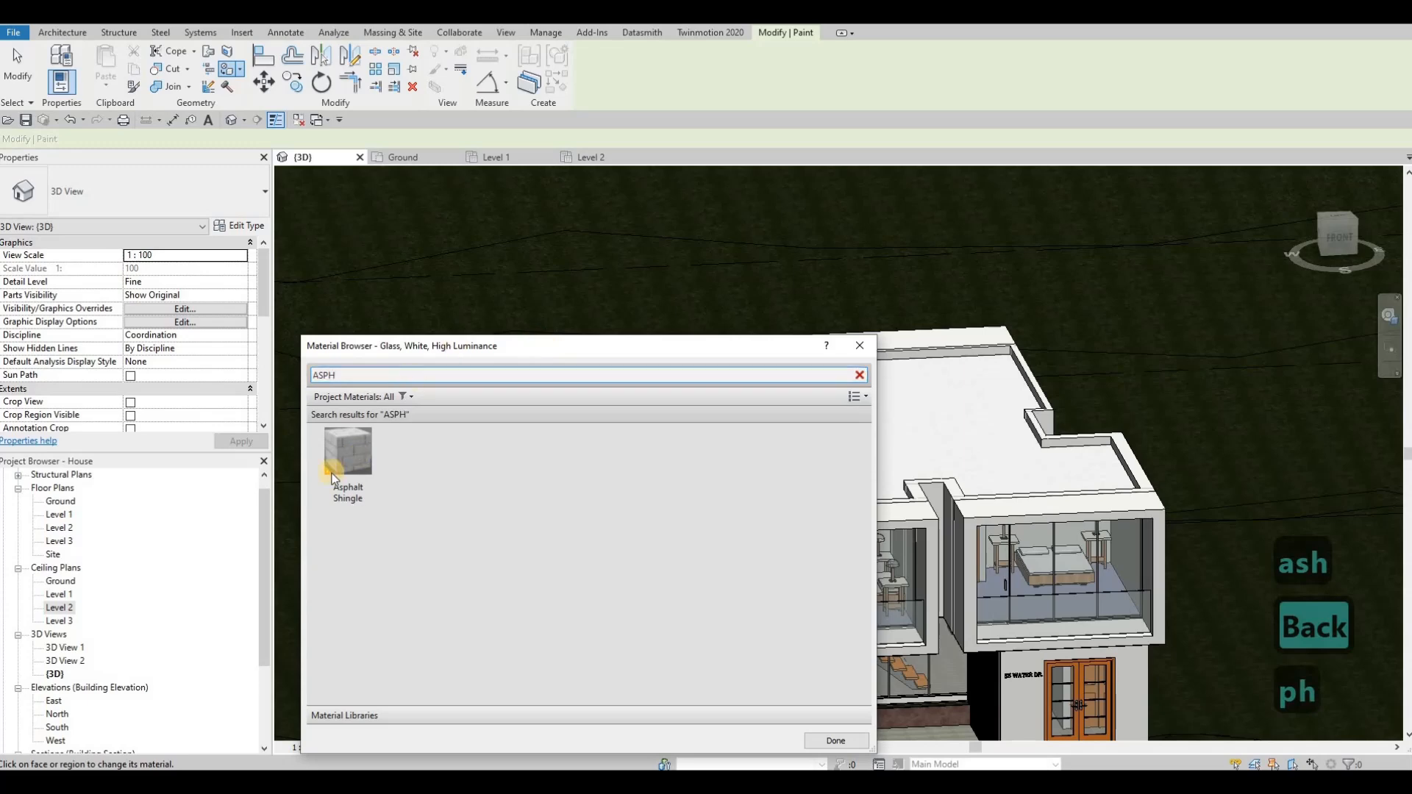
pyautogui.click(338, 476)
pyautogui.click(923, 406)
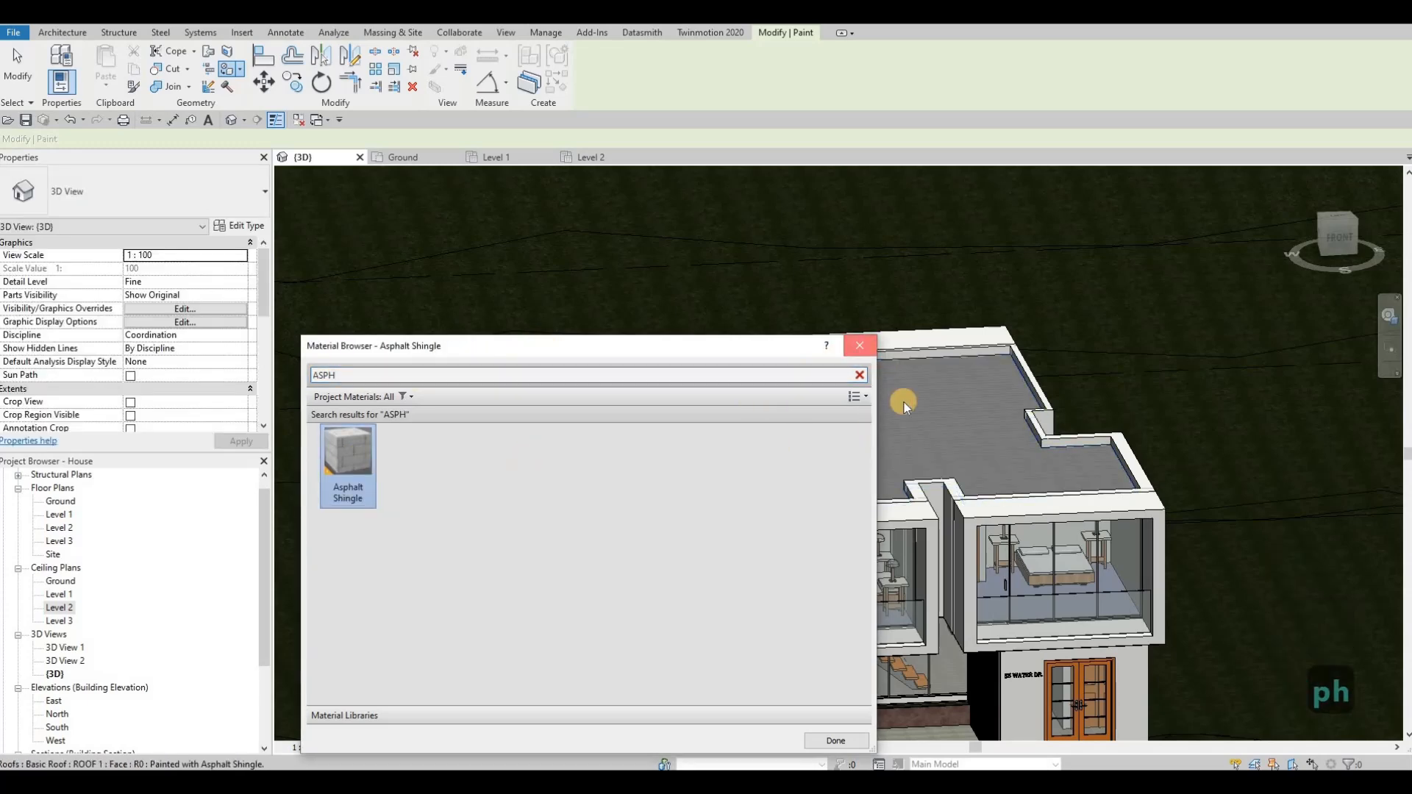
pyautogui.press('Escape')
# Step: Nudge the "55 WATER DR." house number text down and slightly to the left on the wall beside the entrance door
pyautogui.press('Escape')
pyautogui.scroll(2, 866, 436)
pyautogui.press('Escape')
pyautogui.scroll(-1, 898, 504)
pyautogui.moveTo(956, 508)
pyautogui.keyDown('shift'); pyautogui.mouseDown(button='middle')
pyautogui.moveTo(967, 470)
pyautogui.moveTo(863, 325)
pyautogui.moveTo(799, 422)
pyautogui.moveTo(843, 419)
pyautogui.mouseUp(button='middle'); pyautogui.keyUp('shift')
pyautogui.scroll(3, 844, 425)
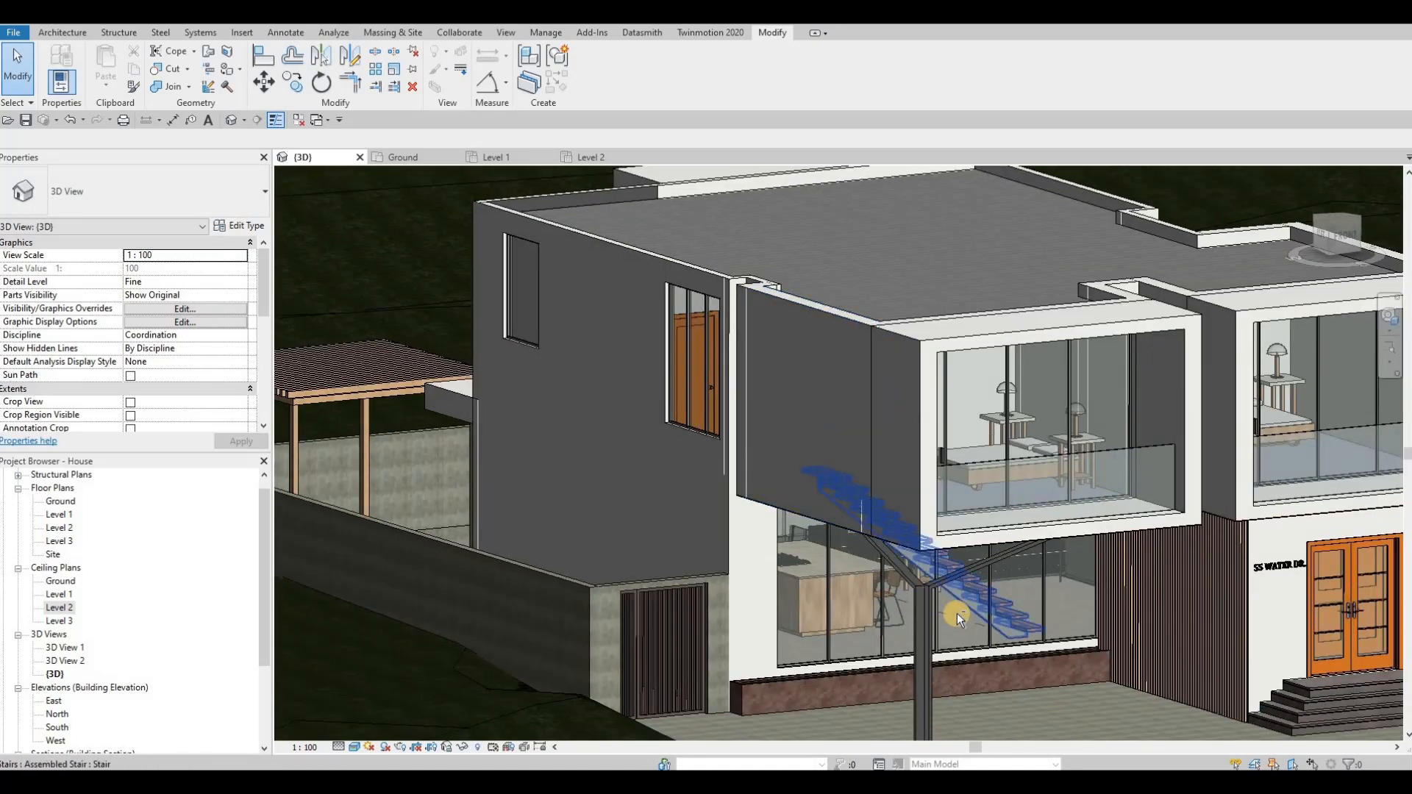
pyautogui.moveTo(903, 597); pyautogui.dragTo(794, 463, button='middle')
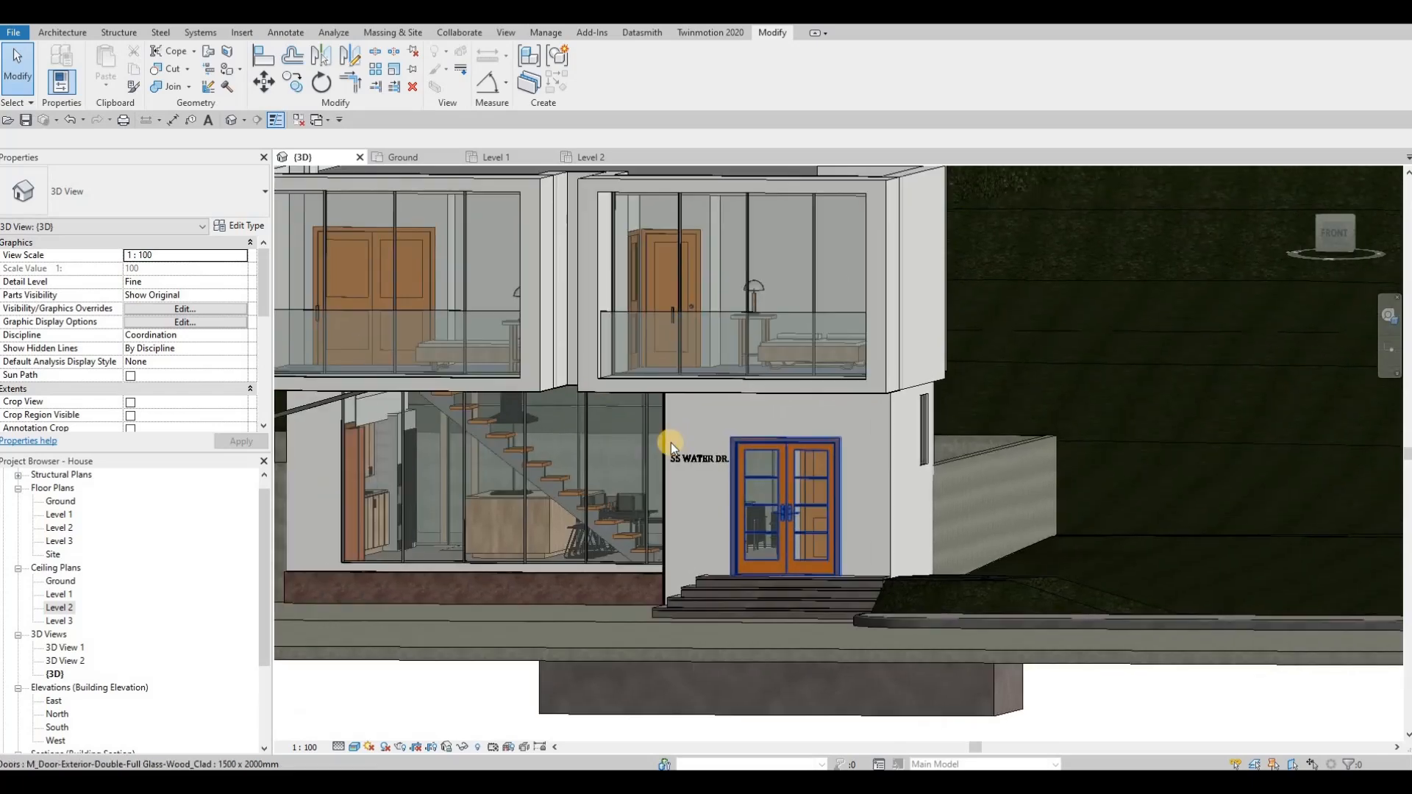
pyautogui.scroll(2, 671, 442)
pyautogui.click(670, 442)
pyautogui.press('Down')
pyautogui.press('Down')
pyautogui.press('Down')
pyautogui.press('Down')
pyautogui.press('Down')
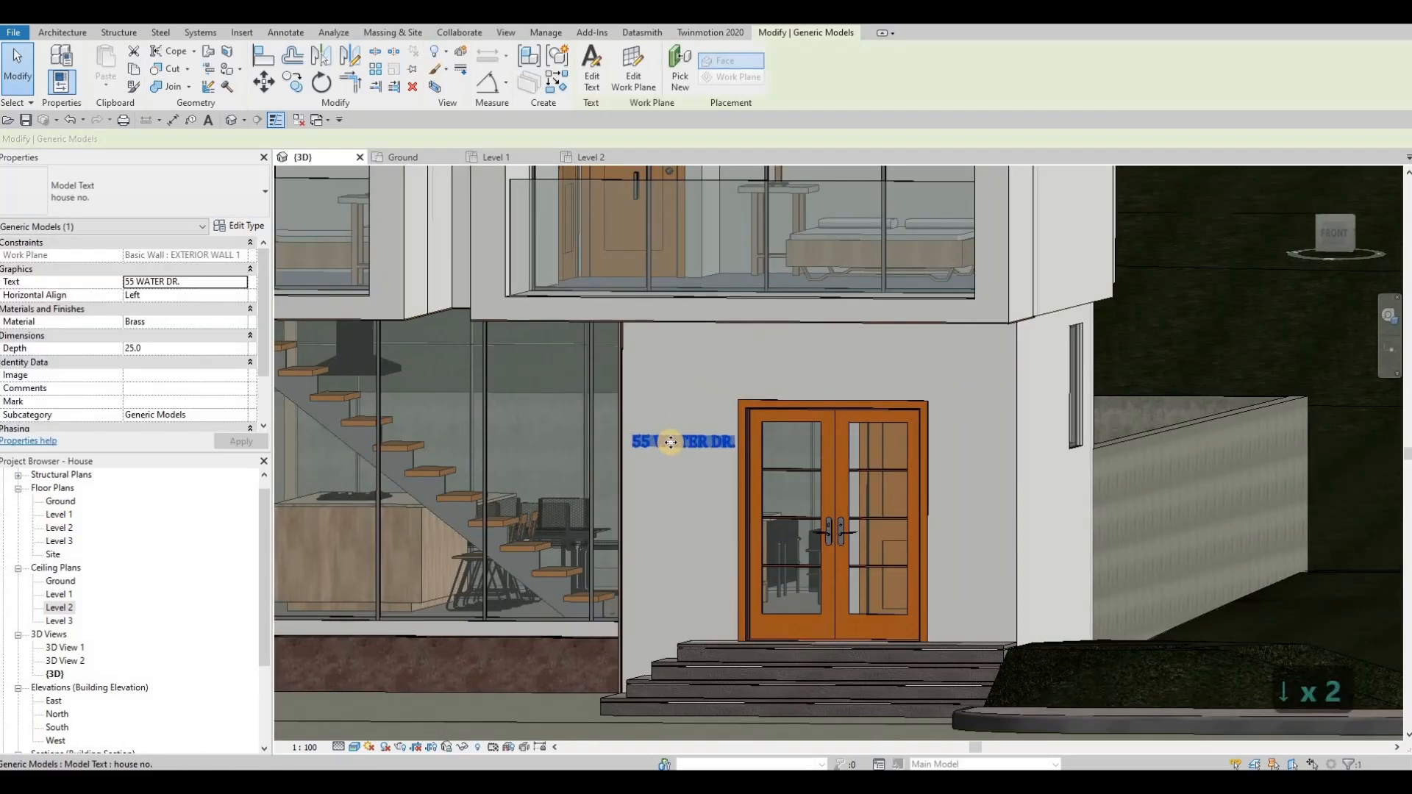
pyautogui.press('Down')
pyautogui.press('Left')
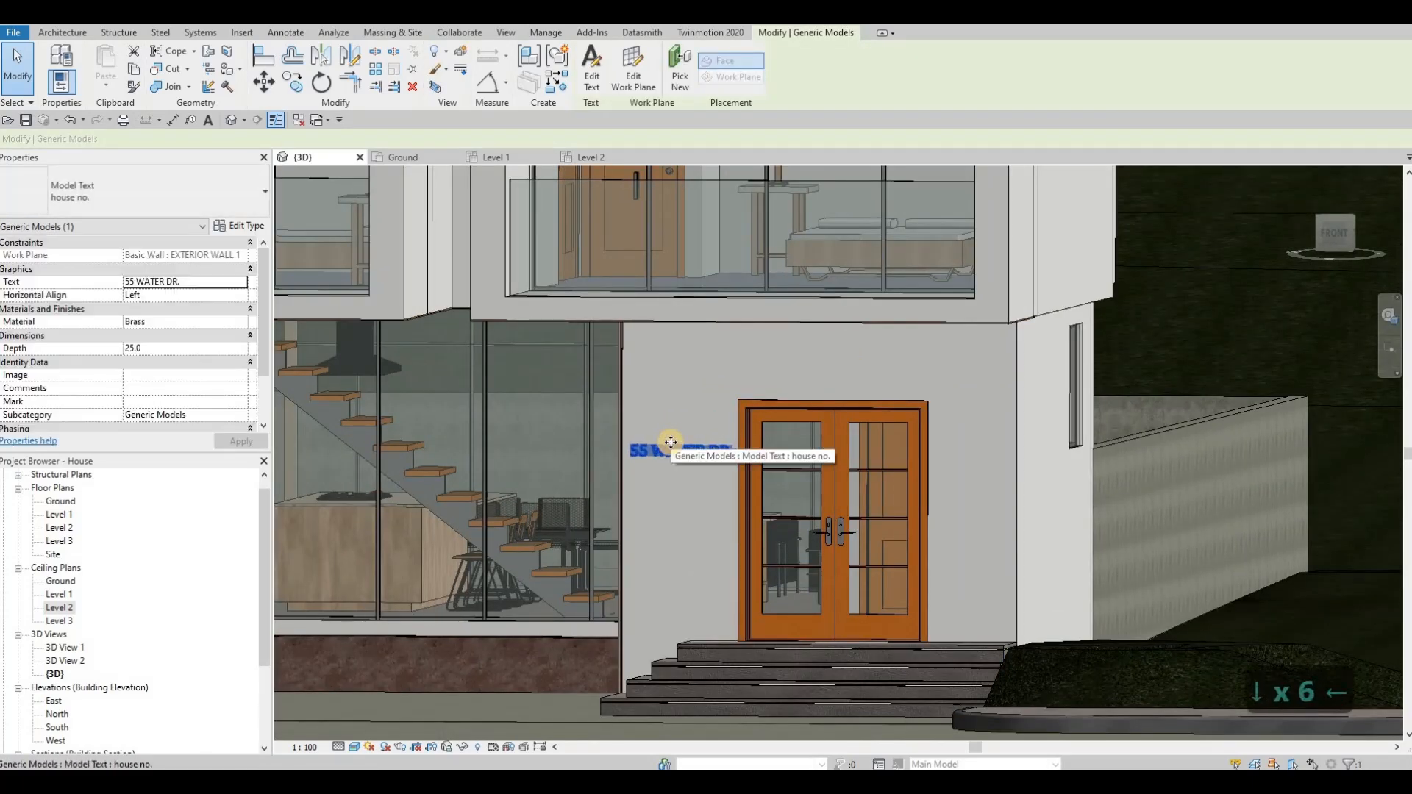
pyautogui.press('Down')
pyautogui.press('Escape')
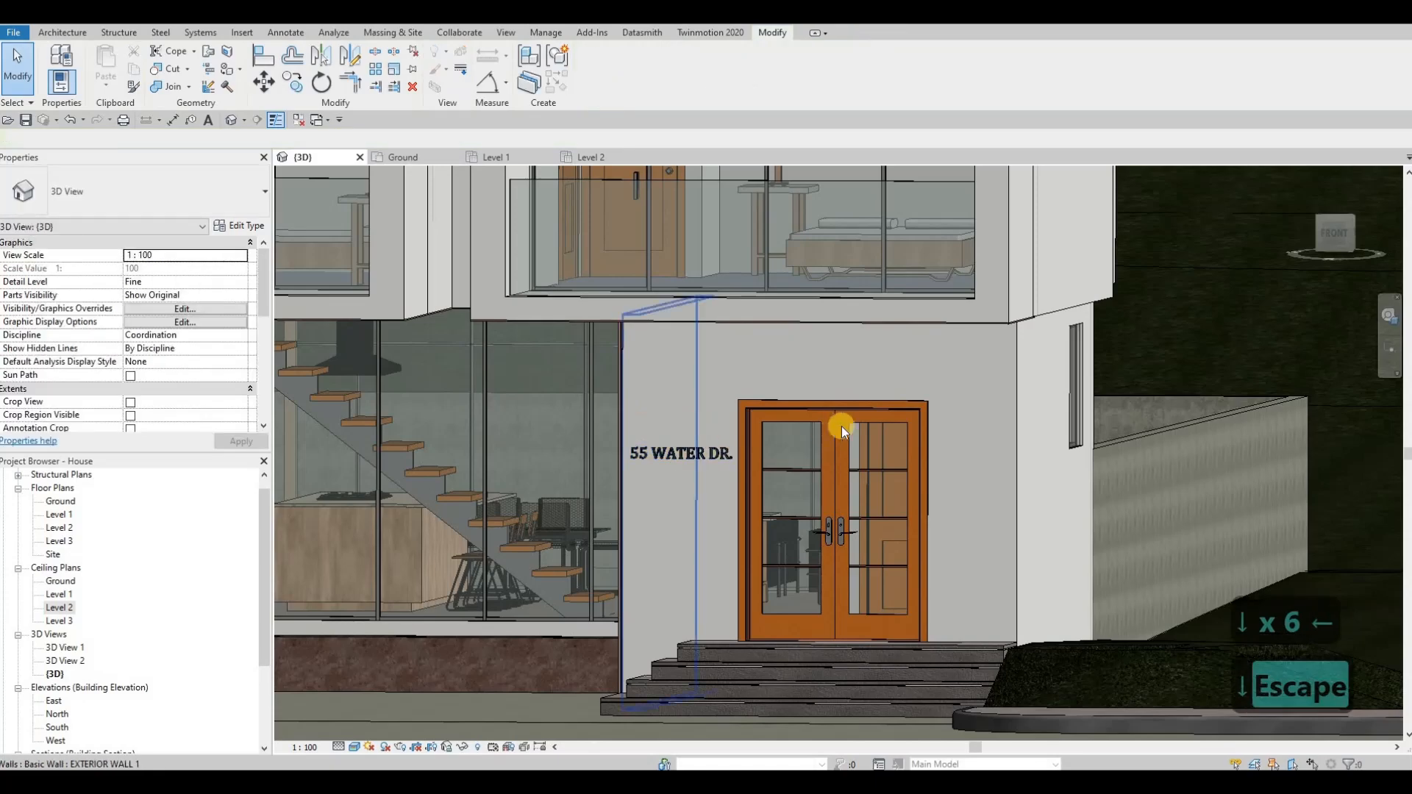
# Step: Open the South elevation and nudge the house number text slightly to the right beside the entrance door
pyautogui.keyDown('shift'); pyautogui.moveTo(841, 425); pyautogui.dragTo(834, 416, button='middle'); pyautogui.keyUp('shift')
pyautogui.moveTo(1123, 407); pyautogui.dragTo(730, 441, button='middle')
pyautogui.scroll(3, 846, 411)
pyautogui.scroll(-1, 731, 442)
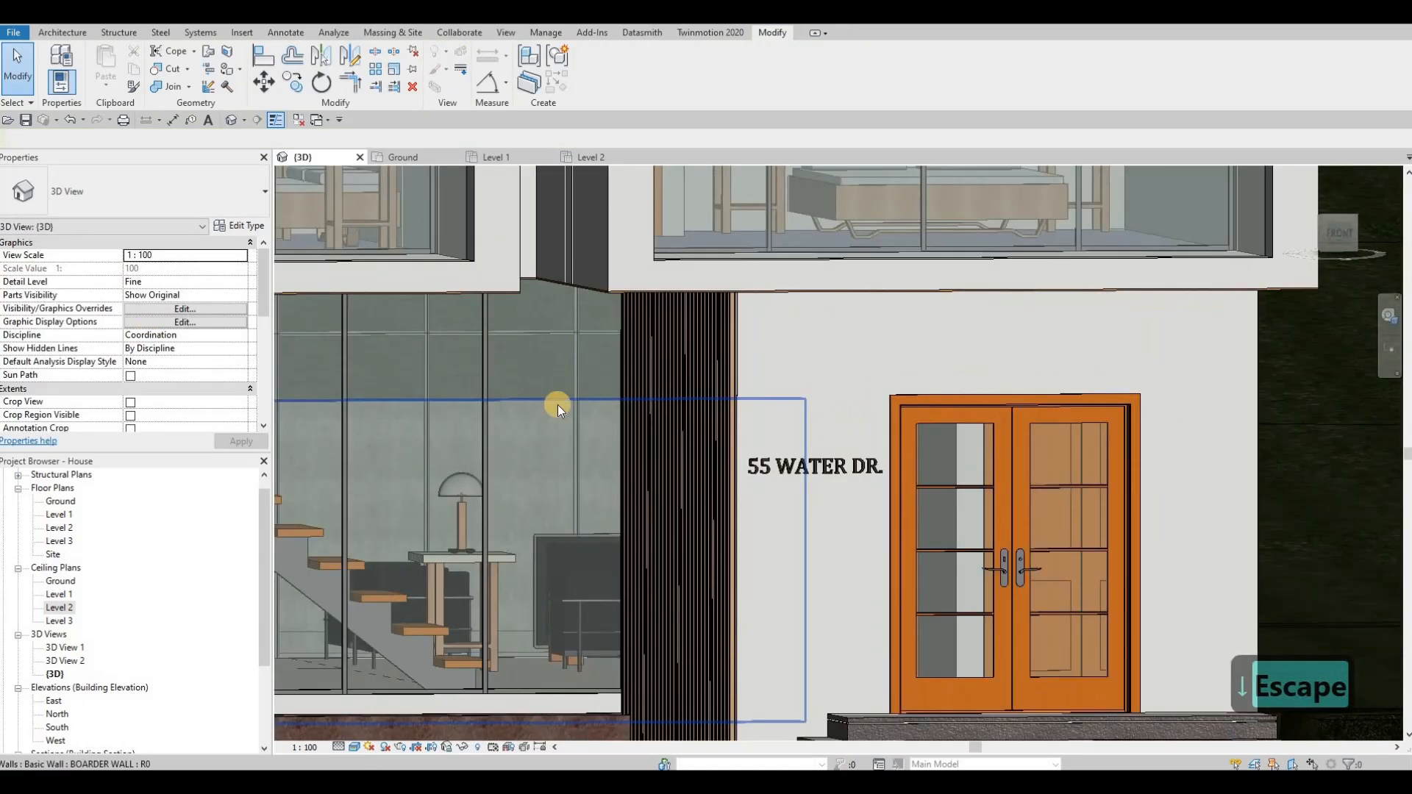
pyautogui.keyDown('shift'); pyautogui.moveTo(484, 402); pyautogui.dragTo(425, 429, button='middle'); pyautogui.keyUp('shift')
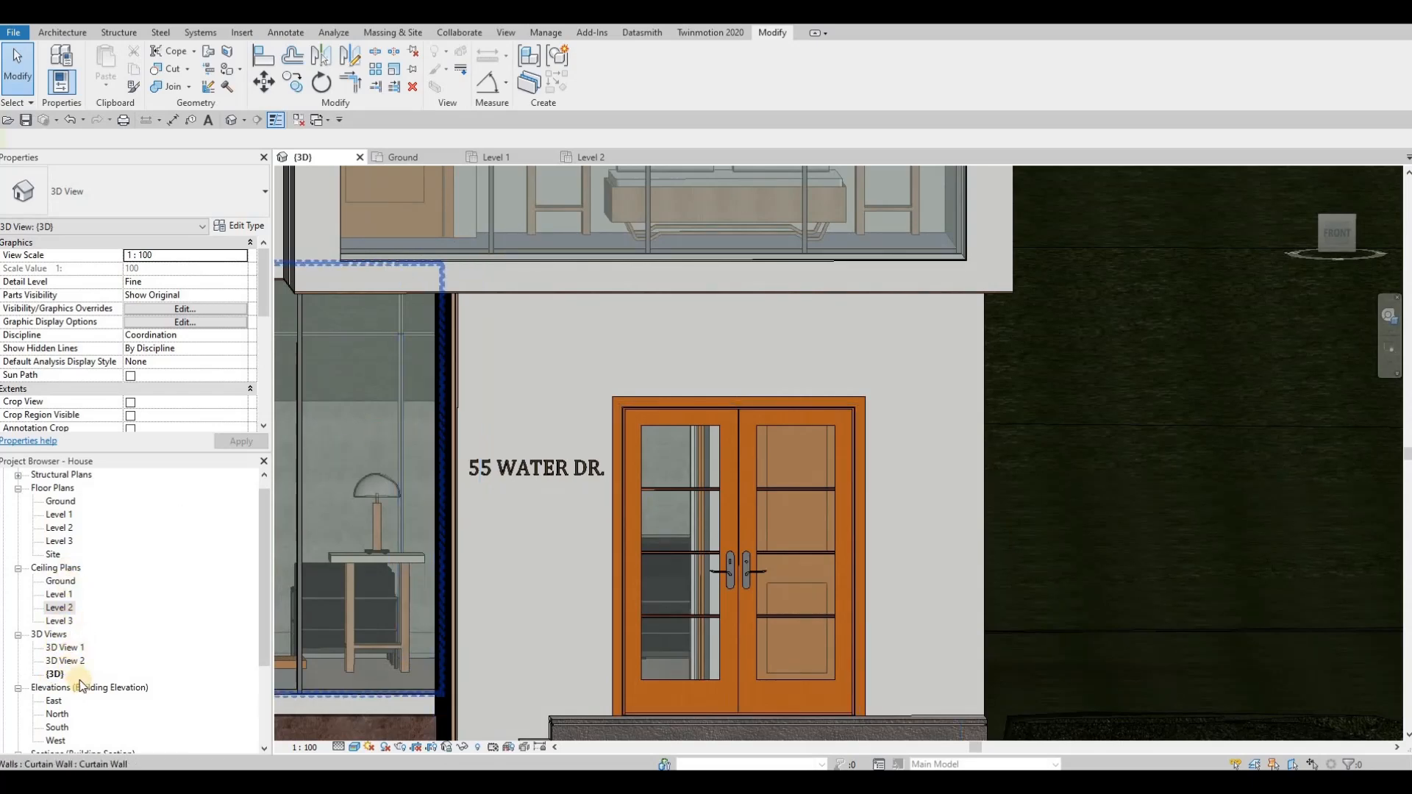
pyautogui.doubleClick(55, 728)
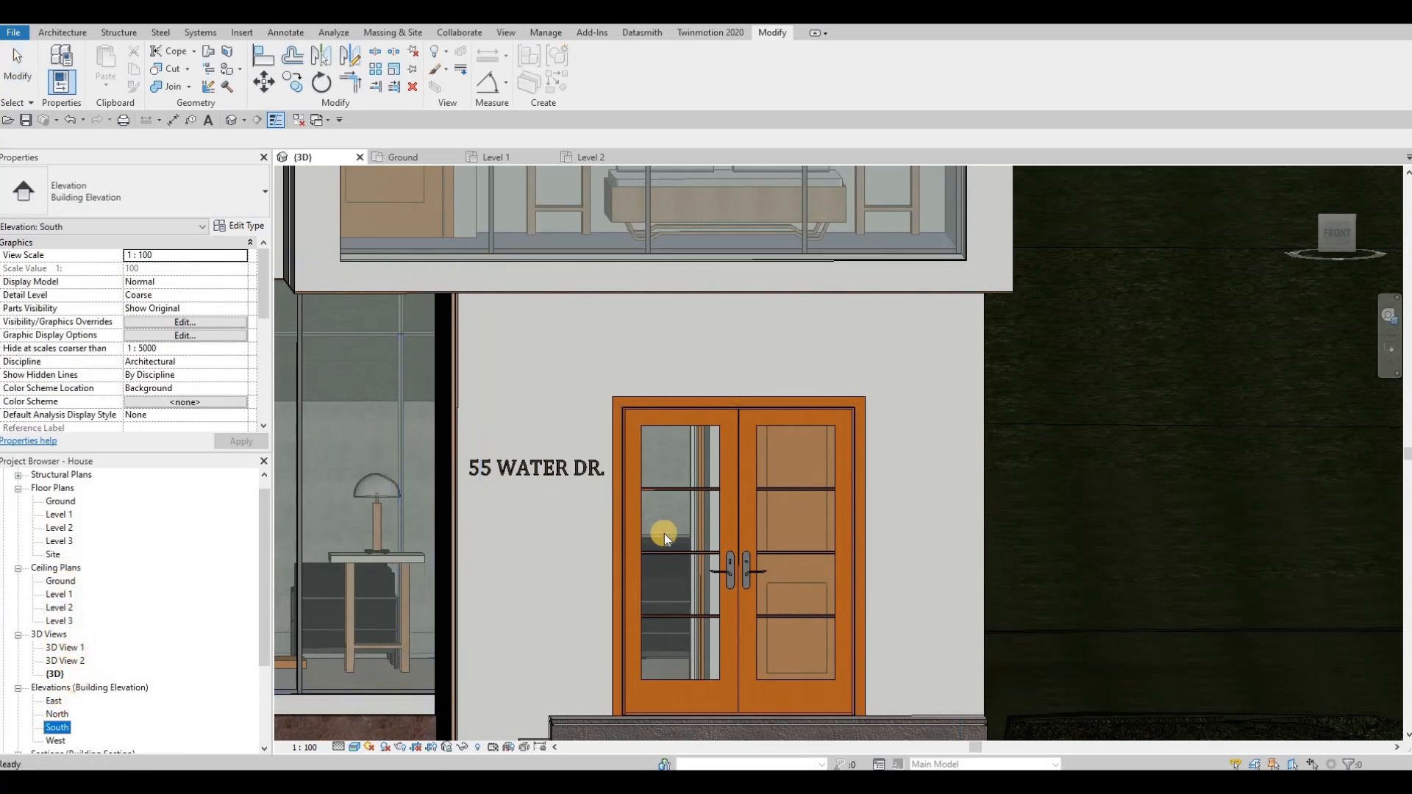
pyautogui.scroll(8, 765, 518)
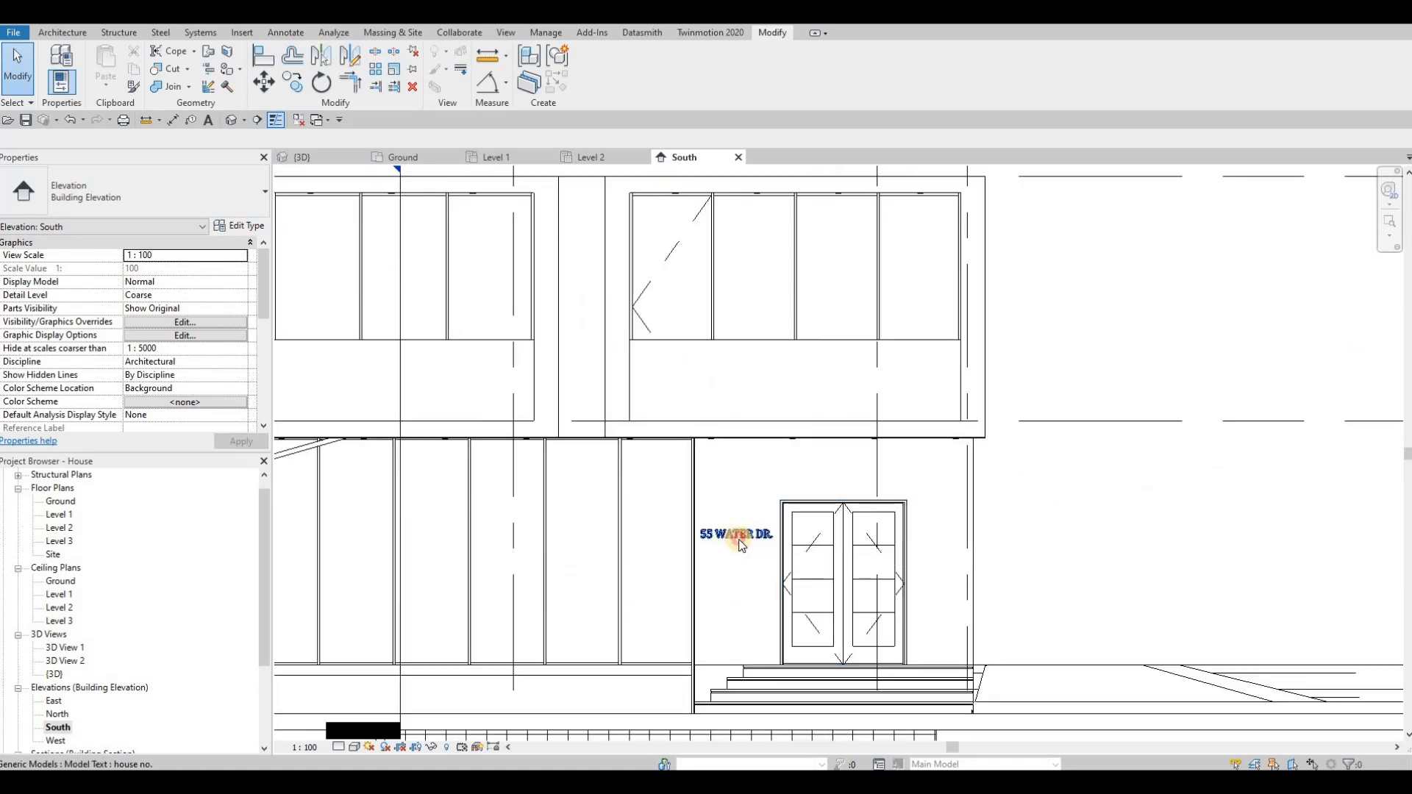
pyautogui.scroll(2, 741, 545)
pyautogui.click(739, 539)
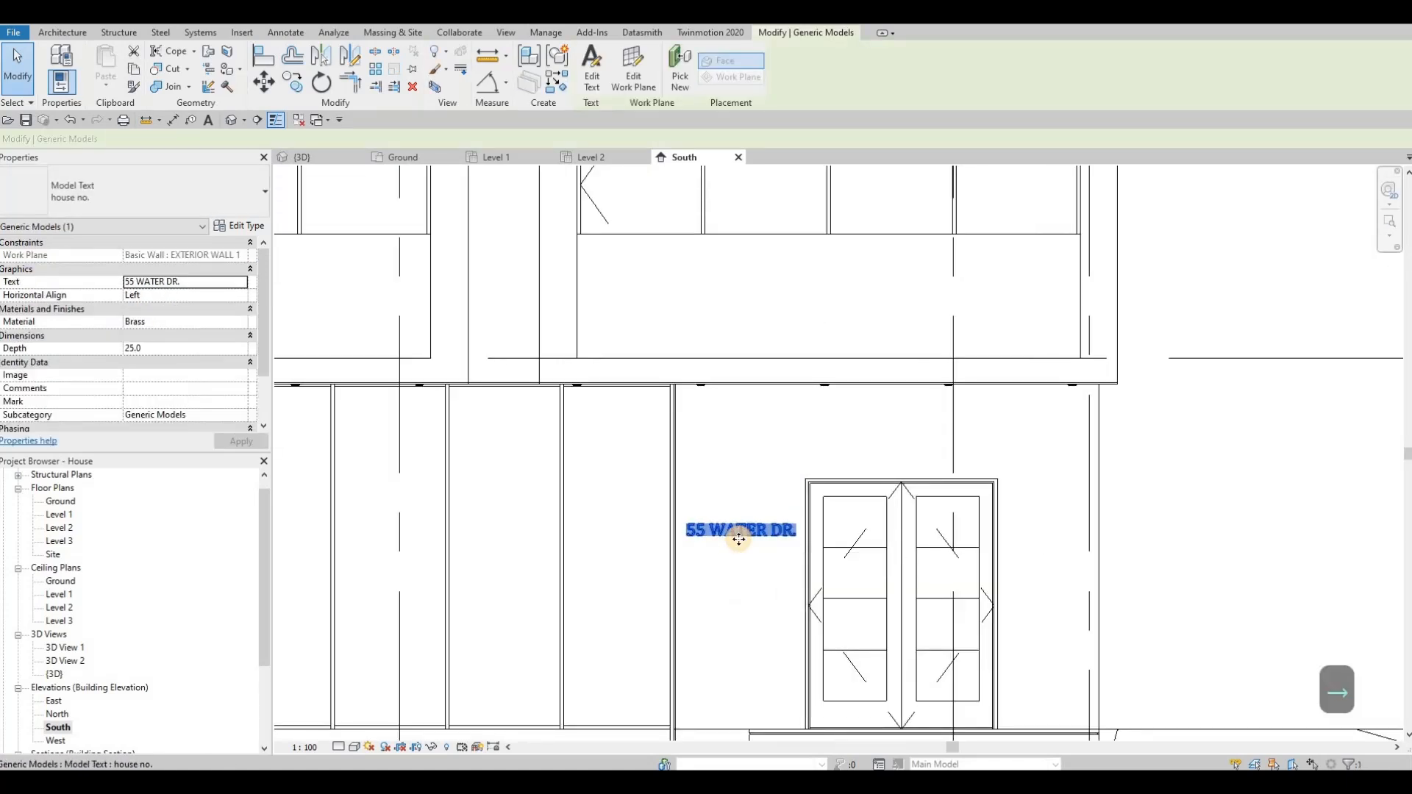
pyautogui.press('Escape')
pyautogui.press('Escape')
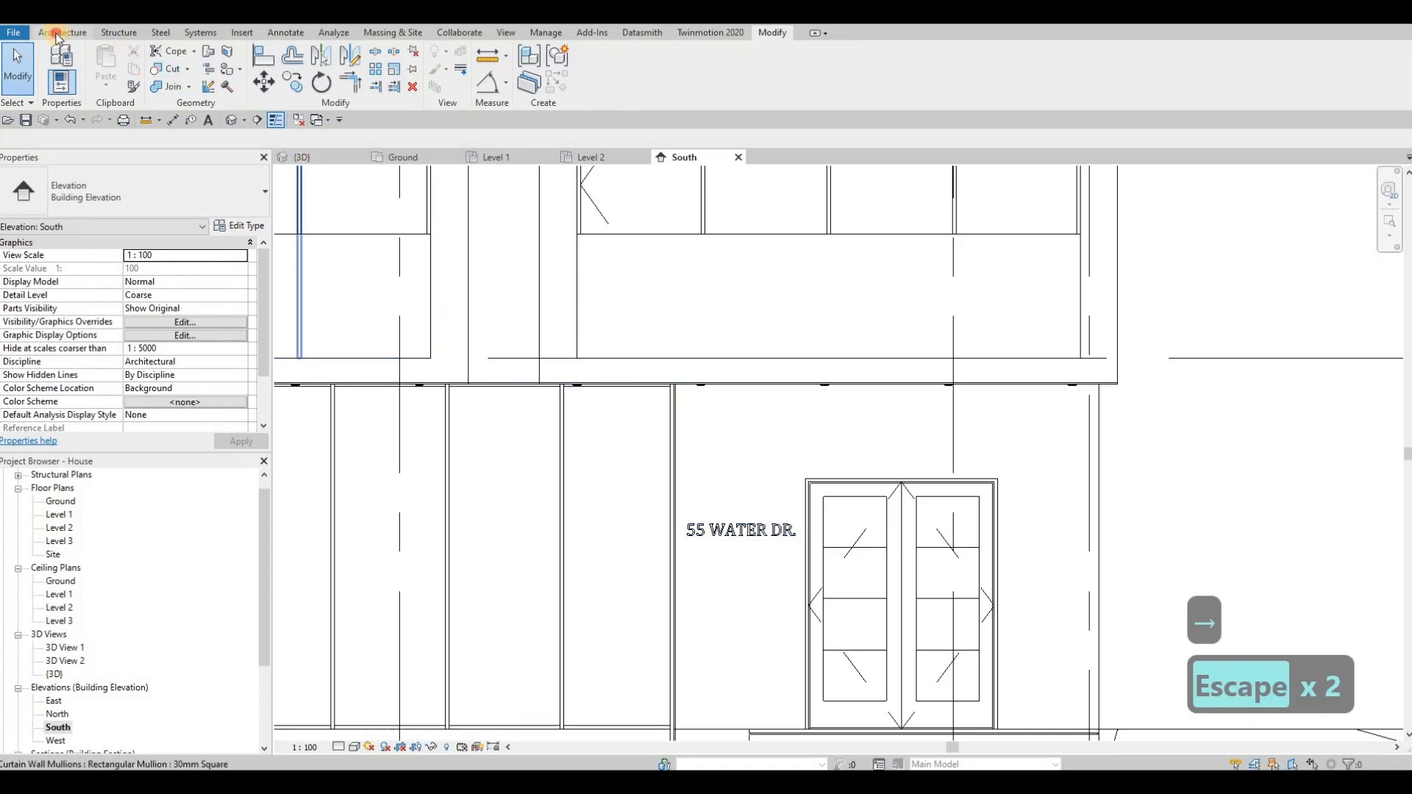
# Step: Start an in-place component in the Generic Models category, keeping the default name
pyautogui.click(78, 36)
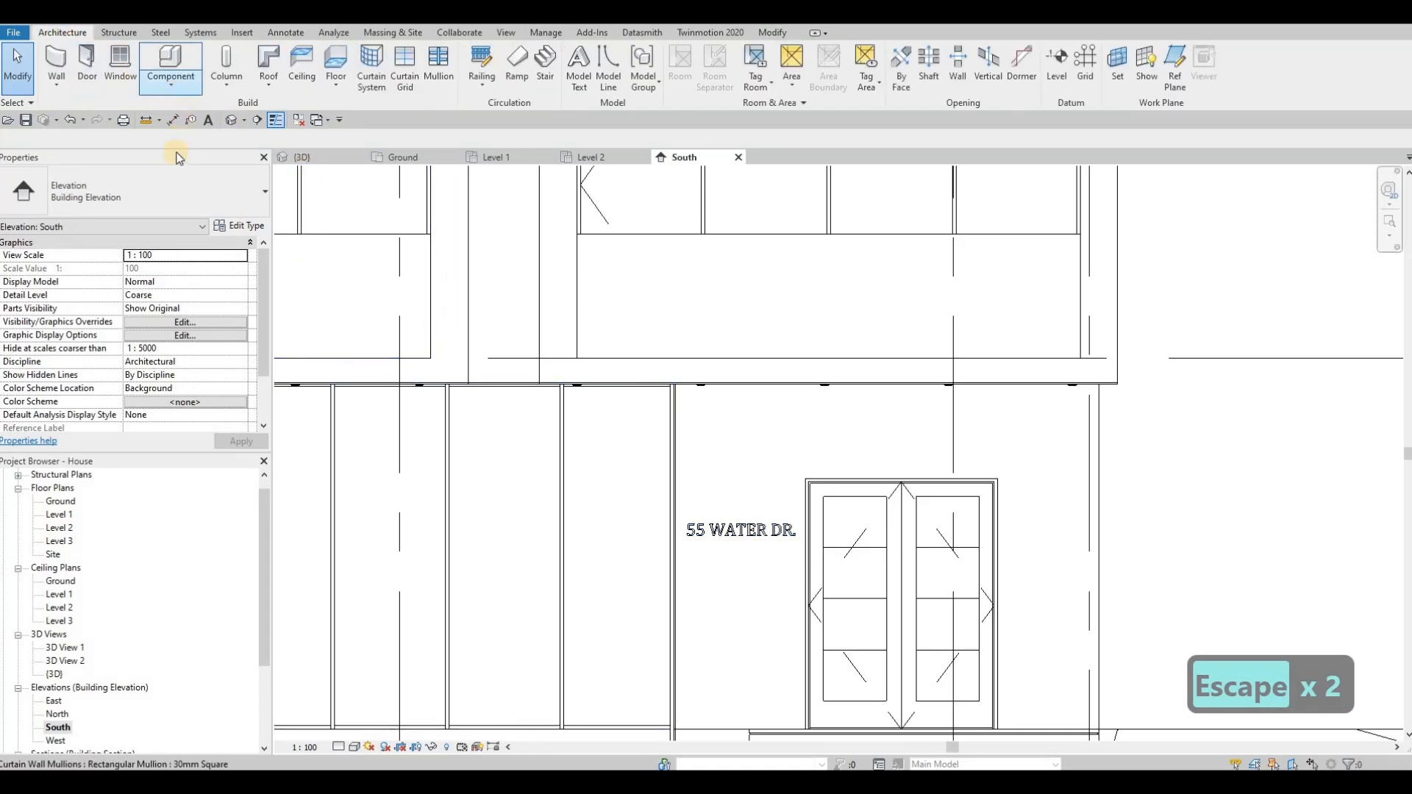
pyautogui.click(171, 81)
pyautogui.click(193, 142)
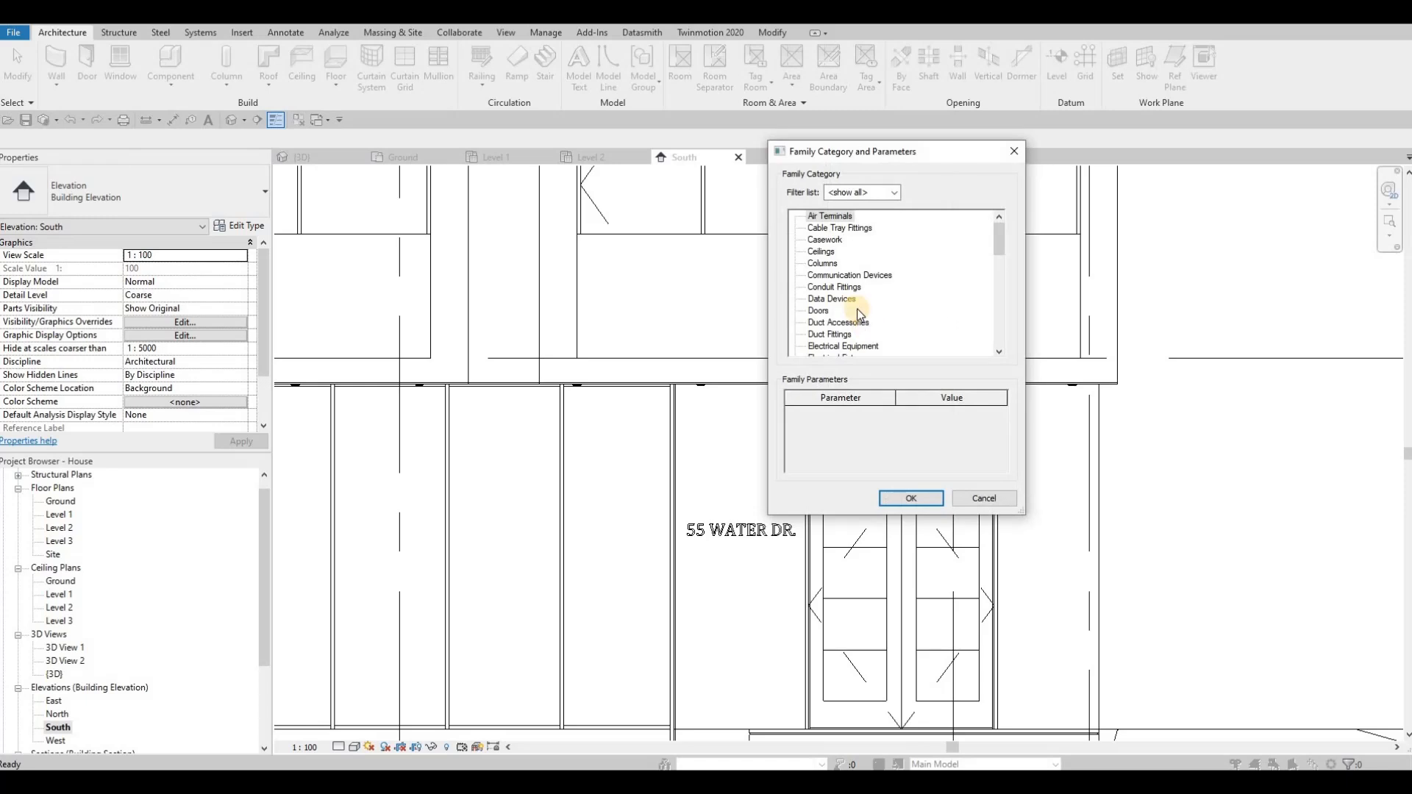
pyautogui.click(837, 345)
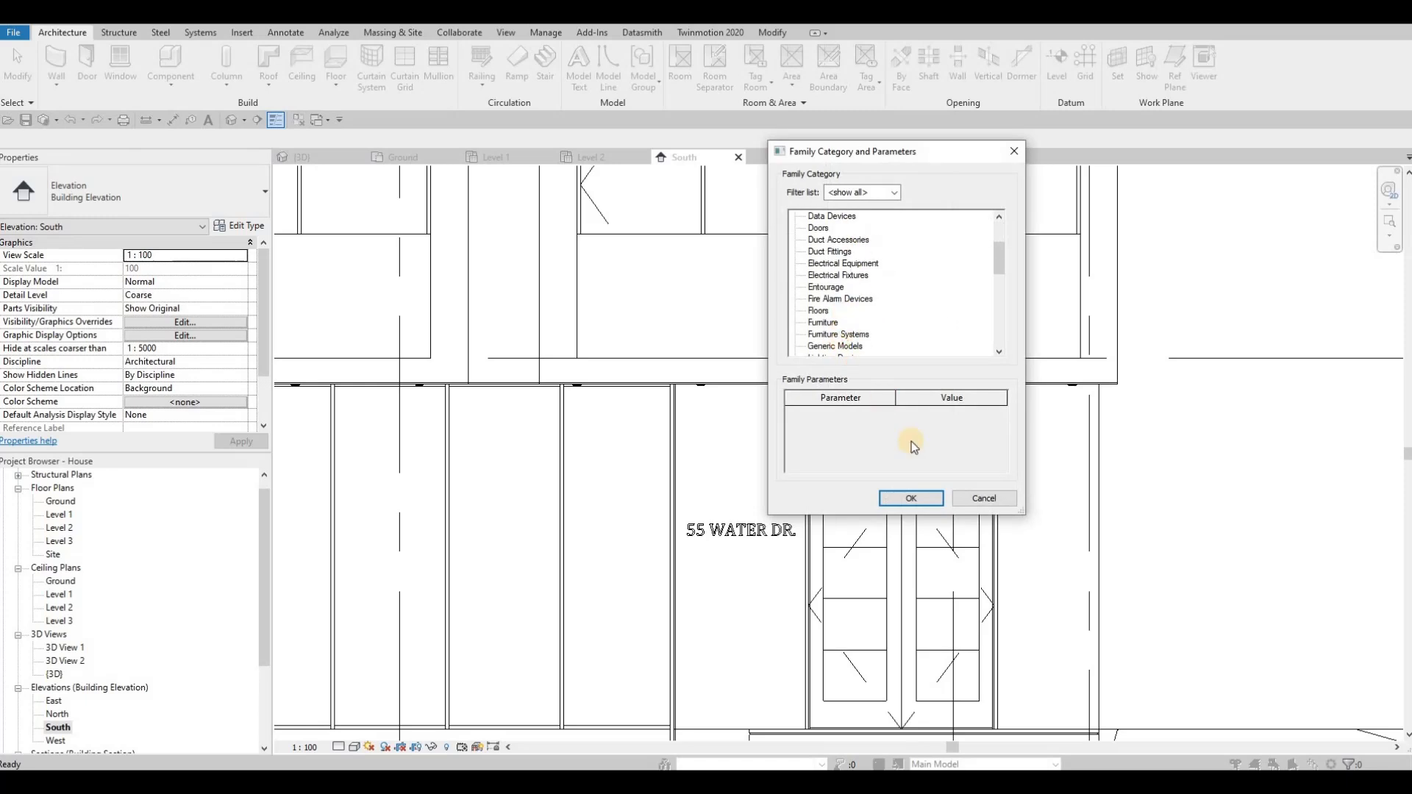
pyautogui.click(910, 498)
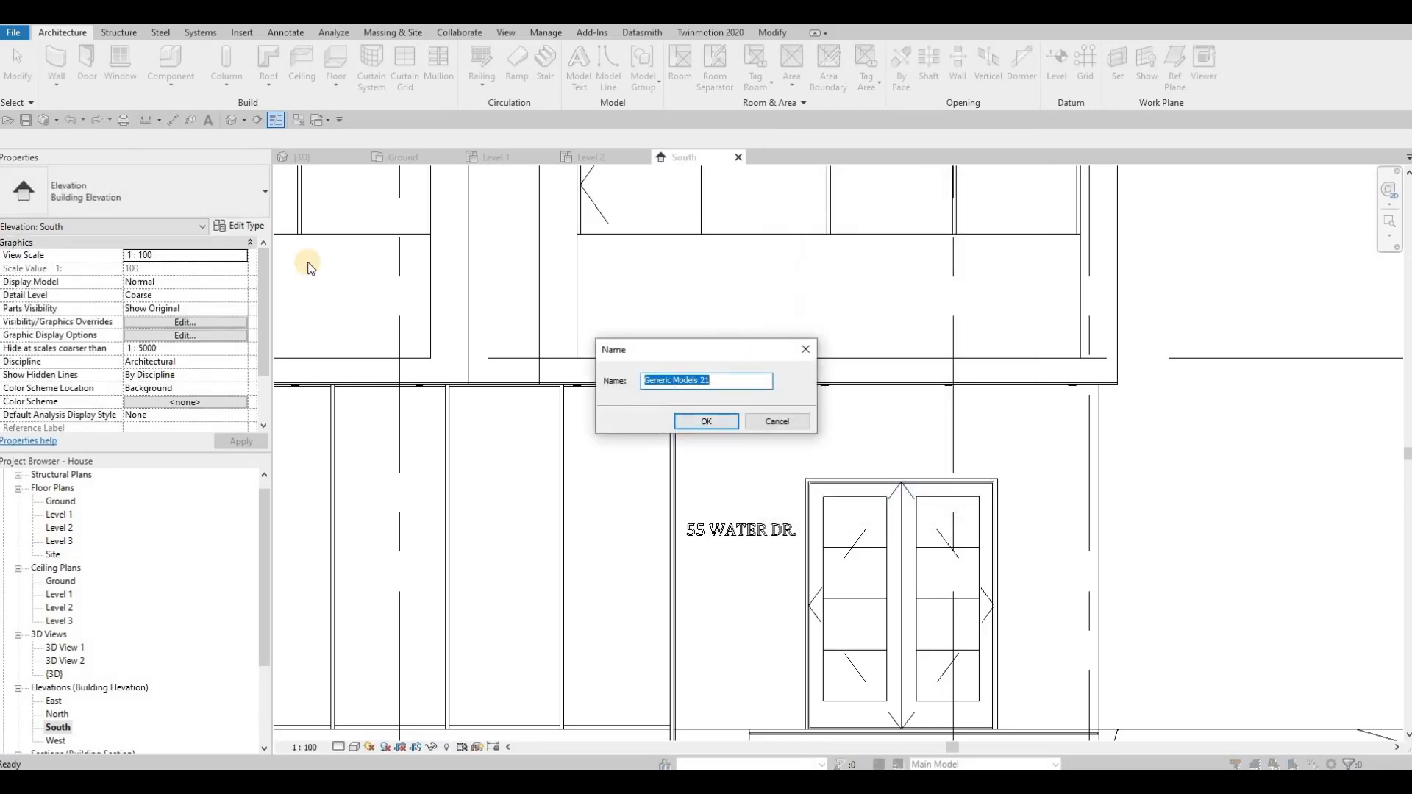
pyautogui.press('Return')
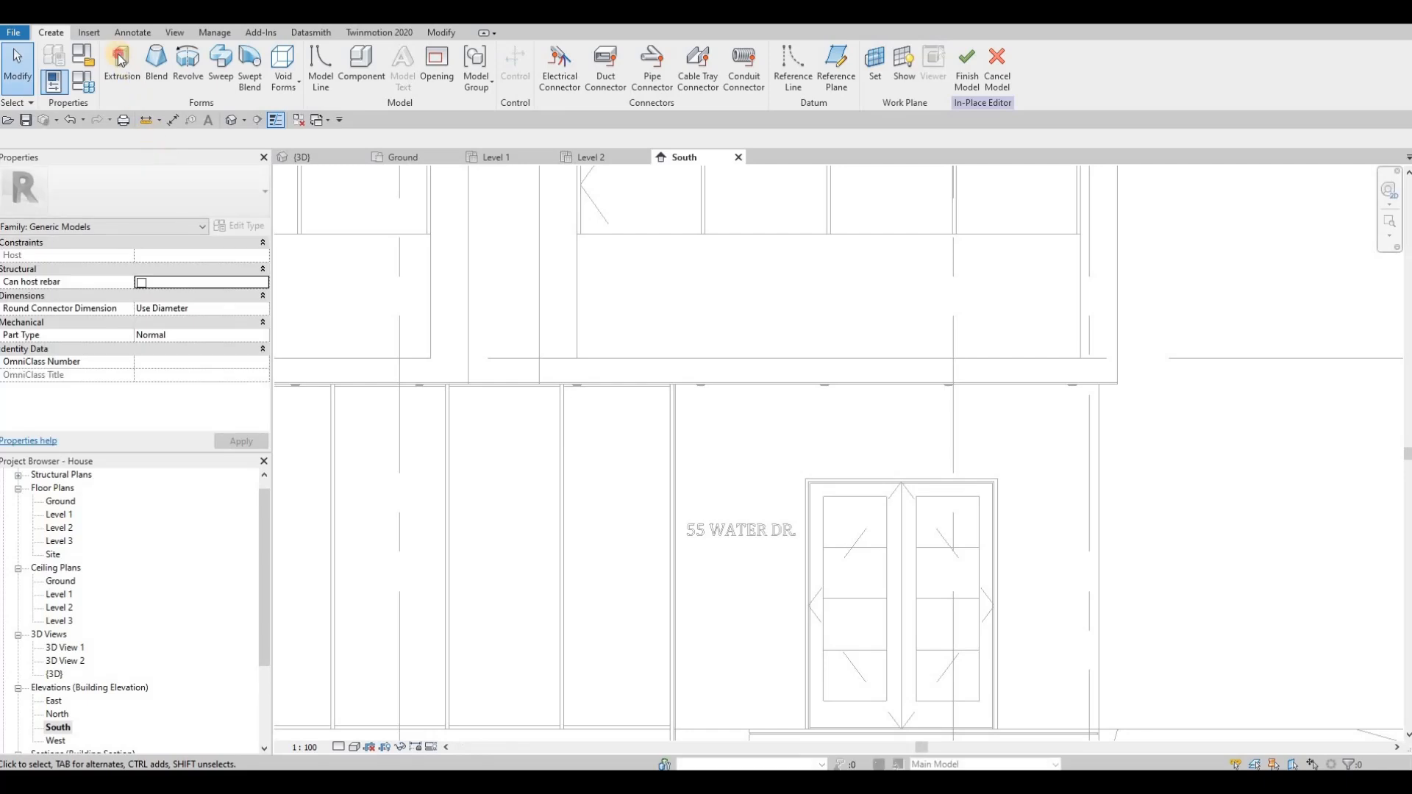
# Step: Start an extrusion on the exterior wall's face and sketch a rectangle about 160 x 80 mm above the house number
pyautogui.click(122, 58)
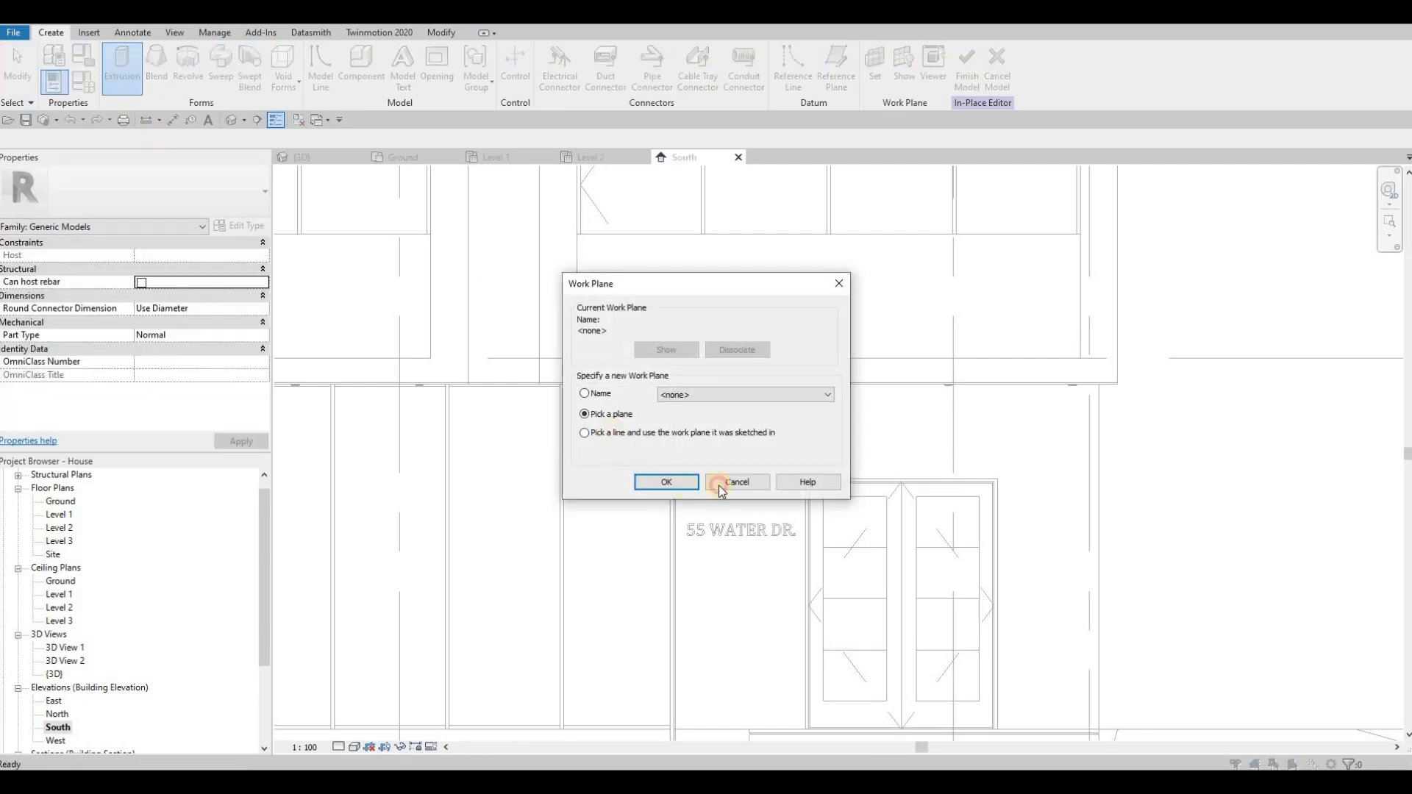
pyautogui.press('Return')
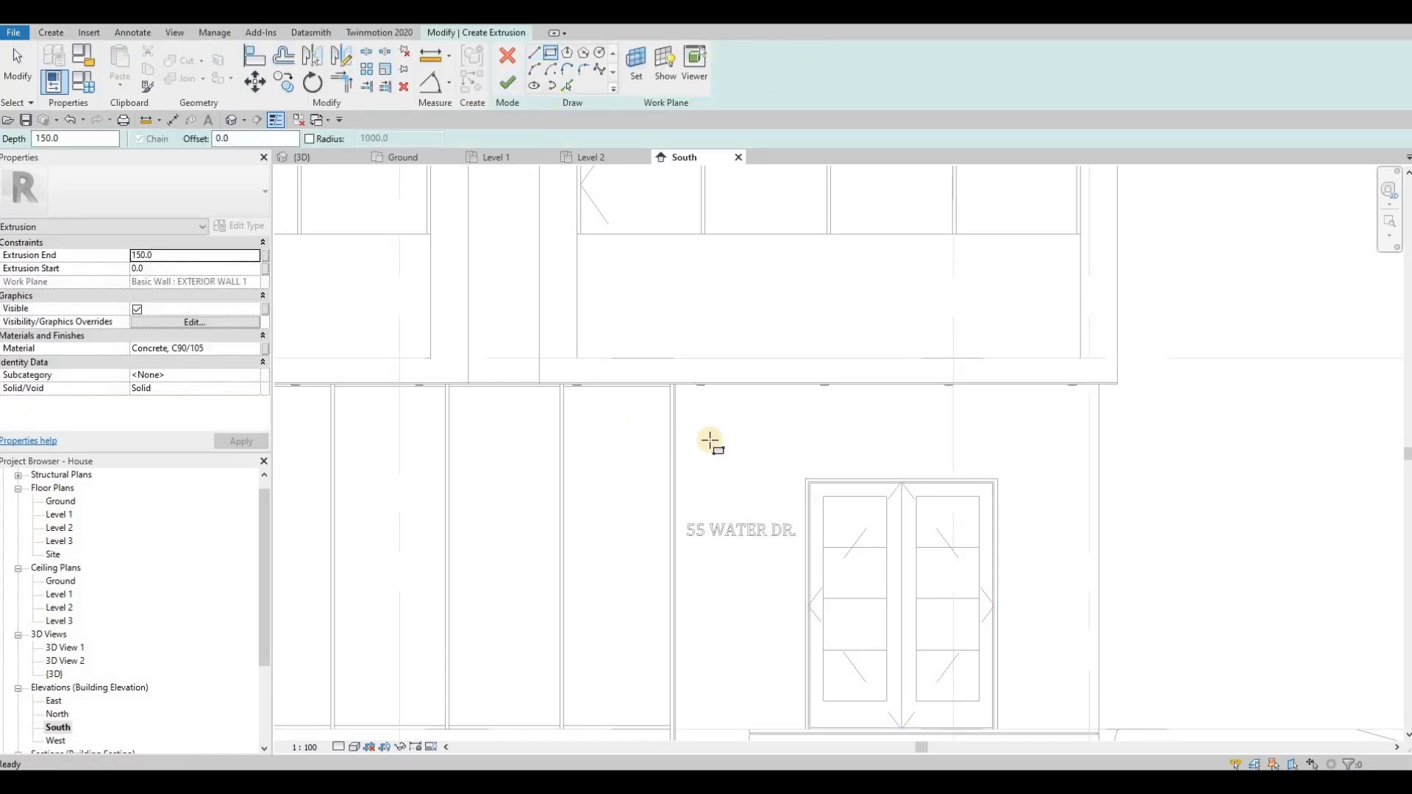
pyautogui.scroll(3, 726, 500)
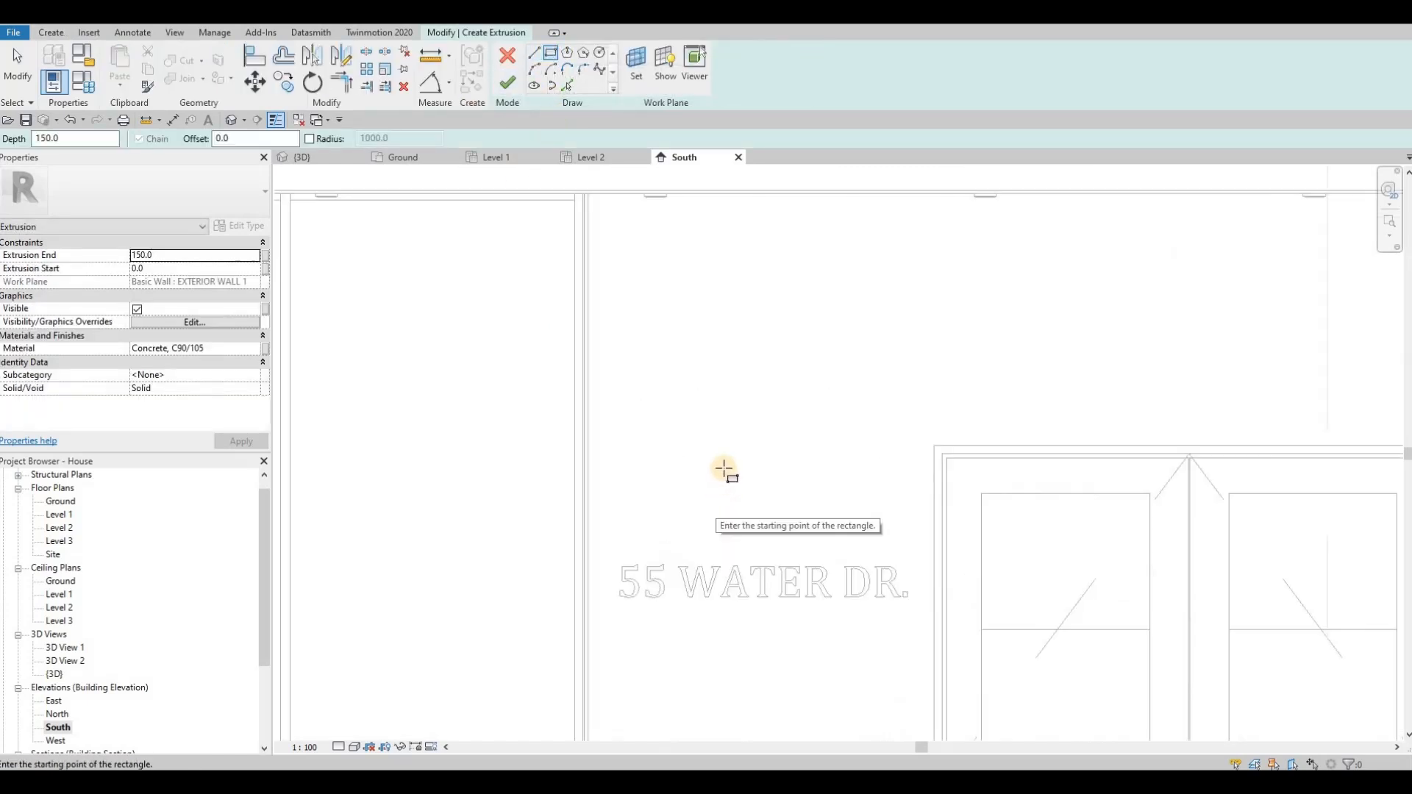
pyautogui.click(772, 507)
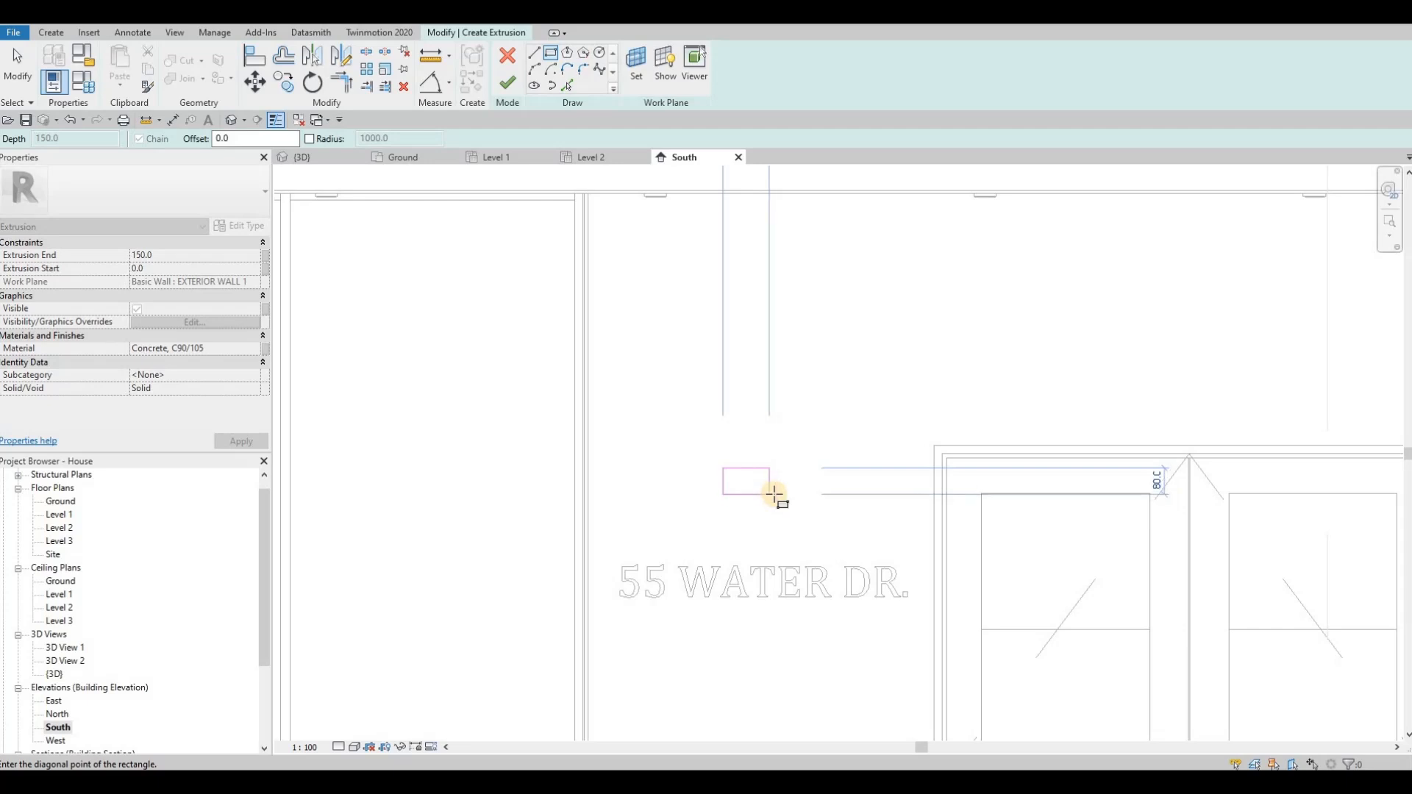
pyautogui.click(767, 481)
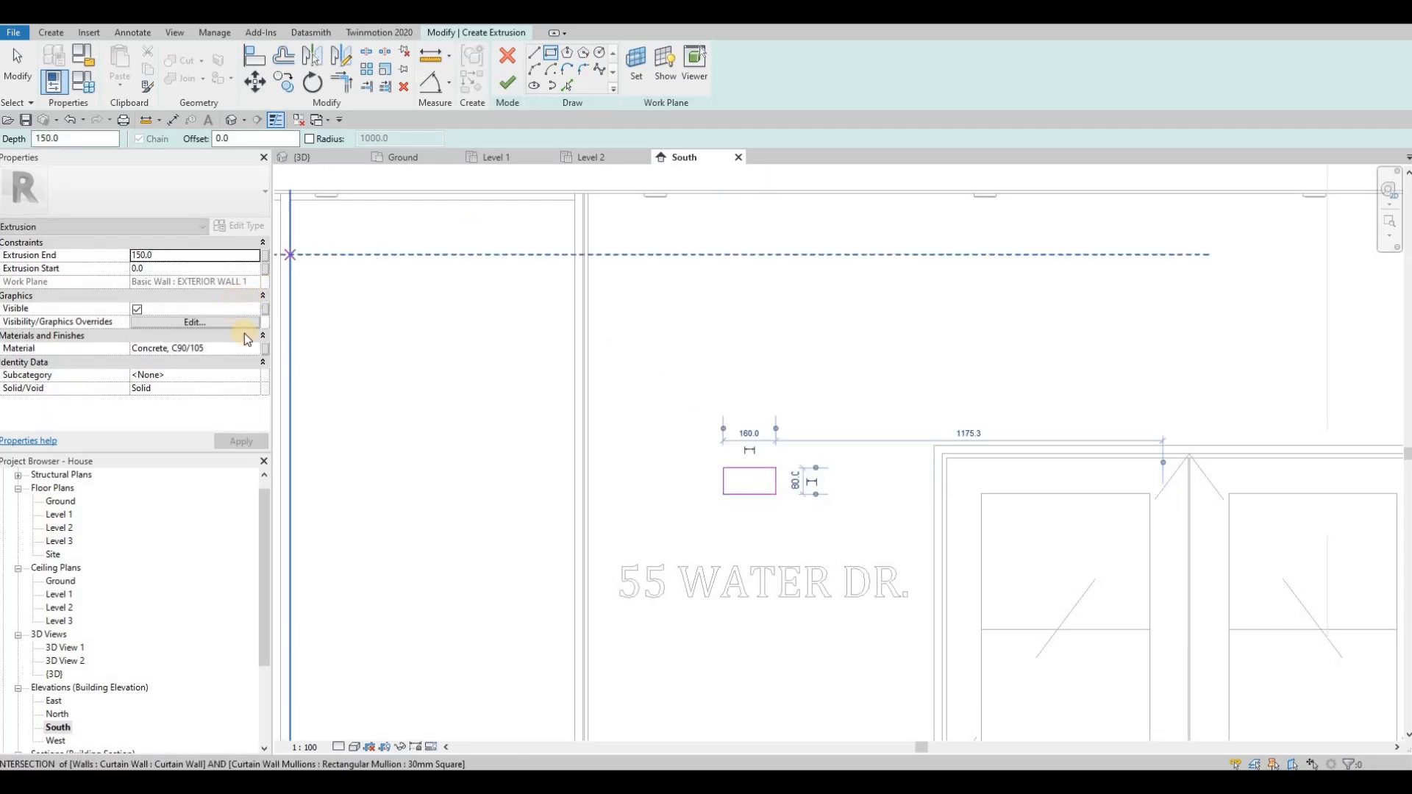
# Step: Set the extrusion's material to Cladding, Vertical Ribbed from the Metal category of the AEC Materials library
pyautogui.click(257, 349)
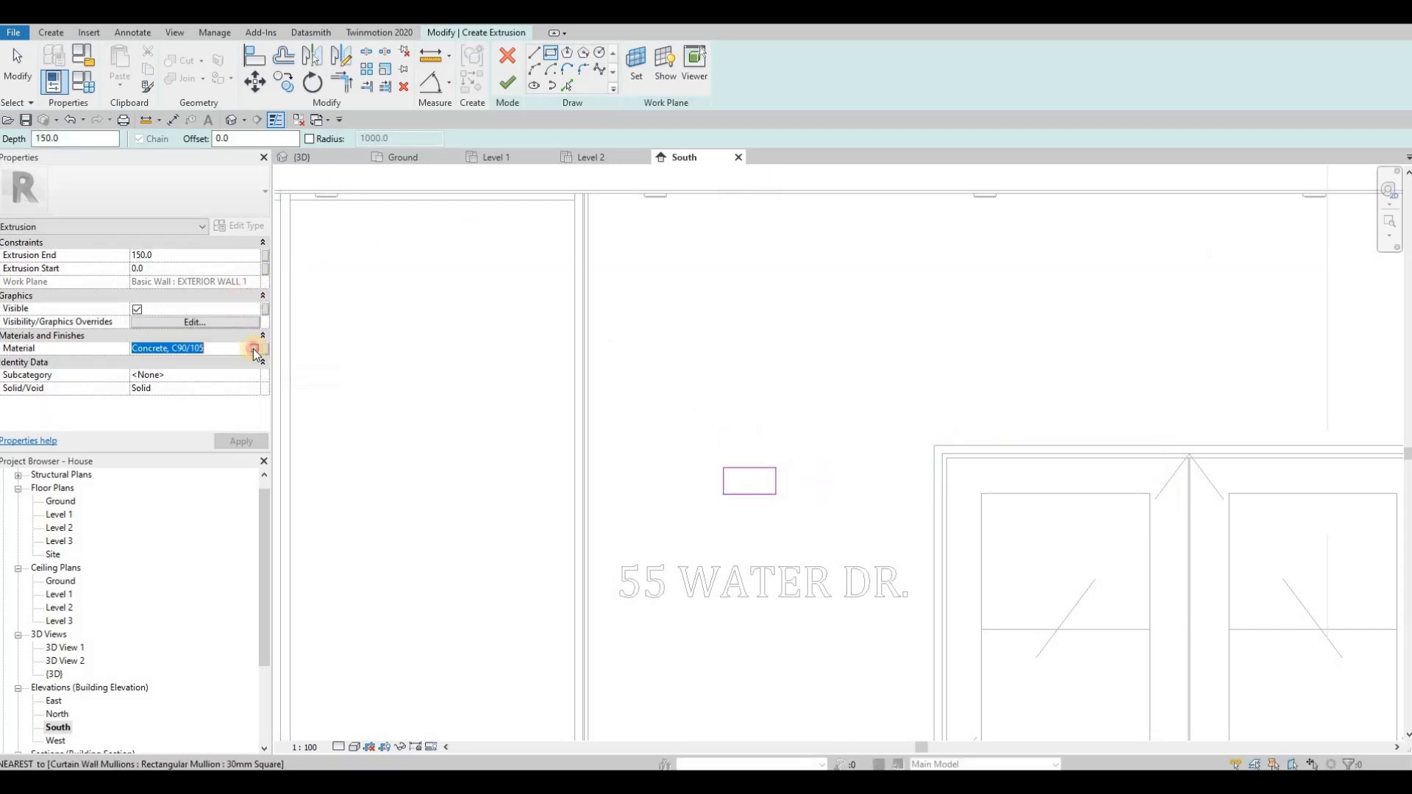
pyautogui.click(253, 349)
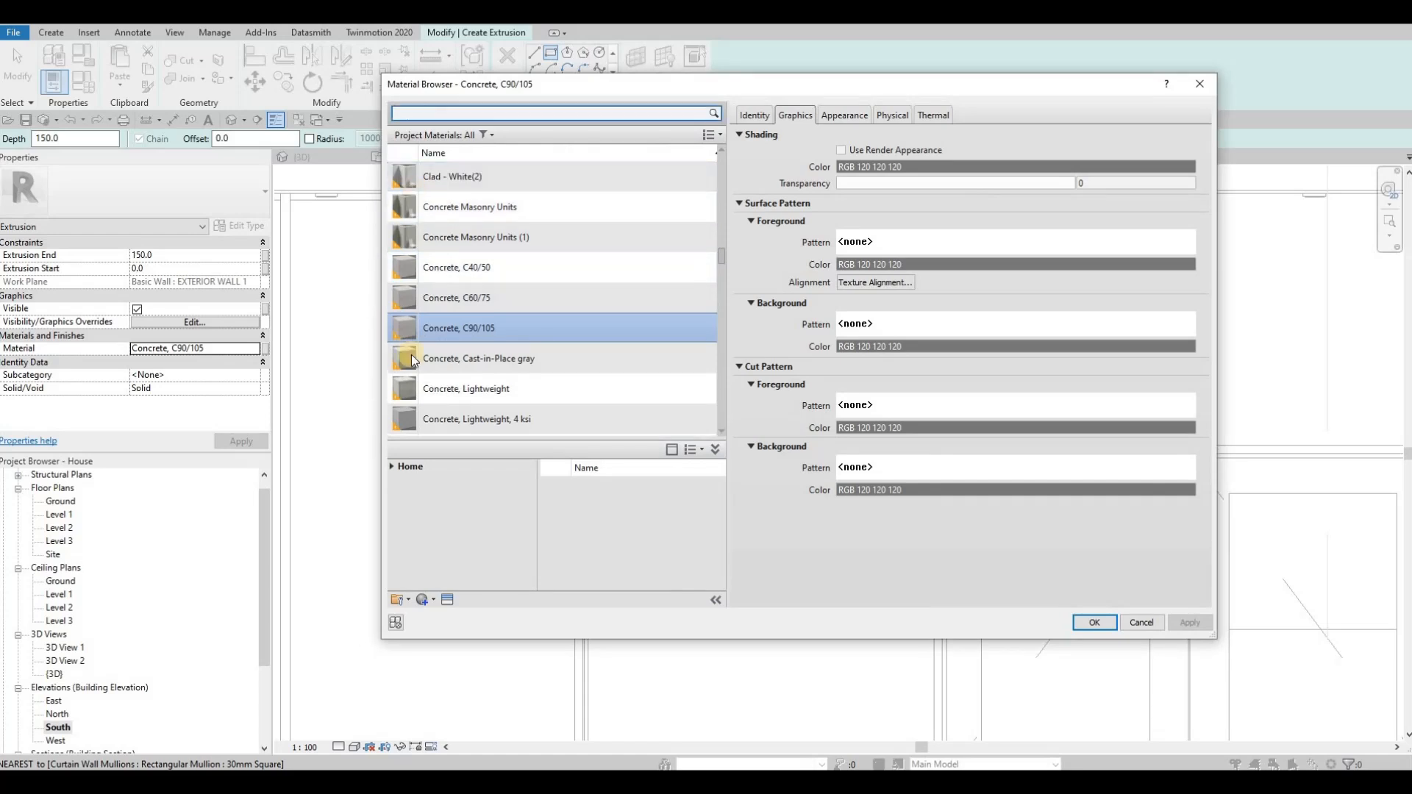
pyautogui.click(389, 466)
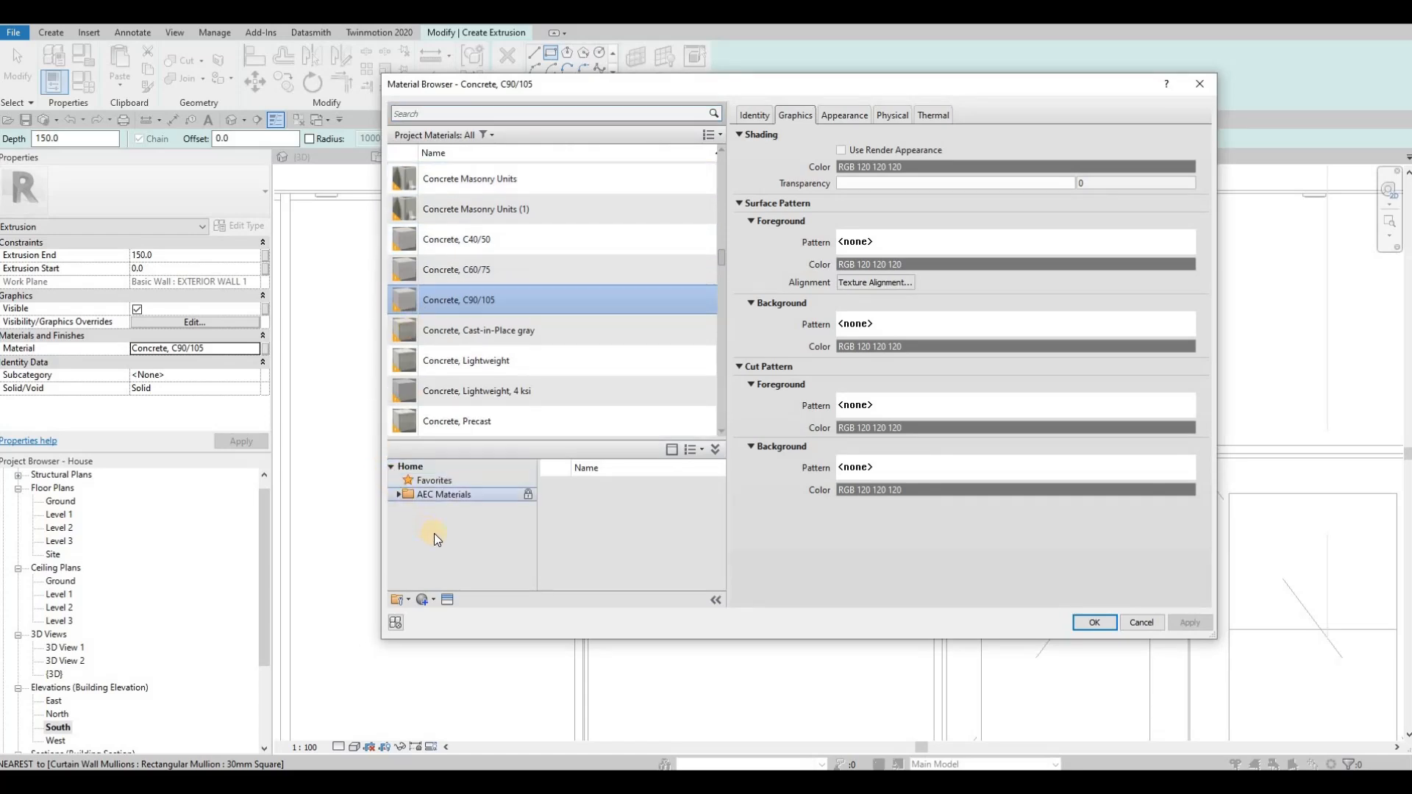
pyautogui.scroll(-3, 463, 563)
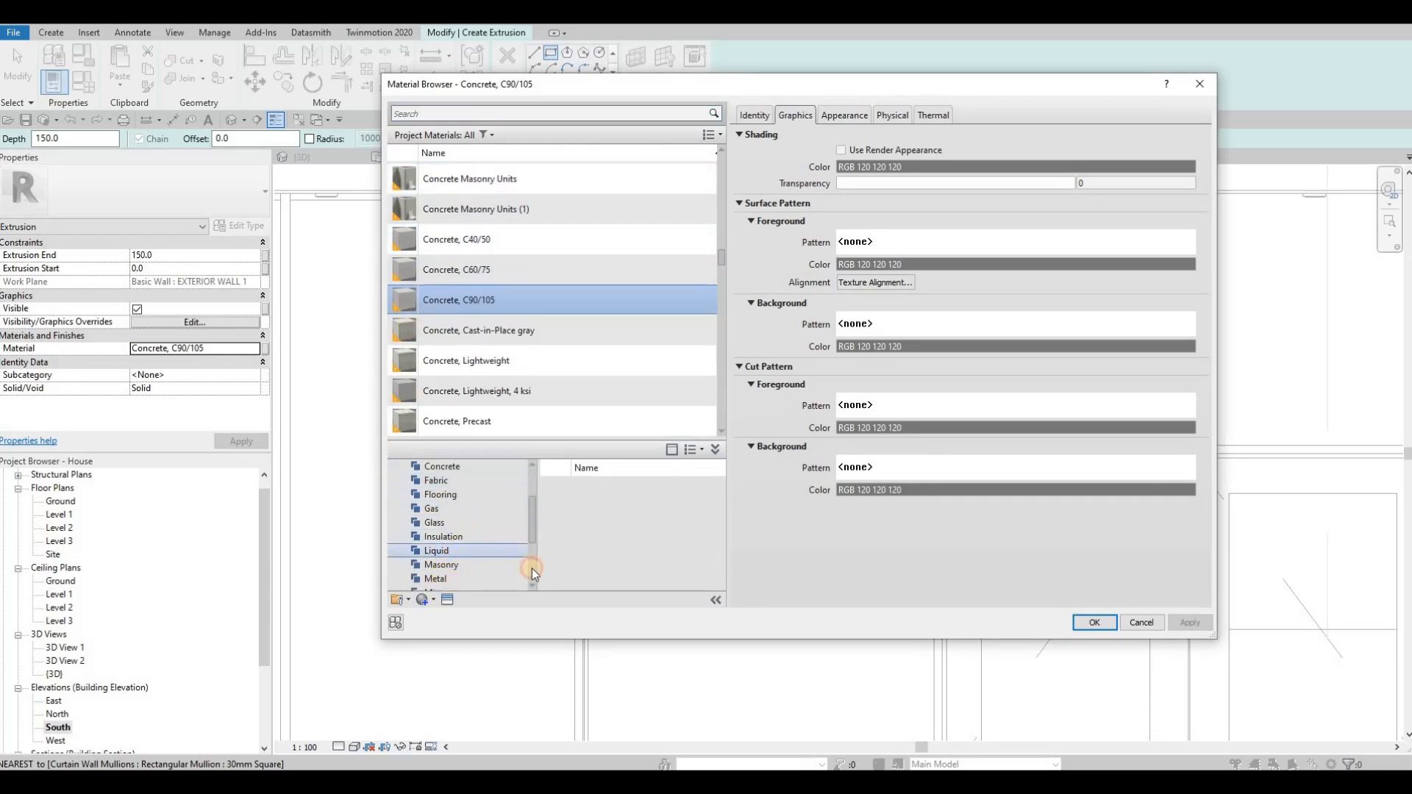
pyautogui.click(485, 579)
pyautogui.scroll(-5, 662, 544)
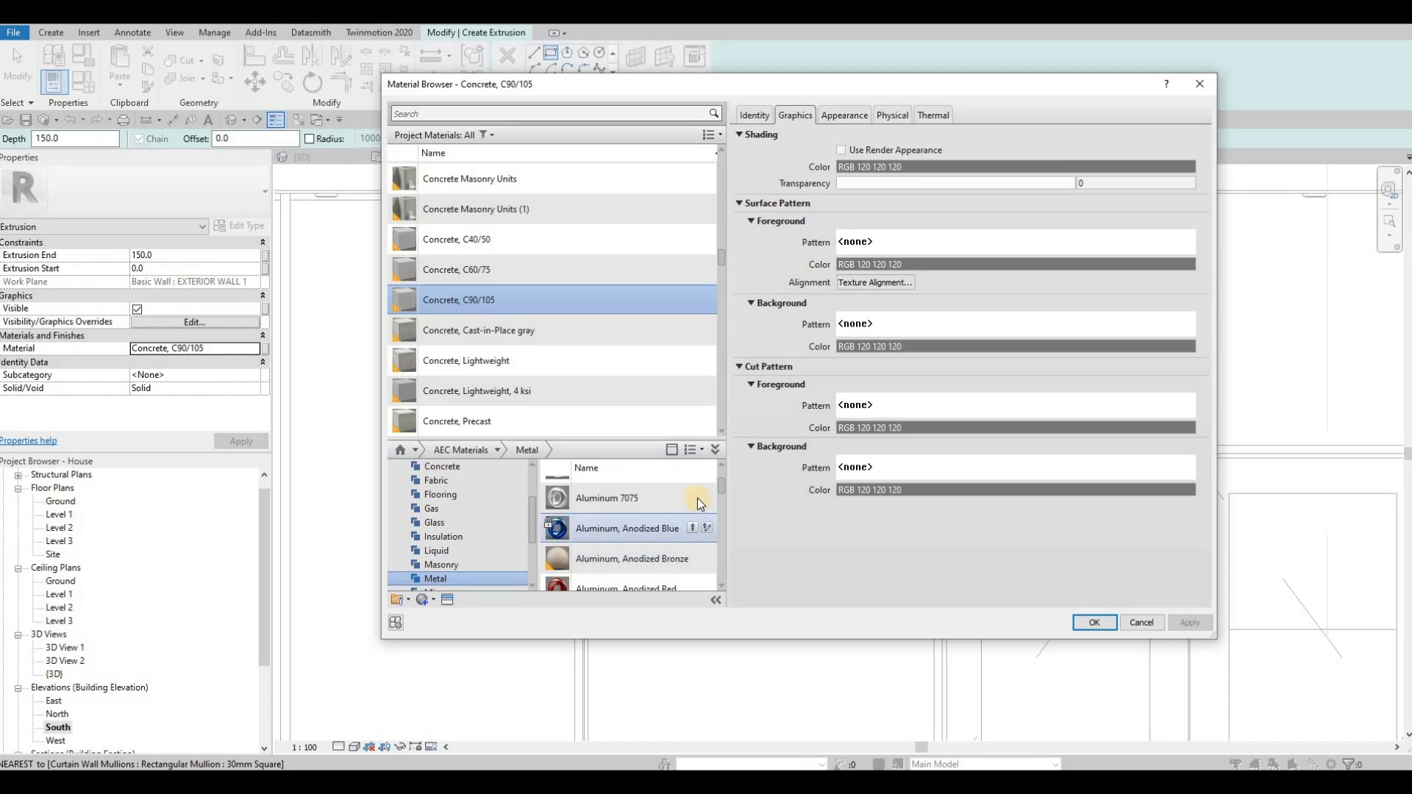
pyautogui.click(691, 497)
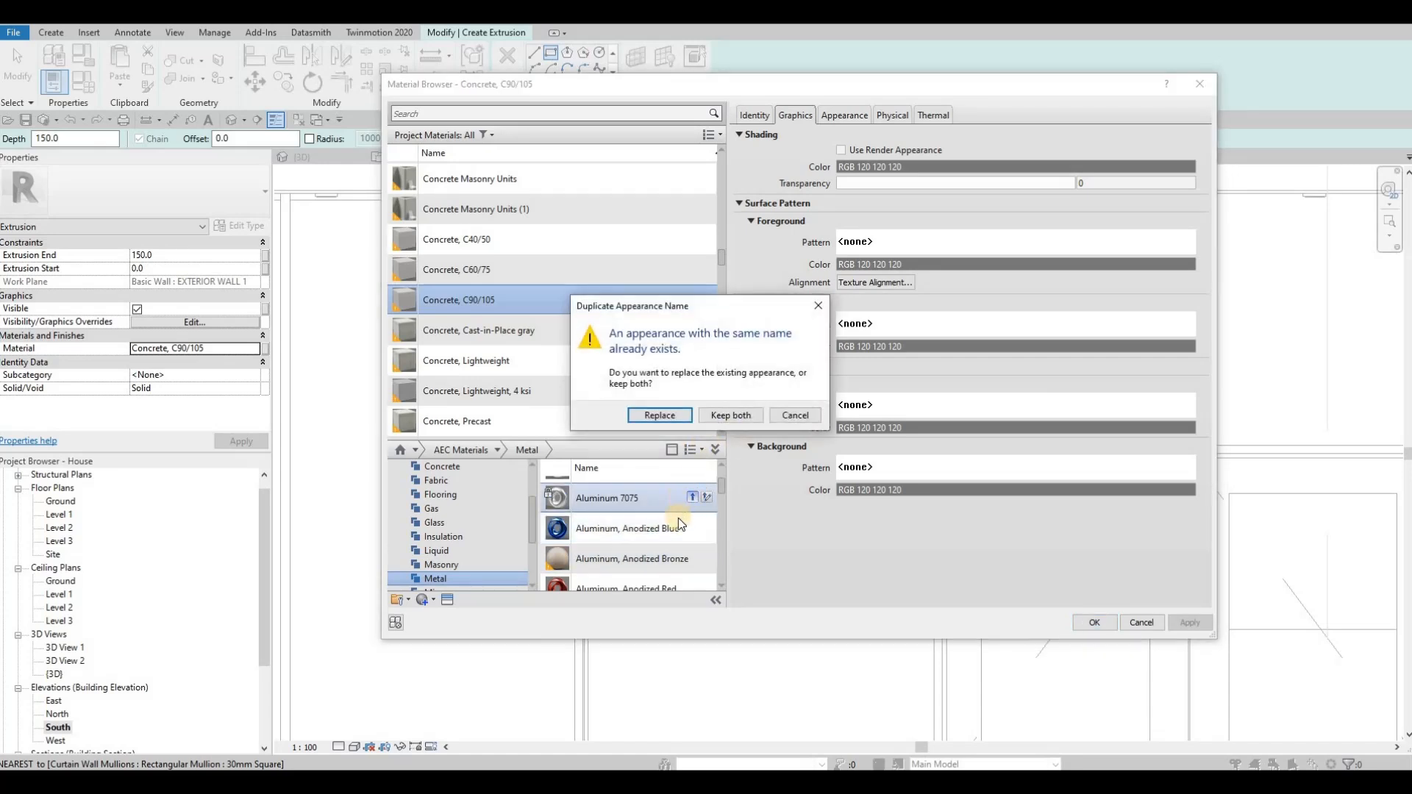
pyautogui.press('Escape')
pyautogui.scroll(-2, 685, 554)
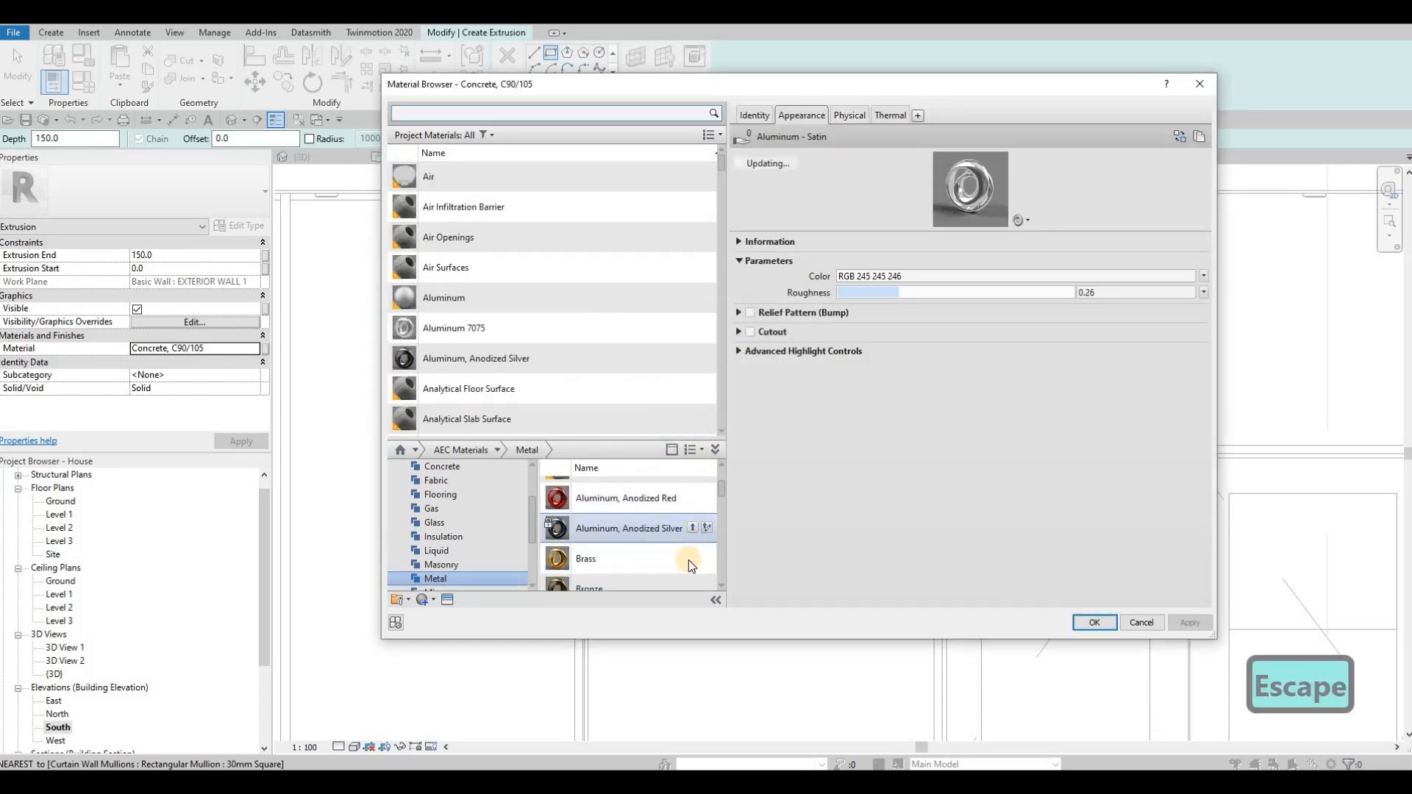
pyautogui.scroll(-2, 689, 566)
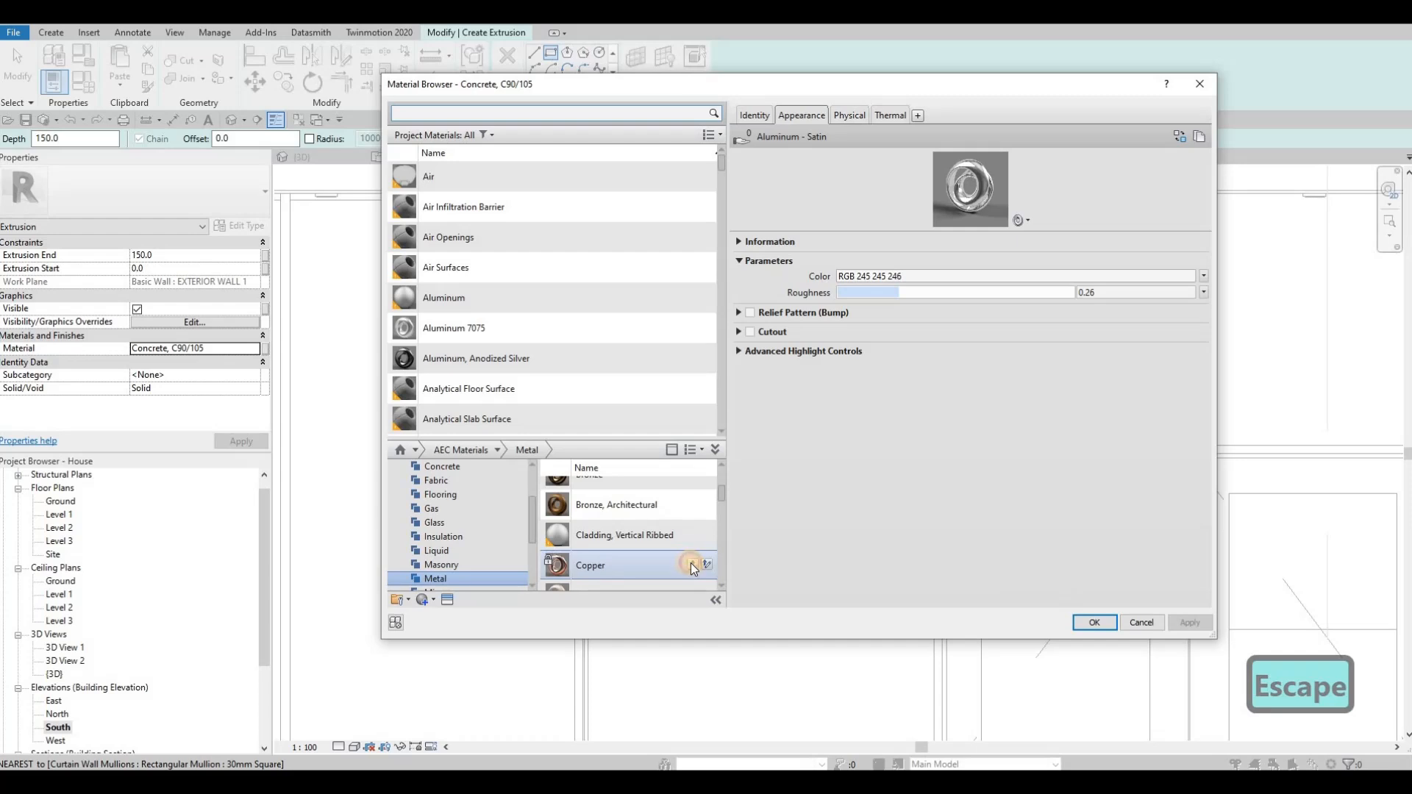
pyautogui.click(691, 564)
pyautogui.press('Escape')
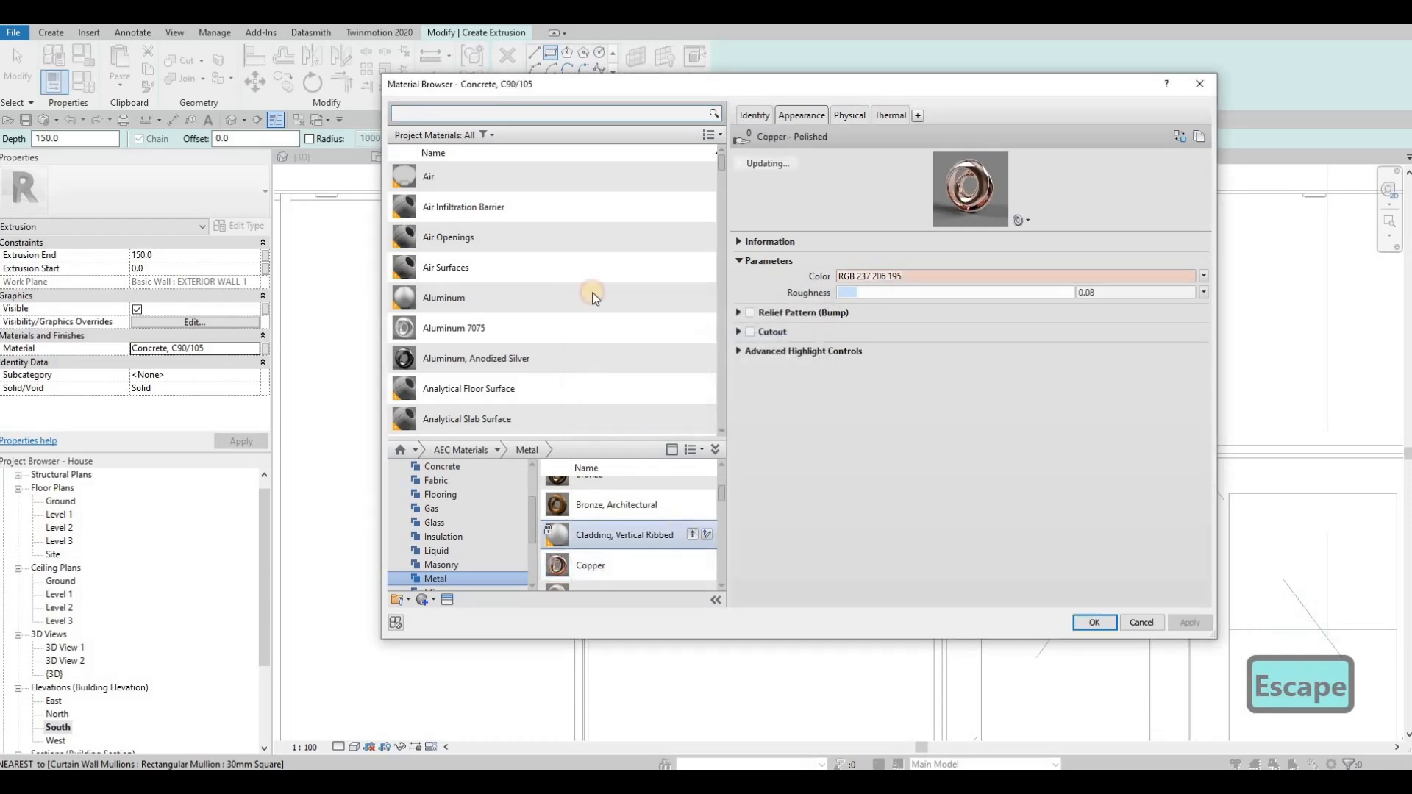
pyautogui.click(1095, 623)
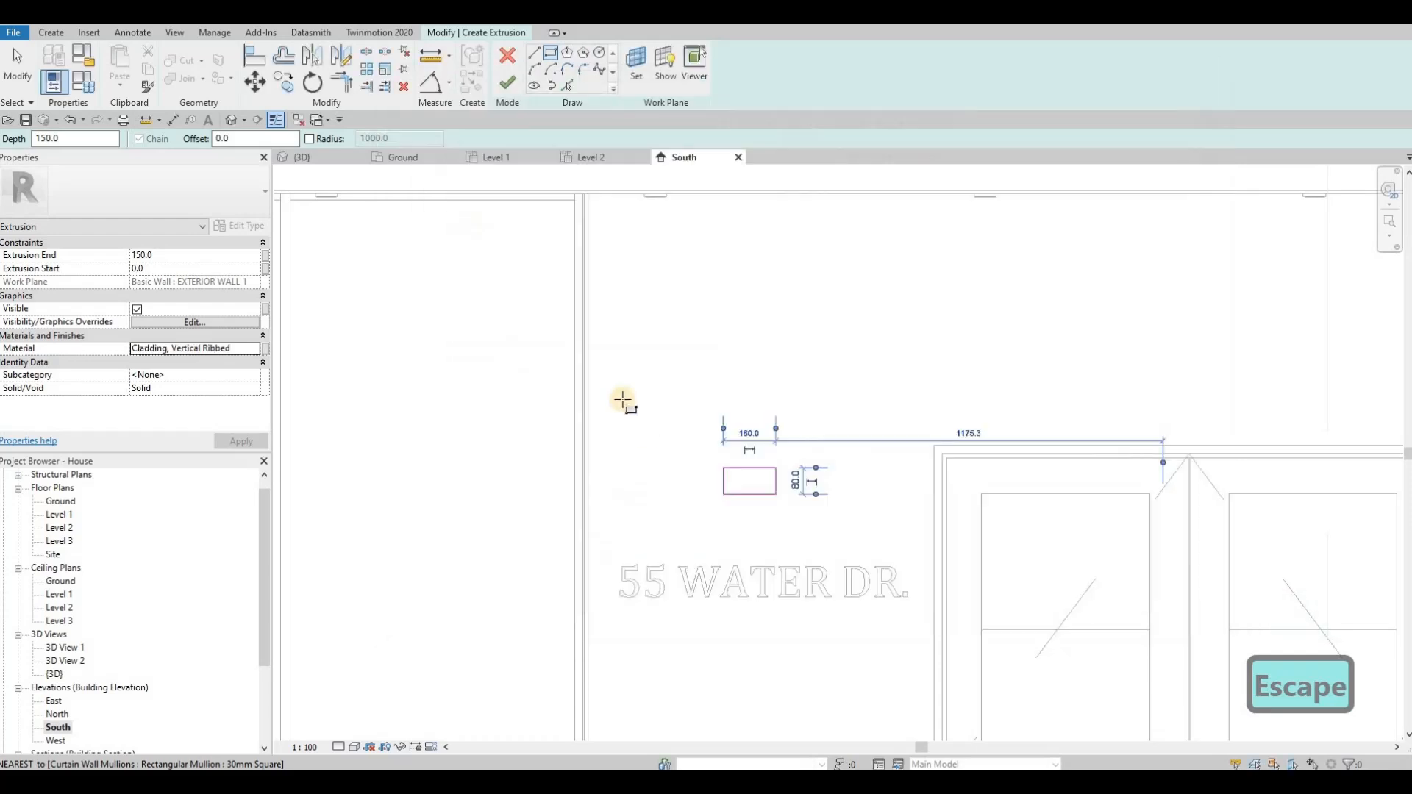
# Step: Finish the ribbed-cladding extrusion and open the 3D view, framing the new box above the house number
pyautogui.click(507, 82)
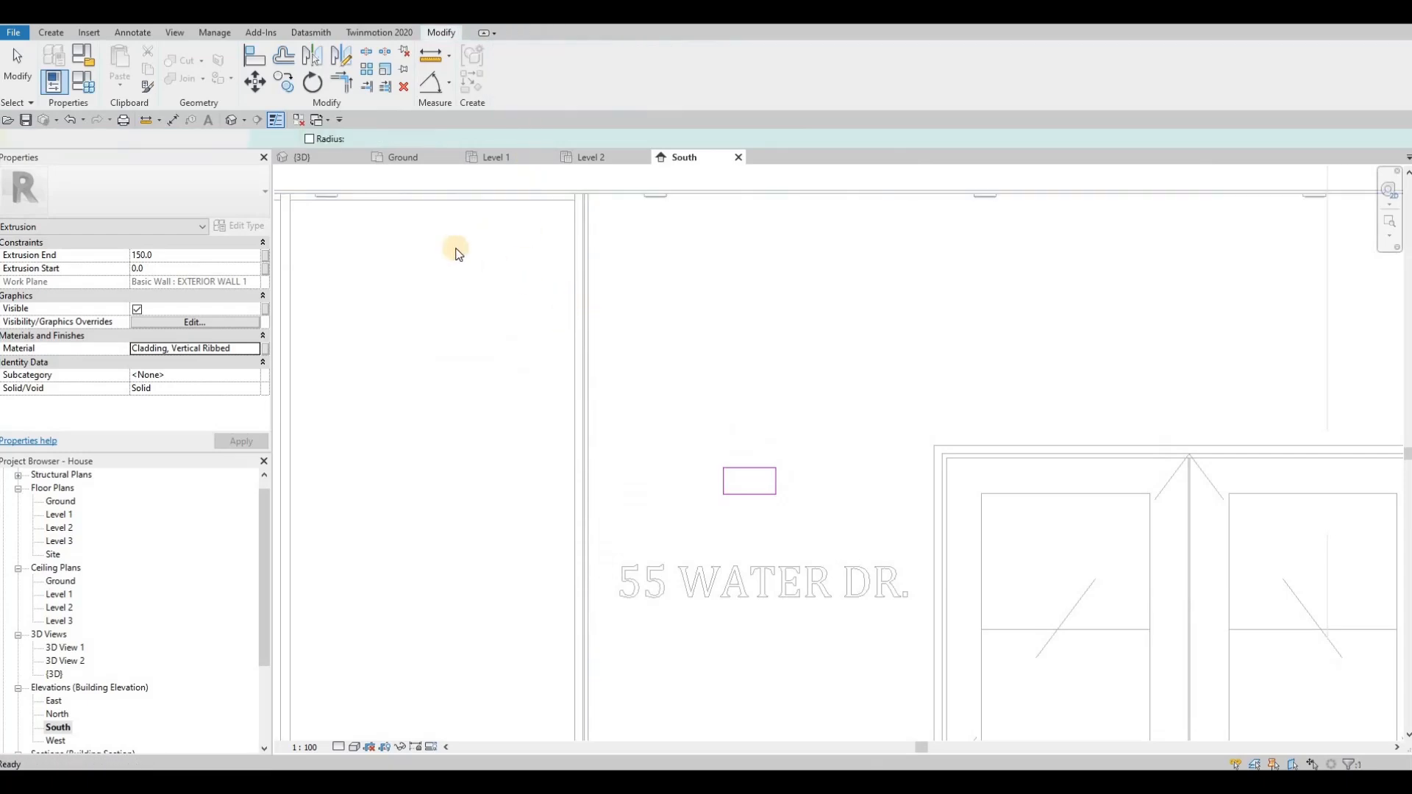
pyautogui.click(323, 158)
pyautogui.keyDown('shift'); pyautogui.moveTo(698, 422); pyautogui.dragTo(761, 401, button='middle'); pyautogui.keyUp('shift')
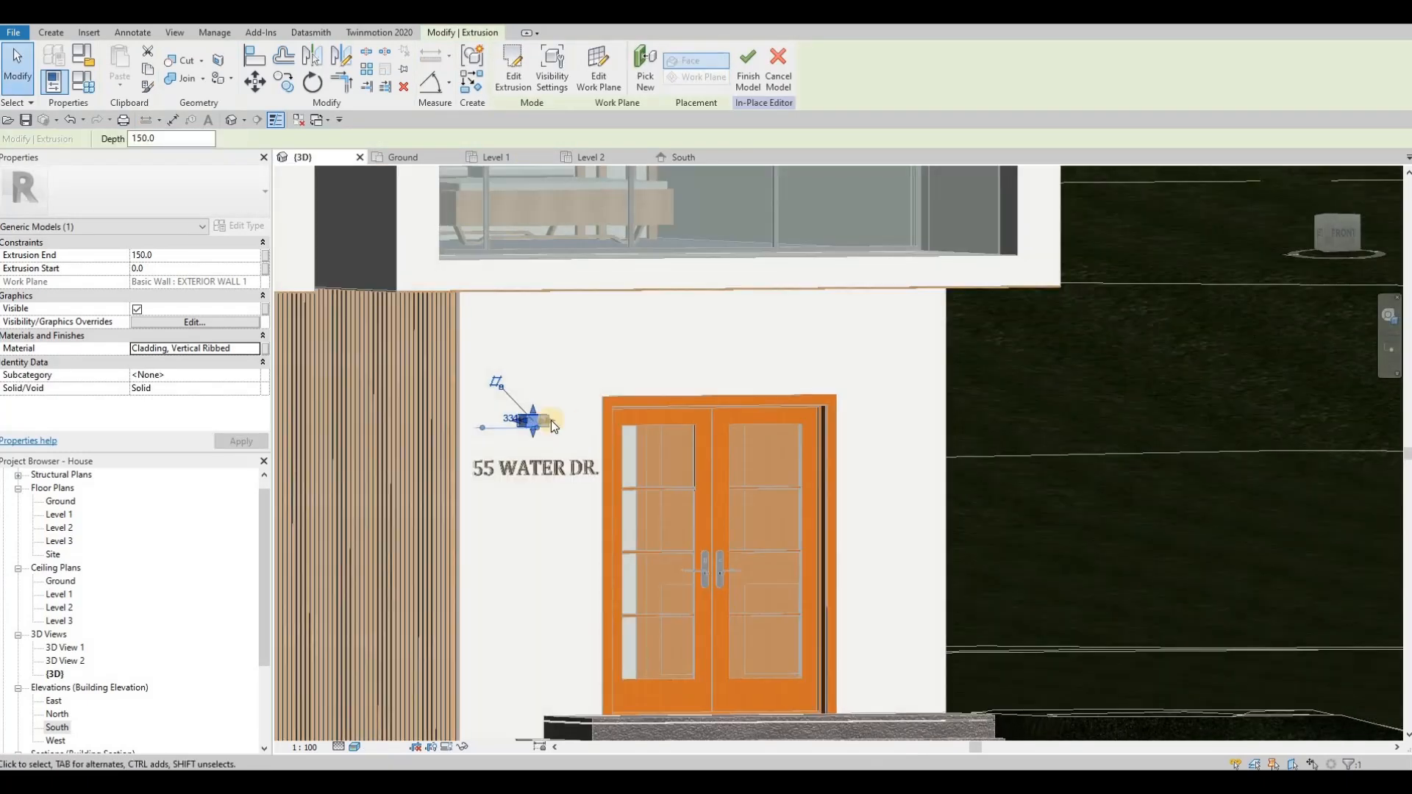
pyautogui.scroll(3, 548, 420)
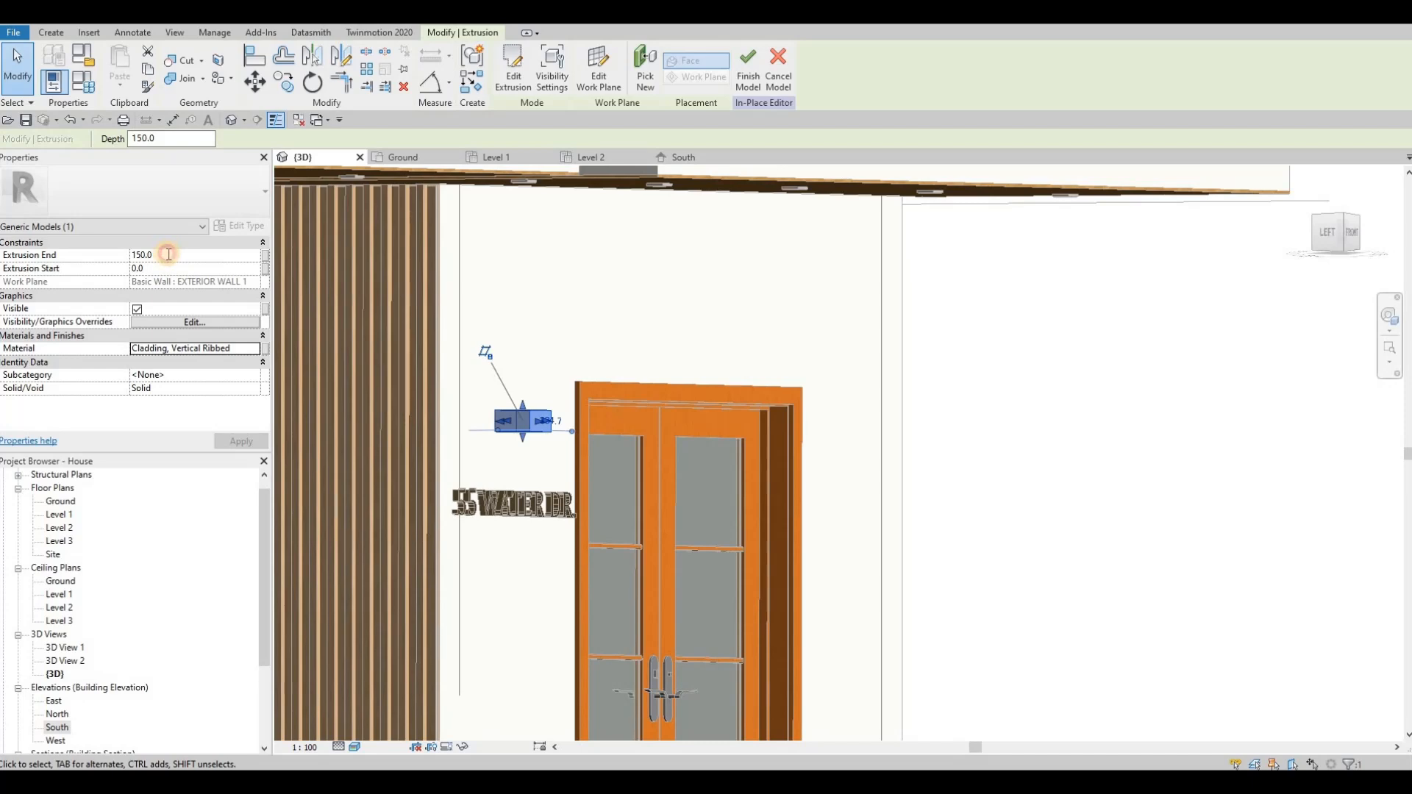
# Step: Pull the box's front face back toward the wall to a depth of about 80 mm
pyautogui.click(168, 255)
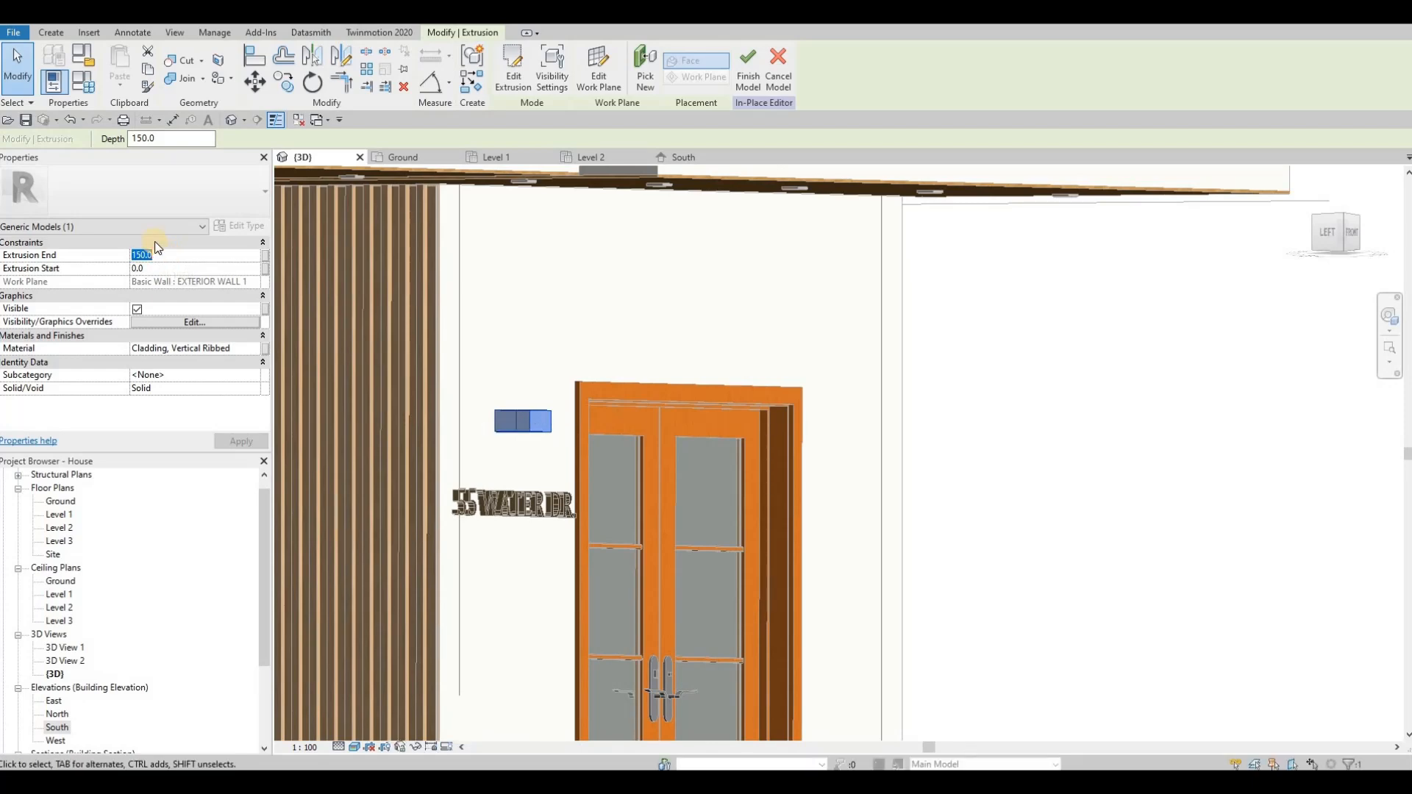
pyautogui.press('Escape')
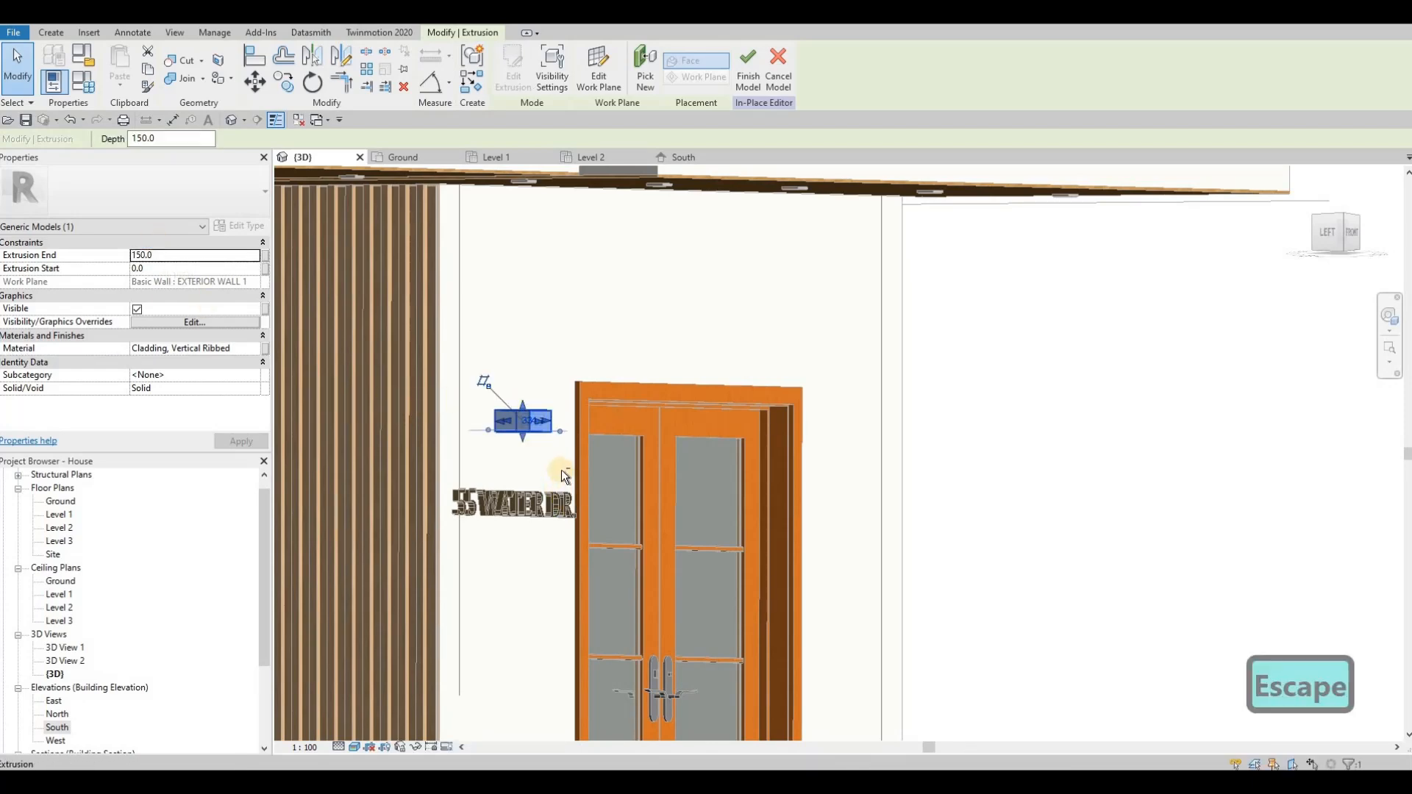
pyautogui.scroll(-2, 553, 427)
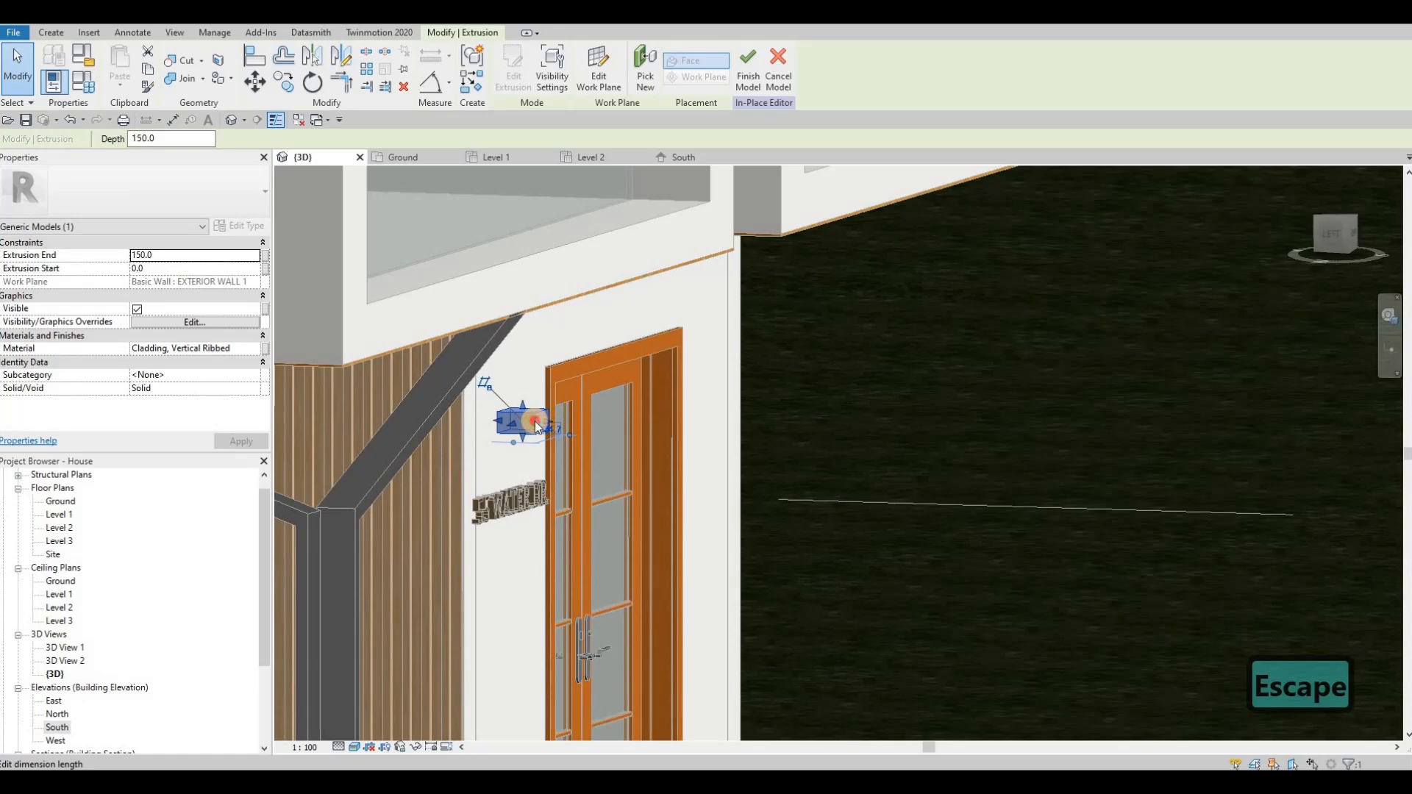
pyautogui.click(542, 424)
pyautogui.press('Escape')
pyautogui.scroll(3, 557, 438)
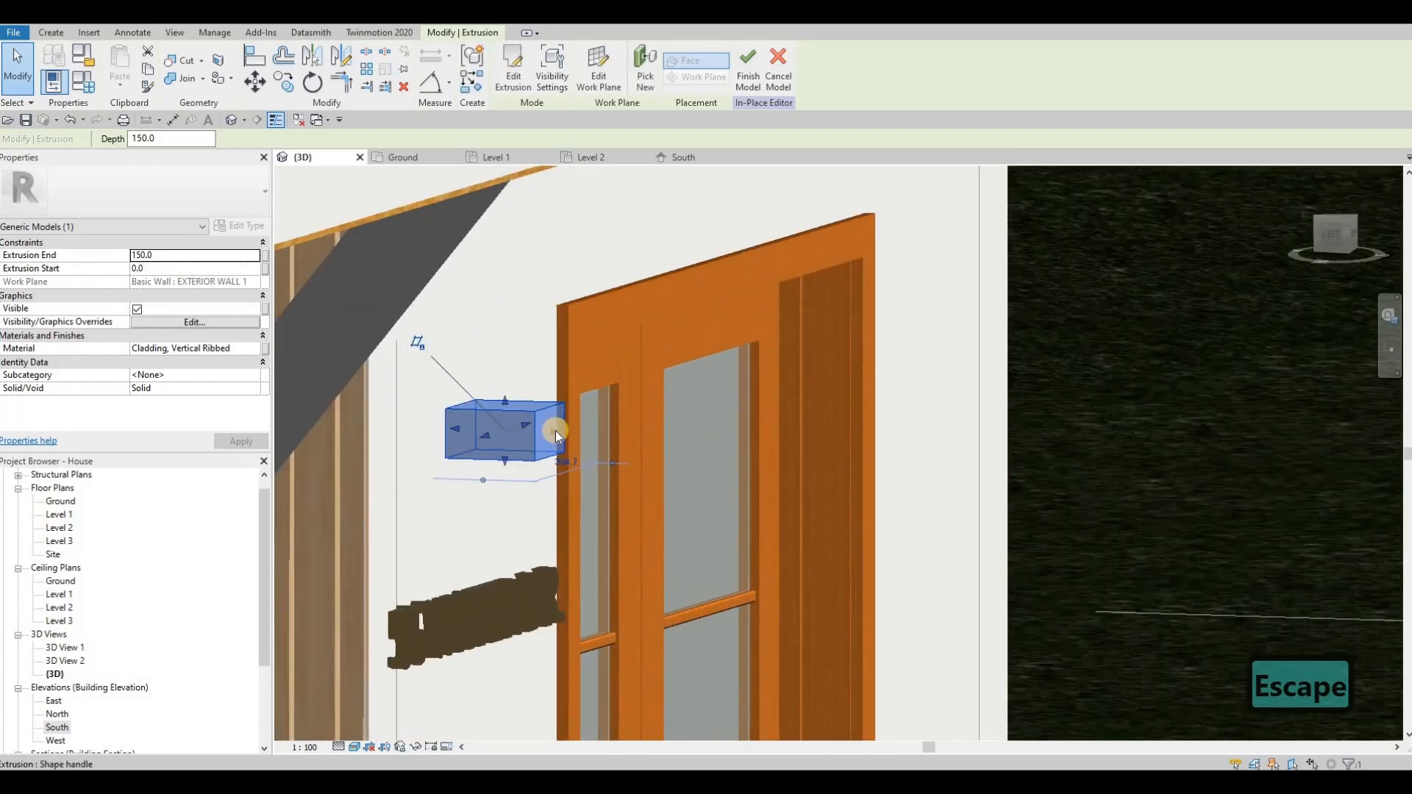
pyautogui.moveTo(560, 432); pyautogui.dragTo(510, 421)
pyautogui.scroll(1, 510, 420)
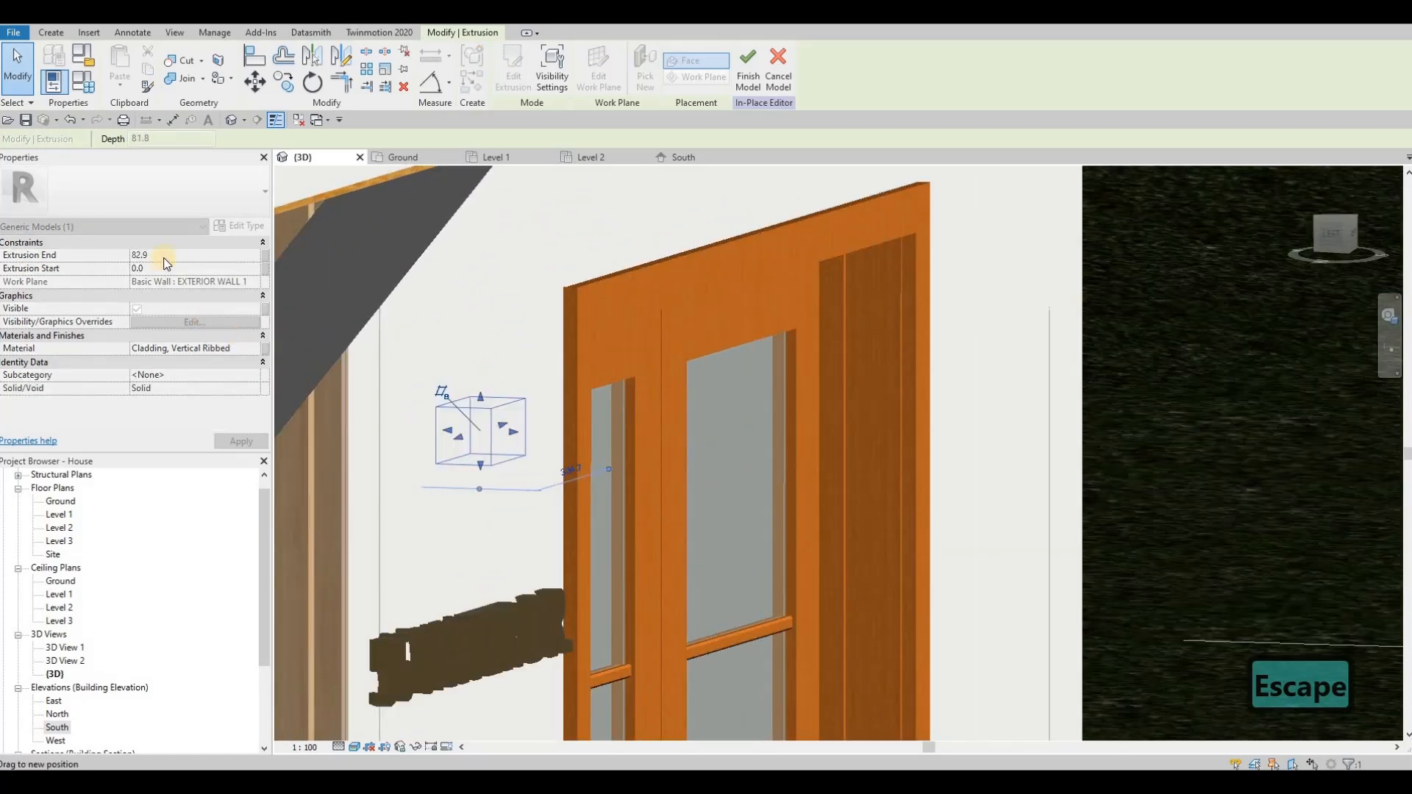
# Step: Set the box's Extrusion End to 60 mm, apply it and deselect the box
pyautogui.click(169, 255)
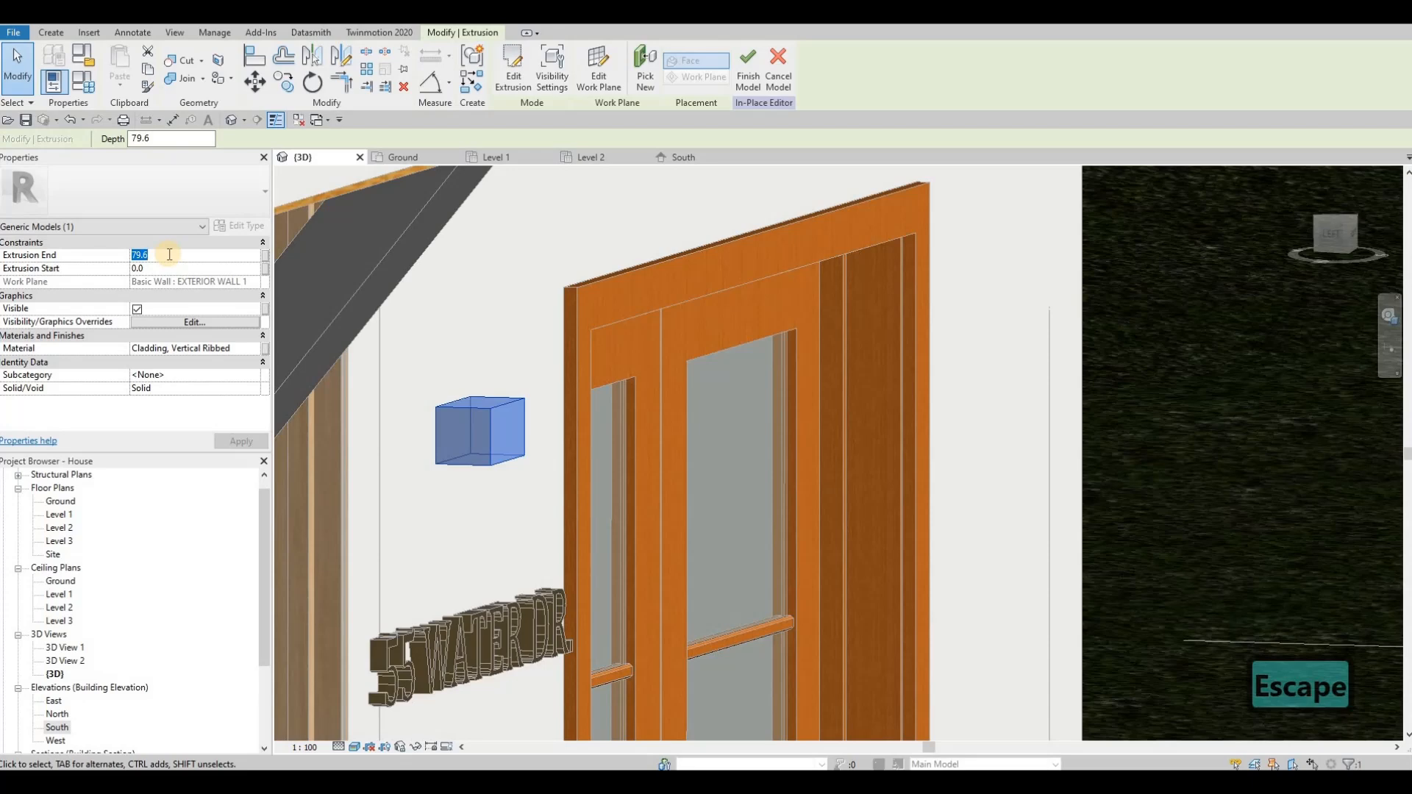
pyautogui.write('60')
pyautogui.press('Return')
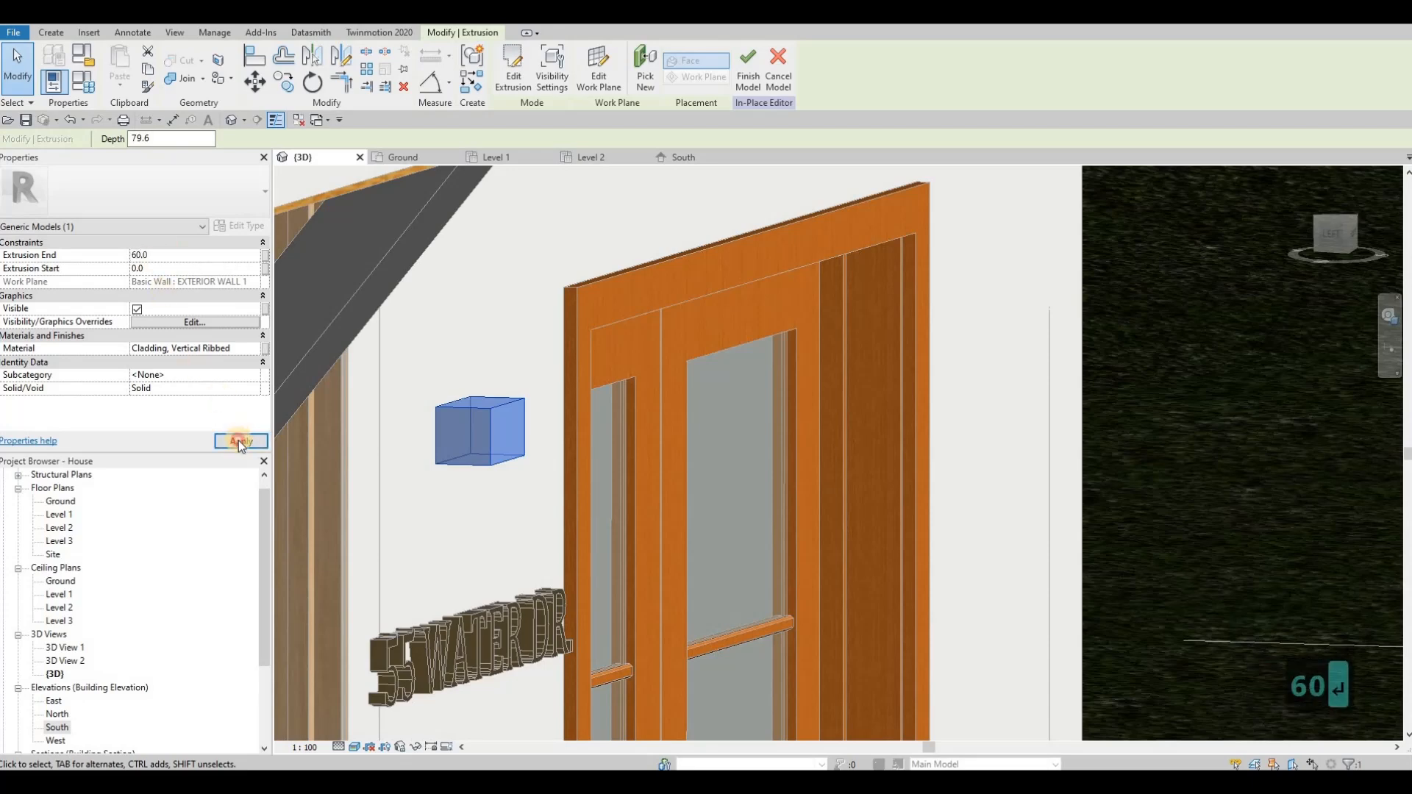
pyautogui.click(241, 441)
pyautogui.keyDown('shift'); pyautogui.moveTo(463, 423); pyautogui.dragTo(292, 398, button='middle'); pyautogui.keyUp('shift')
pyautogui.press('Escape')
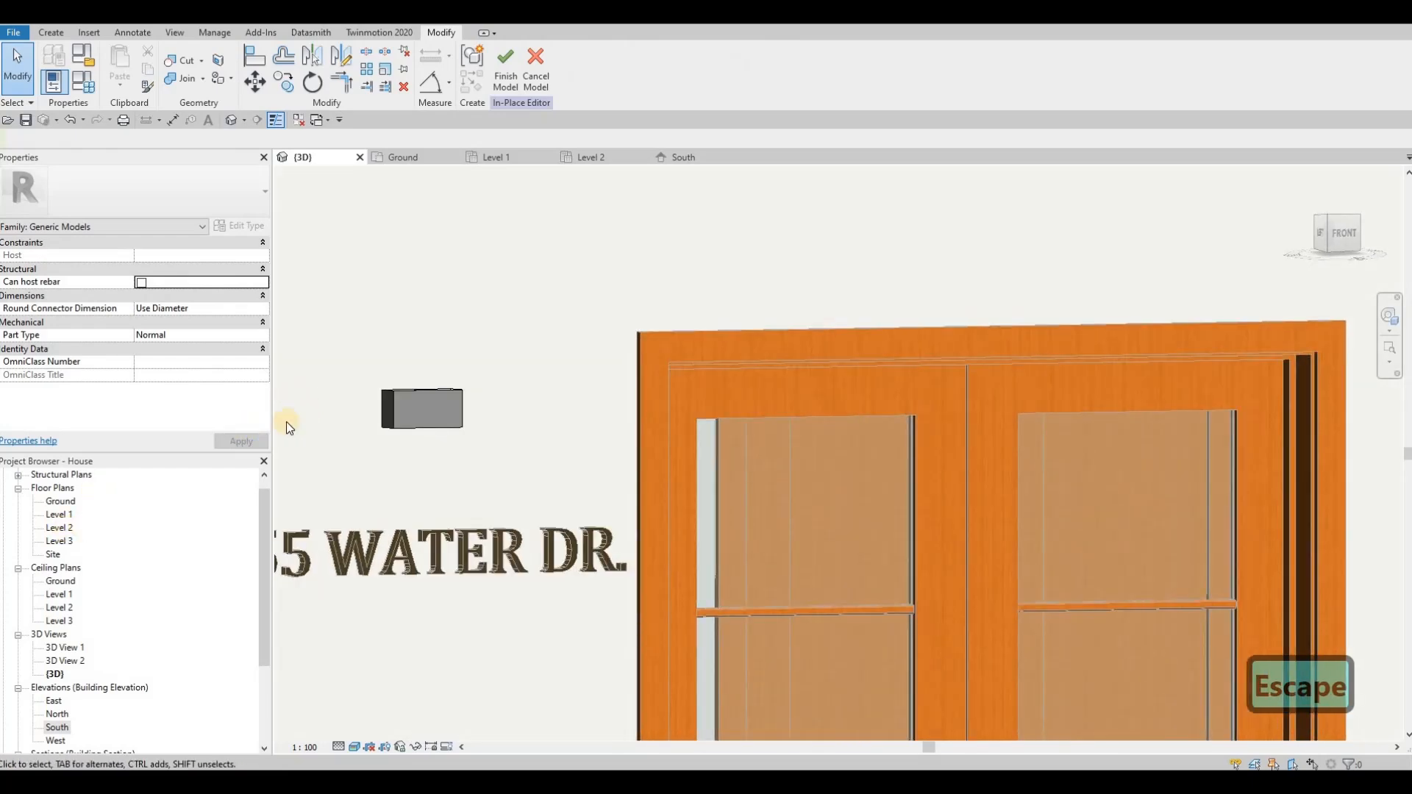
# Step: In the South elevation, start a second extrusion on the exterior wall's face and sketch a same-width rectangle, half as tall, directly beneath the box
pyautogui.click(694, 160)
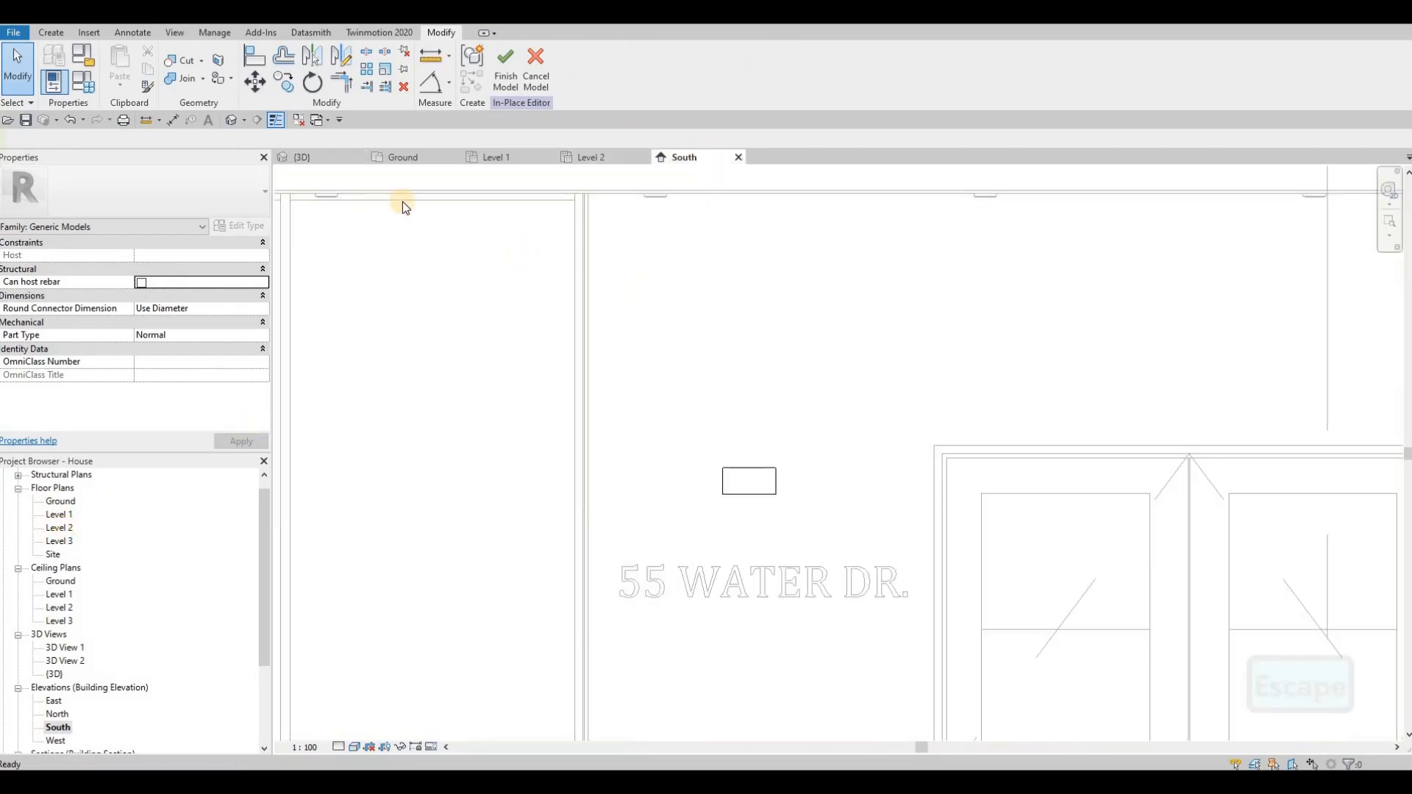
pyautogui.click(51, 33)
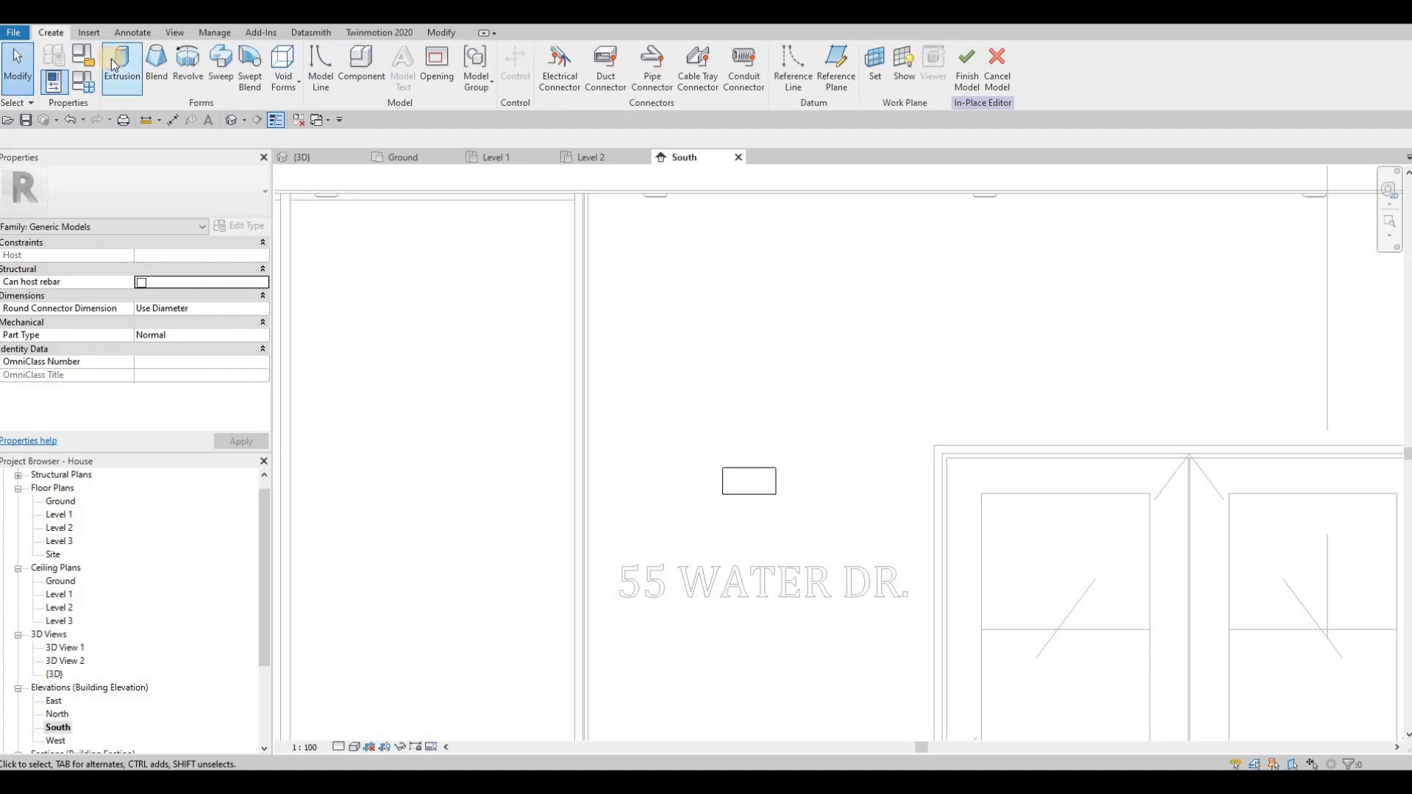
pyautogui.click(119, 67)
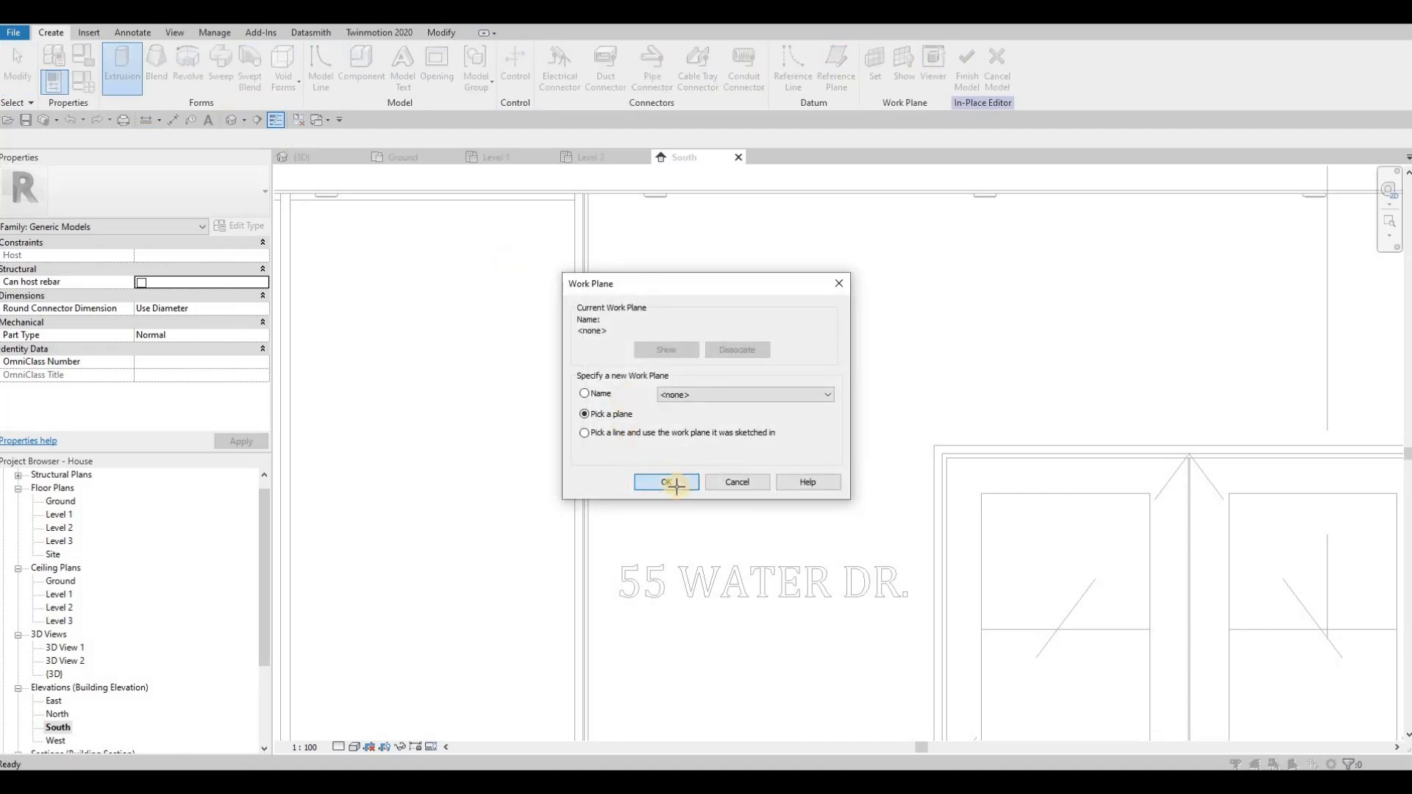
pyautogui.click(666, 483)
pyautogui.click(589, 411)
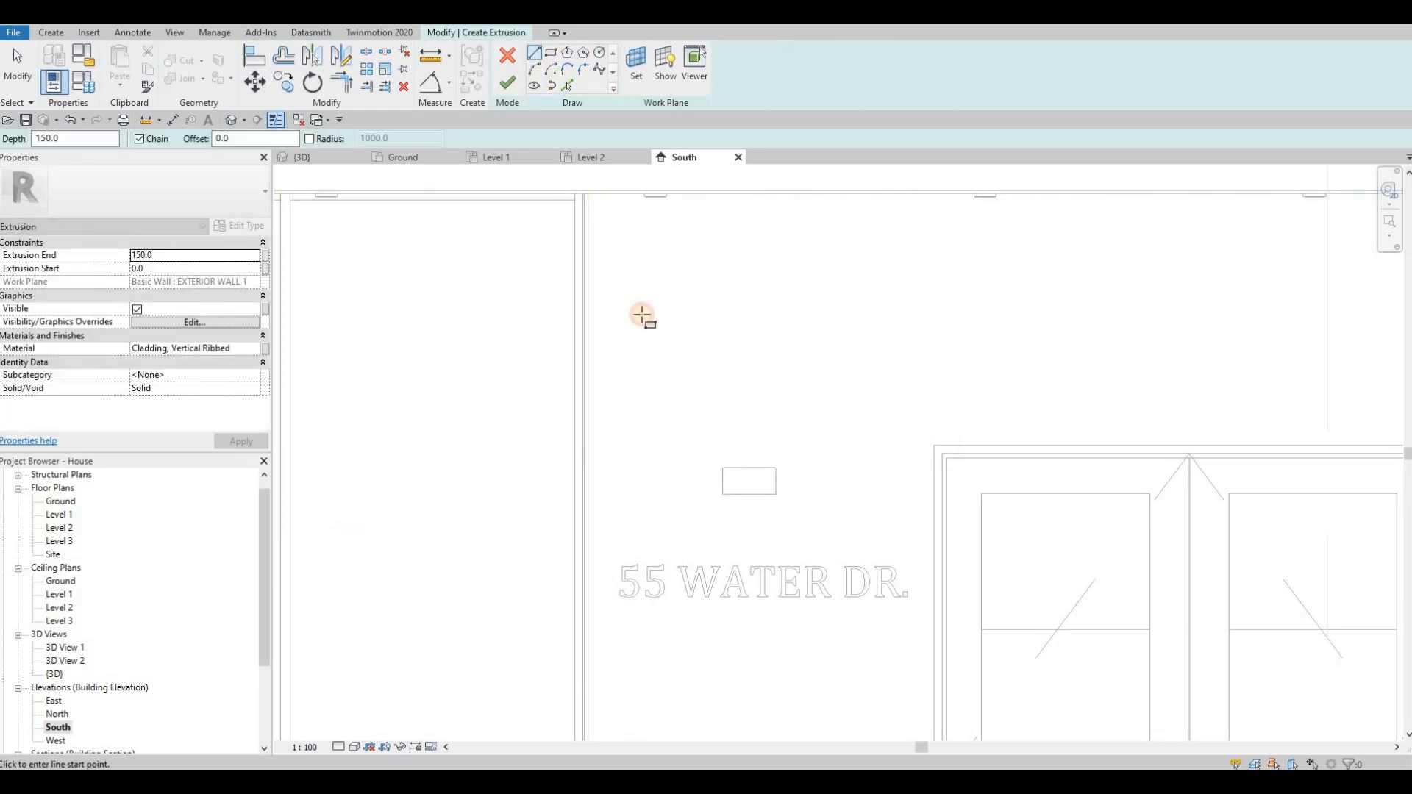
pyautogui.scroll(4, 767, 514)
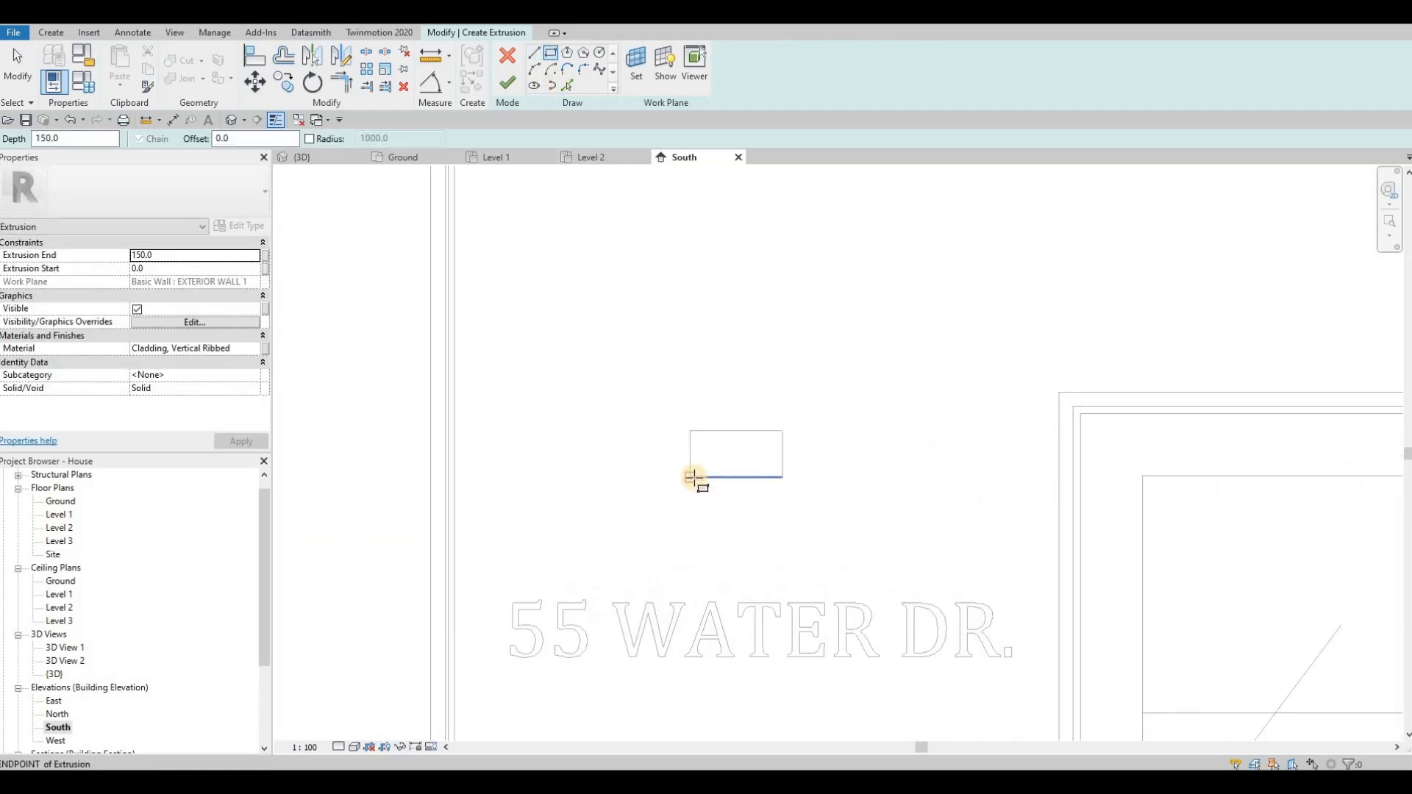
pyautogui.click(743, 506)
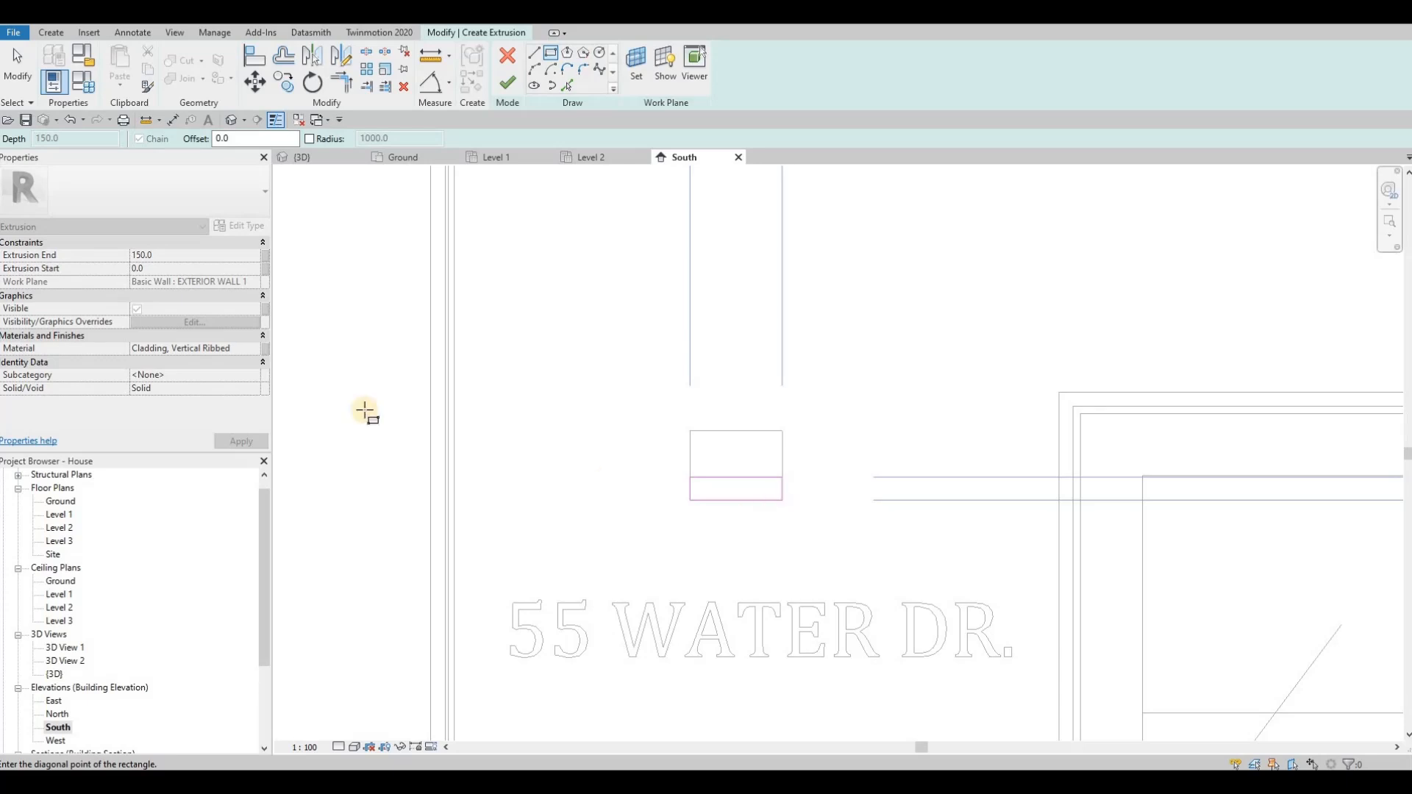
# Step: Set the second extrusion's end to 60 mm and its material to Glass, White, High Luminance, and finish it
pyautogui.click(167, 253)
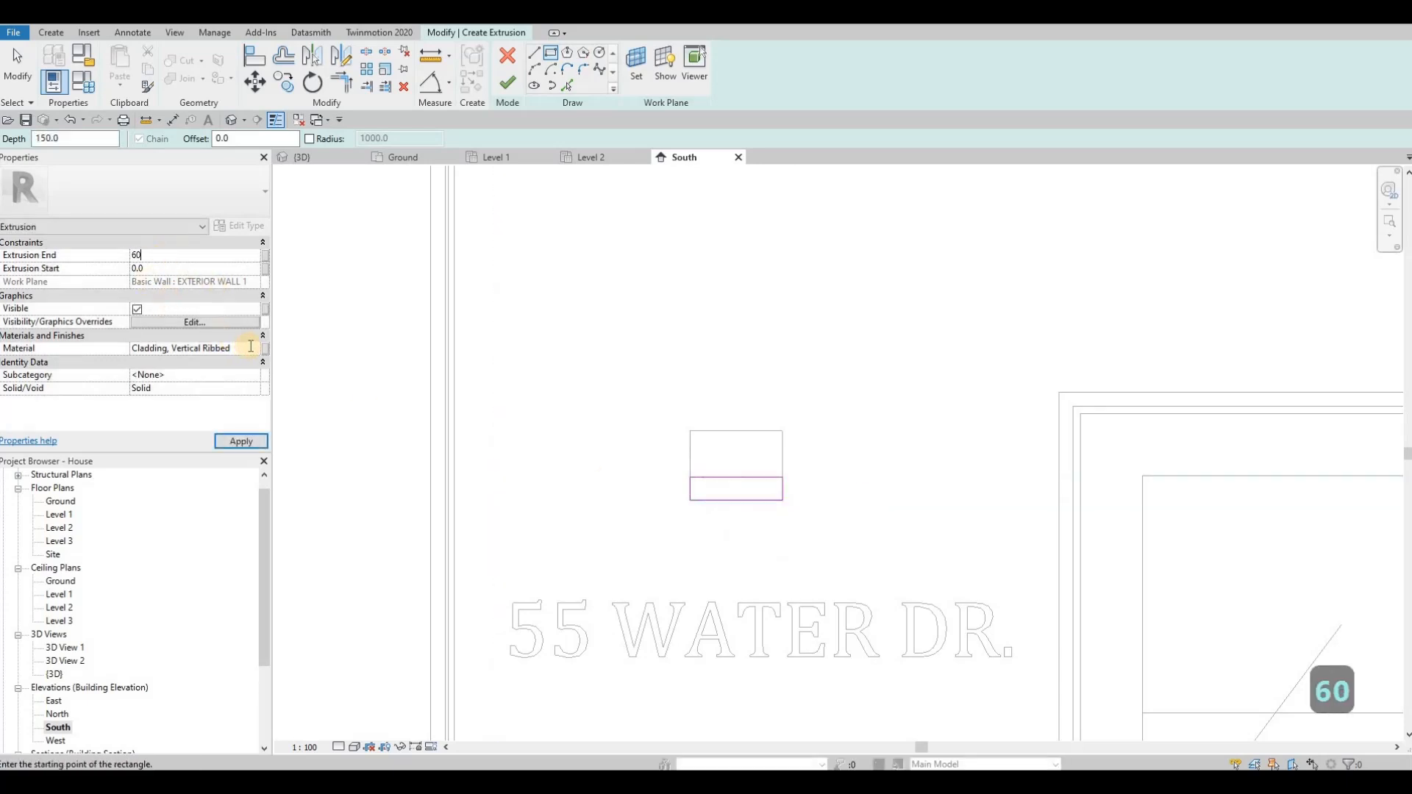
pyautogui.click(251, 345)
pyautogui.click(255, 346)
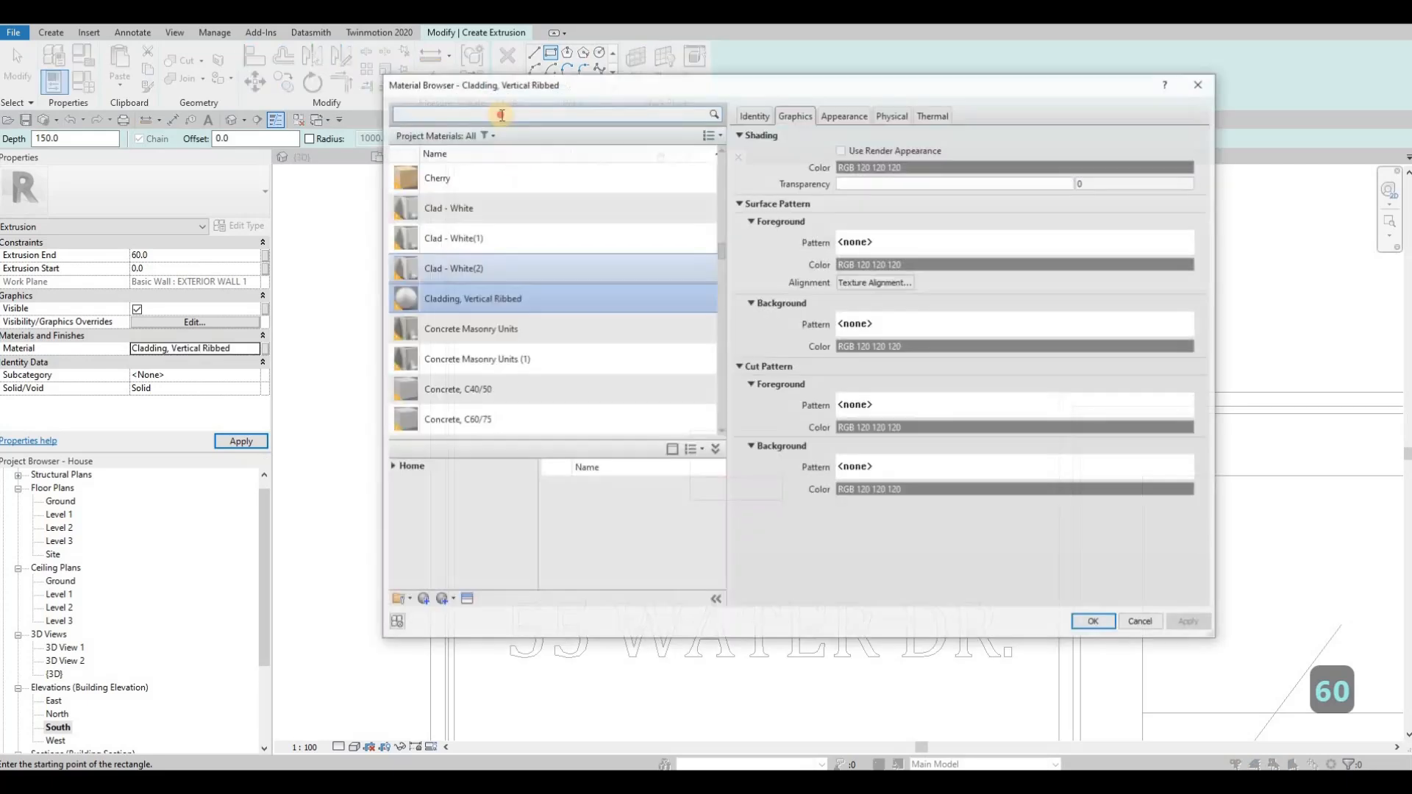
pyautogui.write('LUMIN')
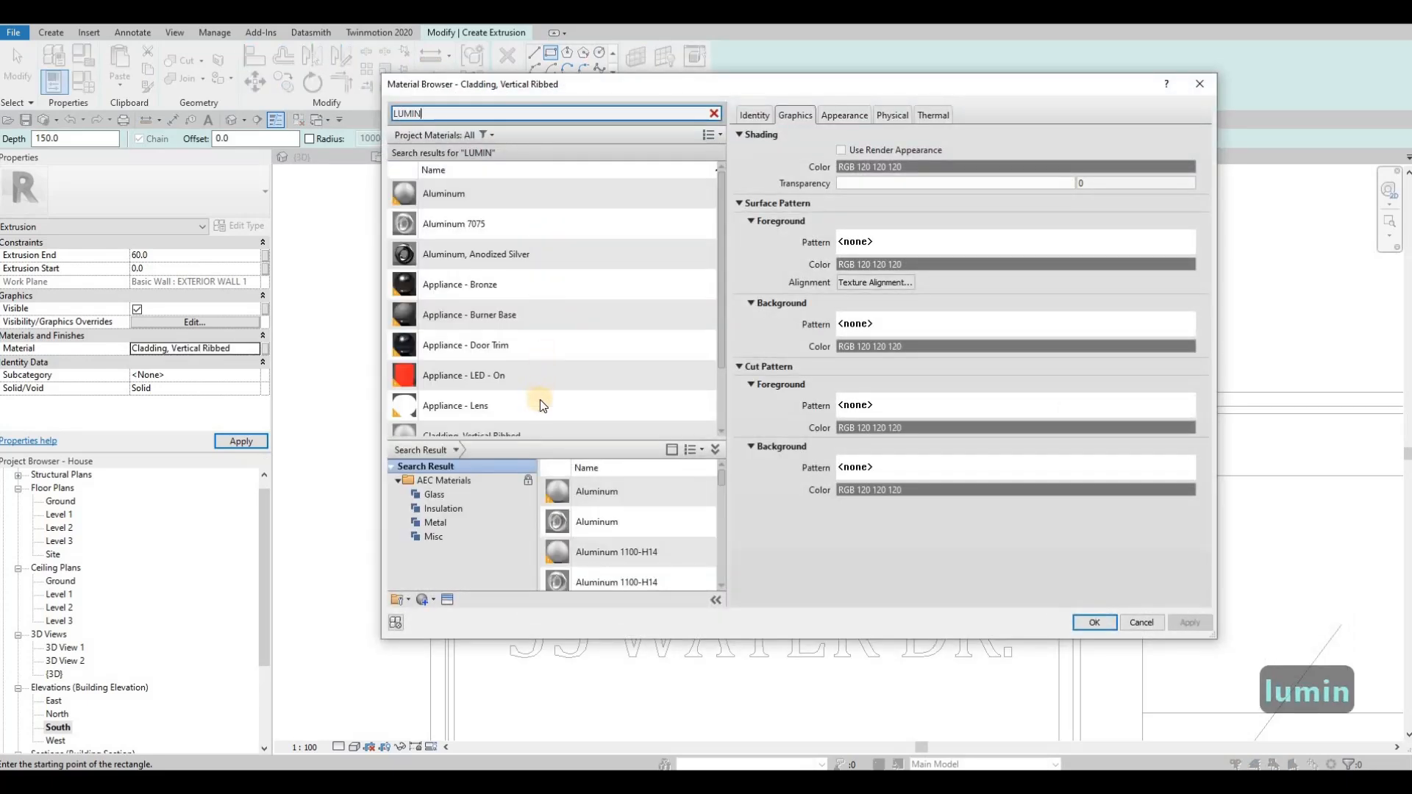
pyautogui.scroll(-2, 549, 391)
pyautogui.click(597, 391)
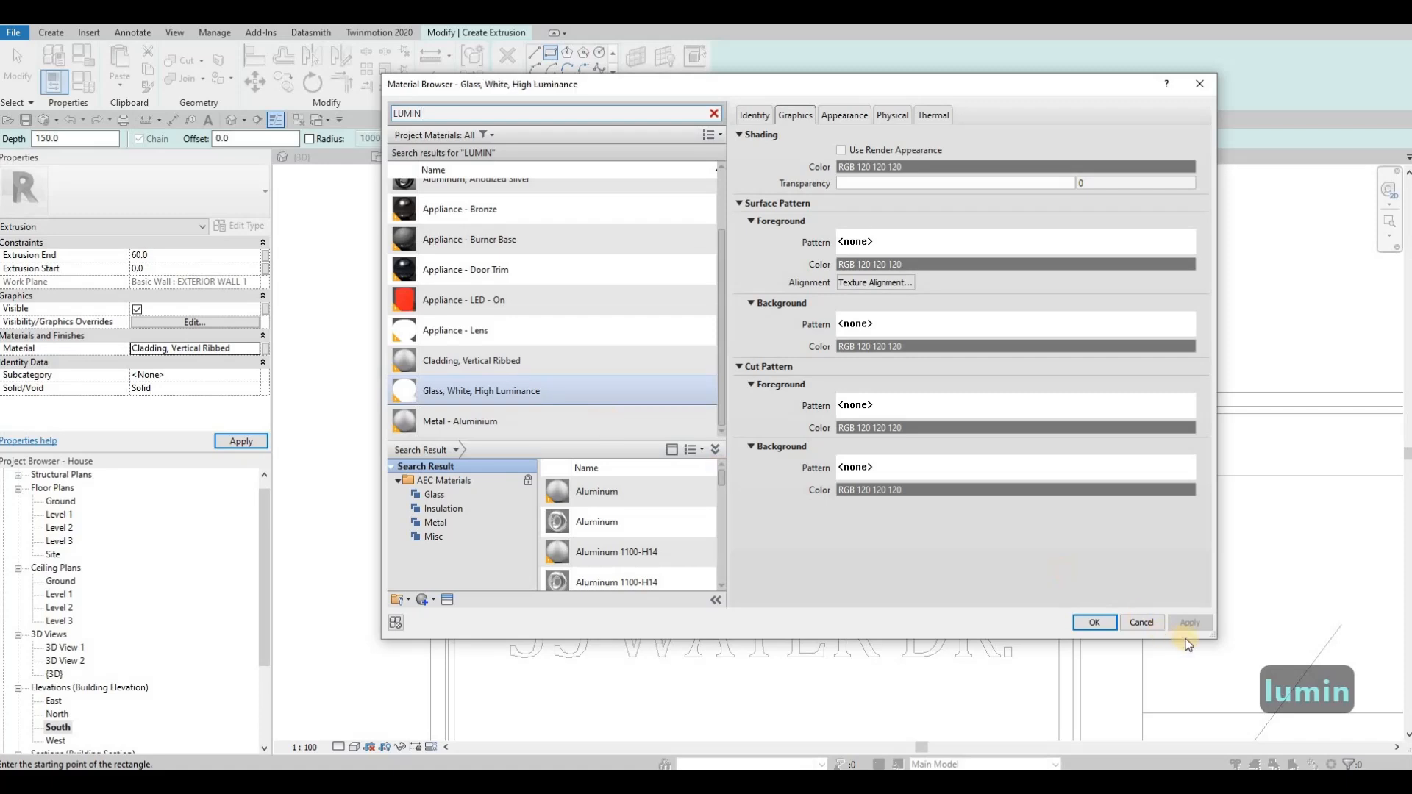
pyautogui.click(1109, 623)
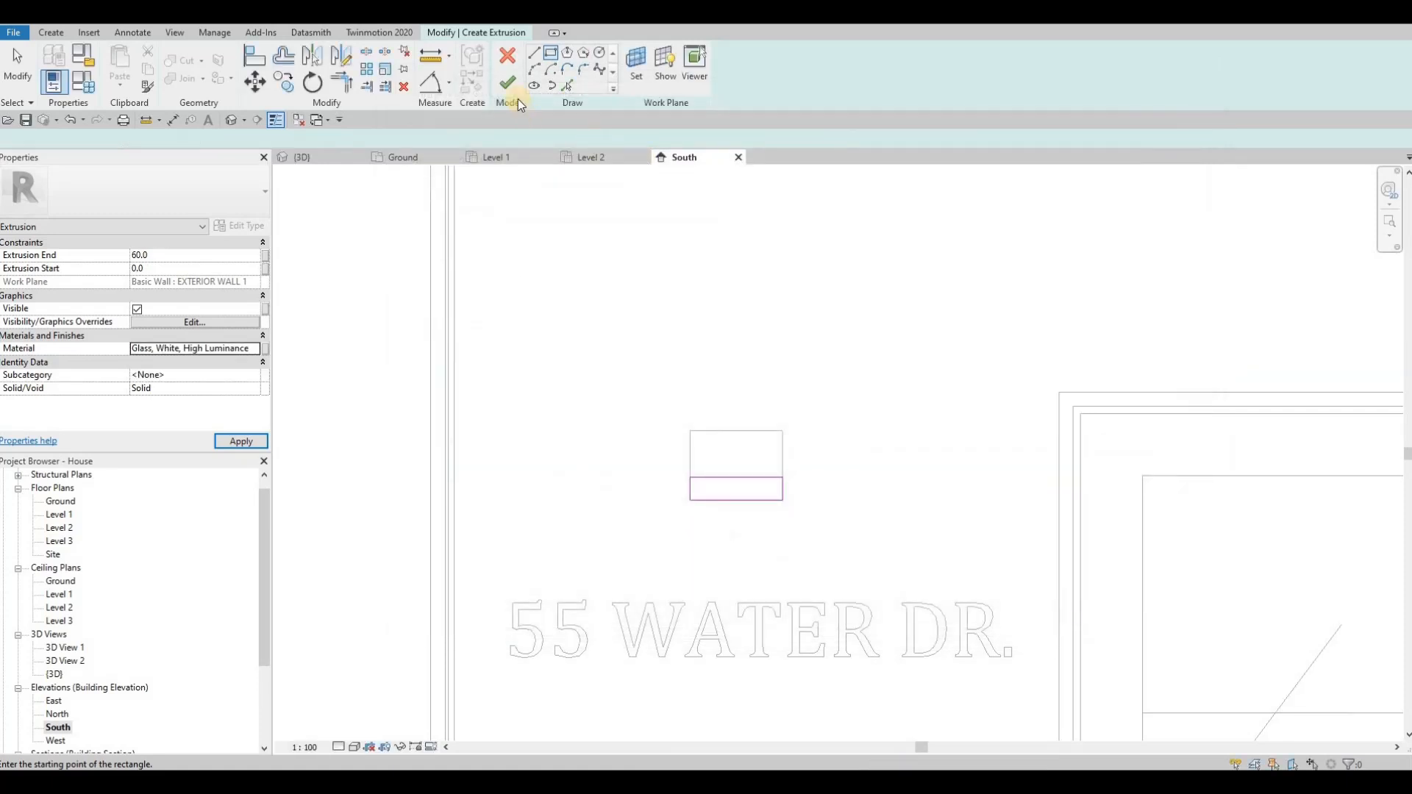
pyautogui.click(508, 82)
# Step: In the 3D view, start a void extrusion with the glass block's side face picked as its work plane
pyautogui.click(233, 117)
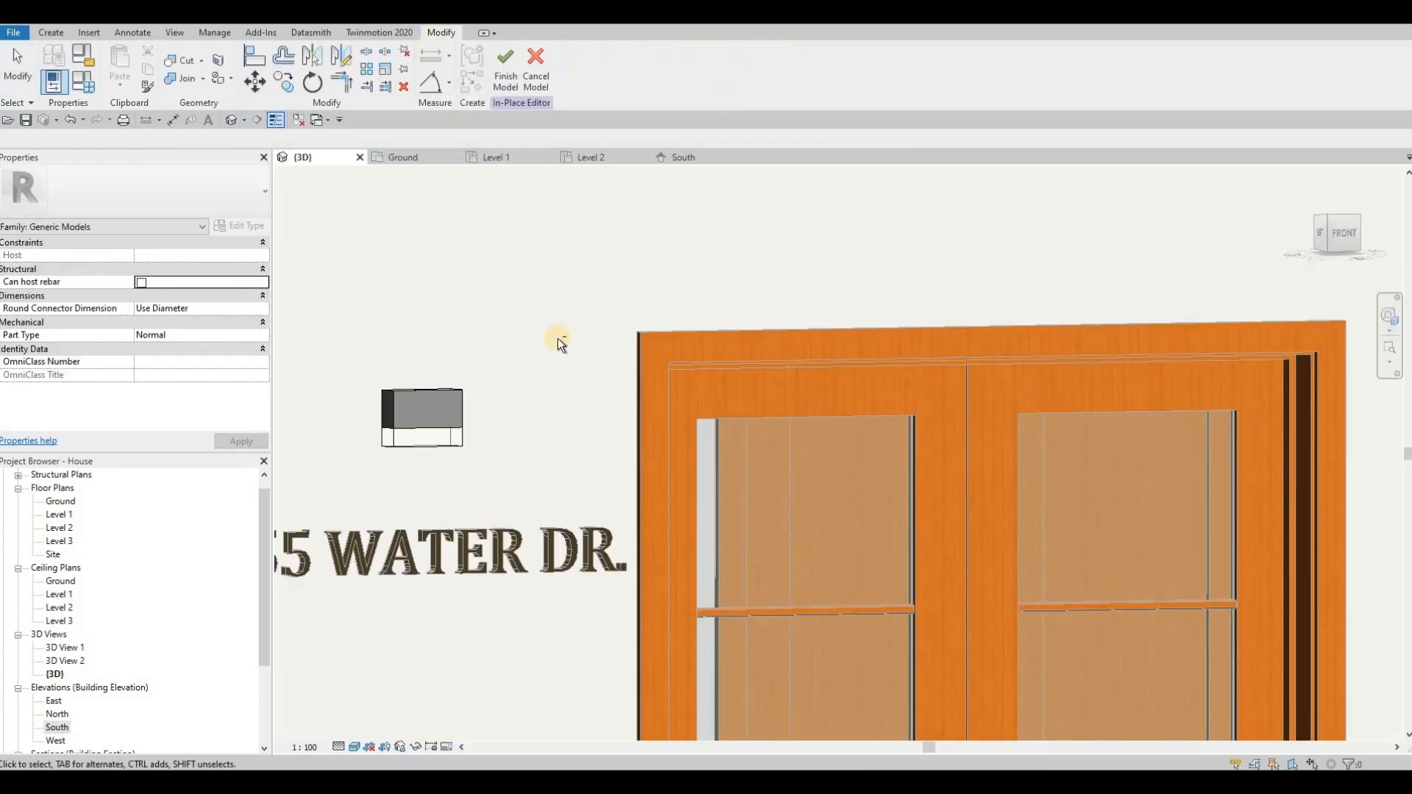
pyautogui.keyDown('shift'); pyautogui.moveTo(515, 346); pyautogui.dragTo(644, 364, button='middle'); pyautogui.keyUp('shift')
pyautogui.scroll(4, 644, 364)
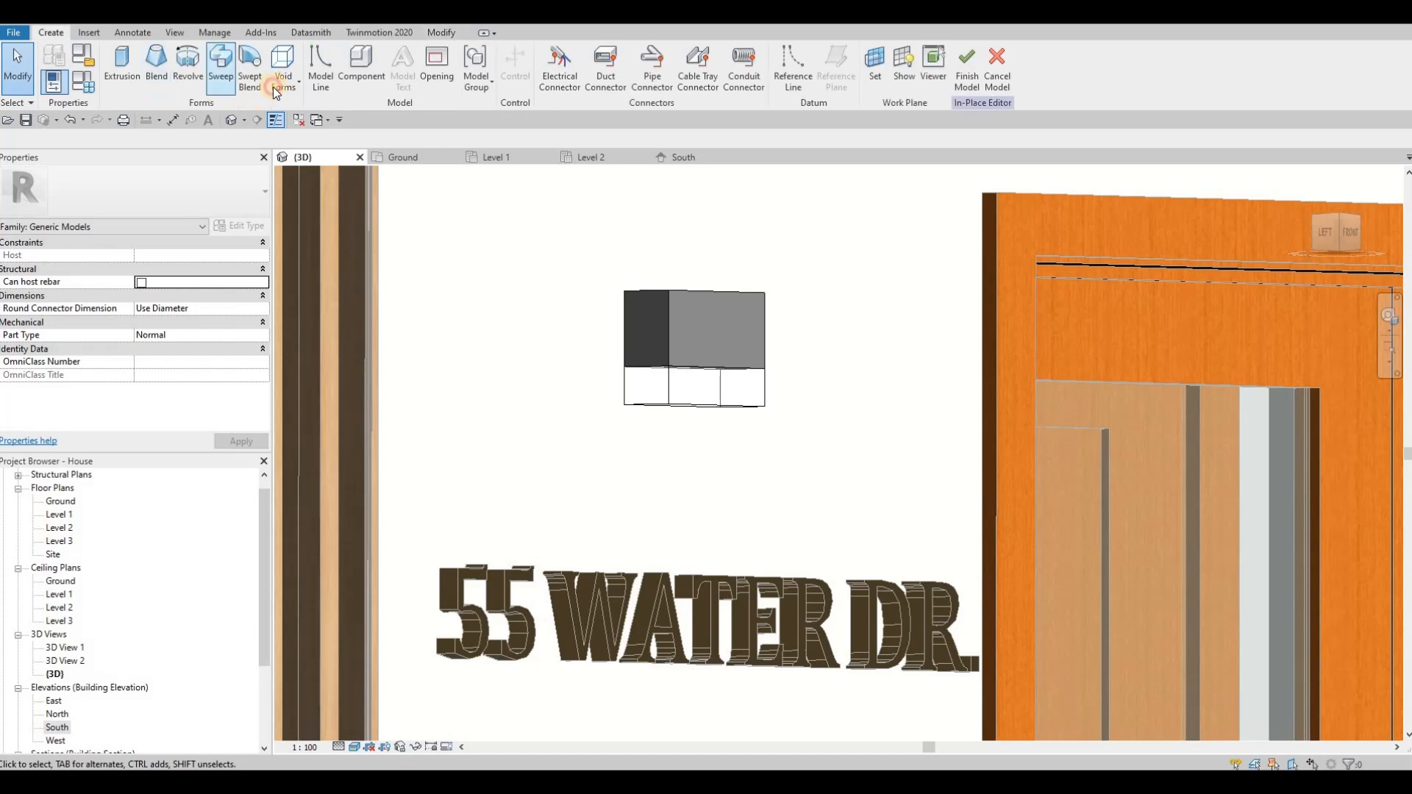
pyautogui.click(283, 73)
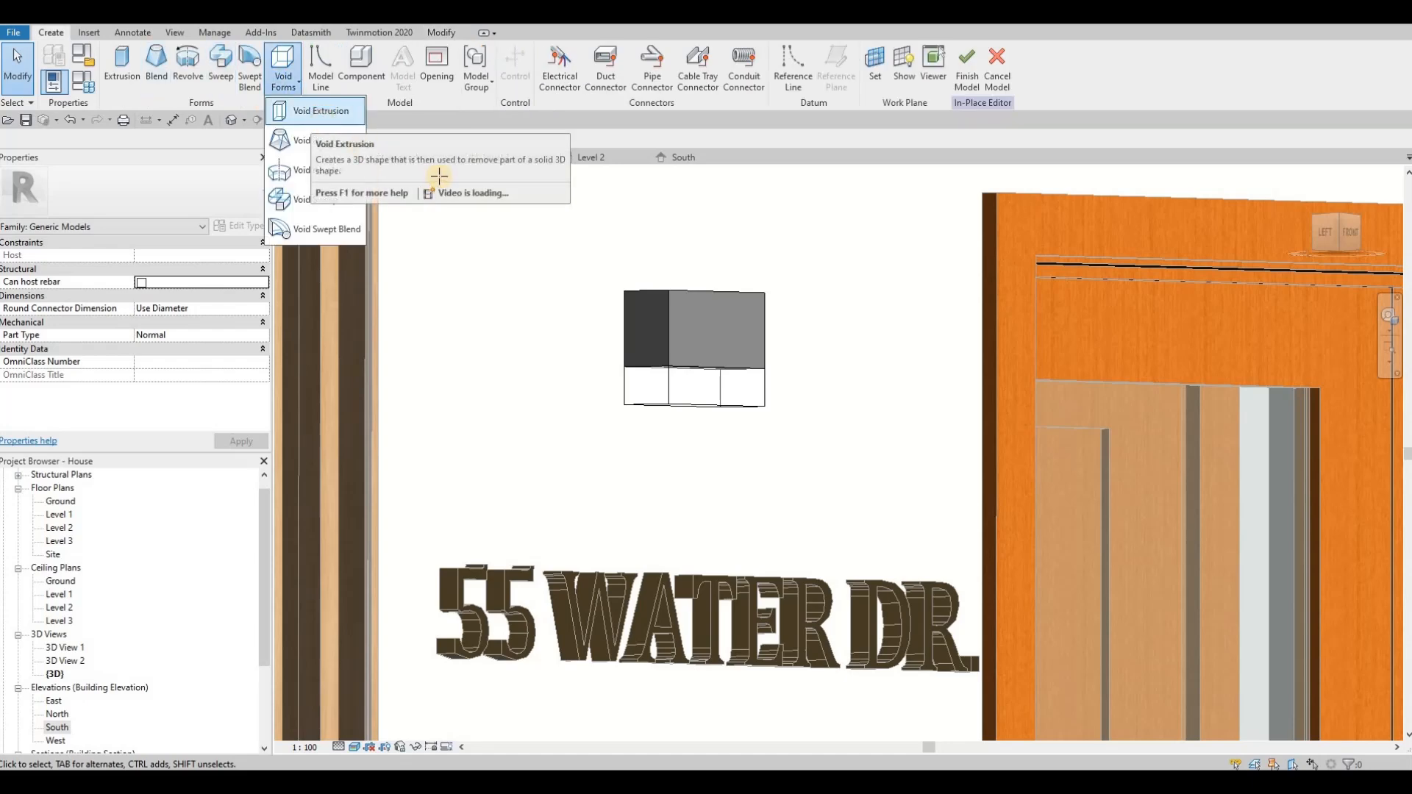
pyautogui.click(321, 112)
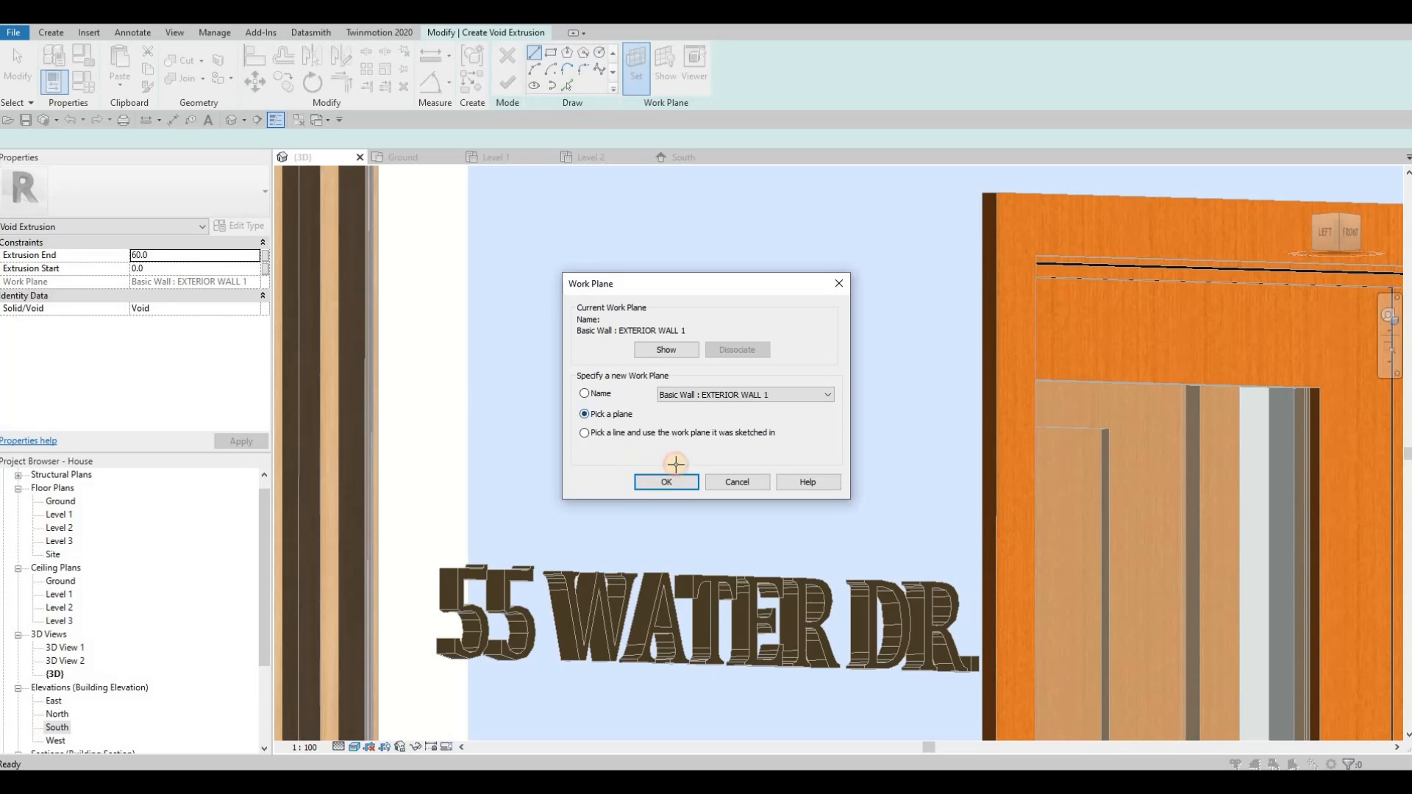
pyautogui.press('Return')
pyautogui.click(653, 403)
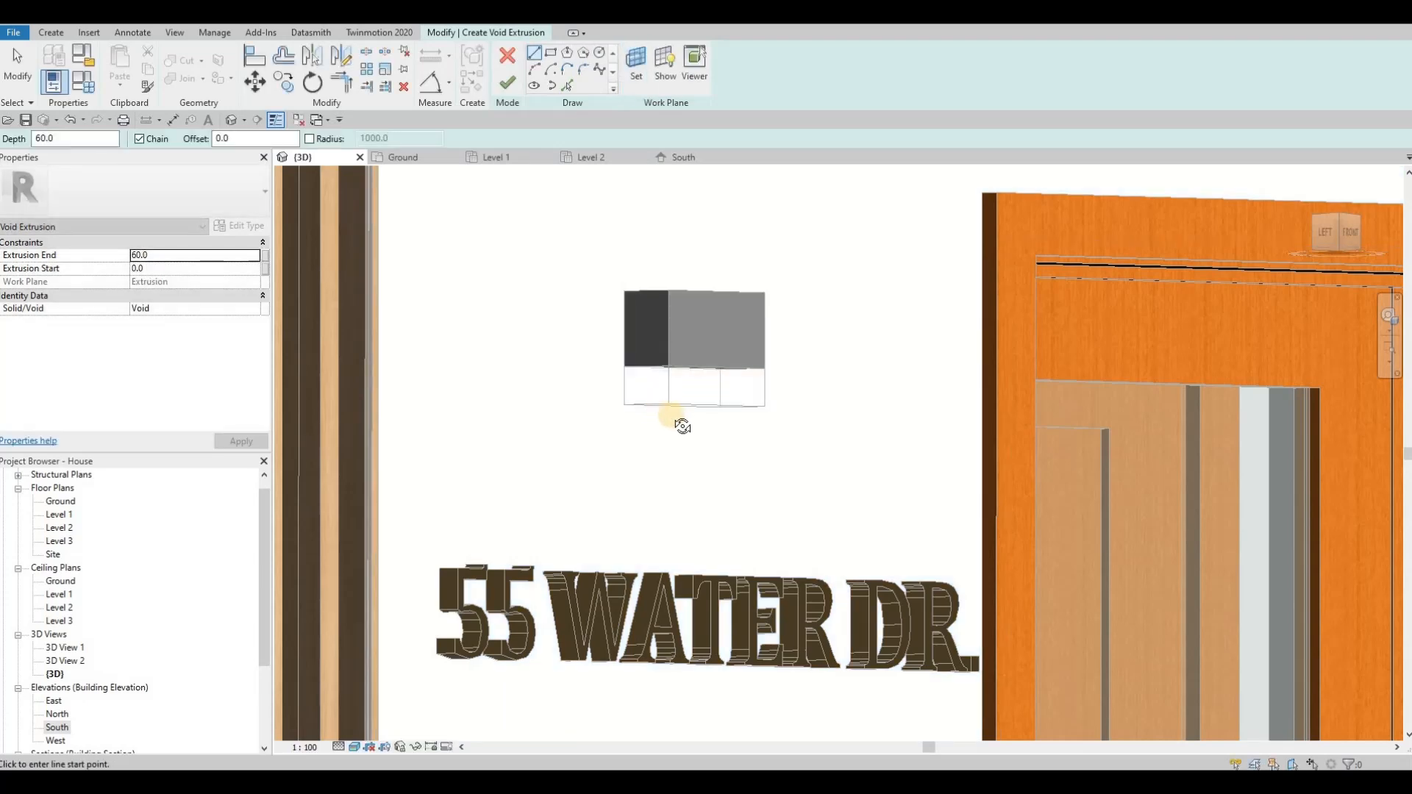
pyautogui.keyDown('shift'); pyautogui.moveTo(671, 361); pyautogui.dragTo(707, 356, button='middle'); pyautogui.keyUp('shift')
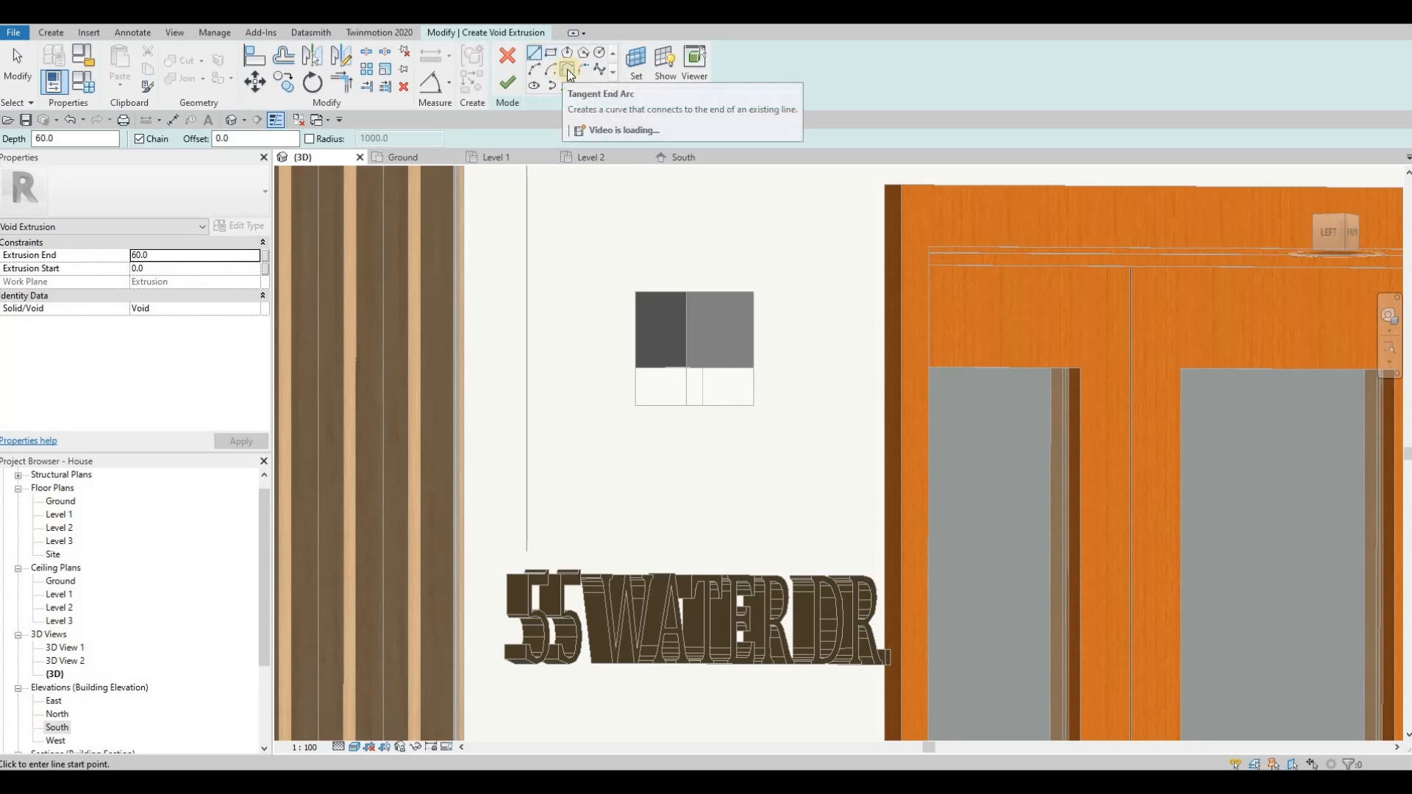
# Step: Sketch a start-end-radius arc on the glass block's side face, curving from its lower edge up to its front edge
pyautogui.click(538, 67)
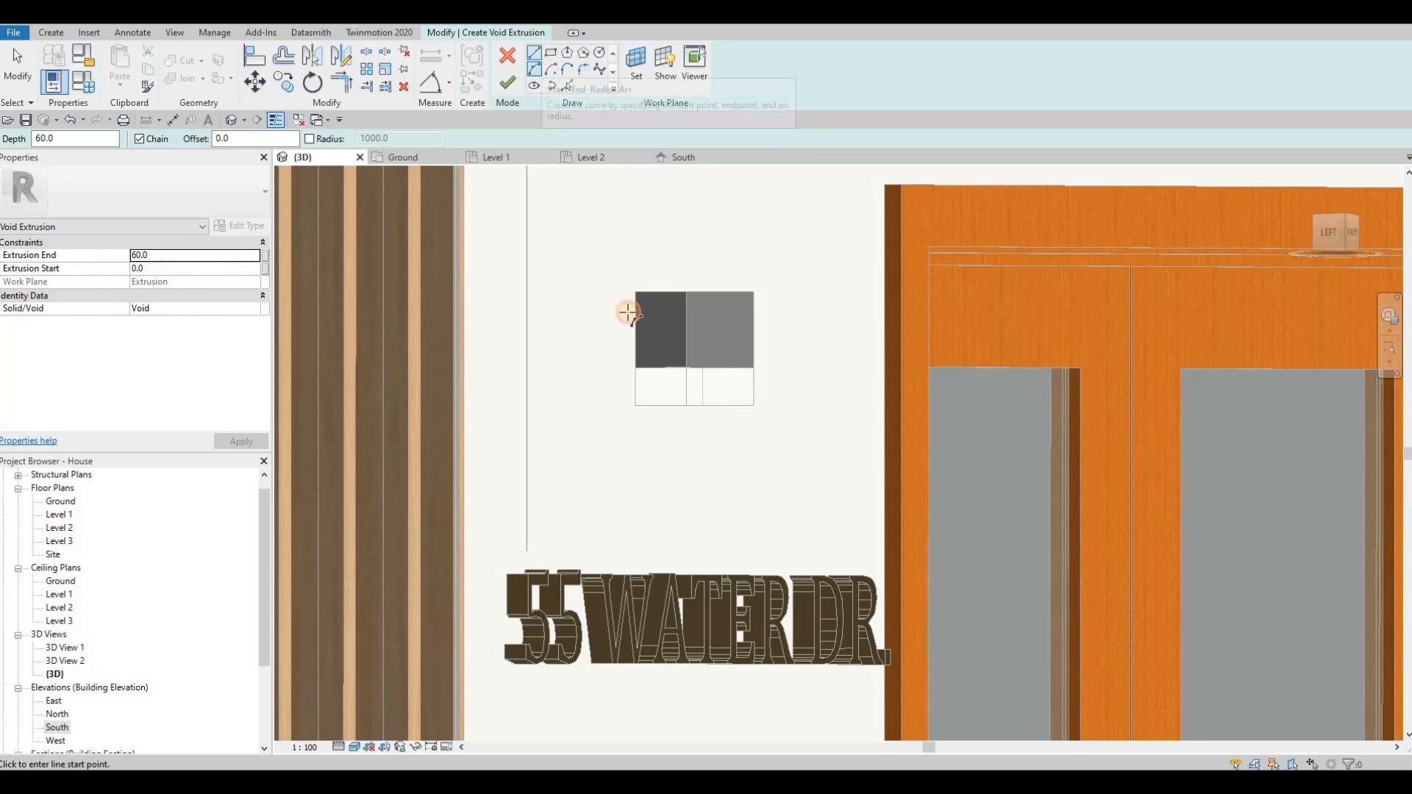
pyautogui.scroll(3, 668, 419)
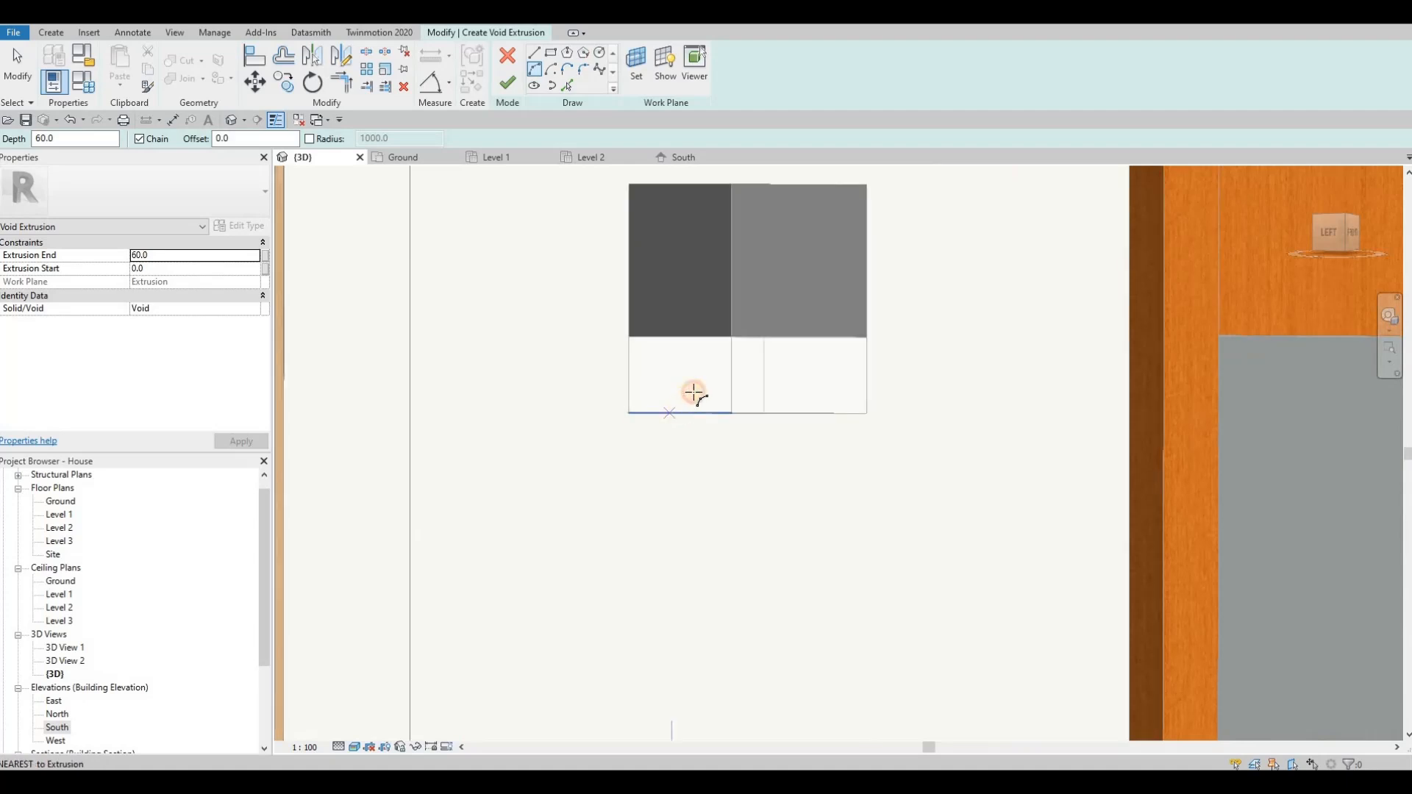
pyautogui.click(663, 414)
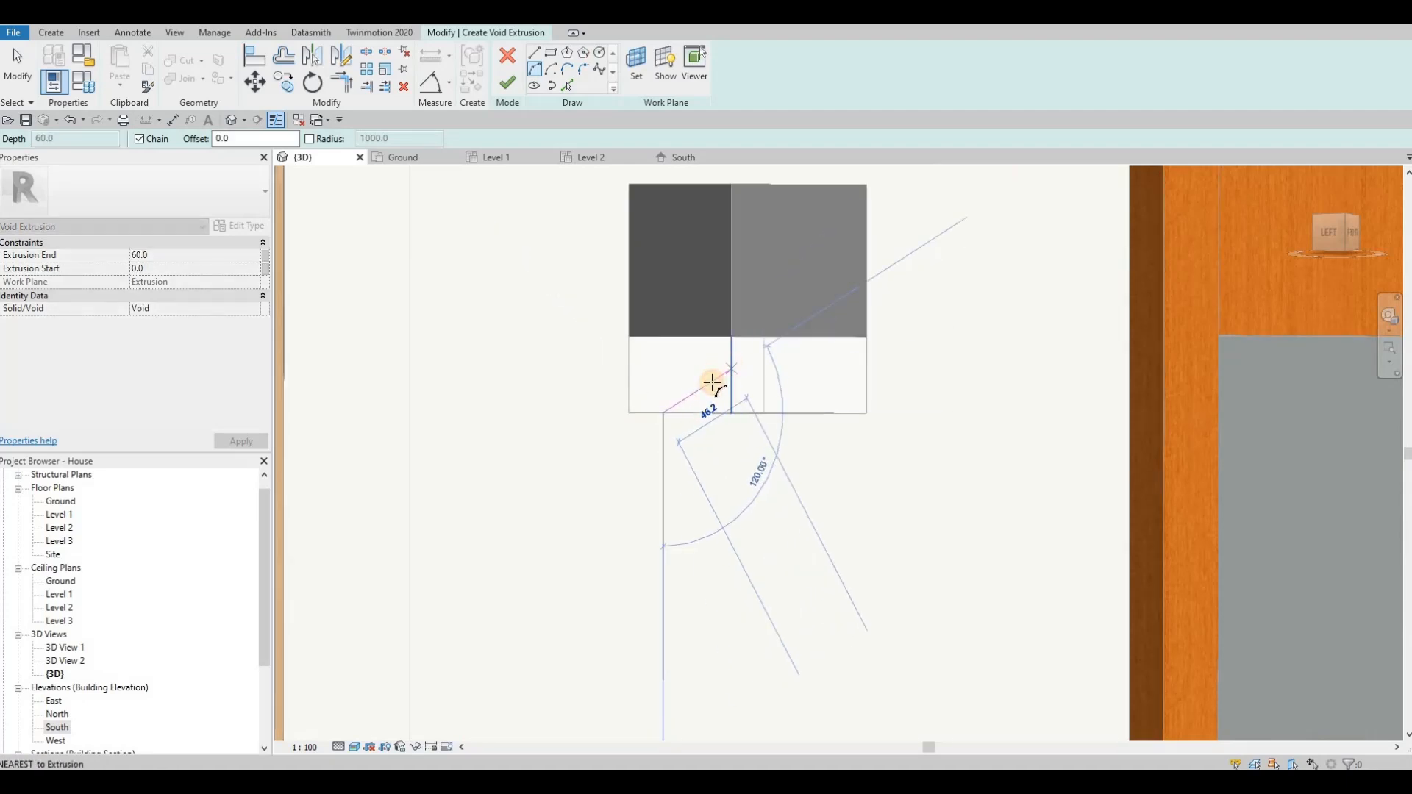
pyautogui.click(712, 381)
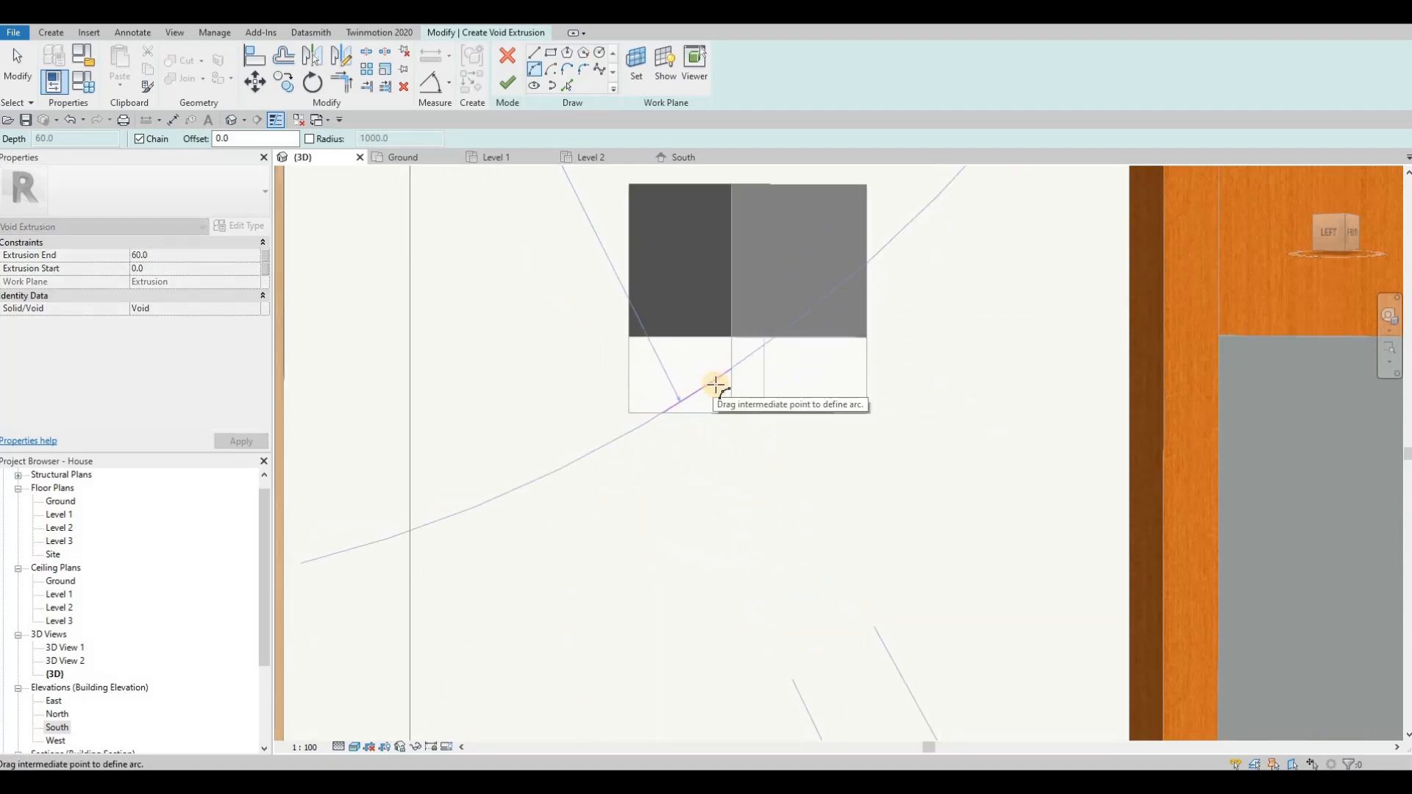
pyautogui.click(735, 385)
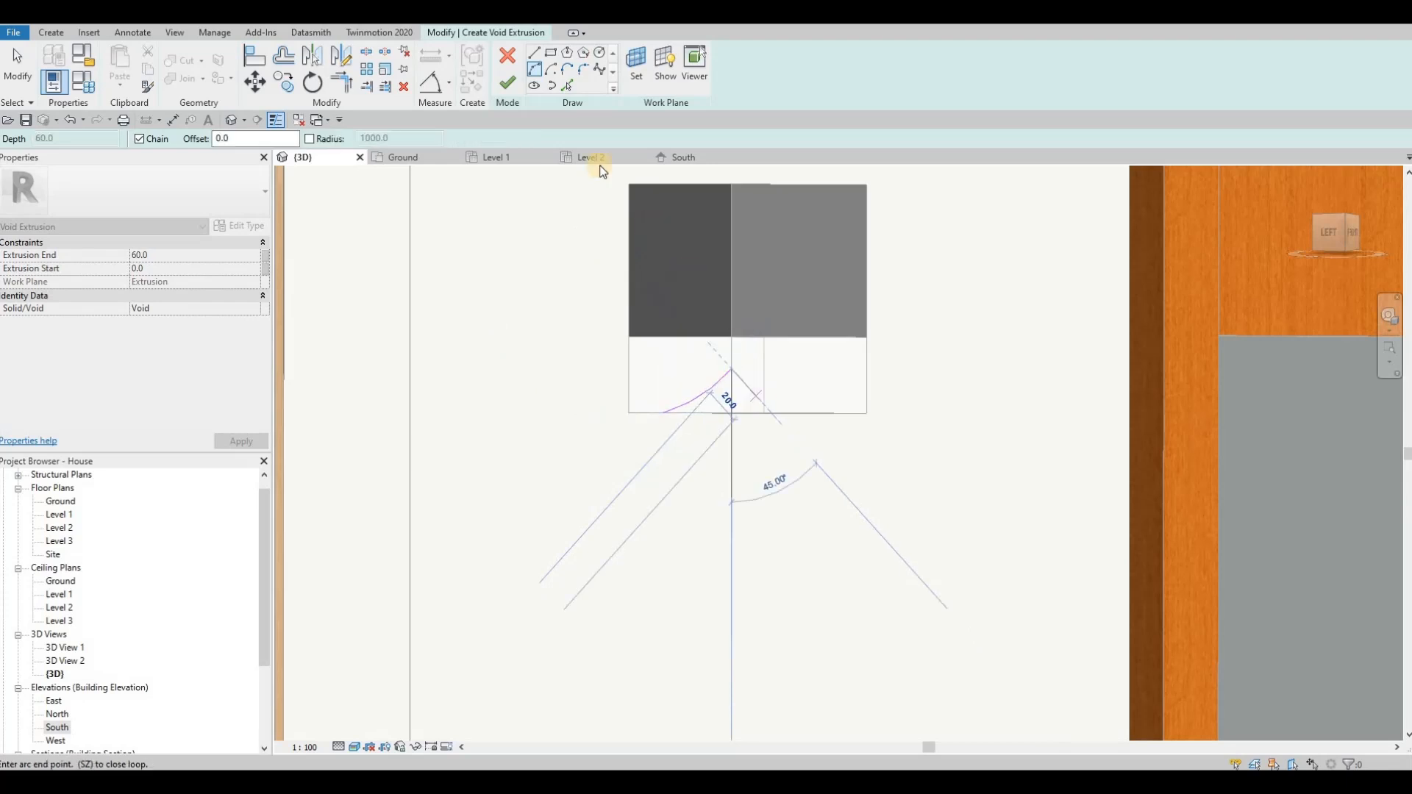
pyautogui.press('Escape')
pyautogui.press('Escape')
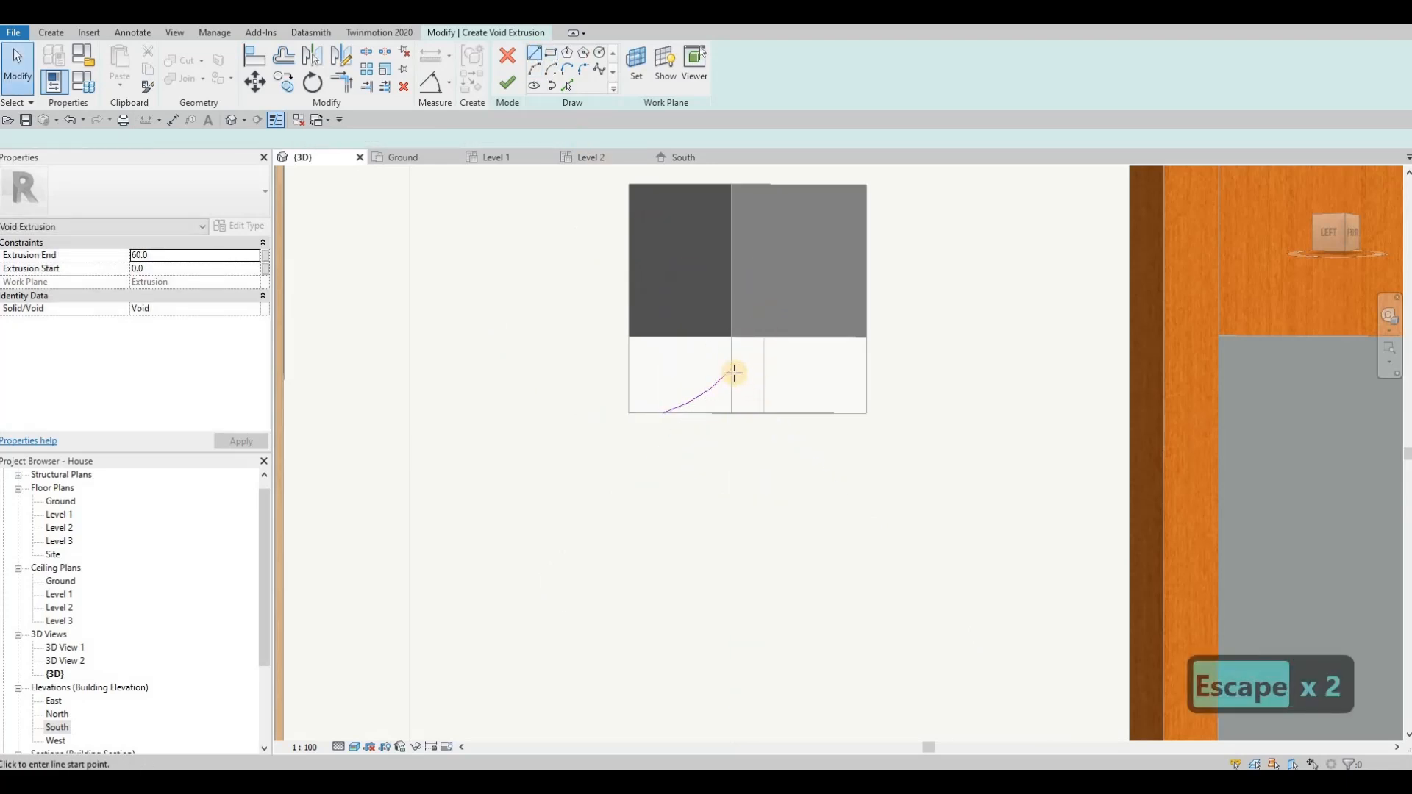
# Step: Close the void profile with straight lines 10 mm outward, 35 mm down and back beneath the glass to the arc's start, and finish the sketch
pyautogui.click(758, 370)
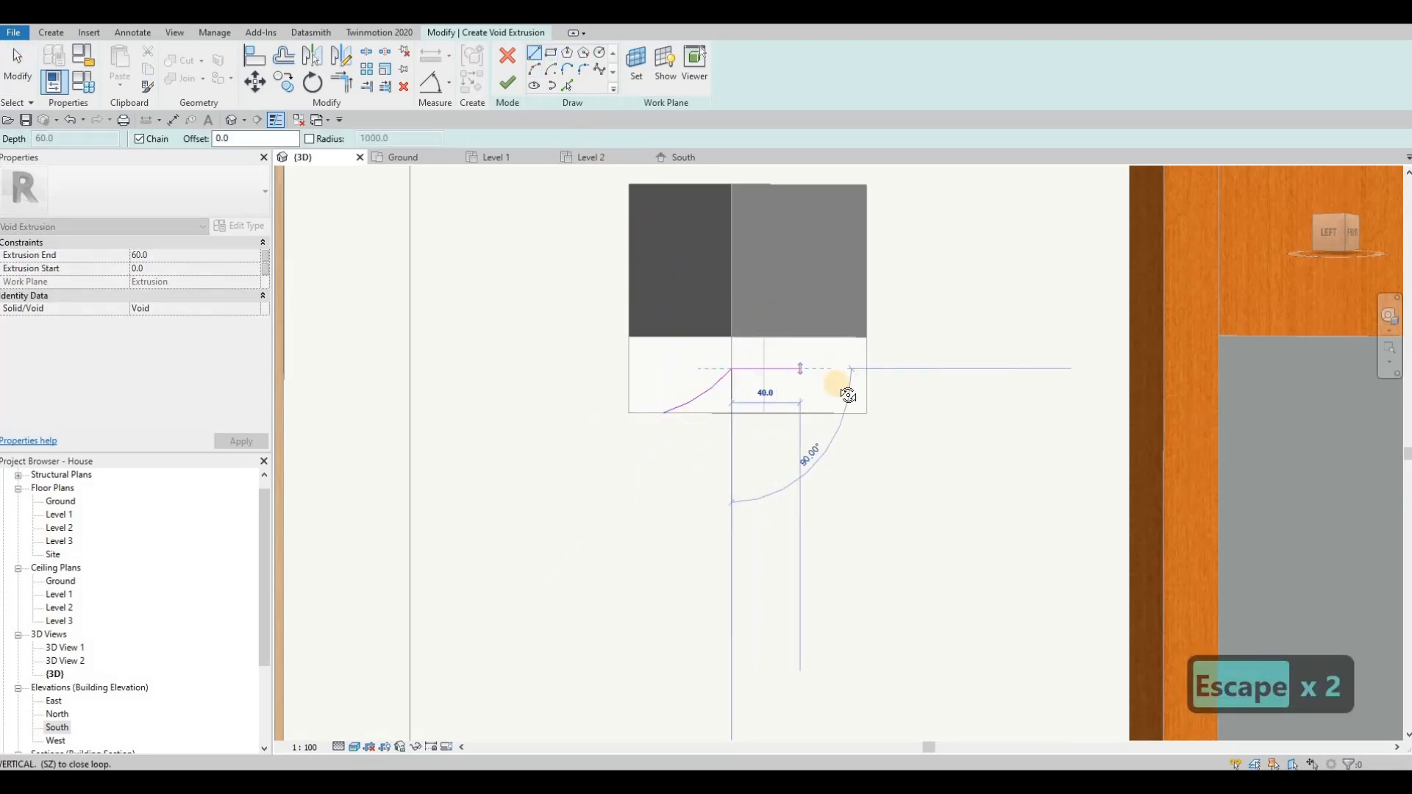
pyautogui.keyDown('shift'); pyautogui.moveTo(791, 371); pyautogui.dragTo(812, 371, button='middle'); pyautogui.keyUp('shift')
pyautogui.scroll(1, 790, 372)
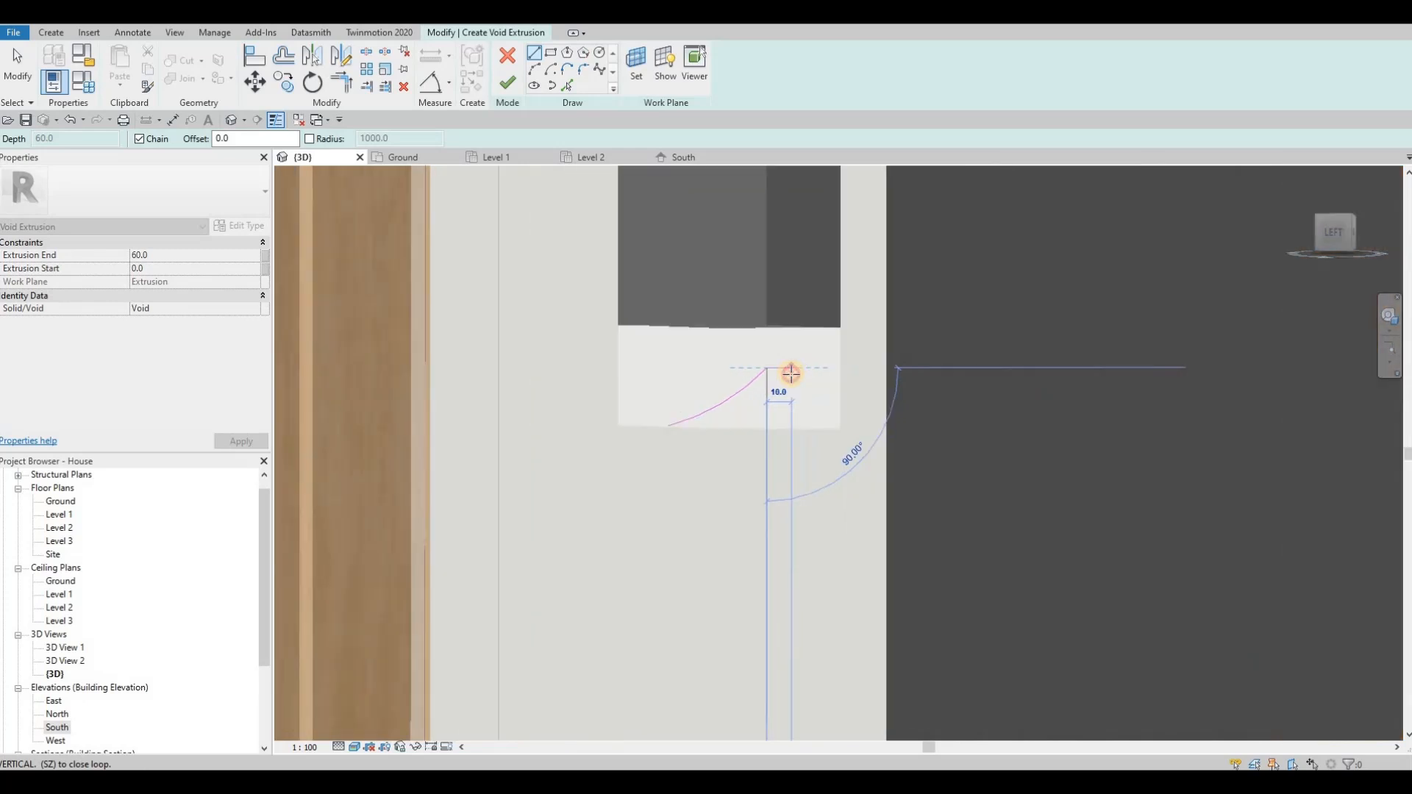
pyautogui.click(792, 439)
pyautogui.click(792, 454)
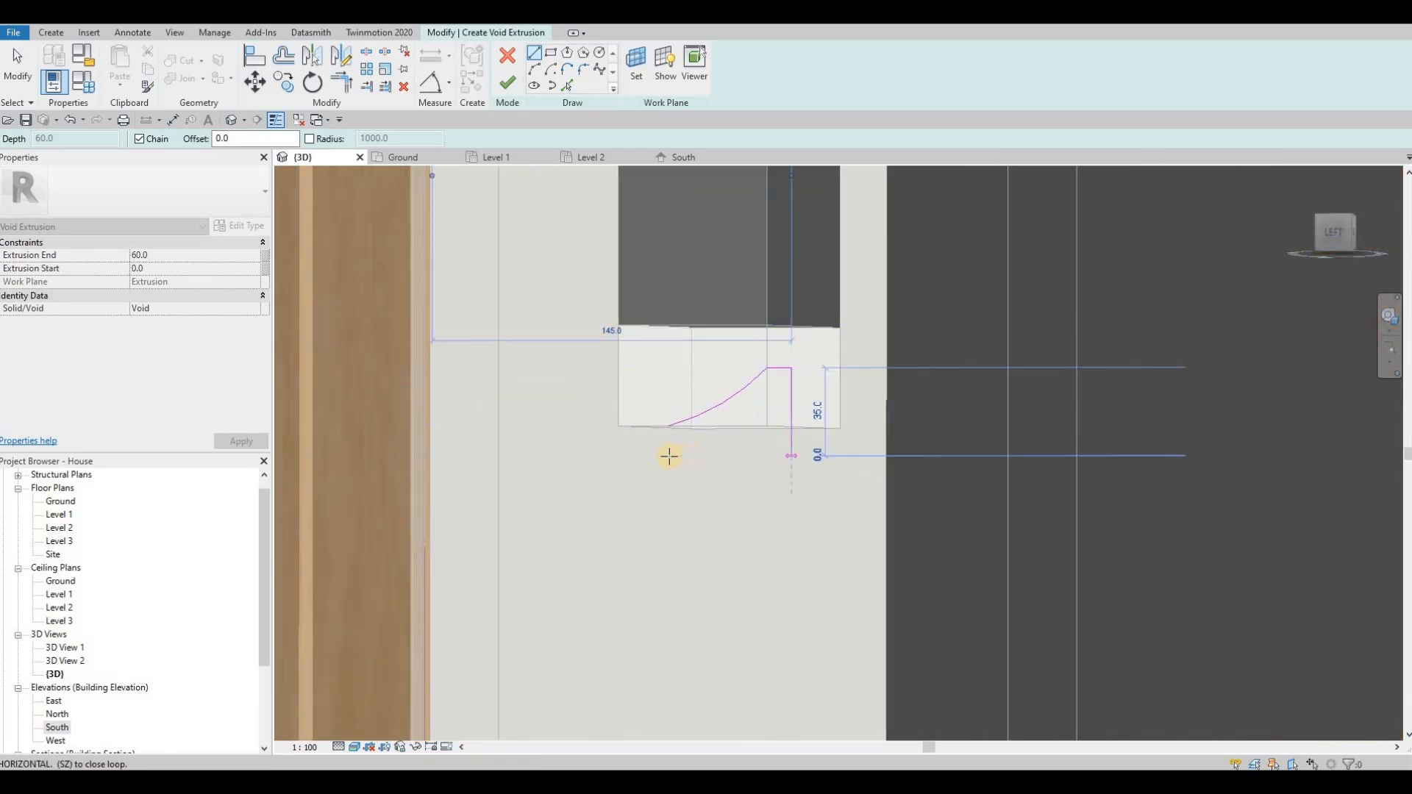
pyautogui.click(672, 431)
pyautogui.click(670, 425)
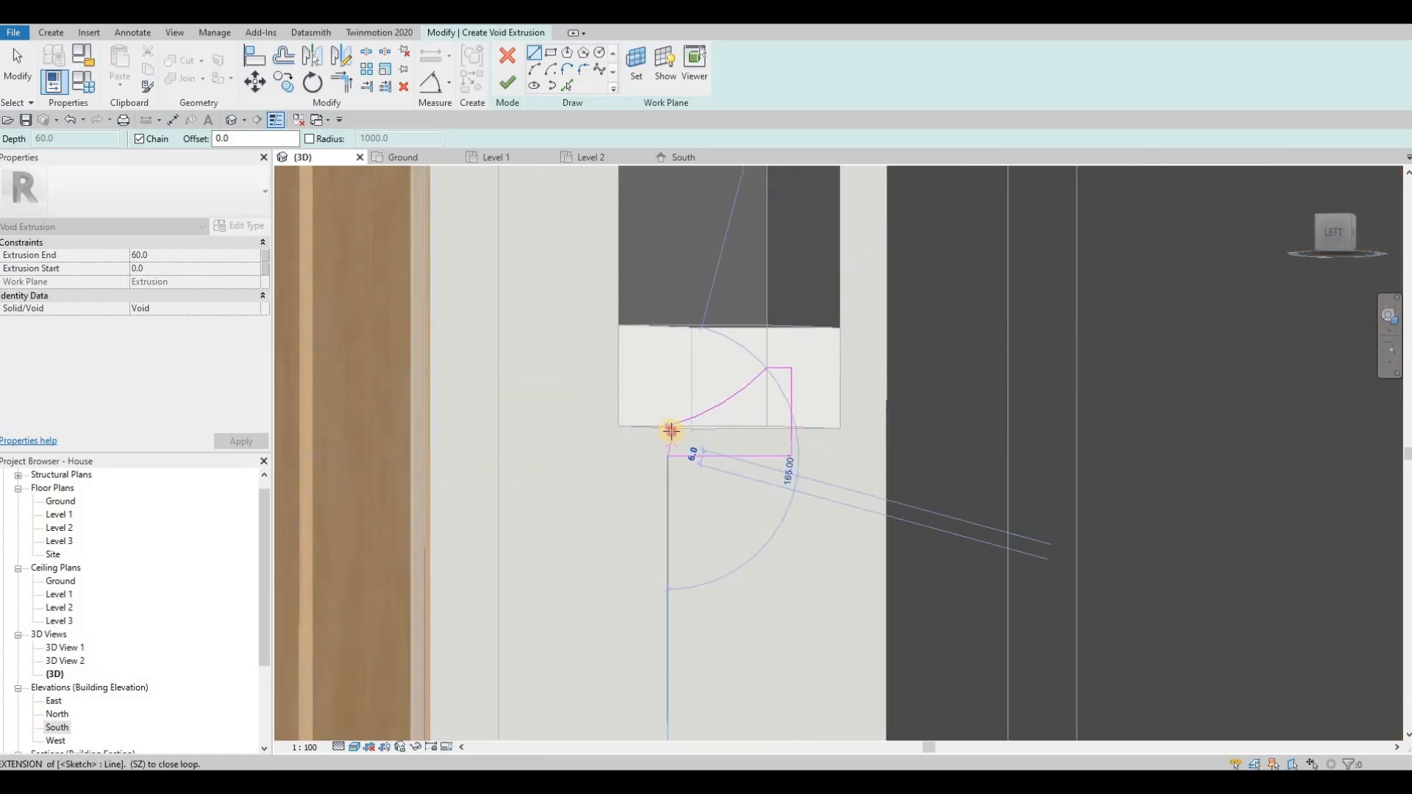
pyautogui.press('Escape')
pyautogui.click(506, 87)
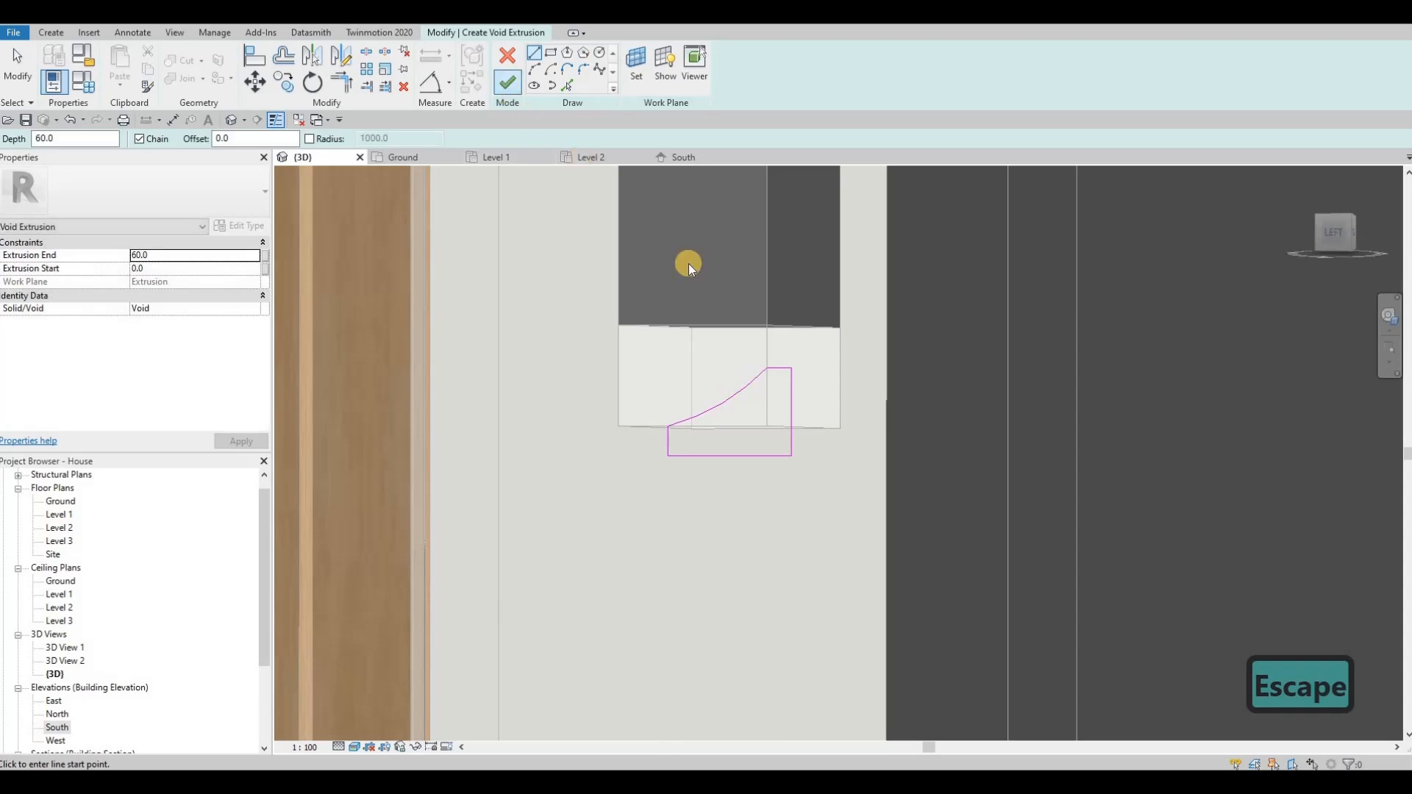
# Step: Stretch the void across the width of the glass block and cut the block with it
pyautogui.keyDown('shift'); pyautogui.moveTo(792, 424); pyautogui.dragTo(801, 414, button='middle'); pyautogui.keyUp('shift')
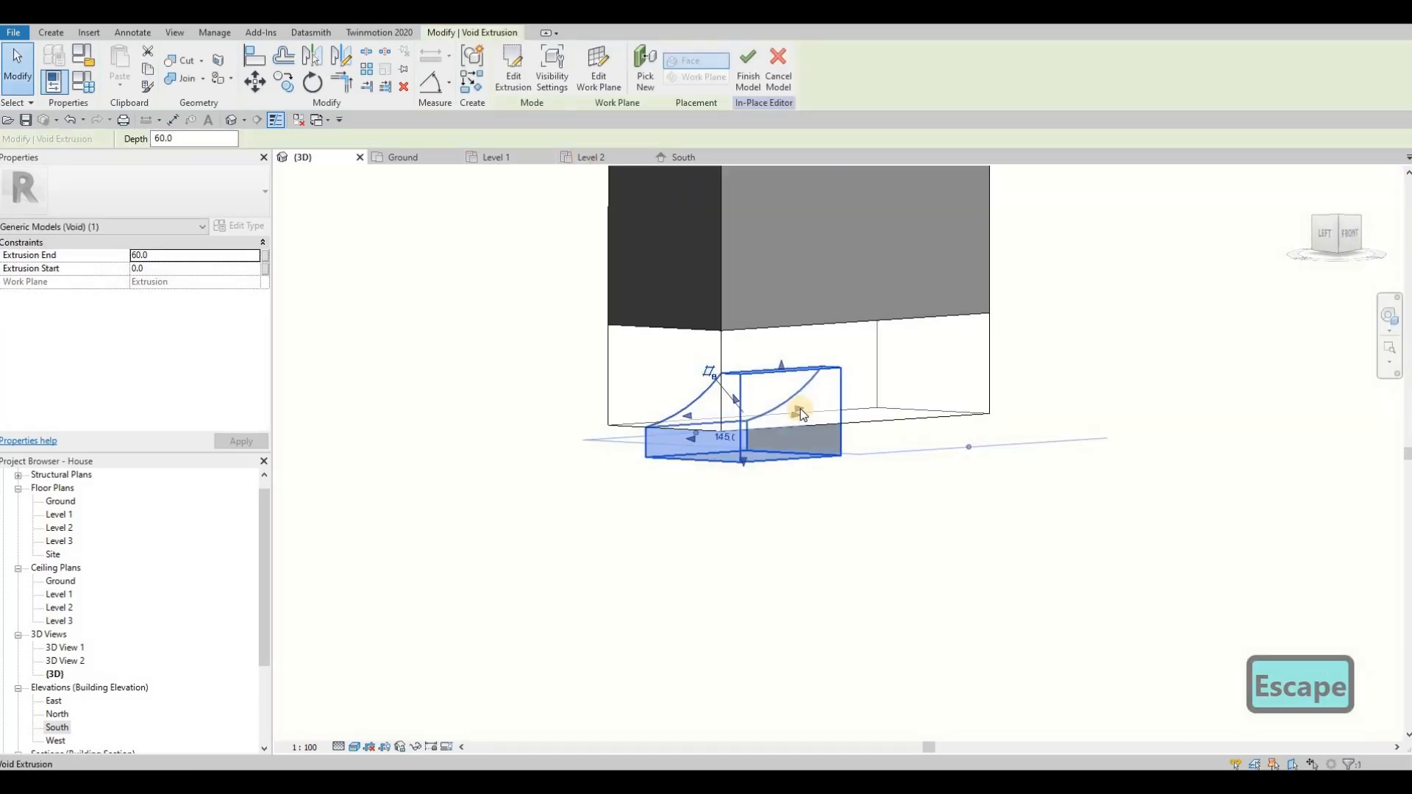
pyautogui.moveTo(872, 402); pyautogui.dragTo(688, 421)
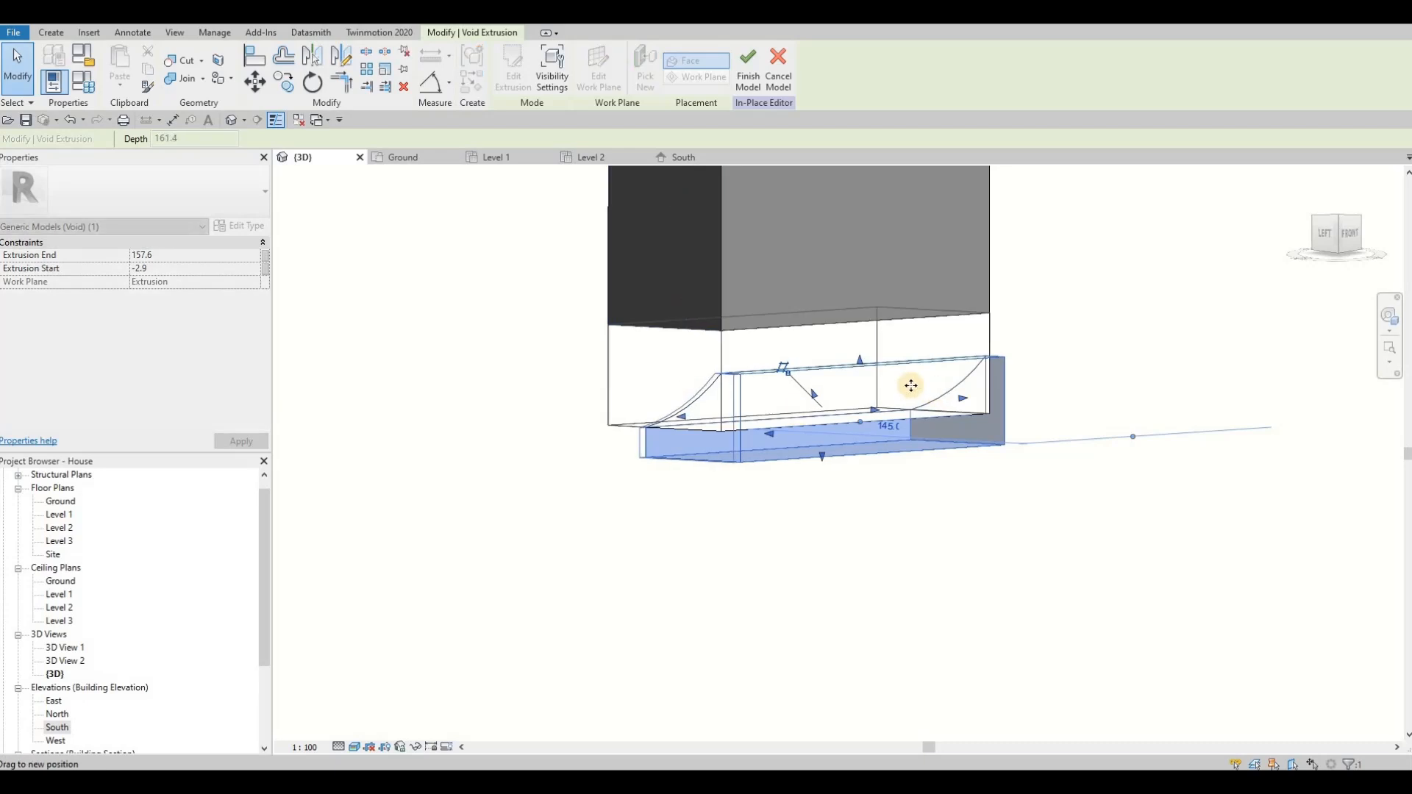
pyautogui.click(184, 69)
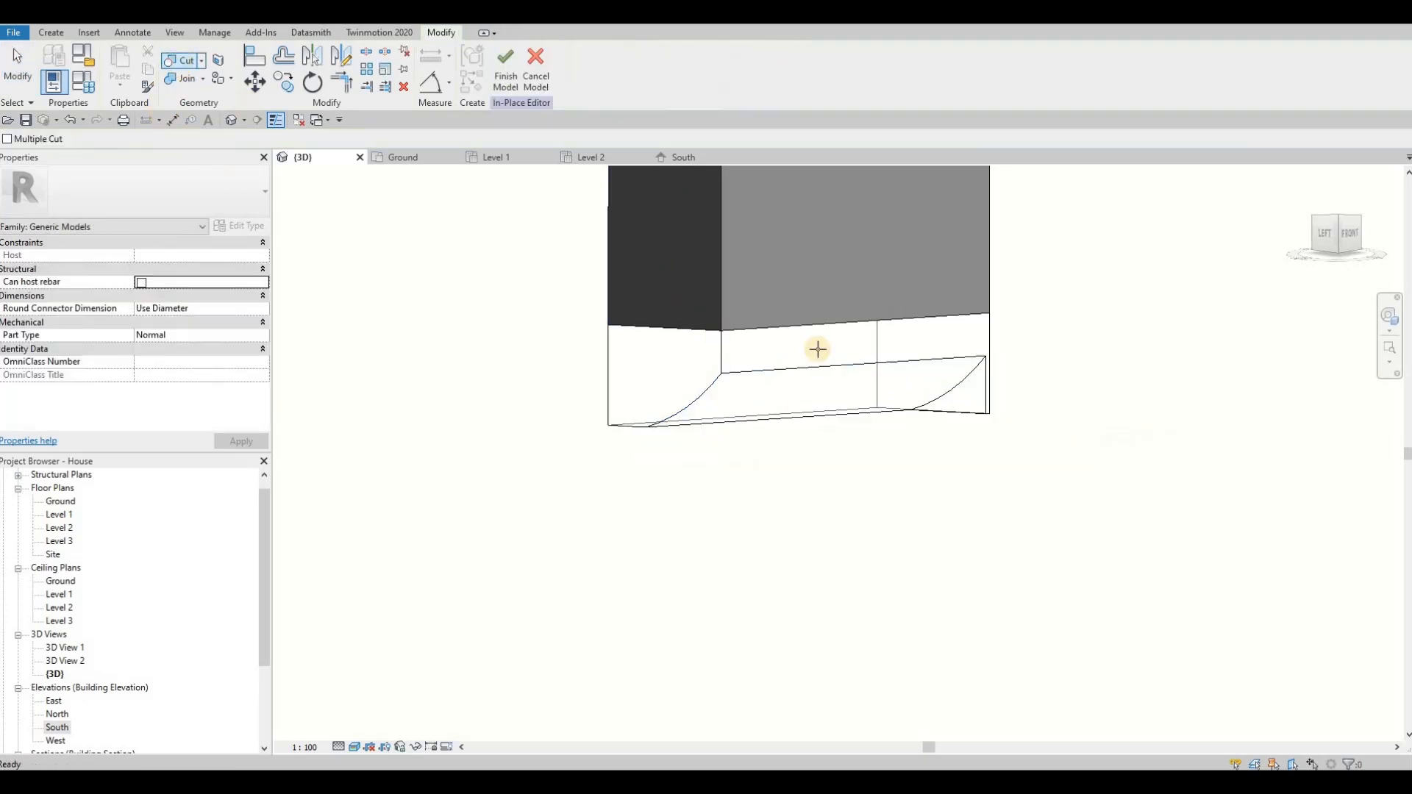
pyautogui.click(852, 387)
pyautogui.click(979, 402)
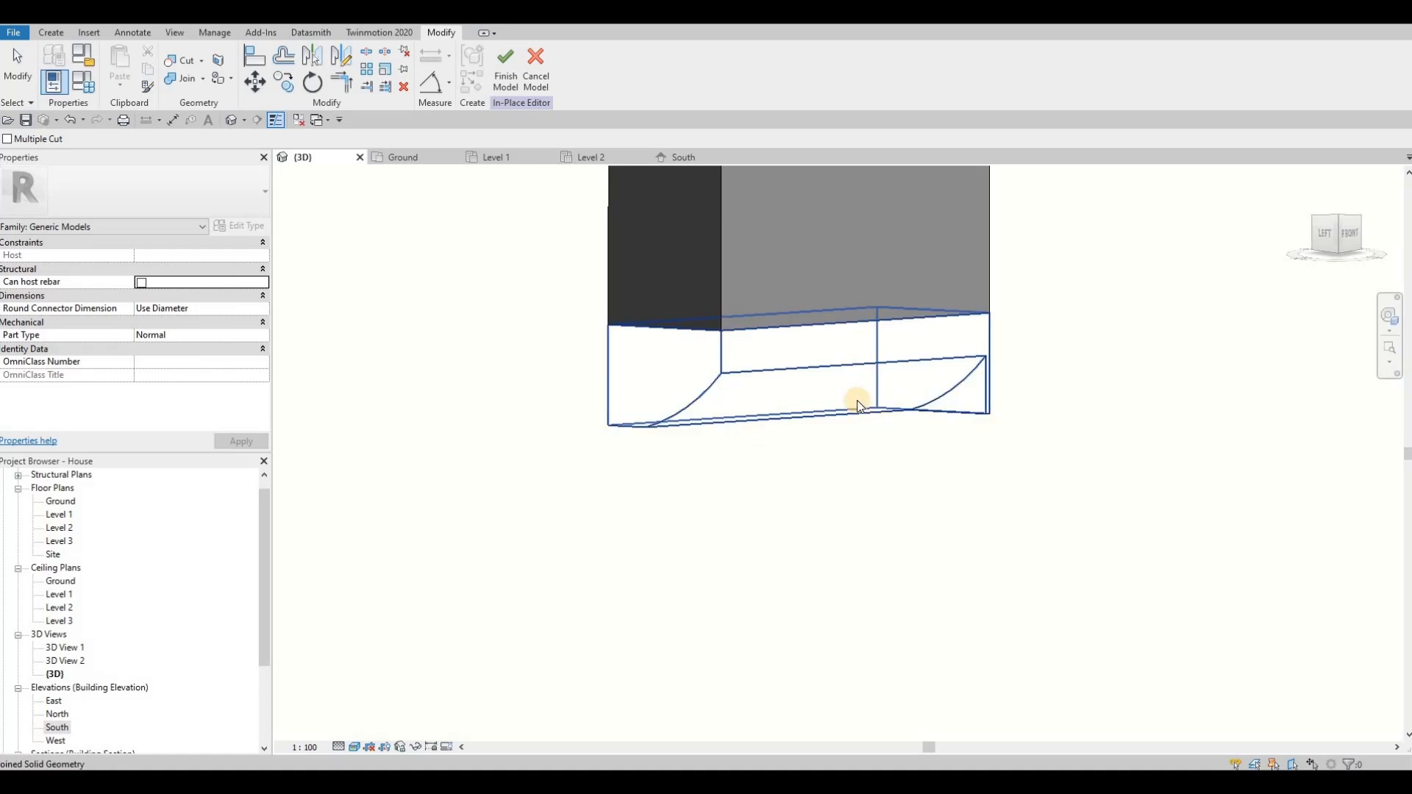
pyautogui.press('Escape')
pyautogui.press('Escape')
# Step: Extend the void past the glass block's far side to an Extrusion End of about 173 mm and deselect it
pyautogui.click(960, 406)
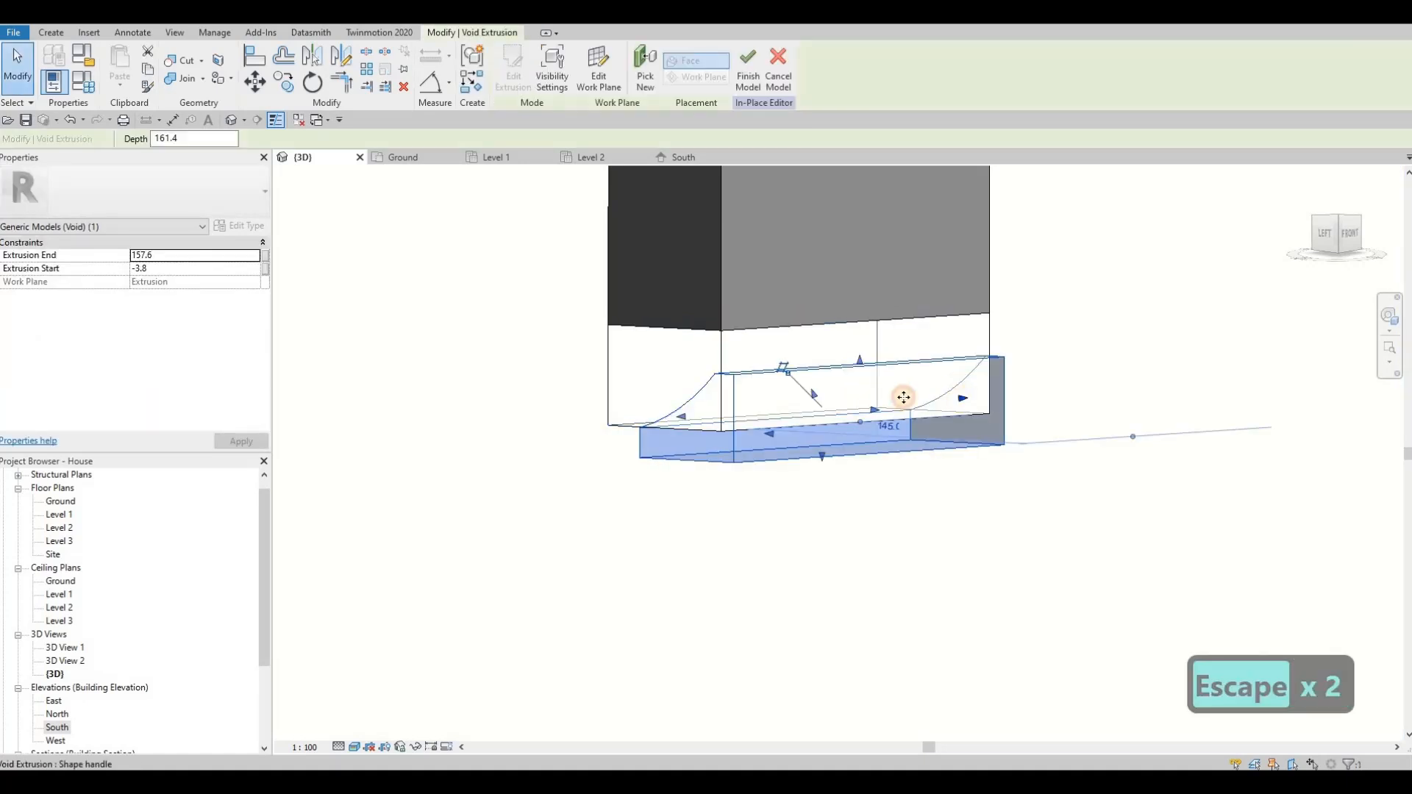
pyautogui.moveTo(903, 397); pyautogui.dragTo(929, 395)
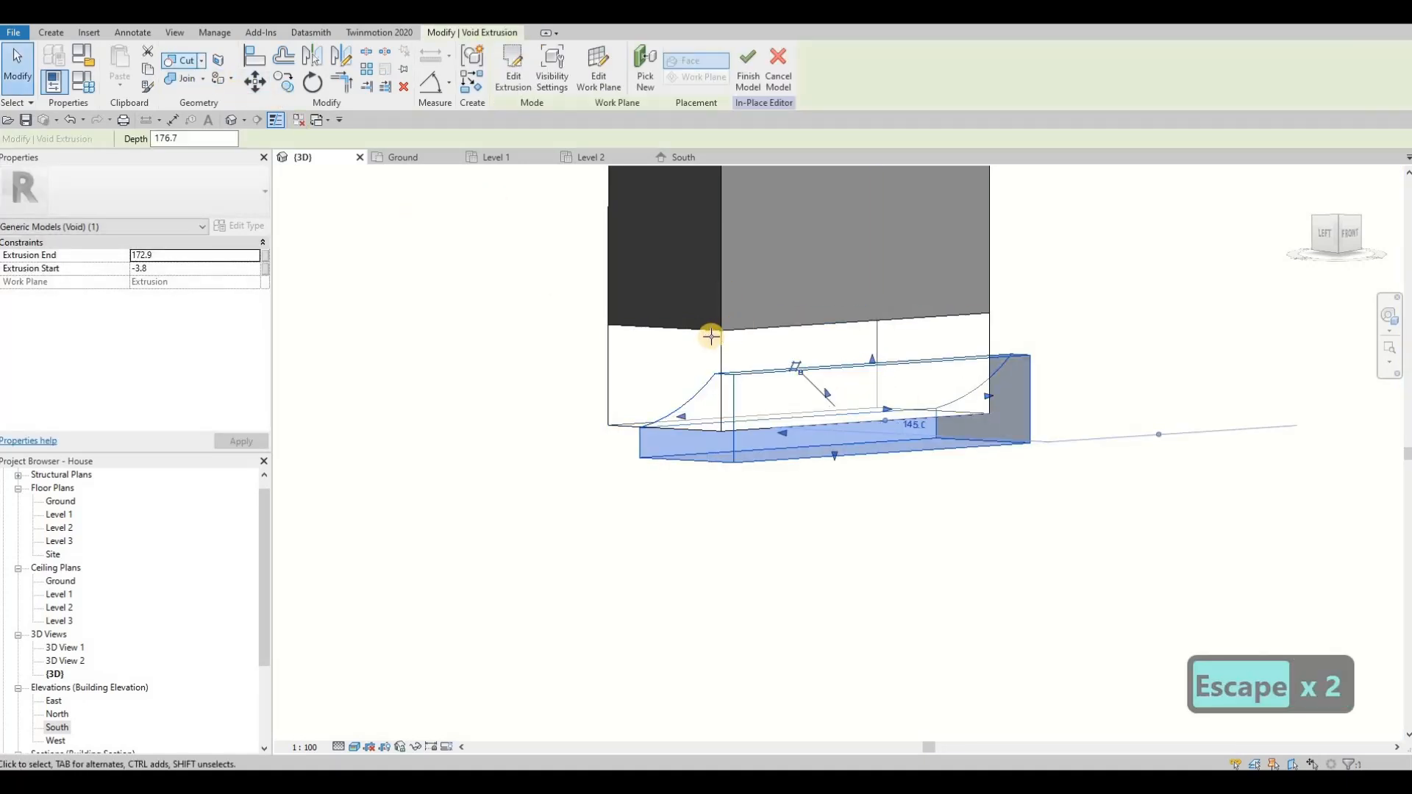
pyautogui.scroll(-2, 718, 328)
pyautogui.press('Escape')
pyautogui.keyDown('shift'); pyautogui.moveTo(503, 279); pyautogui.dragTo(352, 313, button='middle'); pyautogui.keyUp('shift')
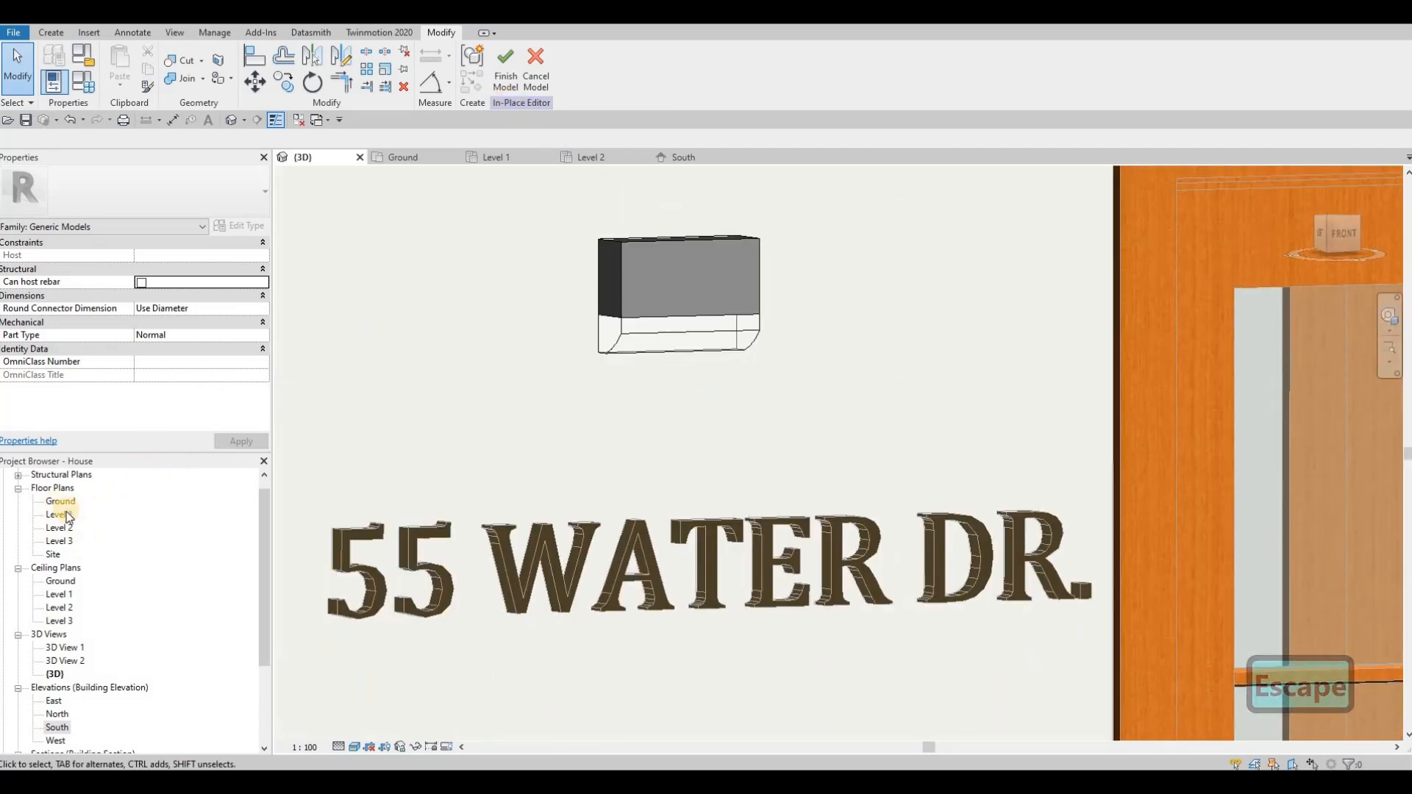
# Step: In the South elevation, copy all the light's parts level to the wall on the other side of the entrance door and finish the in-place model
pyautogui.click(706, 158)
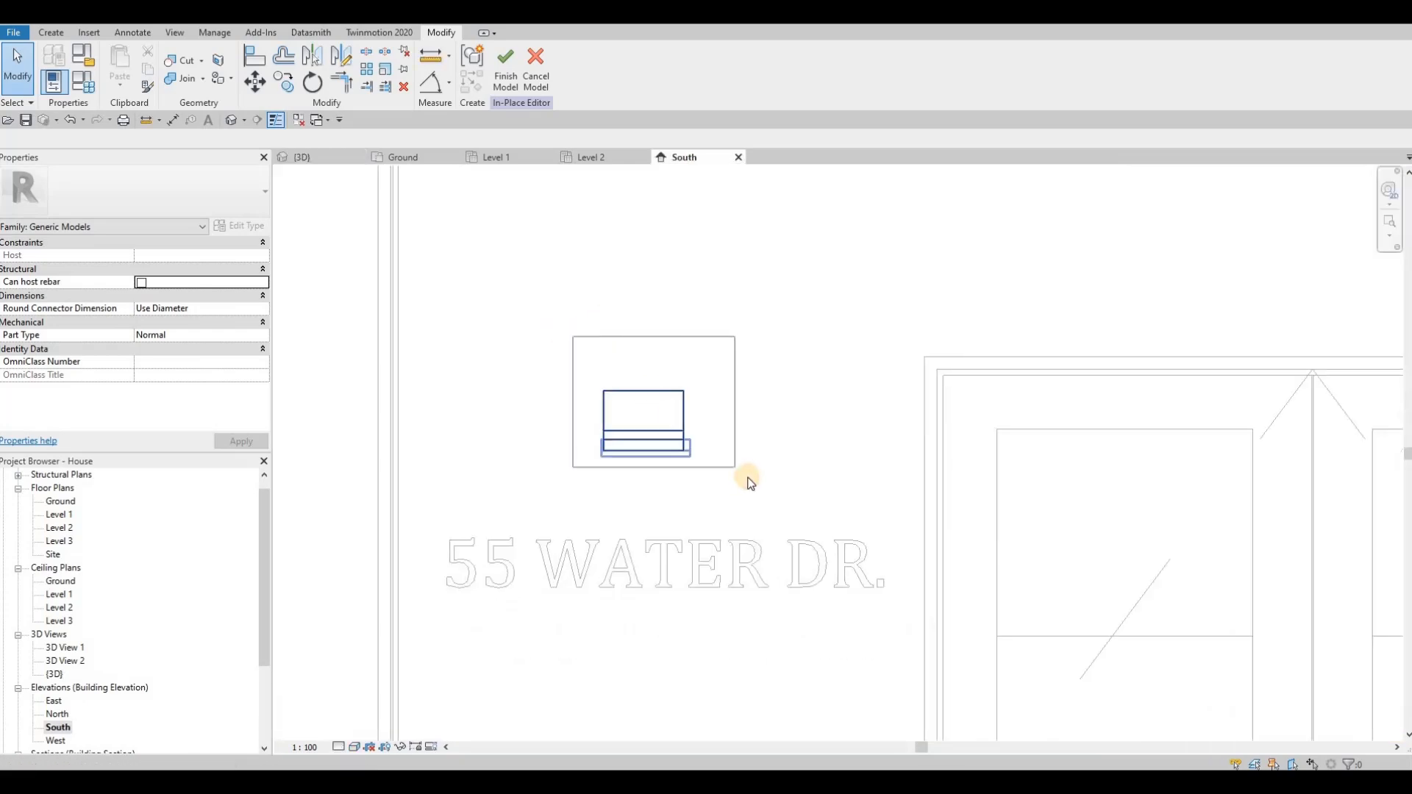
pyautogui.moveTo(748, 479); pyautogui.dragTo(744, 472)
pyautogui.press('o')
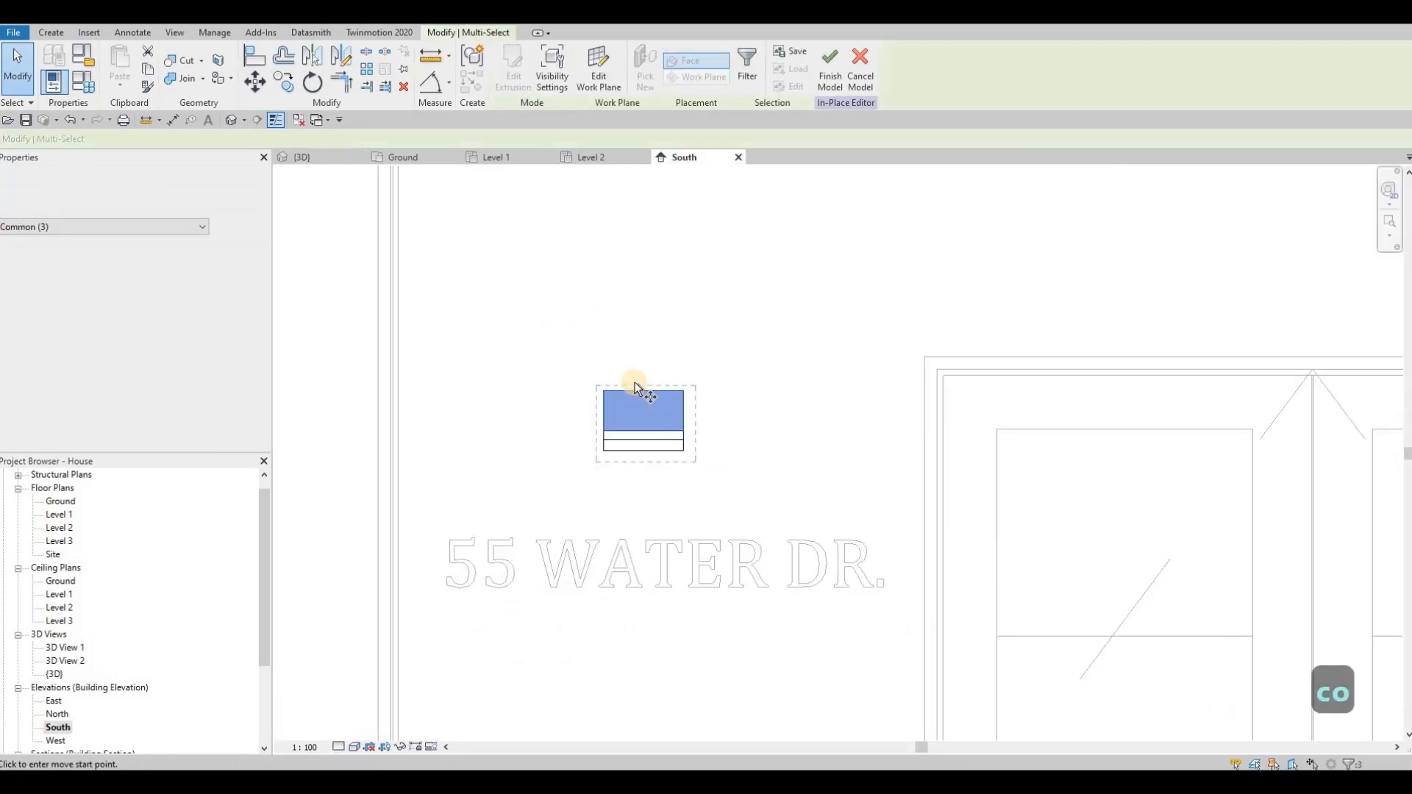
pyautogui.click(634, 381)
pyautogui.scroll(-2, 694, 382)
pyautogui.scroll(-2, 958, 380)
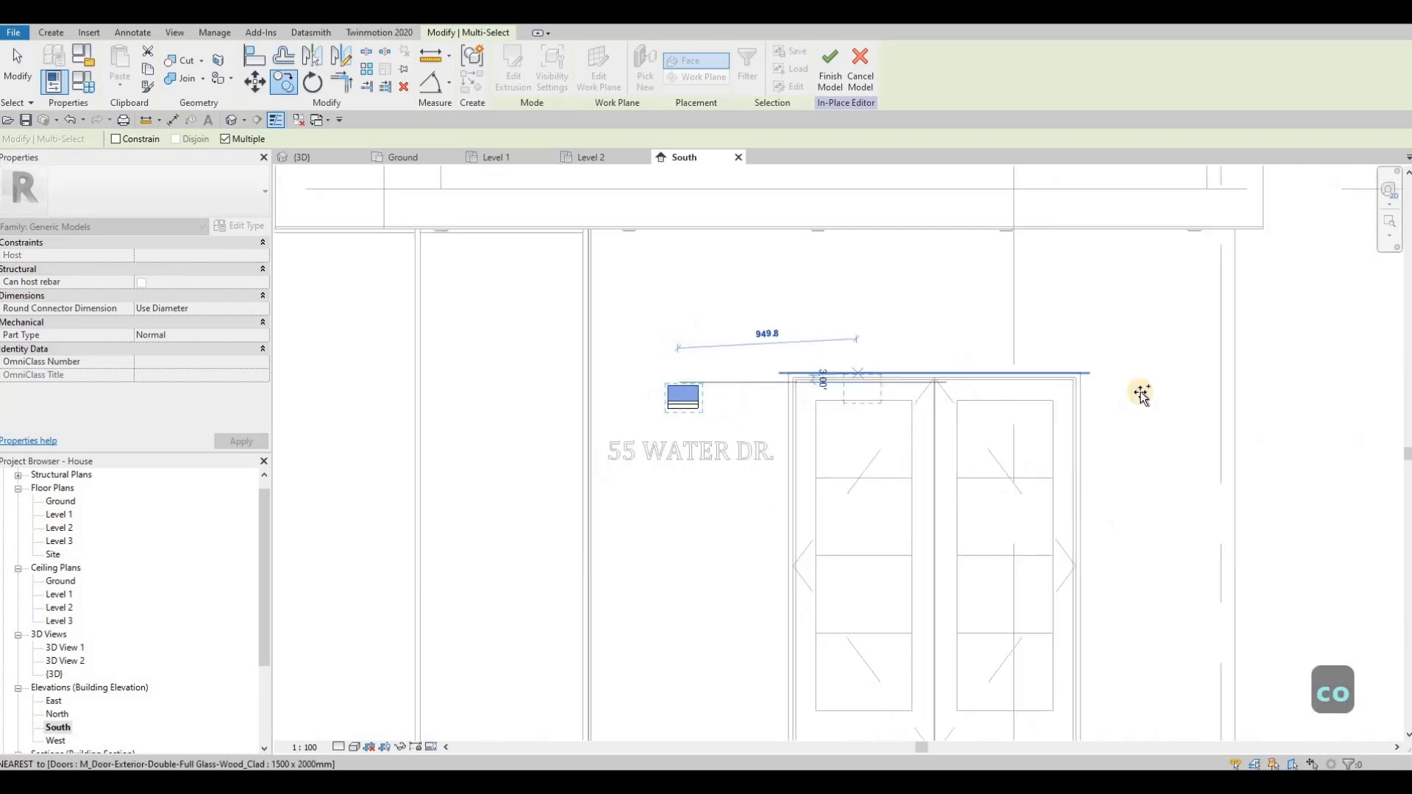
pyautogui.click(1115, 425)
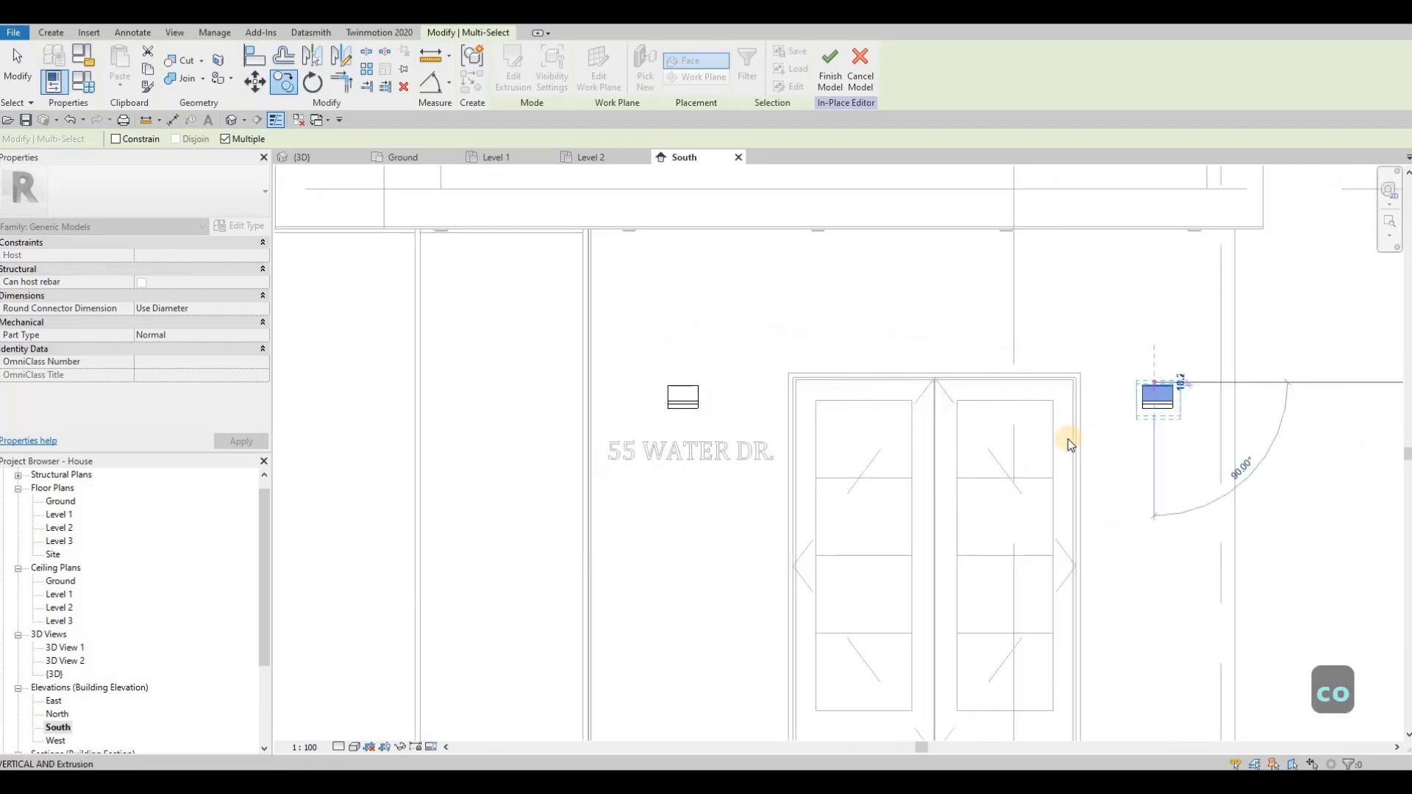
pyautogui.press('Escape')
pyautogui.press('Escape')
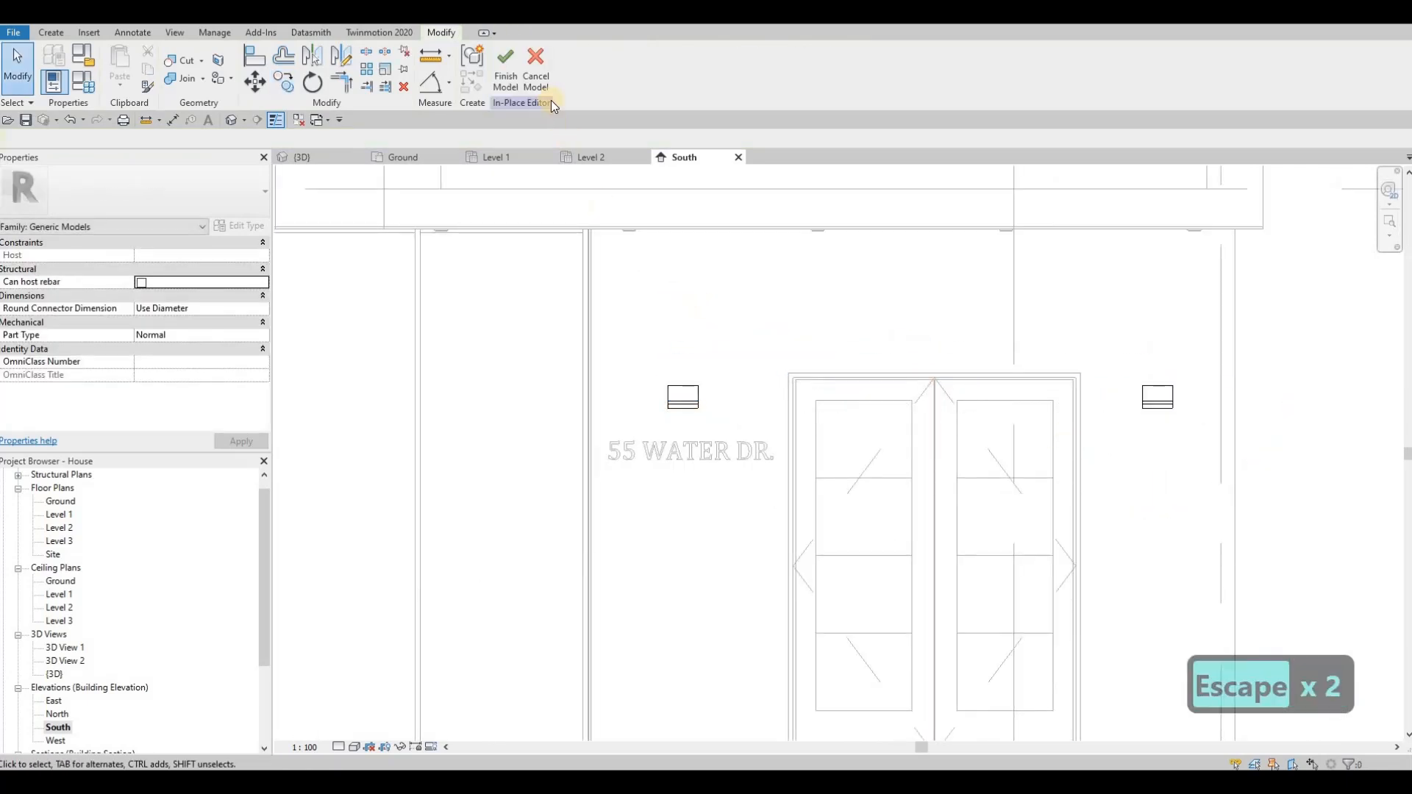
pyautogui.click(506, 77)
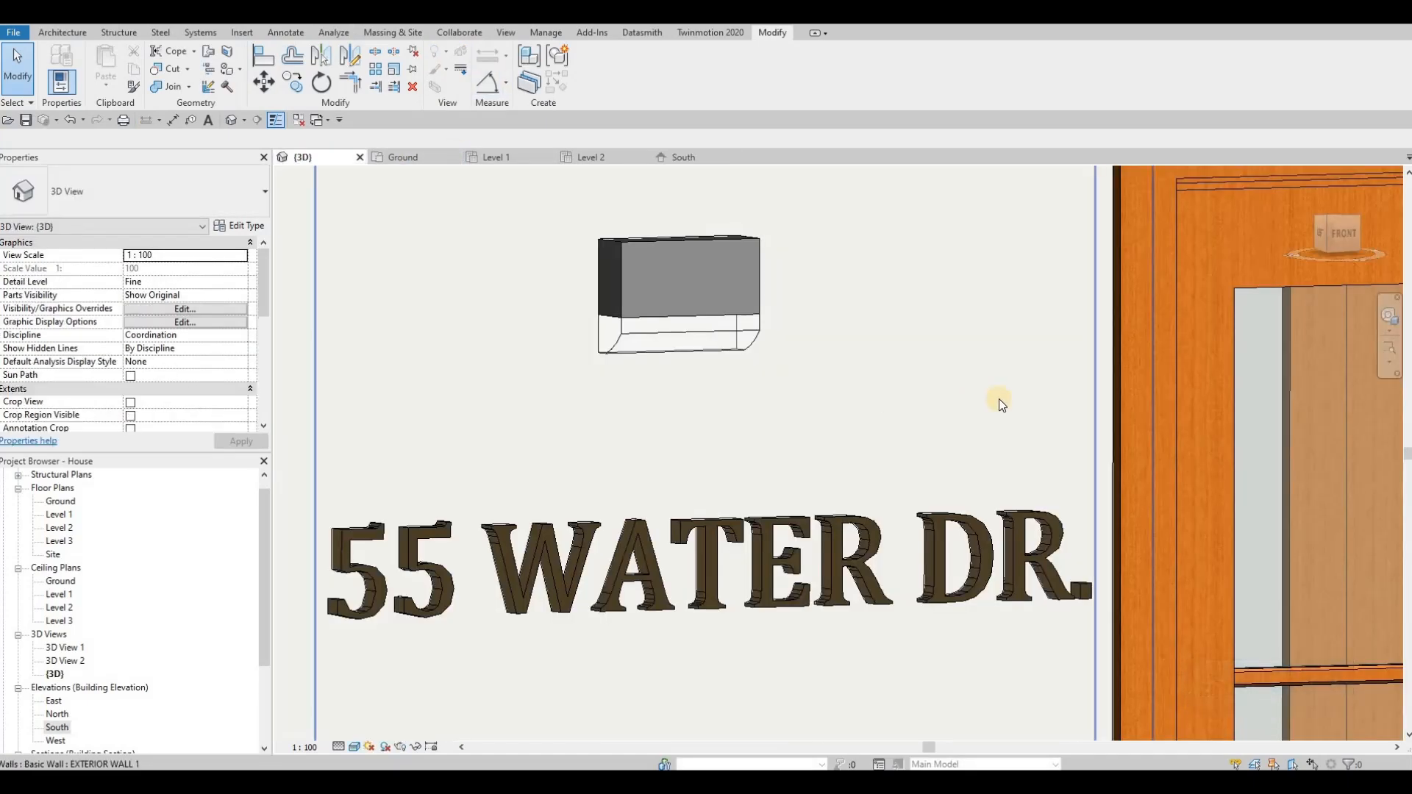
# Step: Examine both wall lights and the house number around the entrance door in the 3D view
pyautogui.scroll(-2, 846, 378)
pyautogui.moveTo(923, 388); pyautogui.dragTo(527, 350, button='middle')
pyautogui.moveTo(1050, 346); pyautogui.dragTo(541, 351, button='middle')
pyautogui.scroll(2, 1153, 318)
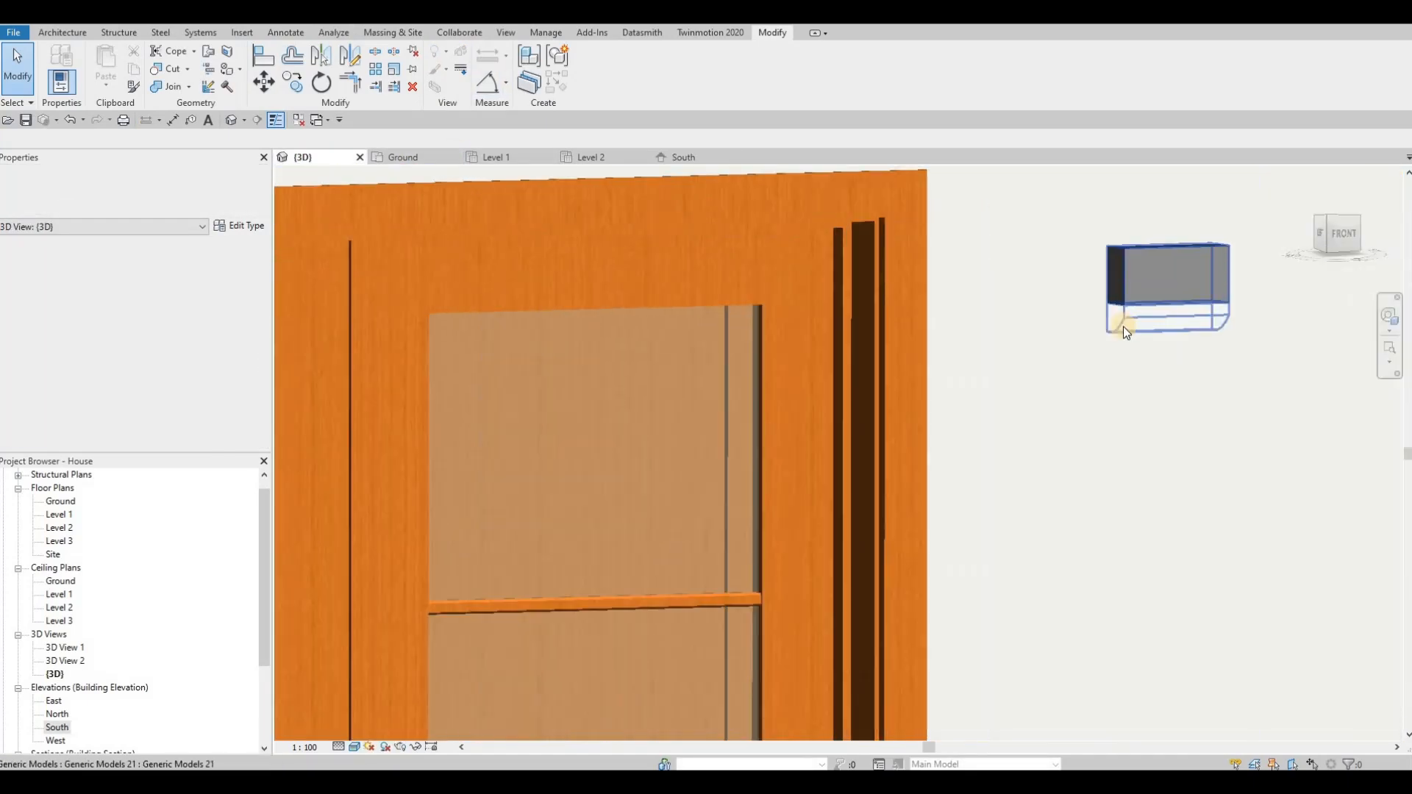
pyautogui.click(1123, 327)
pyautogui.scroll(1, 1122, 326)
pyautogui.press('Escape')
pyautogui.scroll(-4, 1097, 337)
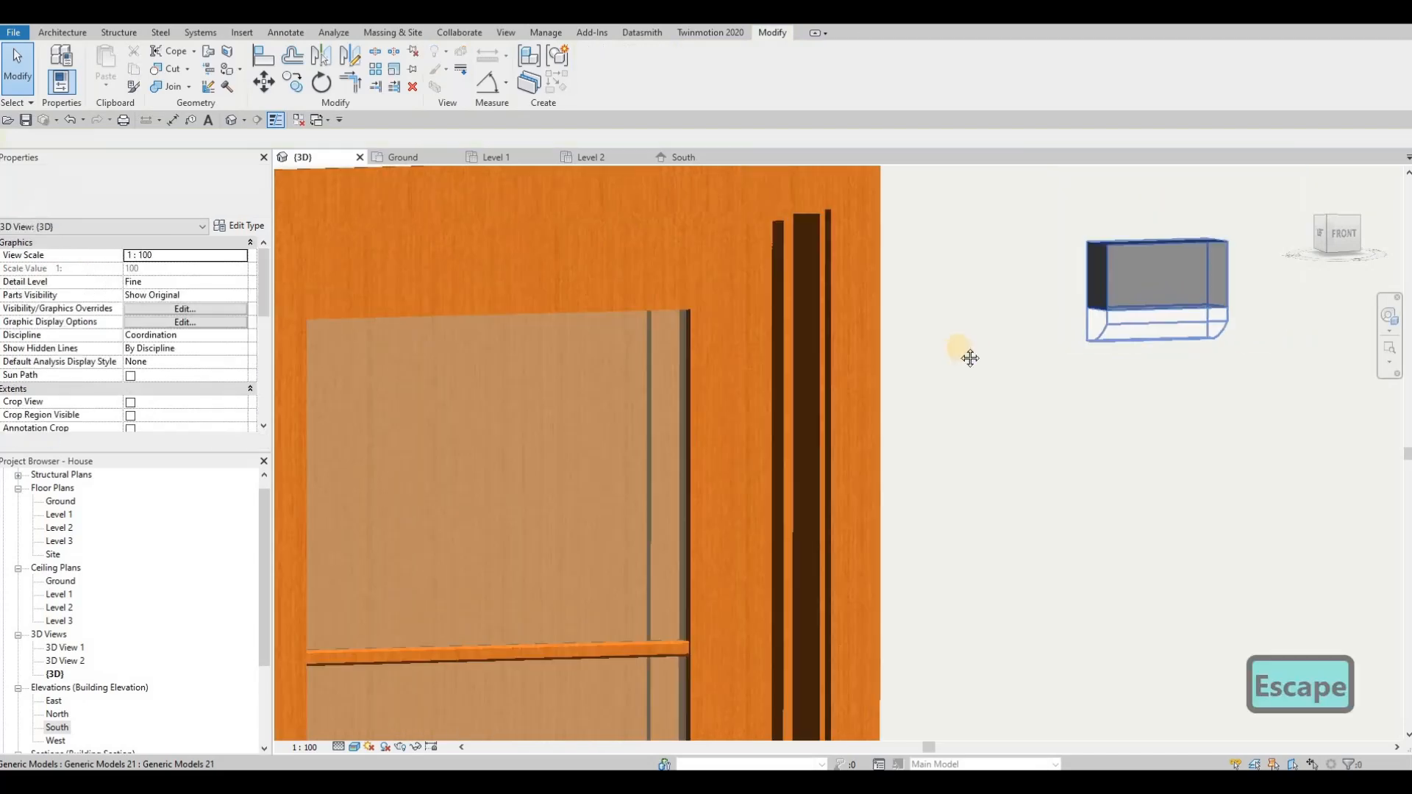
pyautogui.press('Escape')
pyautogui.moveTo(548, 353); pyautogui.dragTo(920, 362, button='middle')
pyautogui.scroll(-4, 818, 405)
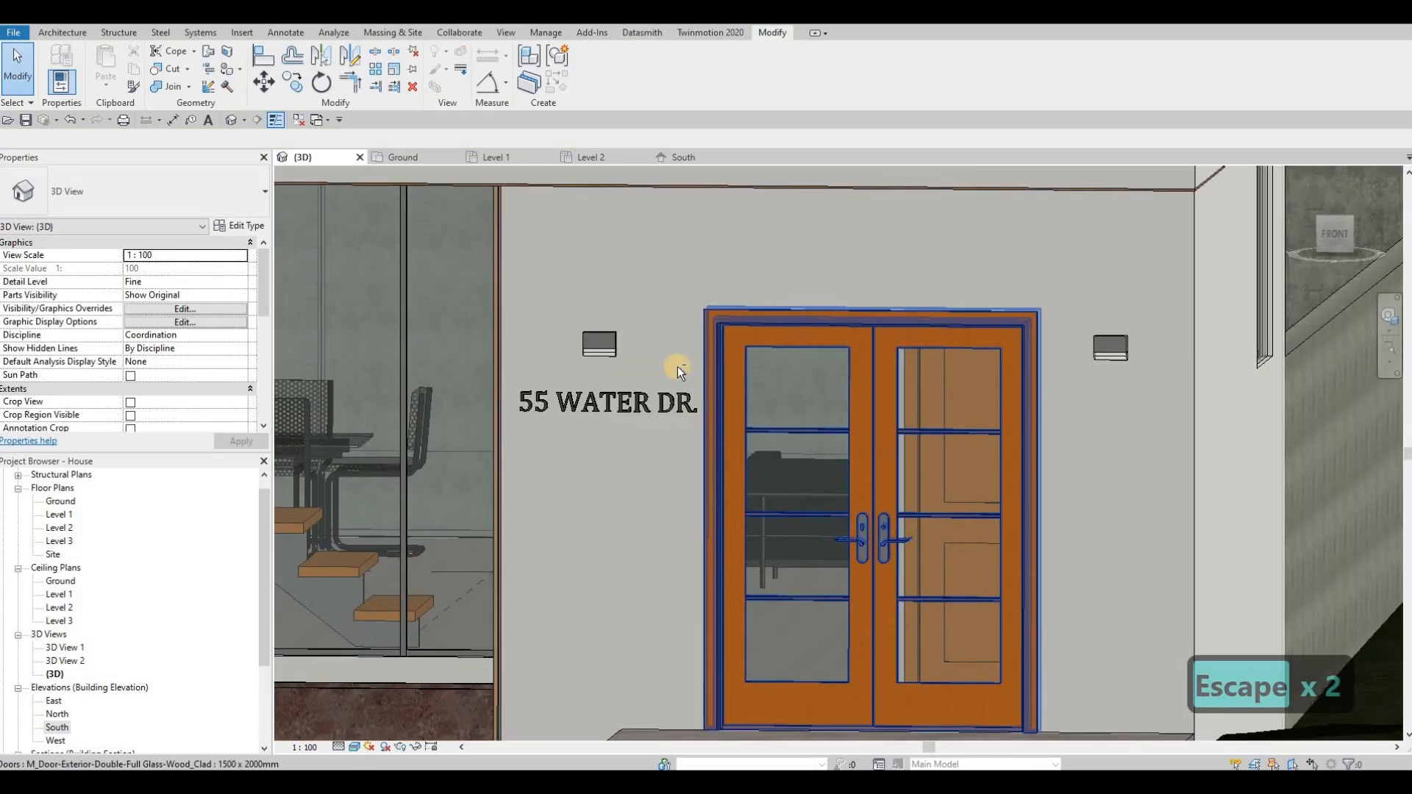
pyautogui.moveTo(677, 366); pyautogui.dragTo(701, 357, button='middle')
pyautogui.keyDown('shift'); pyautogui.moveTo(587, 350); pyautogui.dragTo(645, 357, button='middle'); pyautogui.keyUp('shift')
pyautogui.scroll(-4, 637, 357)
pyautogui.scroll(2, 666, 341)
pyautogui.scroll(-5, 721, 369)
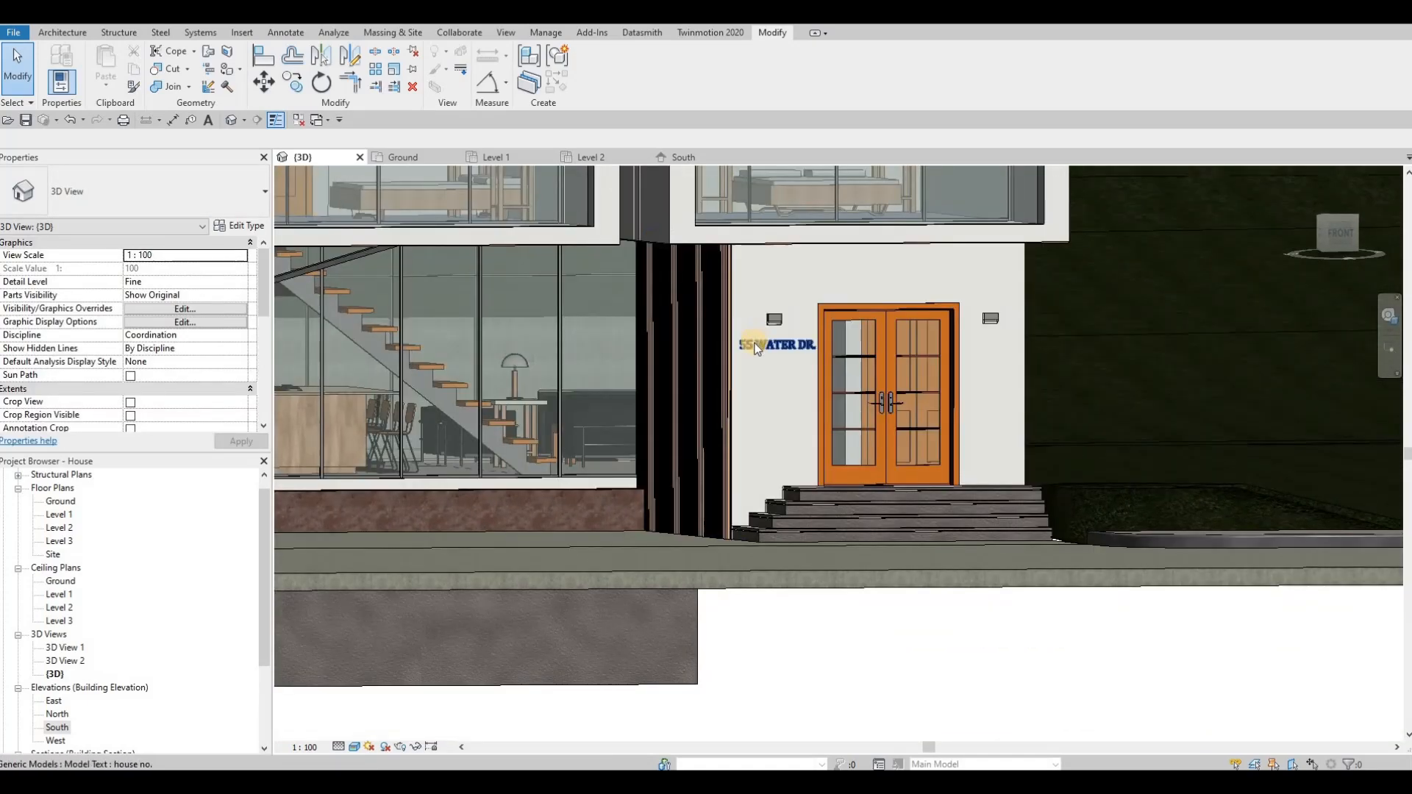
# Step: Examine the overhang's pot lights, the slatted wood wall and the whole house with its driveway and road in 3D
pyautogui.scroll(3, 769, 348)
pyautogui.scroll(-2, 775, 348)
pyautogui.scroll(-2, 827, 355)
pyautogui.moveTo(824, 372); pyautogui.dragTo(862, 372, button='middle')
pyautogui.scroll(-2, 853, 375)
pyautogui.keyDown('shift'); pyautogui.moveTo(762, 410); pyautogui.dragTo(707, 284, button='middle'); pyautogui.keyUp('shift')
pyautogui.scroll(2, 863, 276)
pyautogui.scroll(2, 1133, 280)
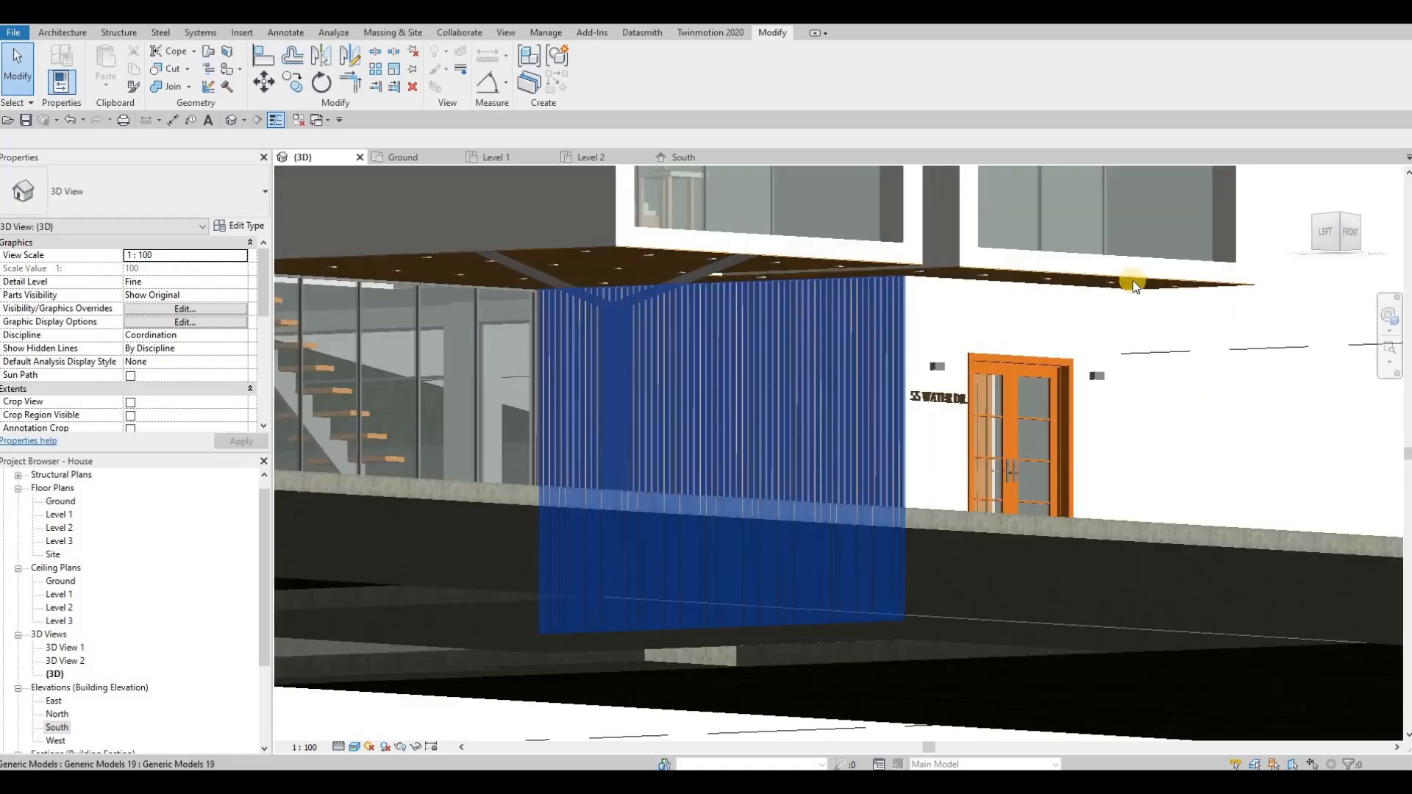
pyautogui.scroll(2, 1156, 264)
pyautogui.scroll(2, 1177, 261)
pyautogui.press('Escape')
pyautogui.press('Escape')
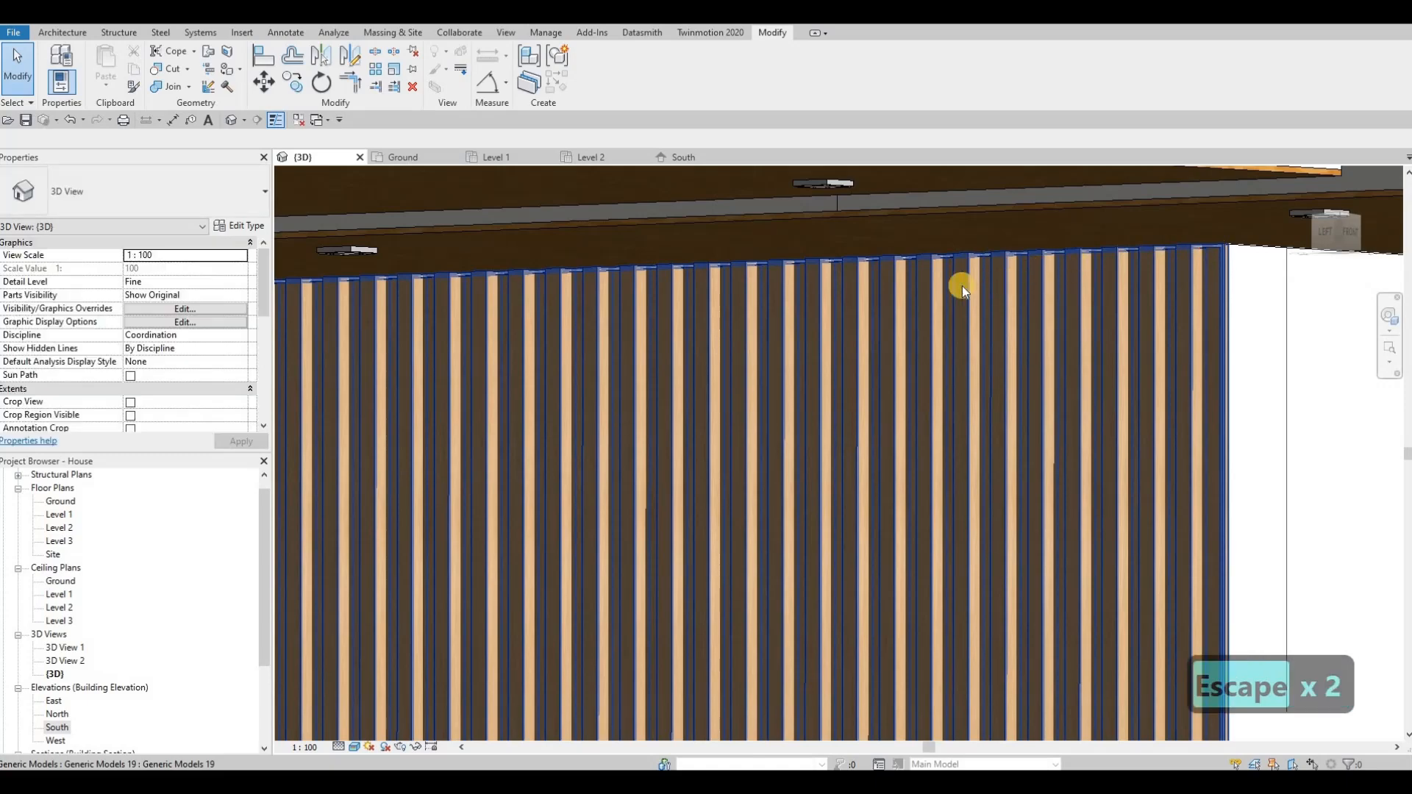
pyautogui.scroll(2, 967, 309)
pyautogui.scroll(-5, 975, 337)
pyautogui.keyDown('shift'); pyautogui.moveTo(833, 373); pyautogui.dragTo(833, 455, button='middle'); pyautogui.keyUp('shift')
pyautogui.scroll(-3, 845, 337)
pyautogui.scroll(-3, 842, 370)
pyautogui.scroll(-1, 858, 438)
pyautogui.scroll(-3, 812, 542)
pyautogui.scroll(-2, 882, 531)
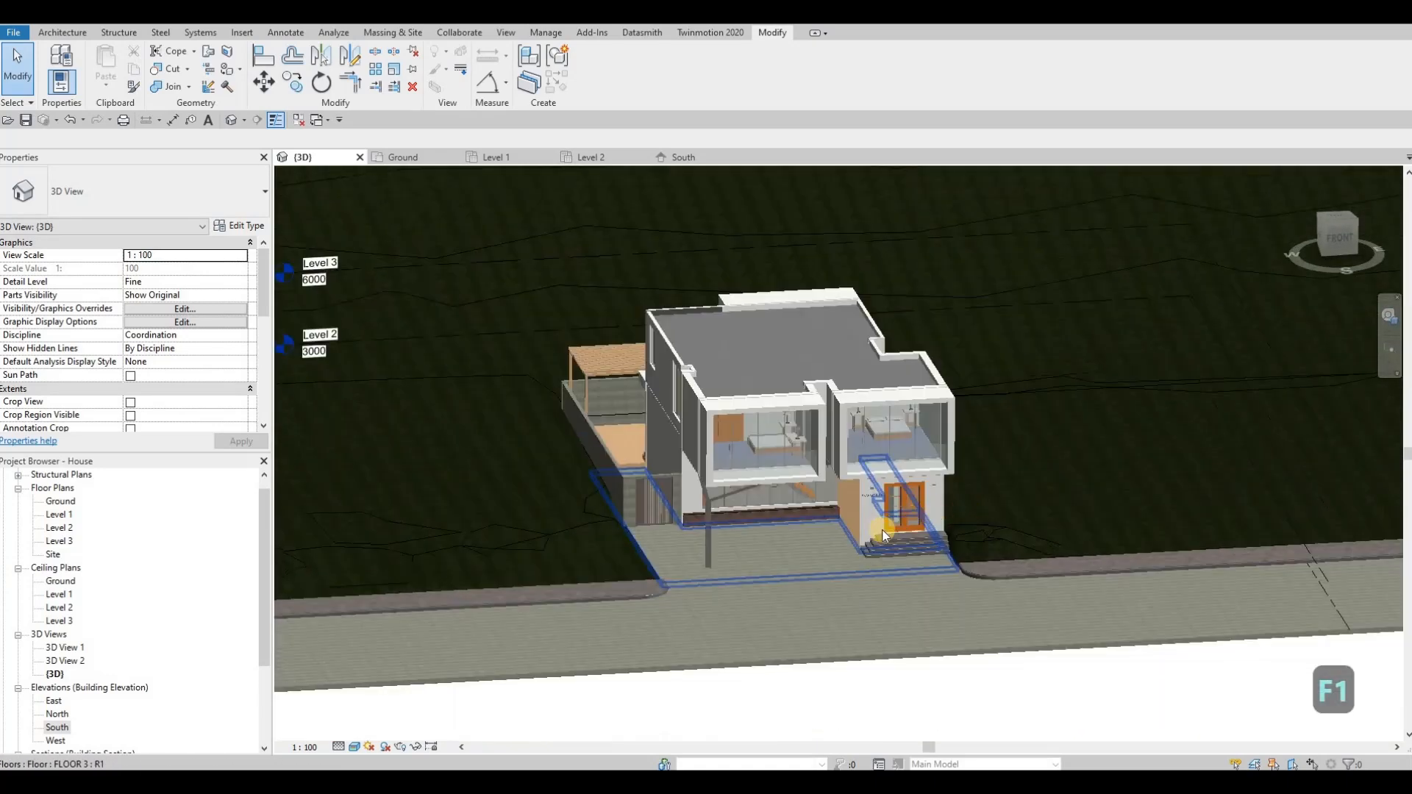
pyautogui.scroll(-2, 897, 544)
pyautogui.moveTo(919, 647); pyautogui.dragTo(787, 536, button='middle')
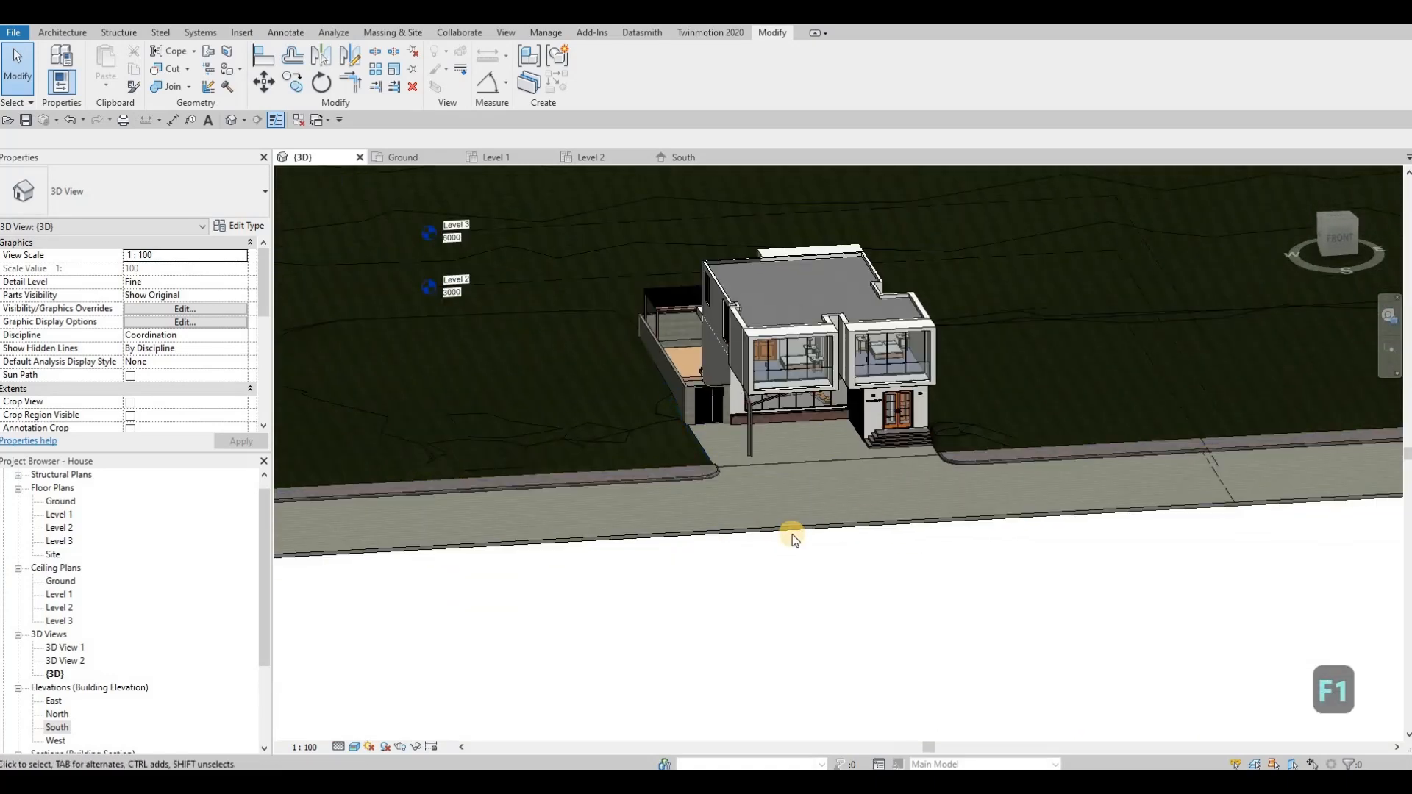
# Step: Open the Ground floor plan with the whole site and road in view
pyautogui.doubleClick(62, 501)
pyautogui.scroll(3, 514, 457)
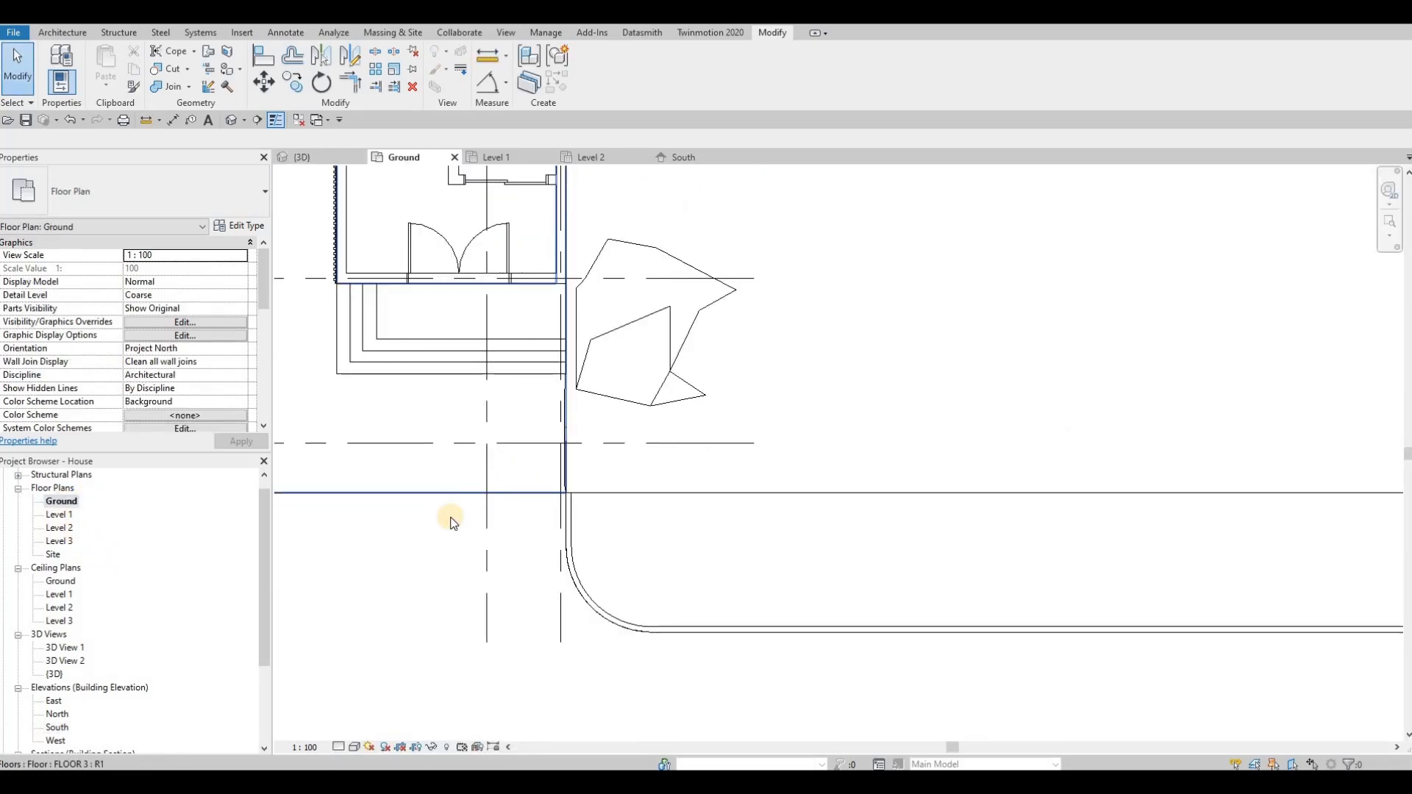
pyautogui.scroll(-6, 631, 425)
pyautogui.press('Escape')
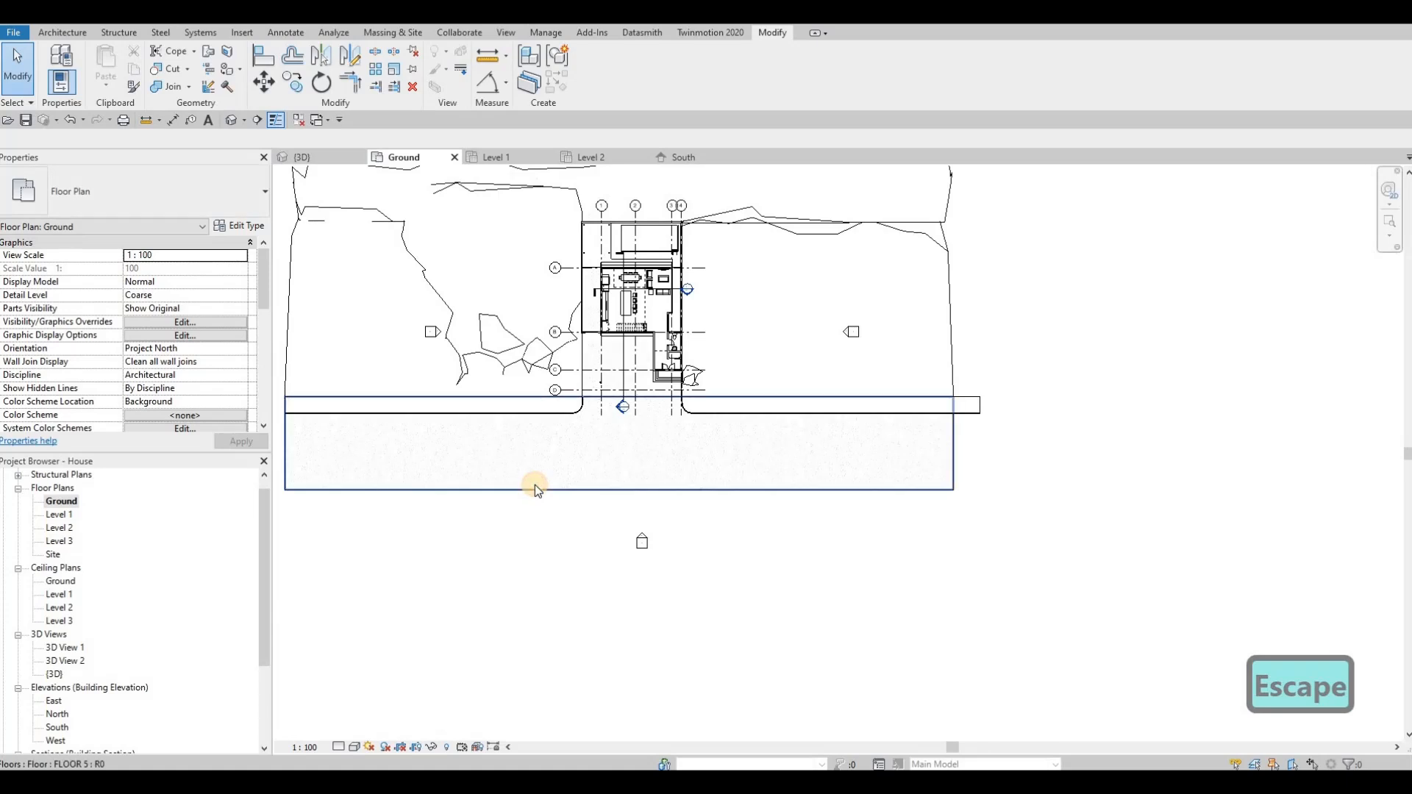
pyautogui.click(535, 484)
pyautogui.press('c')
pyautogui.press('c')
pyautogui.press('s')
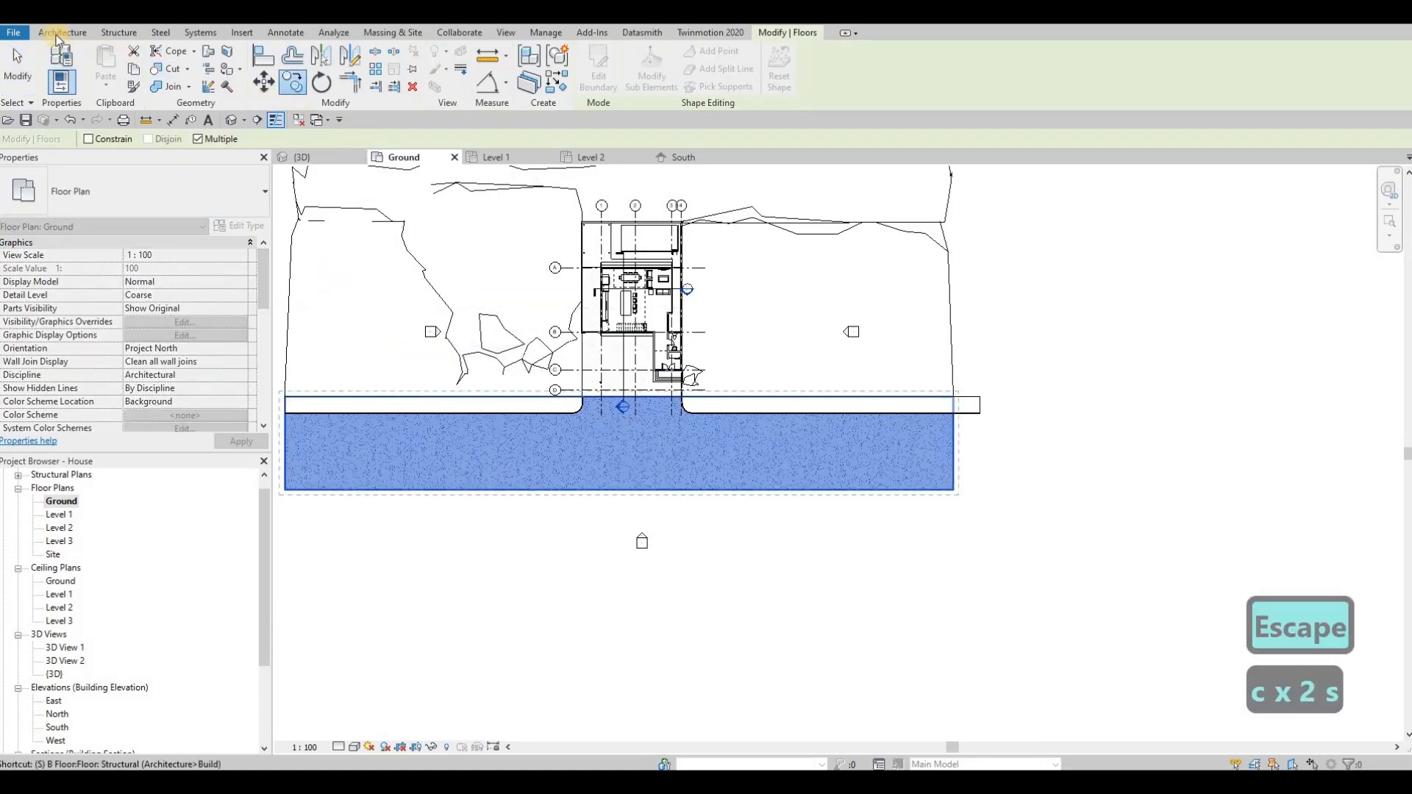
pyautogui.press('Escape')
pyautogui.press('Escape')
pyautogui.press('Escape')
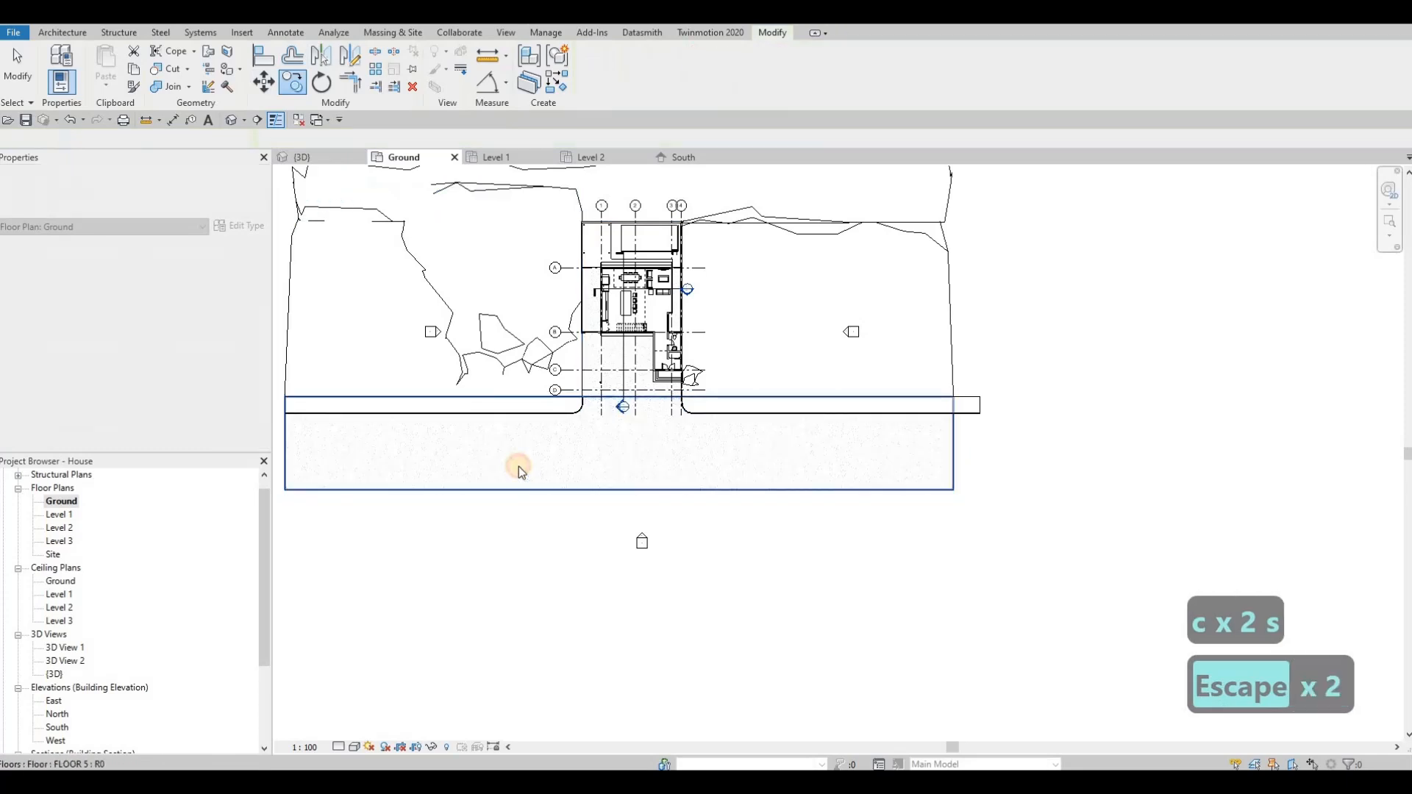
# Step: Create a floor similar to the road, sketching an 81000 by 21000 mm rectangle along the road's outer edge
pyautogui.click(519, 466)
pyautogui.press('c')
pyautogui.press('s')
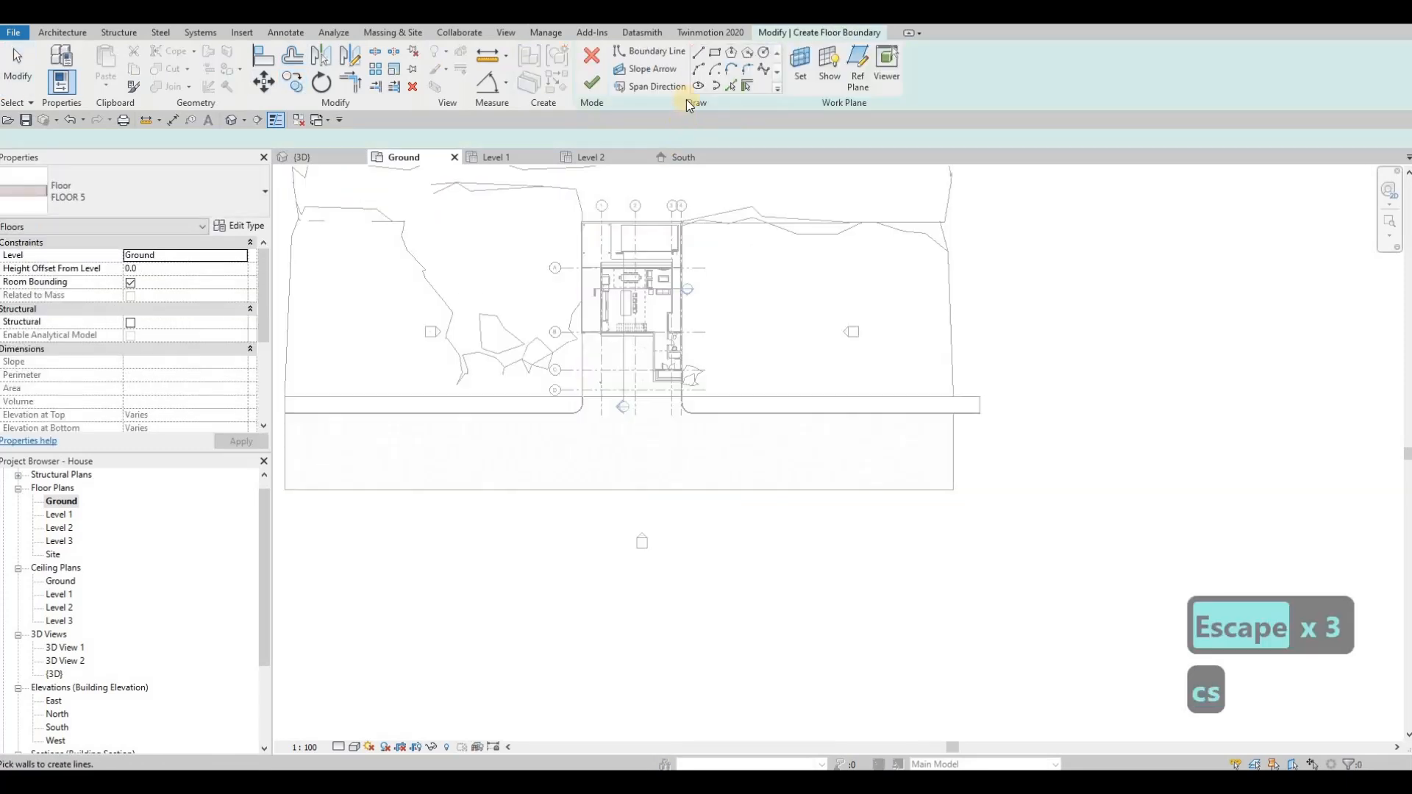
pyautogui.click(286, 489)
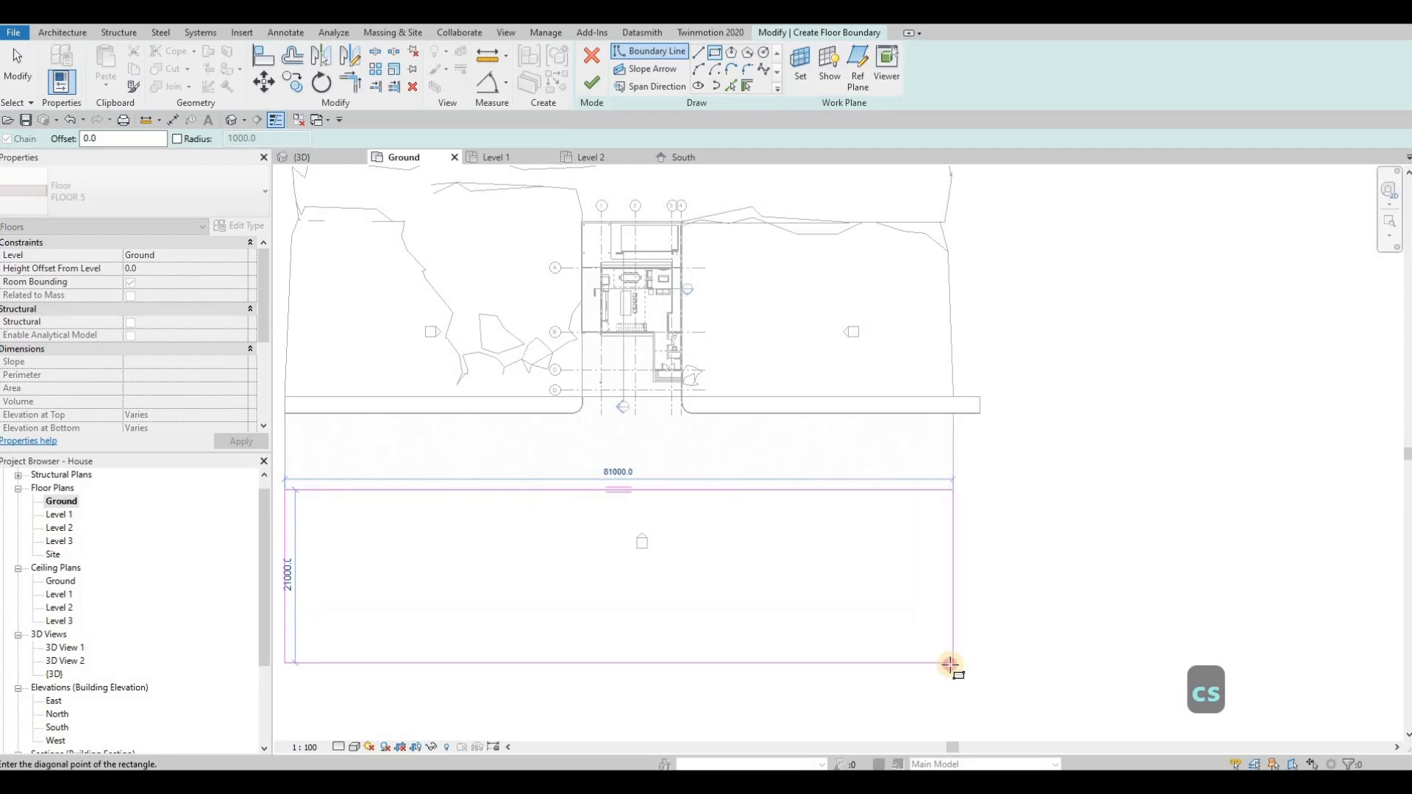
pyautogui.press('Escape')
pyautogui.press('Escape')
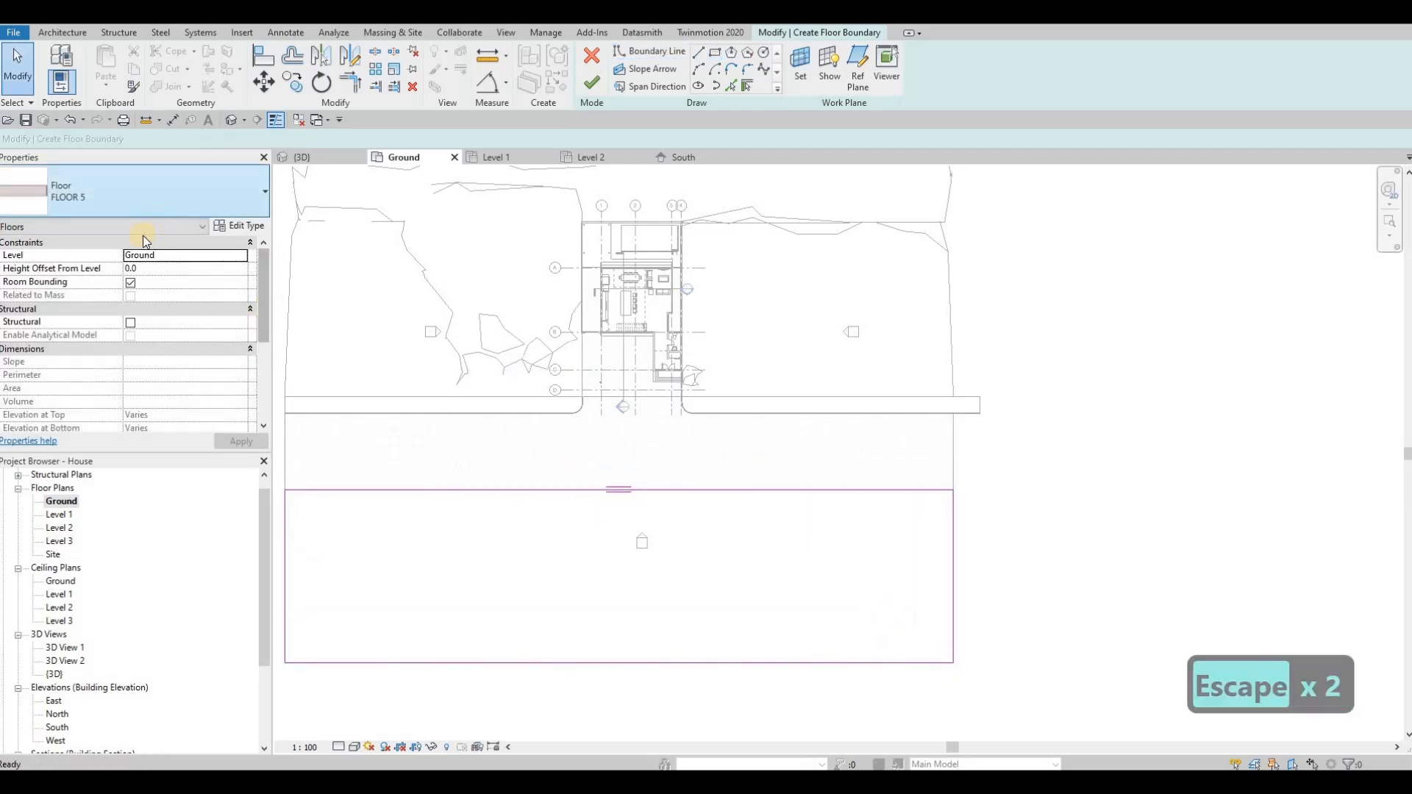
# Step: Set the sketched floor's type to FLOOR 3 and finish its boundary
pyautogui.click(139, 192)
pyautogui.click(88, 351)
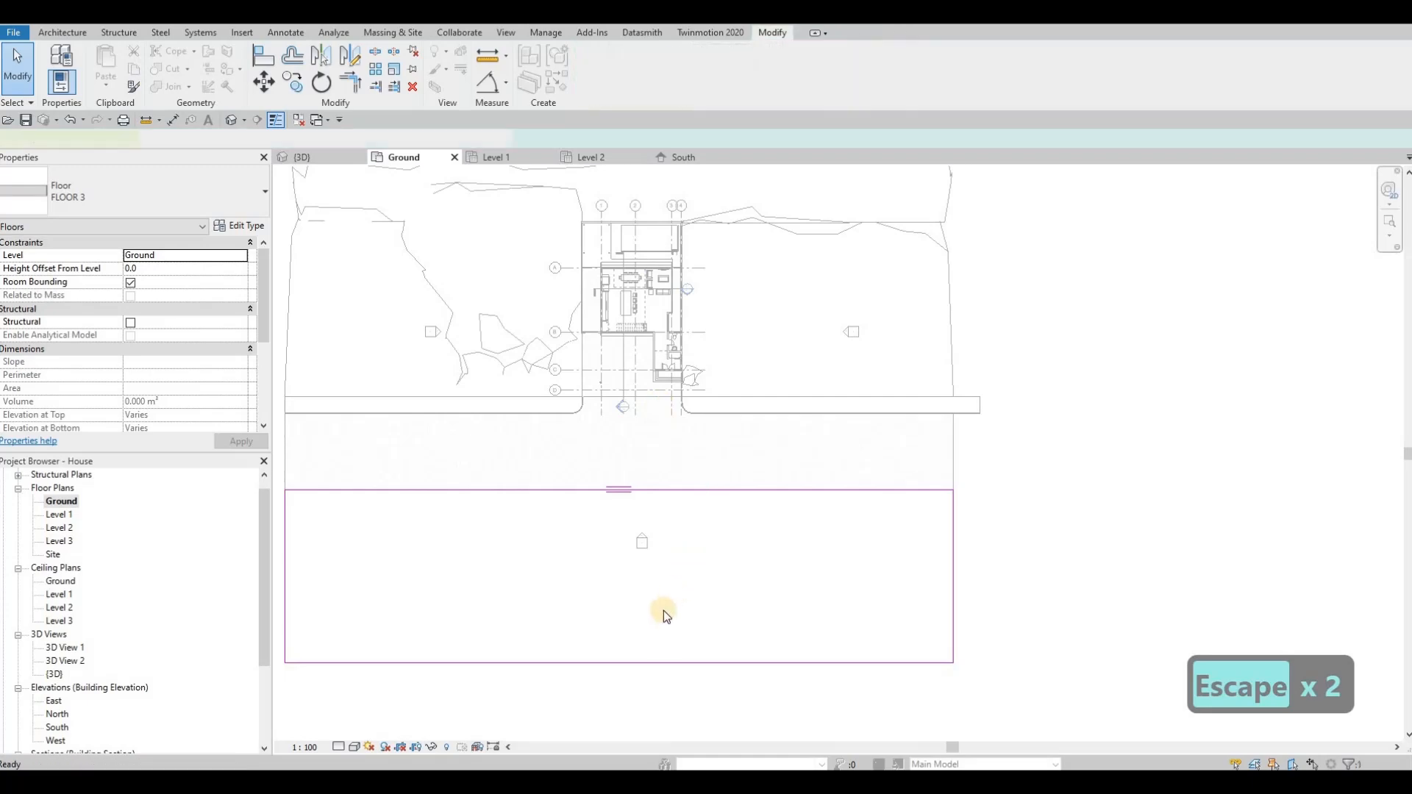
pyautogui.press('Escape')
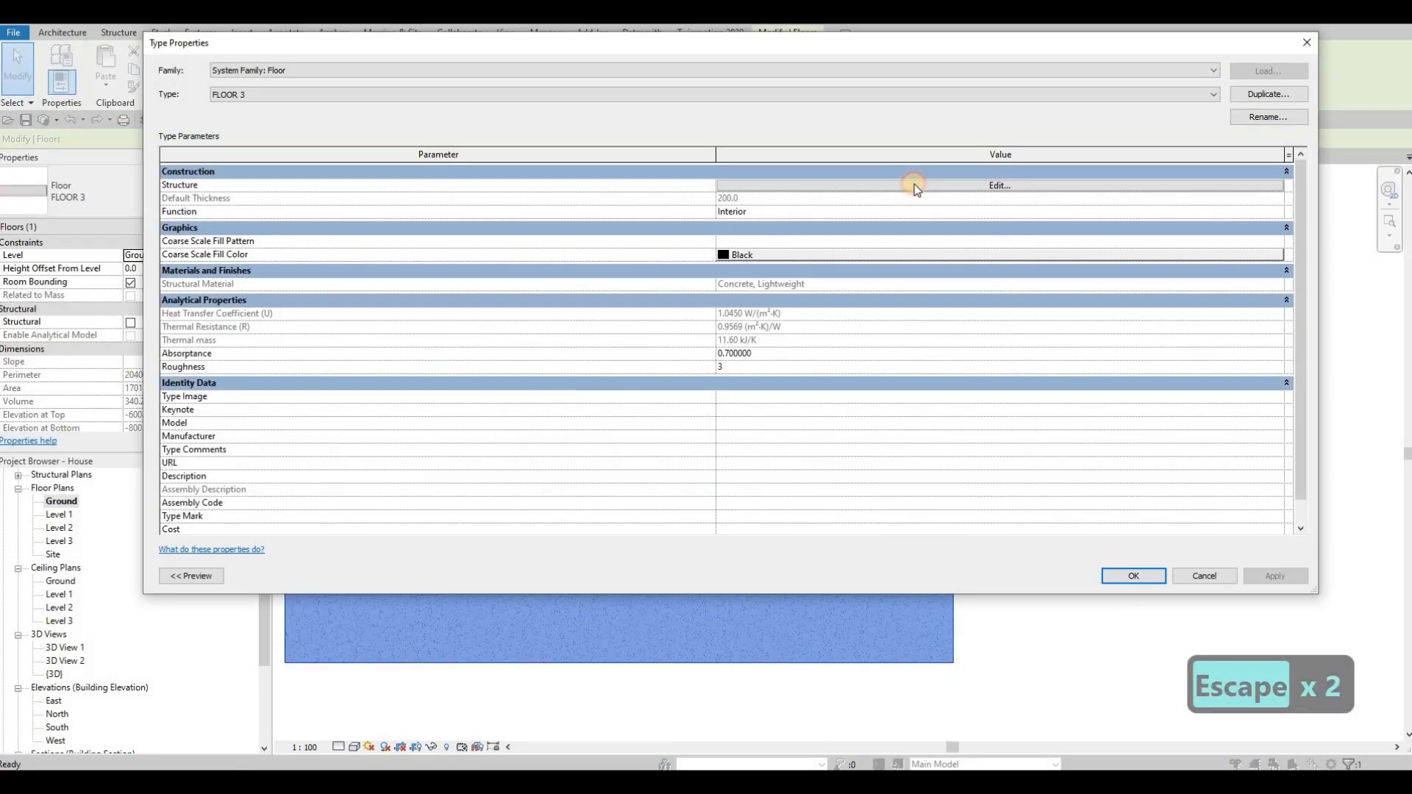
# Step: Check the floor type's structure, change the new floor to the grass type FLOOR 4 and examine it in the 3D view
pyautogui.click(912, 183)
pyautogui.press('Escape')
pyautogui.press('Escape')
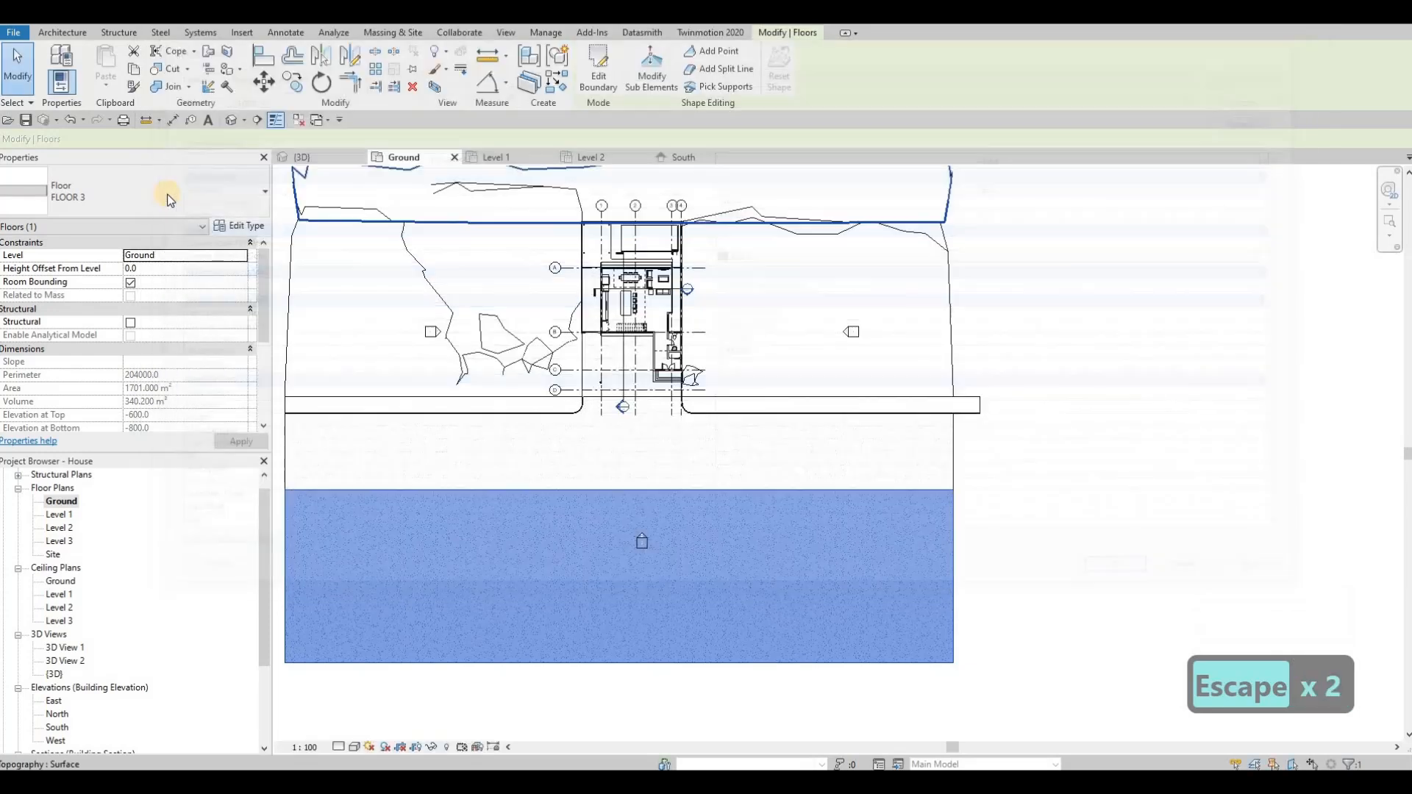
pyautogui.click(59, 380)
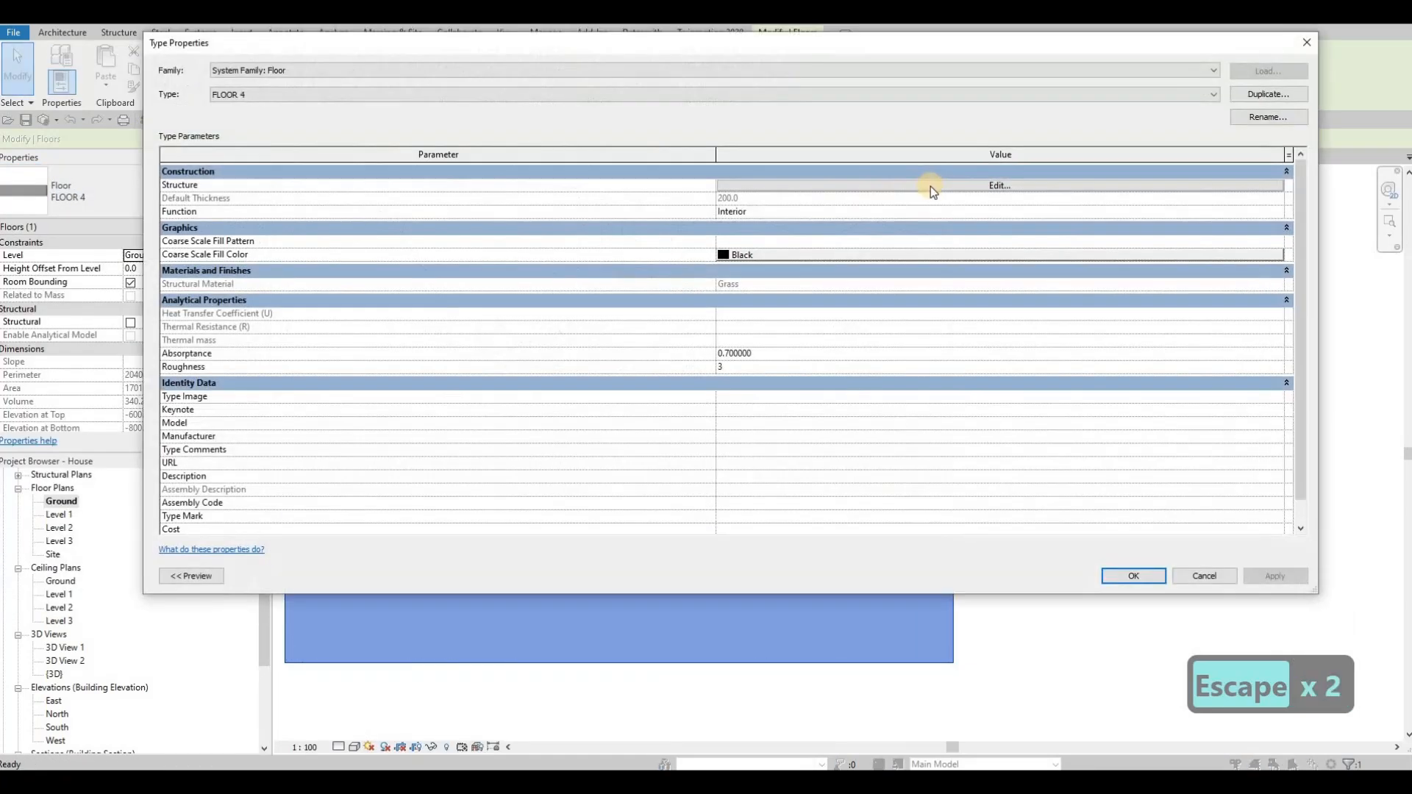
pyautogui.click(929, 187)
pyautogui.press('Escape')
pyautogui.press('Escape')
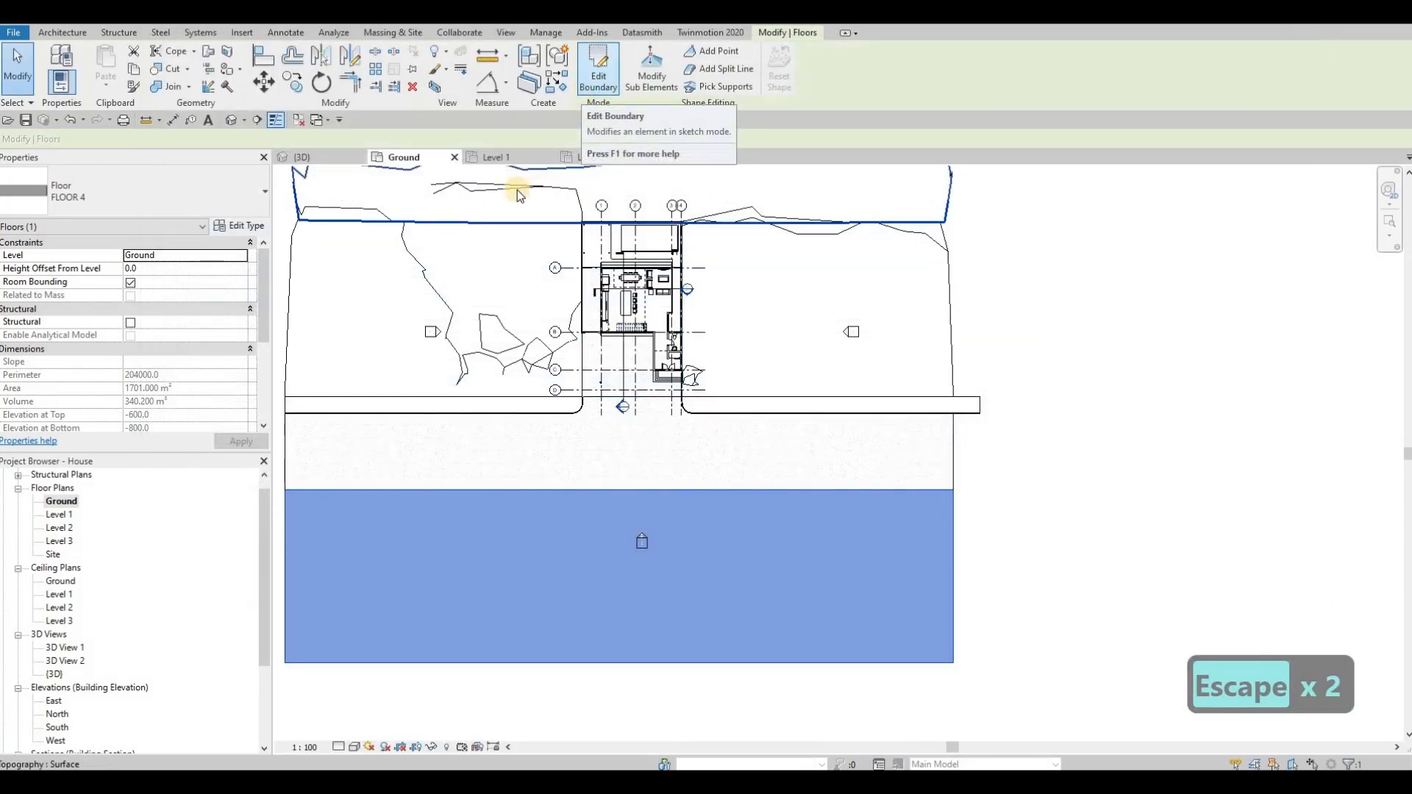
pyautogui.click(302, 157)
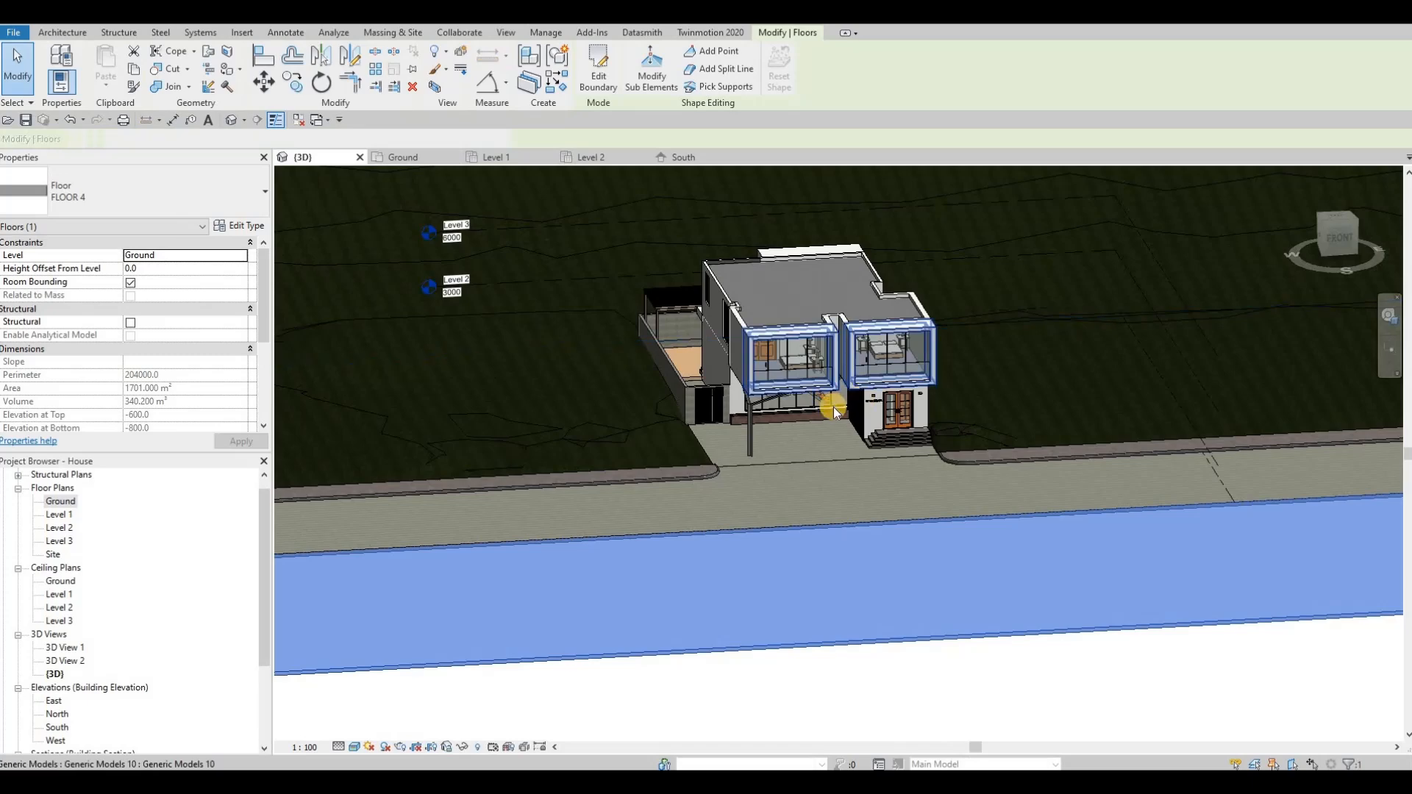
pyautogui.press('Escape')
pyautogui.press('Escape')
pyautogui.keyDown('shift'); pyautogui.moveTo(968, 407); pyautogui.dragTo(853, 476, button='middle'); pyautogui.keyUp('shift')
pyautogui.scroll(-1, 367, 470)
# Step: In the Ground plan, mirror a copy of the sidewalk across the road's centre axis, deleting the elements that cause errors
pyautogui.click(60, 503)
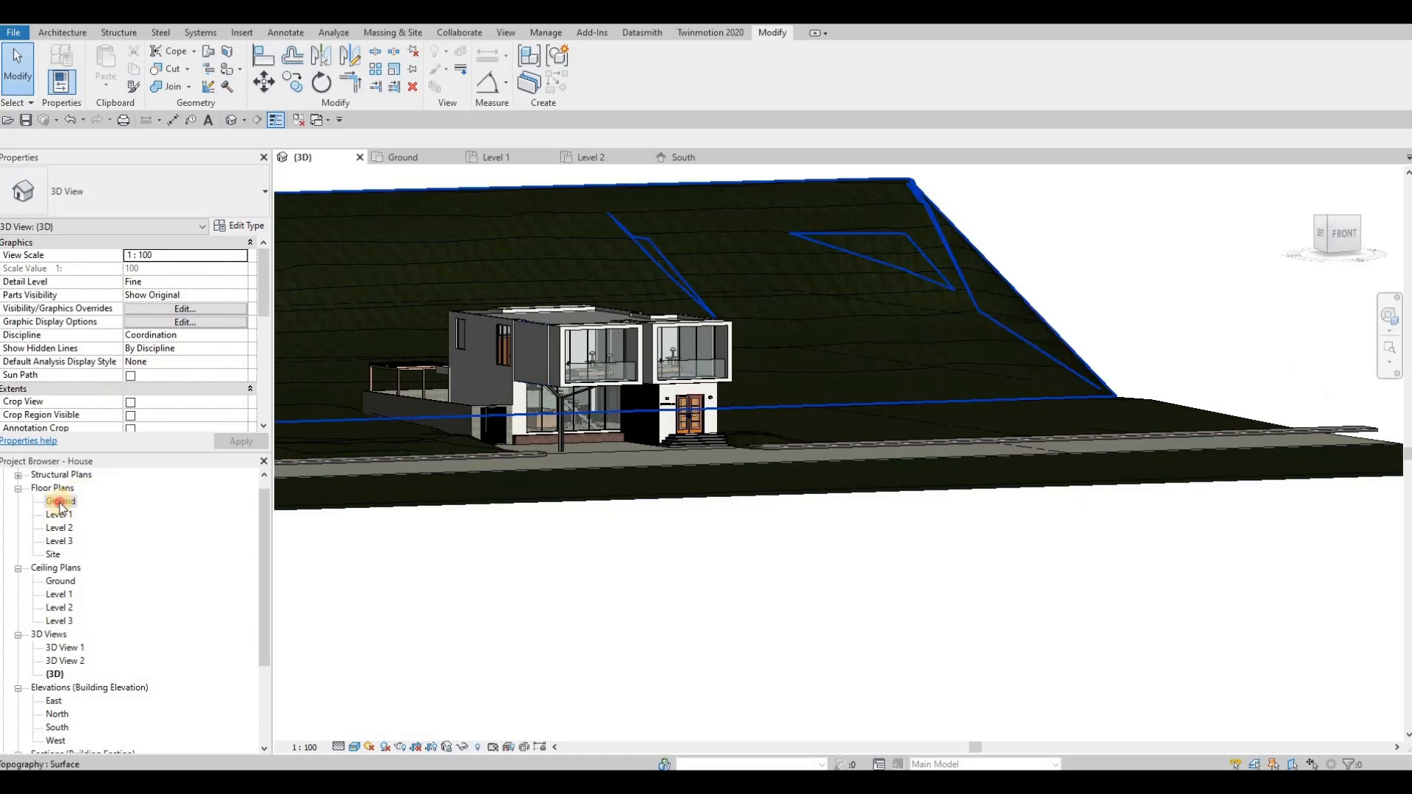
pyautogui.scroll(-2, 438, 417)
pyautogui.press('Escape')
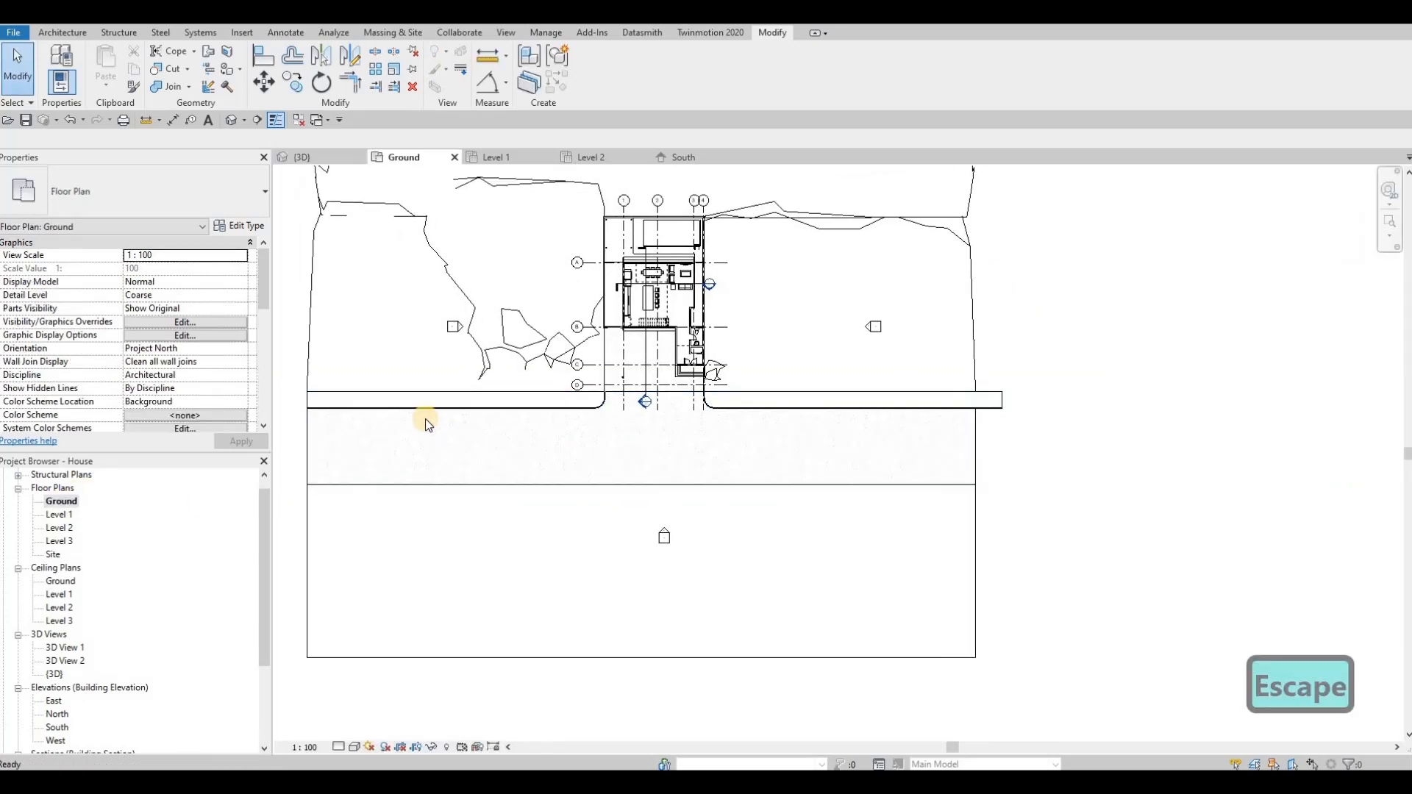
pyautogui.click(434, 419)
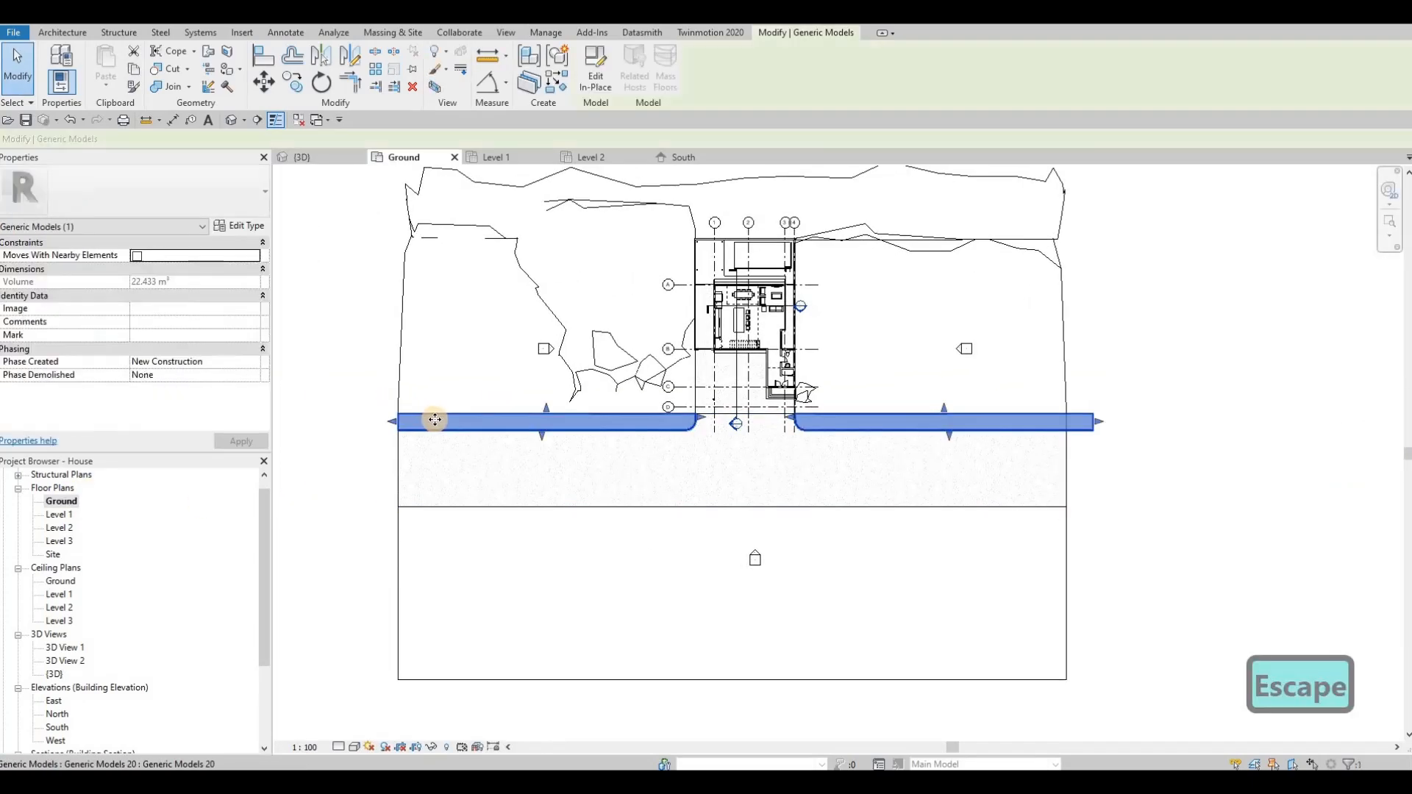
pyautogui.click(350, 58)
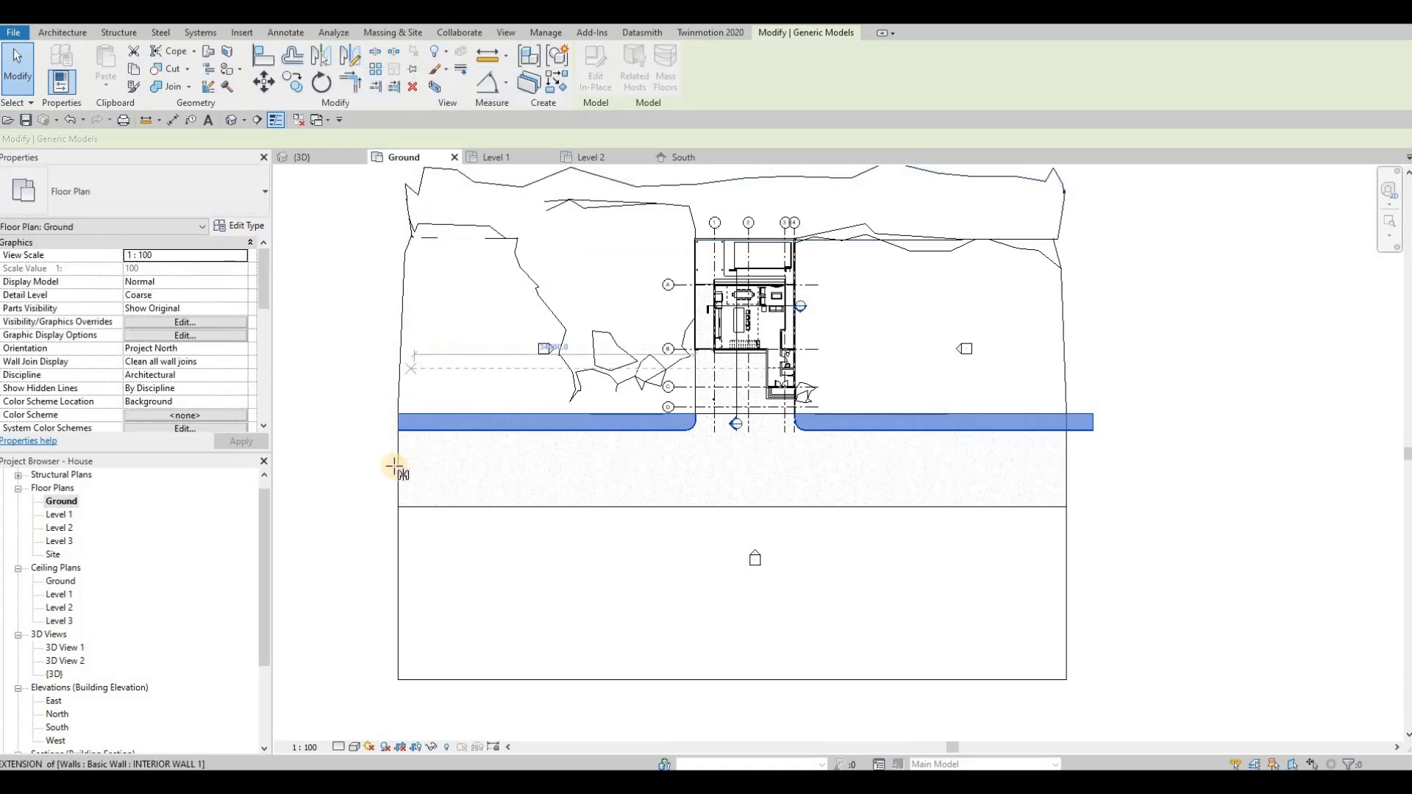
pyautogui.click(614, 463)
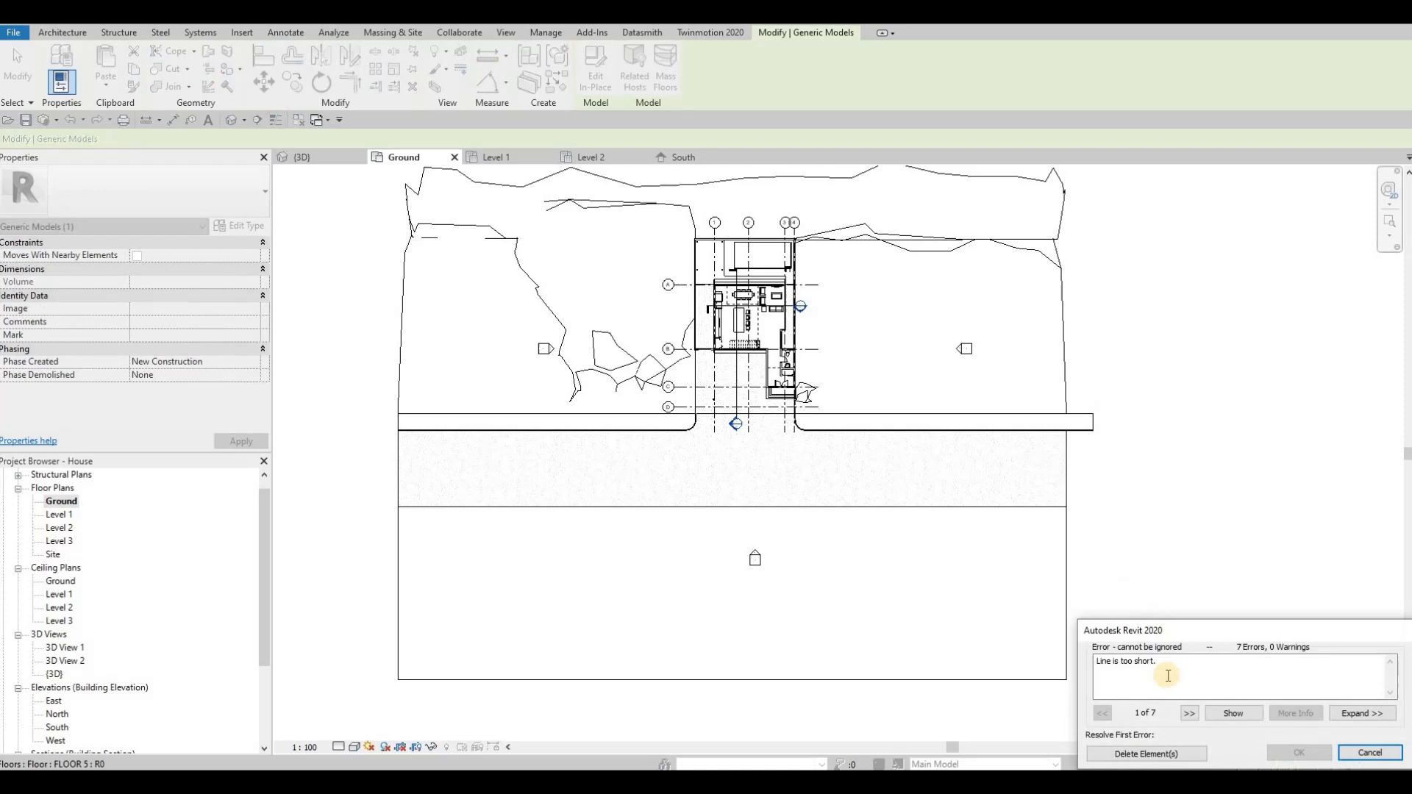
pyautogui.click(1150, 753)
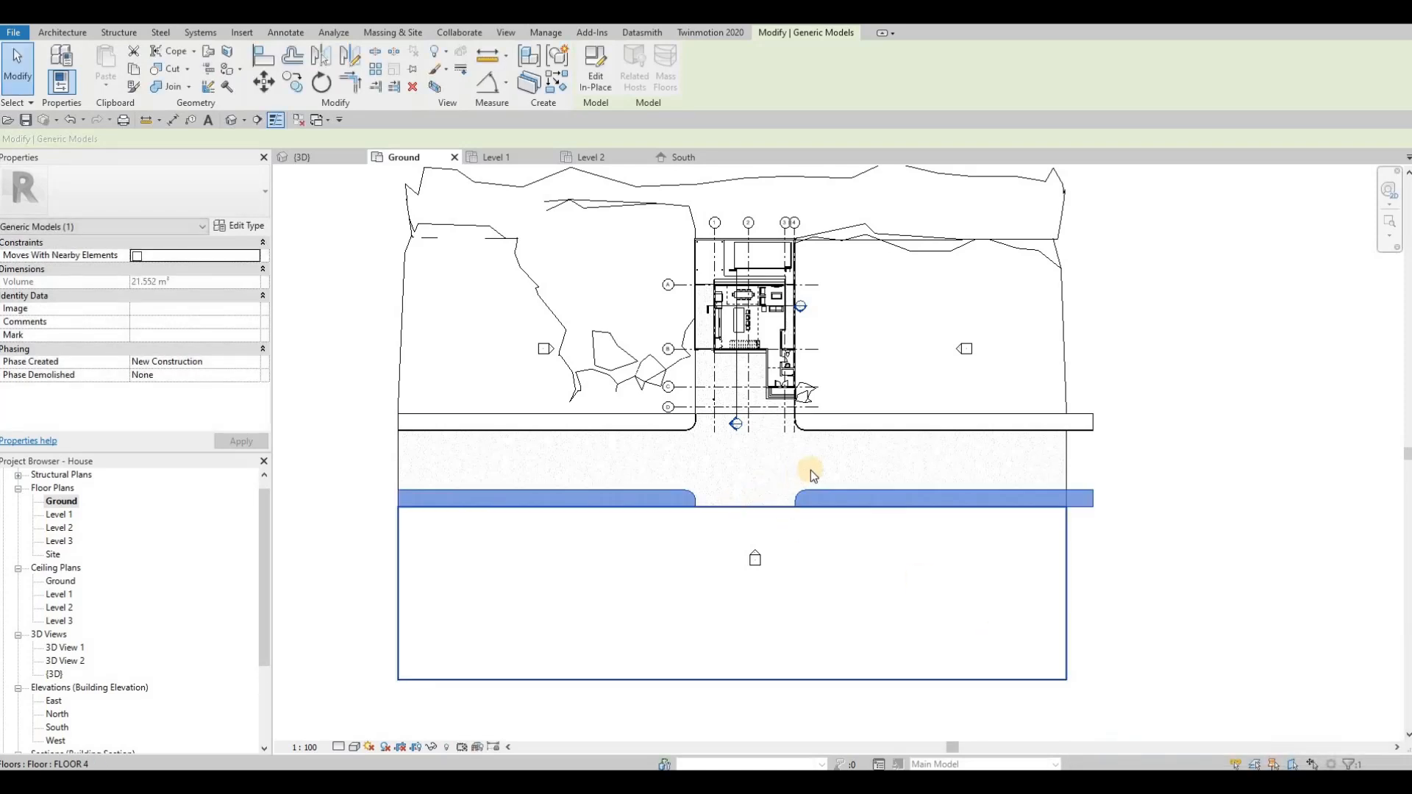
# Step: Edit the mirrored sidewalk in place and delete its extrusion east of the driveway gap
pyautogui.scroll(3, 828, 473)
pyautogui.press('Escape')
pyautogui.press('Escape')
pyautogui.click(829, 477)
pyautogui.click(596, 70)
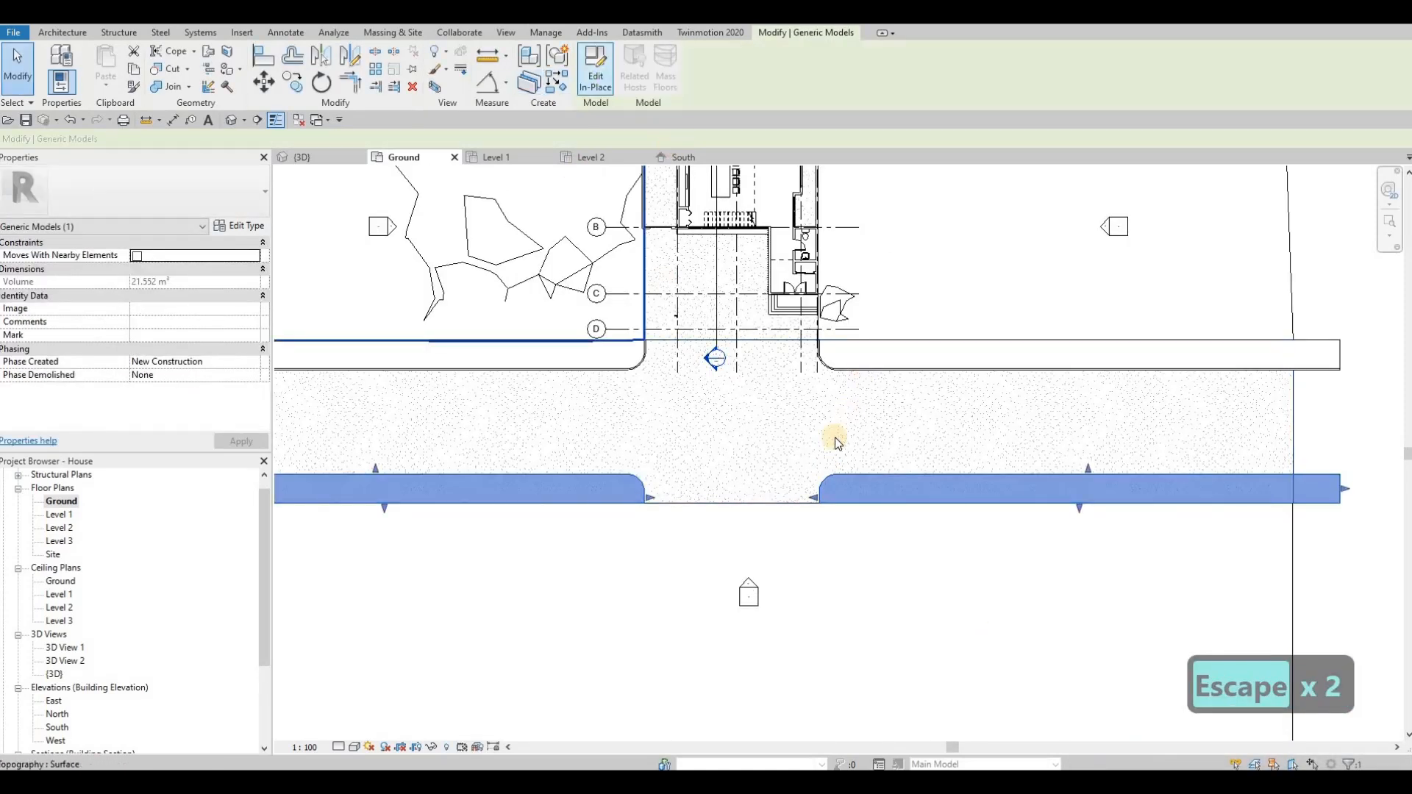
pyautogui.press('Escape')
pyautogui.click(823, 487)
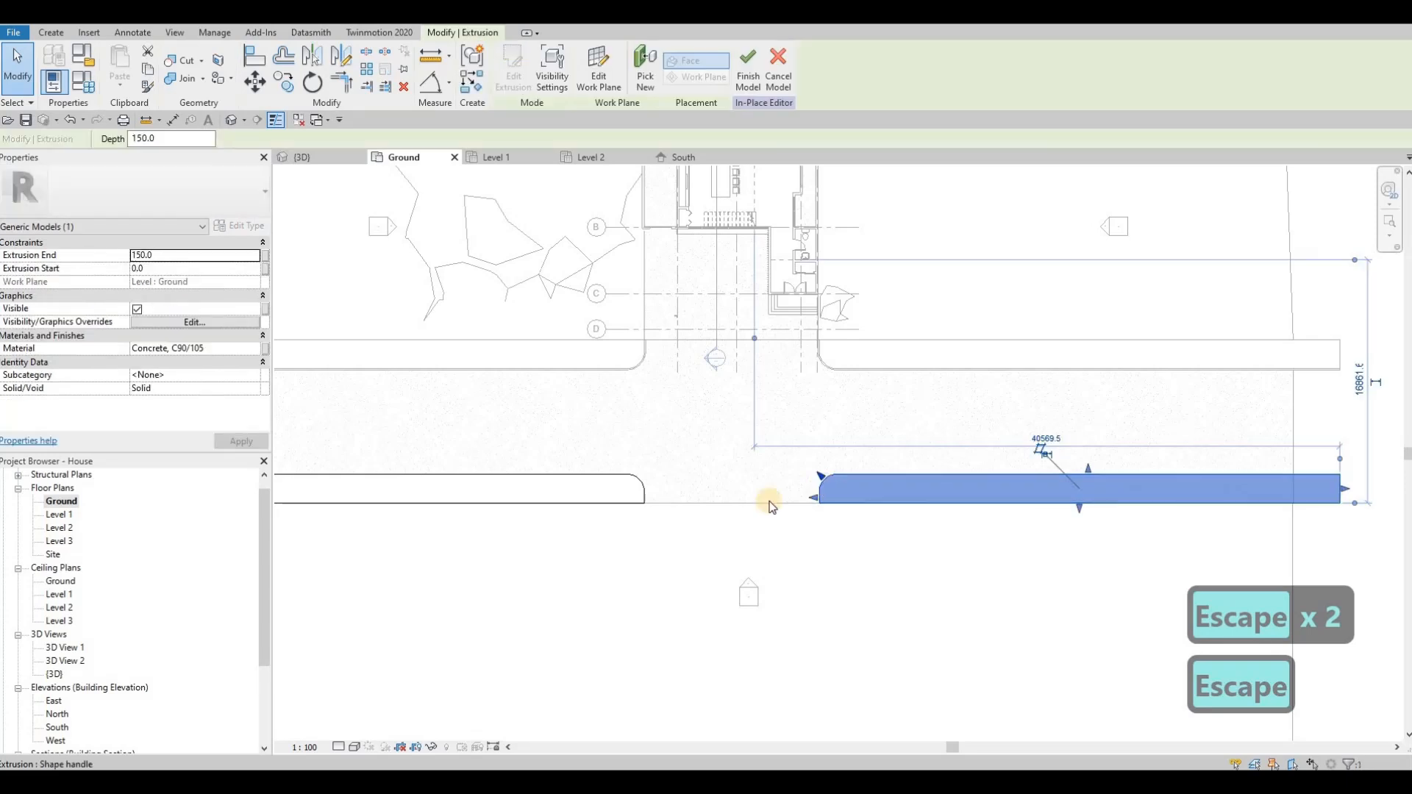
pyautogui.press('Delete')
# Step: Edit the remaining sidewalk extrusion's sketch and stretch its rounded end across the driveway gap to beyond the road's east end
pyautogui.click(581, 489)
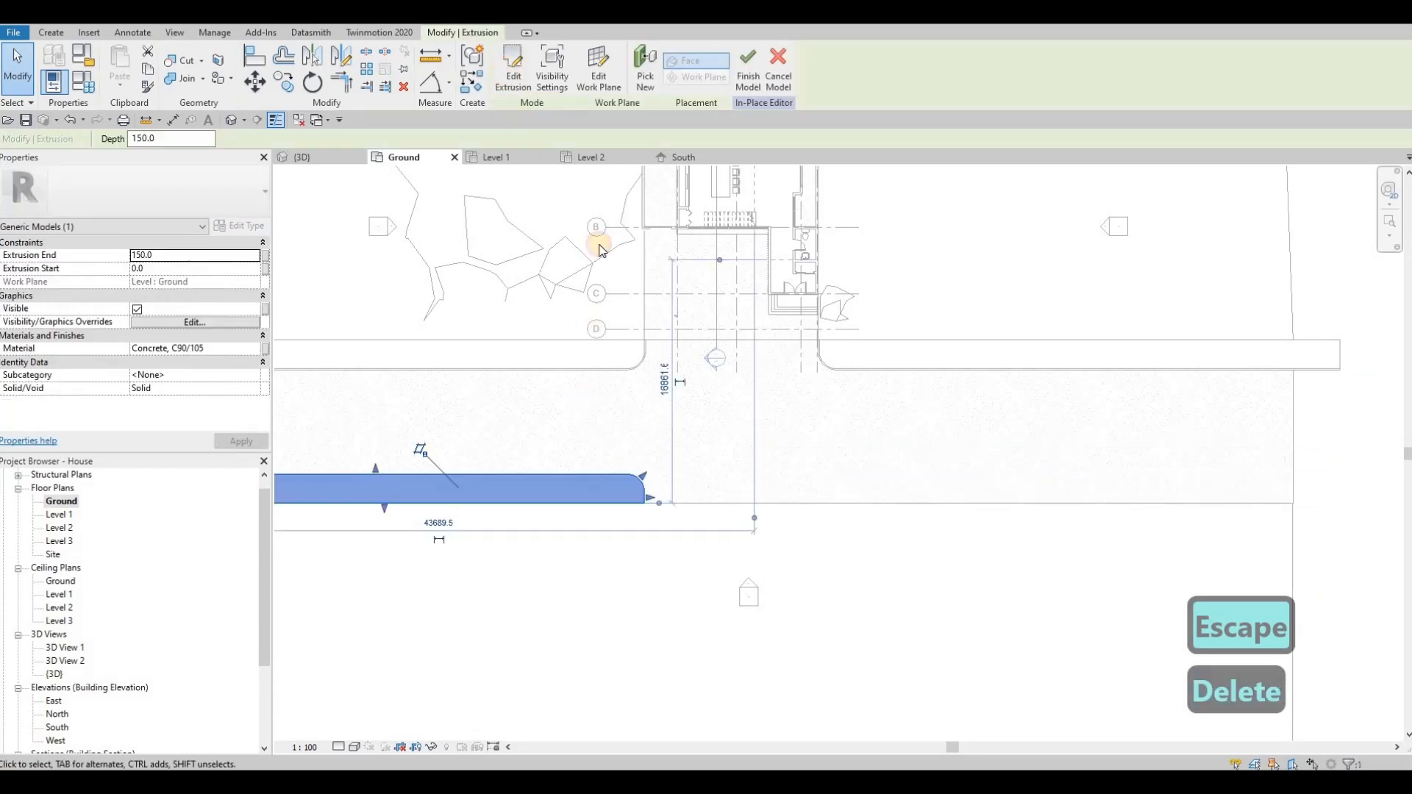
pyautogui.scroll(1, 637, 468)
pyautogui.moveTo(594, 459); pyautogui.dragTo(681, 549)
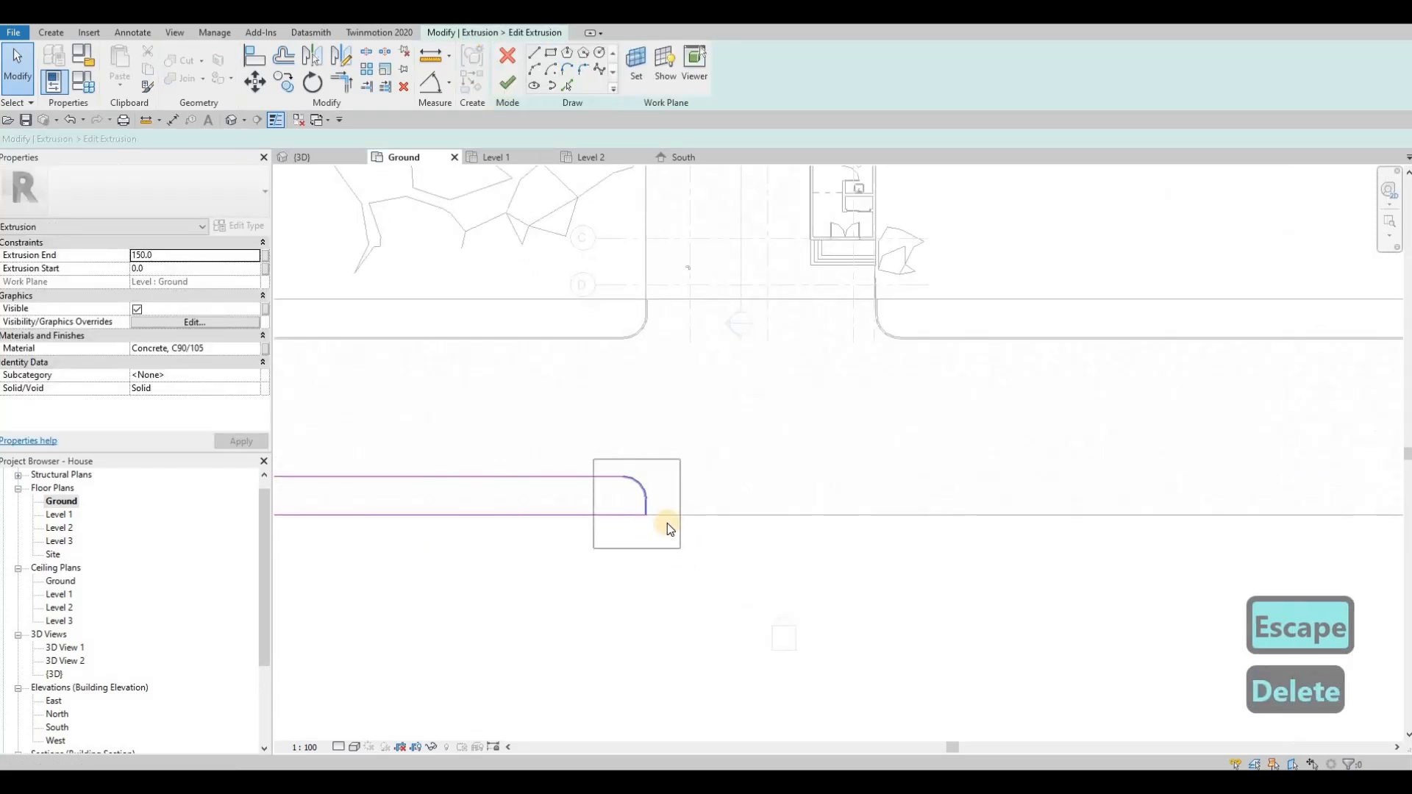
pyautogui.moveTo(645, 496); pyautogui.dragTo(1323, 502)
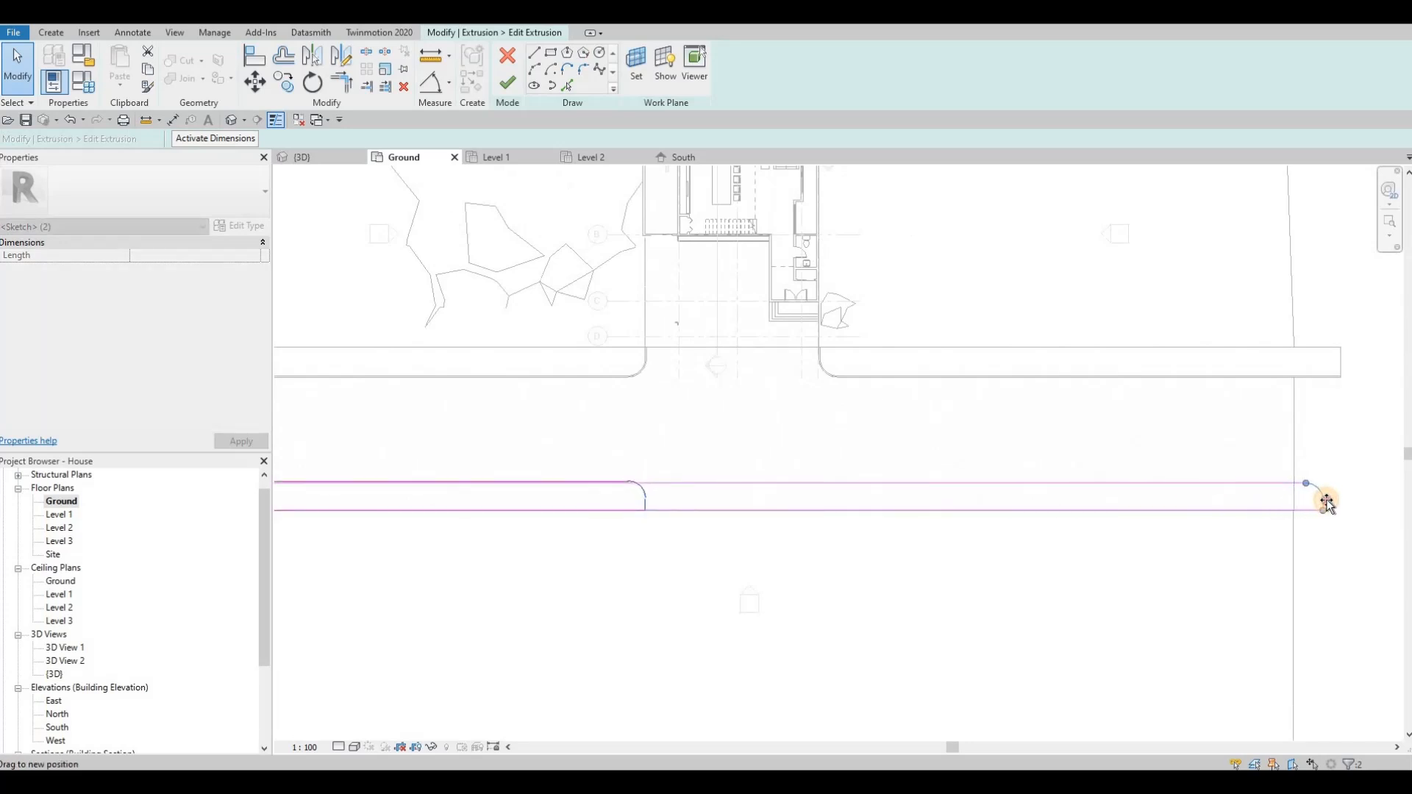
pyautogui.press('Escape')
# Step: Replace the sketch's rounded east end with a straight perpendicular line and trim it to the sidewalk's inner edge
pyautogui.moveTo(1327, 487); pyautogui.dragTo(1091, 492, button='middle')
pyautogui.scroll(2, 1088, 490)
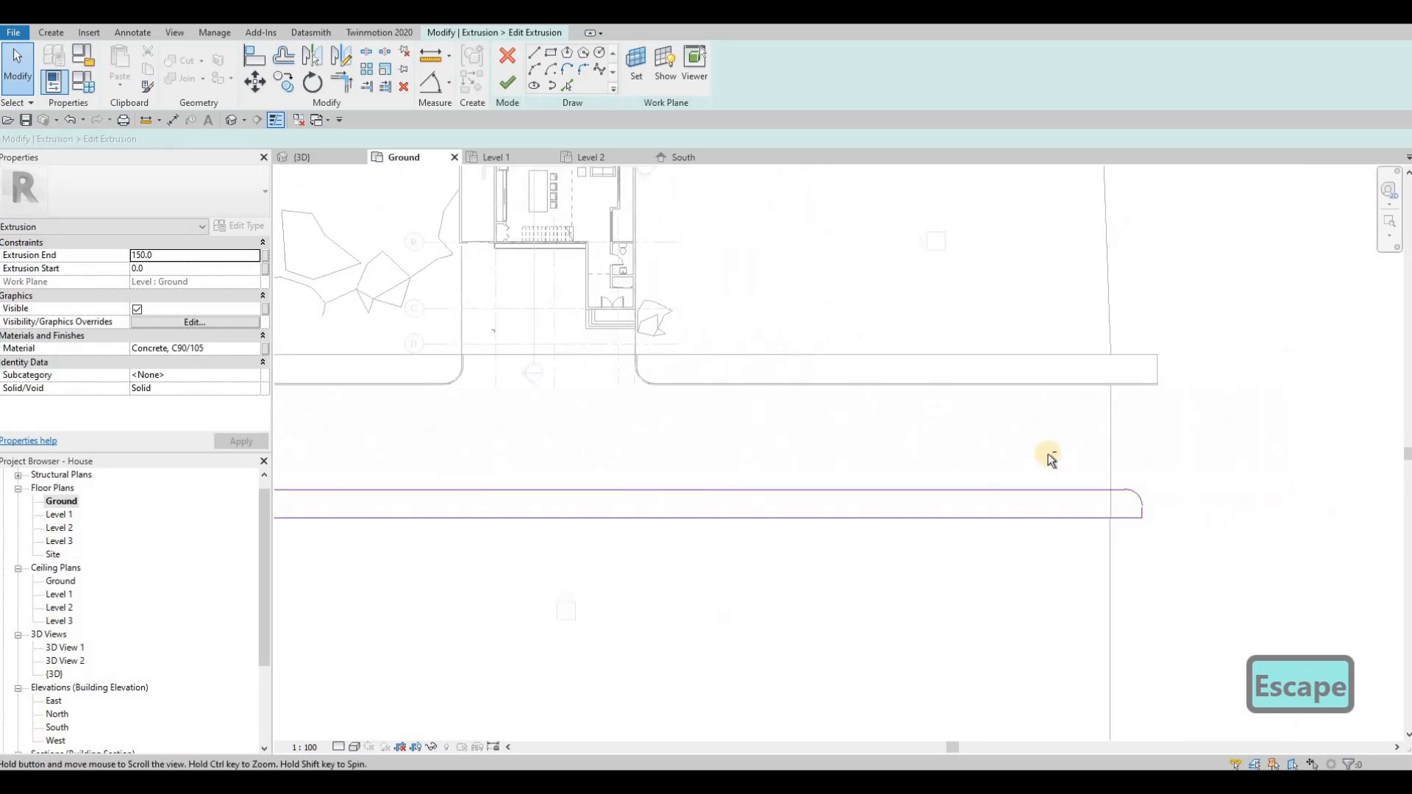
pyautogui.press('Escape')
pyautogui.moveTo(1047, 455); pyautogui.dragTo(1135, 562)
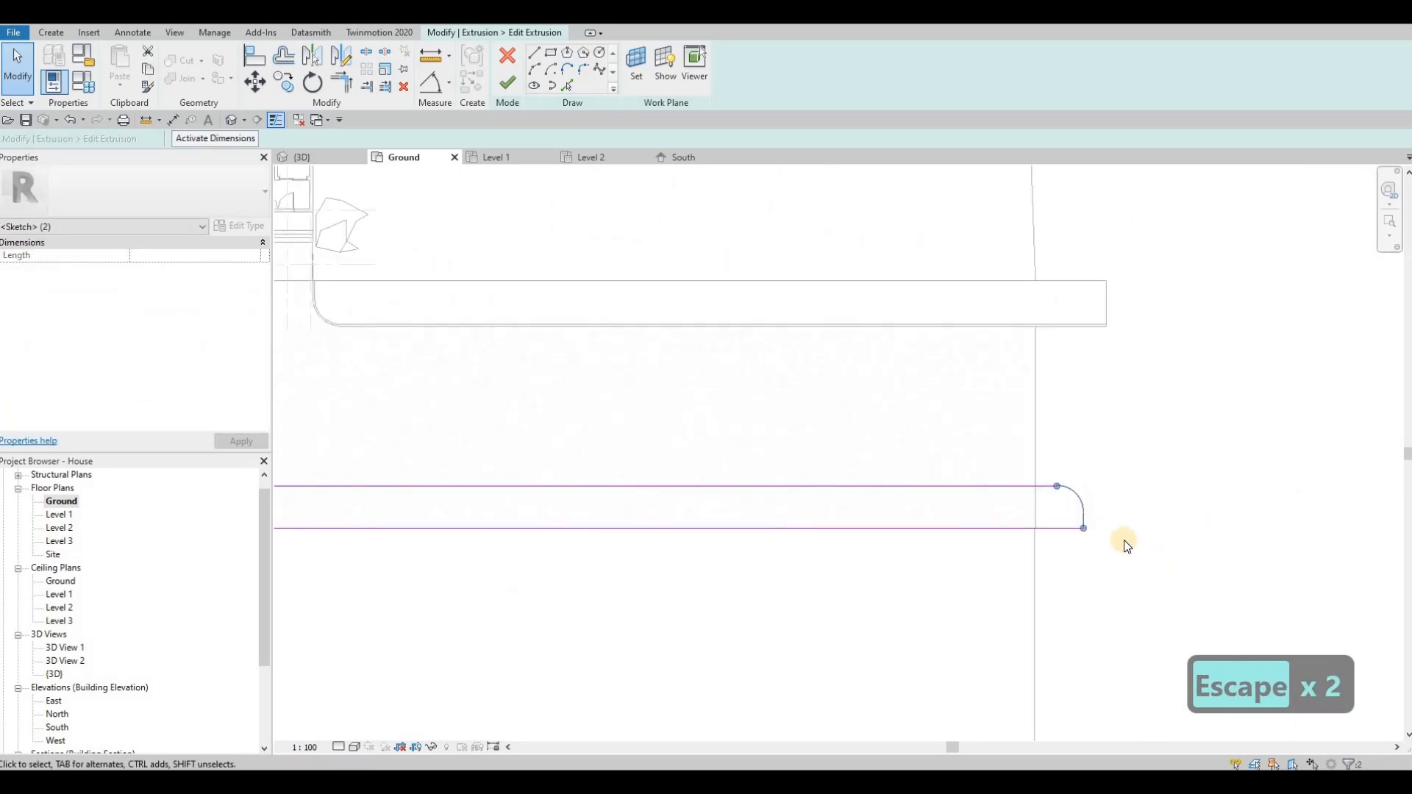
pyautogui.press('Delete')
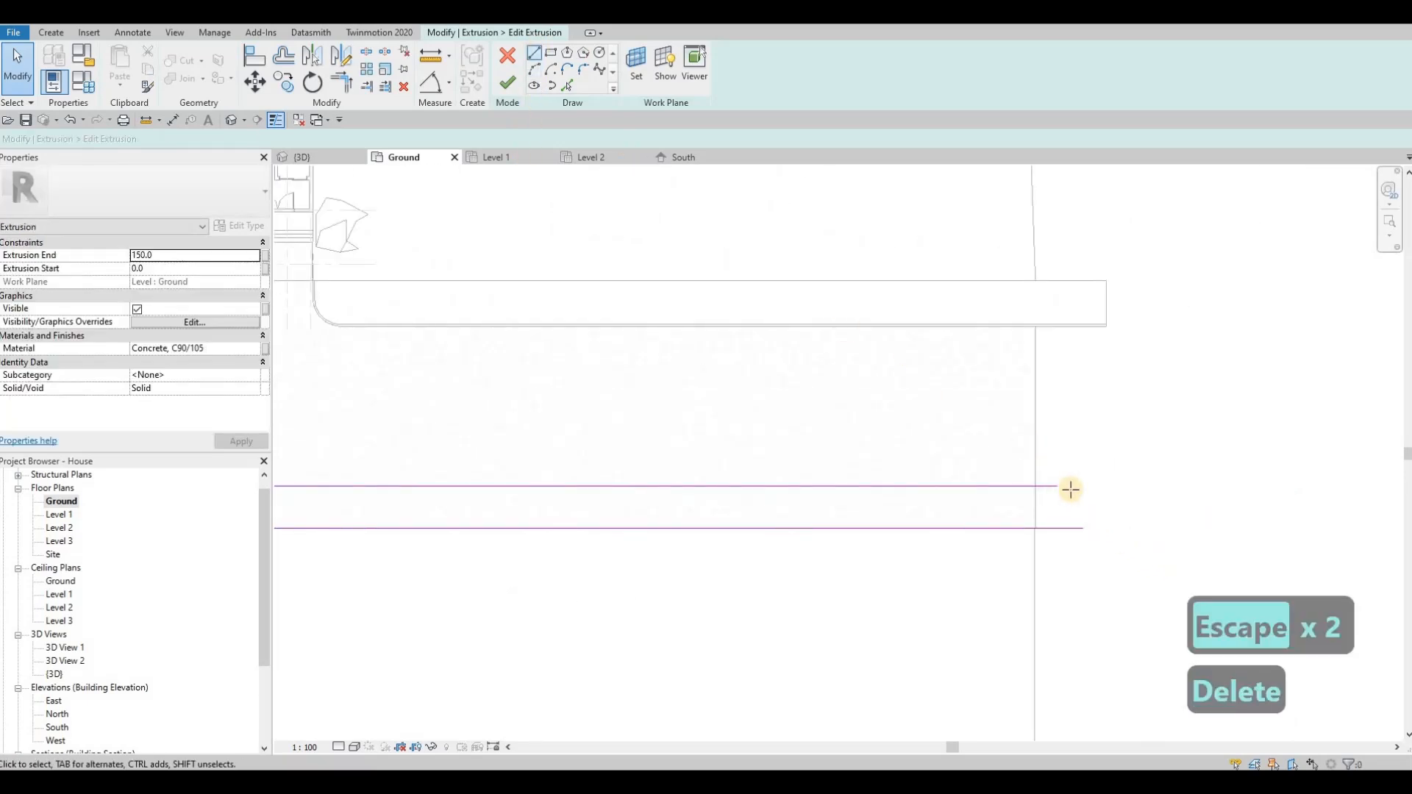
pyautogui.click(1081, 528)
pyautogui.click(1081, 487)
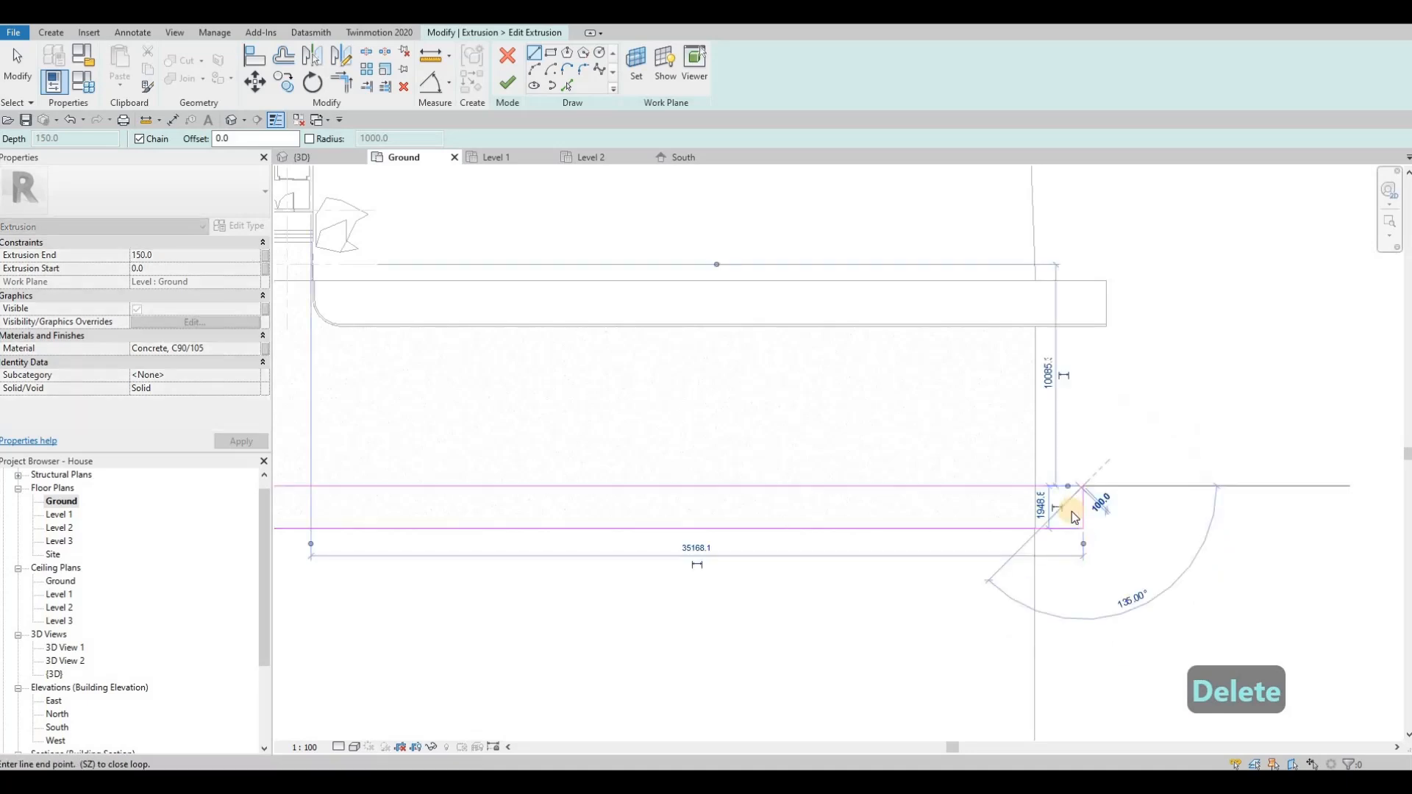
pyautogui.press('Escape')
pyautogui.press('Escape')
pyautogui.press('t')
pyautogui.press('r')
pyautogui.click(1062, 486)
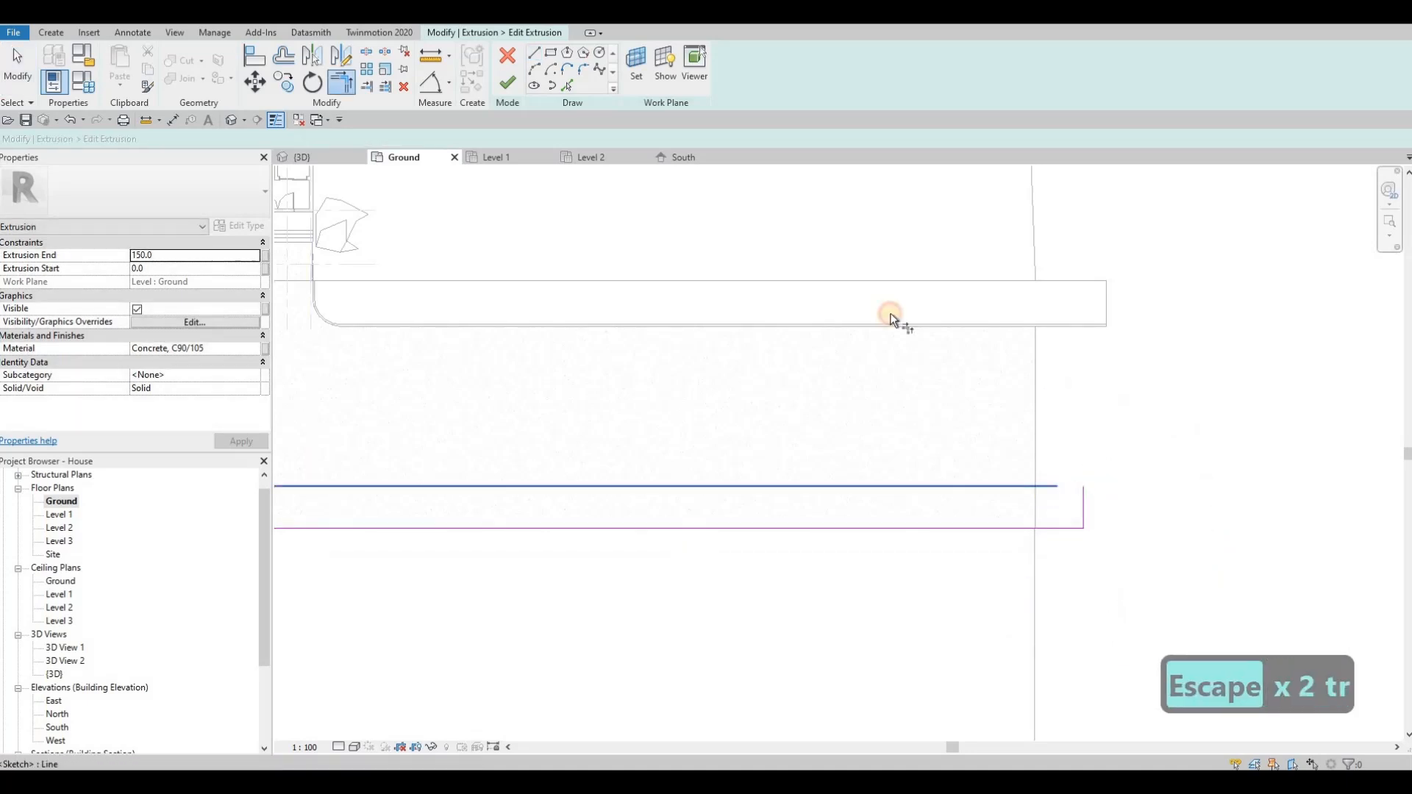
# Step: Finish the extrusion sketch and the in-place model of the mirrored sidewalk
pyautogui.click(507, 87)
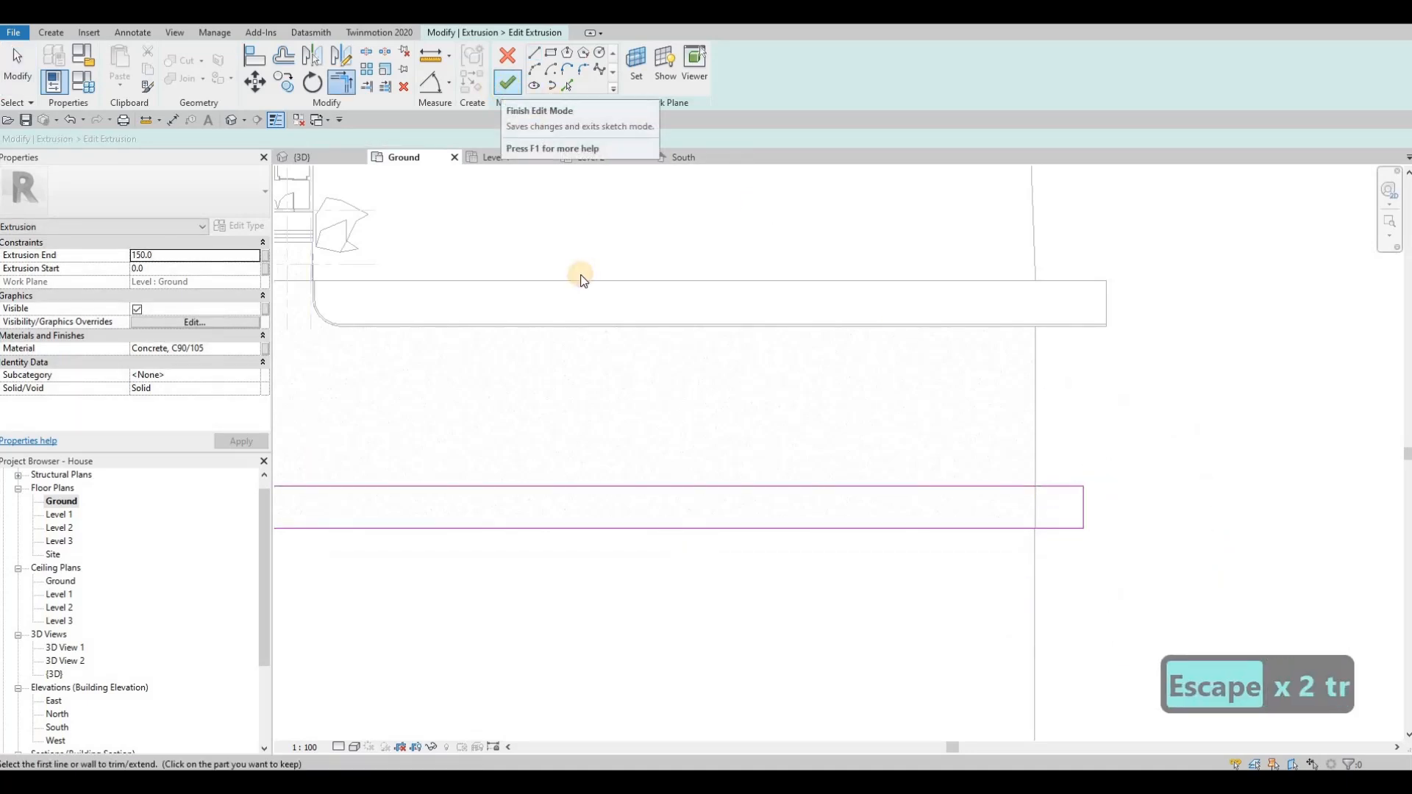
pyautogui.press('Escape')
pyautogui.moveTo(675, 381); pyautogui.dragTo(910, 430, button='middle')
pyautogui.click(506, 87)
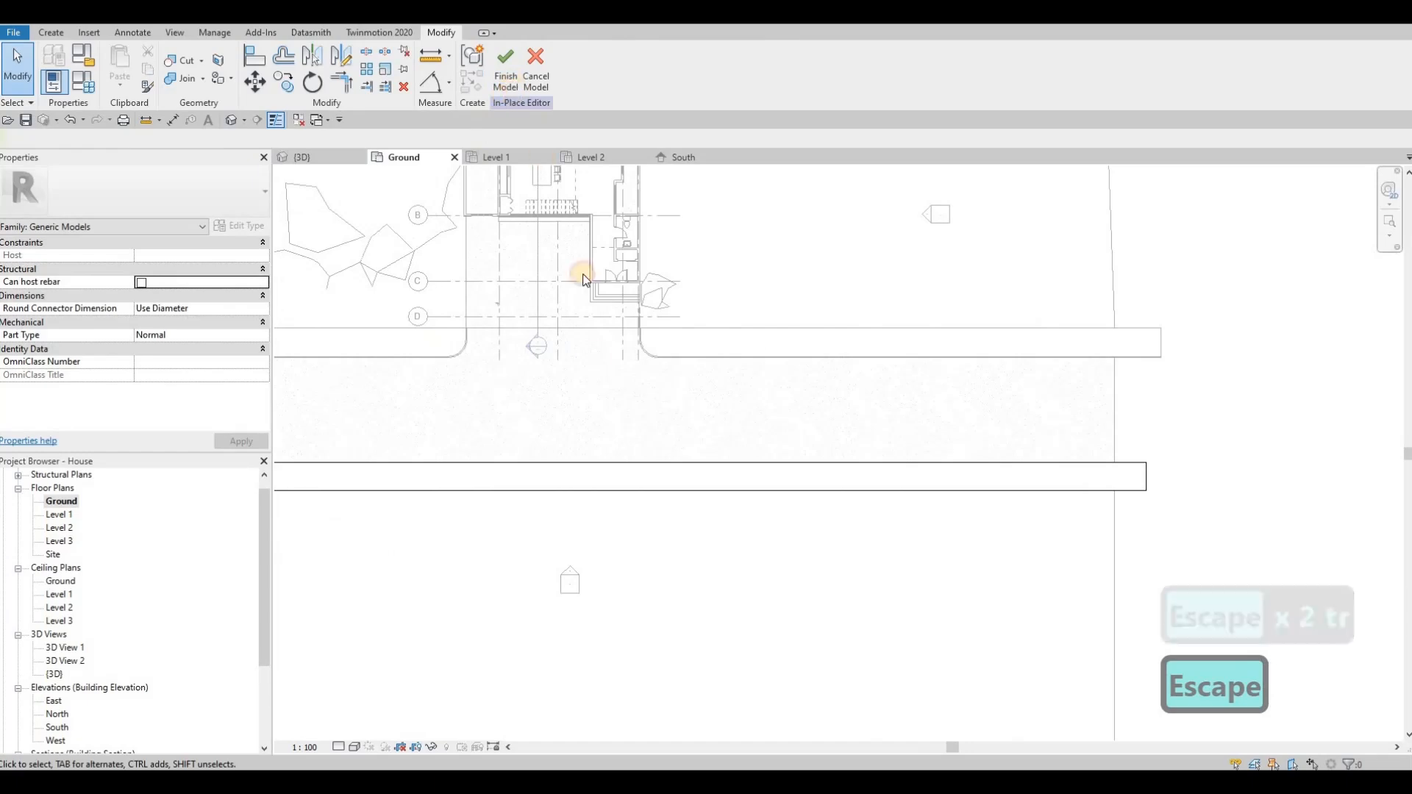
# Step: Open the house-side sidewalk model for in-place editing and select its curb sweep east of the driveway
pyautogui.scroll(4, 764, 361)
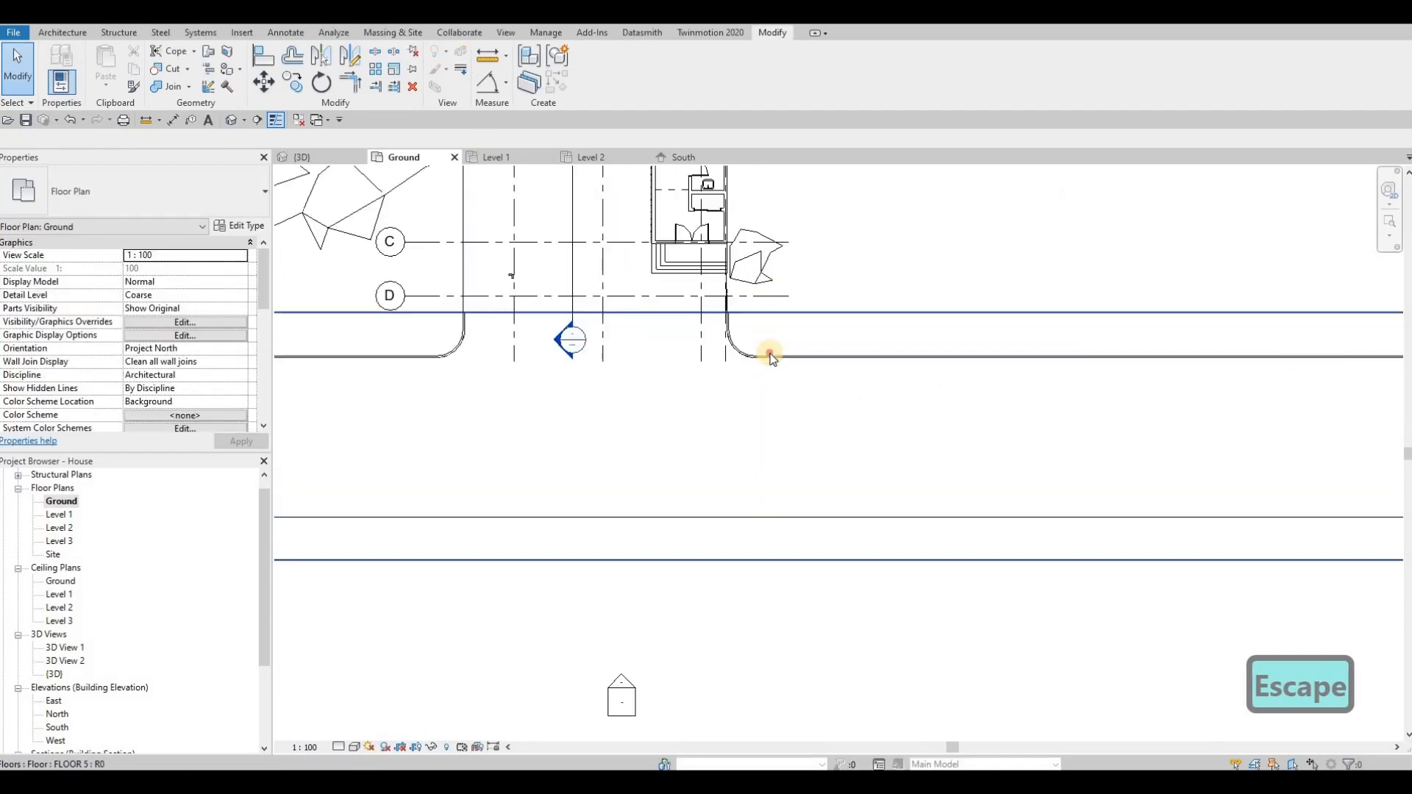
pyautogui.click(705, 185)
pyautogui.doubleClick(745, 362)
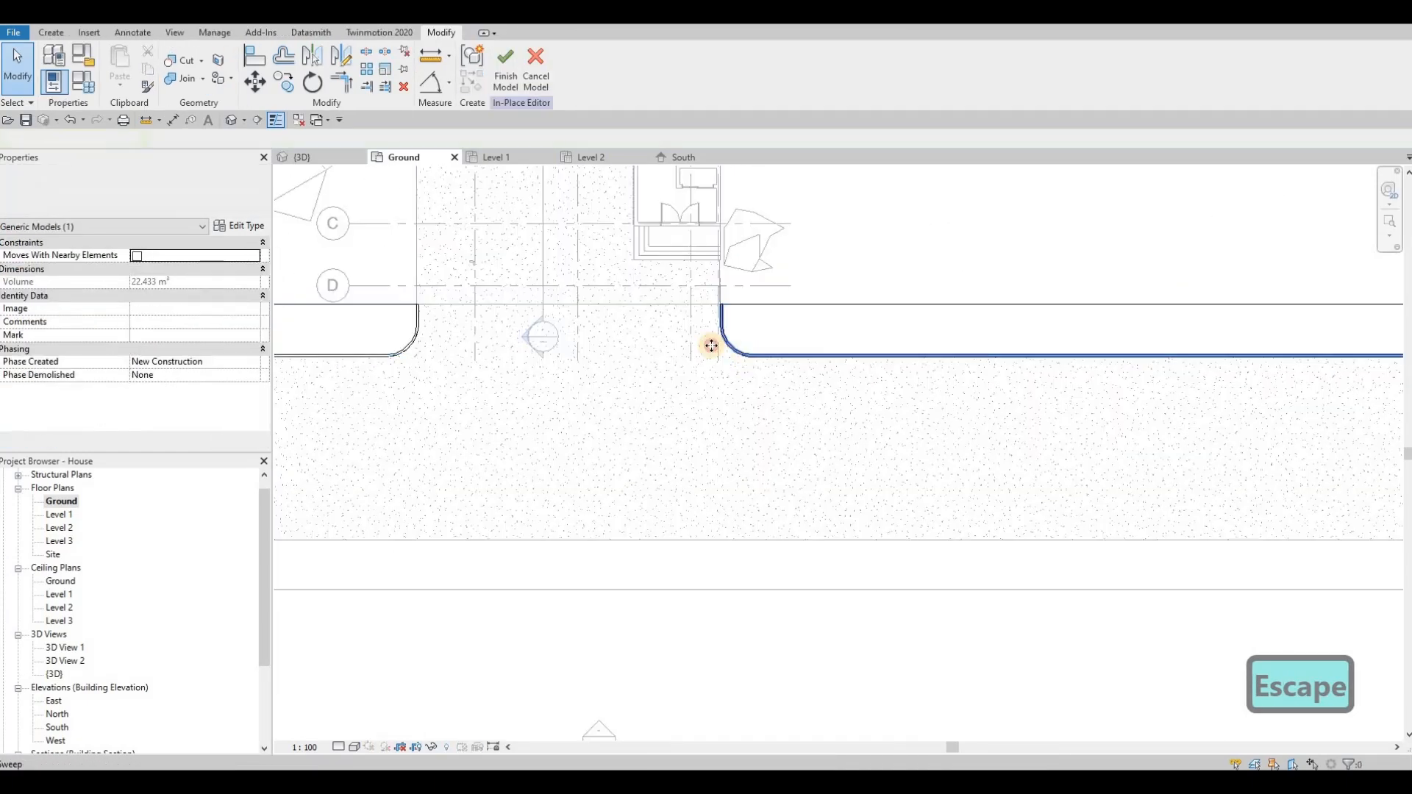
pyautogui.click(724, 347)
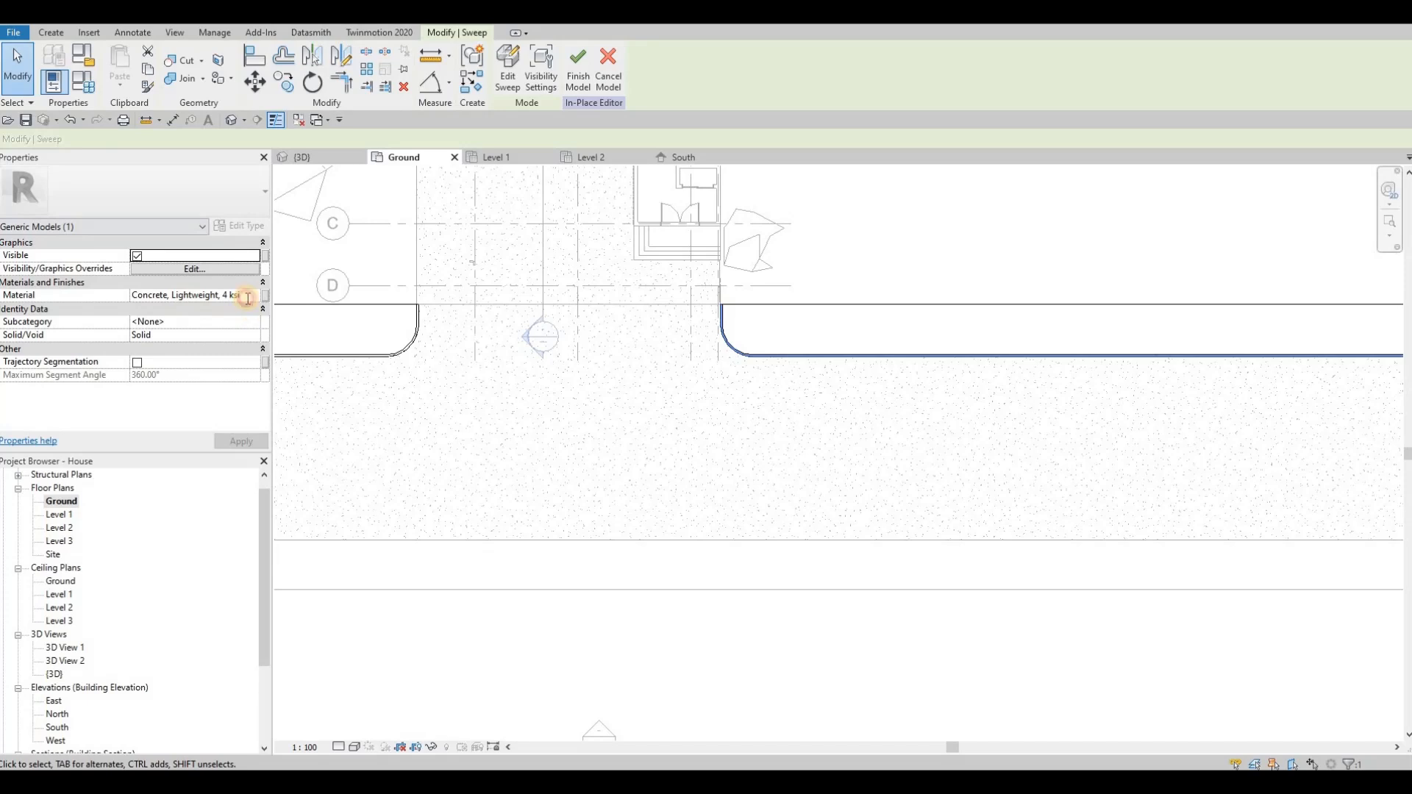
# Step: Copy the curb sweep's material name, Concrete, Lightweight, 4 ksi, and leave the in-place editor without changing the model
pyautogui.click(247, 297)
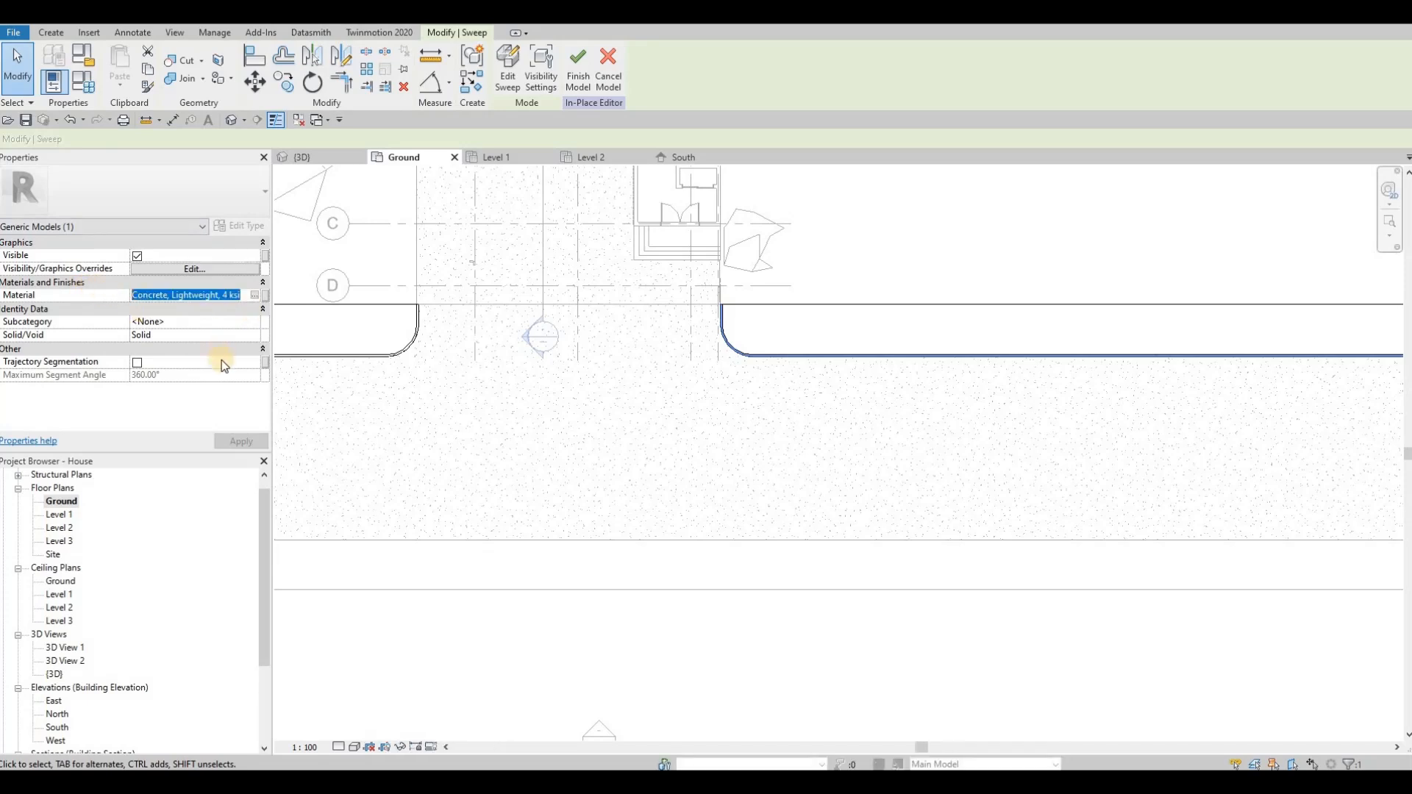
pyautogui.hotkey('ctrl', 'c')
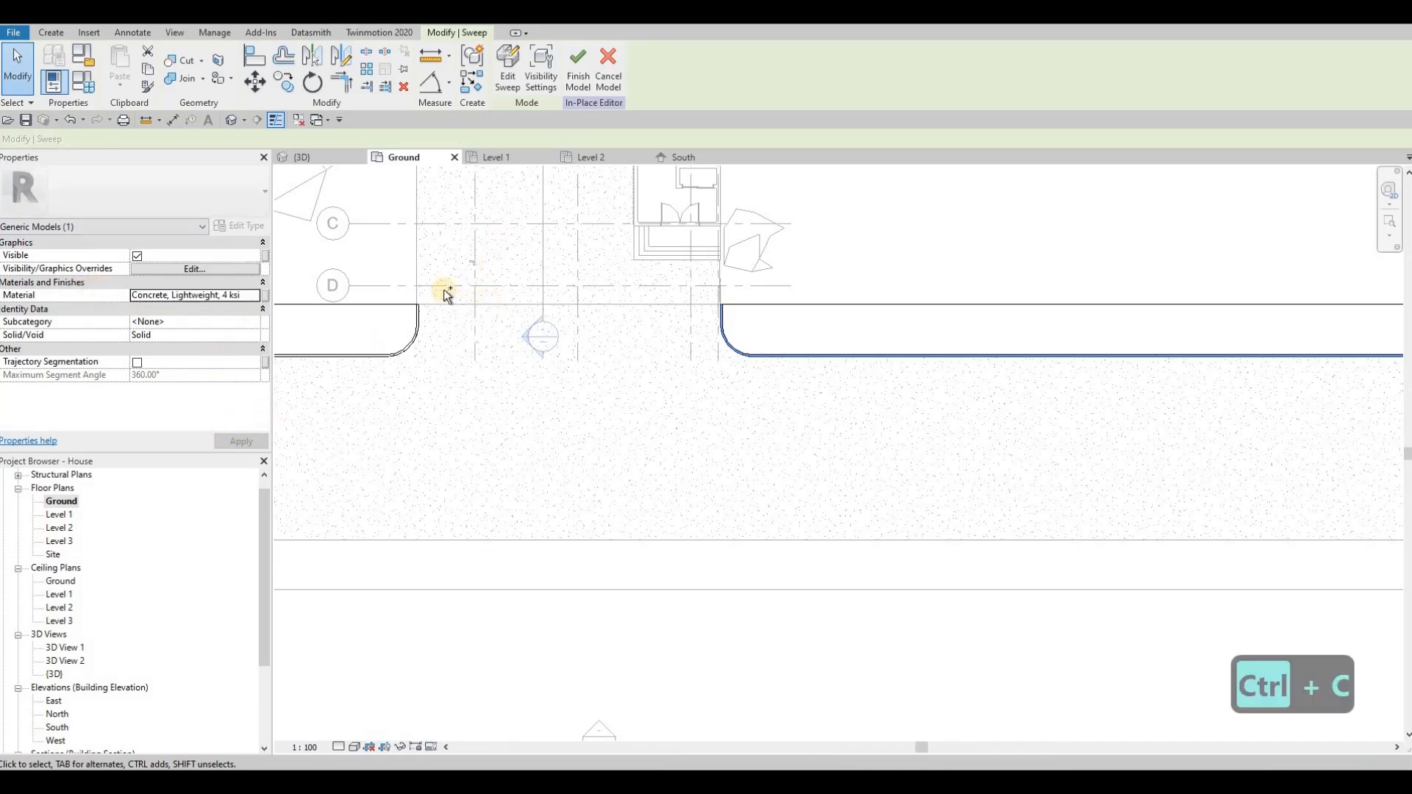
pyautogui.hotkey('ctrl', 'c')
pyautogui.click(246, 295)
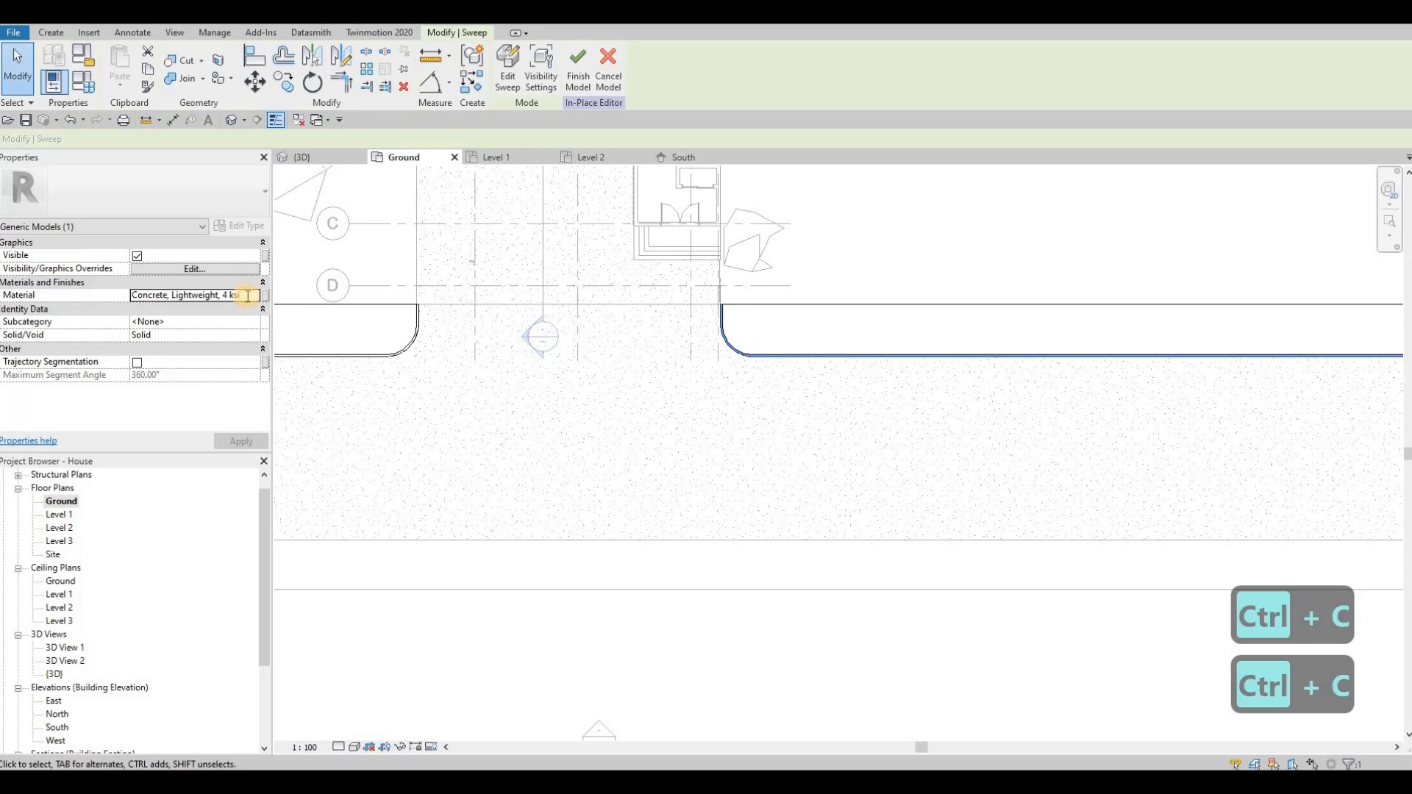
pyautogui.hotkey('ctrl', 'a')
pyautogui.hotkey('ctrl', 'c')
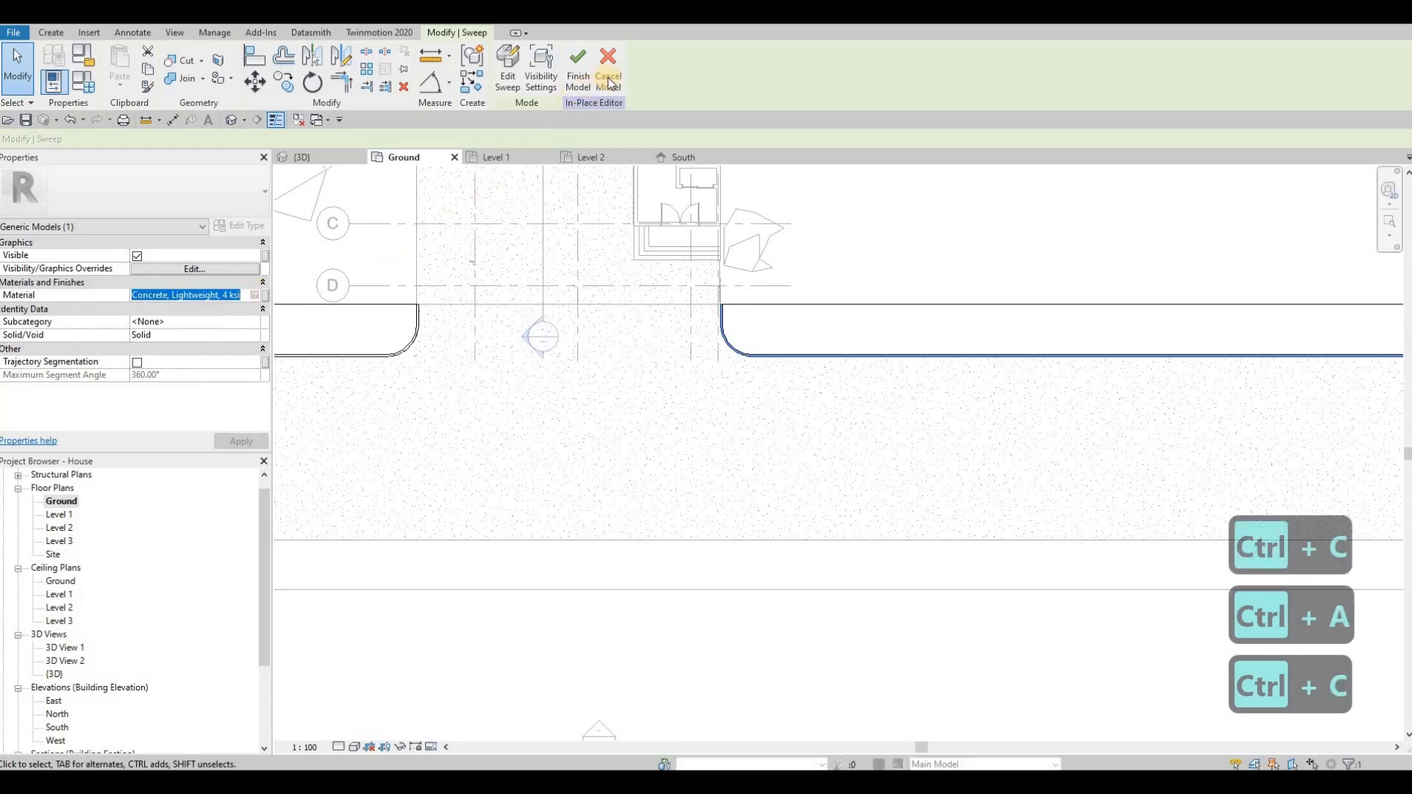
pyautogui.press('Escape')
pyautogui.scroll(-2, 634, 346)
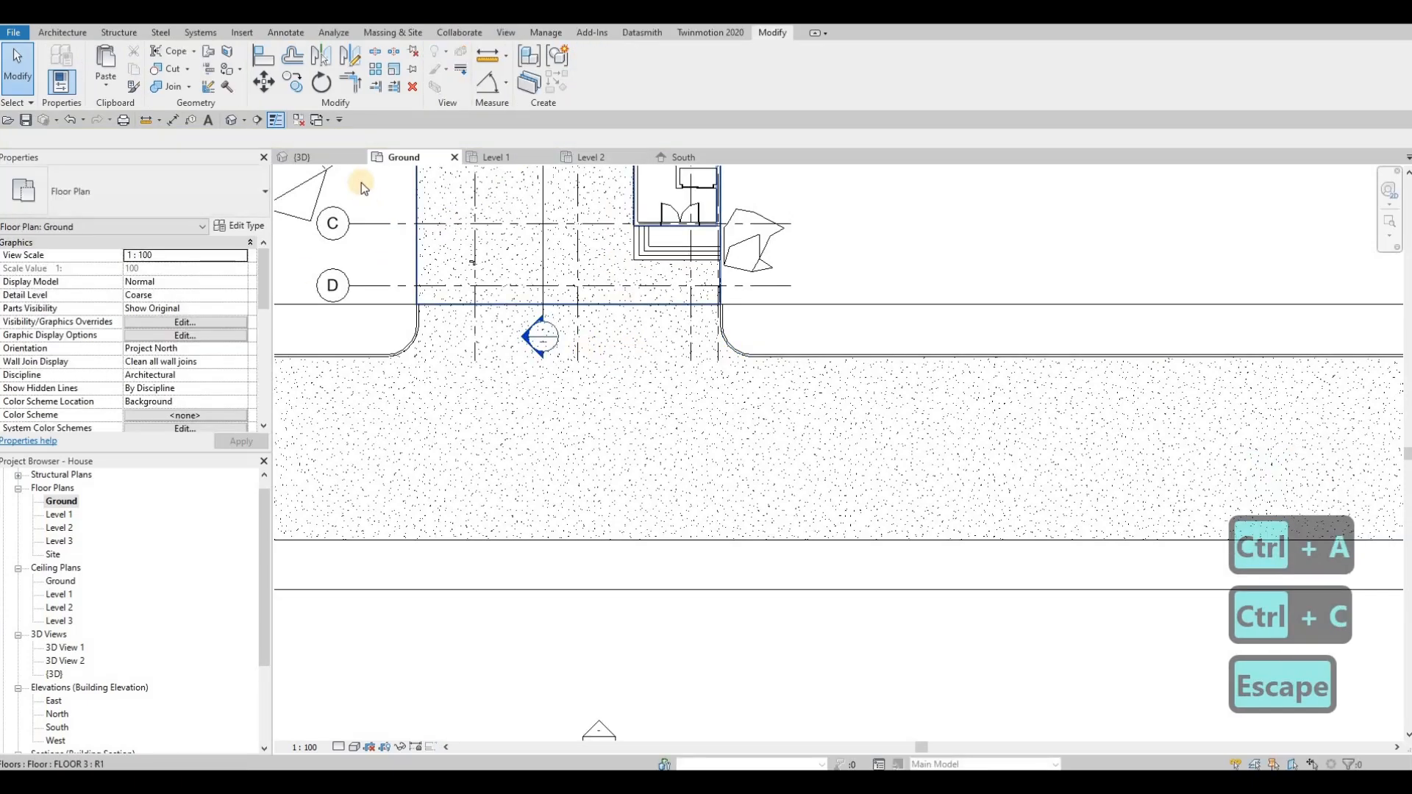
pyautogui.press('Escape')
# Step: Open the far-side sidewalk for in-place editing in the {3D} view
pyautogui.click(303, 159)
pyautogui.keyDown('shift'); pyautogui.moveTo(684, 483); pyautogui.dragTo(984, 500, button='middle'); pyautogui.keyUp('shift')
pyautogui.scroll(4, 984, 500)
pyautogui.click(983, 500)
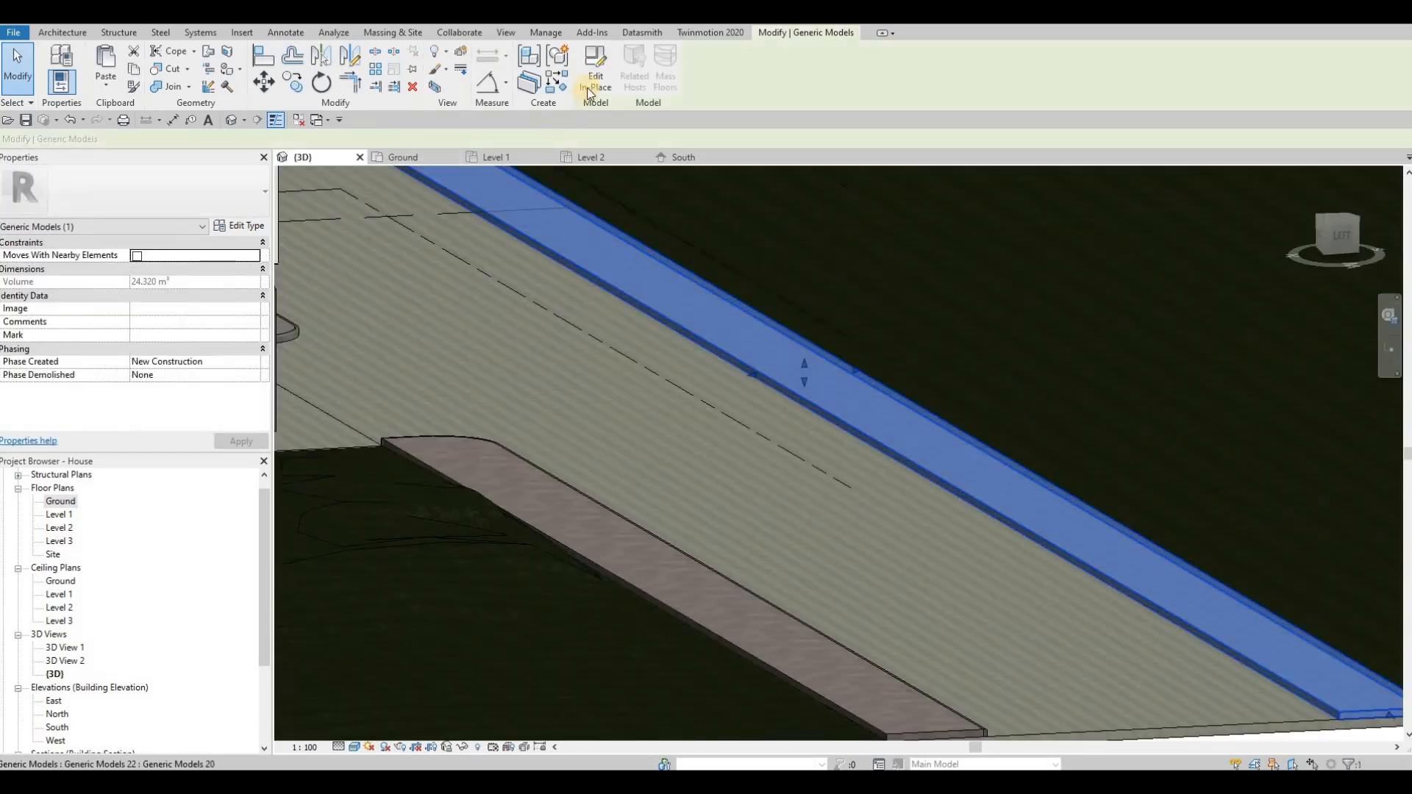
pyautogui.click(594, 78)
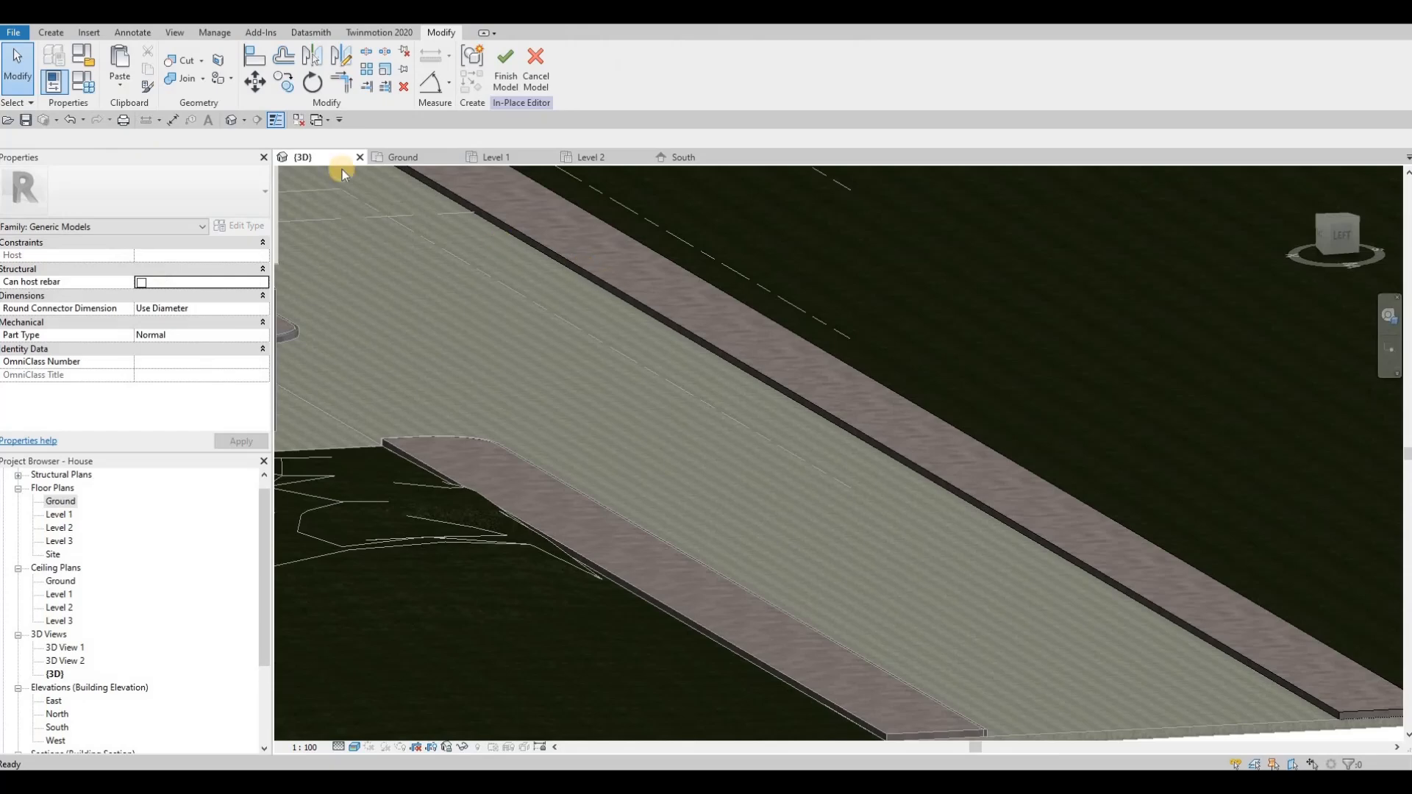
# Step: Start a Sweep and pick the far-side sidewalk's upper road-side edge as its path
pyautogui.click(51, 32)
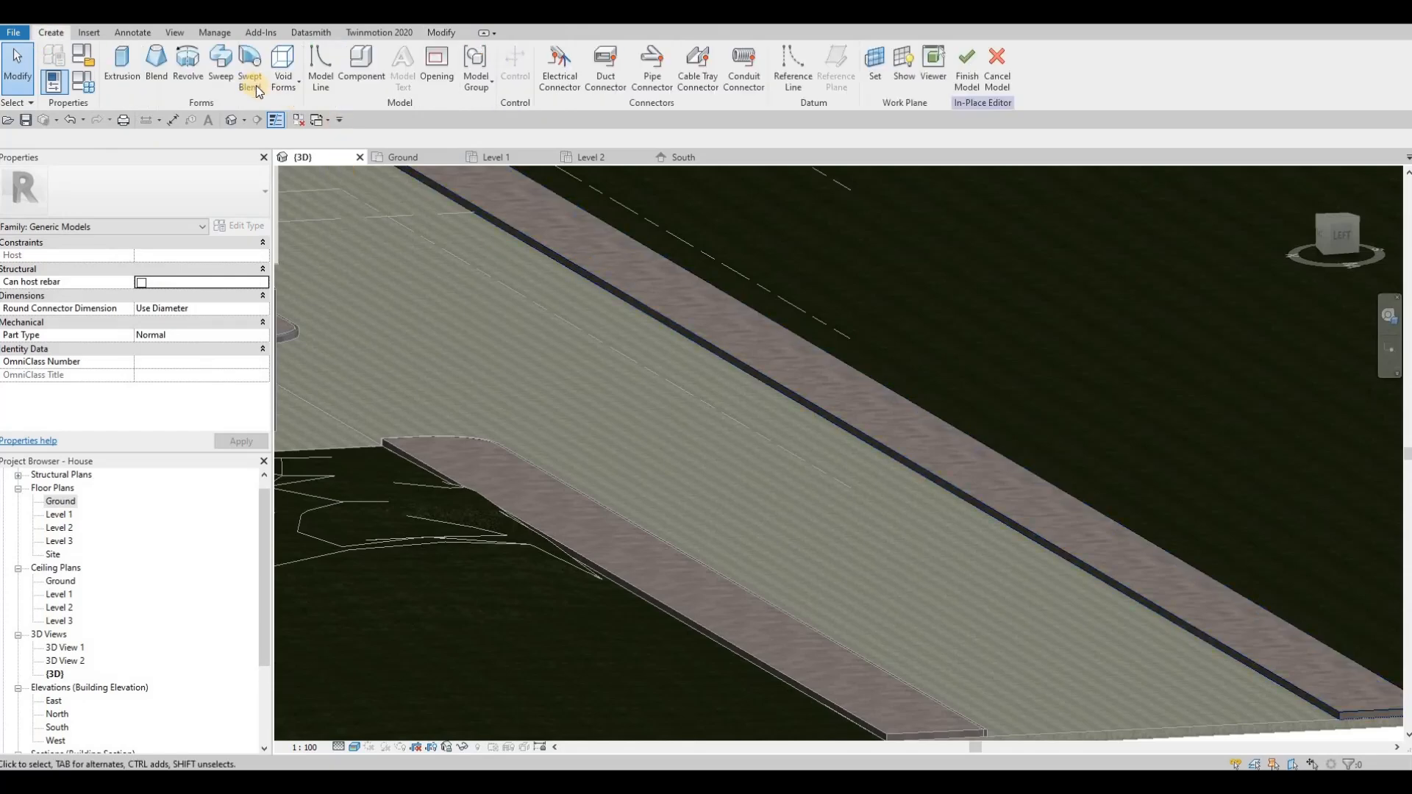
pyautogui.click(219, 66)
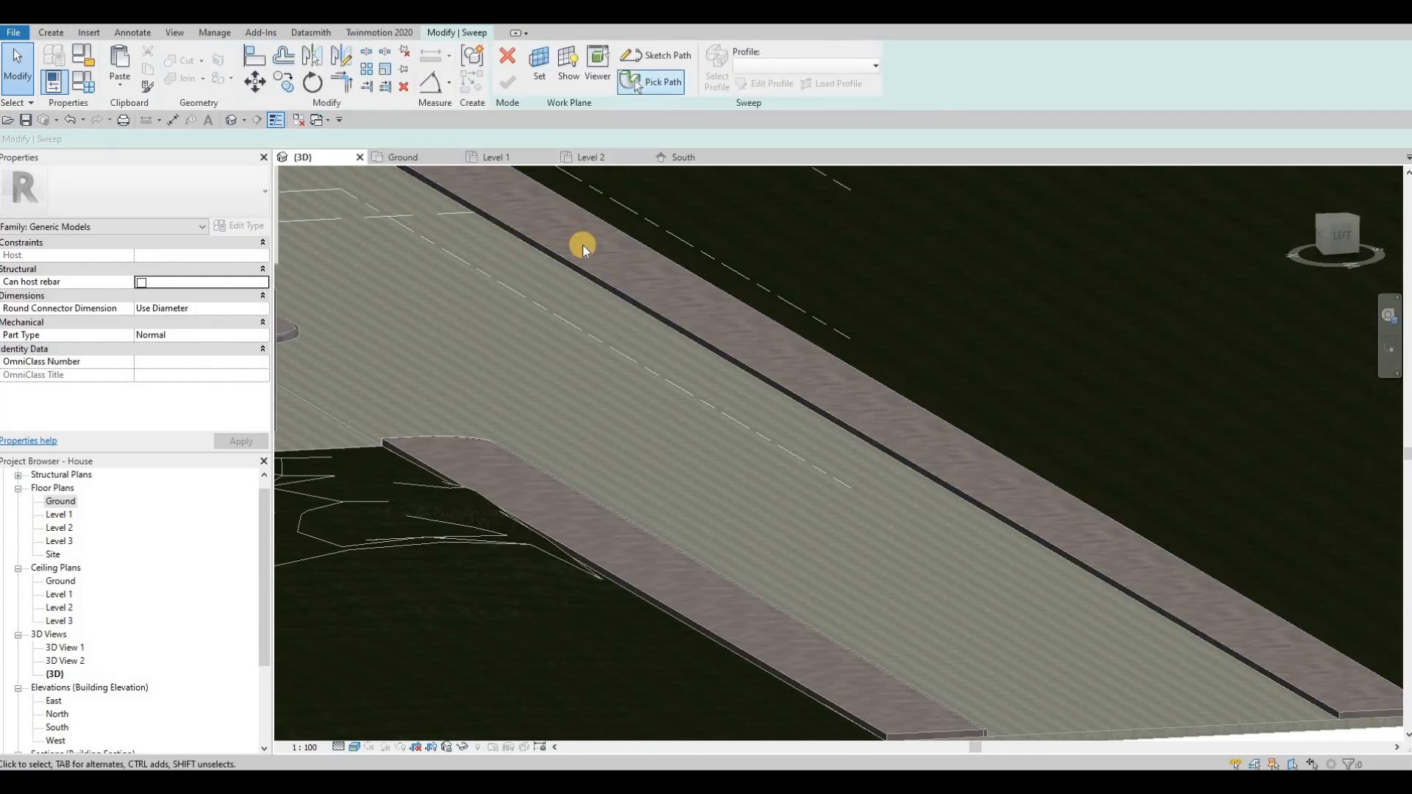
pyautogui.scroll(3, 554, 268)
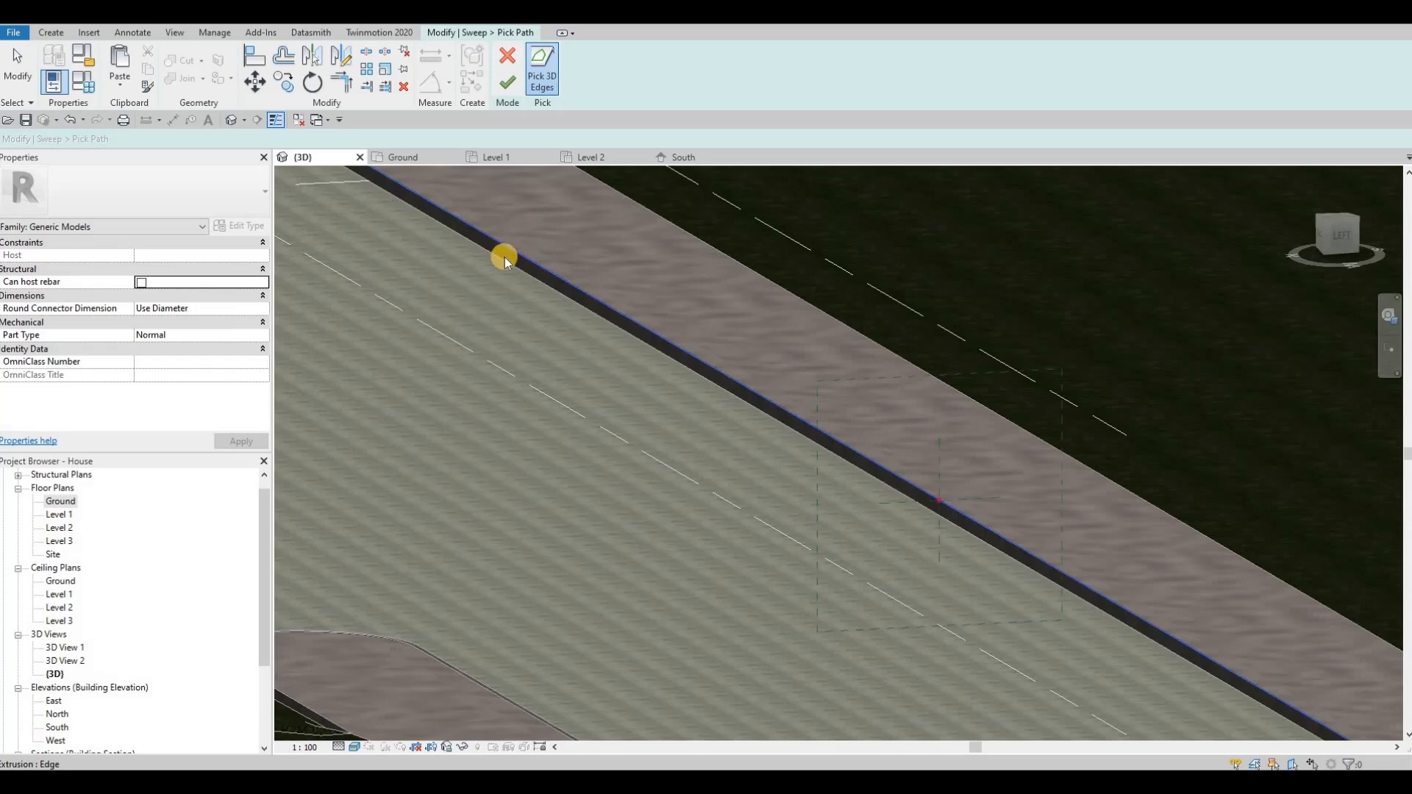
pyautogui.scroll(-2, 656, 419)
pyautogui.moveTo(592, 389); pyautogui.dragTo(680, 482, button='middle')
pyautogui.scroll(-1, 647, 427)
pyautogui.moveTo(875, 585); pyautogui.dragTo(641, 391, button='middle')
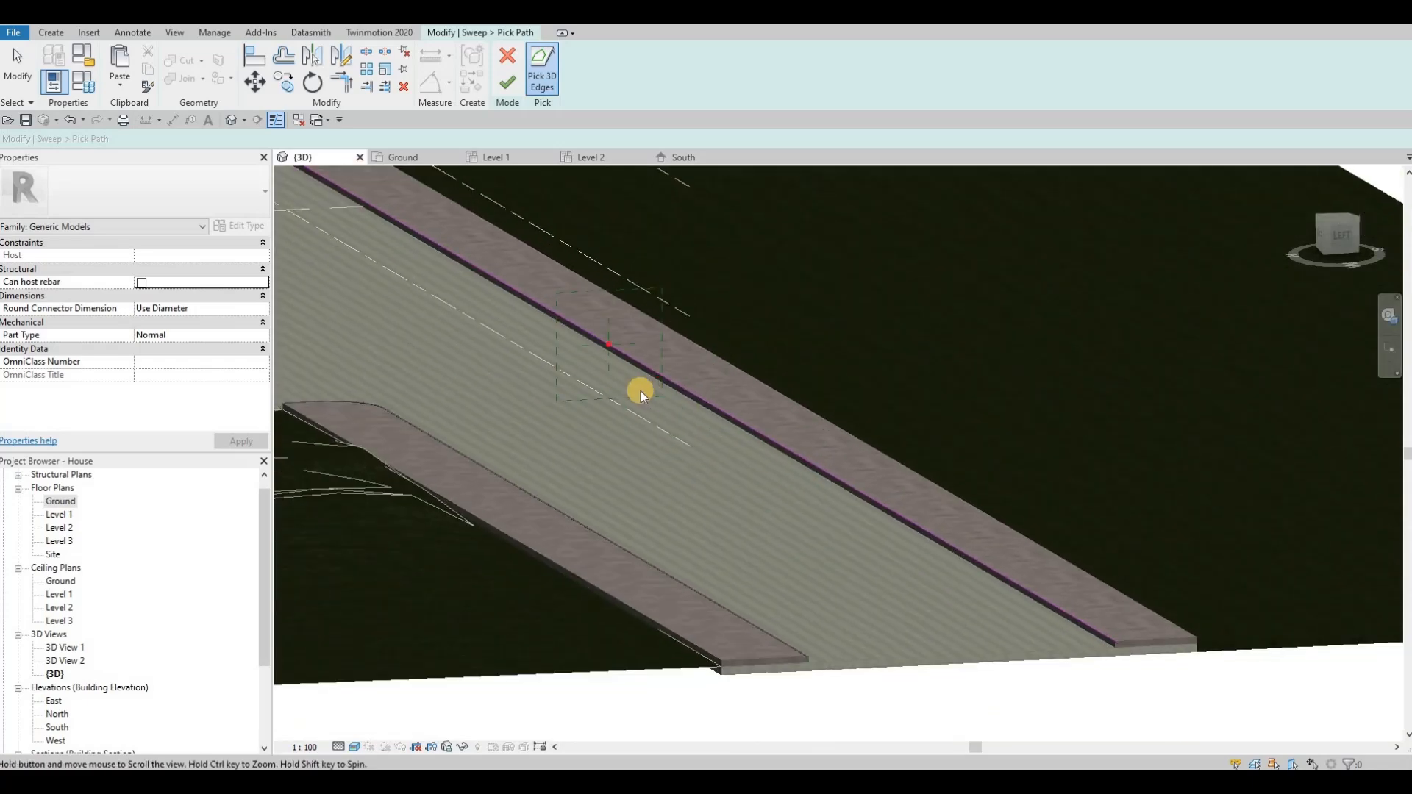
pyautogui.scroll(2, 641, 391)
pyautogui.scroll(2, 718, 376)
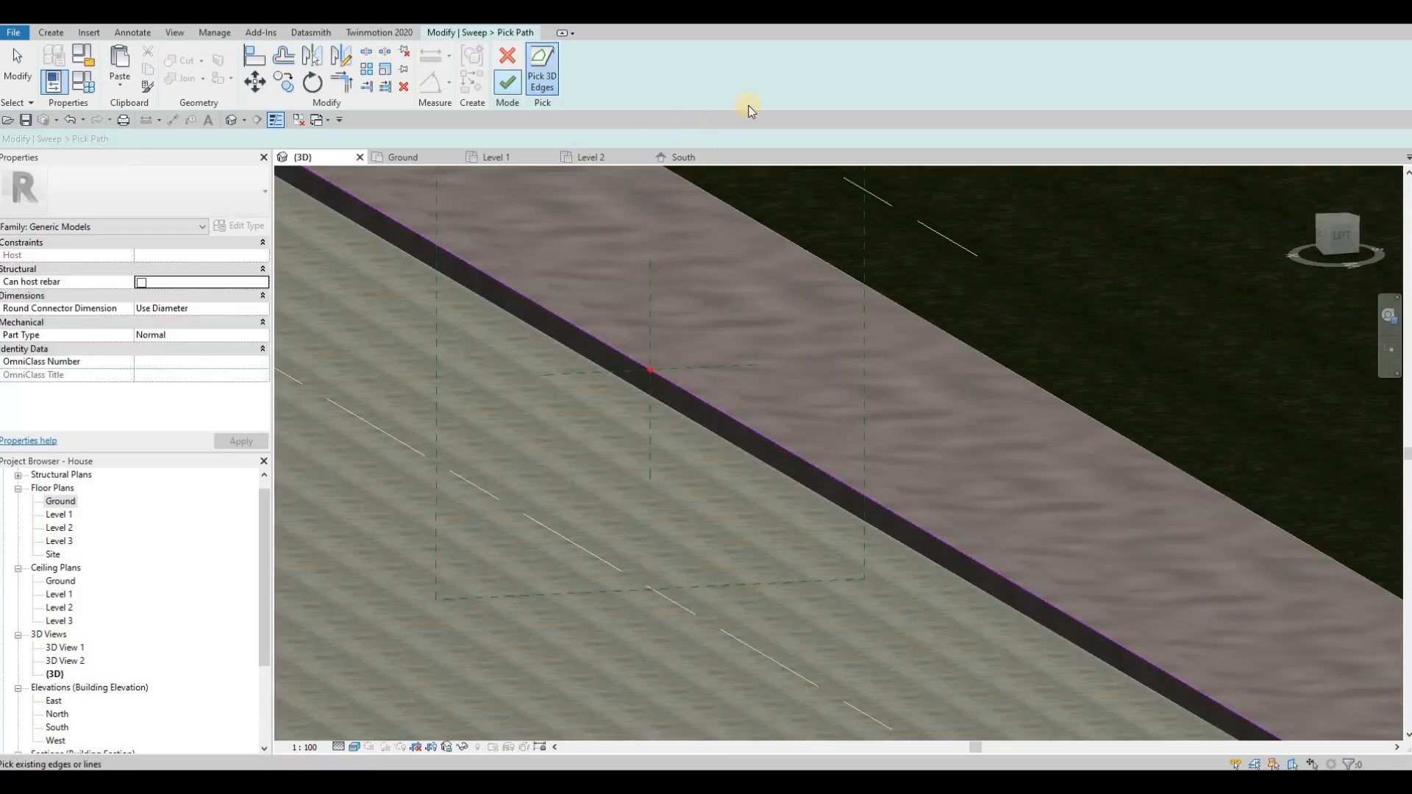
# Step: Accept the sweep path and sketch a narrow rectangular curb profile against the sidewalk's road-side face, spanning its full height
pyautogui.click(778, 81)
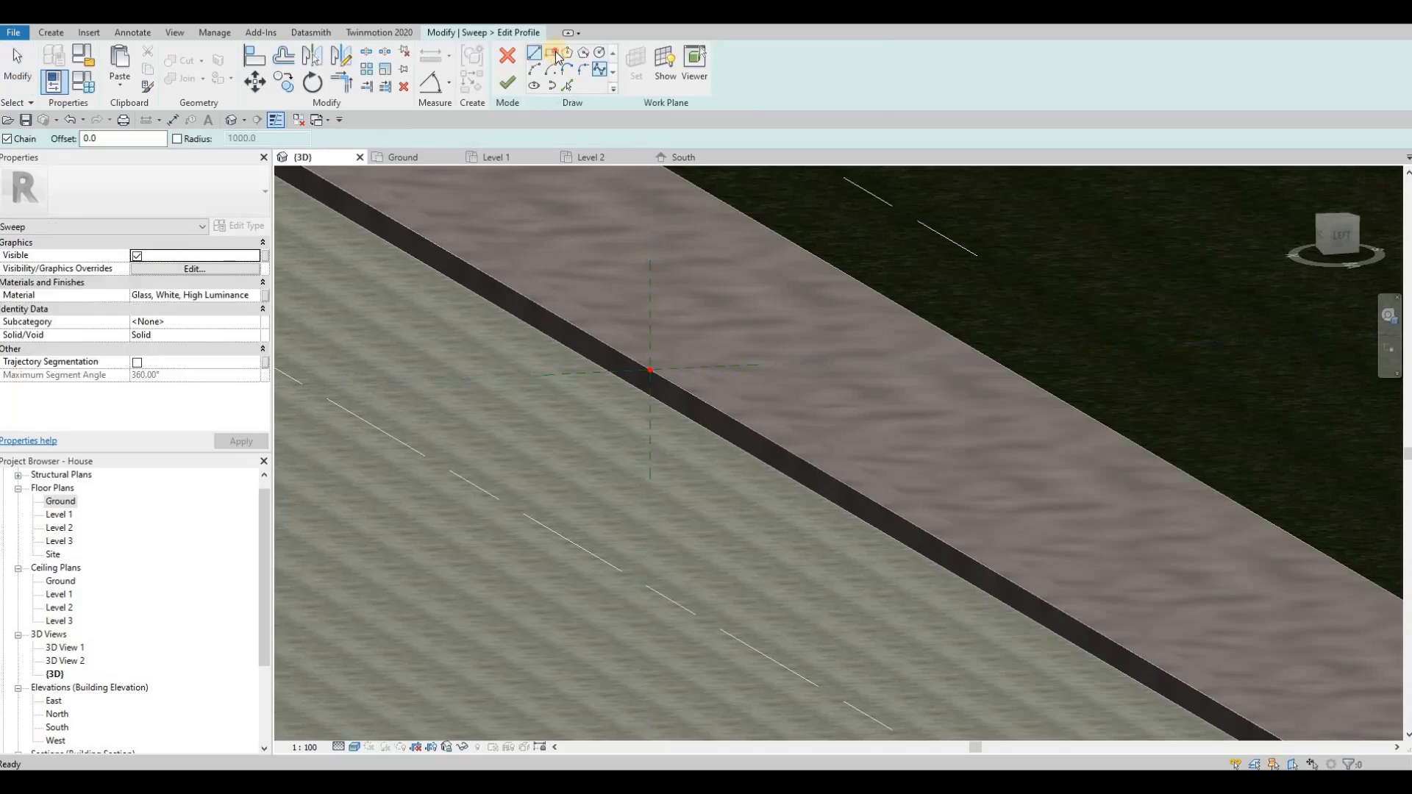
pyautogui.scroll(3, 647, 338)
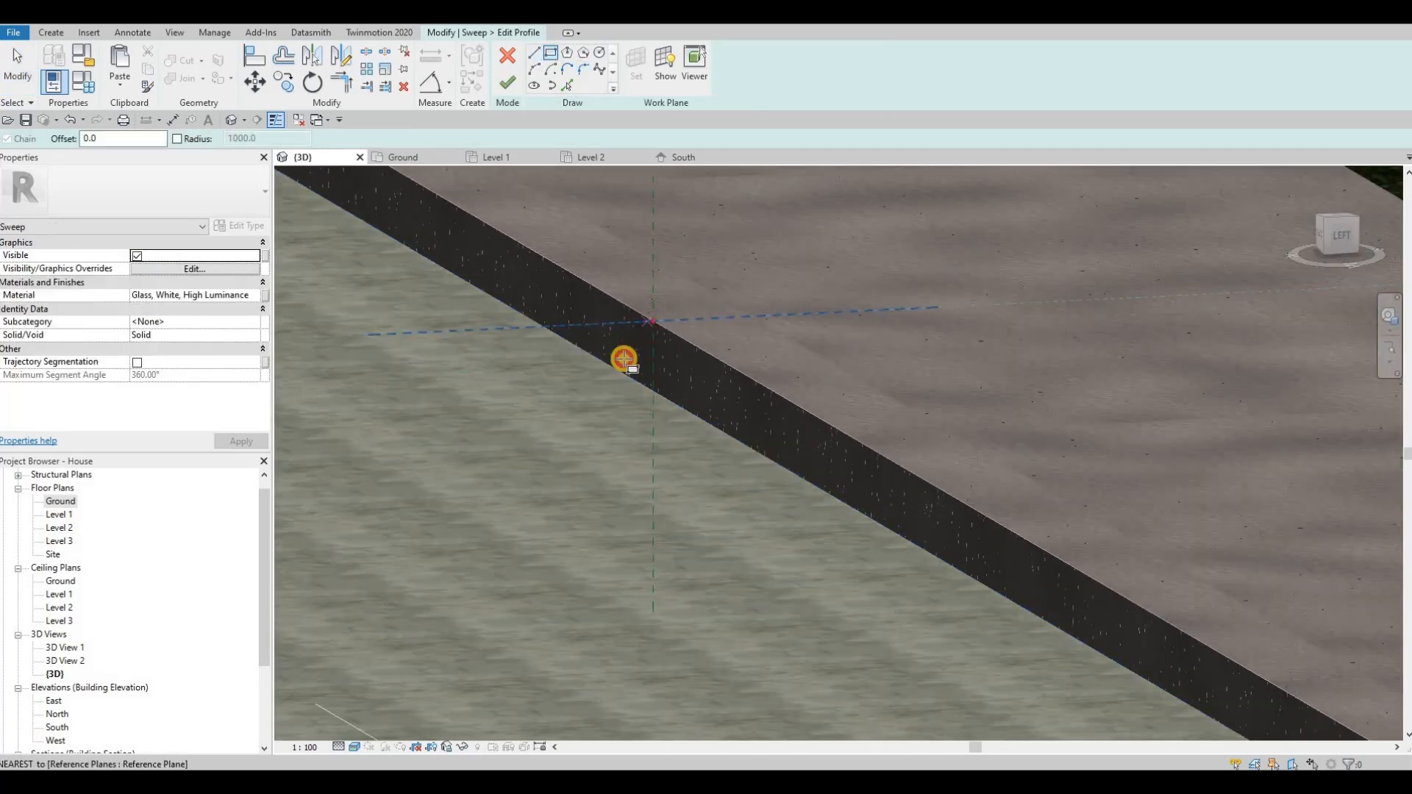
pyautogui.click(625, 388)
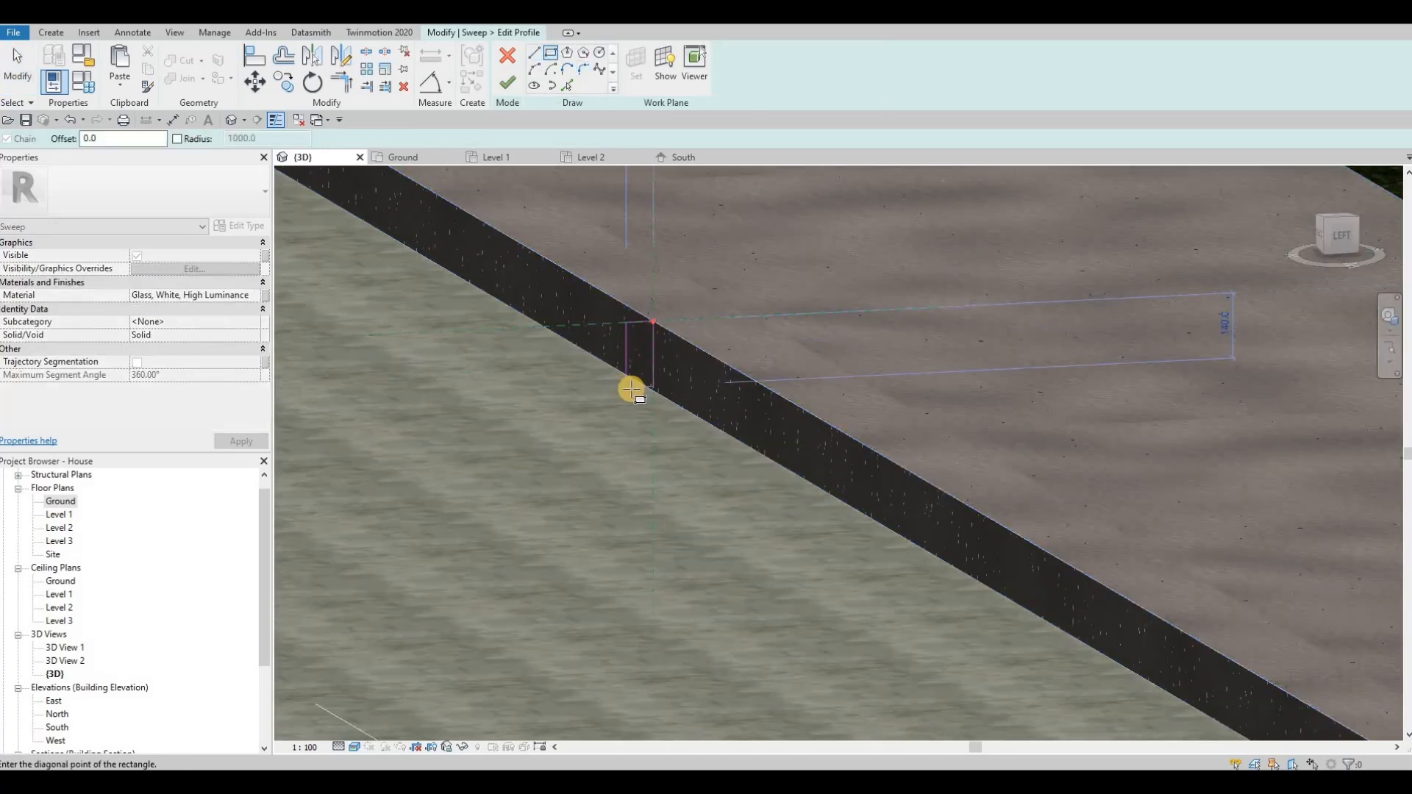
pyautogui.click(635, 304)
# Step: Round the profile's upper road-side corner with a fillet arc about 55 mm long and finish the profile
pyautogui.scroll(2, 634, 268)
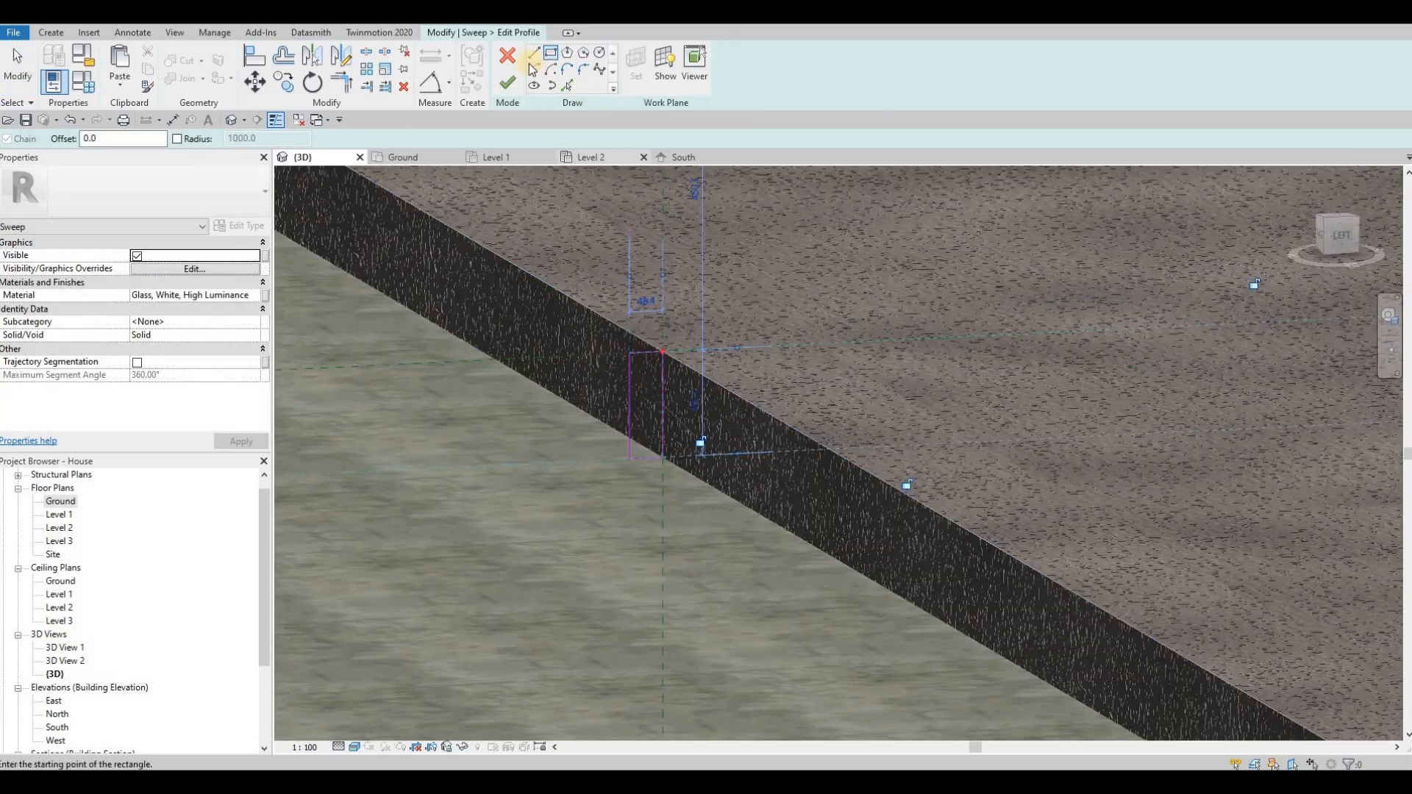
pyautogui.scroll(2, 639, 374)
pyautogui.click(646, 370)
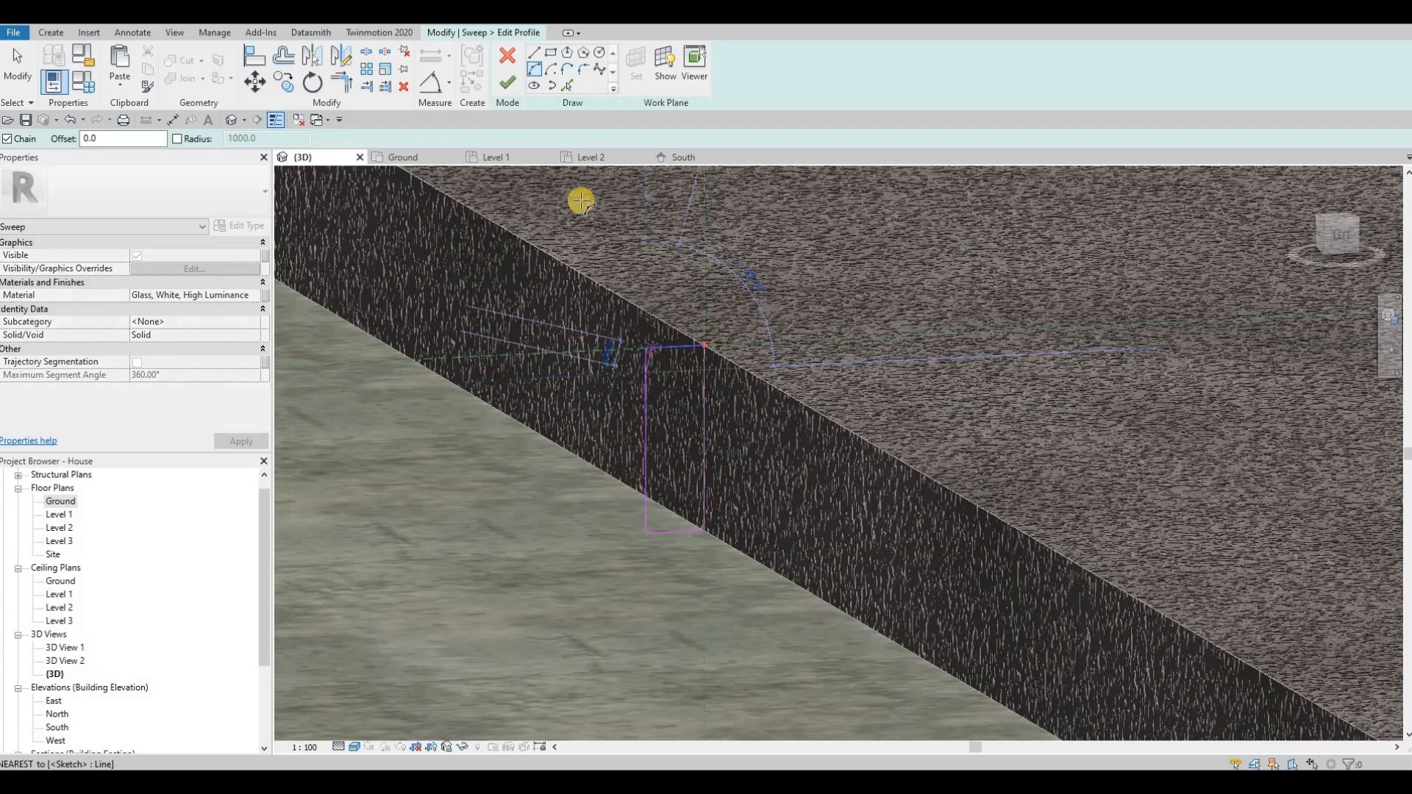
pyautogui.press('Escape')
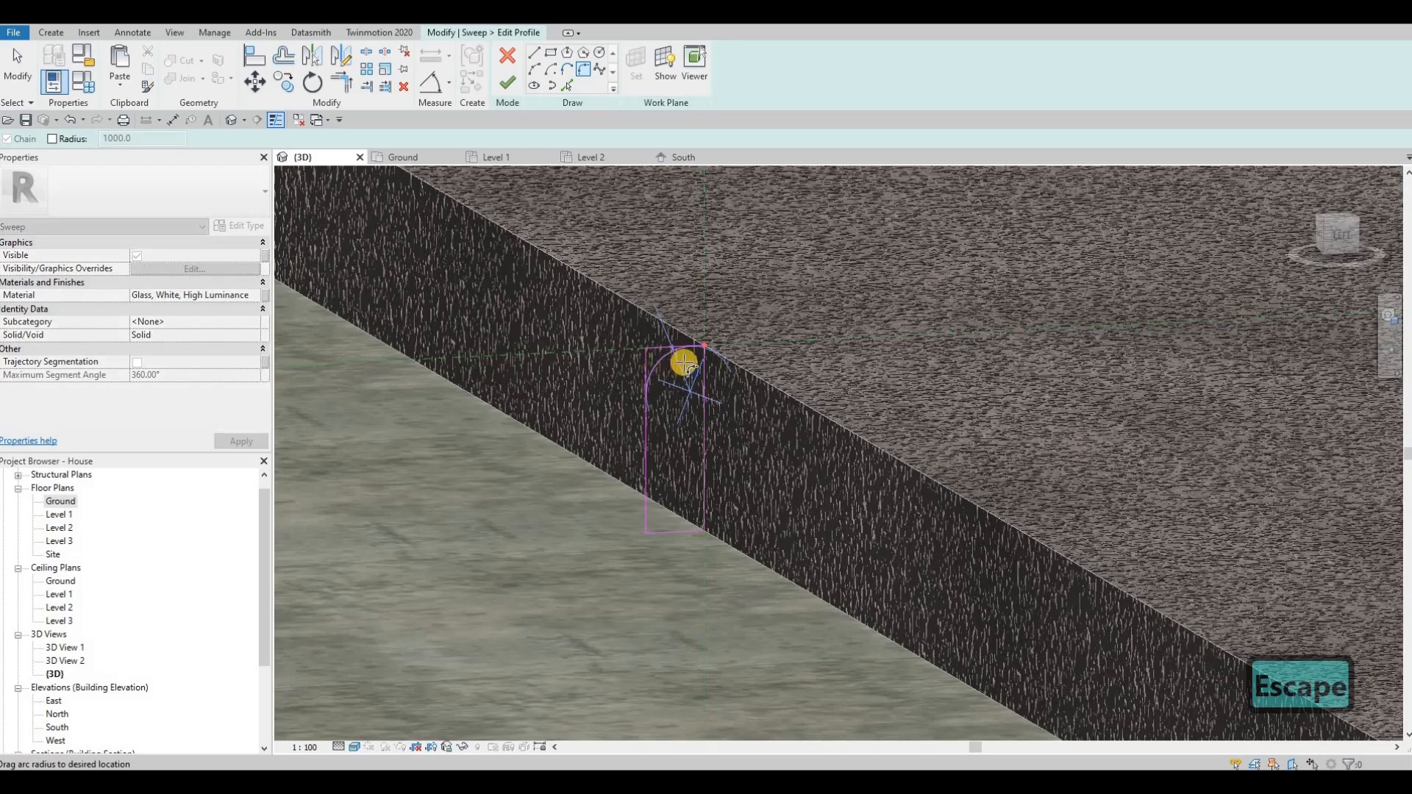
pyautogui.click(676, 368)
pyautogui.scroll(3, 659, 400)
pyautogui.press('Escape')
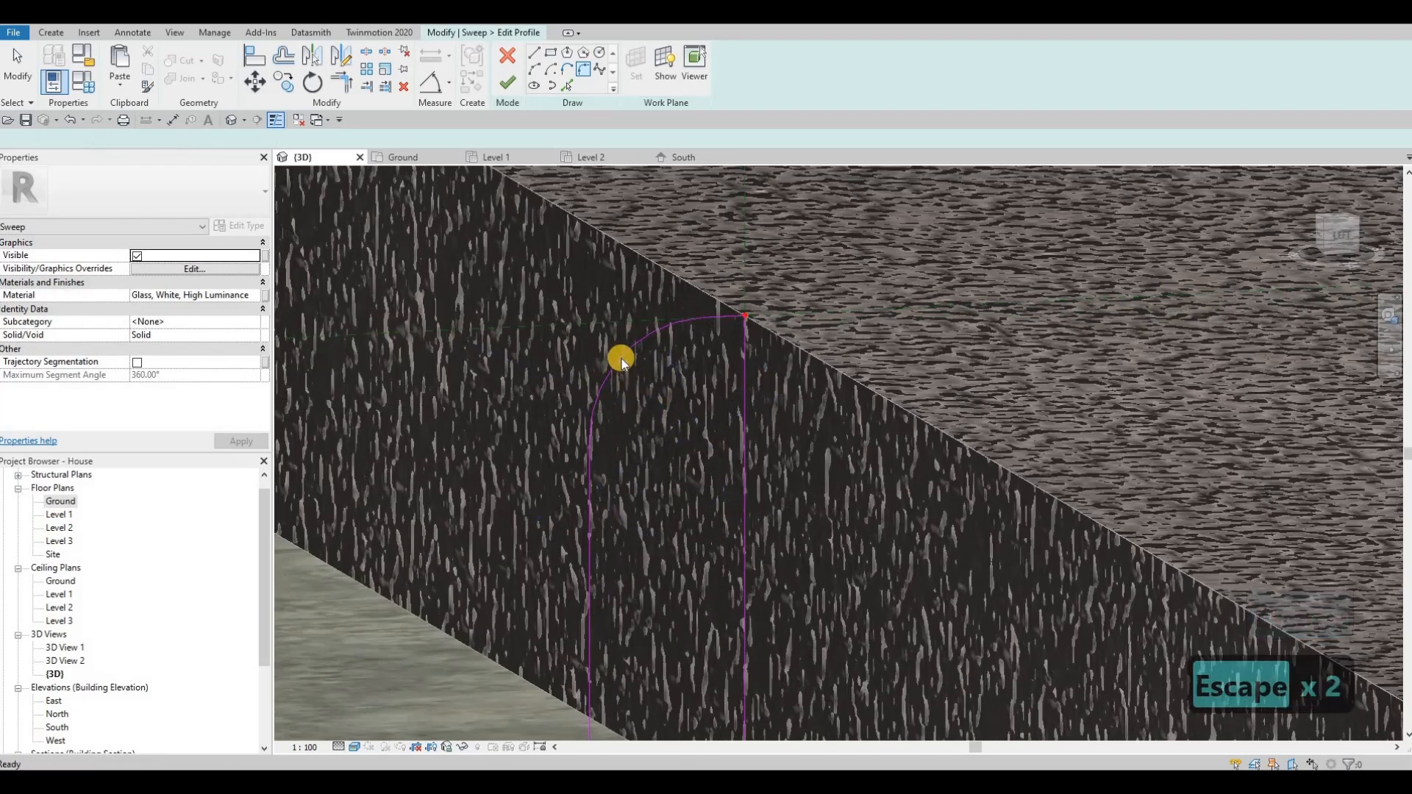
pyautogui.click(659, 406)
pyautogui.press('Escape')
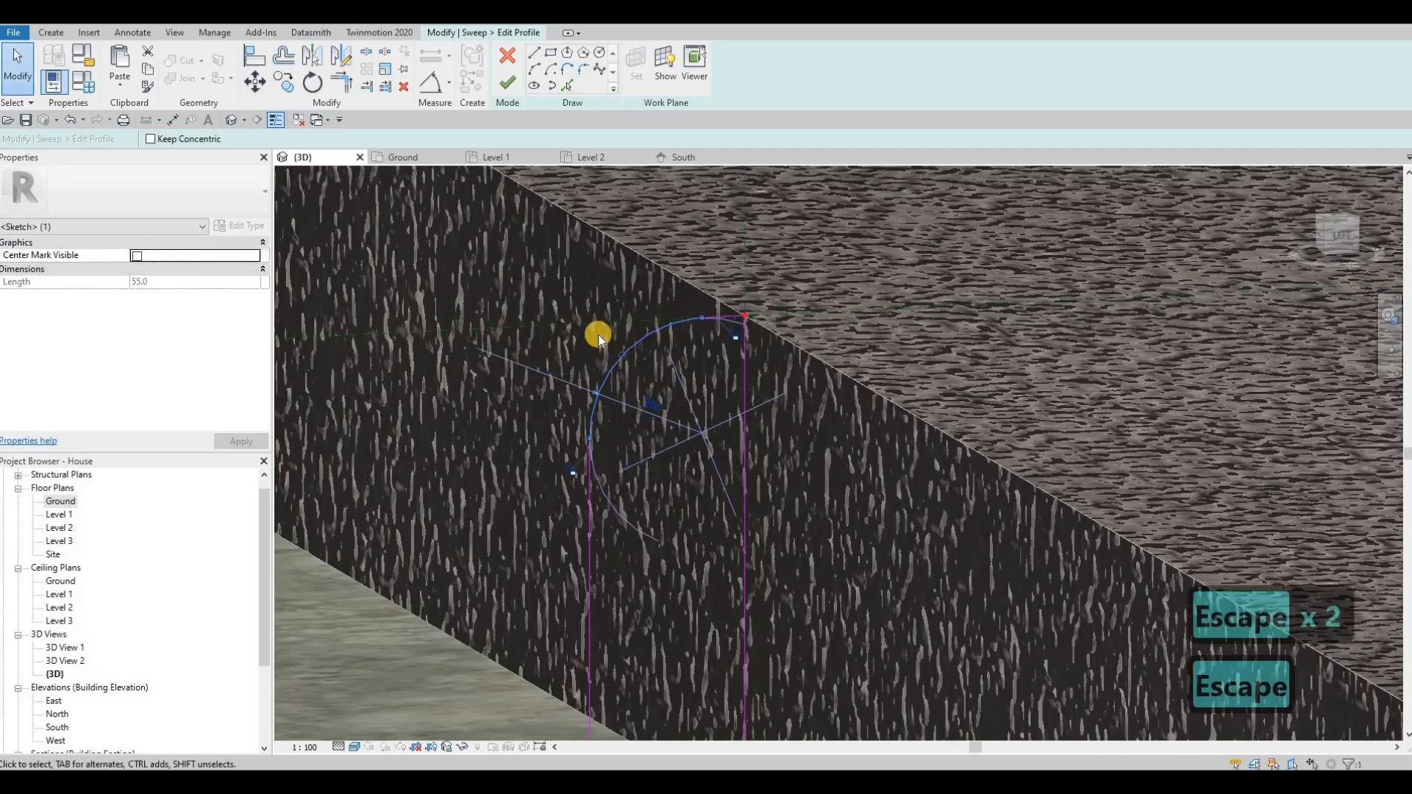
pyautogui.scroll(-3, 602, 338)
pyautogui.click(507, 85)
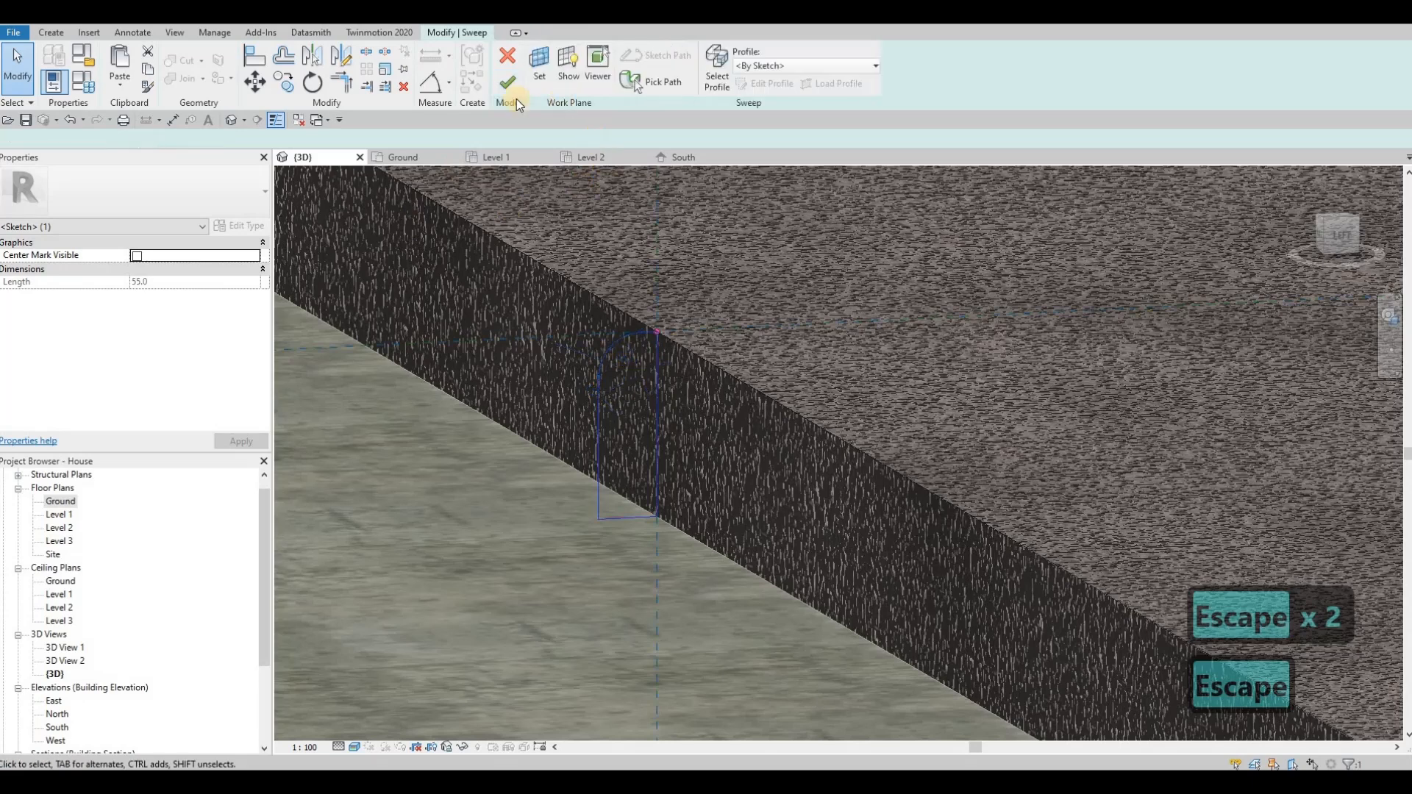
# Step: Complete the curb sweep, set its material to Concrete, Lightweight, 4 ksi, and finish the in-place sidewalk model
pyautogui.click(219, 296)
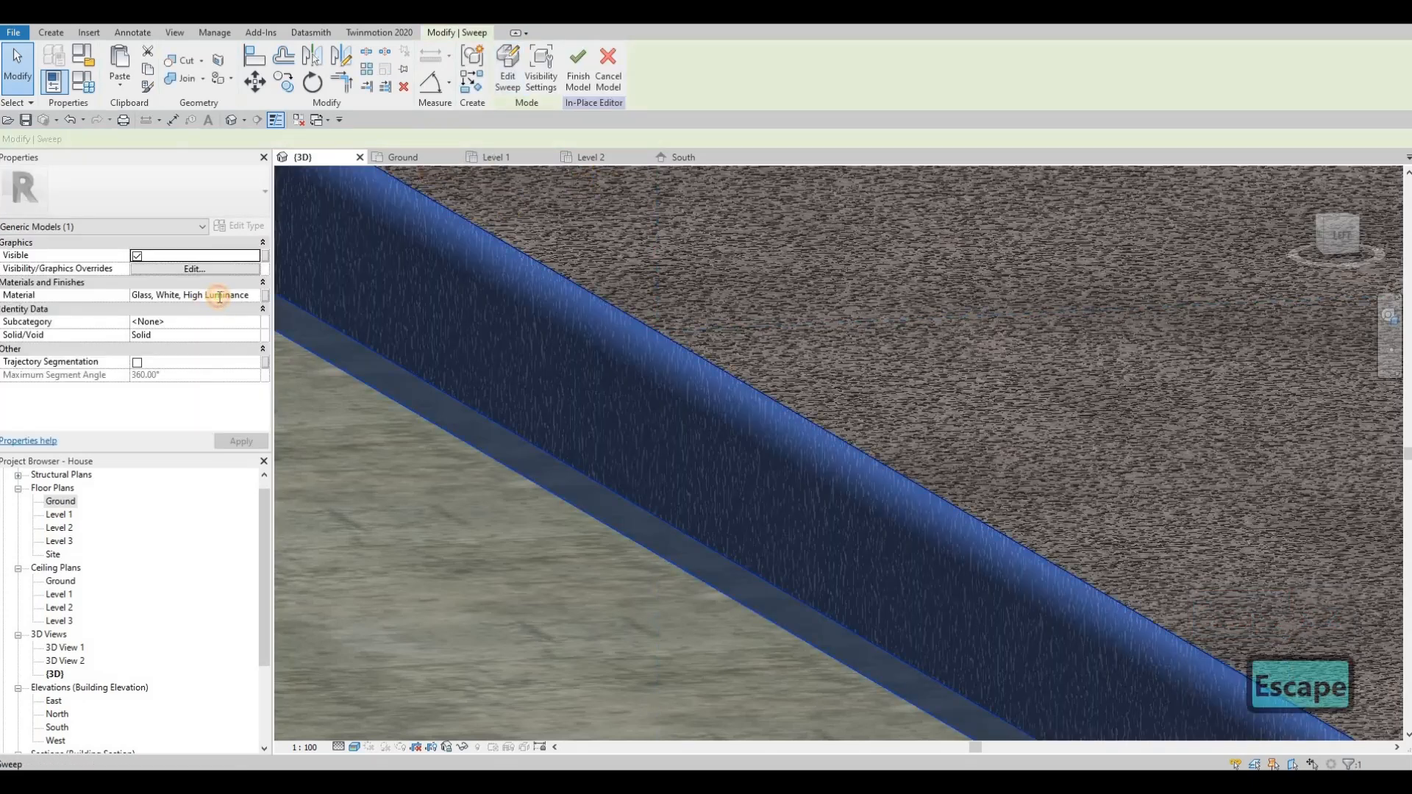
pyautogui.hotkey('ctrl', 'a')
pyautogui.write('Concrete, Lightweight, 4 ksi')
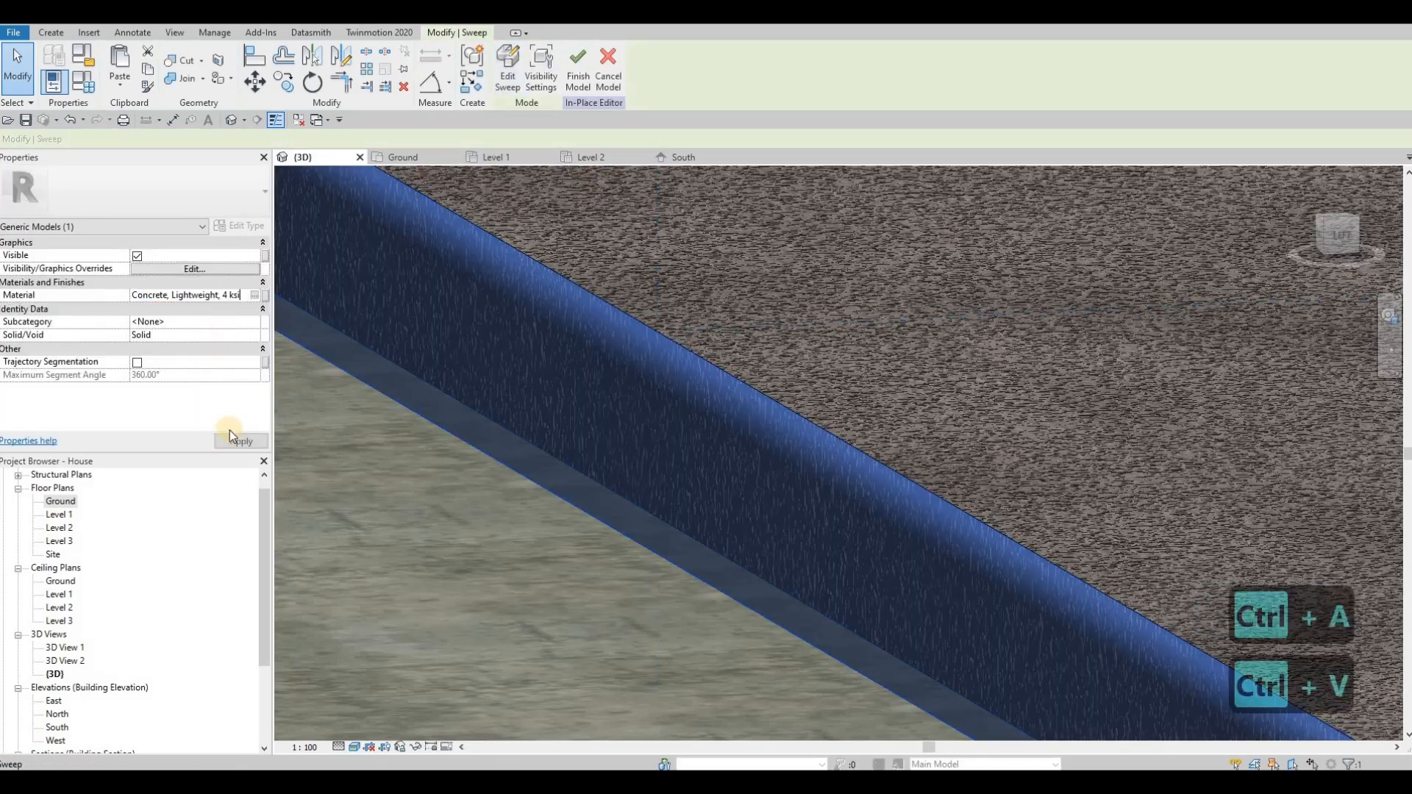
pyautogui.click(397, 348)
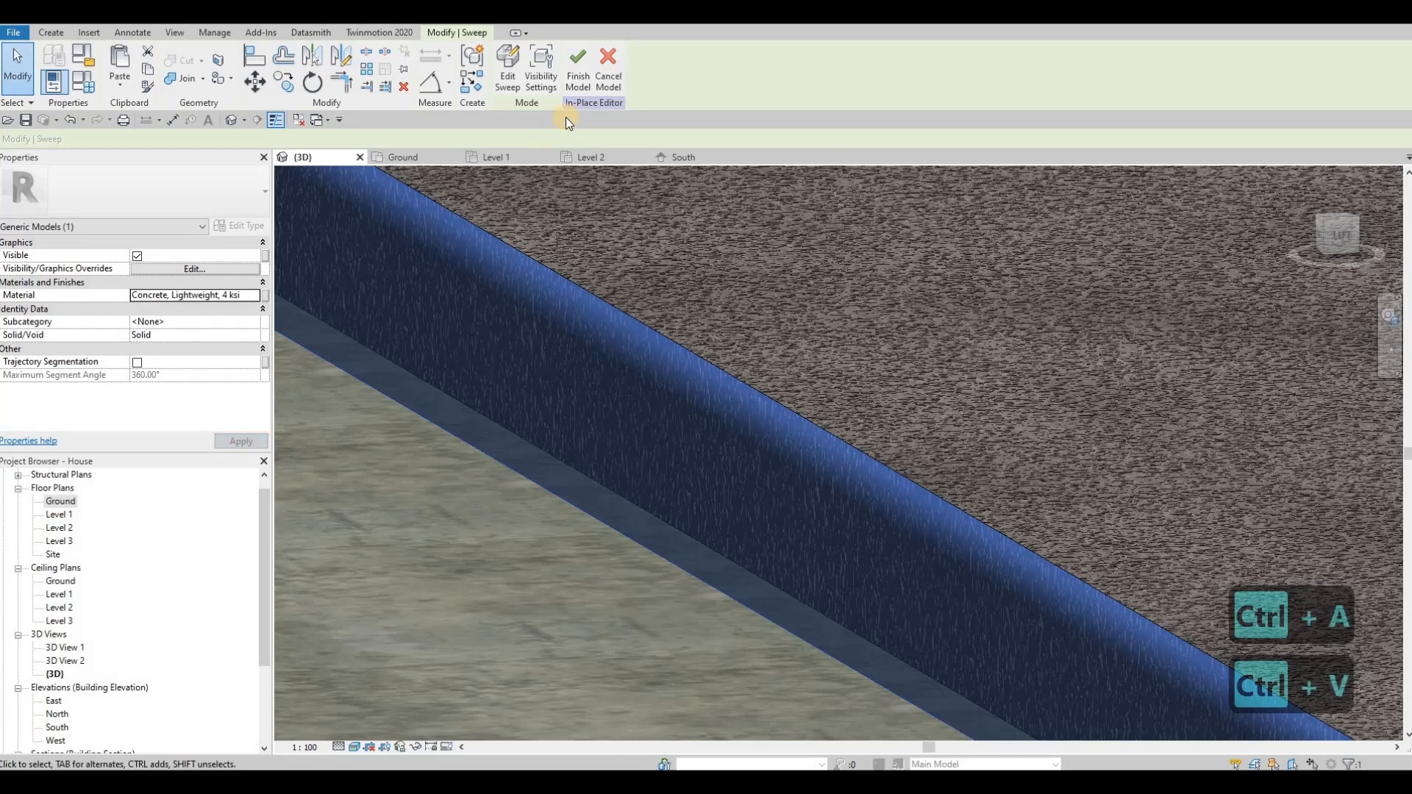
pyautogui.click(577, 80)
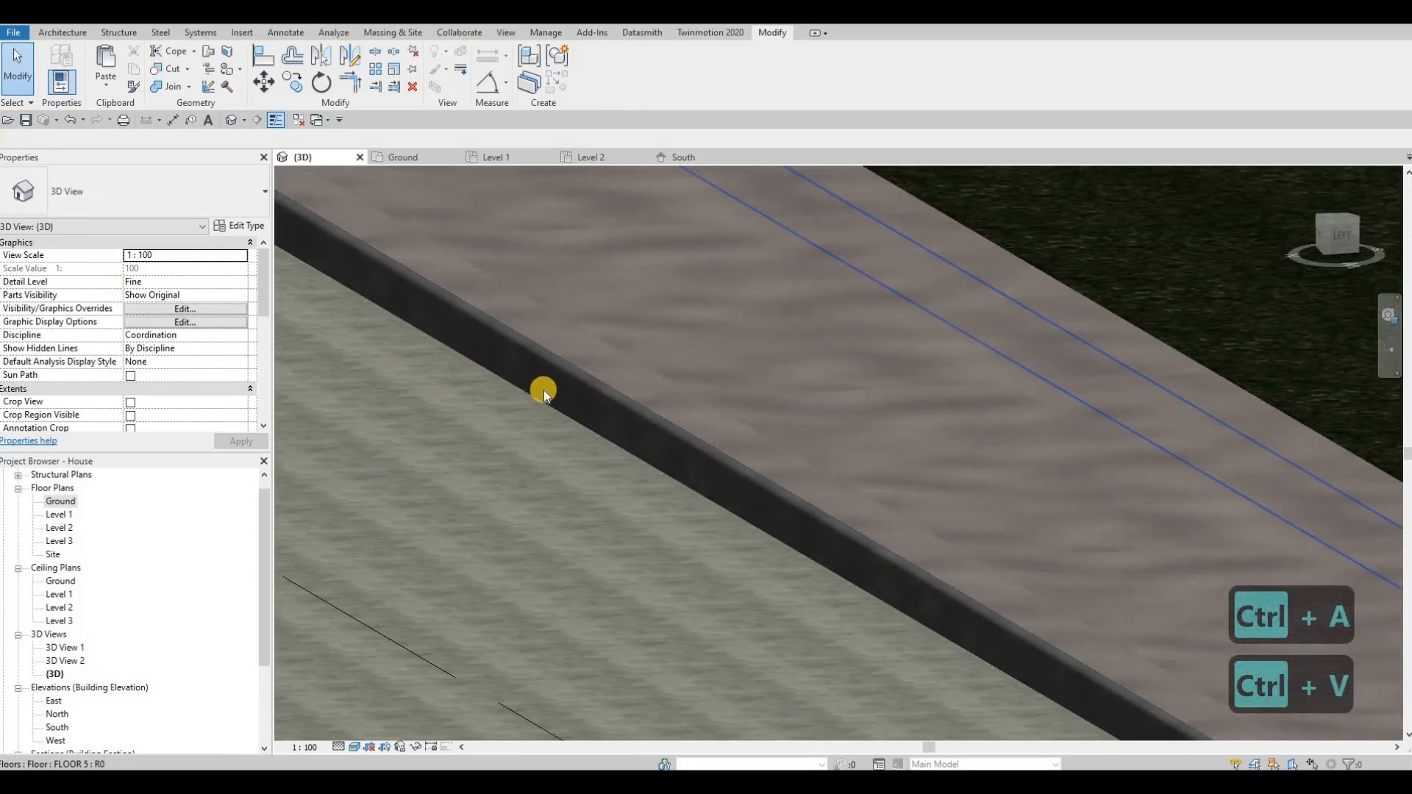
# Step: Examine the type properties of the front balcony's glass curtain wall railing
pyautogui.keyDown('shift'); pyautogui.moveTo(545, 390); pyautogui.dragTo(576, 393, button='middle'); pyautogui.keyUp('shift')
pyautogui.press('Escape')
pyautogui.press('Escape')
pyautogui.scroll(4, 577, 392)
pyautogui.click(563, 385)
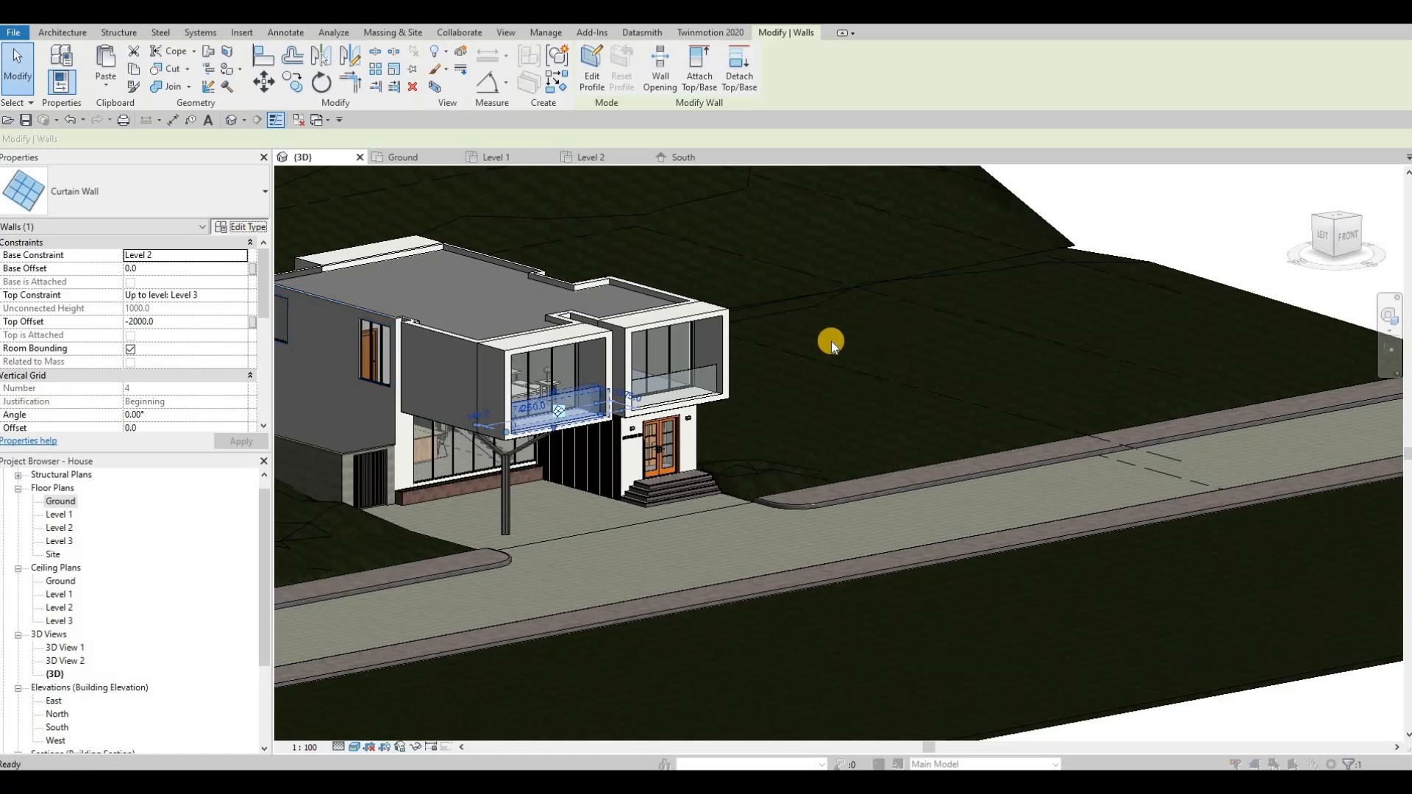
pyautogui.scroll(-5, 783, 372)
pyautogui.scroll(5, 390, 325)
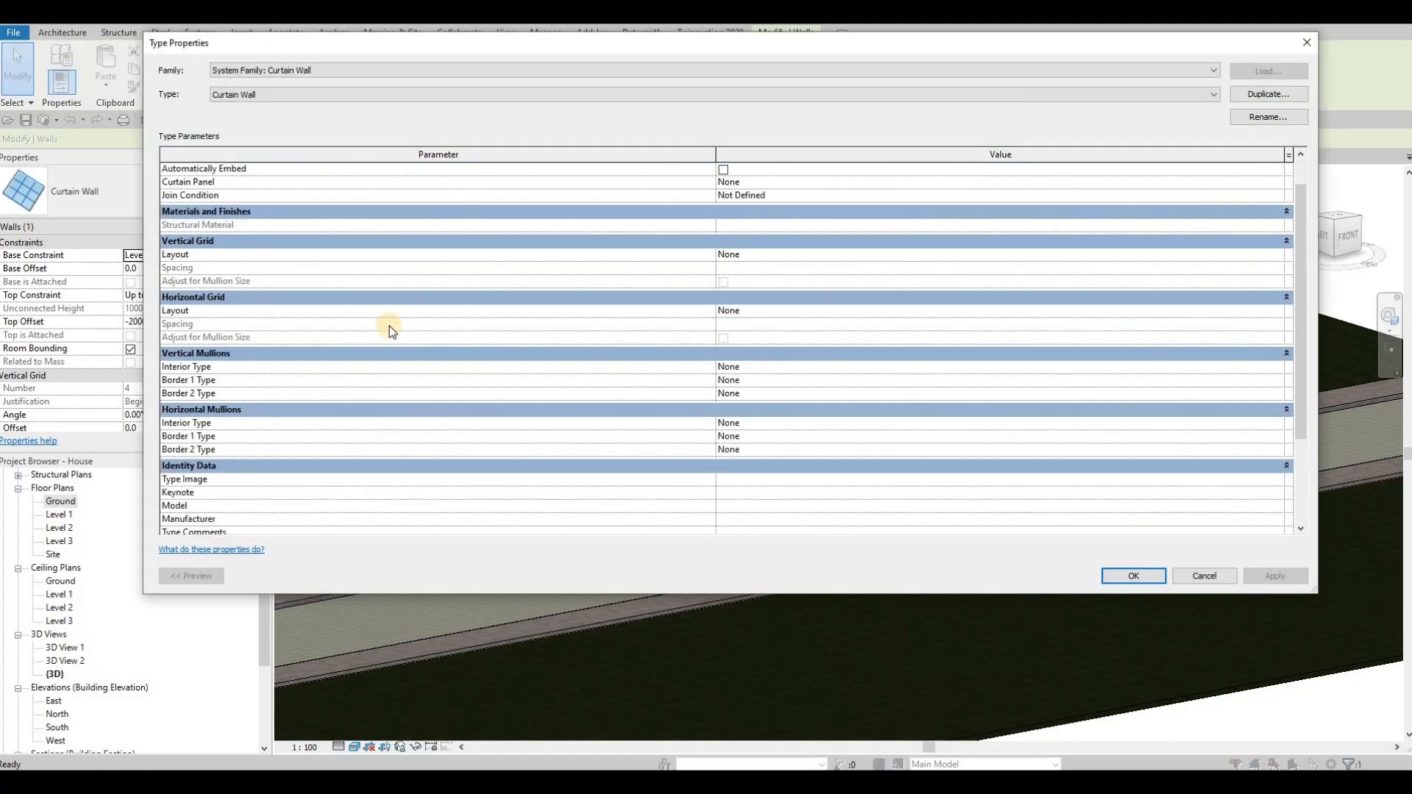
pyautogui.press('Escape')
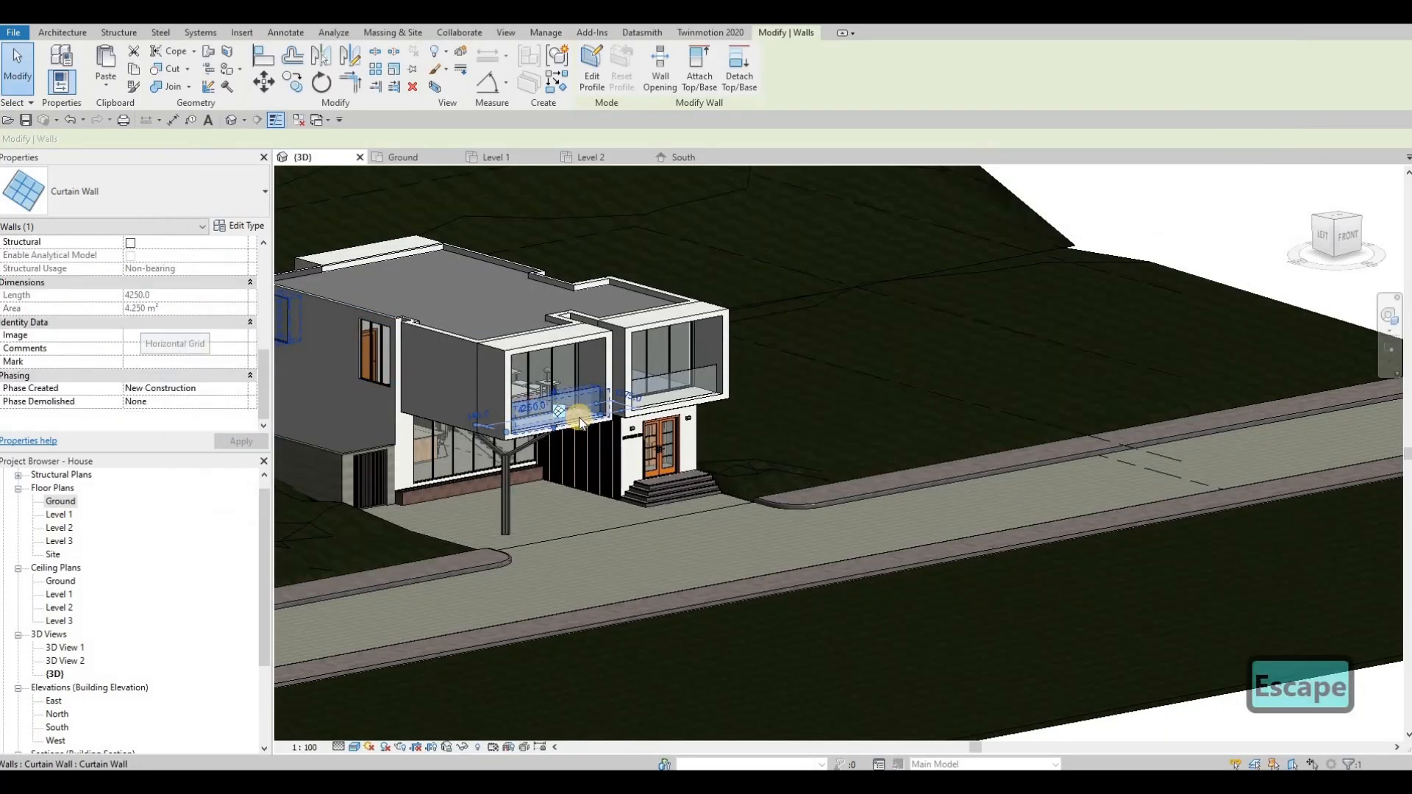
pyautogui.press('Escape')
pyautogui.press('Escape')
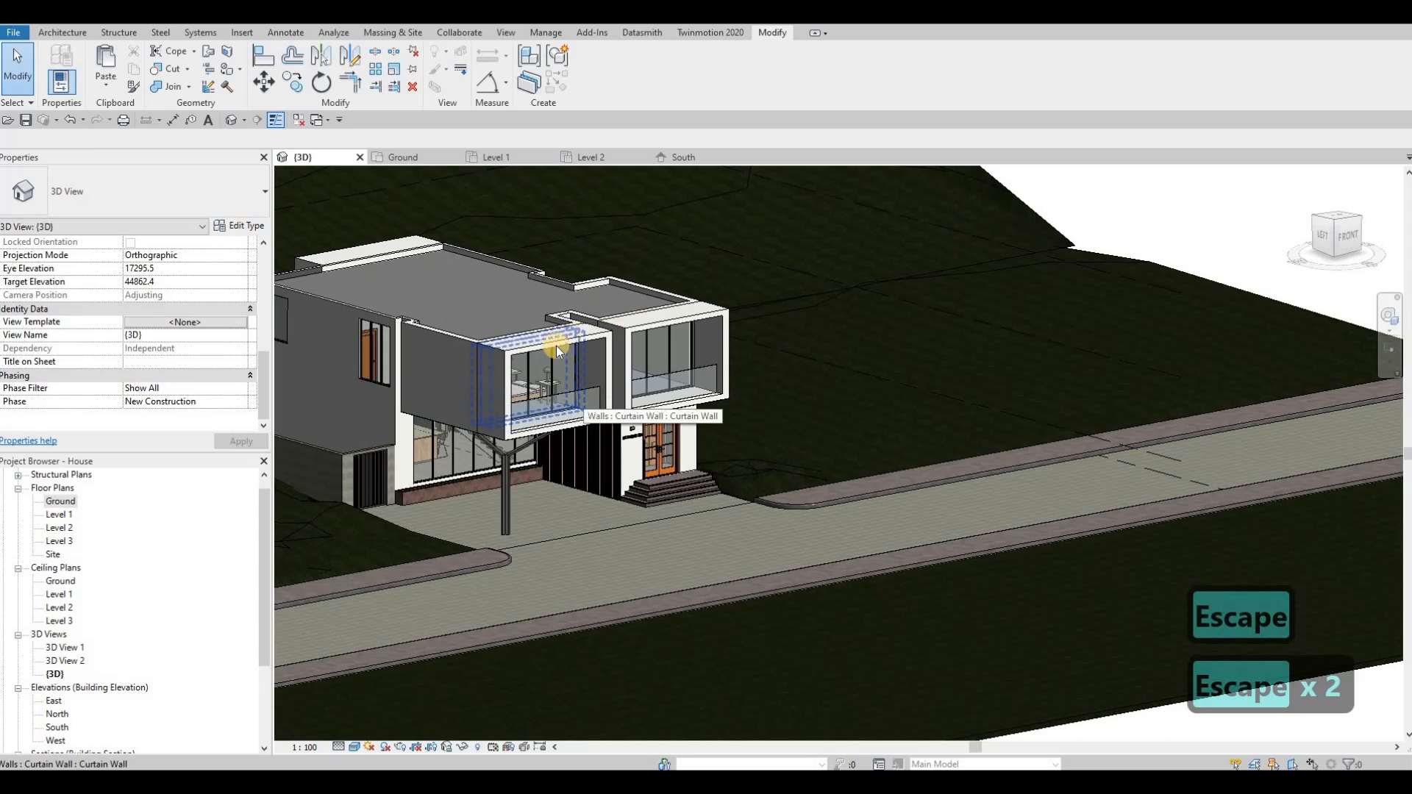
pyautogui.press('Escape')
pyautogui.scroll(4, 611, 416)
pyautogui.scroll(2, 611, 417)
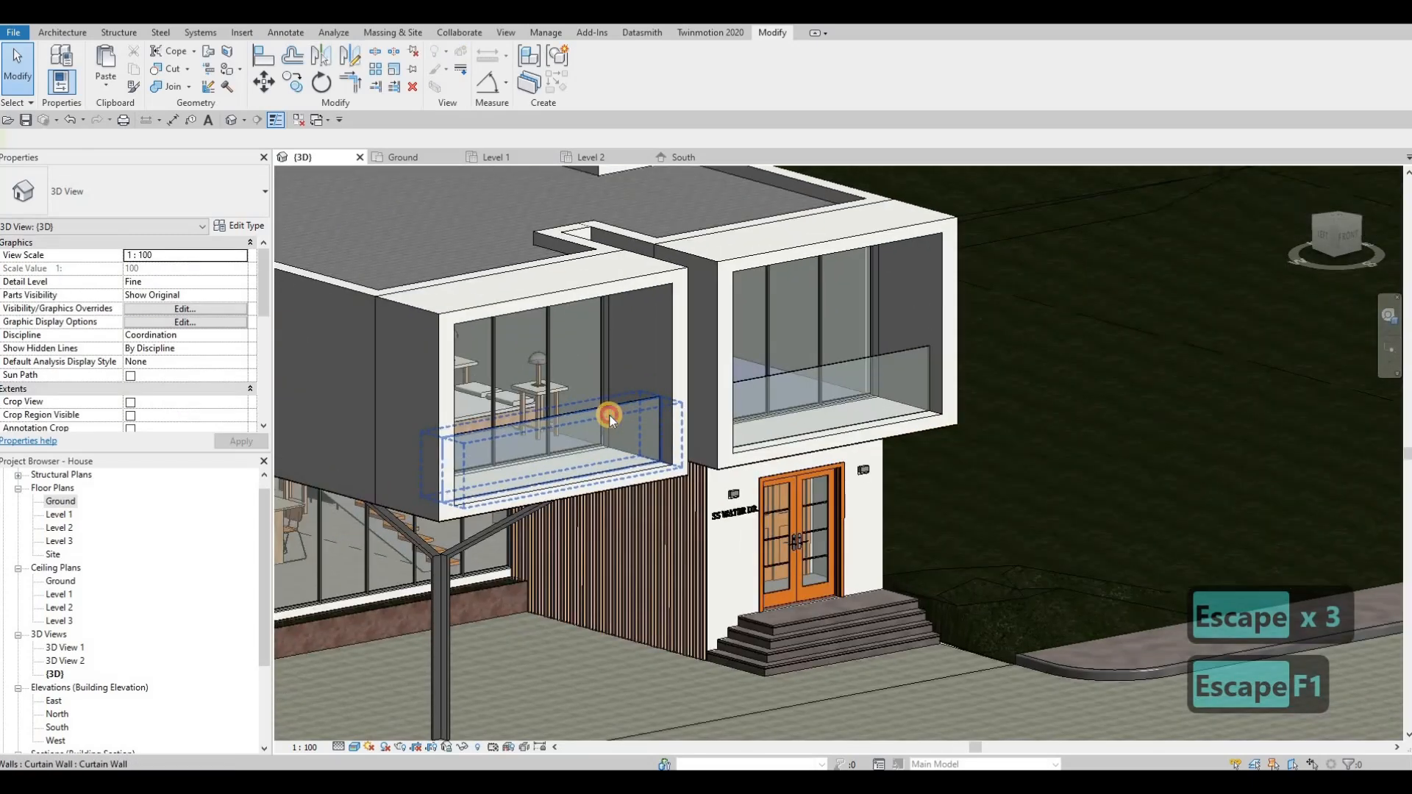
pyautogui.click(608, 412)
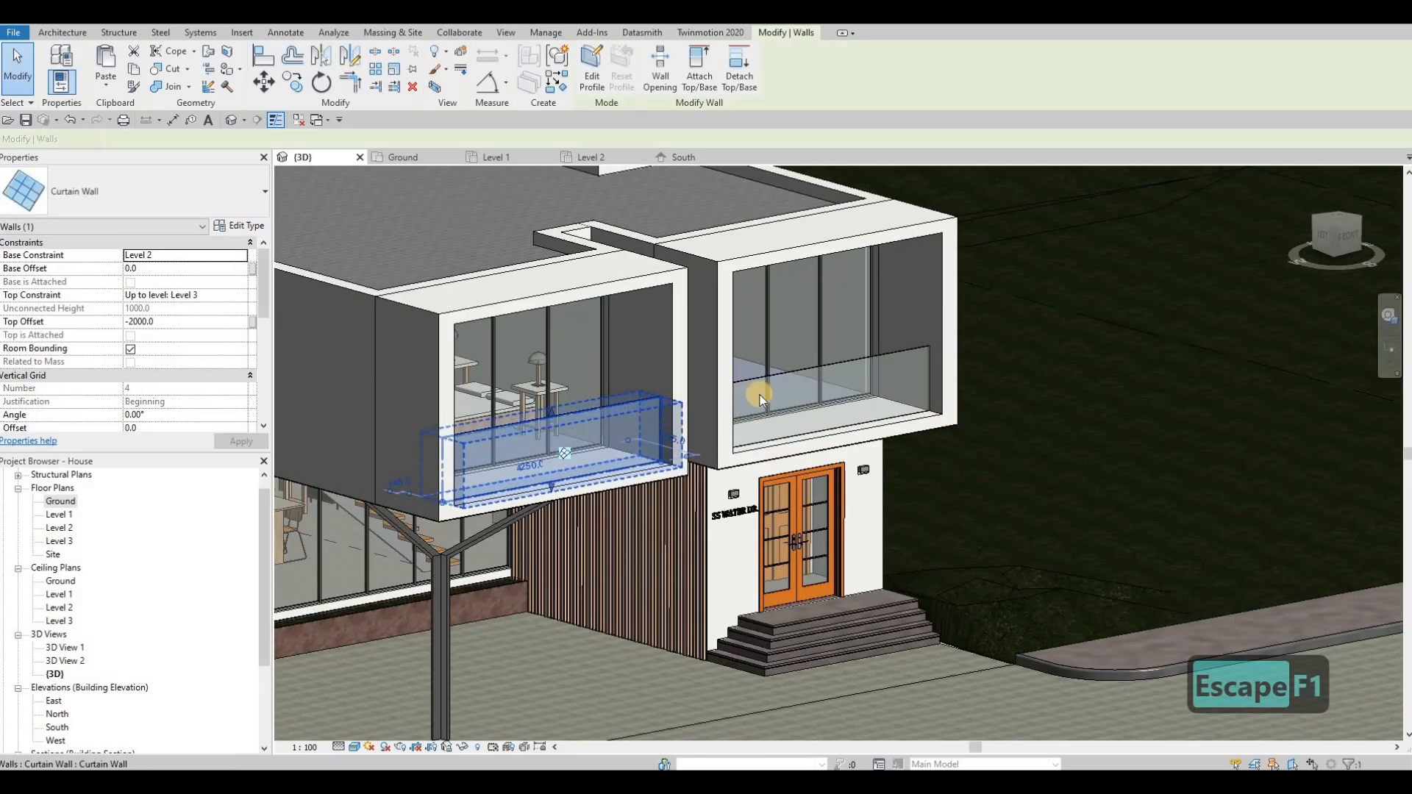
pyautogui.keyDown('ctrl'); pyautogui.click(802, 376); pyautogui.keyUp('ctrl')
pyautogui.scroll(-2, 757, 441)
pyautogui.keyDown('shift'); pyautogui.moveTo(956, 441); pyautogui.dragTo(528, 488, button='middle'); pyautogui.keyUp('shift')
pyautogui.keyDown('ctrl'); pyautogui.click(802, 433); pyautogui.keyUp('ctrl')
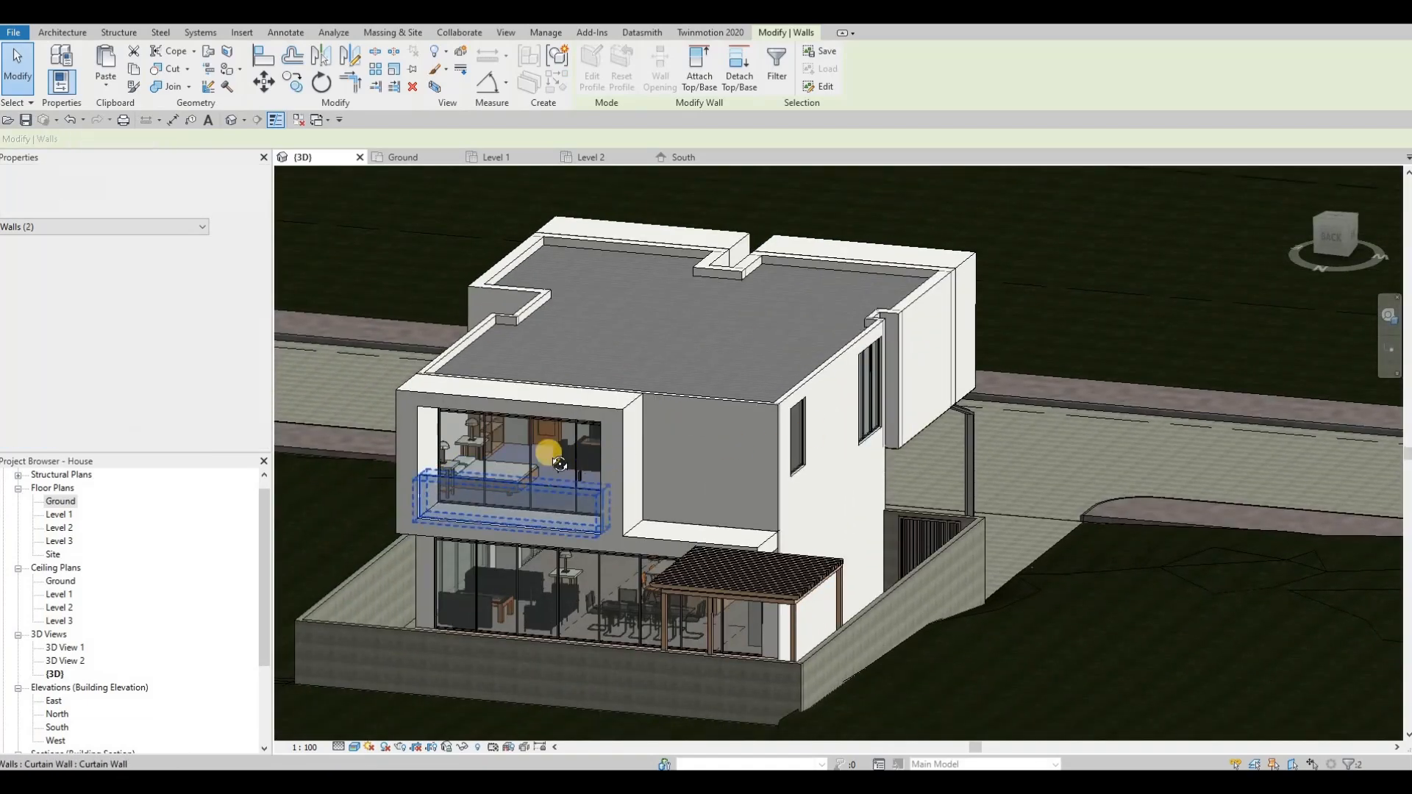
pyautogui.keyDown('shift'); pyautogui.moveTo(803, 434); pyautogui.dragTo(324, 346, button='middle'); pyautogui.keyUp('shift')
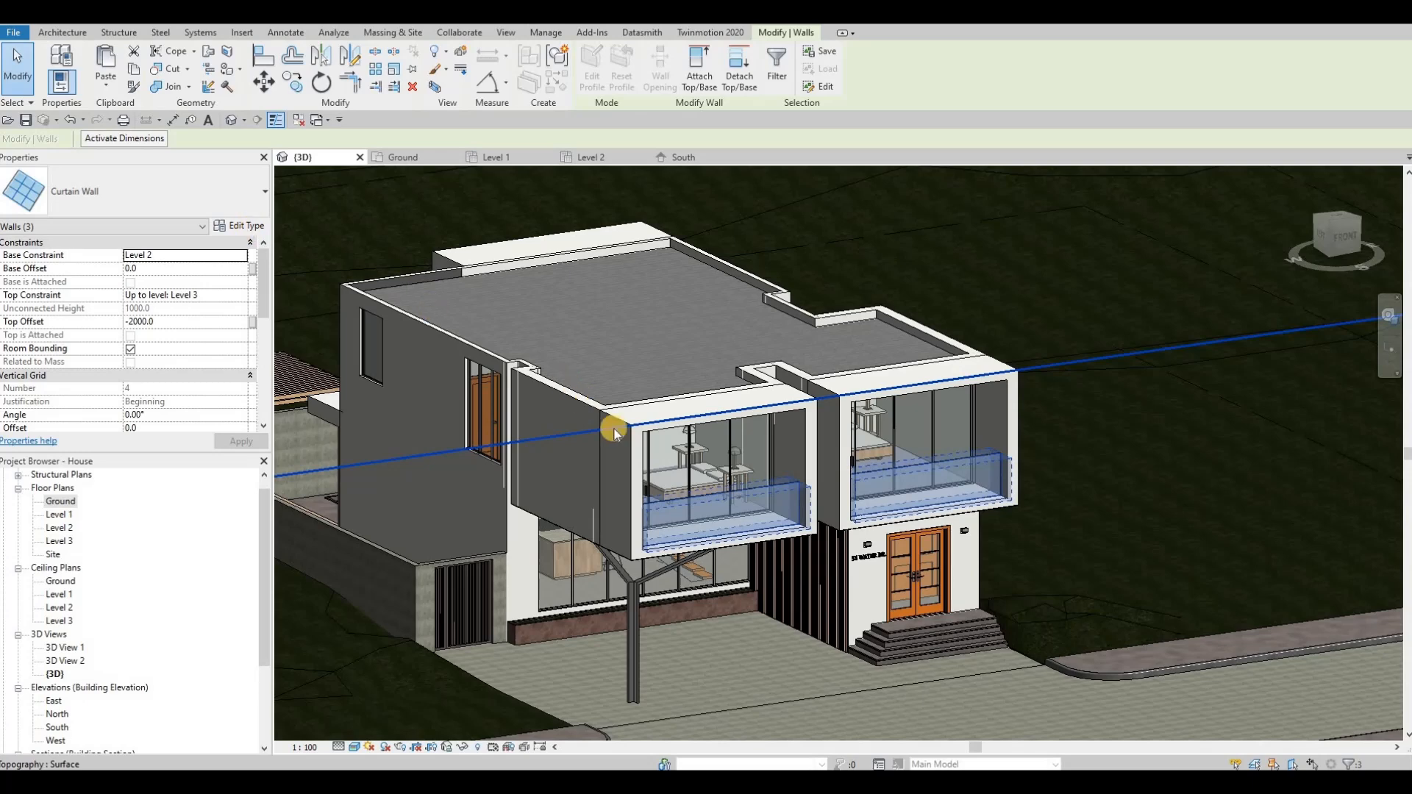
pyautogui.press('Escape')
pyautogui.press('Escape')
pyautogui.press('Escape')
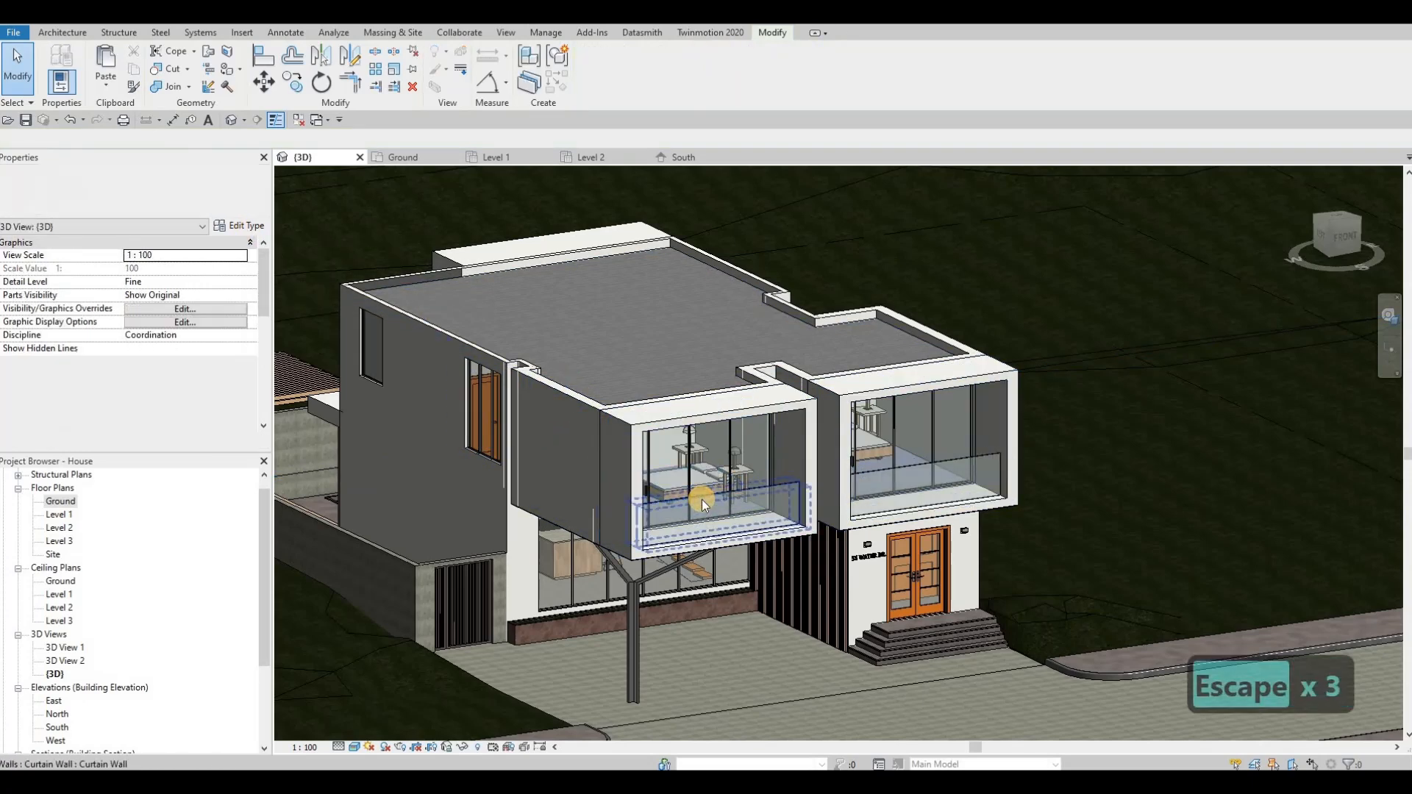
# Step: Duplicate the glazed panel type of the front balcony railing above the Y-shaped column as Glazed 2
pyautogui.press('Tab')
pyautogui.click(703, 500)
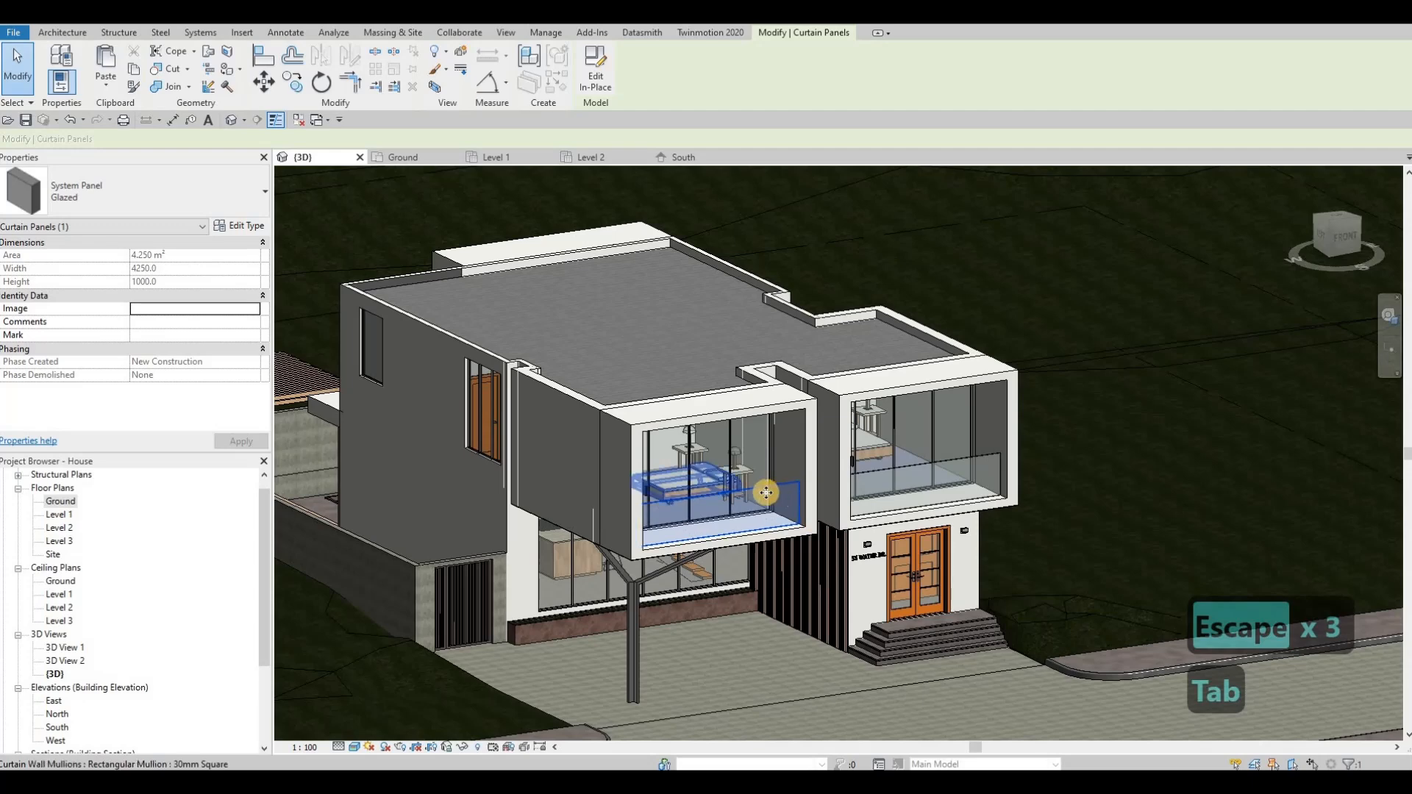
pyautogui.press('Tab')
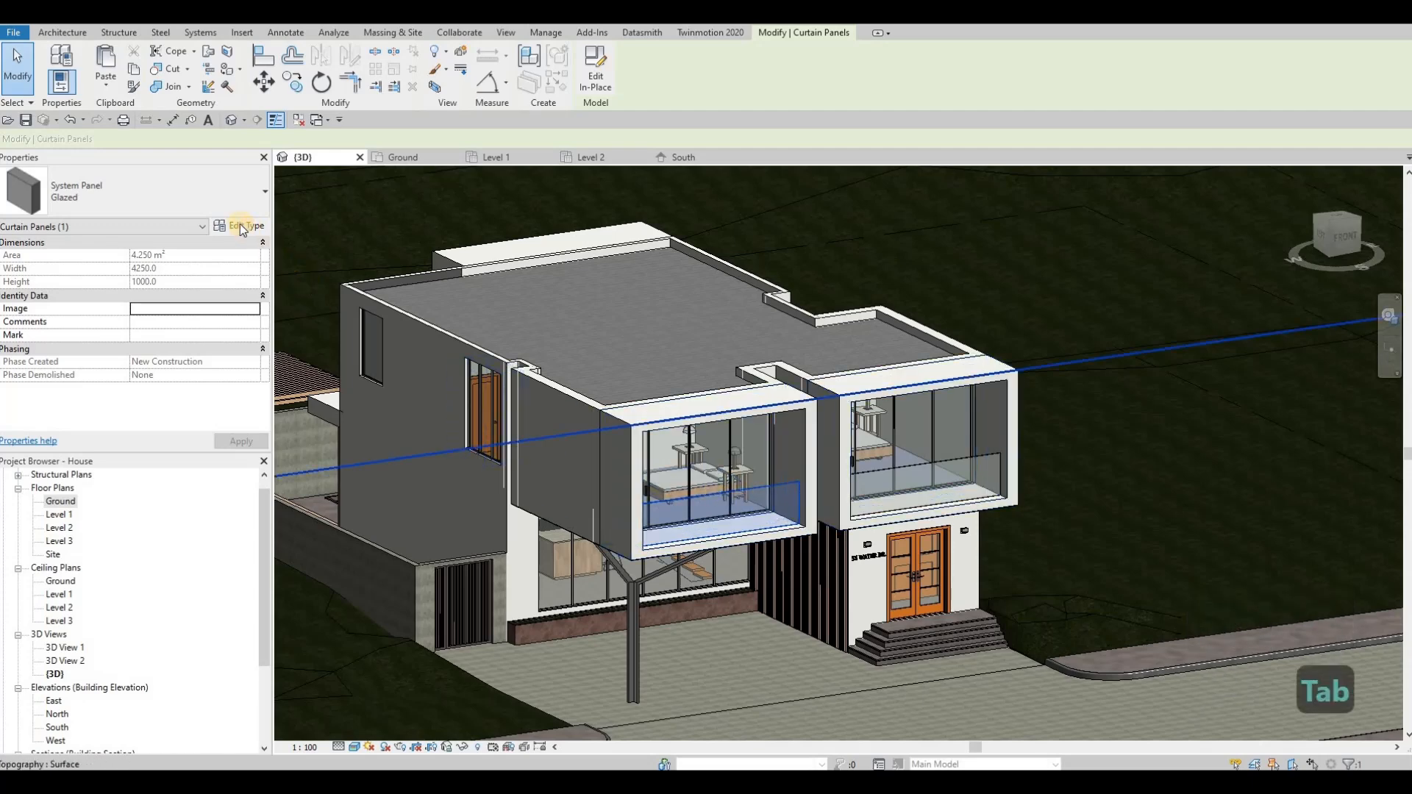
pyautogui.click(242, 226)
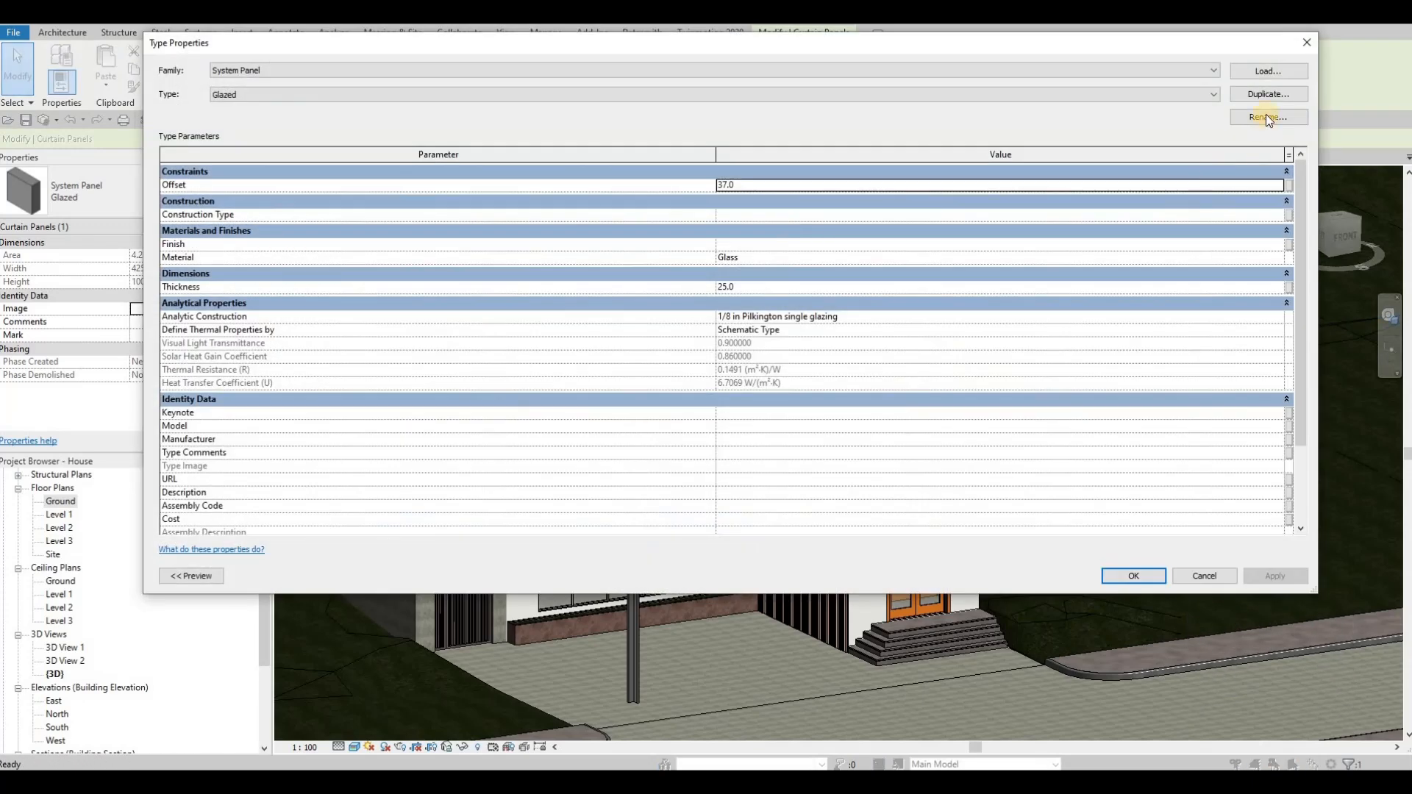
pyautogui.click(1263, 94)
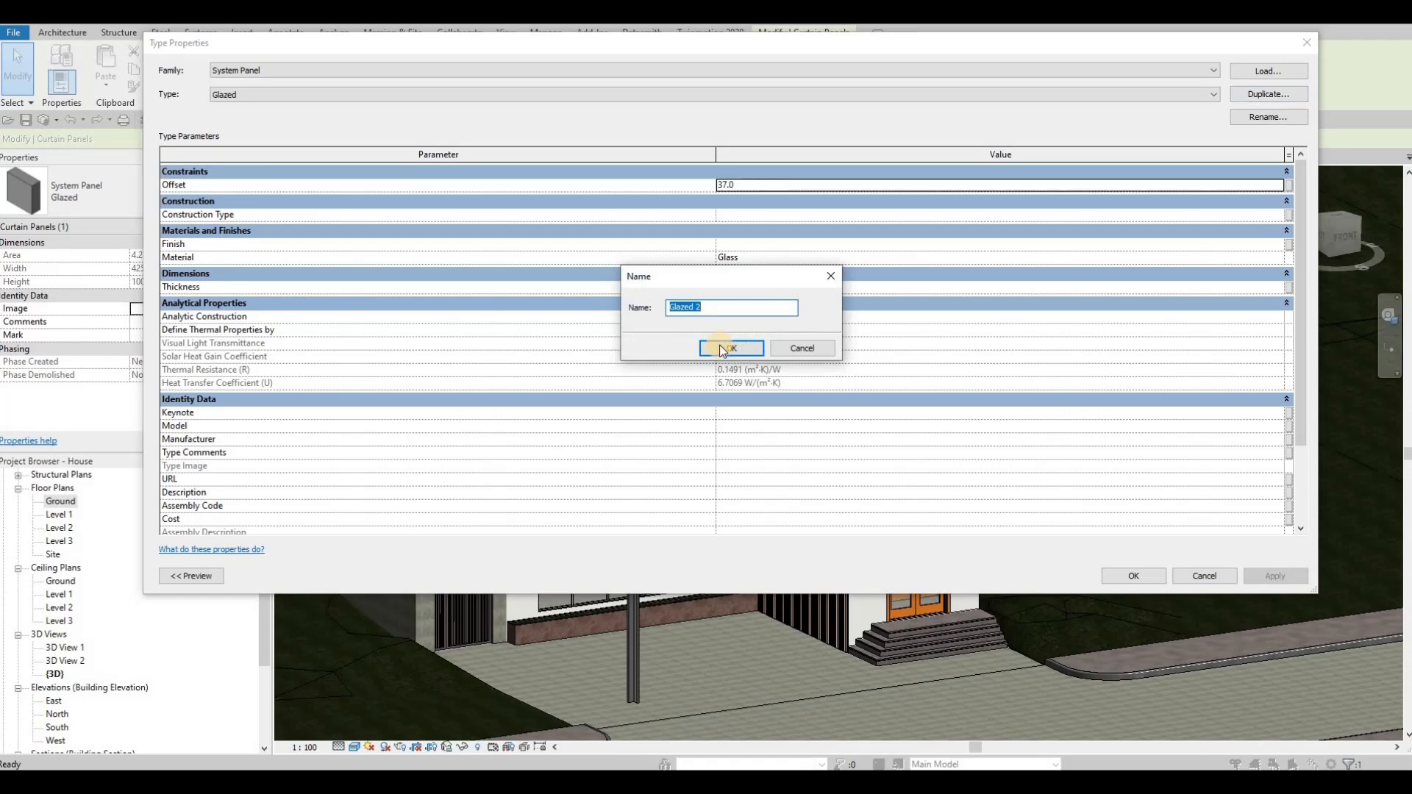
pyautogui.click(736, 350)
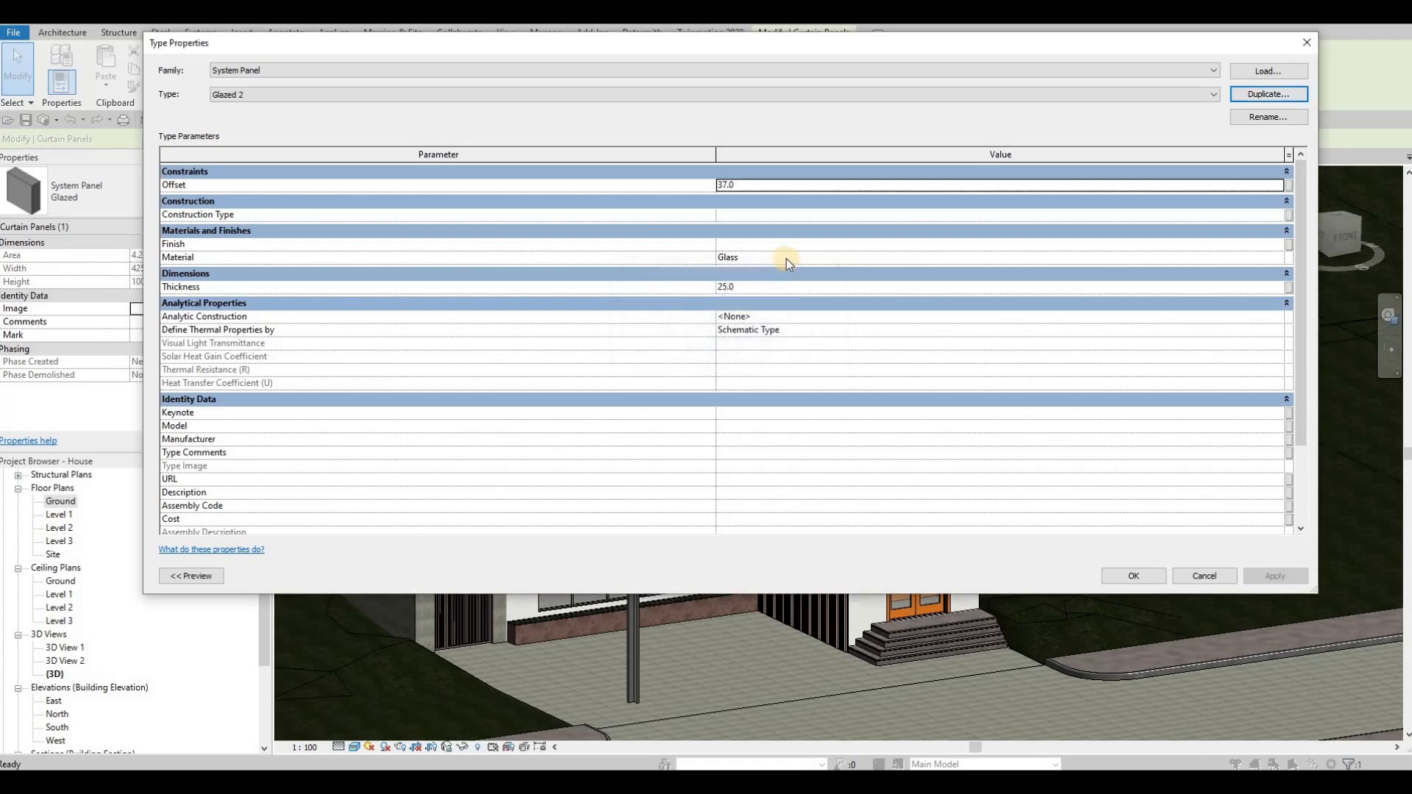
# Step: Add Glass, Cast, Gray from the AEC glass materials, assign it to the Glazed 2 panel type and clear the selection
pyautogui.click(787, 259)
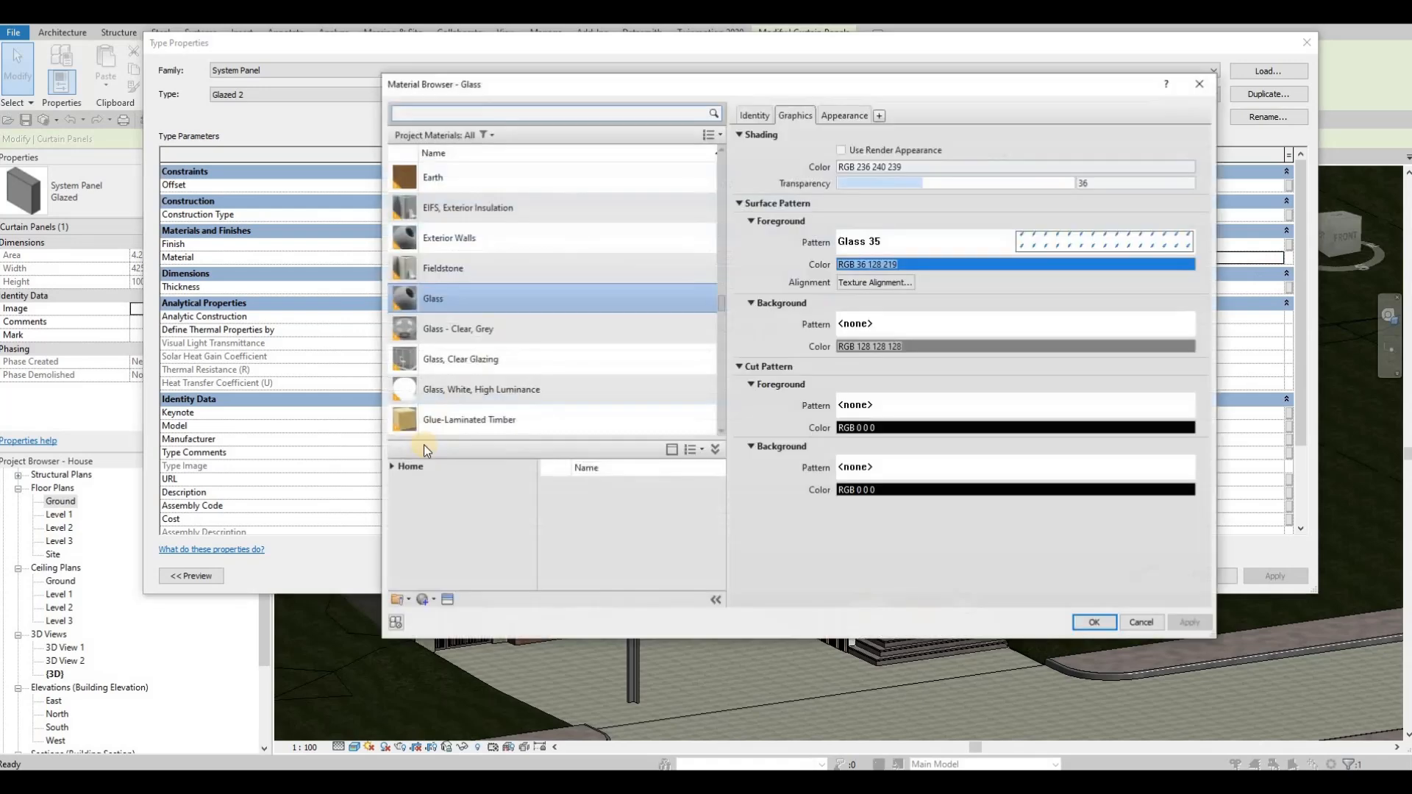
pyautogui.click(391, 466)
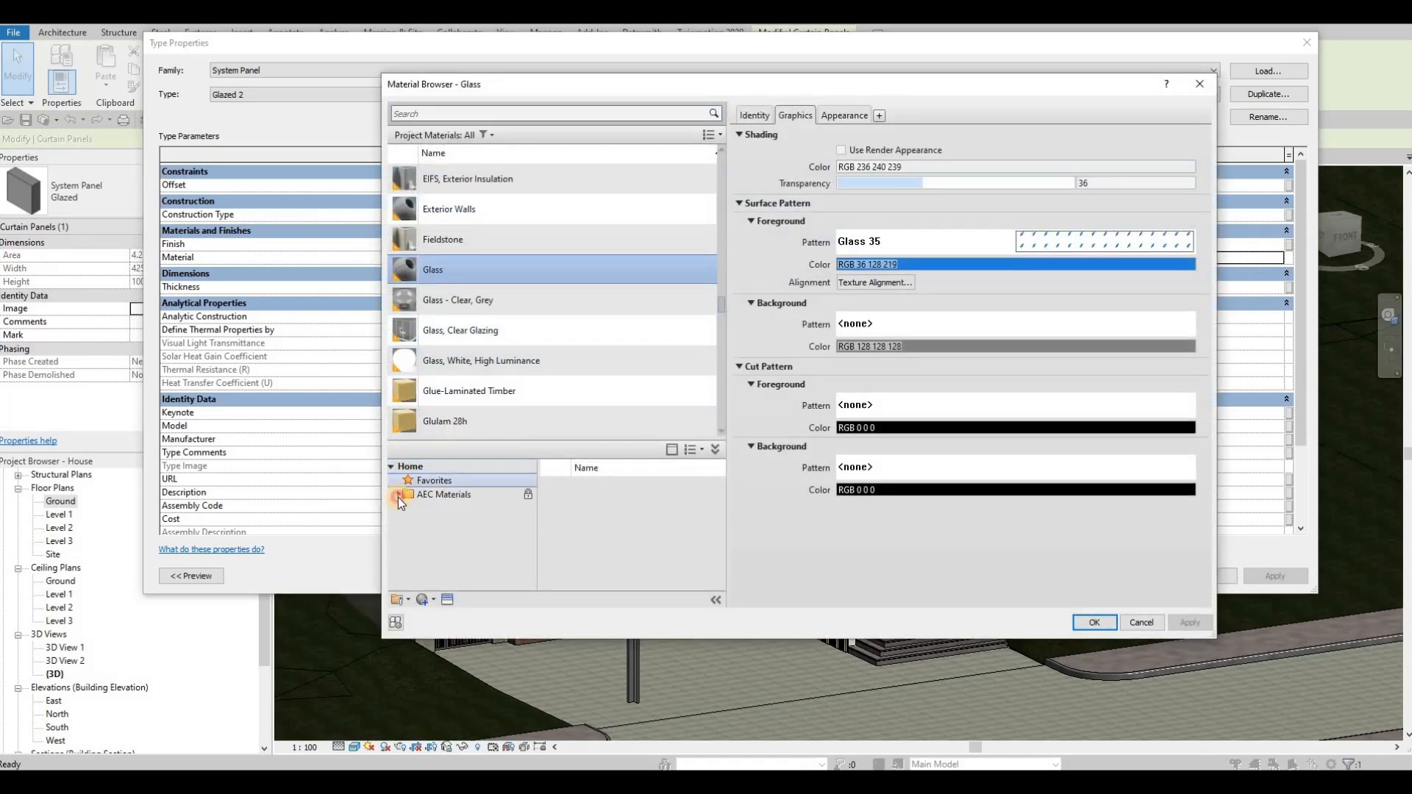
pyautogui.click(399, 495)
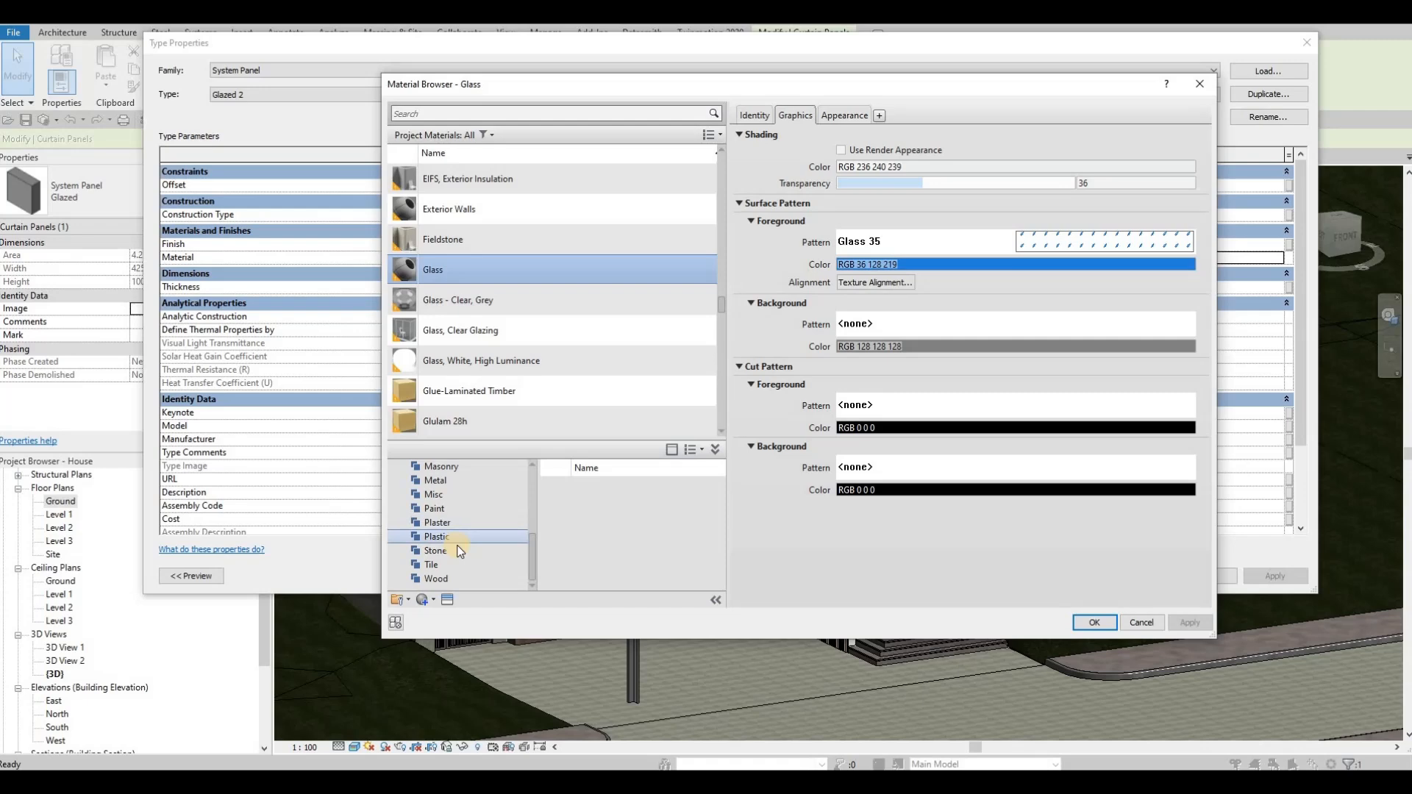
pyautogui.click(441, 492)
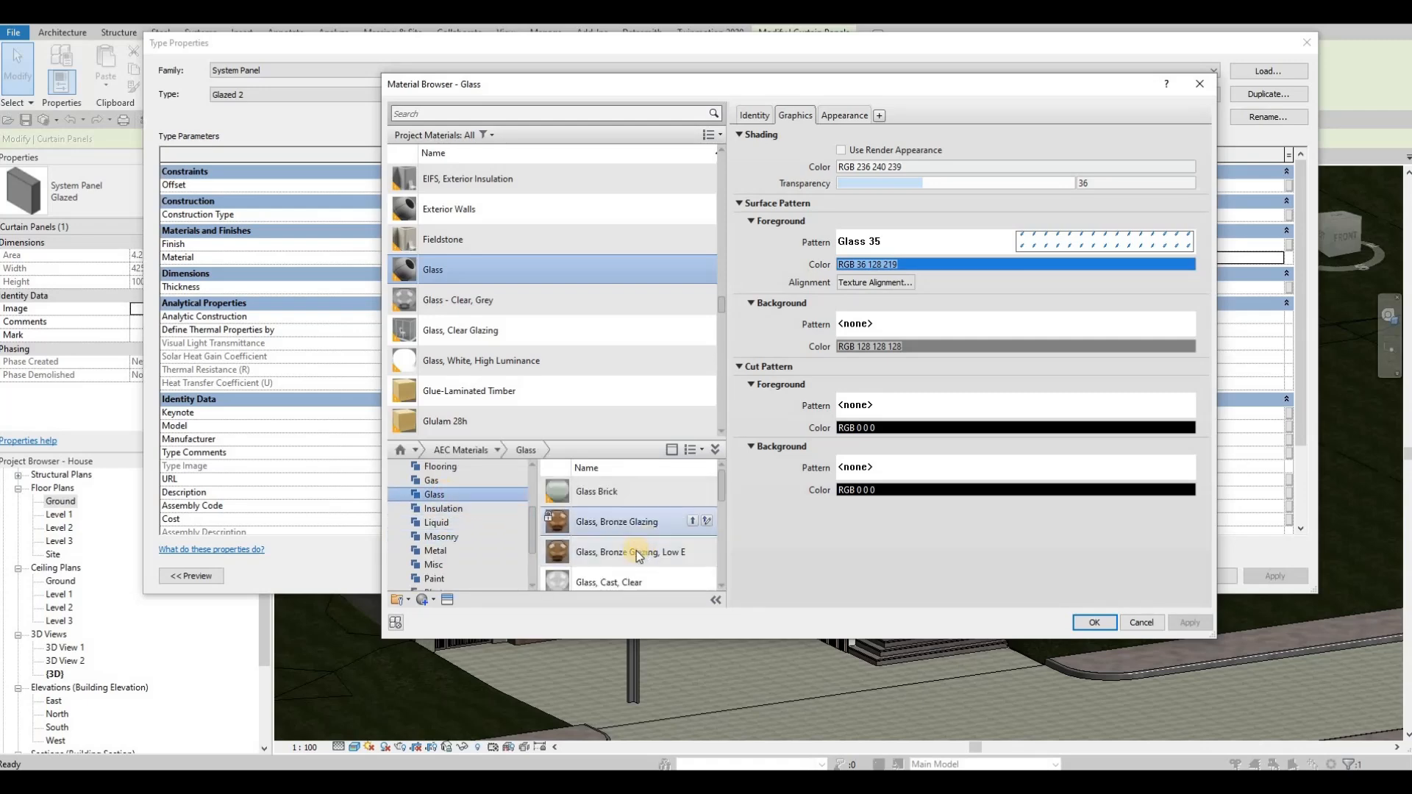
pyautogui.scroll(-2, 636, 550)
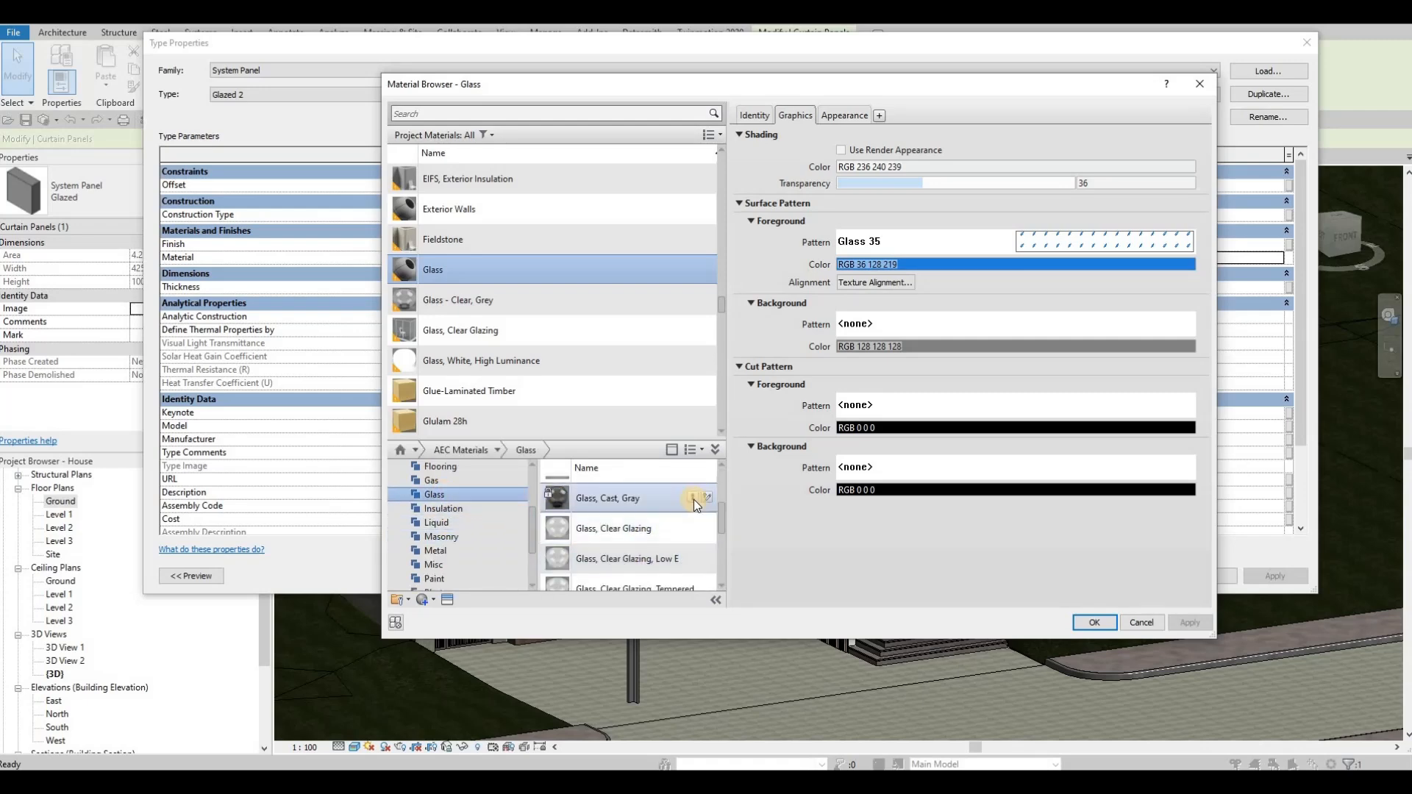
pyautogui.click(693, 498)
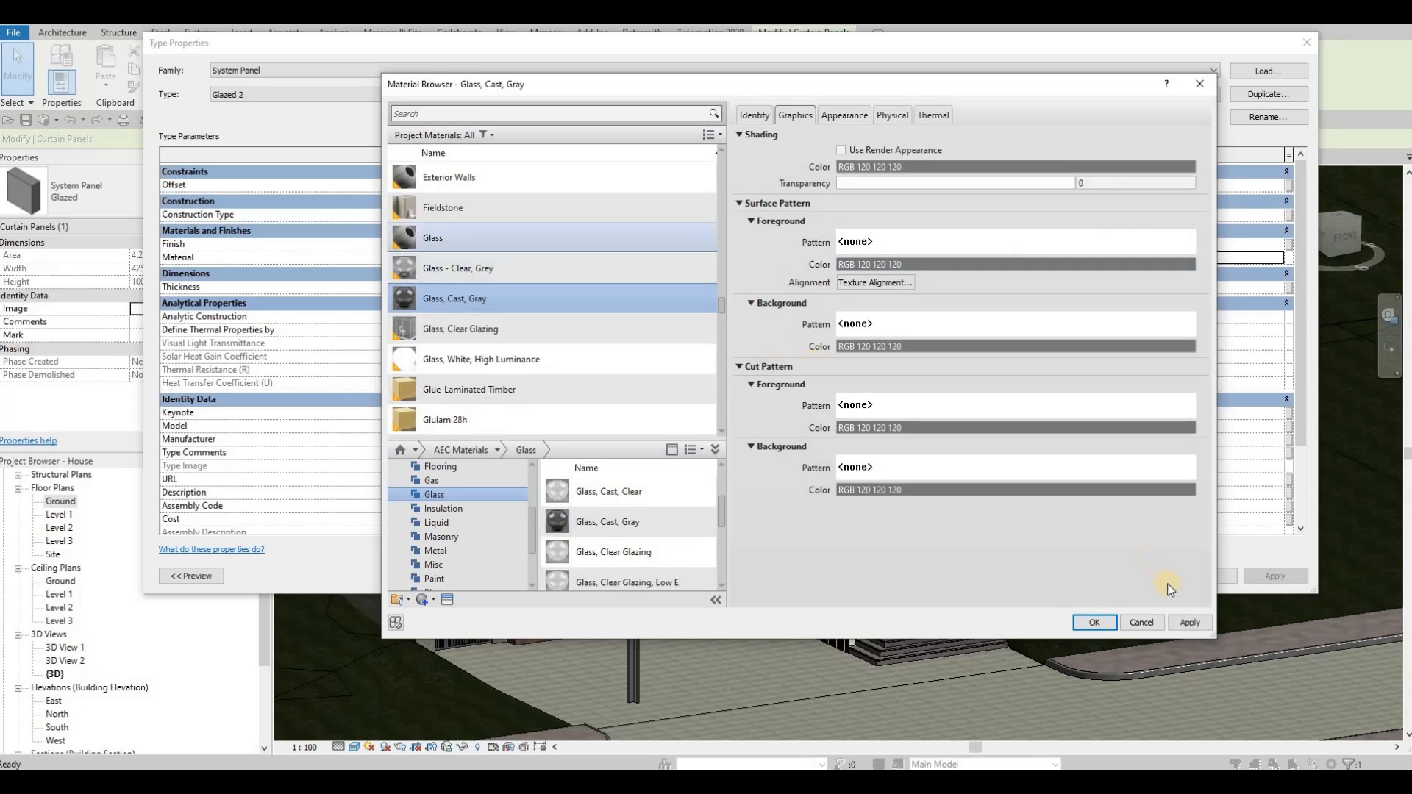
pyautogui.click(1191, 624)
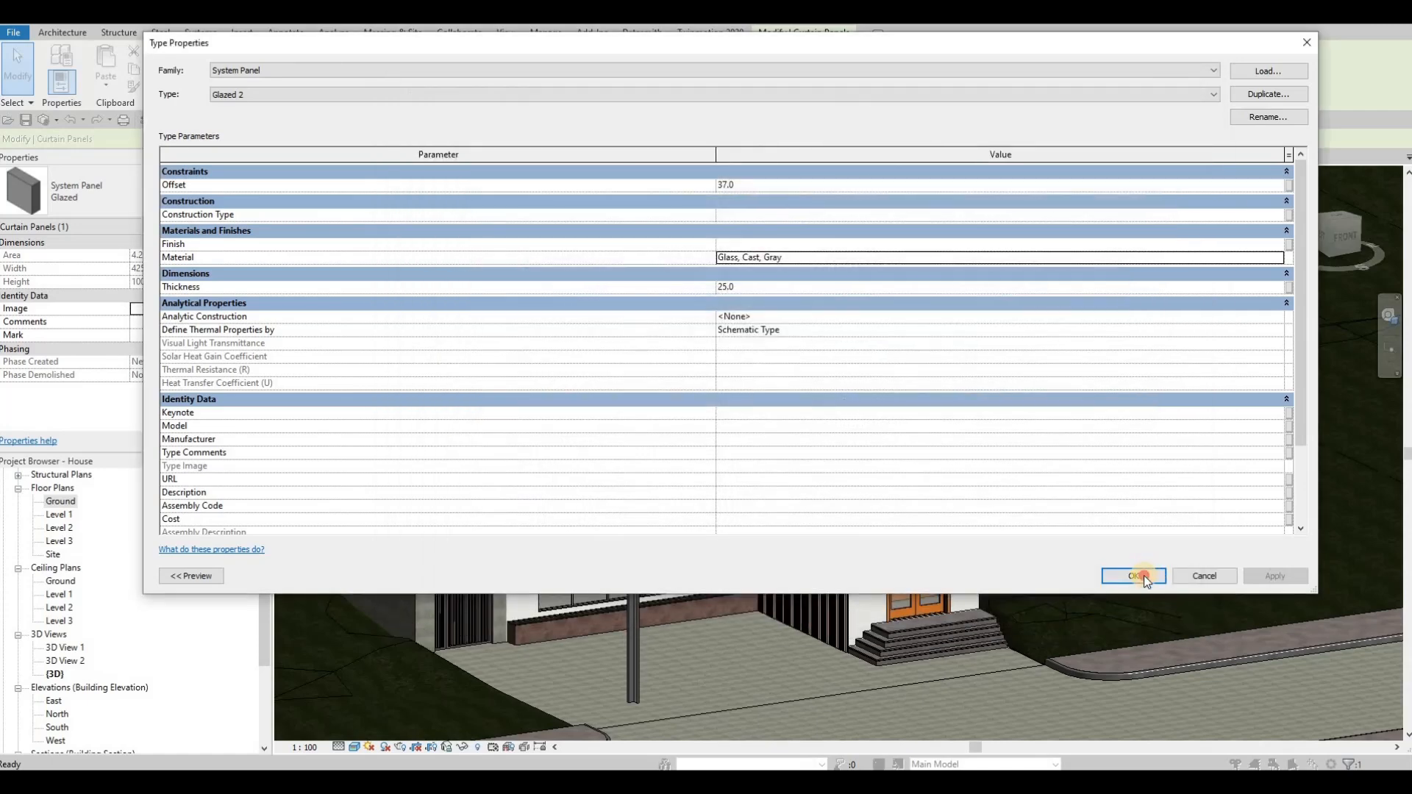
pyautogui.click(1145, 575)
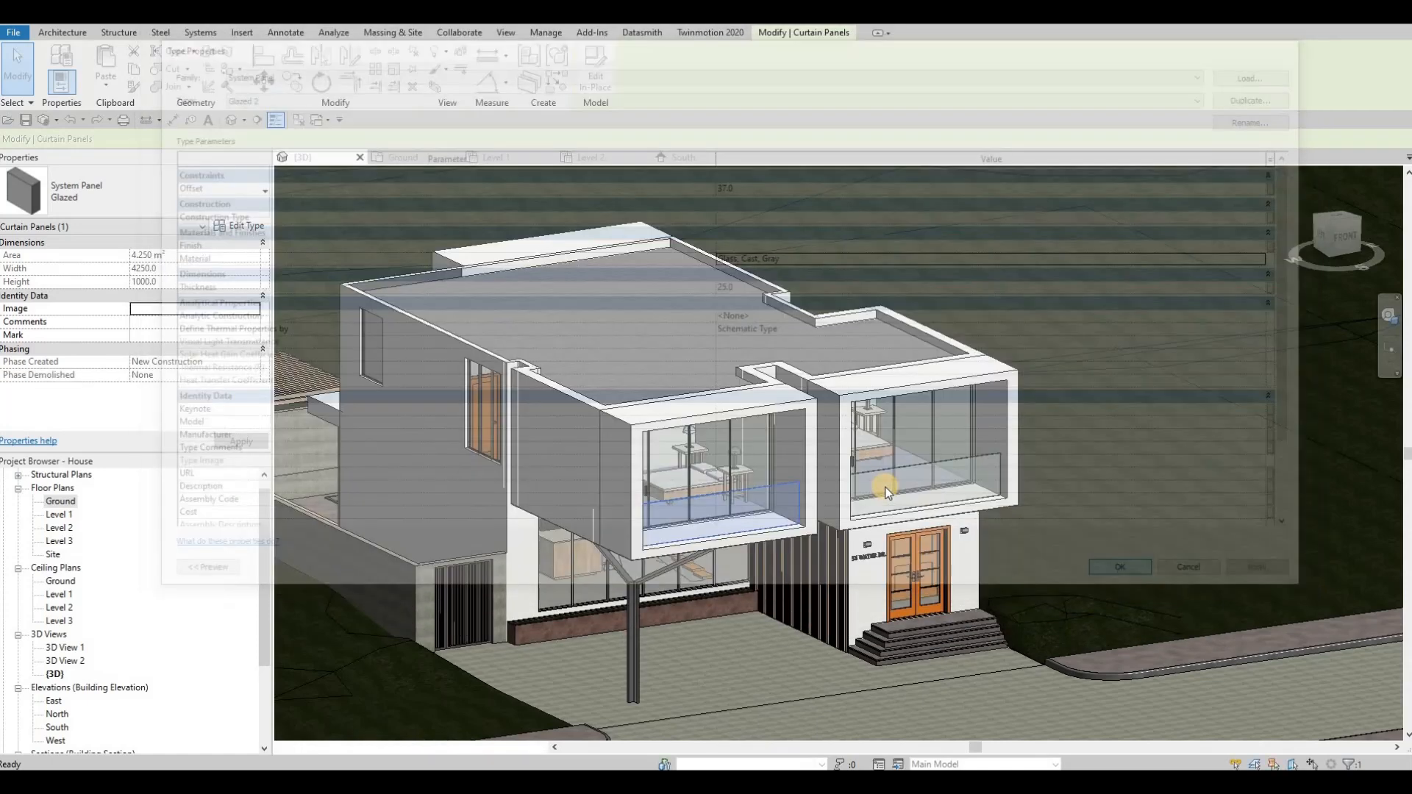
pyautogui.scroll(3, 886, 470)
pyautogui.press('Escape')
pyautogui.press('Escape')
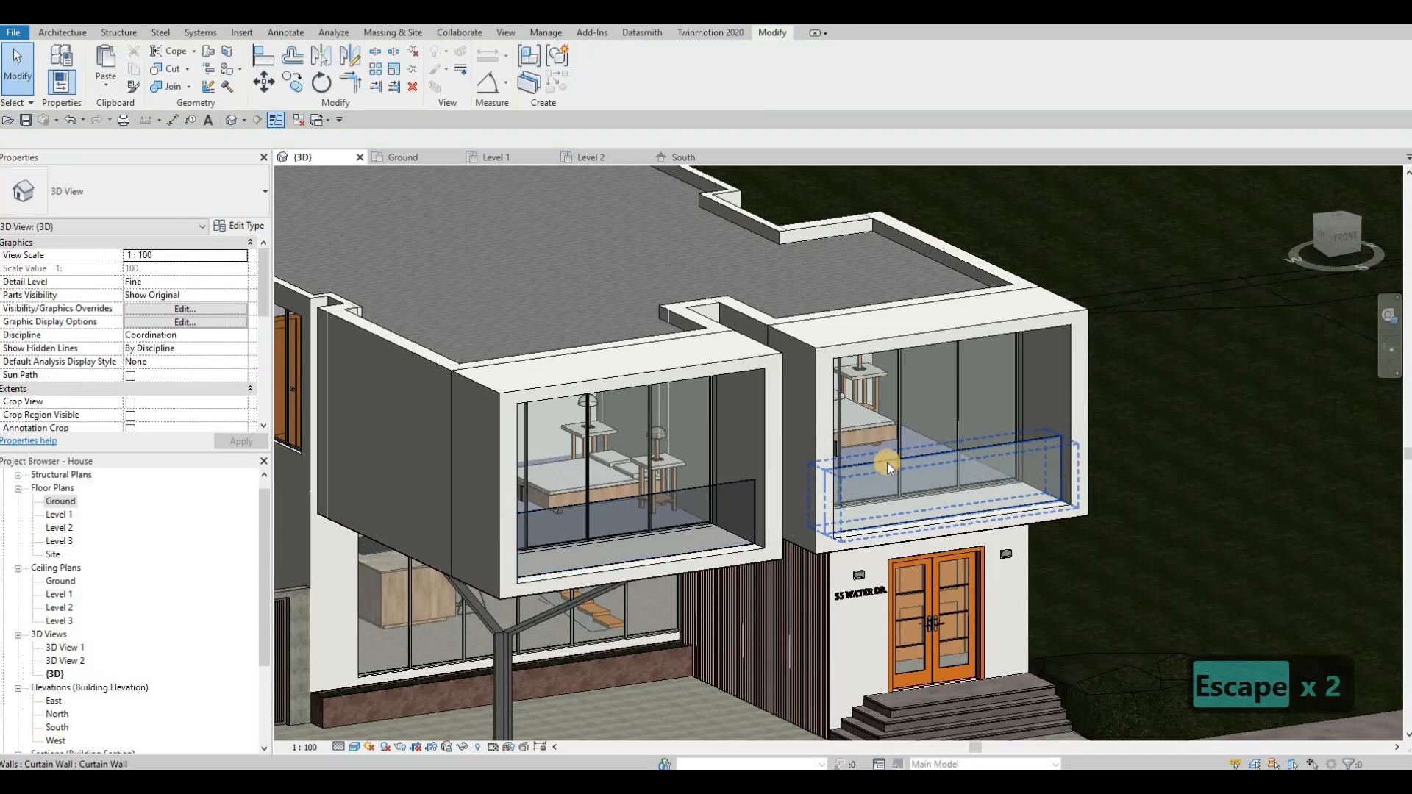
pyautogui.click(887, 461)
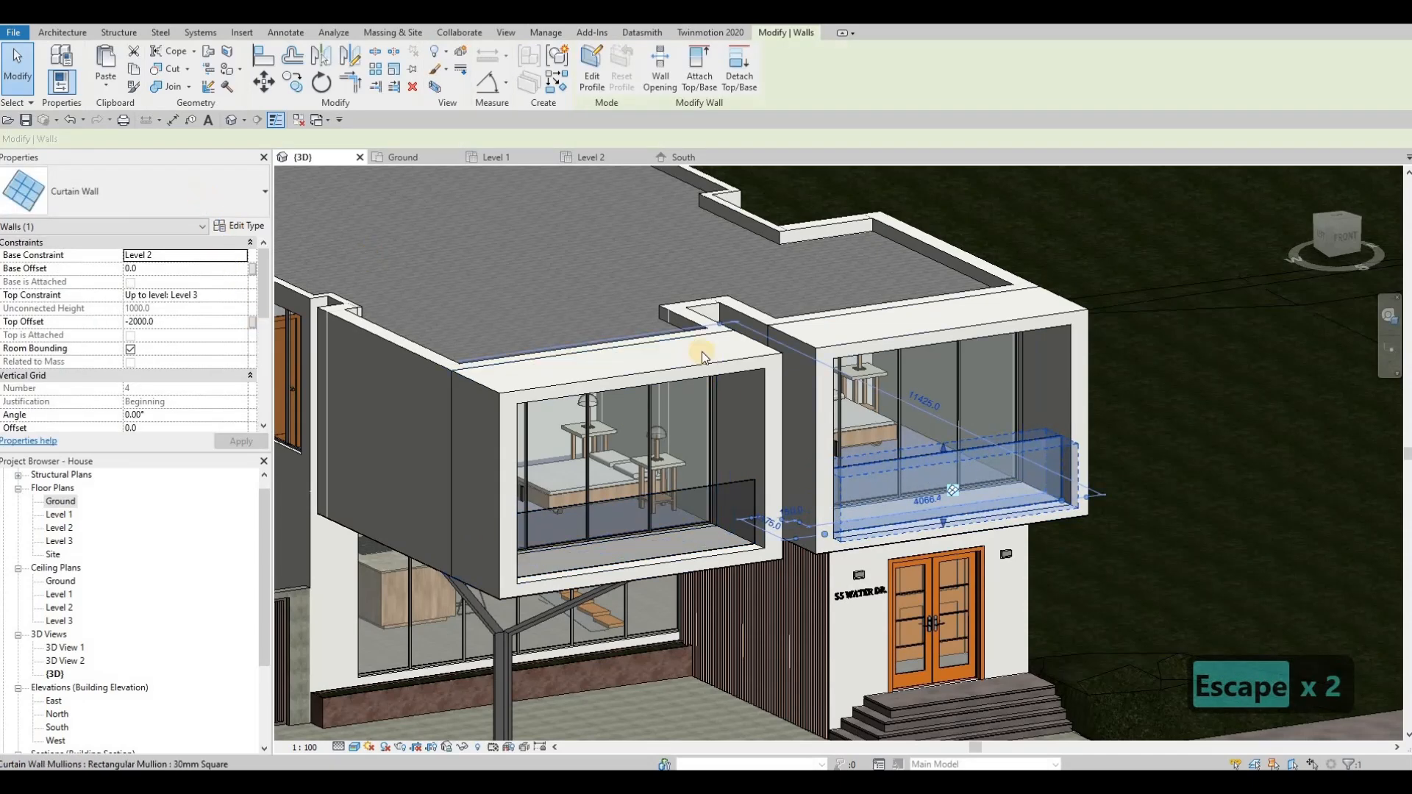
pyautogui.press('Escape')
pyautogui.press('Escape')
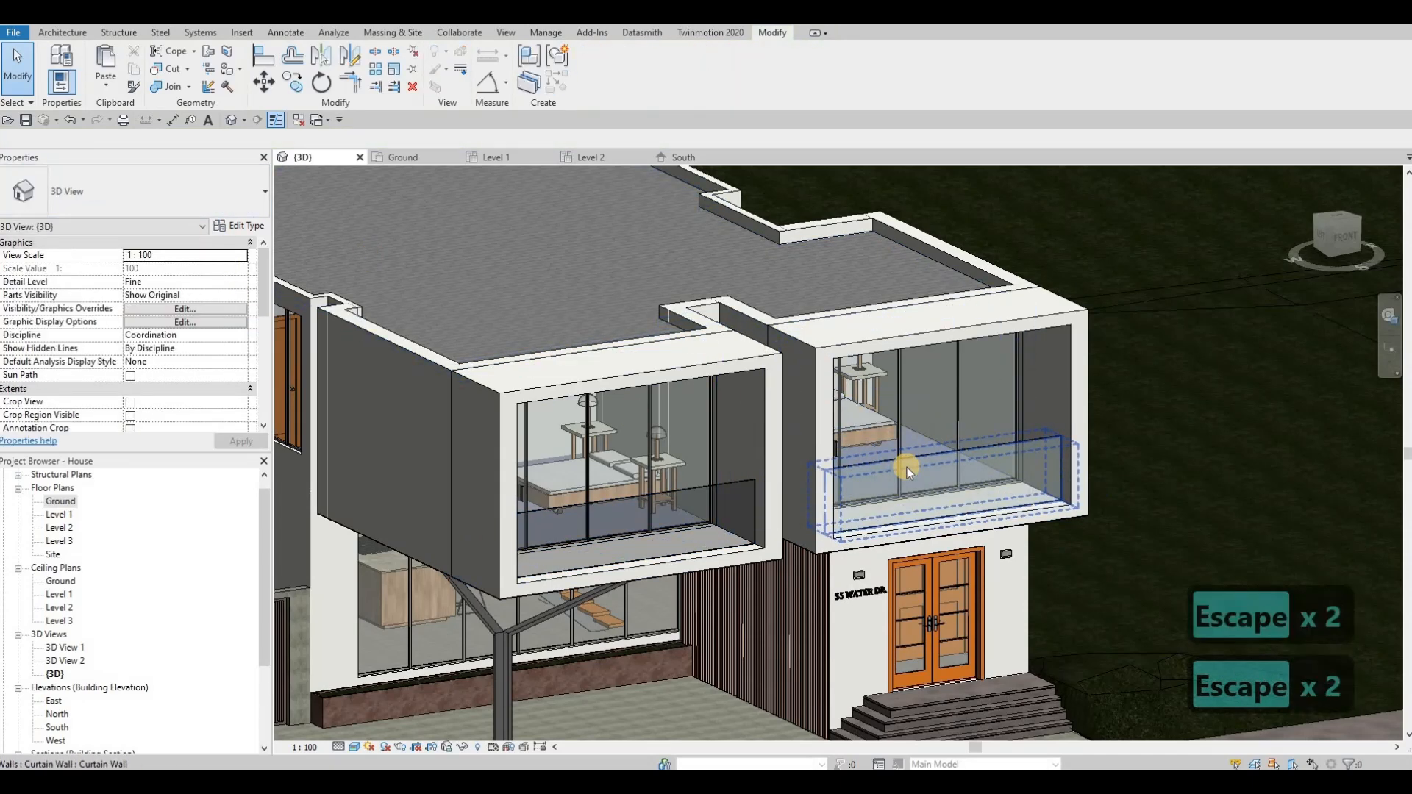
# Step: Change the glass railing panel of the balcony above the entrance door to the Glazed 2 type
pyautogui.press('Tab')
pyautogui.click(907, 466)
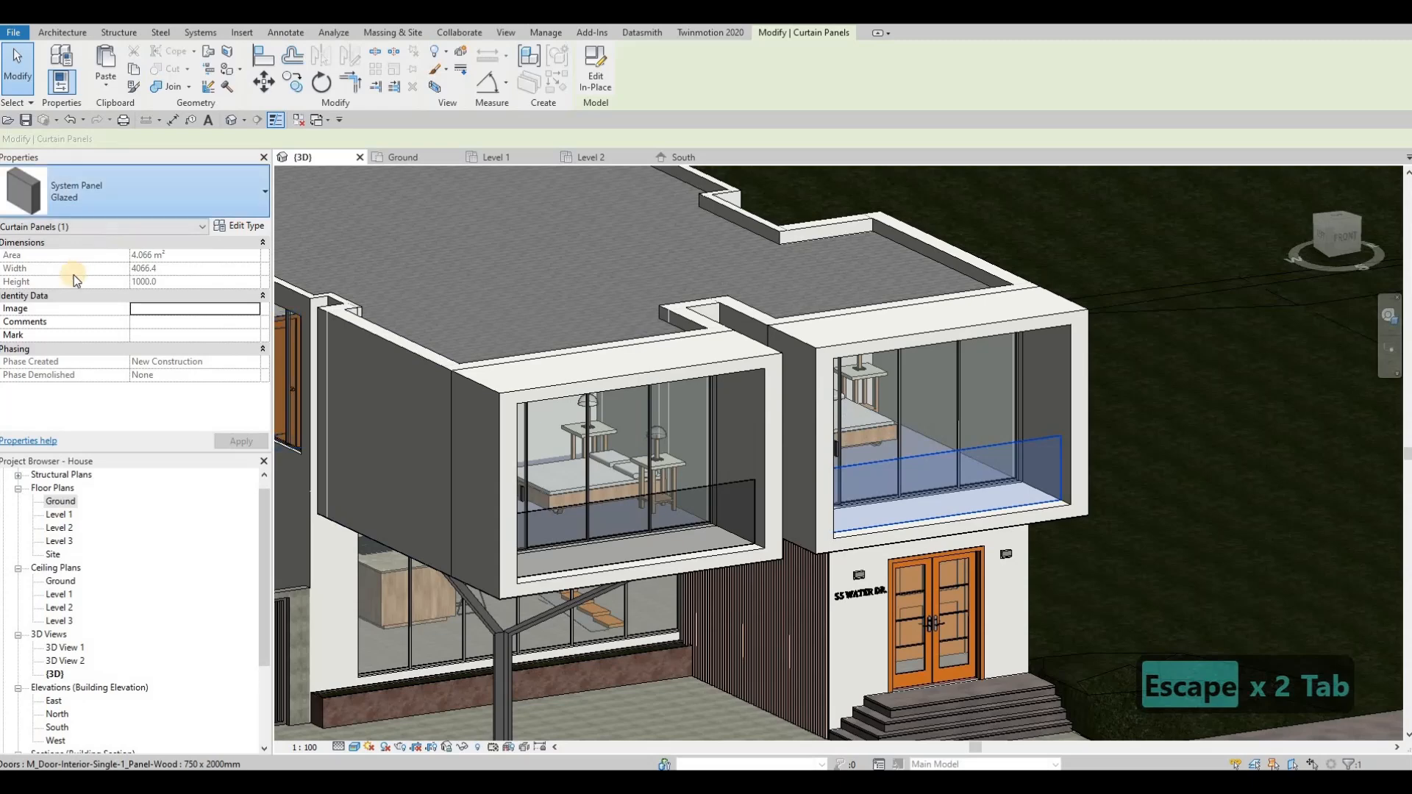
pyautogui.click(148, 193)
pyautogui.click(45, 451)
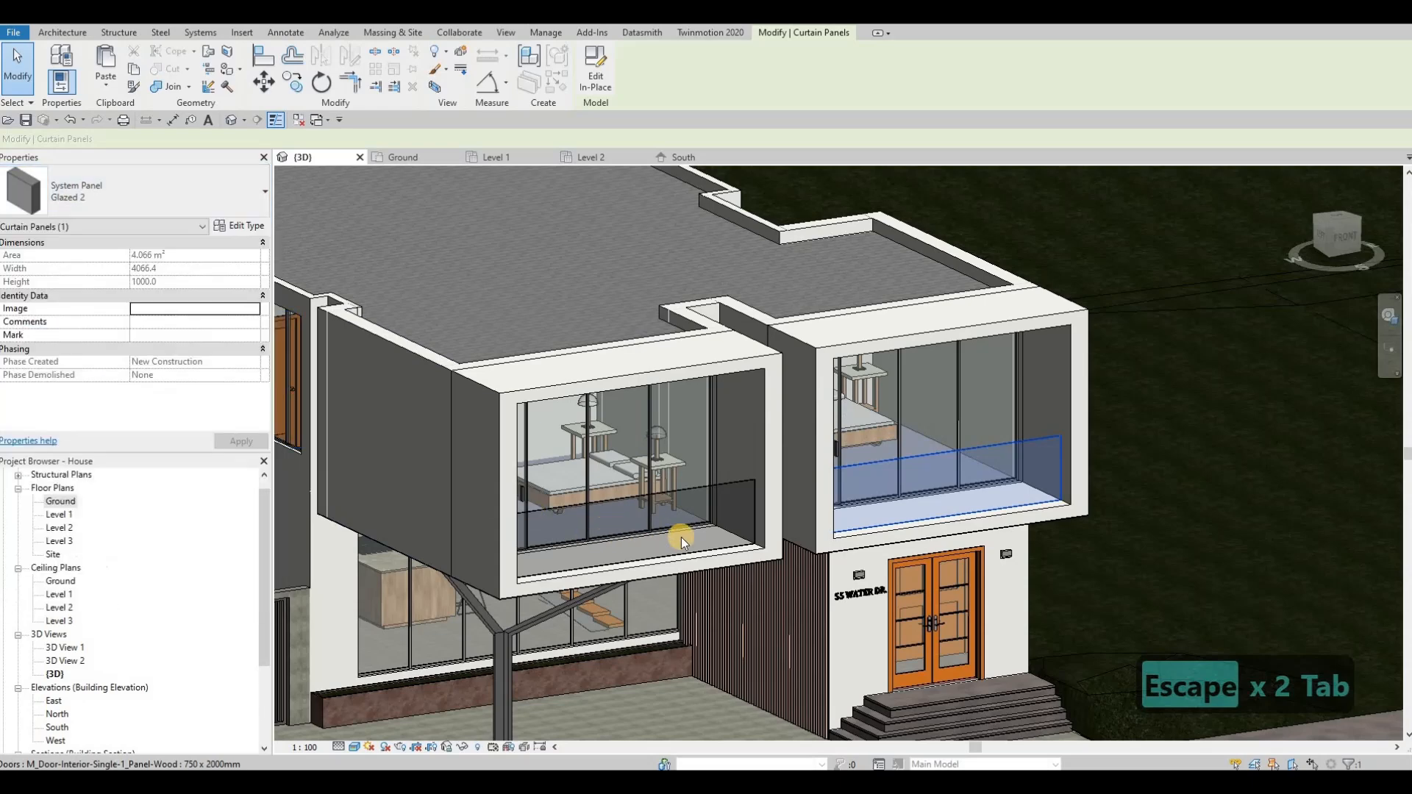
pyautogui.press('Escape')
pyautogui.press('Escape')
pyautogui.press('Escape')
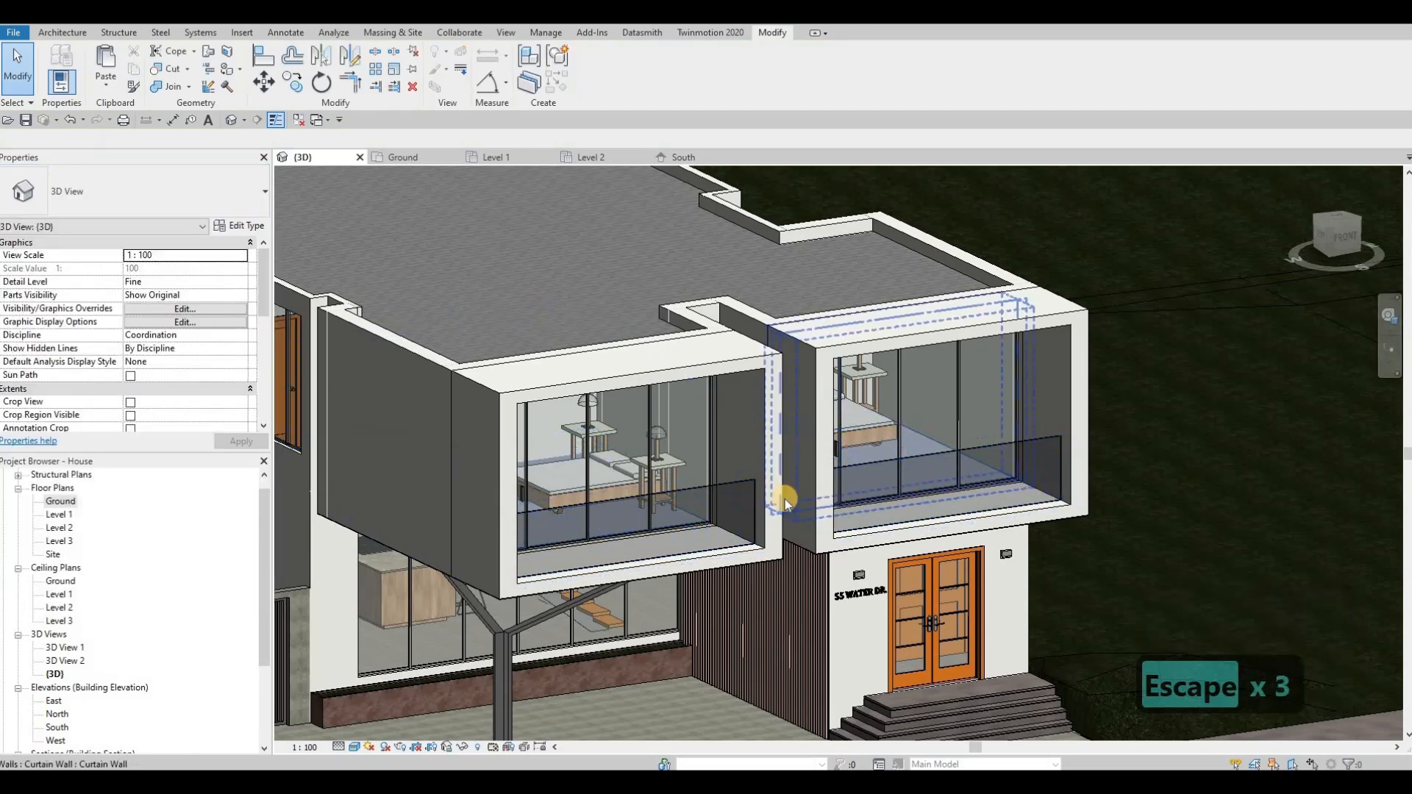
# Step: Change the rear balcony's glass railing panel to the Glazed 2 type
pyautogui.scroll(-2, 802, 540)
pyautogui.keyDown('shift'); pyautogui.moveTo(706, 541); pyautogui.dragTo(1103, 514, button='middle'); pyautogui.keyUp('shift')
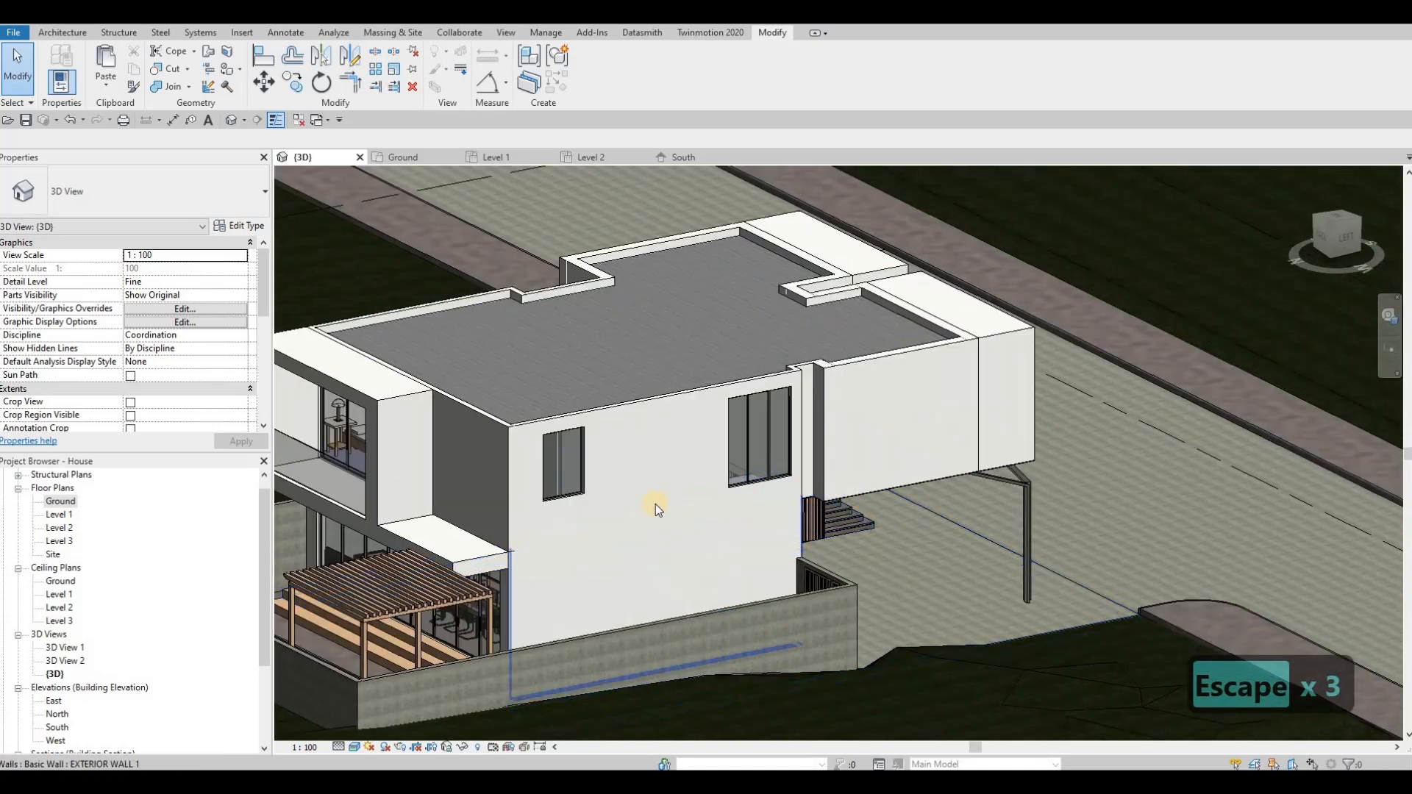
pyautogui.keyDown('shift'); pyautogui.moveTo(655, 505); pyautogui.dragTo(567, 501, button='middle'); pyautogui.keyUp('shift')
pyautogui.click(502, 491)
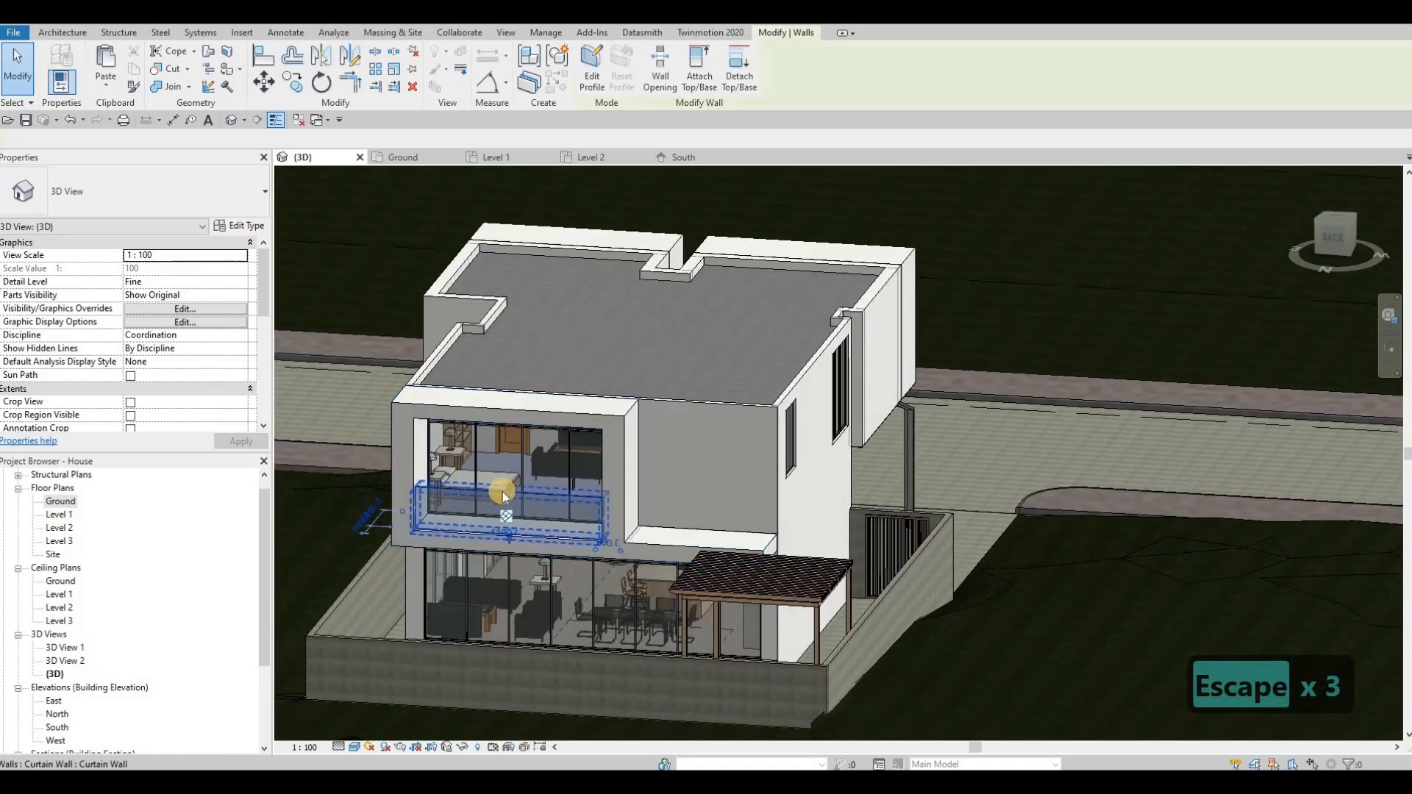
pyautogui.press('Escape')
pyautogui.press('Tab')
pyautogui.click(549, 501)
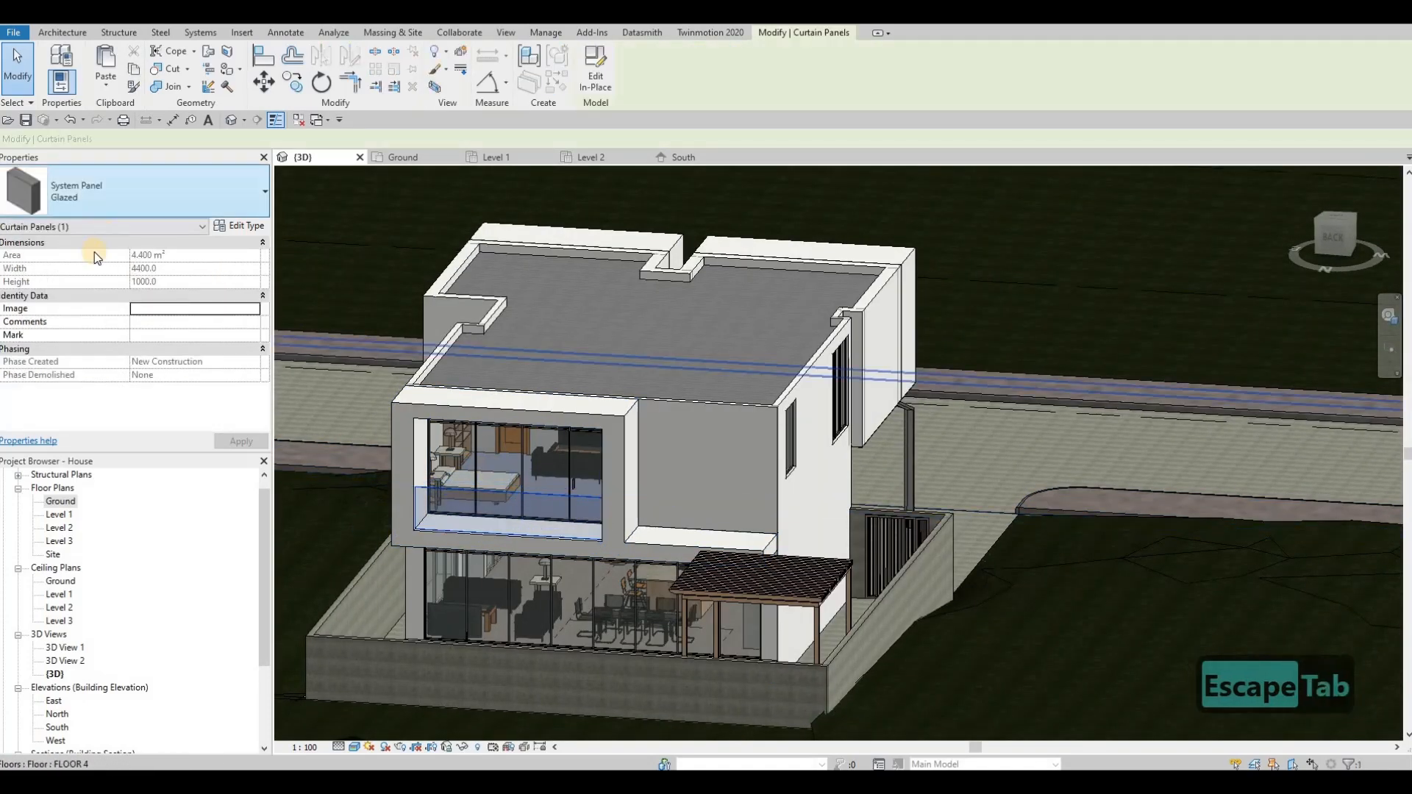
pyautogui.click(136, 192)
pyautogui.click(95, 453)
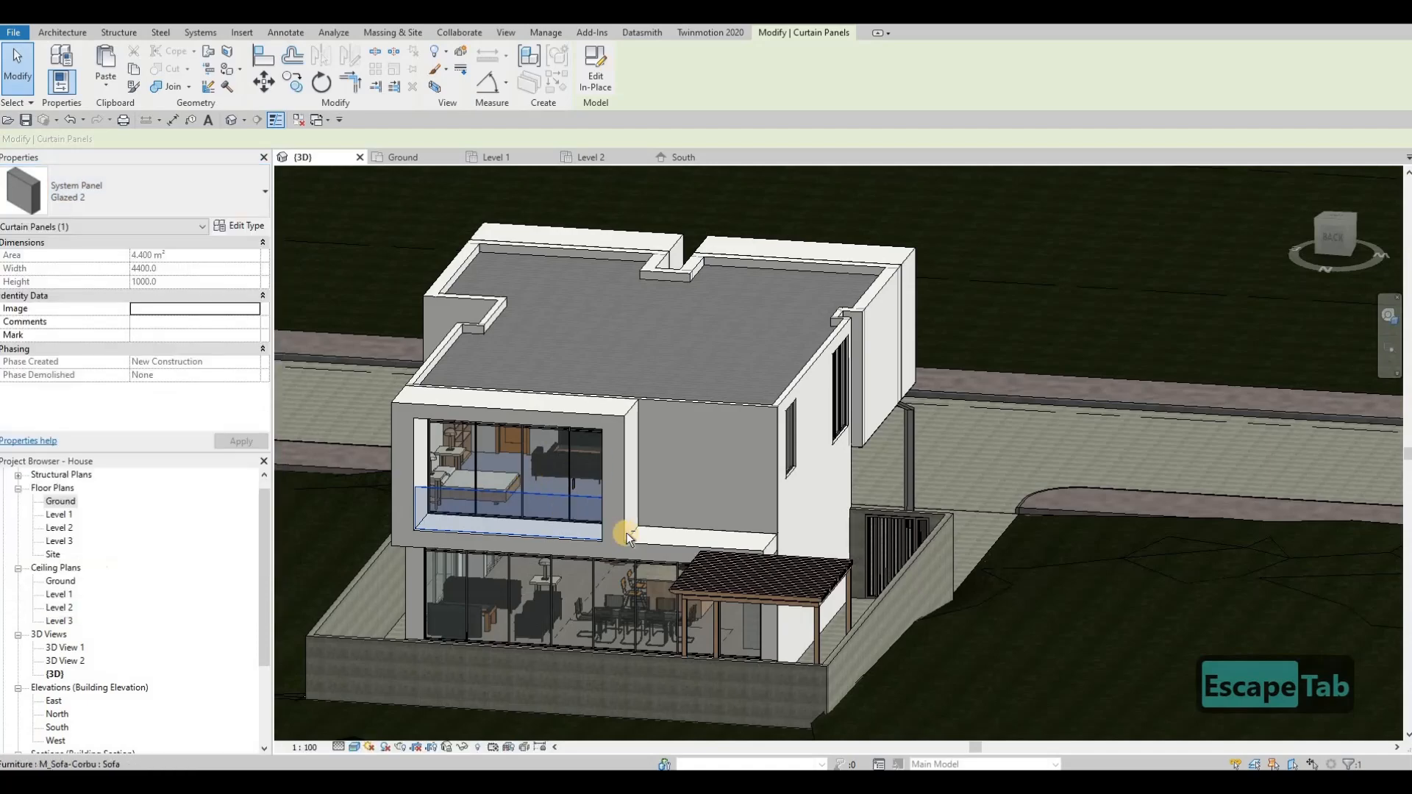
pyautogui.press('Escape')
pyautogui.press('Escape')
pyautogui.keyDown('shift'); pyautogui.moveTo(661, 466); pyautogui.dragTo(584, 422, button='middle'); pyautogui.keyUp('shift')
pyautogui.press('Escape')
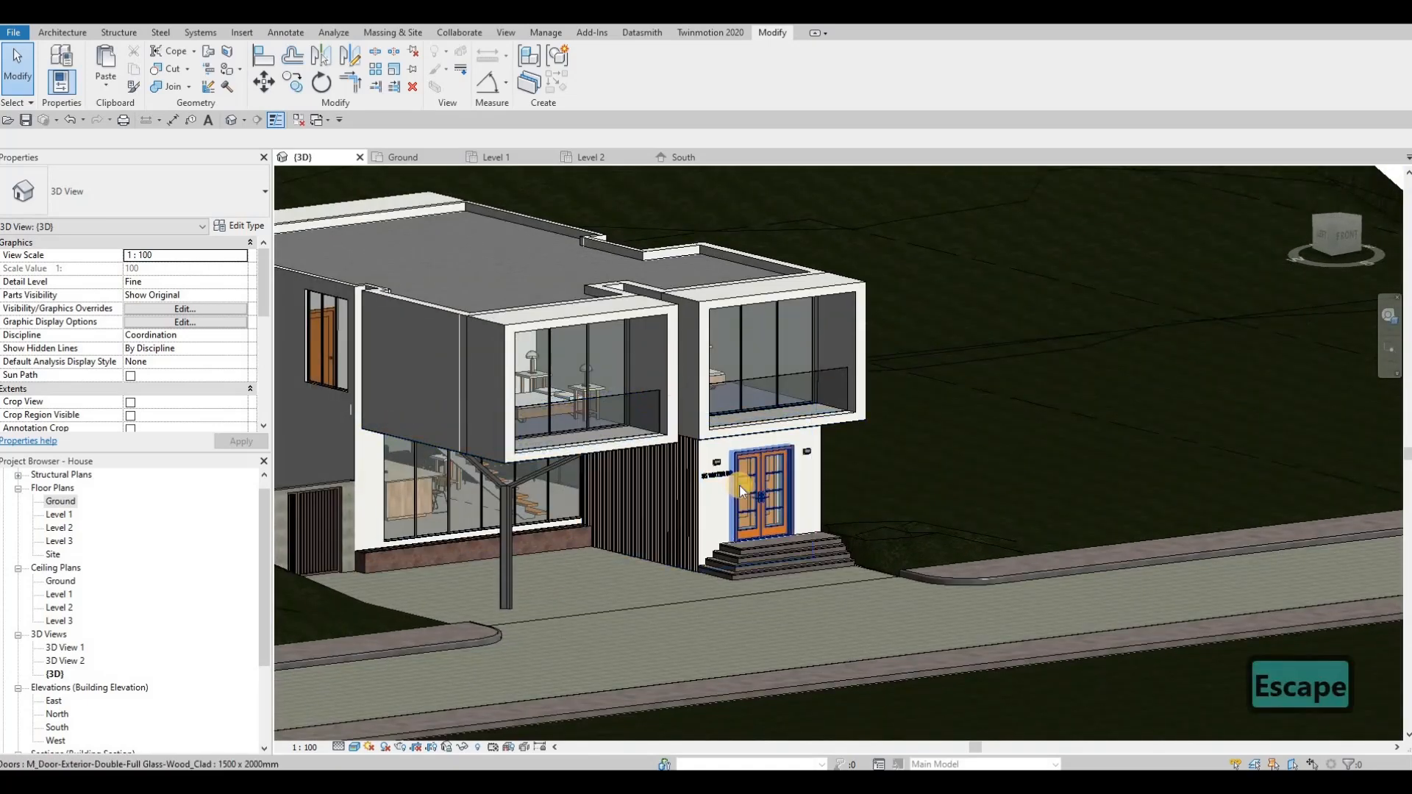
pyautogui.keyDown('shift'); pyautogui.moveTo(739, 487); pyautogui.dragTo(809, 674, button='middle'); pyautogui.keyUp('shift')
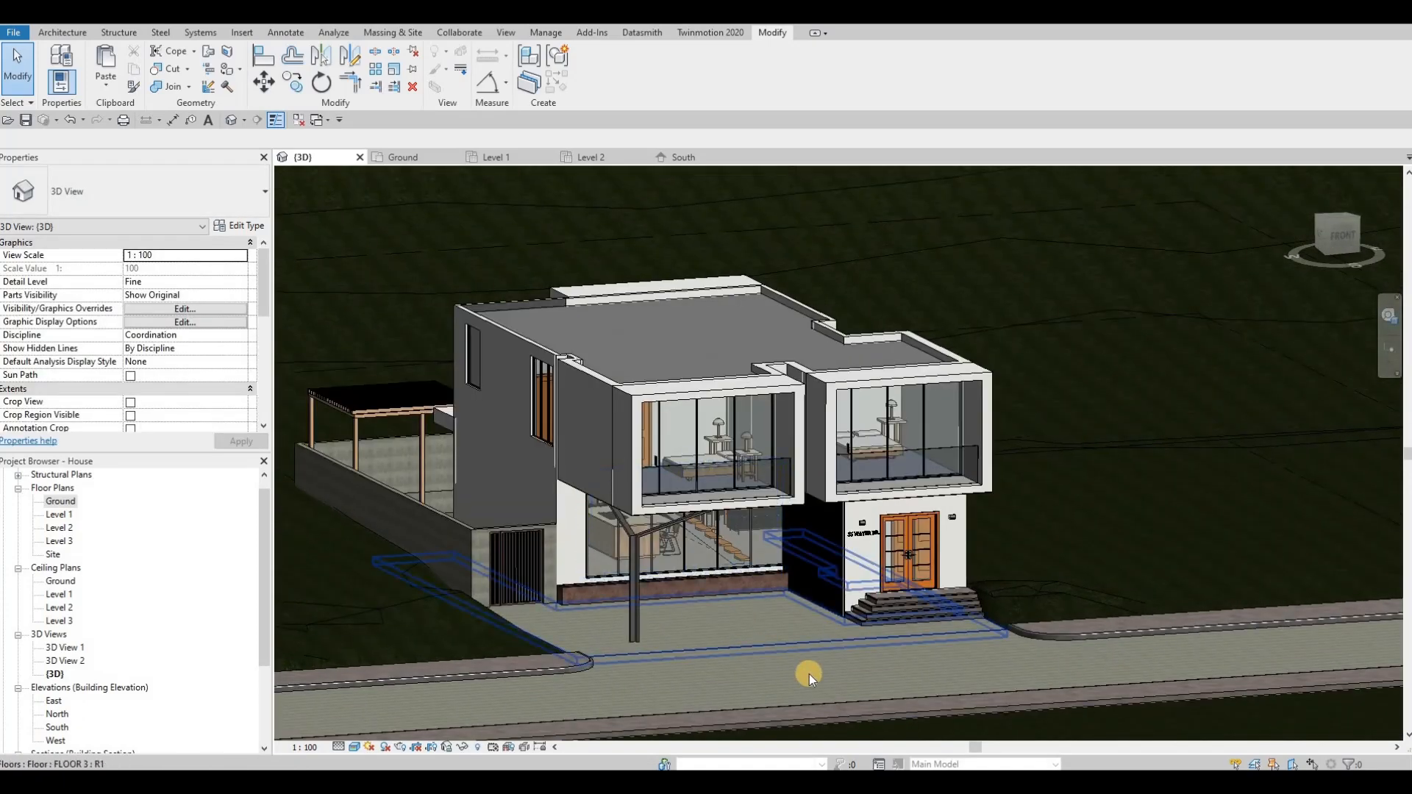